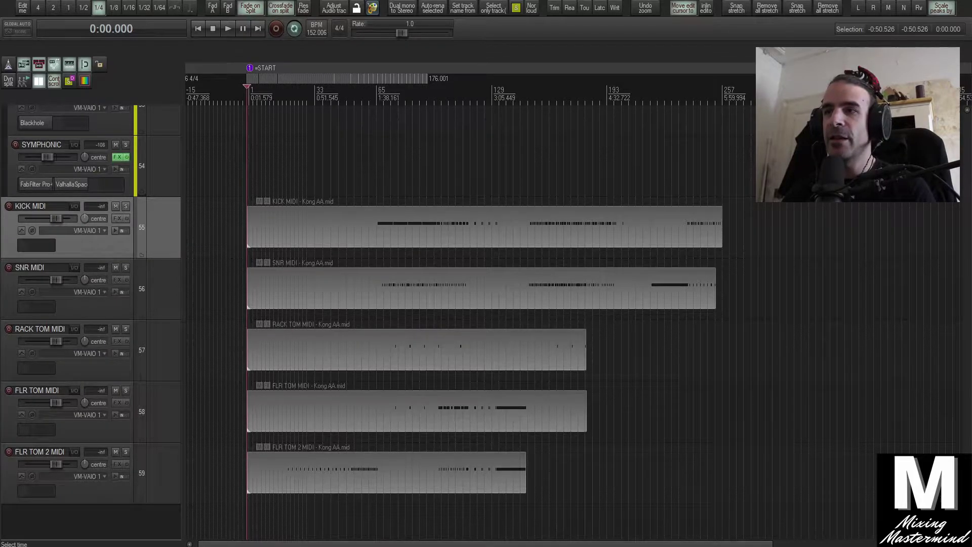
# Review the template's tracks from the master and instrument groups through the effects returns down to the imported drum MIDI tracks.
pyautogui.click(158, 363)
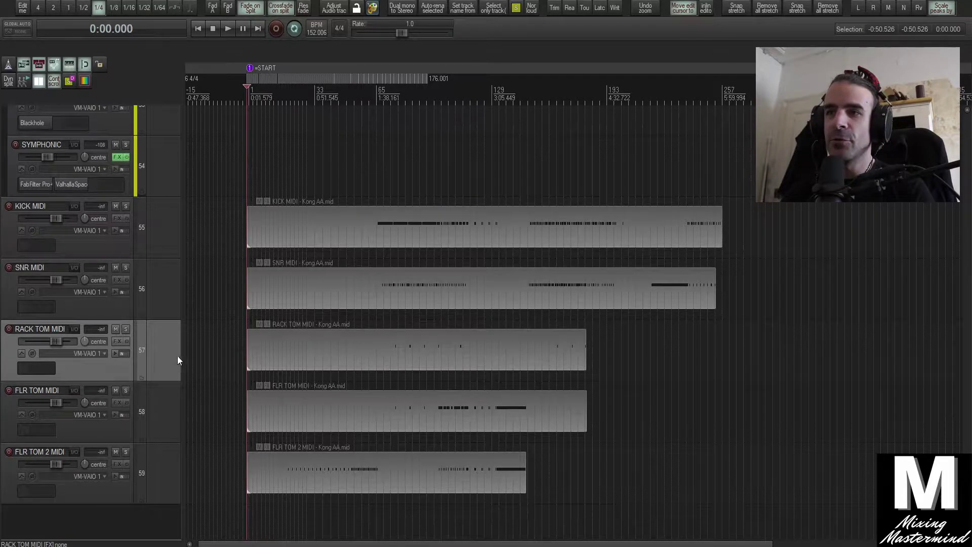
pyautogui.scroll(-2, 256, 399)
pyautogui.moveTo(967, 506); pyautogui.dragTo(968, 83)
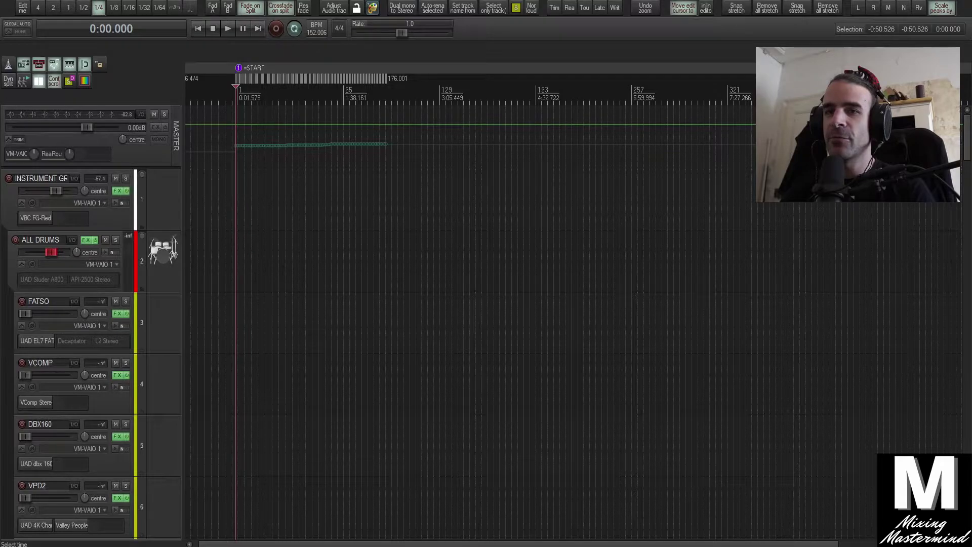
pyautogui.scroll(-3, 256, 275)
pyautogui.scroll(3, 256, 274)
pyautogui.scroll(-8, 182, 329)
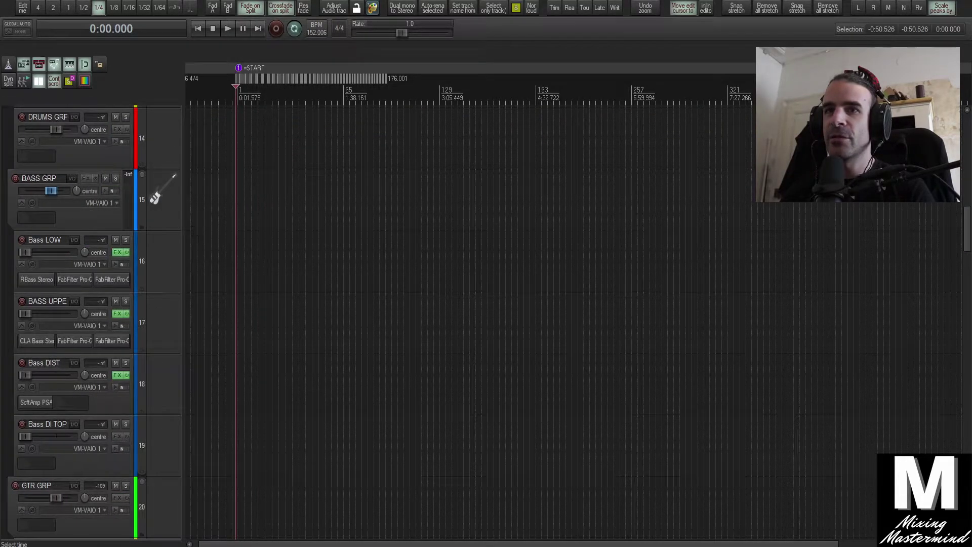
pyautogui.scroll(-9, 148, 213)
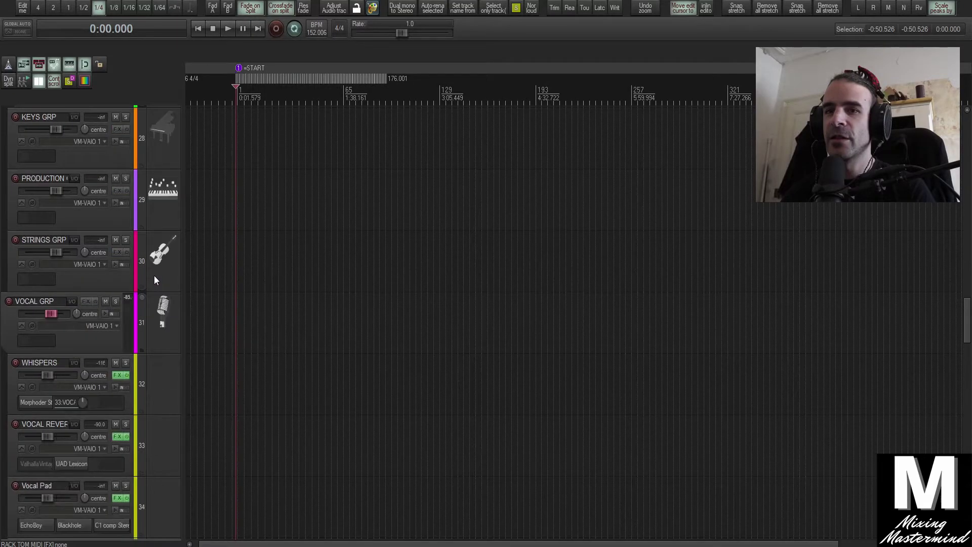
pyautogui.click(144, 343)
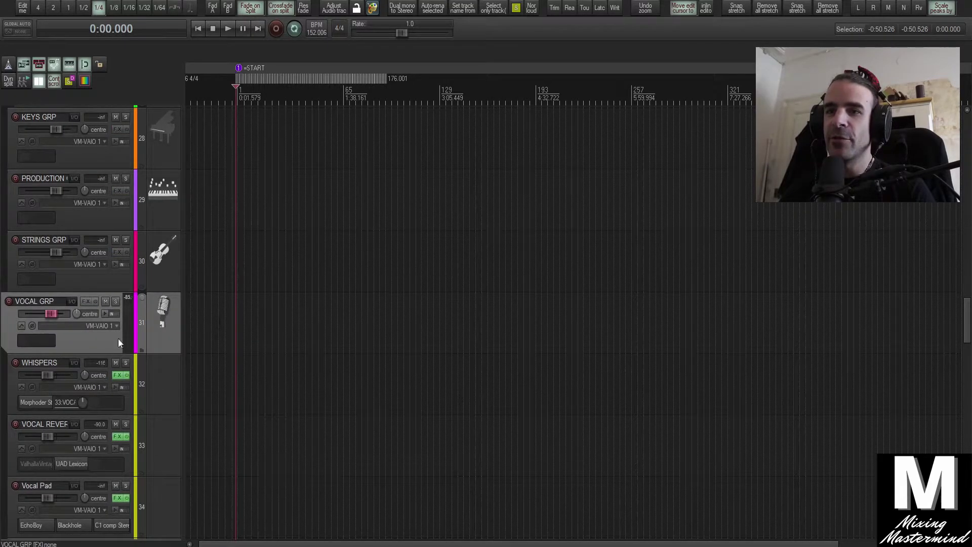
pyautogui.scroll(-8, 166, 338)
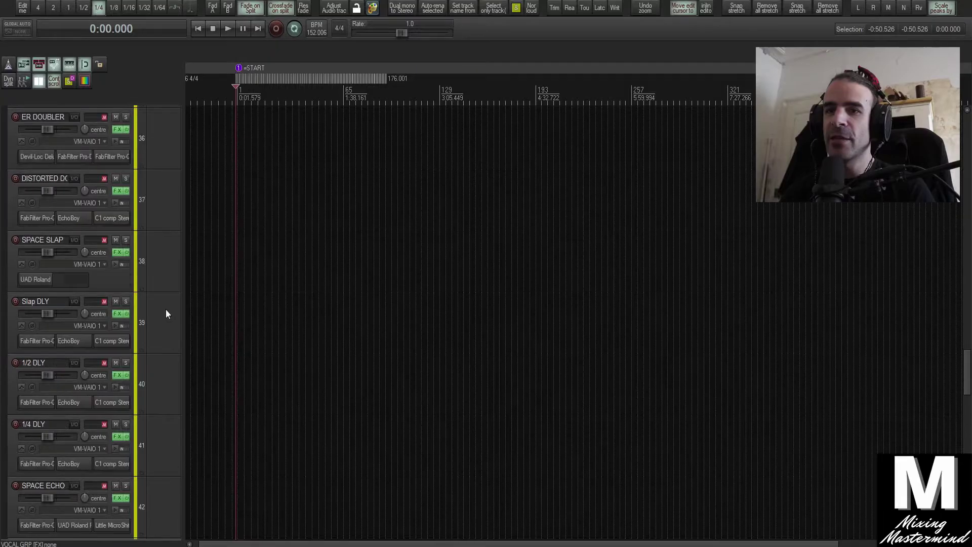
pyautogui.scroll(-6, 166, 315)
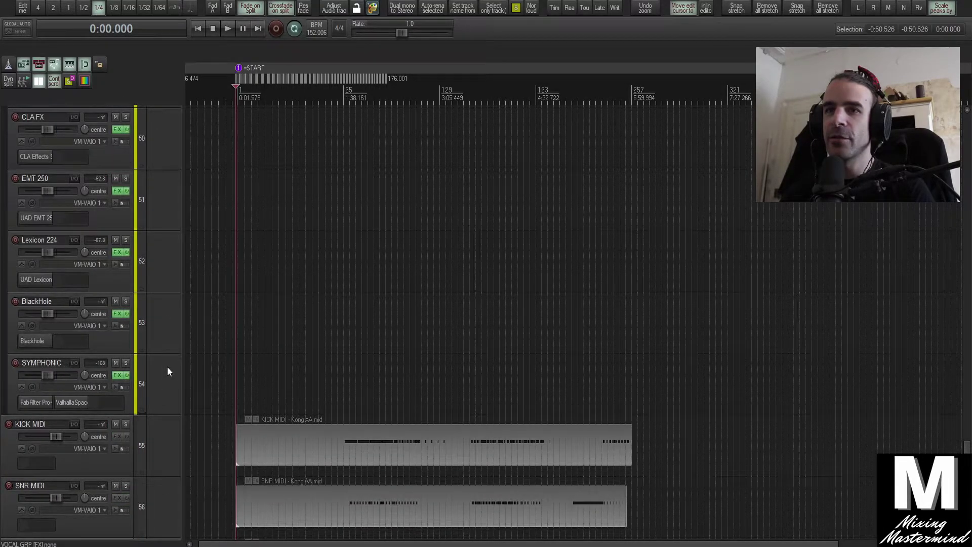
pyautogui.scroll(3, 167, 367)
pyautogui.scroll(-5, 167, 366)
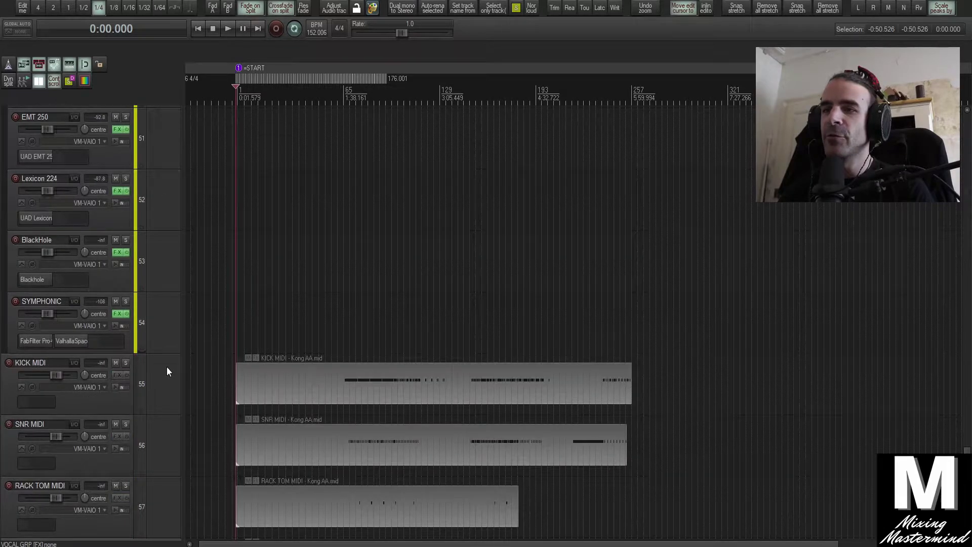
pyautogui.scroll(2, 234, 243)
pyautogui.scroll(-4, 234, 243)
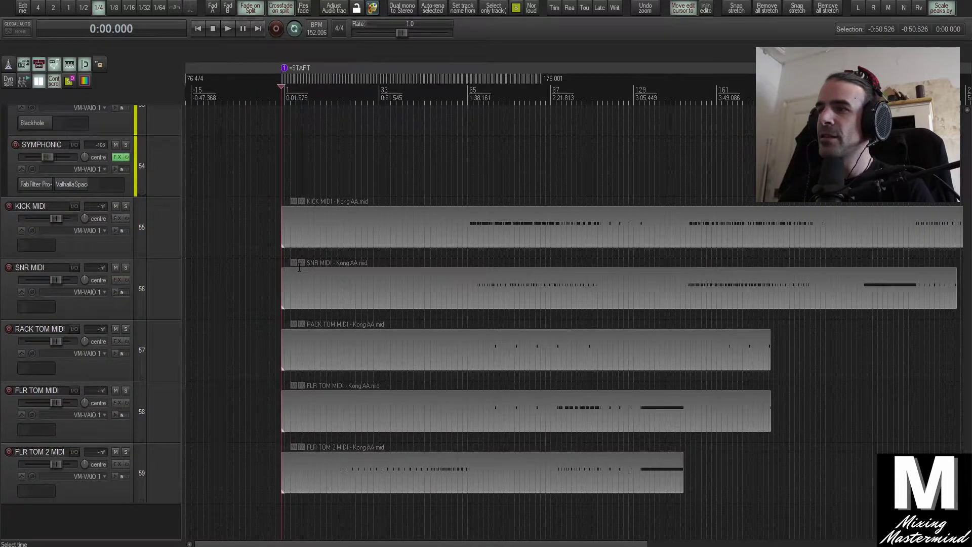
pyautogui.moveTo(233, 214); pyautogui.dragTo(818, 479)
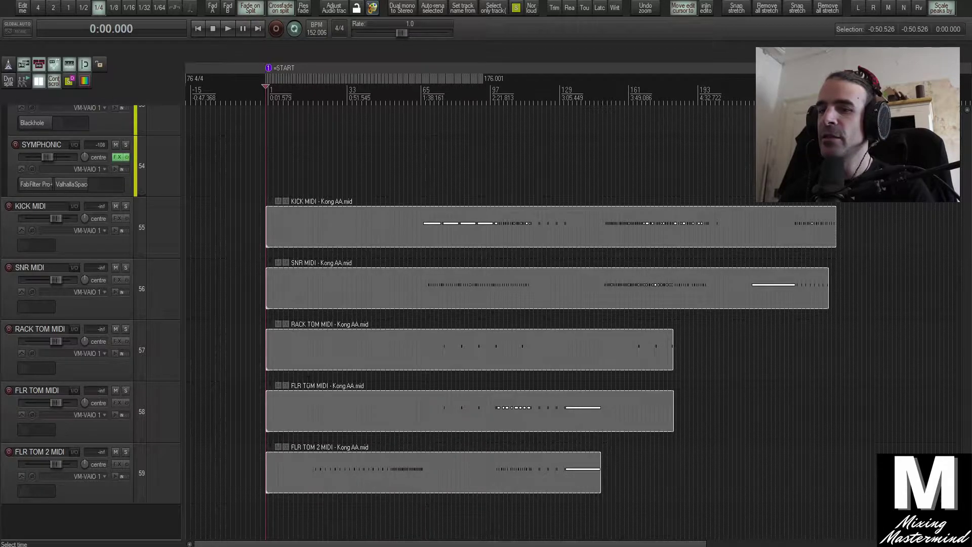
# Switch to File Explorer and select every stem in the Kong\Stems folder, from 01_KICK IN.wav to 31_GTR ROOM R.wav.
pyautogui.moveTo(227, 546)
pyautogui.click(236, 523)
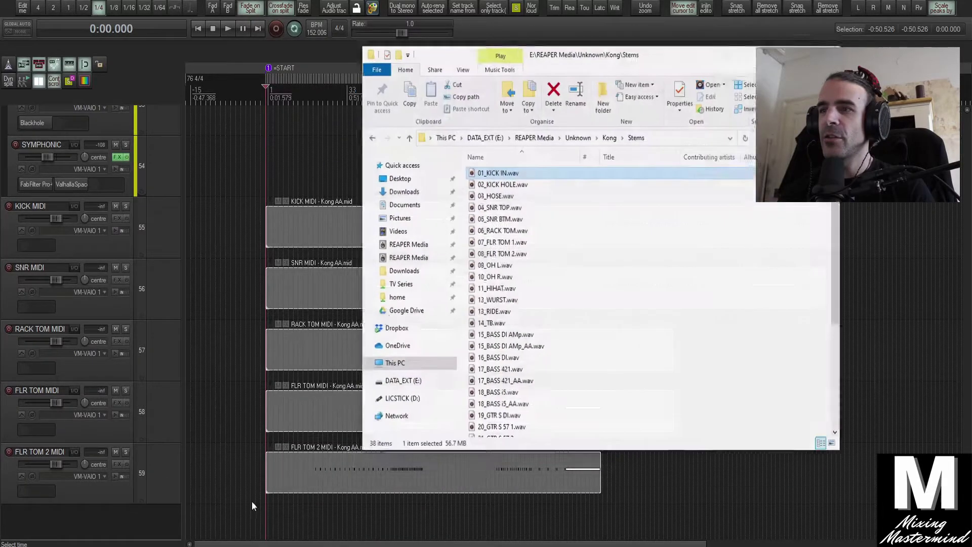
pyautogui.scroll(-5, 538, 347)
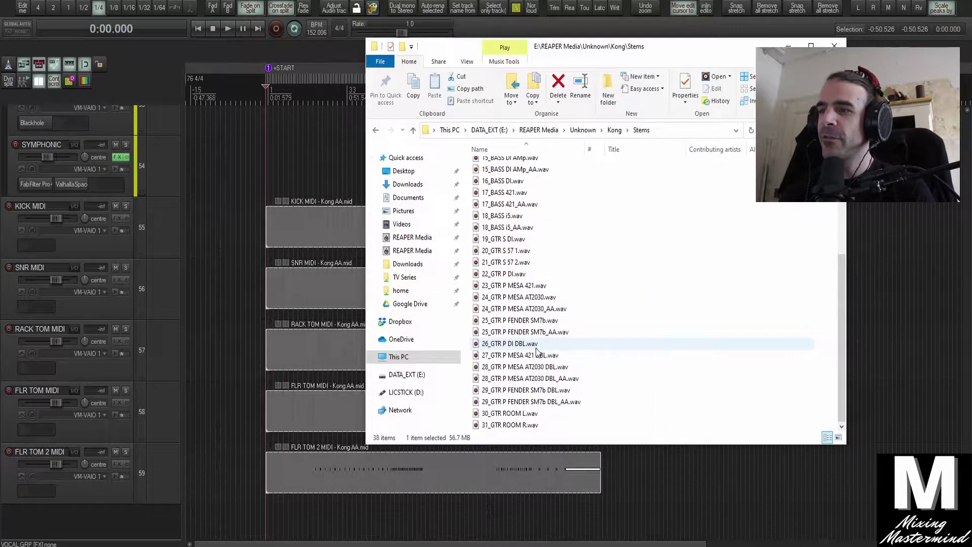
pyautogui.keyDown('shift'); pyautogui.click(517, 426); pyautogui.keyUp('shift')
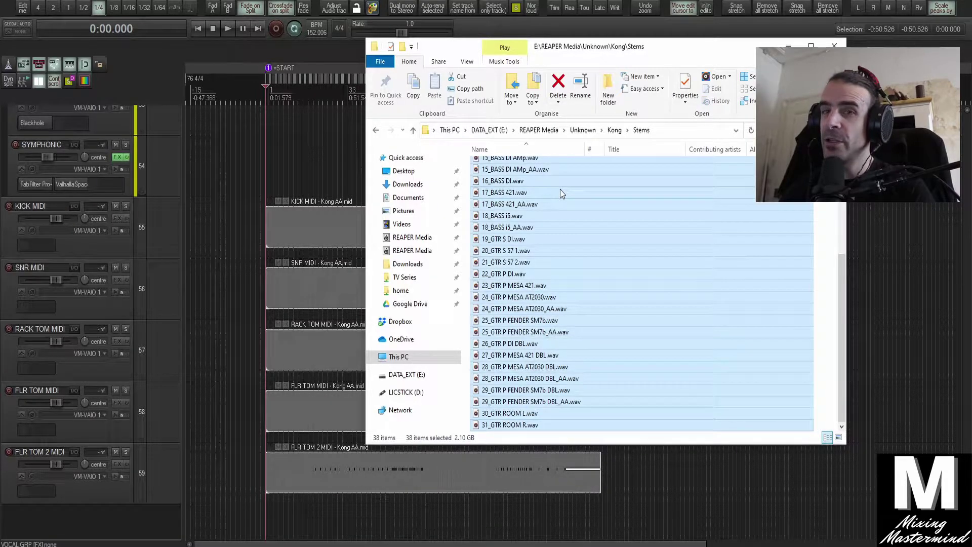
pyautogui.moveTo(608, 49); pyautogui.dragTo(667, 41)
pyautogui.scroll(5, 626, 205)
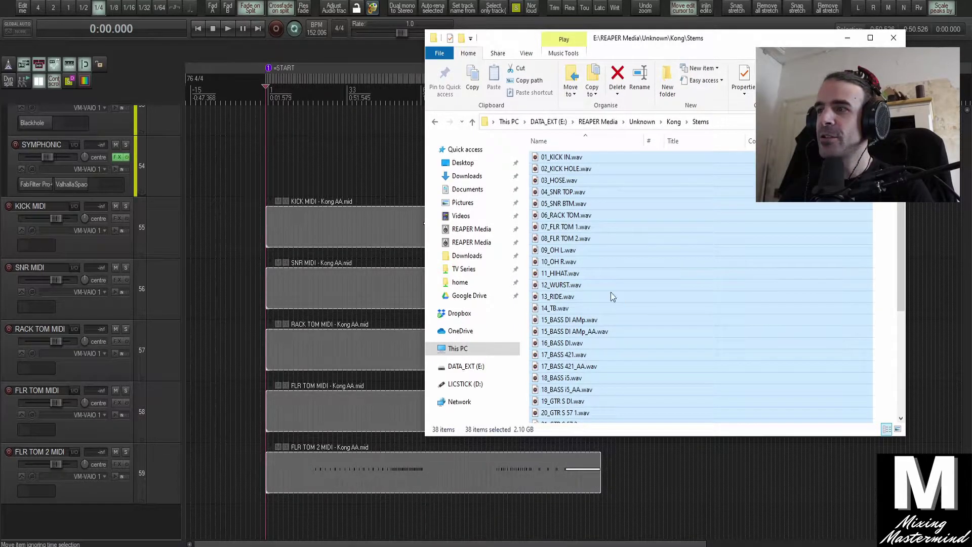
# Import the stems as separate tracks starting from 10_OH R.wav, and move the 01_KICK IN group of tracks directly below FLR TOM 2 MIDI.
pyautogui.moveTo(565, 277); pyautogui.dragTo(263, 518)
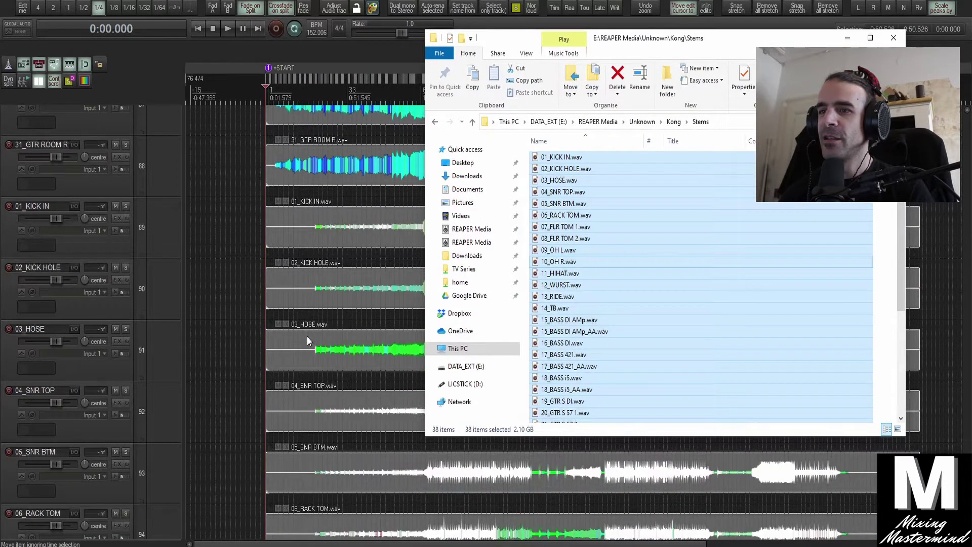
pyautogui.click(305, 218)
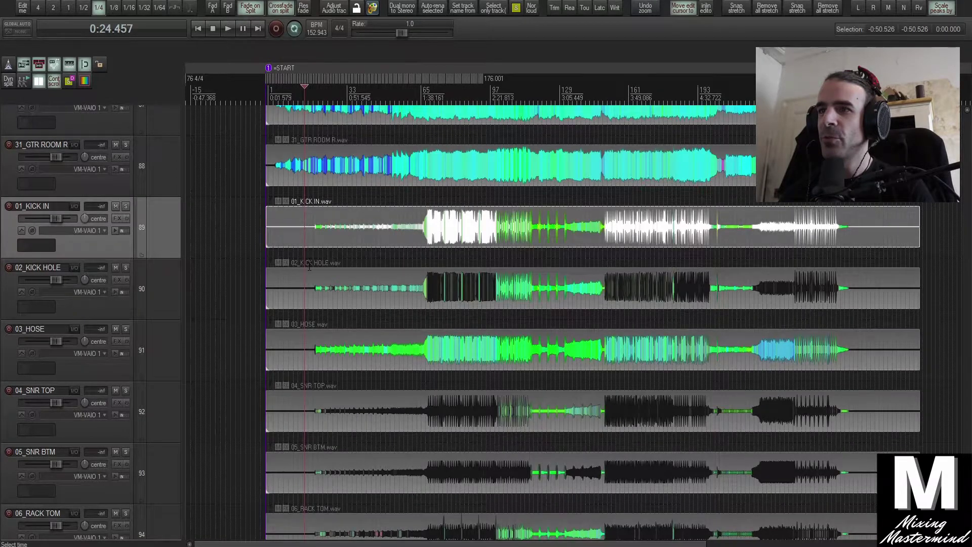
pyautogui.scroll(-5, 308, 270)
pyautogui.moveTo(168, 470); pyautogui.dragTo(64, 244)
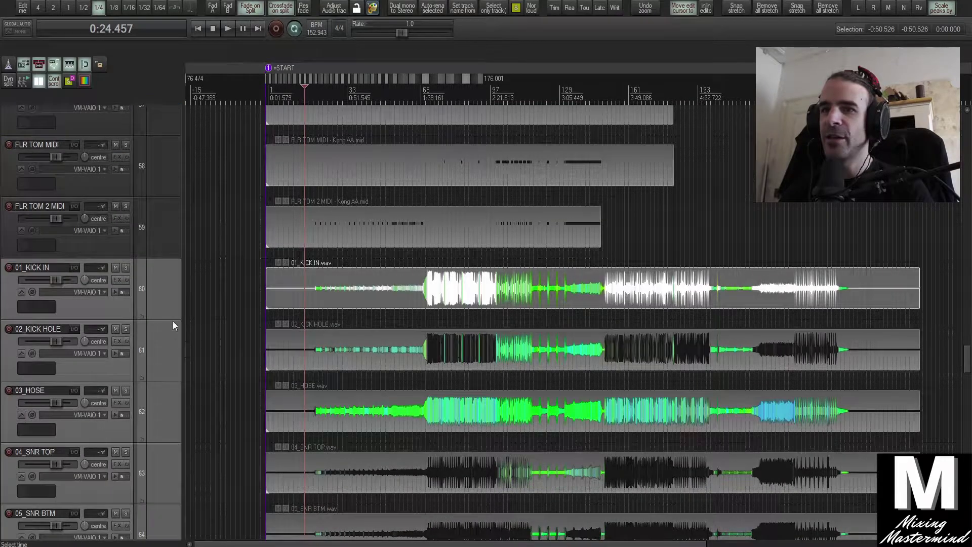
# Delete all the imported stem tracks, from 01_KICK IN through the last guitar room track.
pyautogui.click(159, 291)
pyautogui.scroll(-8, 159, 294)
pyautogui.scroll(-15, 159, 300)
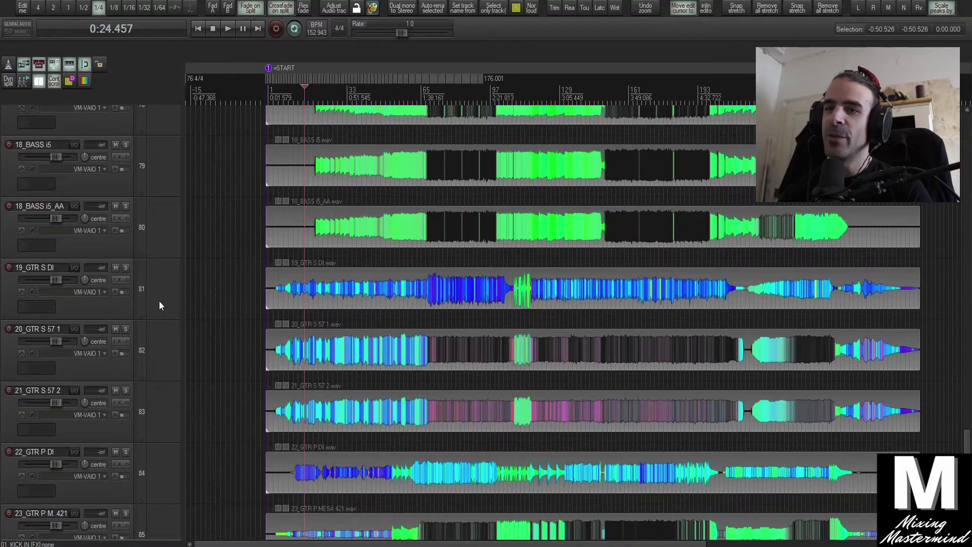
pyautogui.scroll(20, 154, 472)
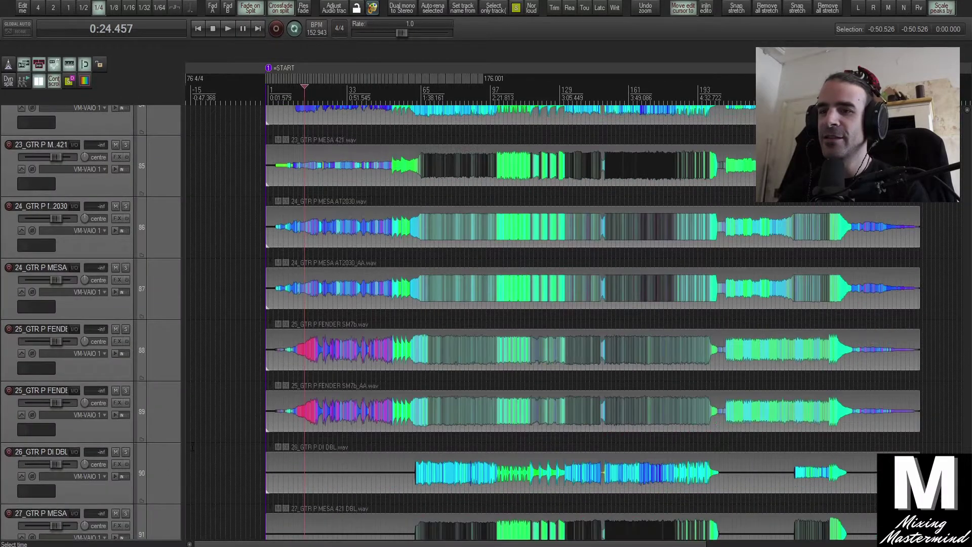
pyautogui.scroll(3, 202, 301)
pyautogui.press('Delete')
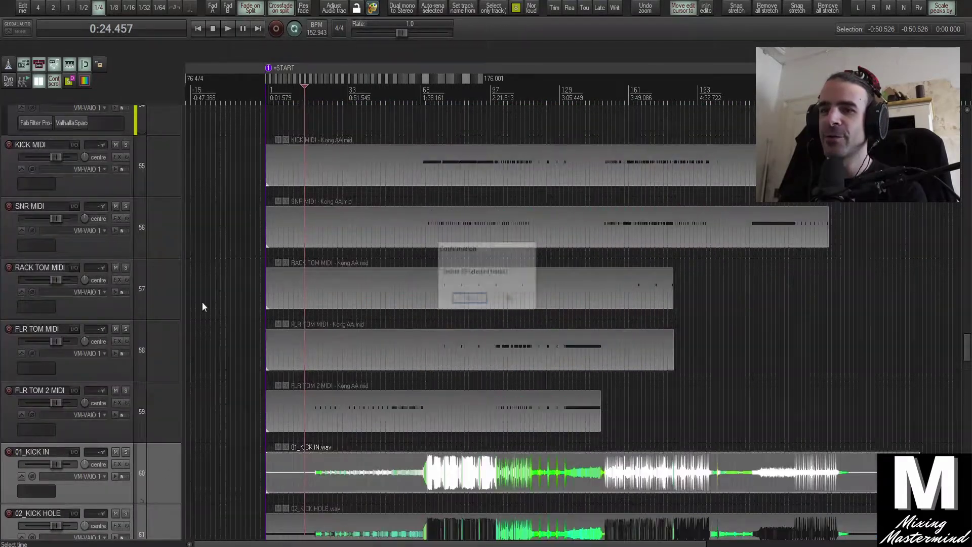
pyautogui.click(483, 311)
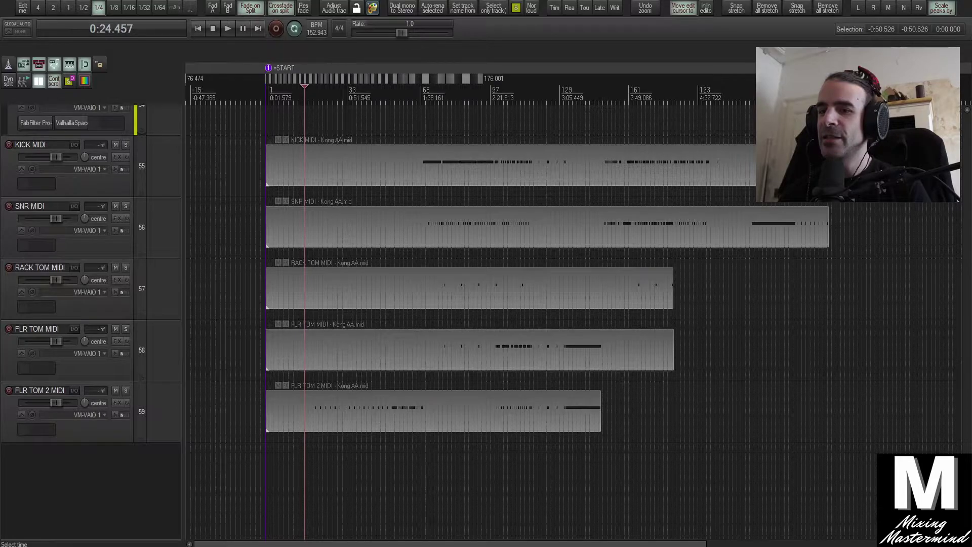
# Try importing the selected stems below FLR TOM 2 MIDI with 10_OH R.wav leading, and undo that import.
pyautogui.hotkey('alt', 'Tab')
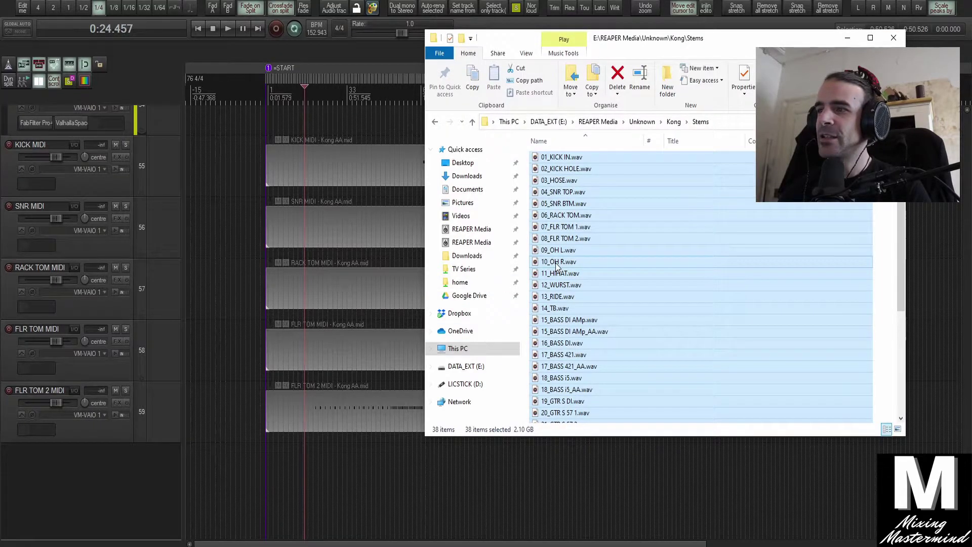
pyautogui.moveTo(557, 266)
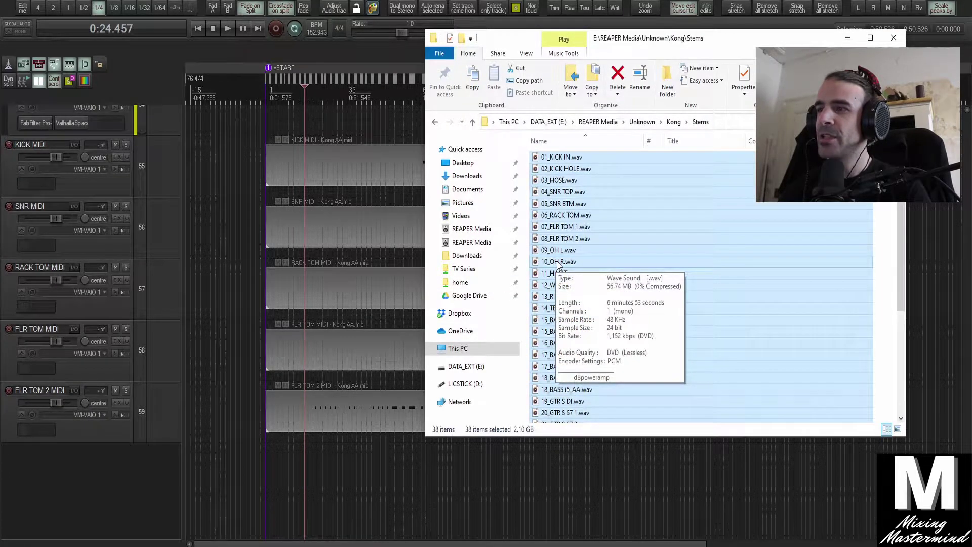
pyautogui.moveTo(557, 267); pyautogui.dragTo(265, 493)
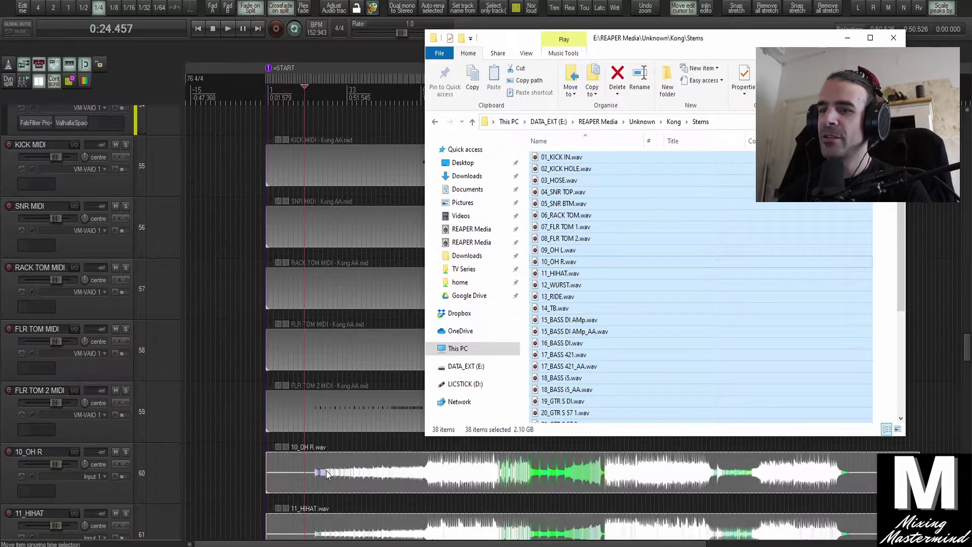
pyautogui.click(300, 475)
pyautogui.hotkey('ctrl', 'z')
pyautogui.click(269, 546)
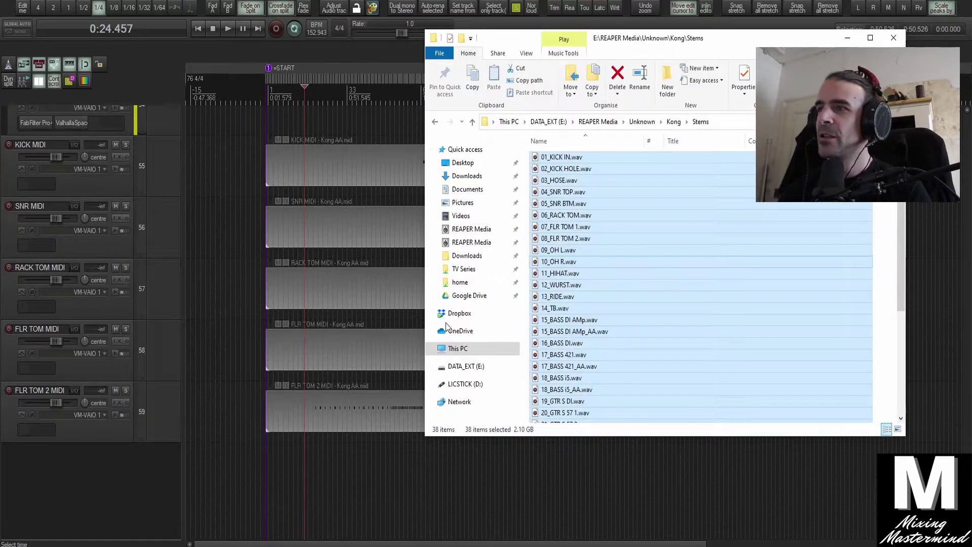
# Import all the selected stems as separate tracks below FLR TOM 2 MIDI, with 01_KICK IN.wav leading the order.
pyautogui.moveTo(555, 173); pyautogui.dragTo(269, 483)
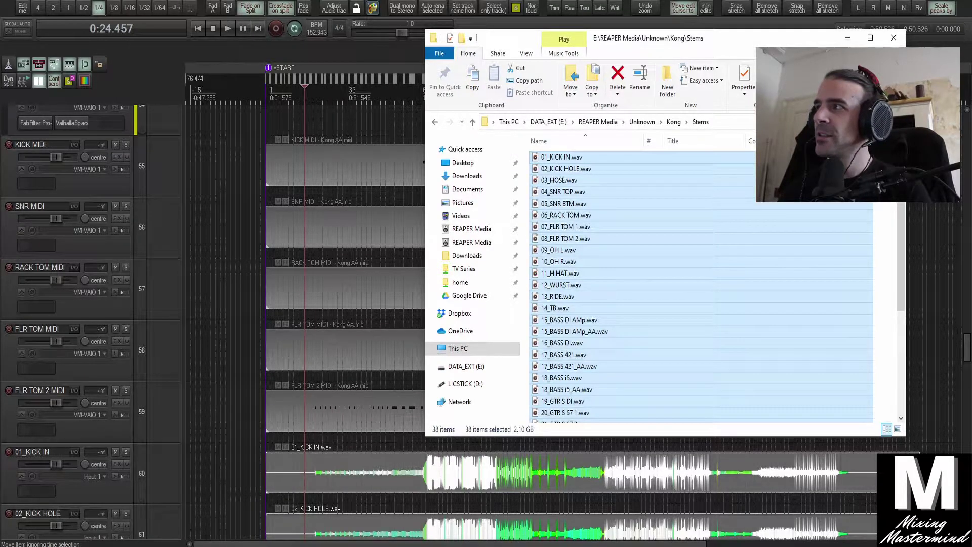
pyautogui.click(154, 239)
pyautogui.scroll(-4, 154, 239)
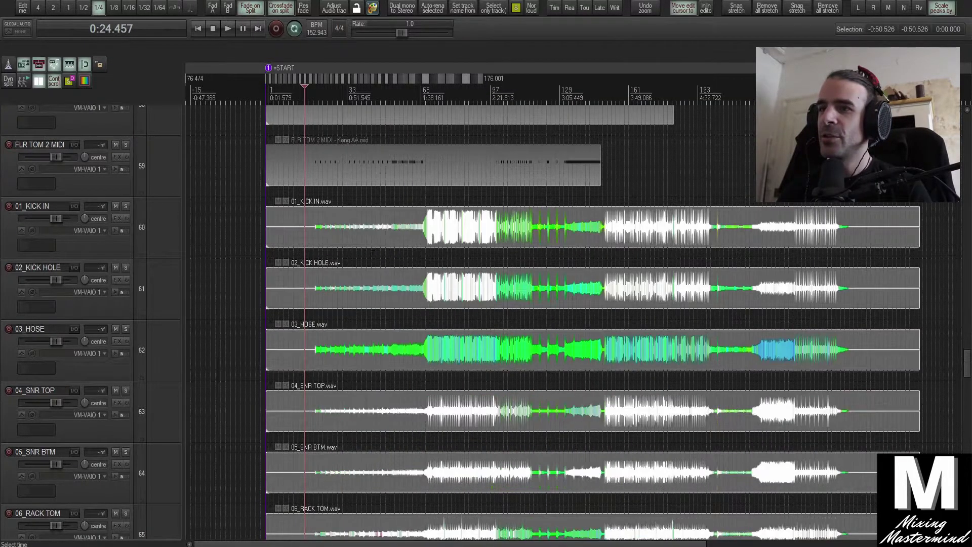
# Select the live drum tracks from 01_KICK IN through 14_TB.
pyautogui.click(154, 239)
pyautogui.scroll(8, 252, 243)
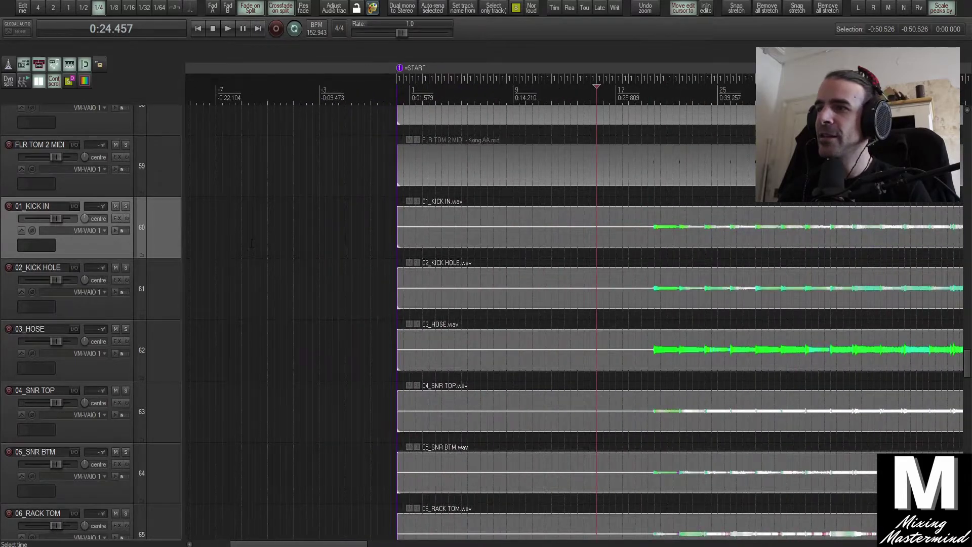
pyautogui.scroll(-6, 252, 243)
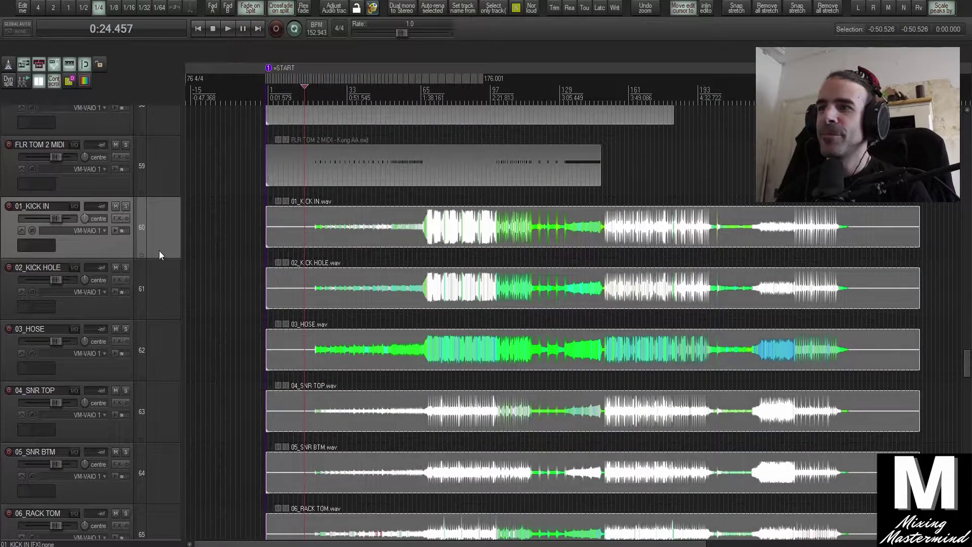
pyautogui.scroll(-10, 161, 252)
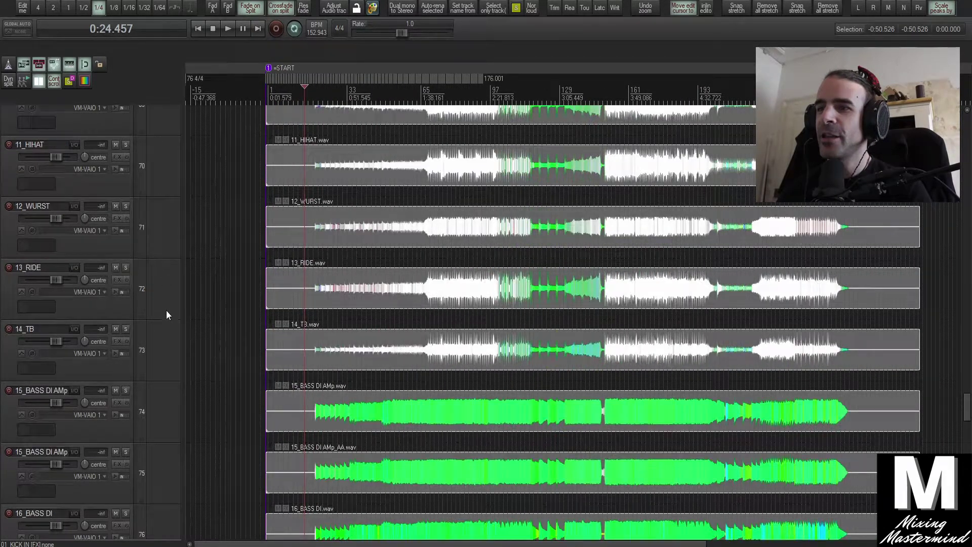
pyautogui.scroll(-3, 175, 371)
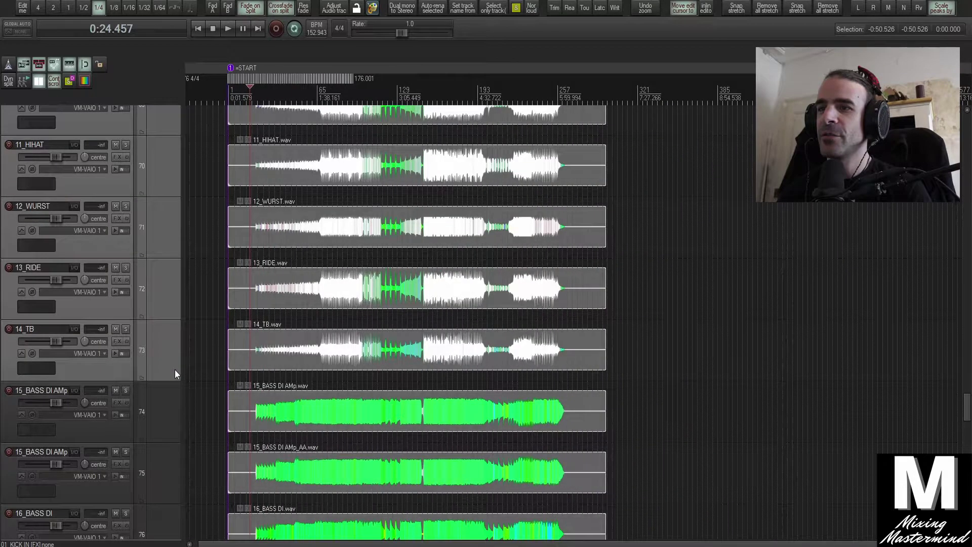
# Examine the selected drum tracks and their waveforms at a reduced track height, from 01_KICK IN to 14_TB.
pyautogui.scroll(2, 175, 369)
pyautogui.scroll(-1, 174, 369)
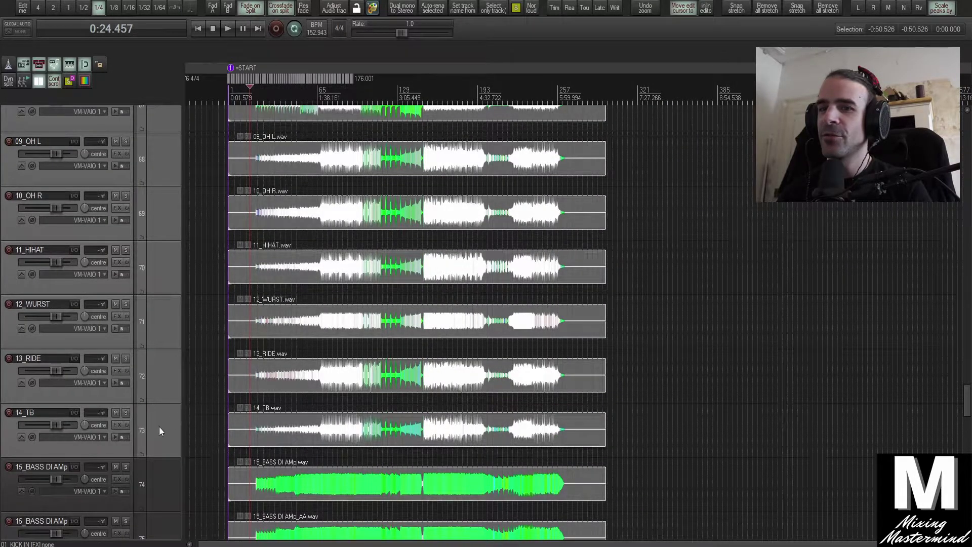
pyautogui.scroll(6, 162, 420)
pyautogui.scroll(6, 162, 420)
pyautogui.scroll(-1, 162, 418)
pyautogui.scroll(-4, 163, 416)
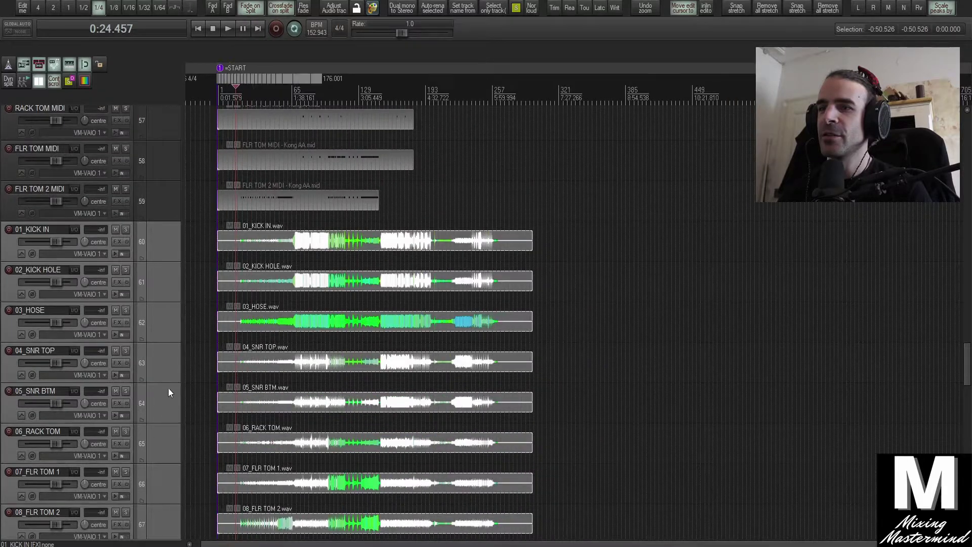
pyautogui.scroll(-1, 168, 391)
pyautogui.scroll(1, 168, 391)
pyautogui.scroll(-2, 168, 391)
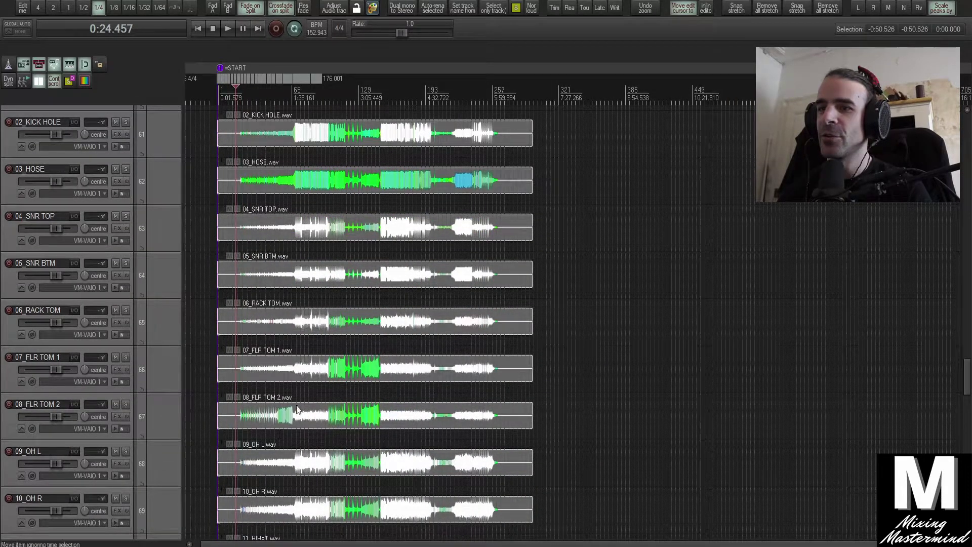
pyautogui.scroll(-3, 278, 380)
pyautogui.scroll(-1, 297, 383)
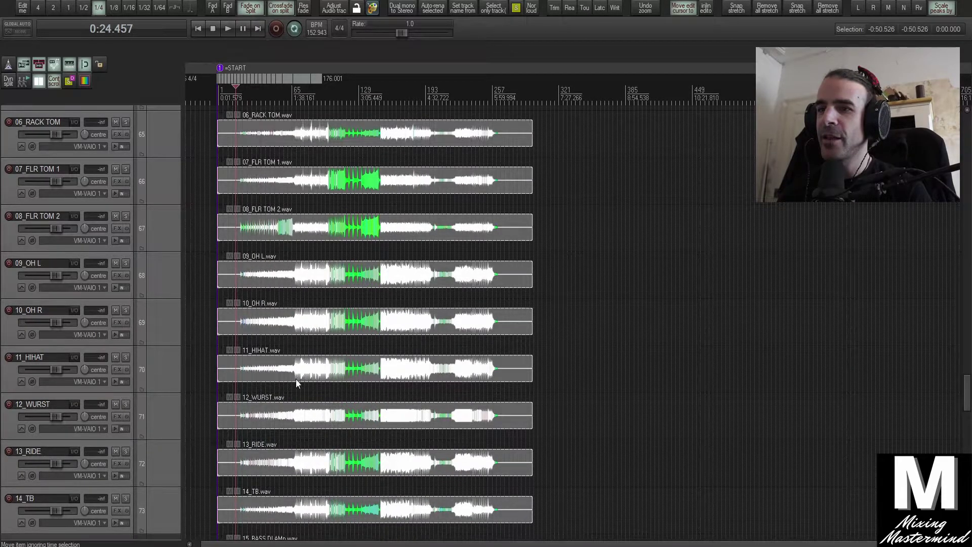
# Reselect the live drum tracks from 01_KICK IN through 14_TB and colour them dark red.
pyautogui.scroll(-1, 297, 383)
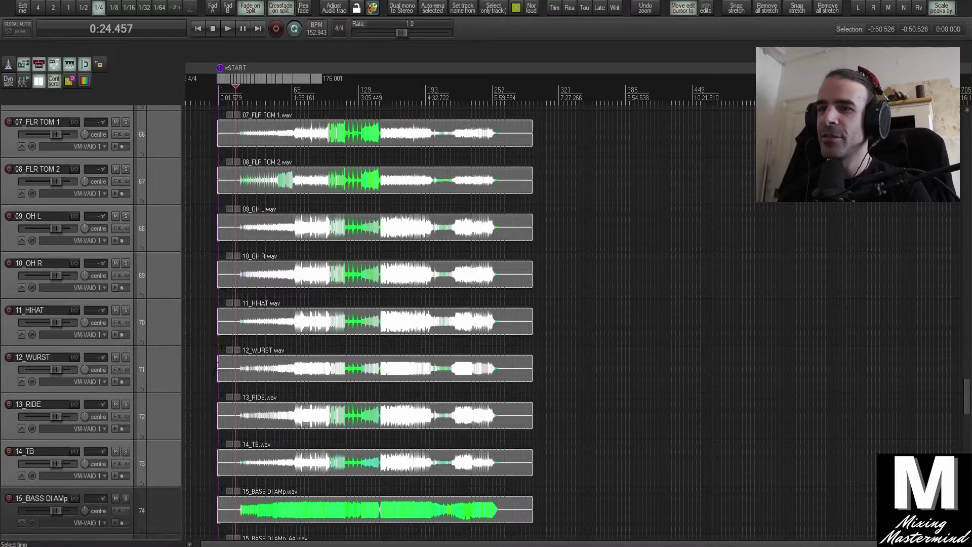
pyautogui.click(179, 365)
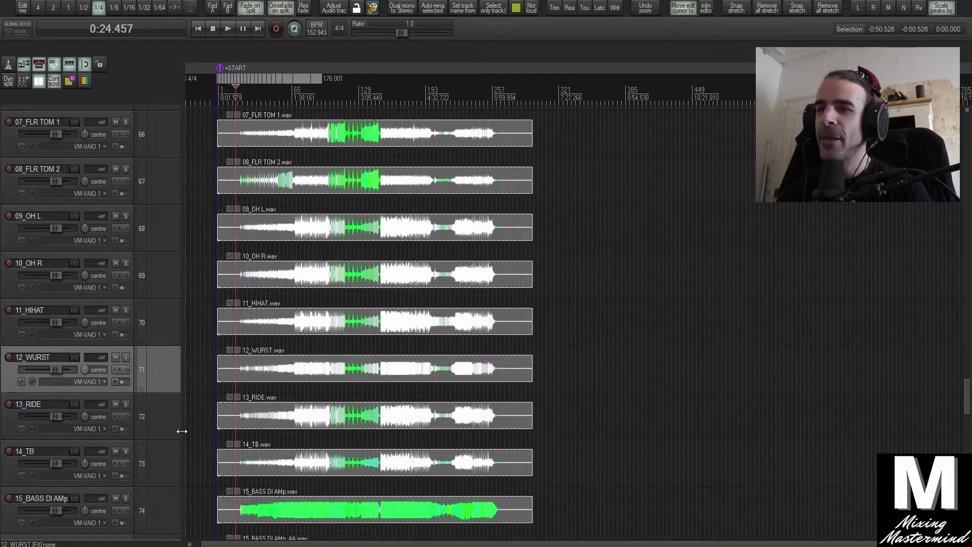
pyautogui.click(157, 465)
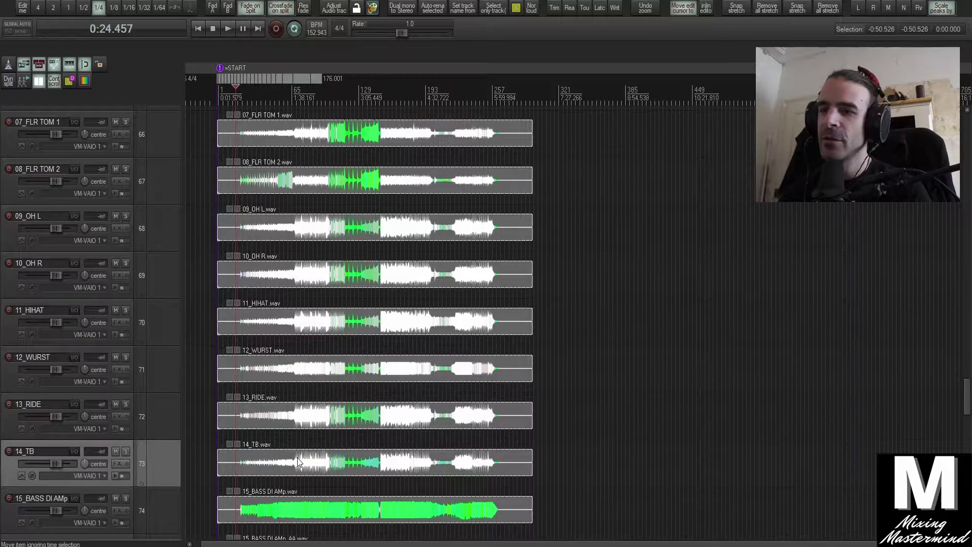
pyautogui.scroll(-3, 241, 430)
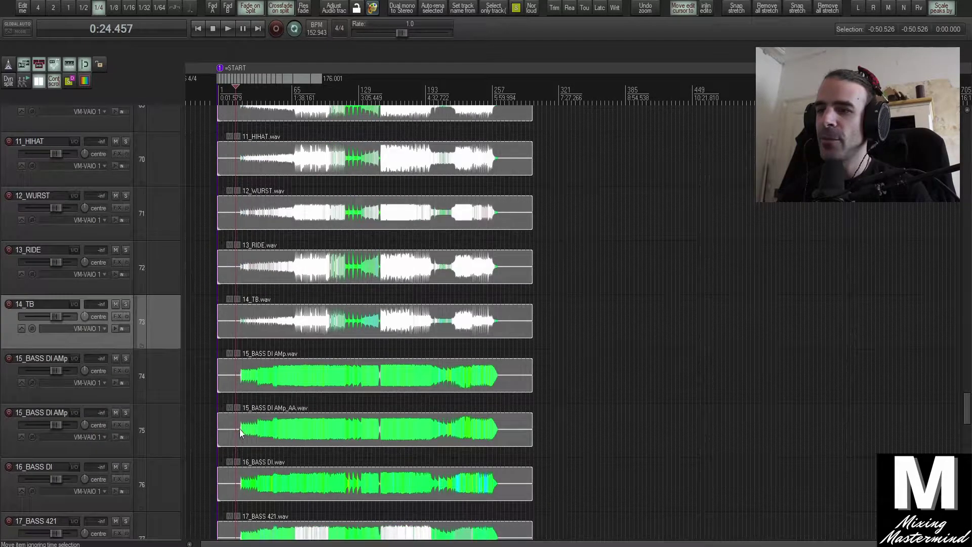
pyautogui.scroll(4, 148, 322)
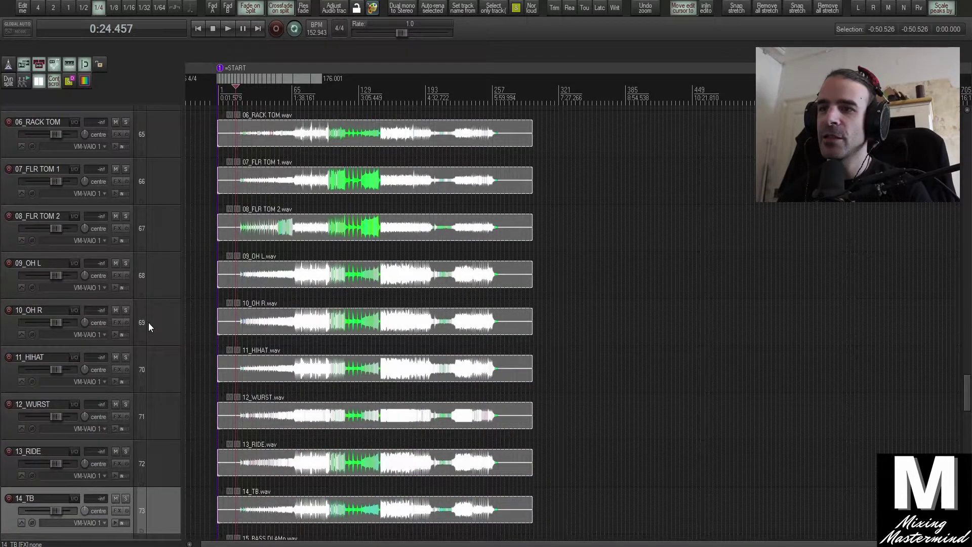
pyautogui.scroll(5, 148, 322)
pyautogui.scroll(4, 153, 319)
pyautogui.scroll(-4, 167, 279)
pyautogui.scroll(-10, 174, 263)
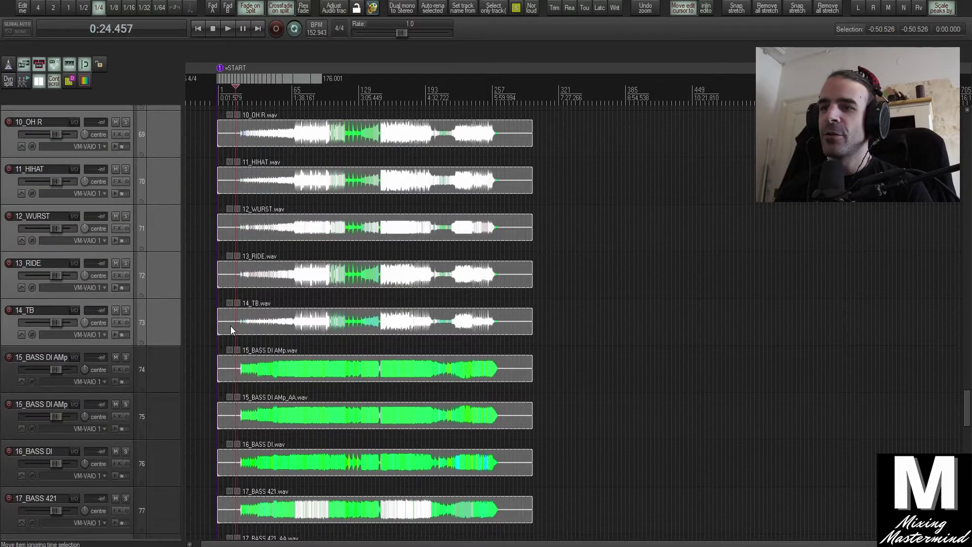
pyautogui.scroll(3, 230, 329)
pyautogui.scroll(11, 239, 334)
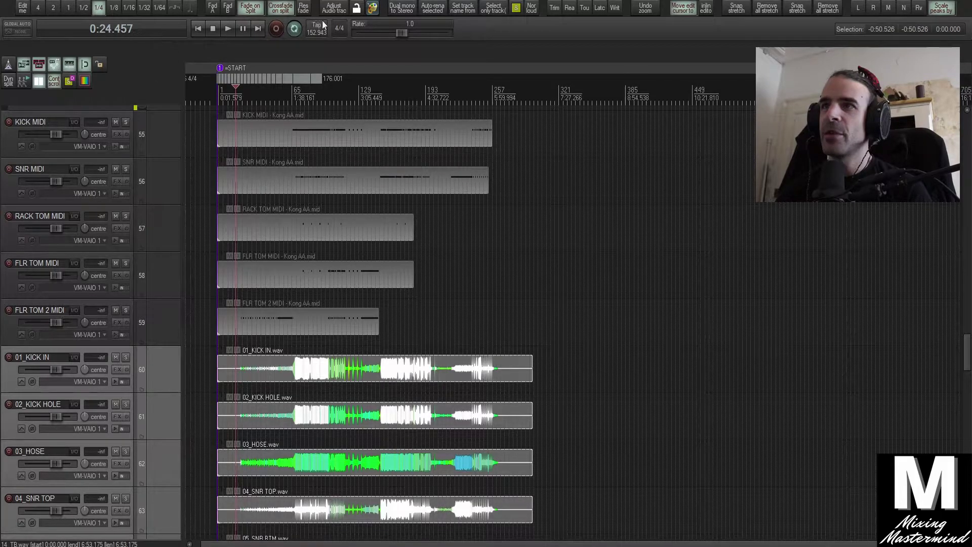
pyautogui.click(372, 8)
pyautogui.click(415, 215)
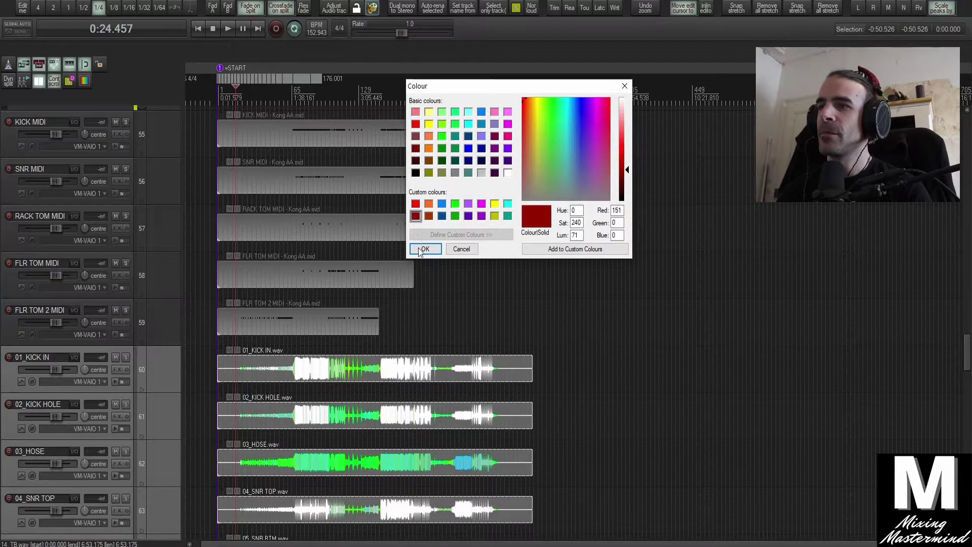
pyautogui.click(424, 248)
# Colour the tracks from KICK MIDI through FLR TOM 2 MIDI, with their MIDI items, the same dark red as the drums.
pyautogui.click(172, 324)
pyautogui.scroll(2, 172, 324)
pyautogui.keyDown('shift'); pyautogui.click(156, 247); pyautogui.keyUp('shift')
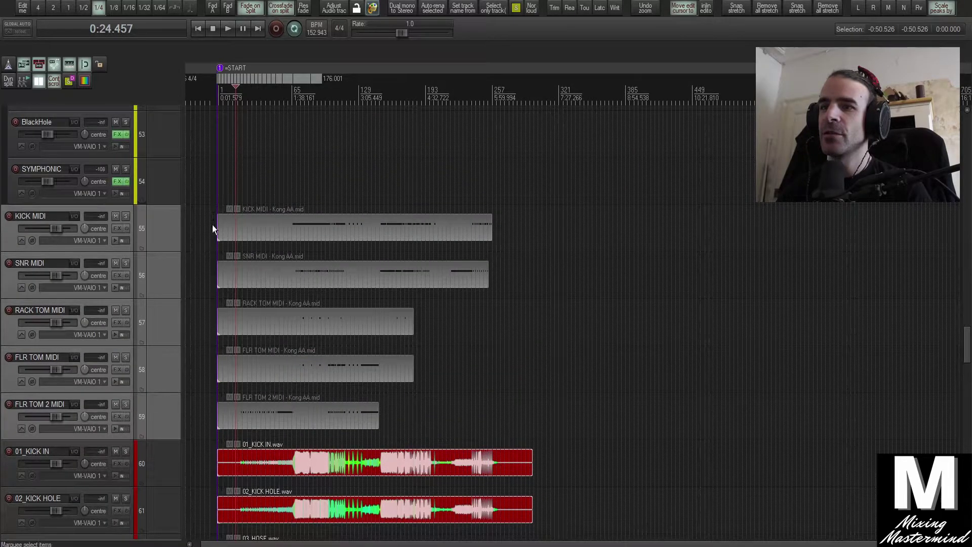
pyautogui.moveTo(211, 216); pyautogui.dragTo(353, 418)
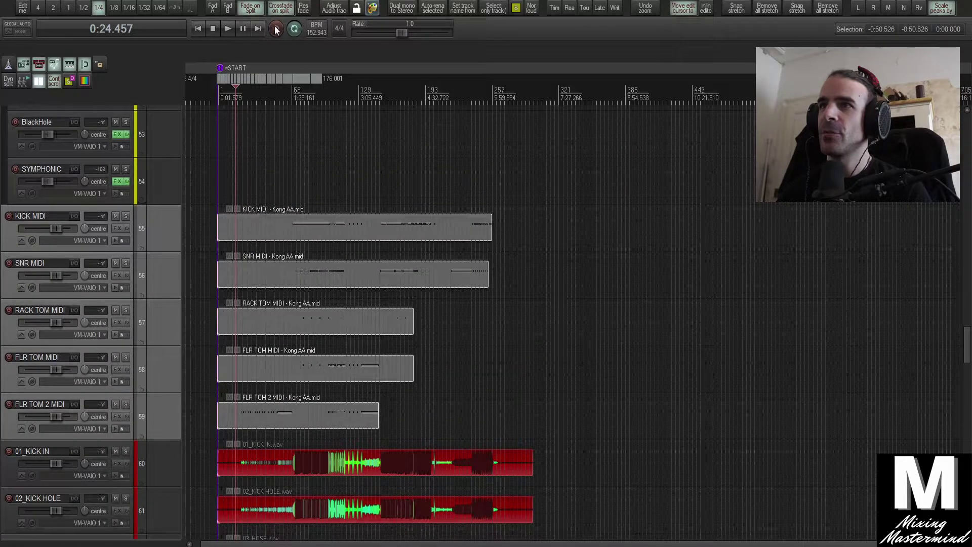
pyautogui.click(372, 7)
pyautogui.click(415, 216)
pyautogui.click(424, 249)
# Examine the bass tracks from 15_BASS DI AMp through 18_BASS i5_AA, comparing the originals with their _AA versions.
pyautogui.scroll(-20, 237, 334)
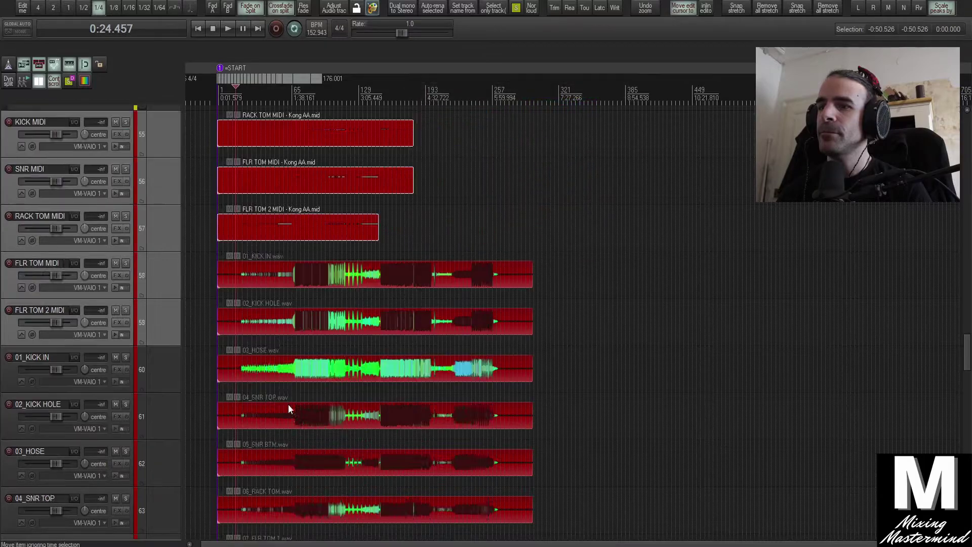
pyautogui.click(156, 180)
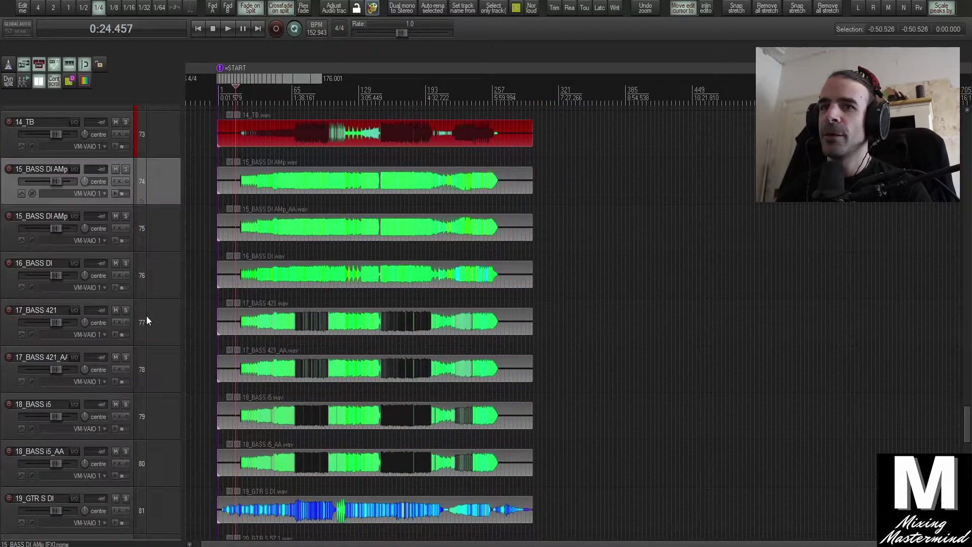
pyautogui.keyDown('shift'); pyautogui.click(162, 478); pyautogui.keyUp('shift')
pyautogui.scroll(-2, 196, 366)
pyautogui.scroll(4, 197, 366)
pyautogui.scroll(-1, 196, 366)
pyautogui.scroll(1, 283, 356)
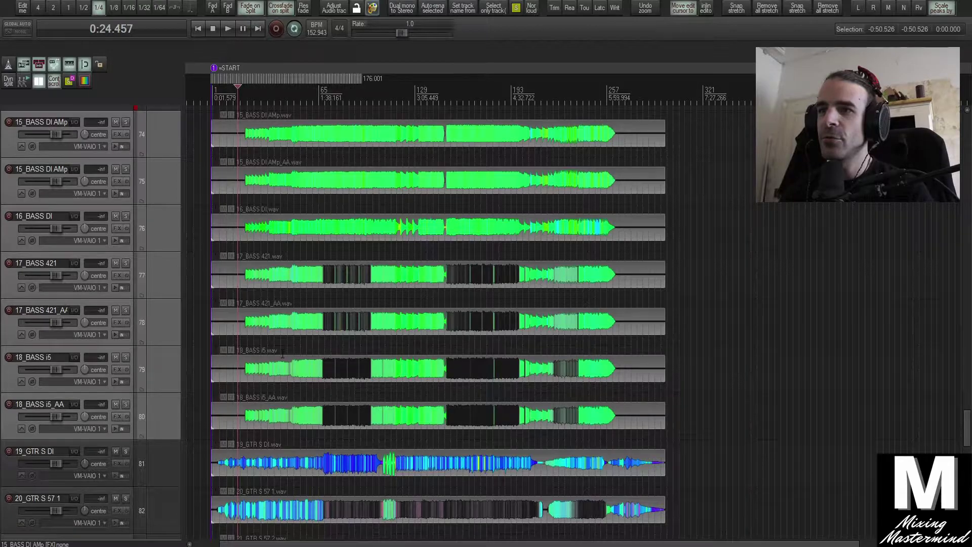
pyautogui.click(168, 185)
pyautogui.click(168, 235)
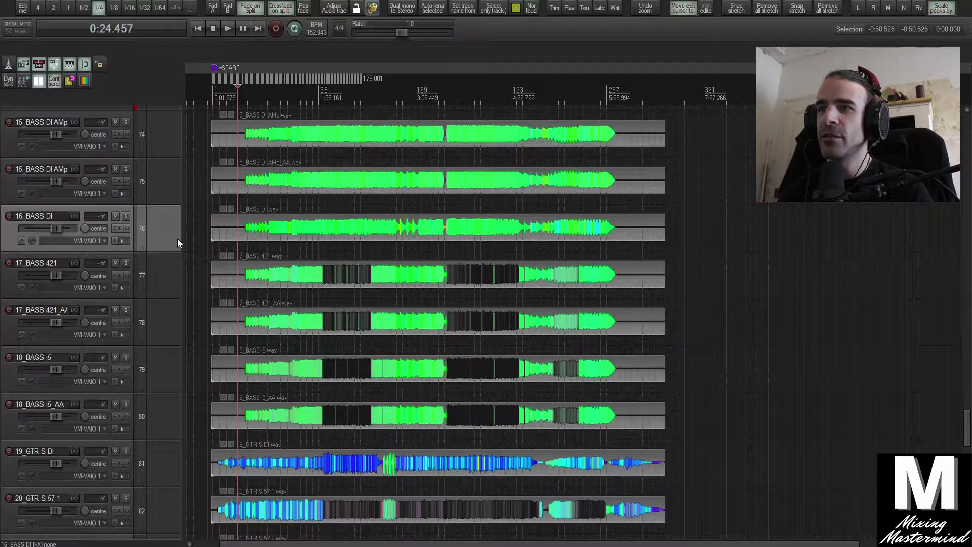
pyautogui.click(282, 185)
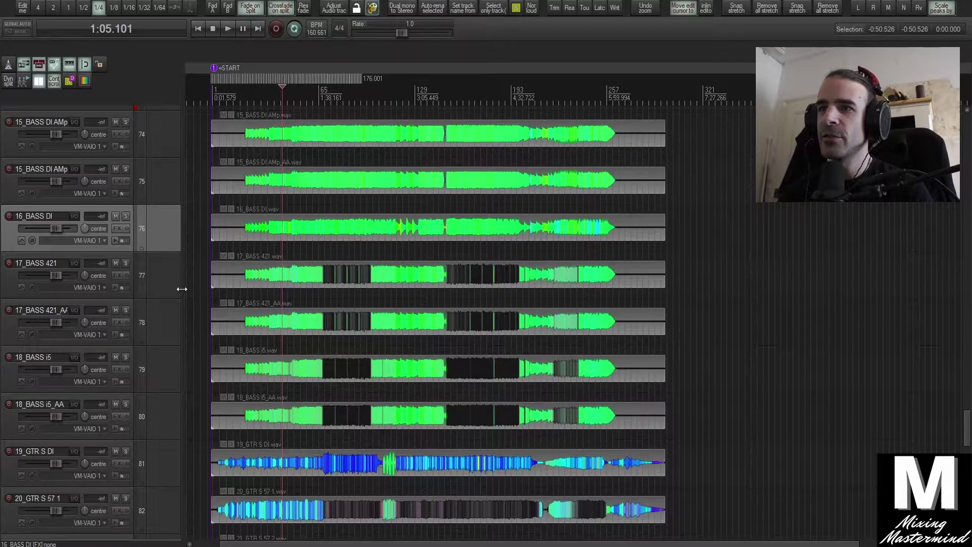
# Delete the original 17_BASS 421, 18_BASS i5 and 15_BASS DI AMp tracks that have _AA versions.
pyautogui.click(155, 273)
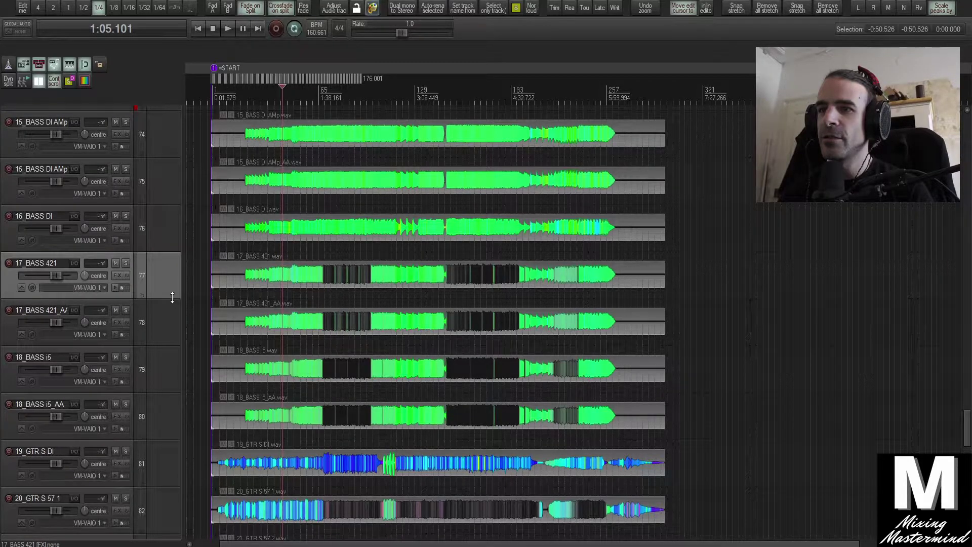
pyautogui.press('Delete')
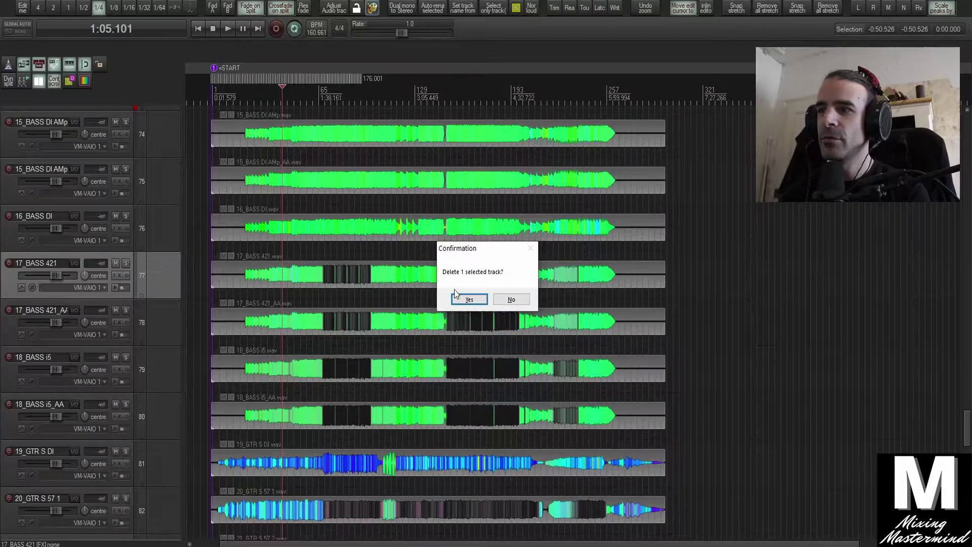
pyautogui.press('Return')
pyautogui.click(157, 319)
pyautogui.press('Delete')
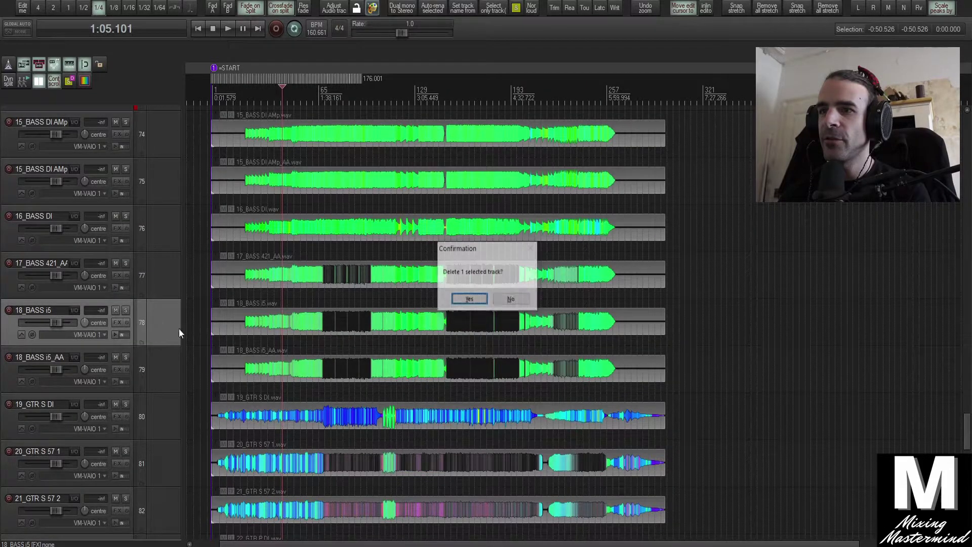
pyautogui.click(461, 306)
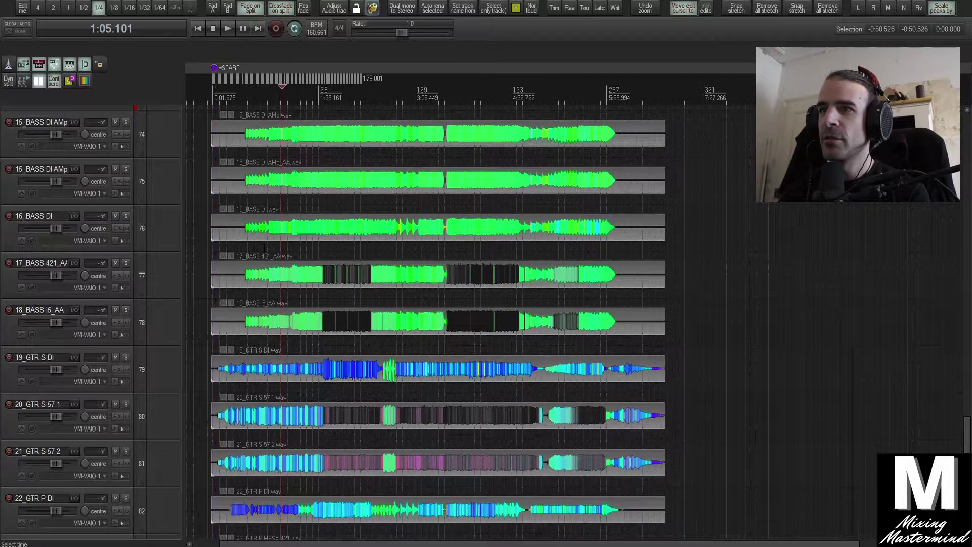
pyautogui.scroll(1, 291, 229)
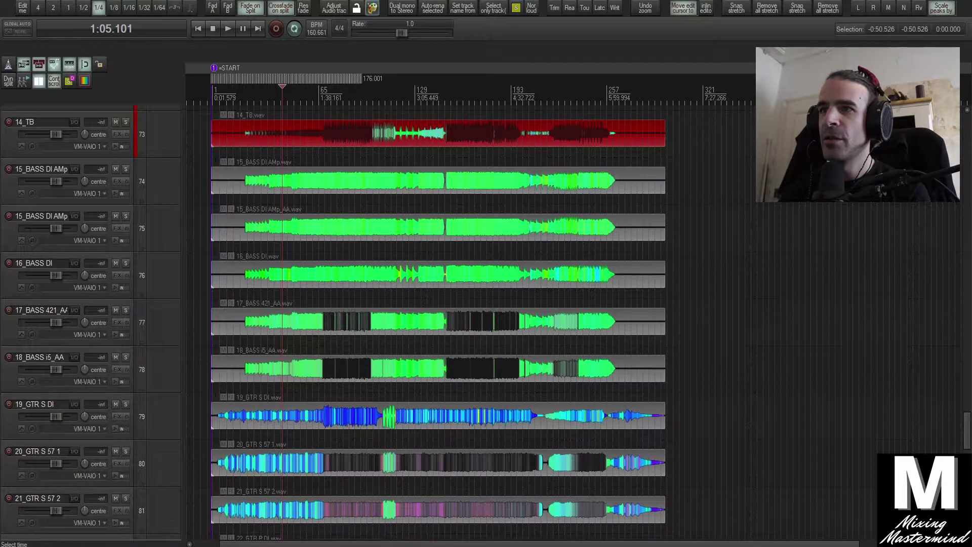
pyautogui.click(154, 179)
pyautogui.press('Delete')
pyautogui.click(458, 298)
# Colour the bass tracks from 15_BASS DI AMp_AA through 18_BASS i5_AA and their items dark blue.
pyautogui.click(156, 218)
pyautogui.click(162, 184)
pyautogui.keyDown('shift'); pyautogui.click(168, 299); pyautogui.keyUp('shift')
pyautogui.moveTo(240, 180); pyautogui.dragTo(329, 331)
pyautogui.click(369, 11)
pyautogui.click(442, 216)
pyautogui.click(431, 249)
# Colour all guitar tracks from 19_GTR S DI through 31_GTR ROOM R and their items dark green.
pyautogui.scroll(-4, 168, 207)
pyautogui.click(168, 200)
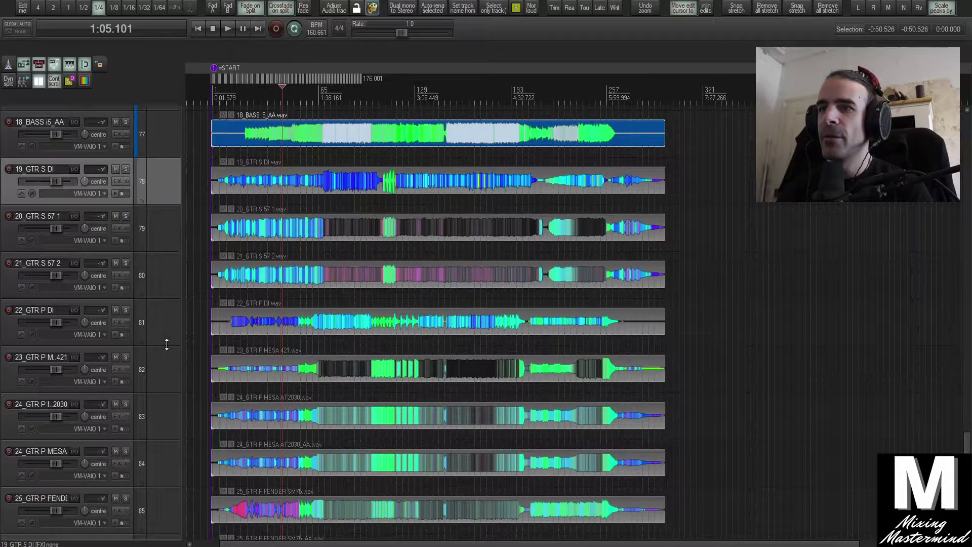
pyautogui.scroll(1, 165, 333)
pyautogui.scroll(-8, 175, 273)
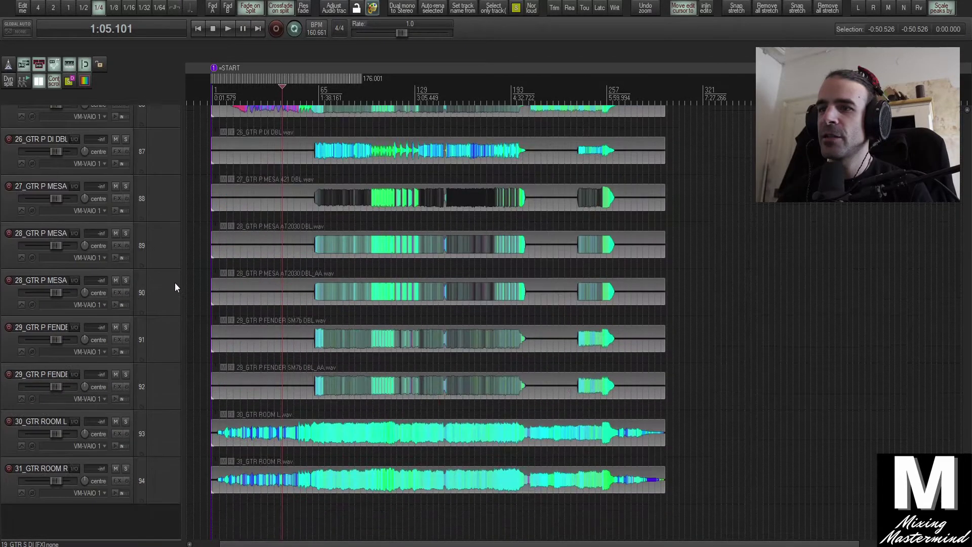
pyautogui.keyDown('shift'); pyautogui.click(174, 488); pyautogui.keyUp('shift')
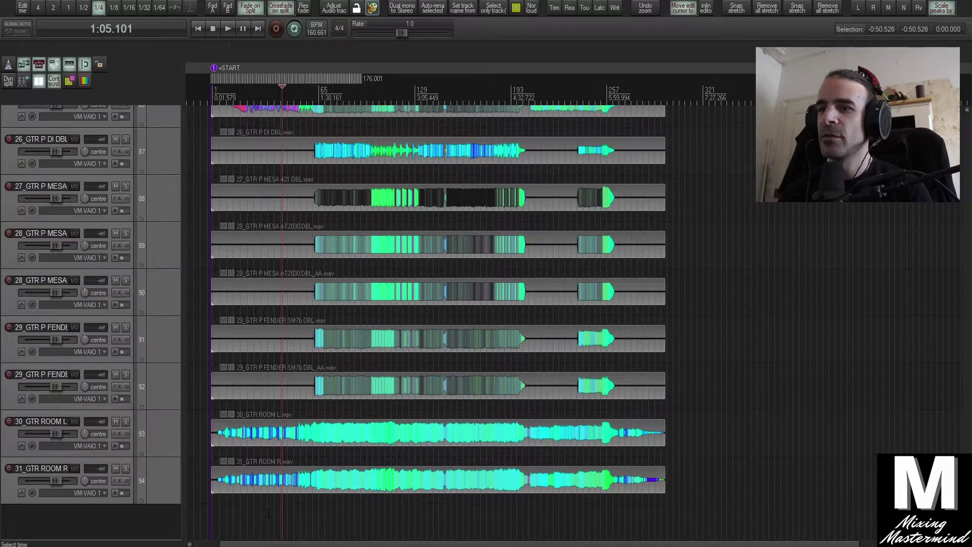
pyautogui.scroll(9, 277, 214)
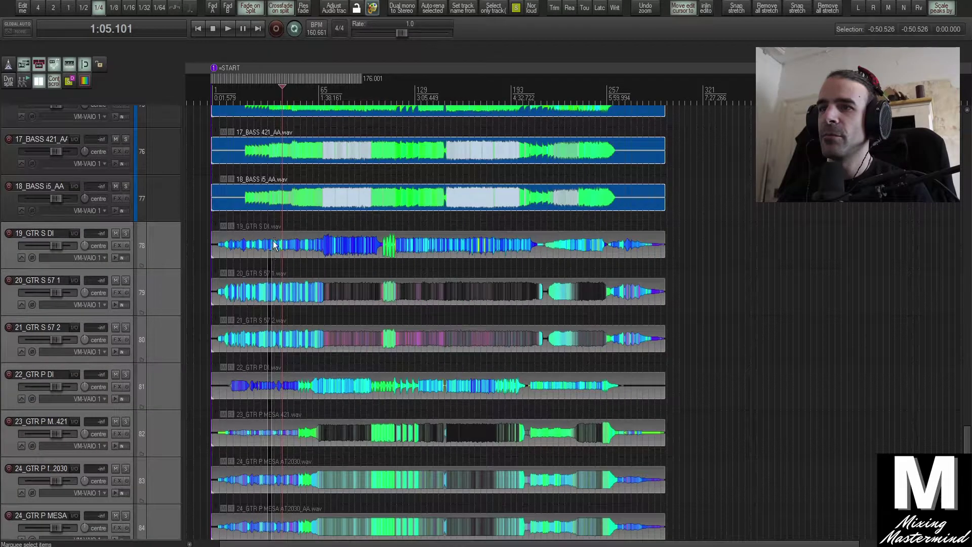
pyautogui.click(372, 10)
pyautogui.click(455, 216)
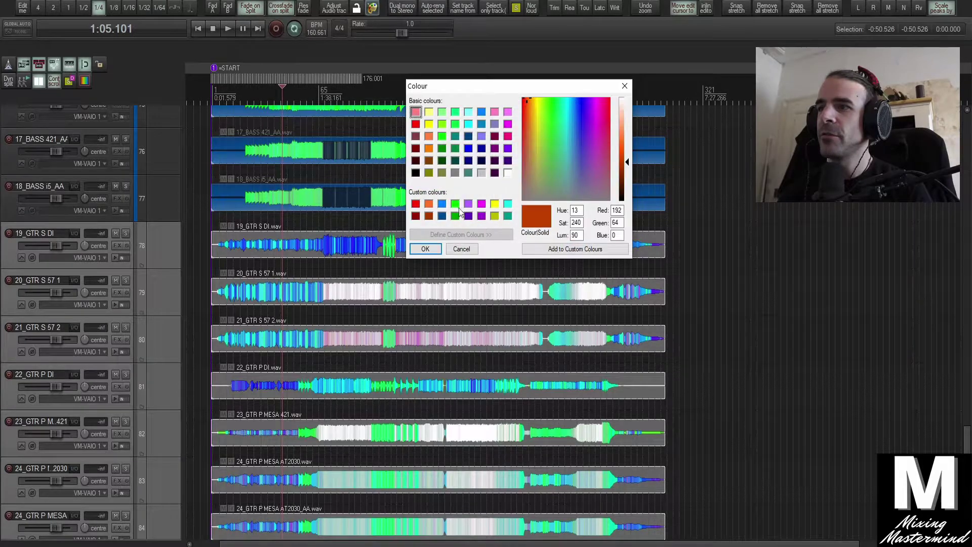
pyautogui.click(425, 249)
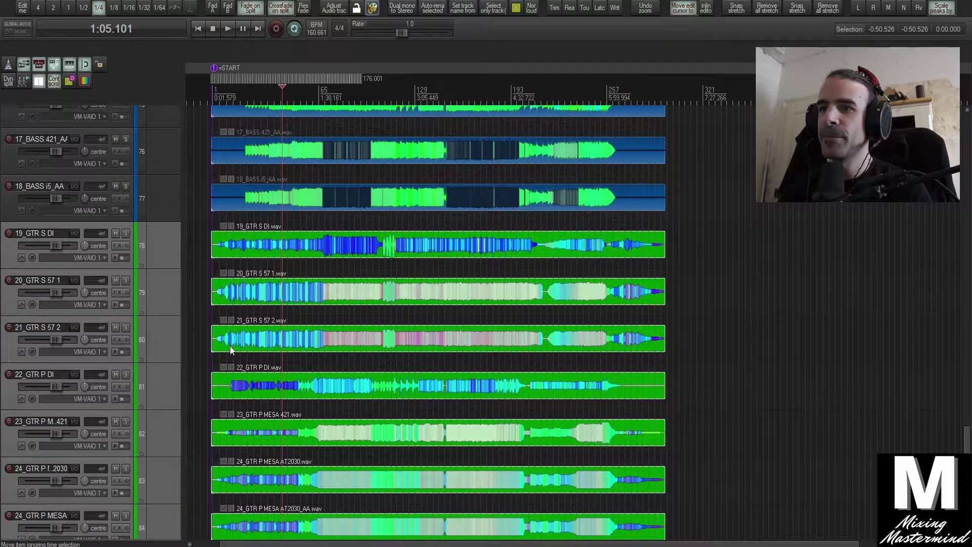
# Delete the original 24_GTR P MESA AT2030 and 25_GTR P FENDER SM7b tracks, keeping their _AA versions.
pyautogui.scroll(-2, 181, 374)
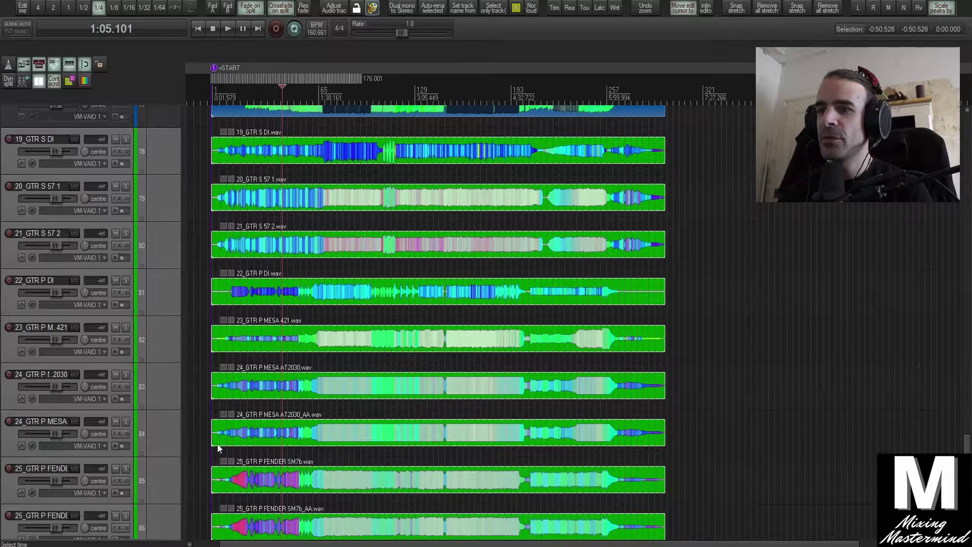
pyautogui.click(169, 386)
pyautogui.press('Delete')
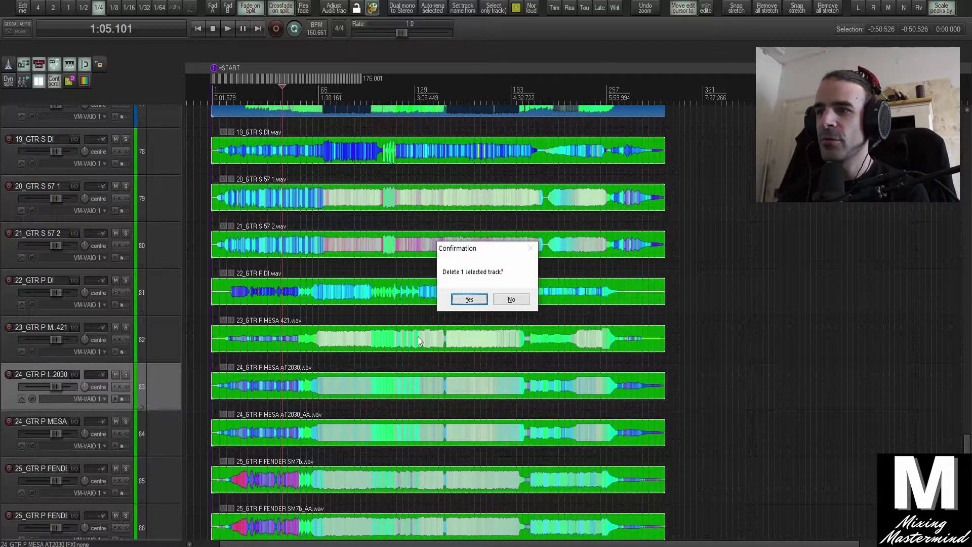
pyautogui.click(466, 299)
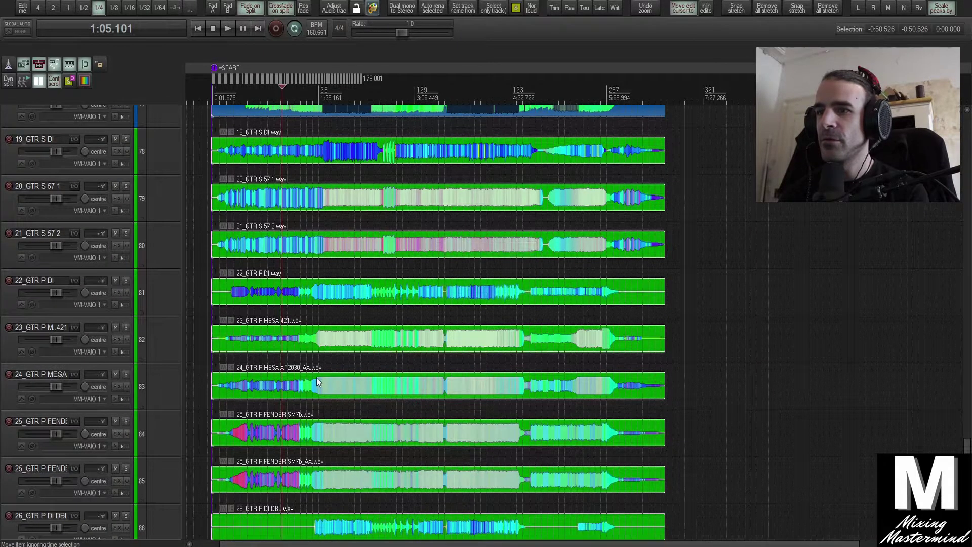
pyautogui.click(154, 433)
pyautogui.press('Delete')
pyautogui.click(480, 299)
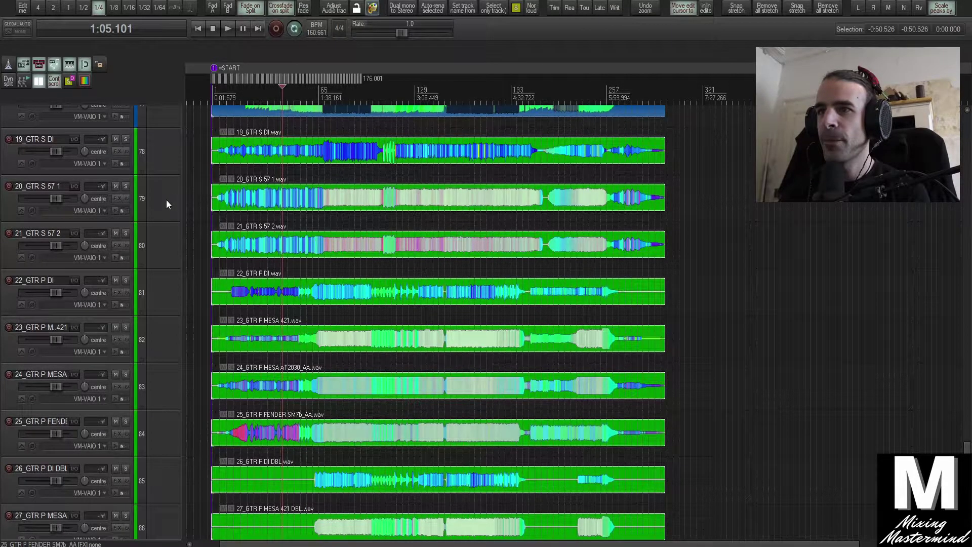
# Delete the original 28_GTR P MESA AT2030 DBL and 29_GTR P FENDER SM7b DBL tracks, keeping their _AA versions.
pyautogui.scroll(-3, 177, 230)
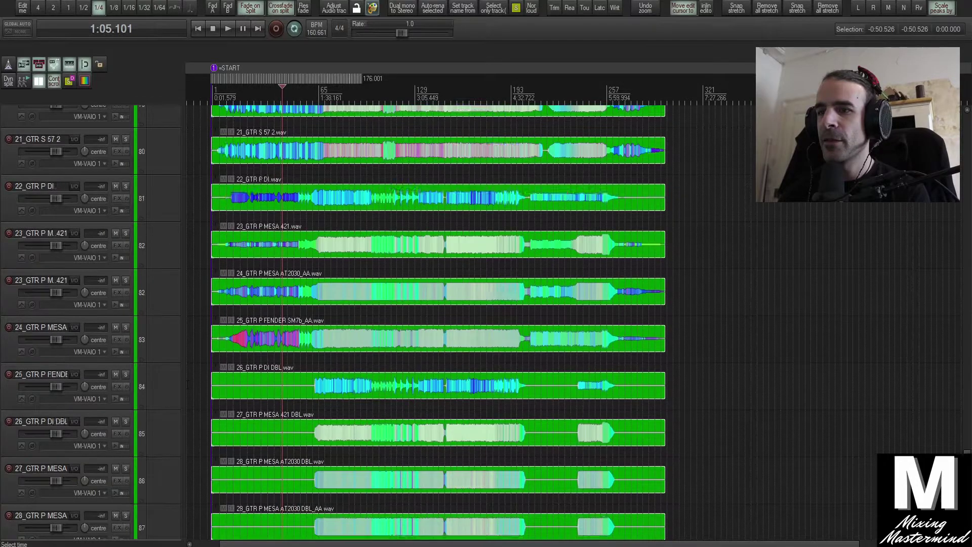
pyautogui.scroll(-2, 187, 383)
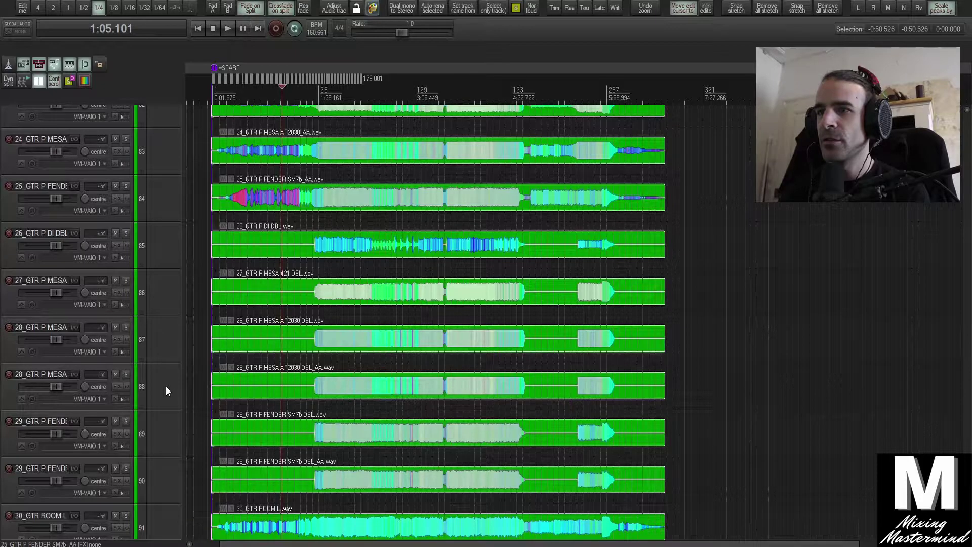
pyautogui.click(170, 344)
pyautogui.press('Delete')
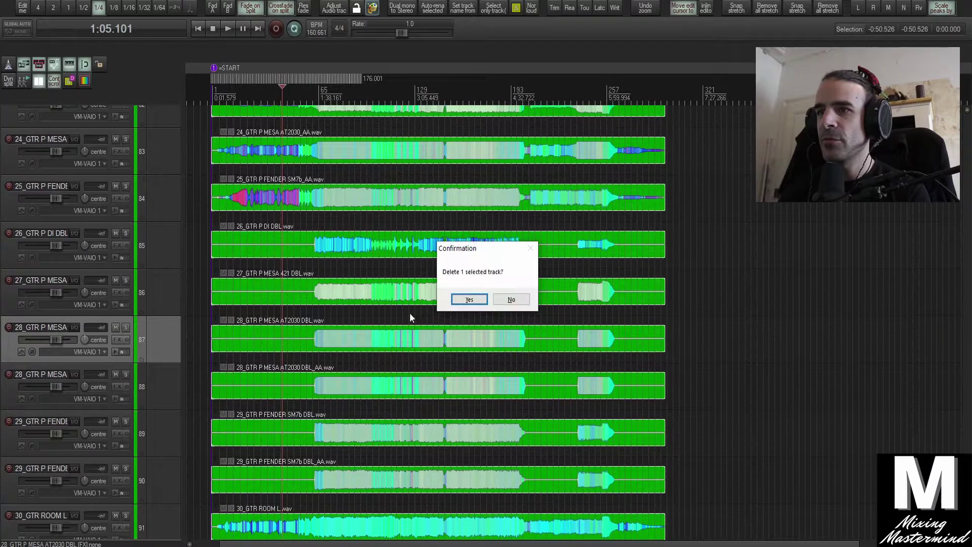
pyautogui.click(468, 300)
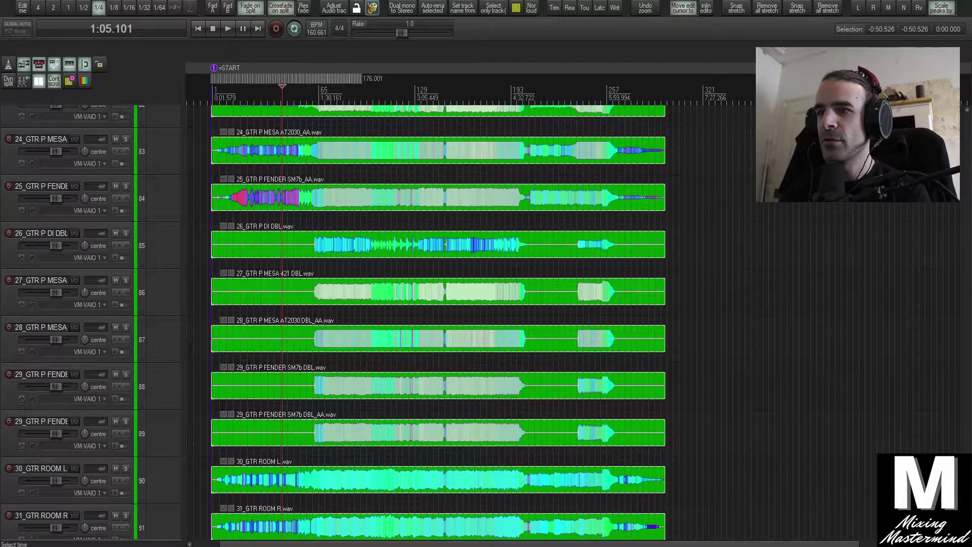
pyautogui.click(159, 386)
pyautogui.press('Delete')
pyautogui.click(468, 300)
pyautogui.click(469, 300)
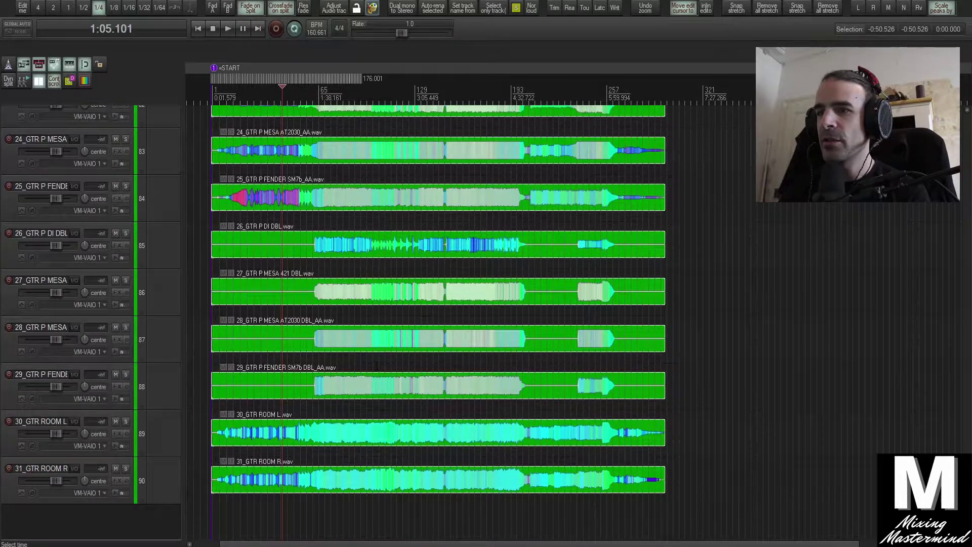
# Examine the guitar stems from 19_GTR S DI through 31_GTR ROOM R, selecting the items of each part in turn.
pyautogui.scroll(2, 338, 358)
pyautogui.scroll(2, 338, 359)
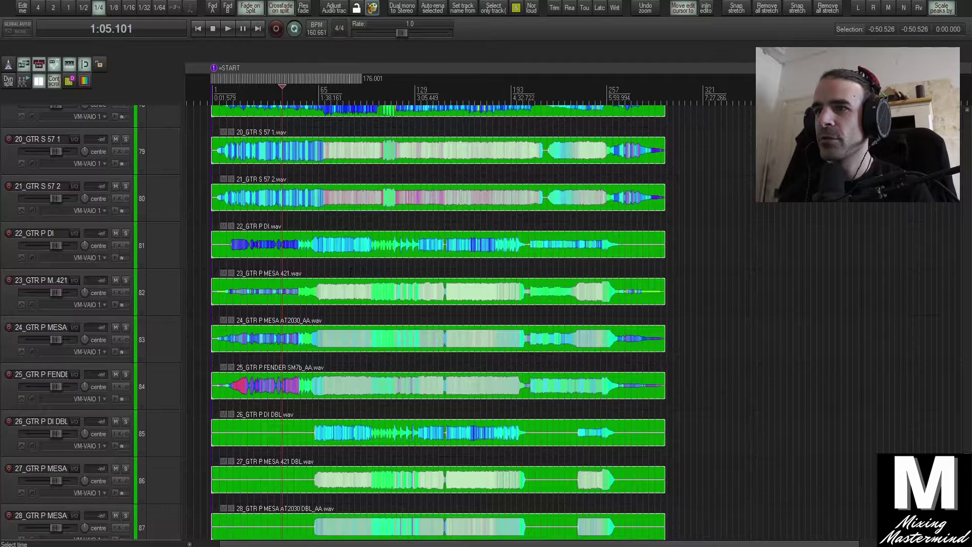
pyautogui.scroll(1, 177, 237)
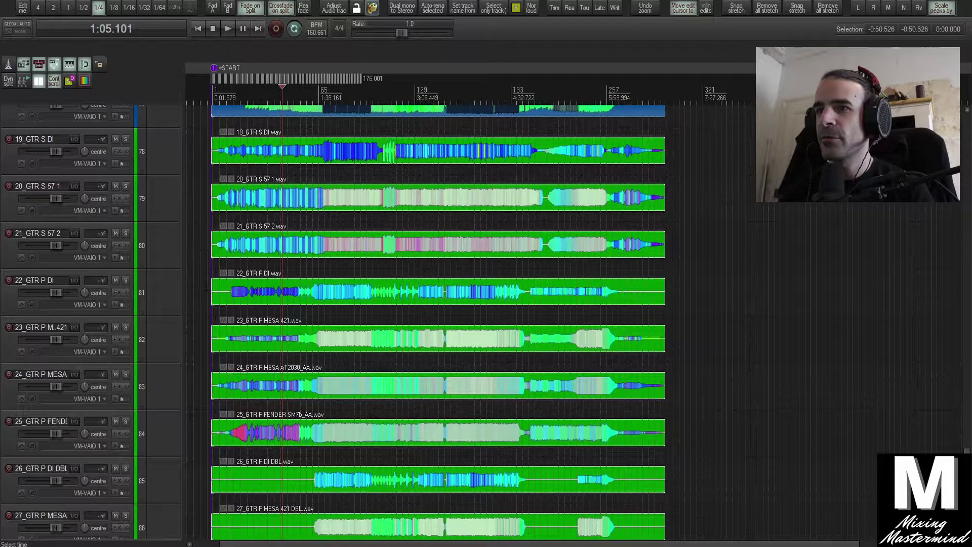
pyautogui.moveTo(203, 285); pyautogui.dragTo(332, 439)
pyautogui.scroll(-4, 332, 439)
pyautogui.moveTo(199, 291); pyautogui.dragTo(318, 437)
pyautogui.scroll(-1, 318, 438)
pyautogui.moveTo(199, 424); pyautogui.dragTo(262, 503)
pyautogui.scroll(8, 262, 504)
pyautogui.moveTo(192, 292); pyautogui.dragTo(285, 396)
# Delete the 19_GTR S DI track and confirm its removal.
pyautogui.click(158, 291)
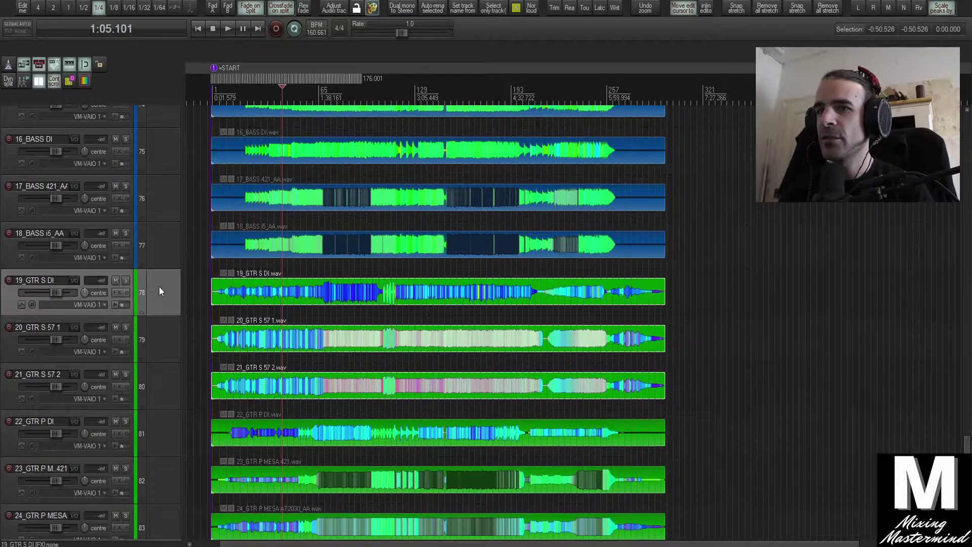
pyautogui.click(115, 281)
pyautogui.scroll(-3, 131, 314)
pyautogui.click(162, 207)
pyautogui.click(165, 165)
pyautogui.press('Delete')
pyautogui.click(481, 300)
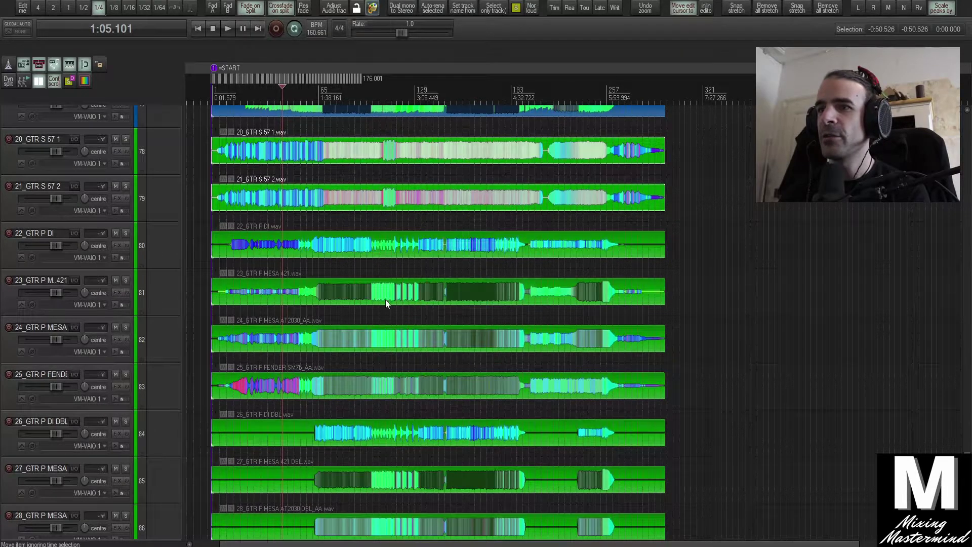
# Delete the 22_GTR P DI and 26_GTR P DI DBL tracks, confirming each removal.
pyautogui.click(167, 246)
pyautogui.press('Delete')
pyautogui.click(481, 300)
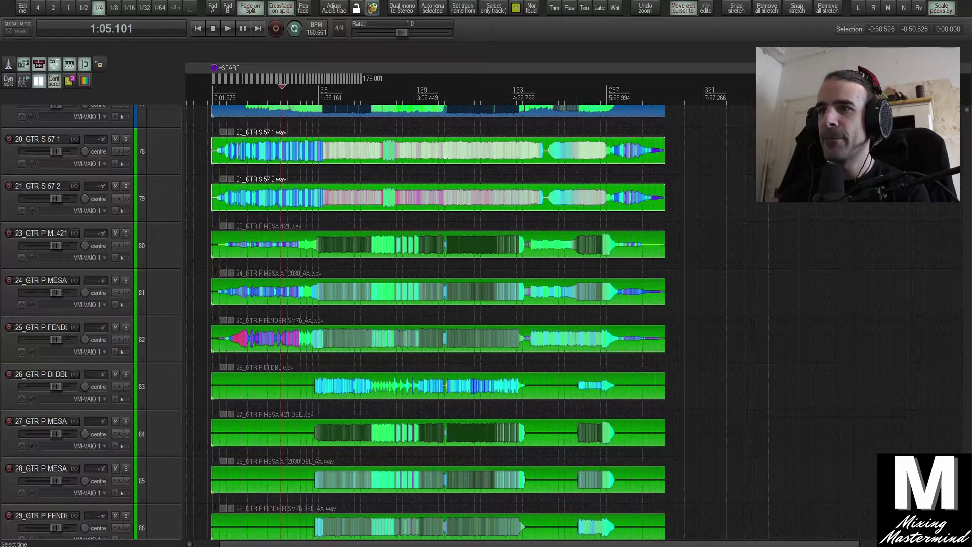
pyautogui.scroll(-2, 169, 391)
pyautogui.click(180, 289)
pyautogui.press('Delete')
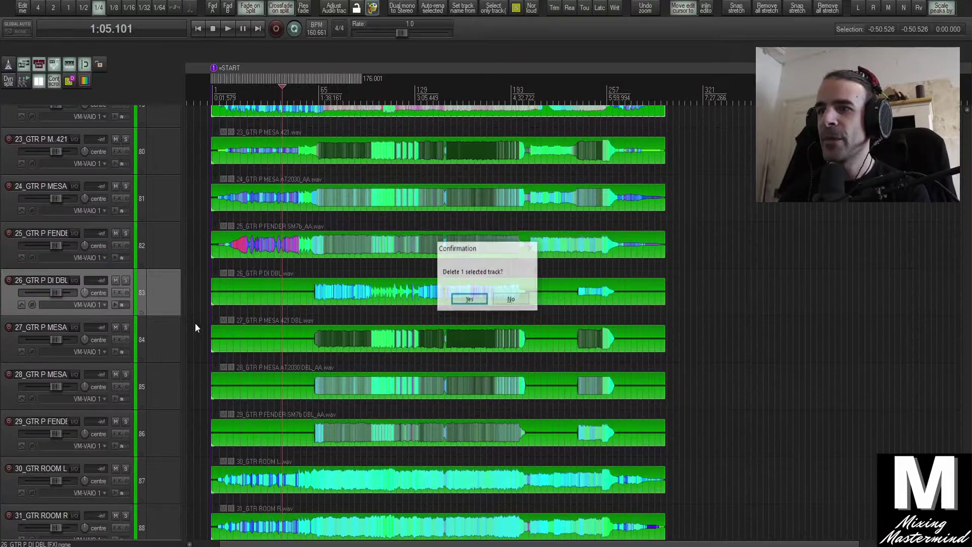
pyautogui.click(462, 302)
# Go through the remaining guitar stems, selecting the items of the S, P, P double and room parts in turn.
pyautogui.scroll(4, 224, 396)
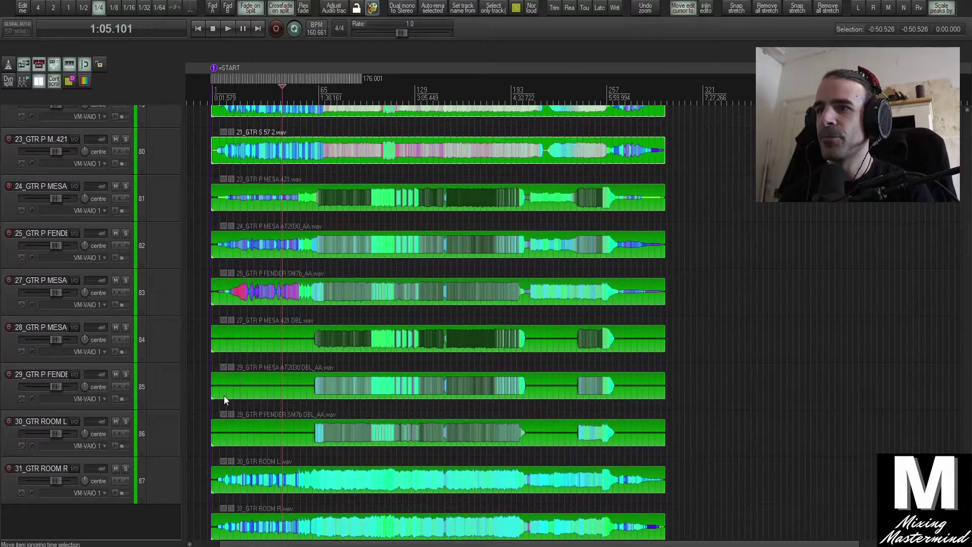
pyautogui.click(166, 236)
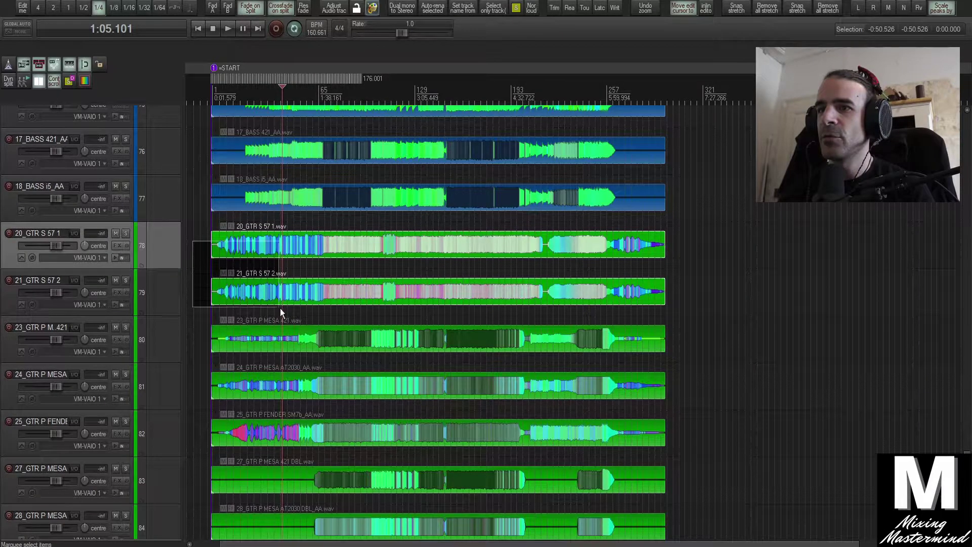
pyautogui.scroll(-2, 273, 319)
pyautogui.moveTo(199, 239); pyautogui.dragTo(272, 357)
pyautogui.moveTo(197, 386); pyautogui.dragTo(306, 483)
pyautogui.scroll(-2, 306, 484)
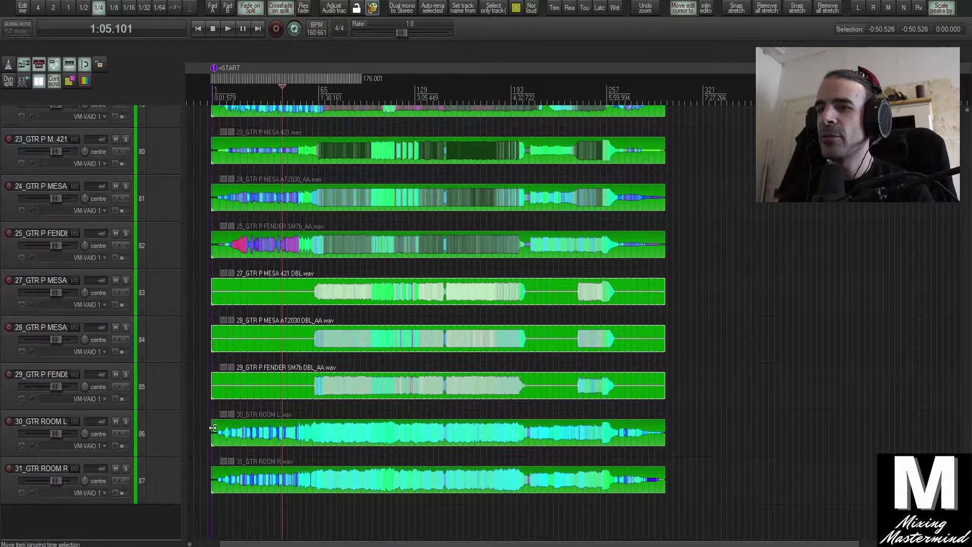
pyautogui.moveTo(213, 429); pyautogui.dragTo(303, 492)
pyautogui.scroll(-3, 253, 474)
pyautogui.click(166, 447)
pyautogui.click(166, 472)
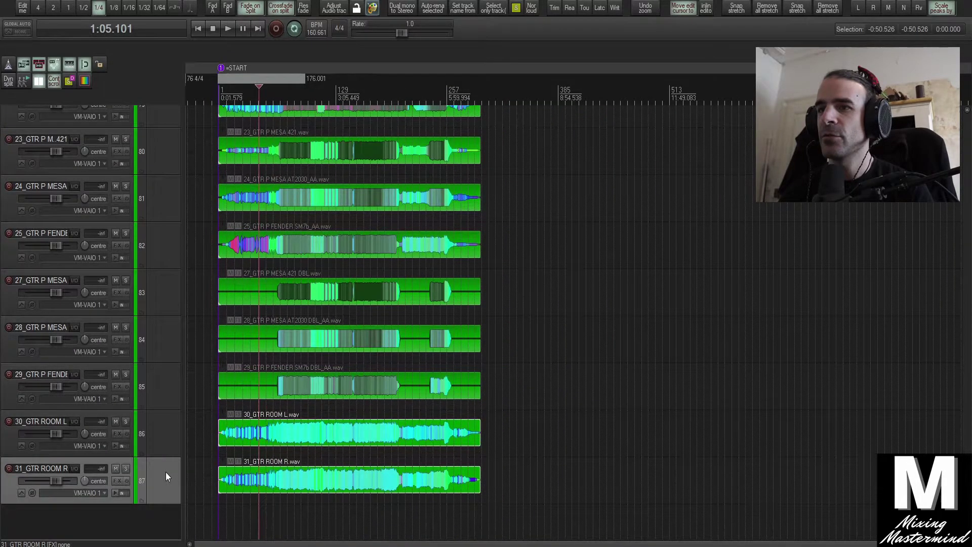
# Move the drum tracks from KICK MIDI through 14_TB into the template's drum group.
pyautogui.scroll(13, 167, 471)
pyautogui.click(173, 439)
pyautogui.scroll(13, 152, 412)
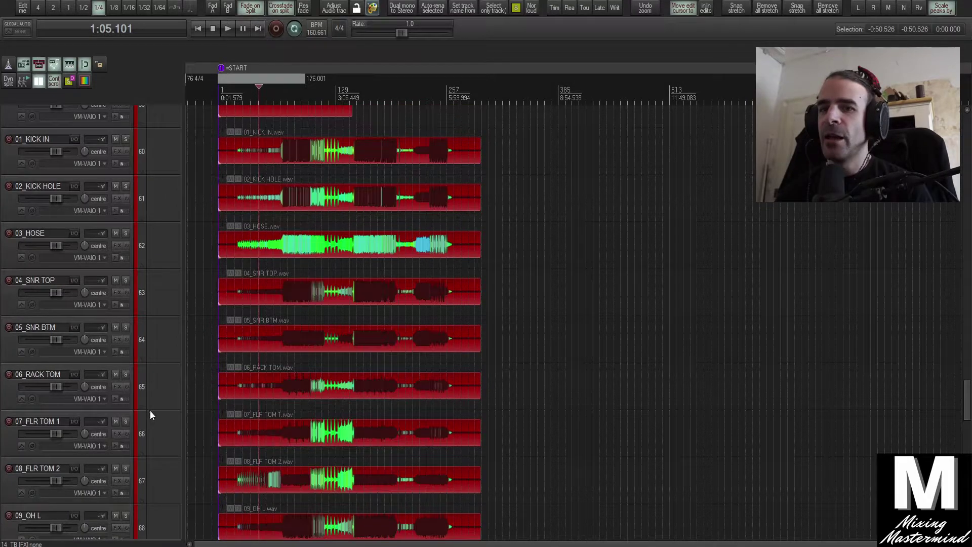
pyautogui.click(167, 196)
pyautogui.scroll(18, 172, 192)
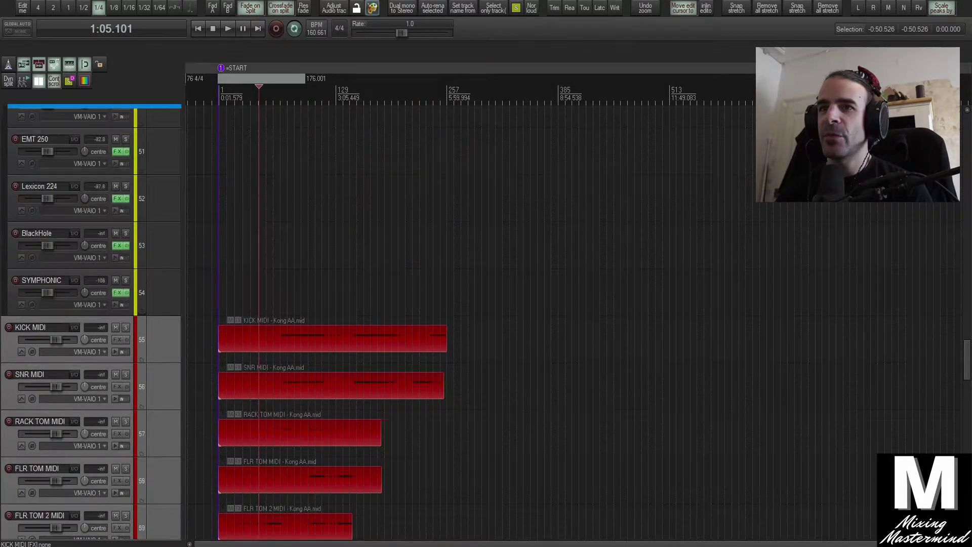
pyautogui.scroll(20, 160, 110)
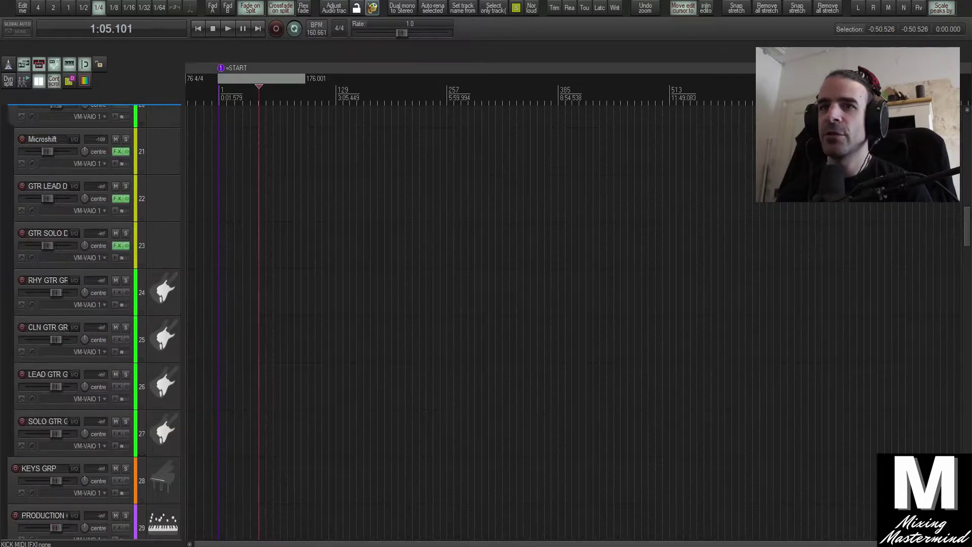
pyautogui.scroll(-5, 167, 218)
pyautogui.moveTo(160, 110); pyautogui.dragTo(177, 286)
pyautogui.scroll(-20, 174, 338)
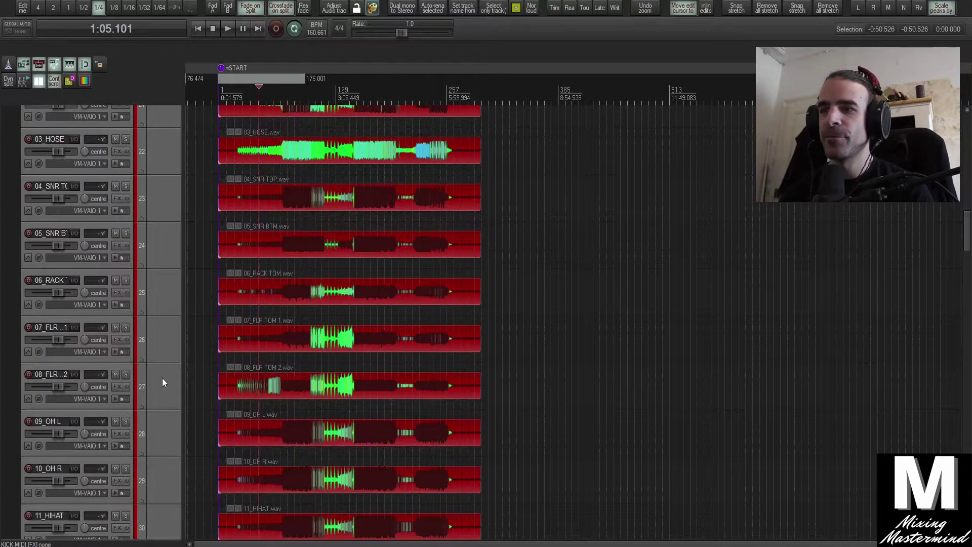
# Move the bass tracks from 15_BASS DI AMp_AA through 18_BASS i5_AA into the bass group above Bass LOW.
pyautogui.scroll(-20, 165, 384)
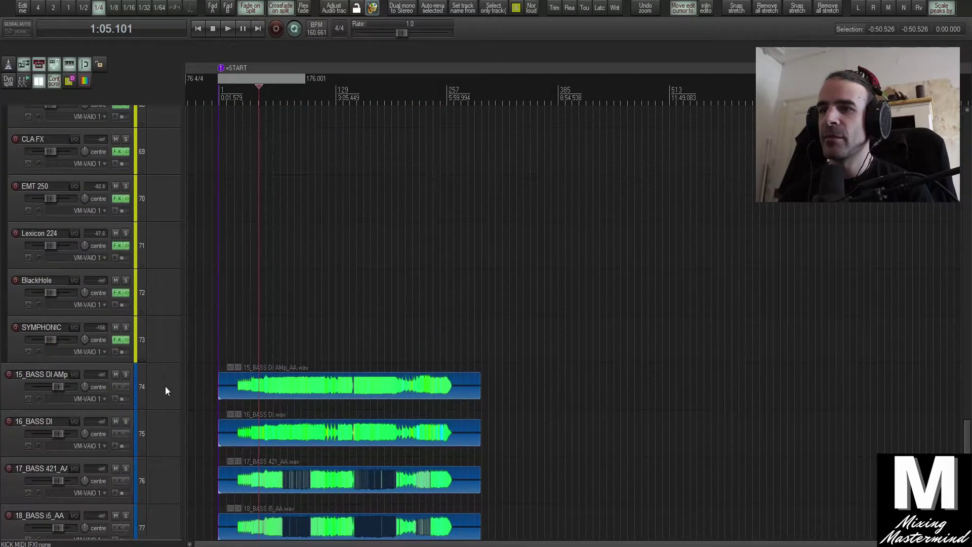
pyautogui.click(164, 265)
pyautogui.scroll(5, 161, 269)
pyautogui.keyDown('shift'); pyautogui.click(168, 337); pyautogui.keyUp('shift')
pyautogui.moveTo(169, 336); pyautogui.dragTo(184, 223)
# Move all guitar tracks from 20_GTR S 57 1 through 31_GTR ROOM R into the RHY GTR GRP folder.
pyautogui.scroll(-10, 163, 374)
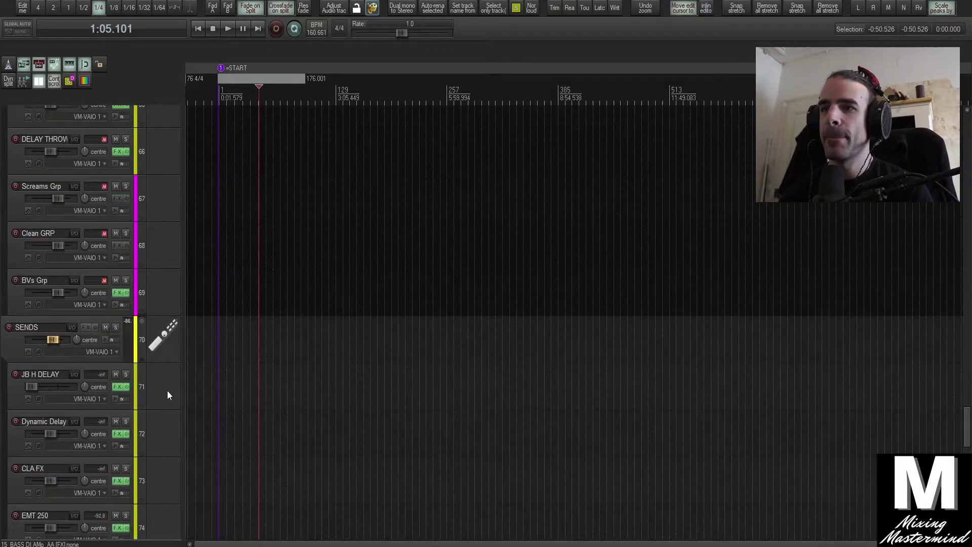
pyautogui.scroll(-4, 169, 384)
pyautogui.click(166, 201)
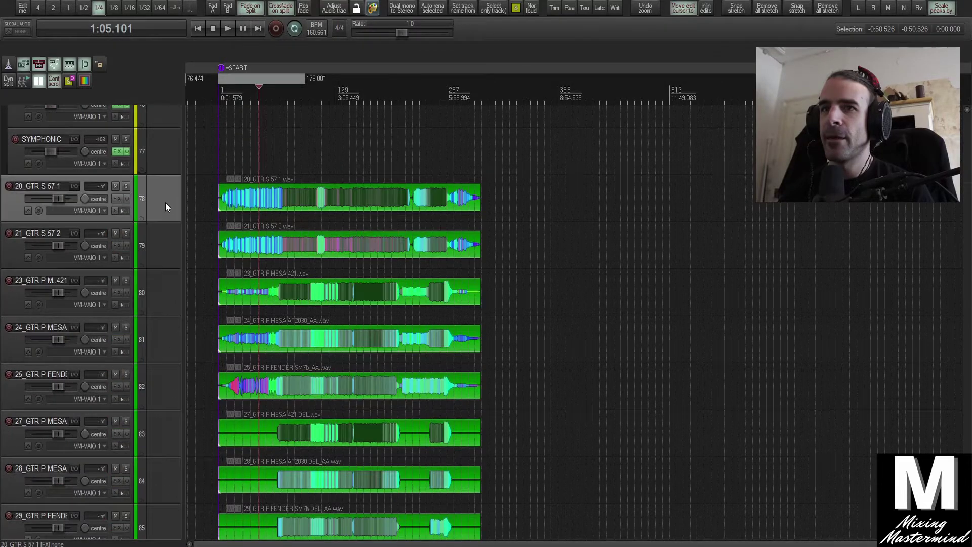
pyautogui.scroll(-2, 157, 284)
pyautogui.keyDown('shift'); pyautogui.click(164, 485); pyautogui.keyUp('shift')
pyautogui.scroll(4, 162, 488)
pyautogui.moveTo(164, 441); pyautogui.dragTo(192, 296)
pyautogui.scroll(-3, 177, 268)
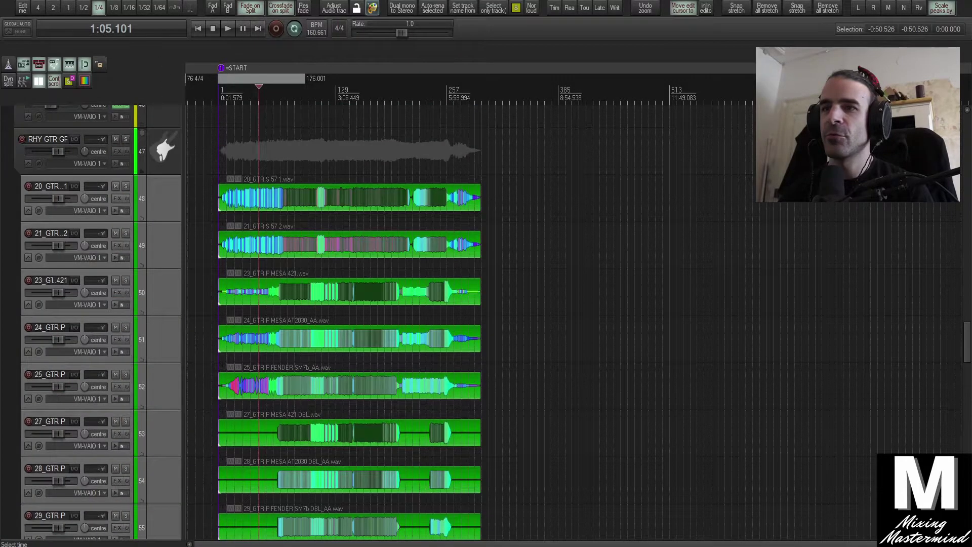
# Inspect the guitars in RHY GTR GRP, selecting tracks 23_GTR P MESA 421 through 29_GTR P FENDER SM7b DBL_AA and their items.
pyautogui.scroll(2, 177, 267)
pyautogui.click(166, 198)
pyautogui.scroll(2, 165, 250)
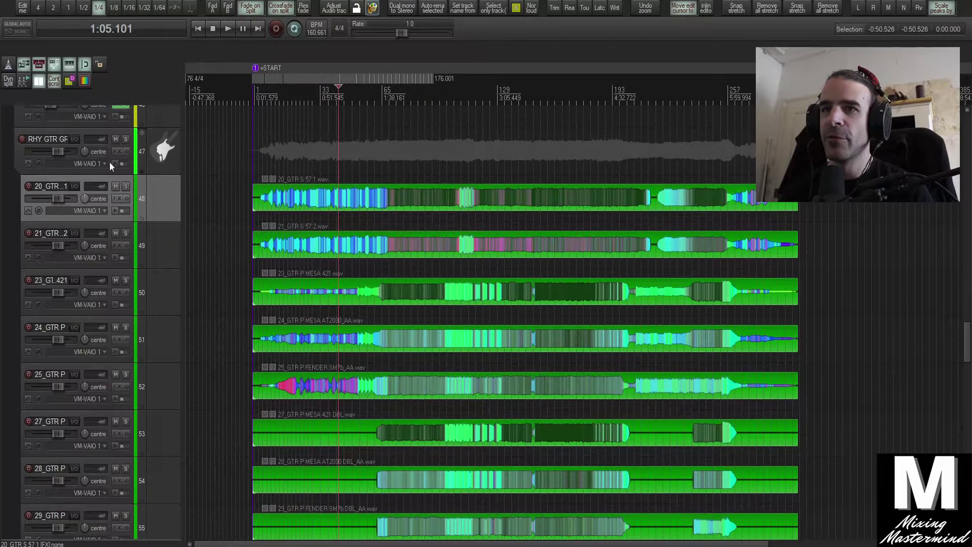
pyautogui.scroll(-1, 167, 256)
pyautogui.scroll(1, 159, 202)
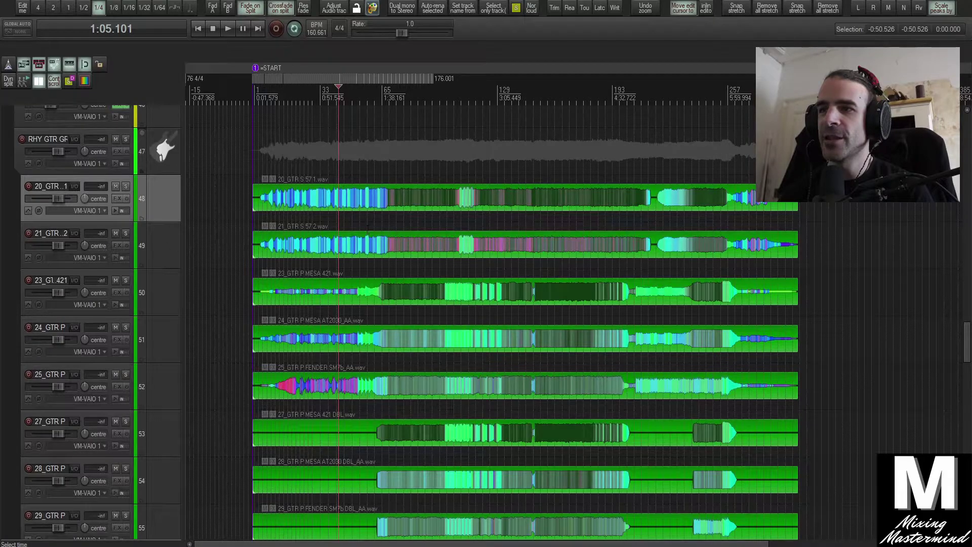
pyautogui.click(159, 244)
pyautogui.scroll(-2, 165, 276)
pyautogui.press('Down')
pyautogui.keyDown('shift'); pyautogui.click(153, 435); pyautogui.keyUp('shift')
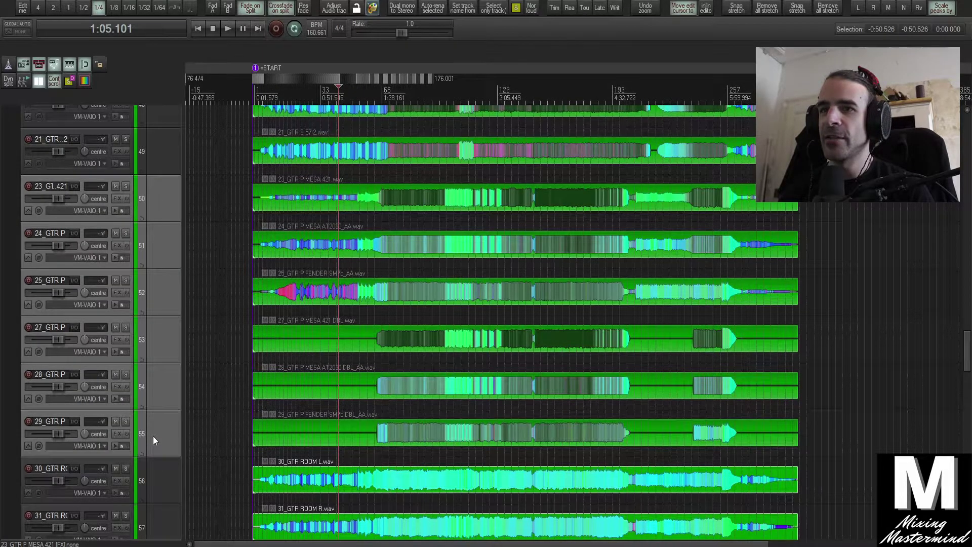
pyautogui.moveTo(233, 196); pyautogui.dragTo(419, 430)
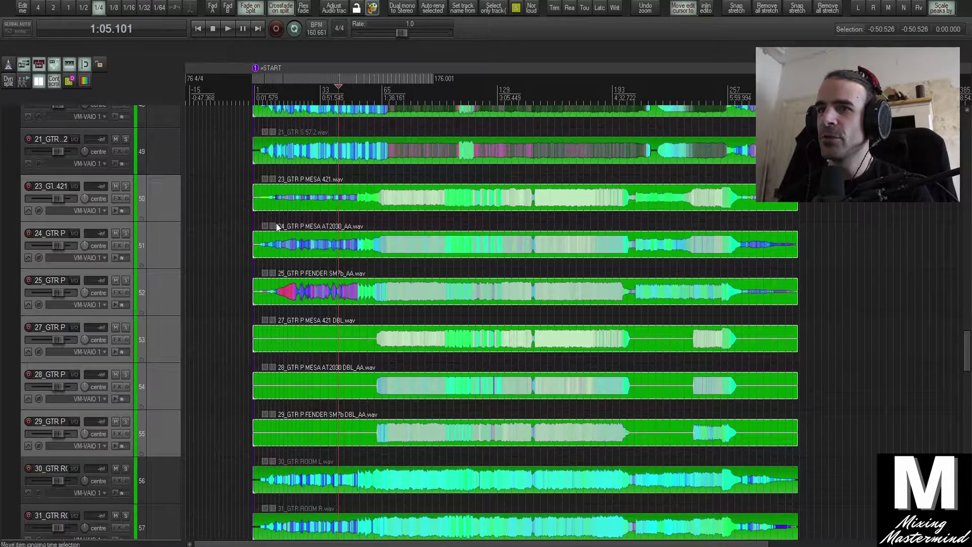
# Move the 20_GTR S 57 1 and 21_GTR S 57 2 tracks from RHY GTR GRP into the LEAD GTR GRP folder.
pyautogui.scroll(2, 324, 314)
pyautogui.click(171, 244)
pyautogui.keyDown('shift'); pyautogui.click(156, 198); pyautogui.keyUp('shift')
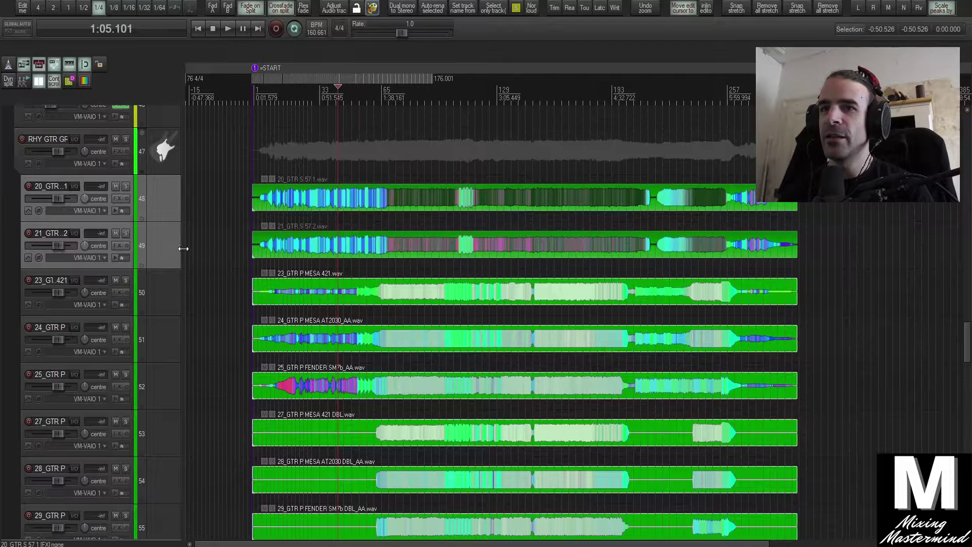
pyautogui.moveTo(164, 195); pyautogui.dragTo(198, 344)
# Delete the unused CLN GTR GRP track.
pyautogui.click(160, 238)
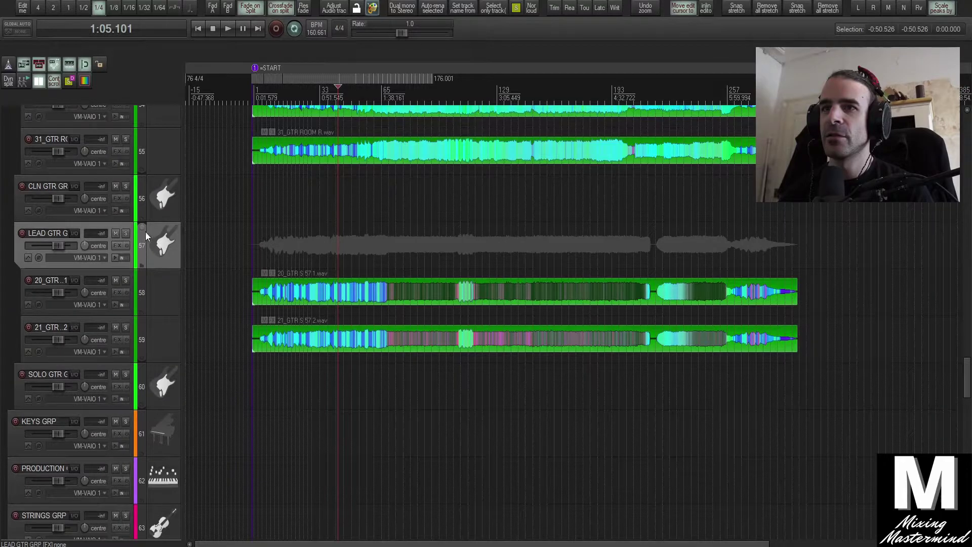
pyautogui.click(178, 211)
pyautogui.press('Delete')
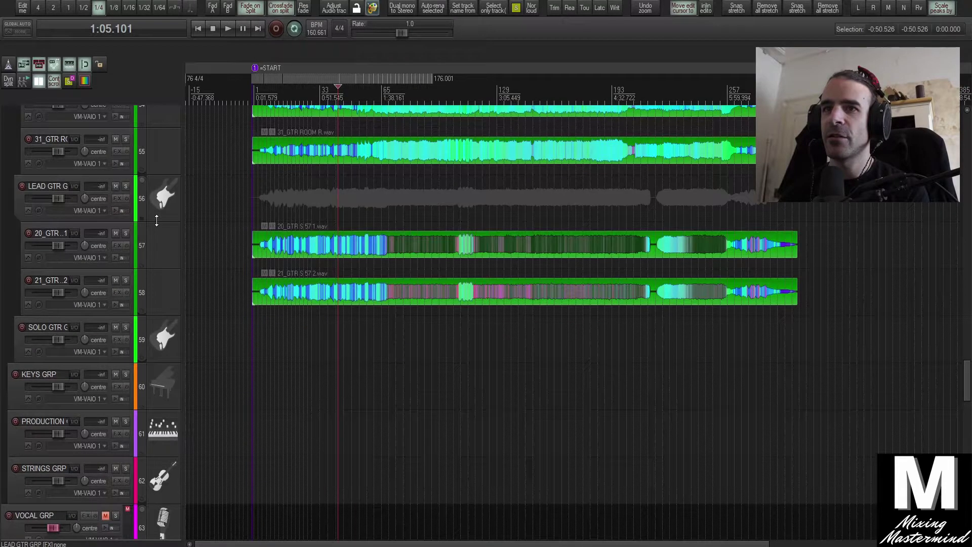
# Delete the unused KEYS GRP, PRODUCTION and STRINGS GRP tracks together.
pyautogui.click(168, 386)
pyautogui.scroll(-2, 168, 374)
pyautogui.keyDown('shift'); pyautogui.click(165, 384); pyautogui.keyUp('shift')
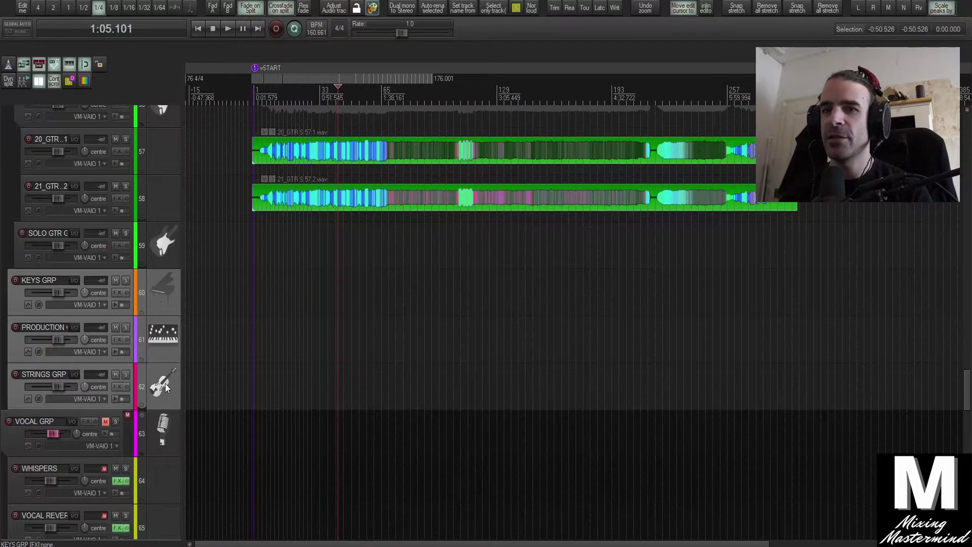
pyautogui.press('Delete')
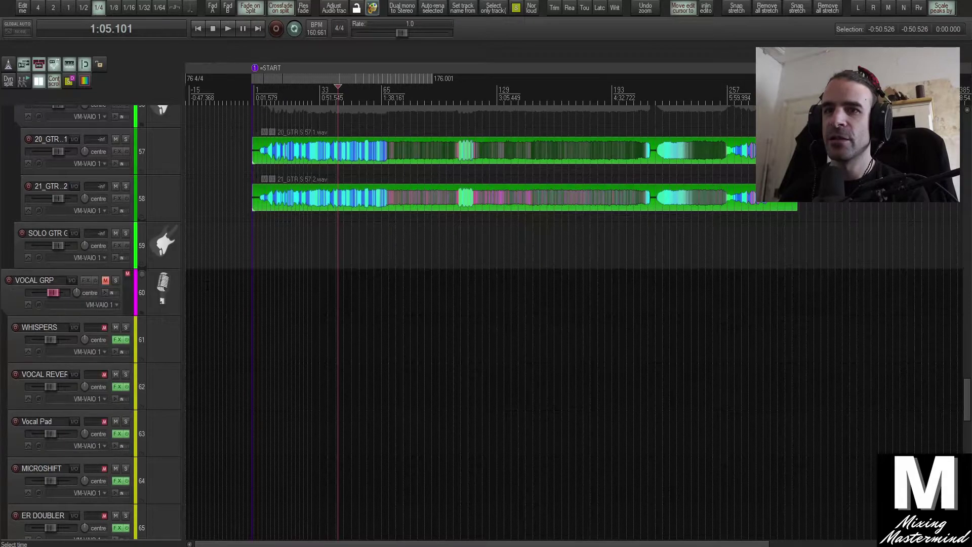
# Review the session's track layout across the vocal effects, sends, drum, bass and guitar groups.
pyautogui.keyDown('shift'); pyautogui.click(175, 262); pyautogui.keyUp('shift')
pyautogui.scroll(-5, 76, 319)
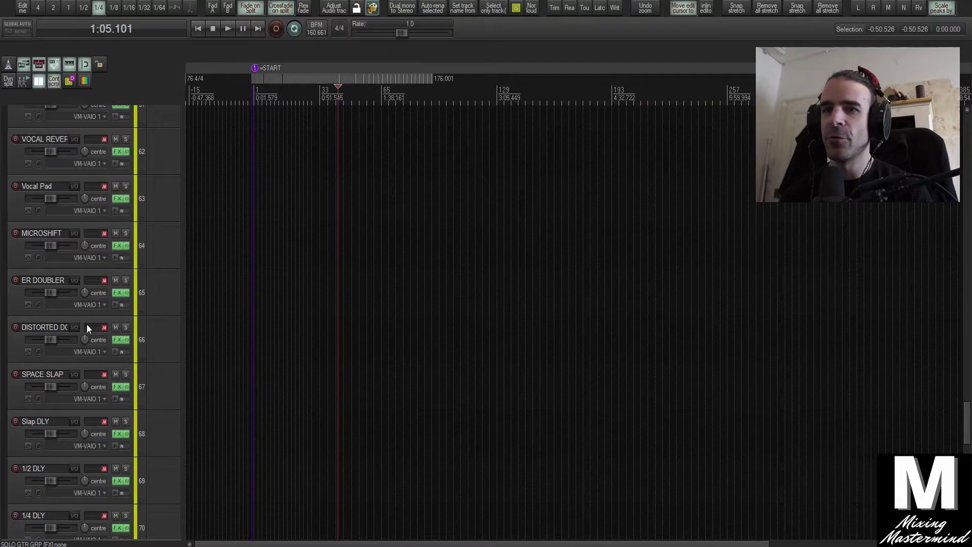
pyautogui.scroll(8, 66, 405)
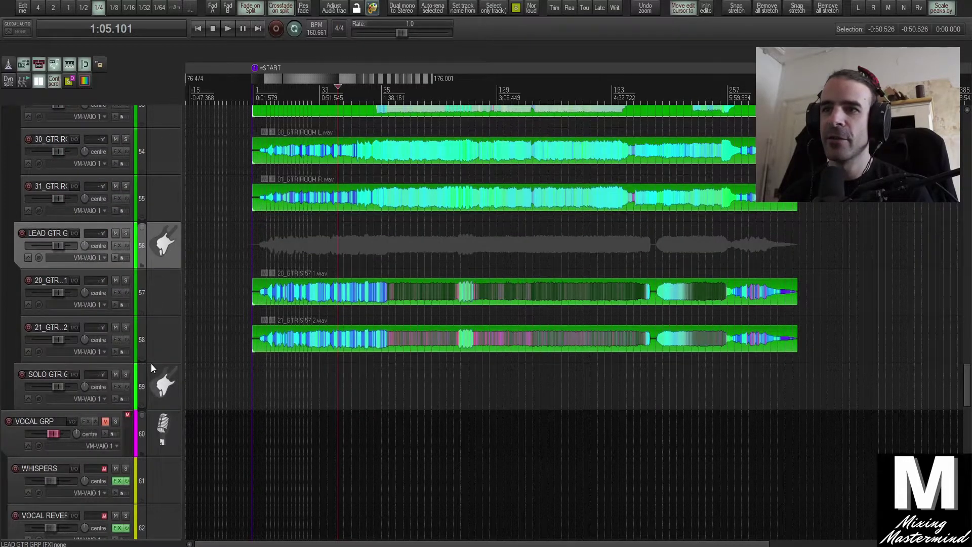
pyautogui.scroll(9, 150, 363)
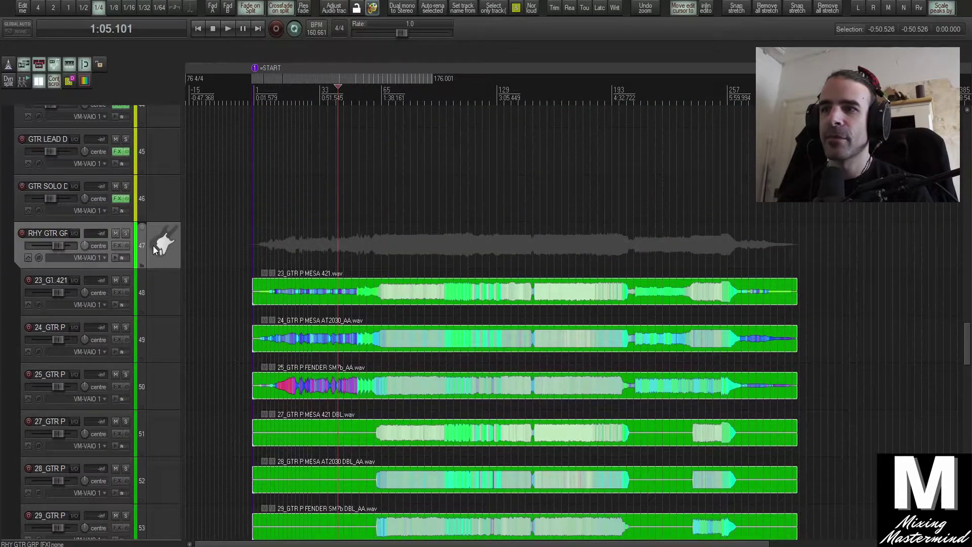
pyautogui.scroll(15, 177, 315)
pyautogui.scroll(15, 180, 315)
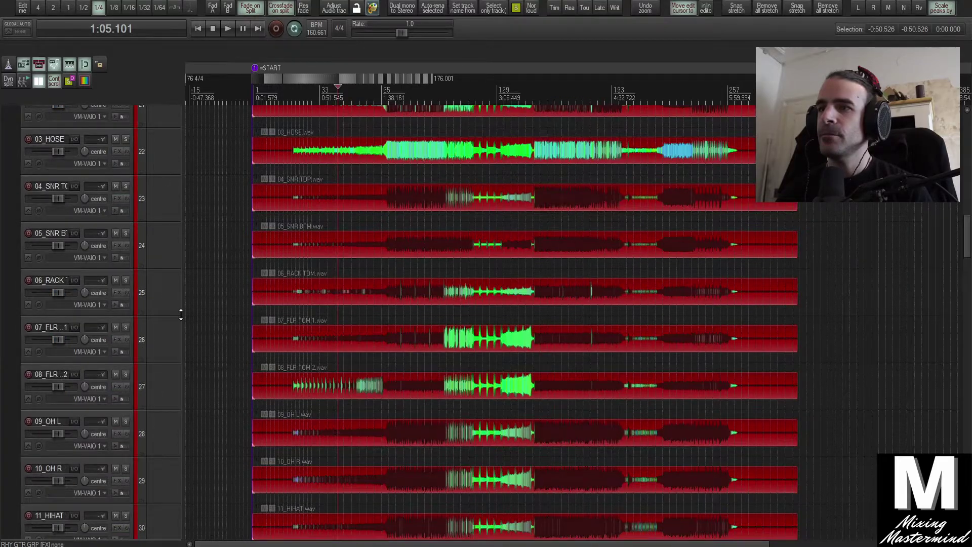
pyautogui.scroll(-20, 177, 324)
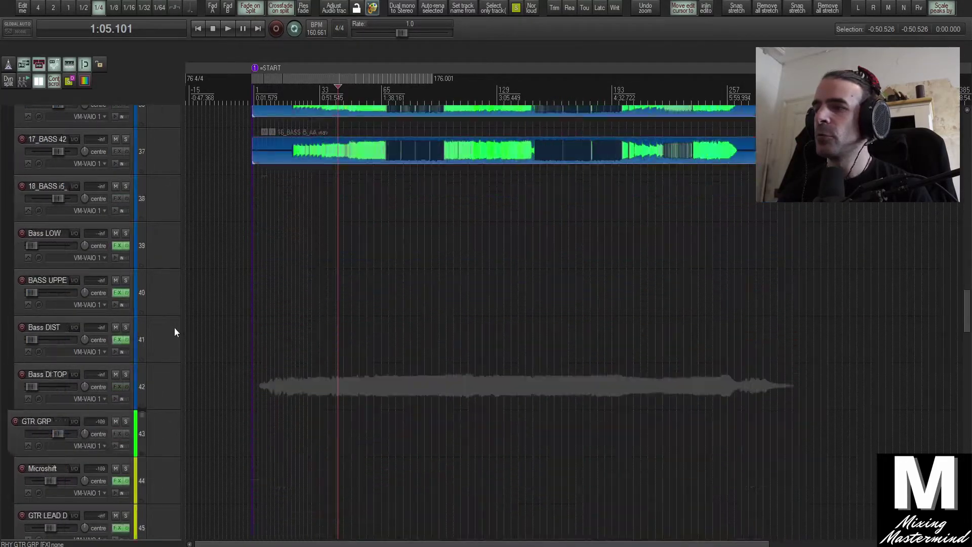
pyautogui.scroll(16, 174, 337)
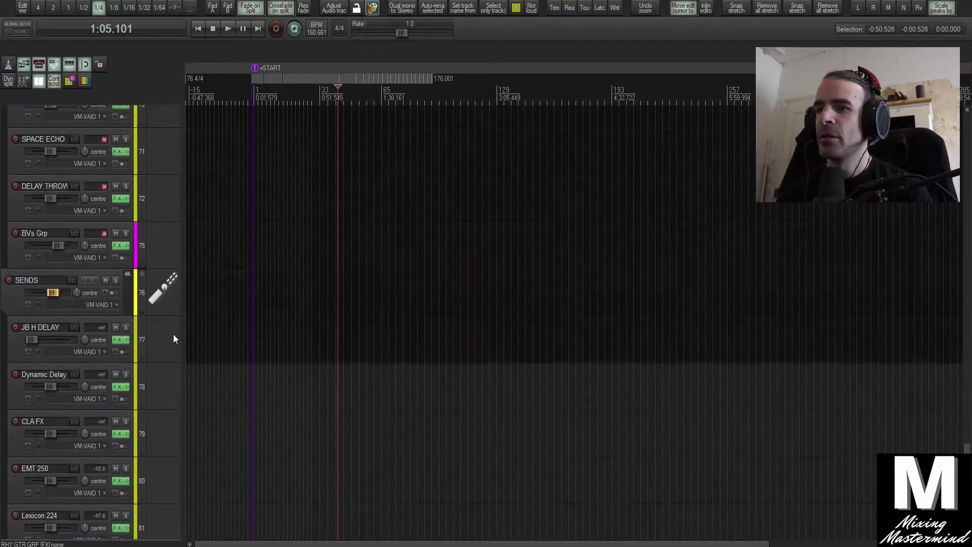
pyautogui.scroll(-2, 173, 334)
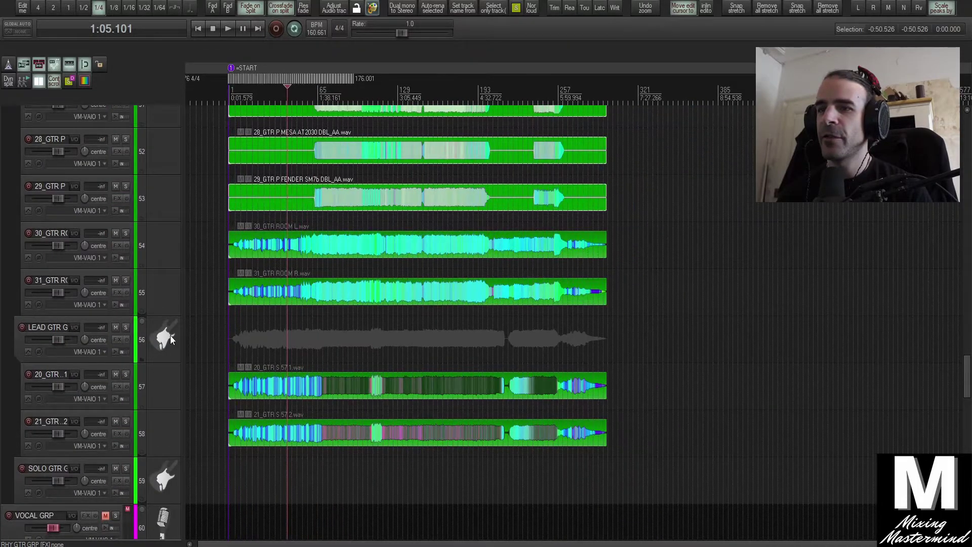
pyautogui.scroll(3, 170, 339)
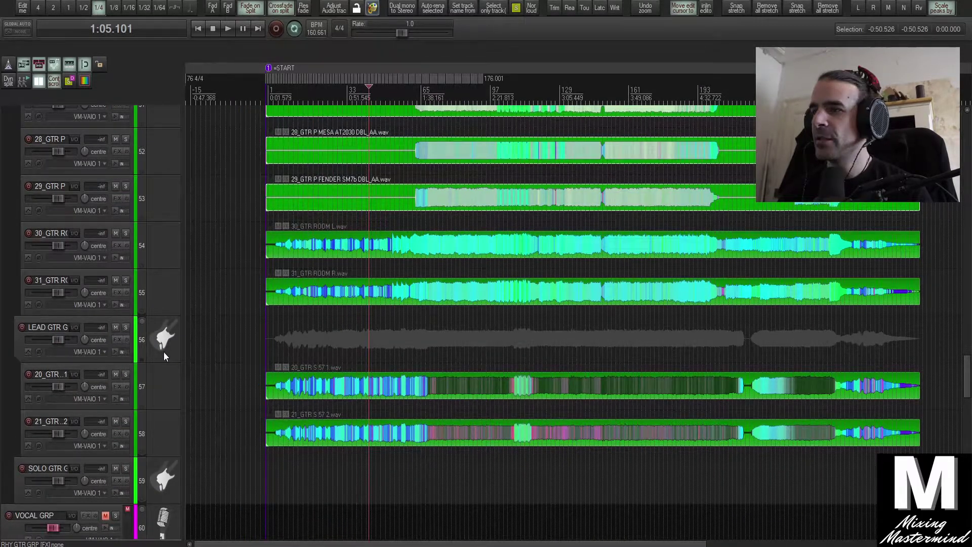
# Look over the remaining guitar, vocal effect, send and bass tracks, ending at the drum stems.
pyautogui.scroll(-1, 163, 351)
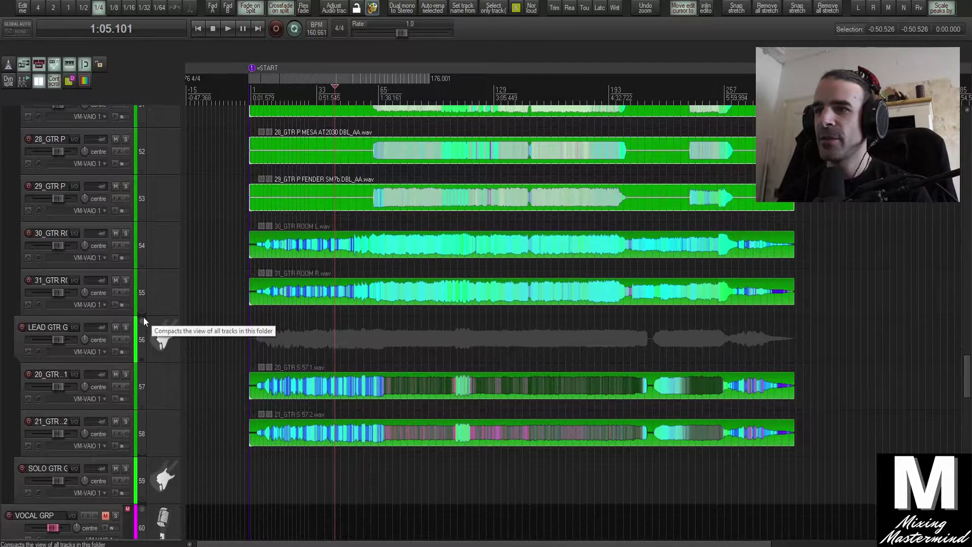
pyautogui.scroll(-10, 177, 345)
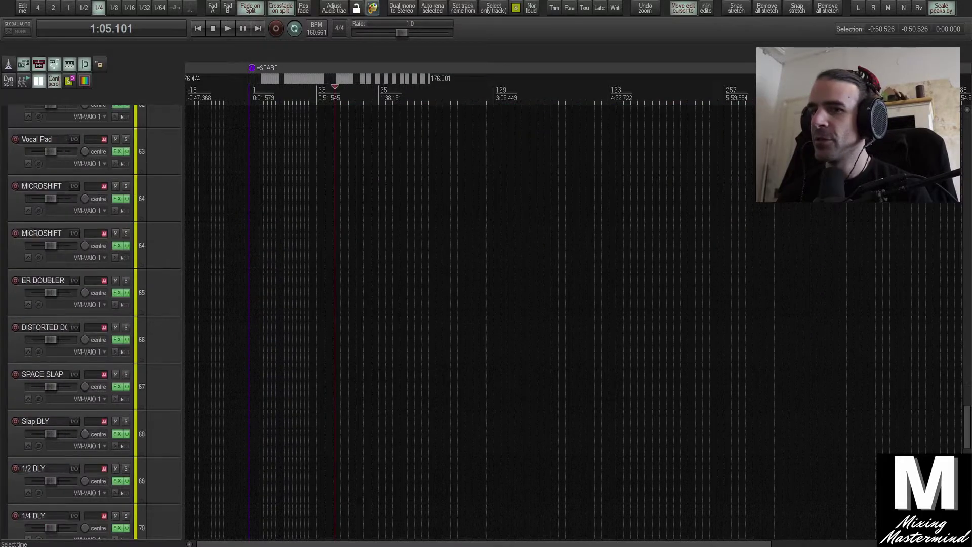
pyautogui.scroll(-13, 177, 345)
pyautogui.scroll(6, 177, 345)
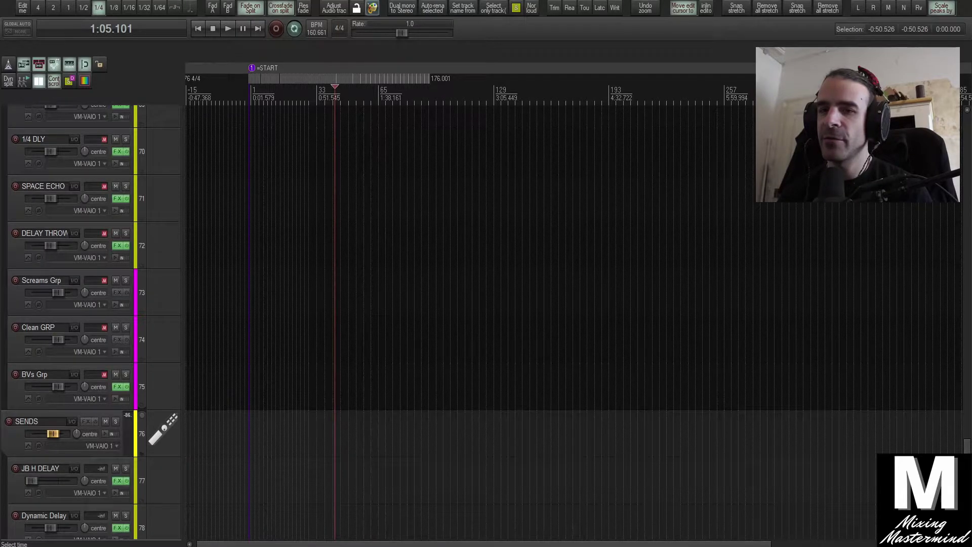
pyautogui.scroll(-6, 292, 401)
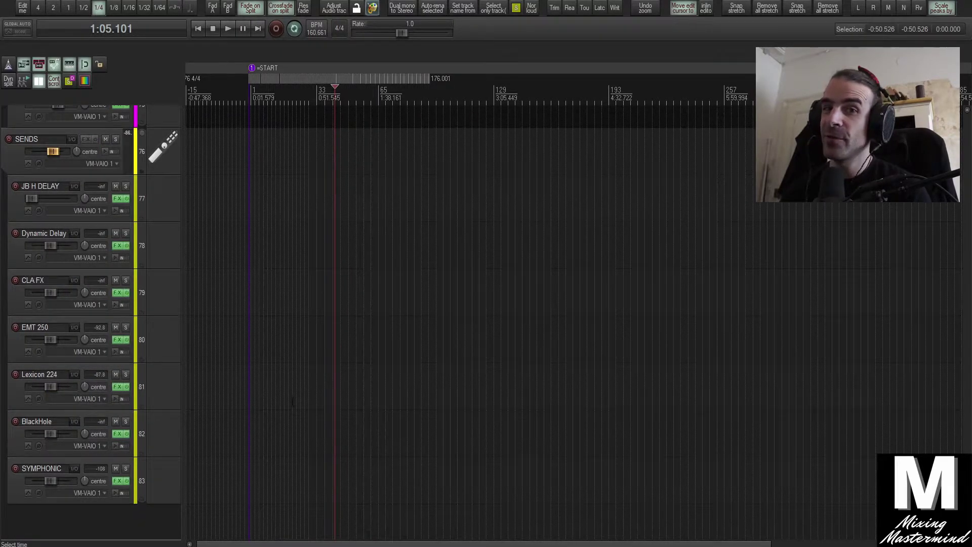
pyautogui.scroll(11, 293, 402)
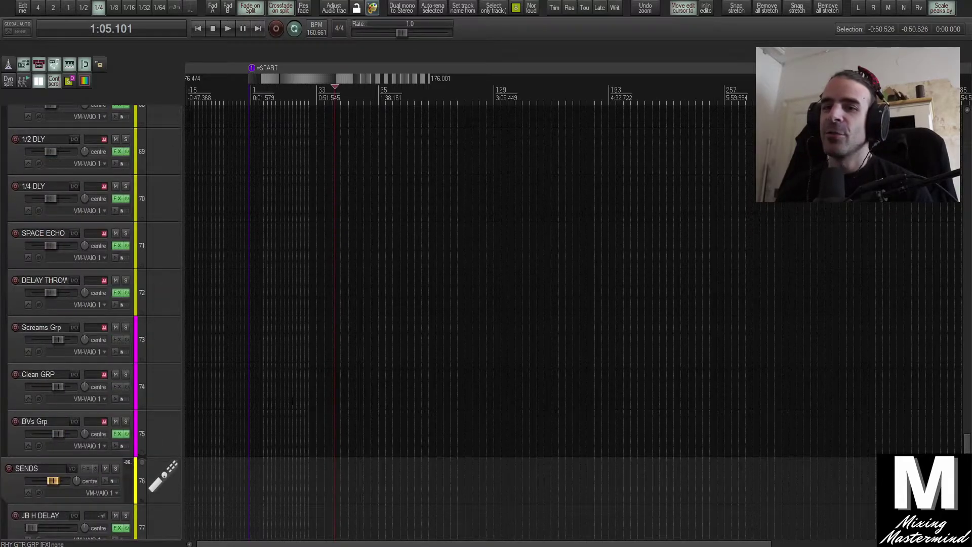
pyautogui.scroll(20, 292, 403)
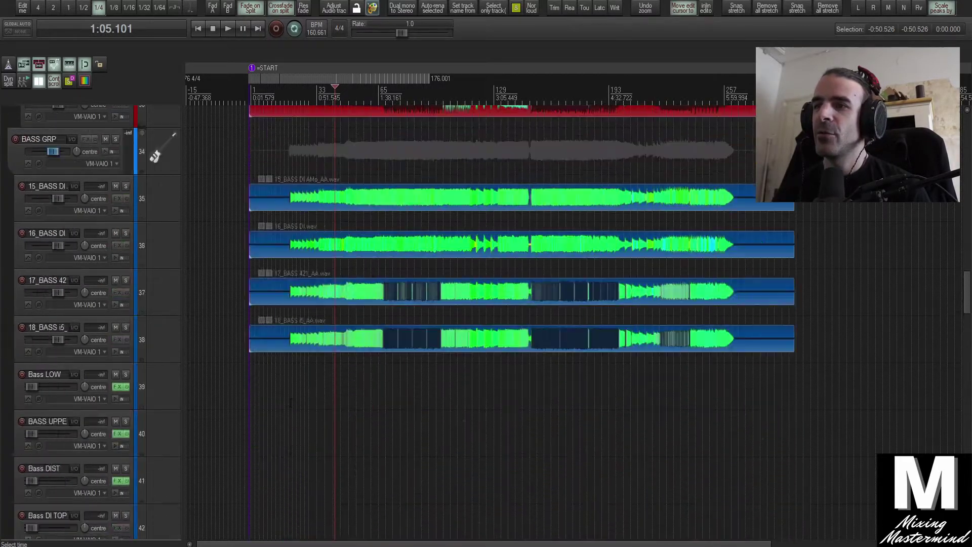
pyautogui.scroll(7, 291, 403)
pyautogui.scroll(-2, 291, 402)
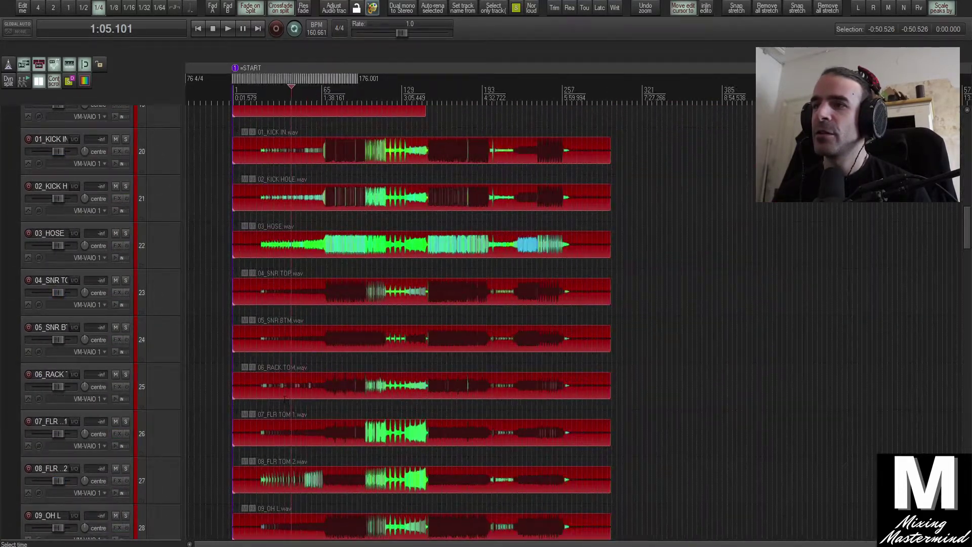
pyautogui.scroll(5, 238, 277)
pyautogui.scroll(-4, 220, 387)
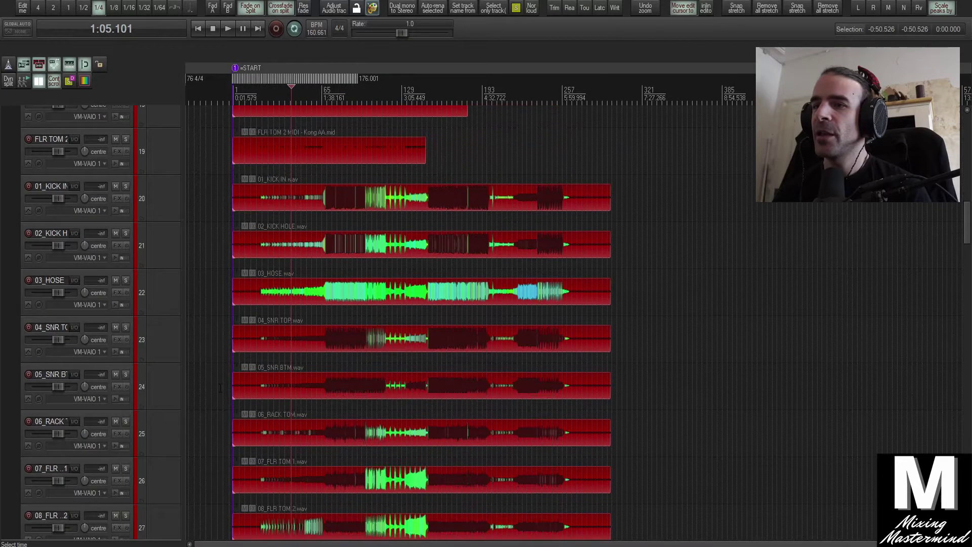
# Select all audio stem items from 01_KICK IN through 21_GTR S 57 2 and place the edit cursor at 1:53.177.
pyautogui.moveTo(197, 198); pyautogui.dragTo(602, 418)
pyautogui.scroll(1, 358, 96)
pyautogui.click(310, 95)
pyautogui.click(331, 96)
pyautogui.scroll(-2, 337, 242)
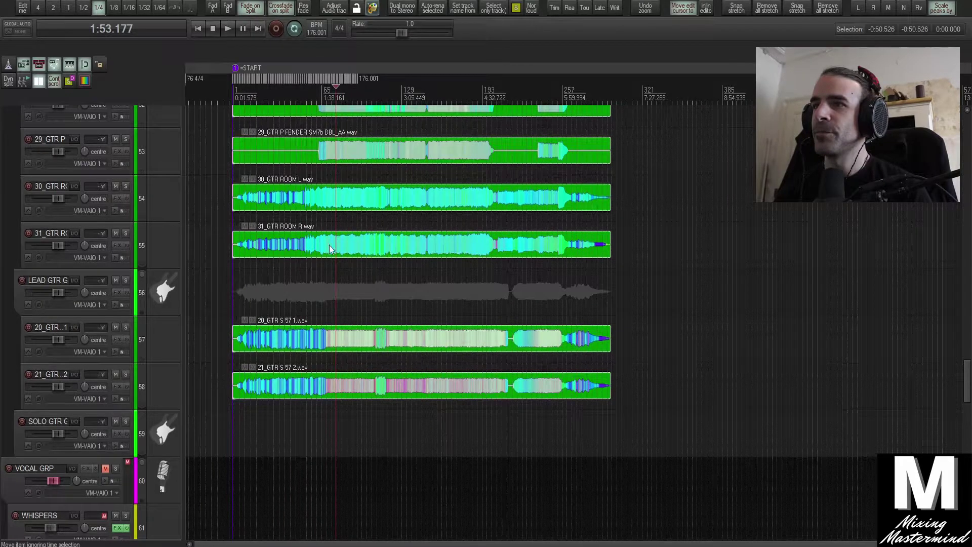
pyautogui.scroll(3, 300, 254)
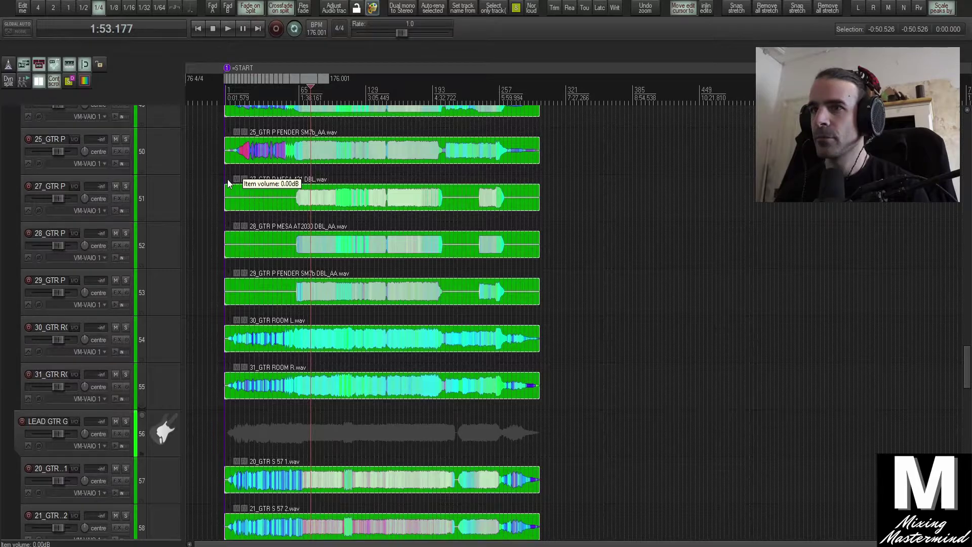
# Show the floating mixer master so its level meter can be watched.
pyautogui.click(63, 1)
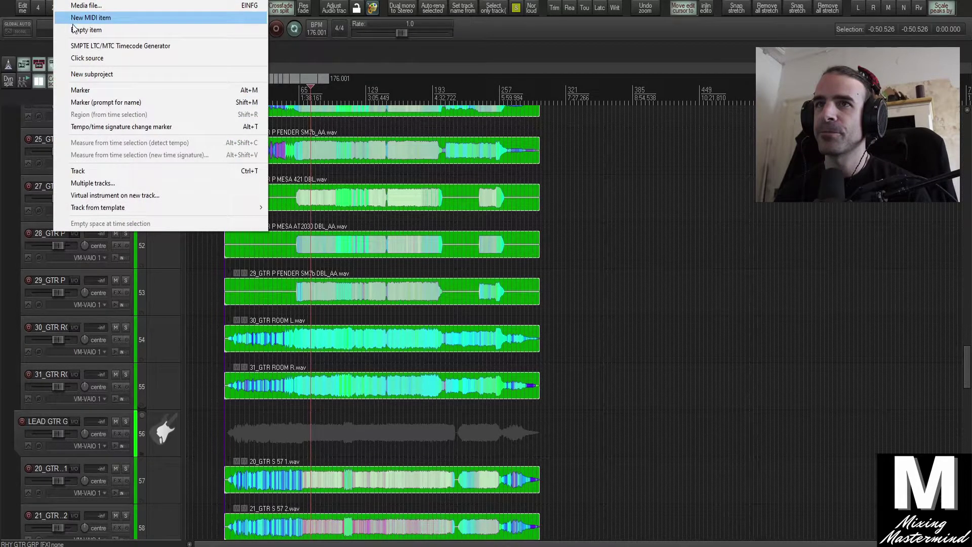
pyautogui.click(87, 1)
pyautogui.moveTo(50, 2)
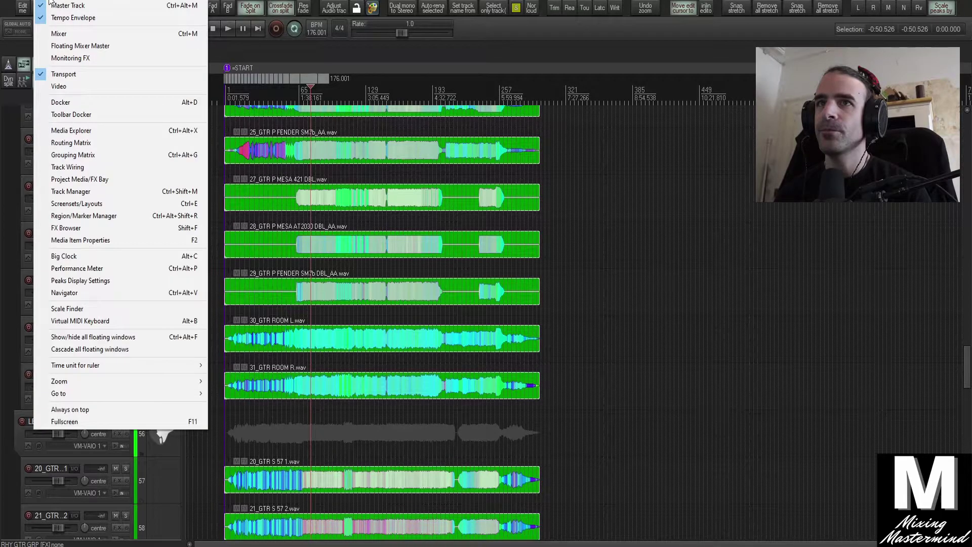
pyautogui.click(76, 46)
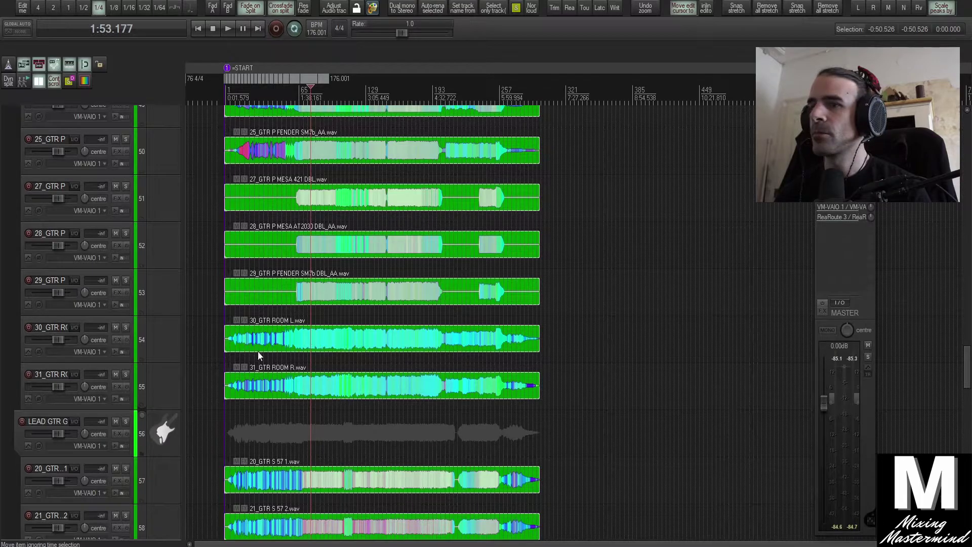
# Lower the item volume of all selected stems to -15.8 dB, checking the master level during playback.
pyautogui.moveTo(230, 274); pyautogui.dragTo(220, 331)
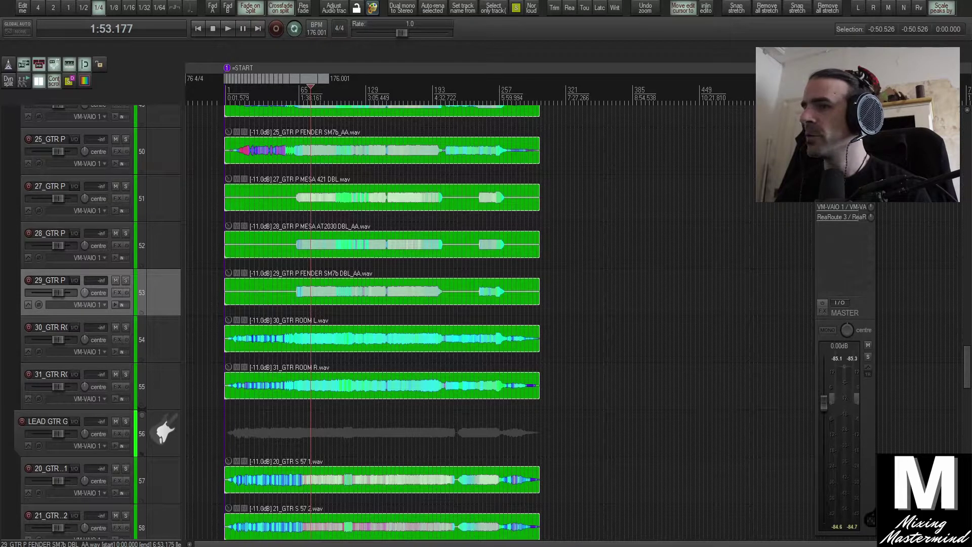
pyautogui.moveTo(230, 274)
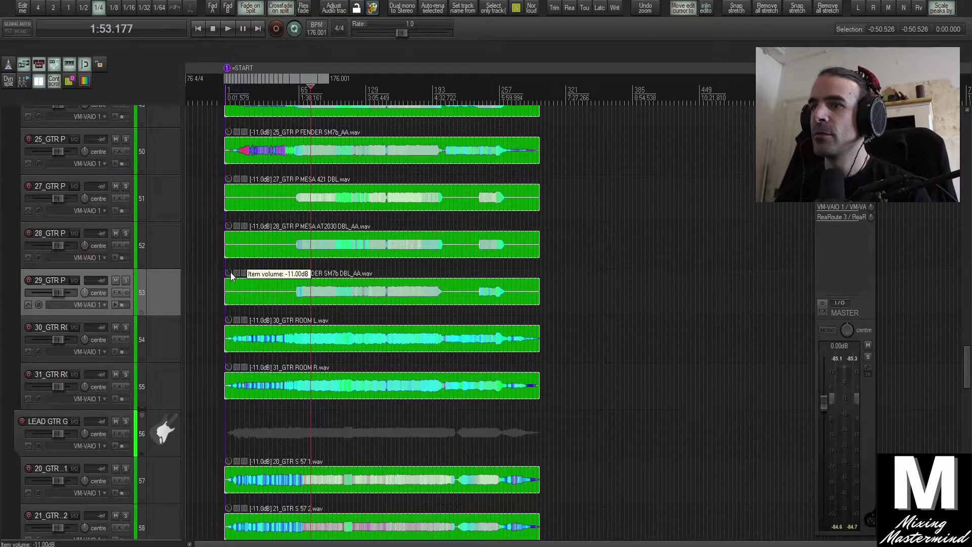
pyautogui.press('space')
pyautogui.moveTo(230, 279); pyautogui.dragTo(230, 302)
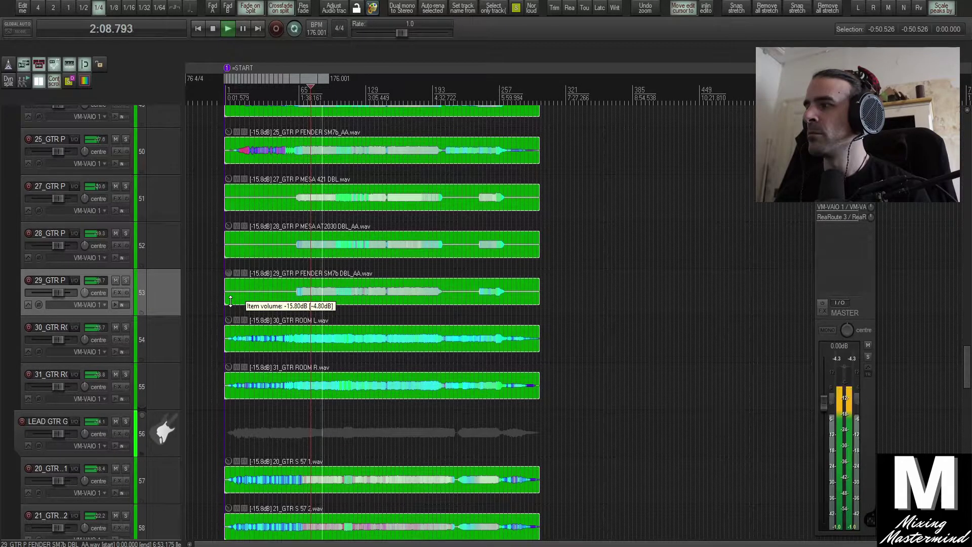
pyautogui.scroll(-4, 303, 382)
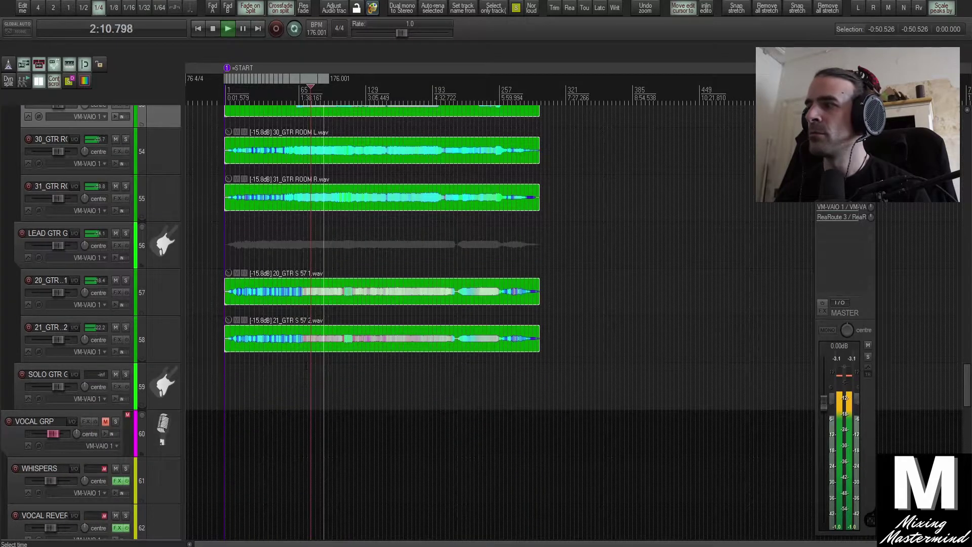
pyautogui.press('space')
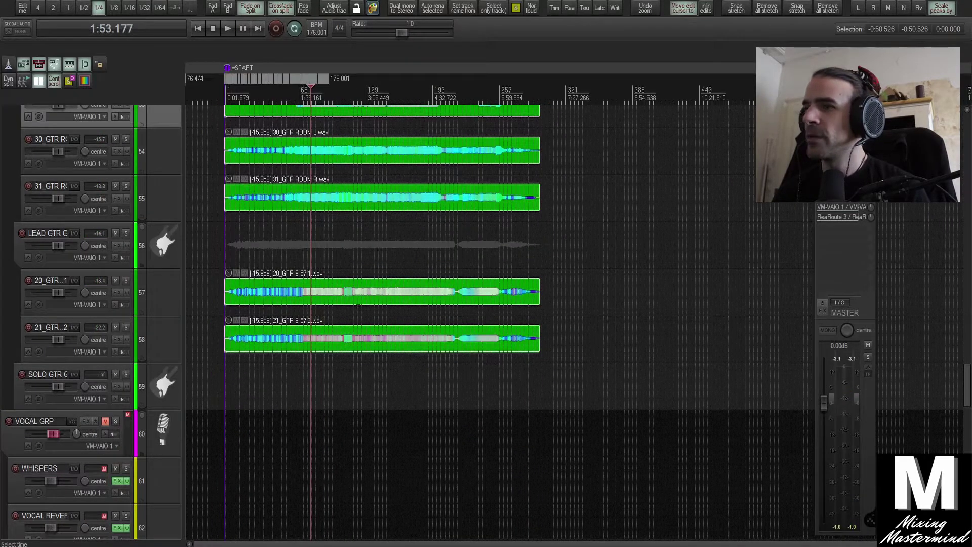
# Return the edit cursor to the start of the project.
pyautogui.scroll(1, 238, 260)
pyautogui.scroll(2, 238, 259)
pyautogui.scroll(-1, 238, 260)
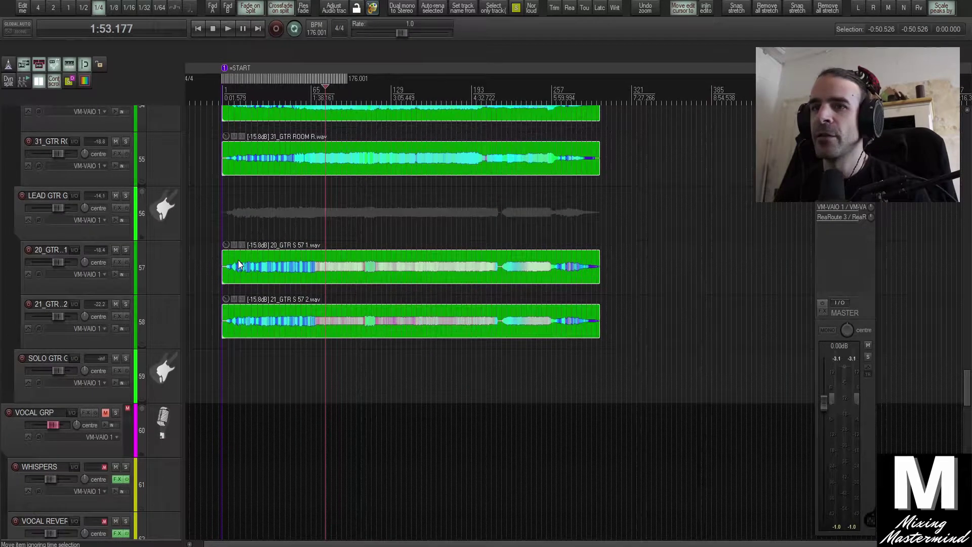
pyautogui.click(174, 277)
pyautogui.click(166, 324)
pyautogui.moveTo(967, 396); pyautogui.dragTo(967, 456)
pyautogui.scroll(-4, 208, 367)
pyautogui.press('Home')
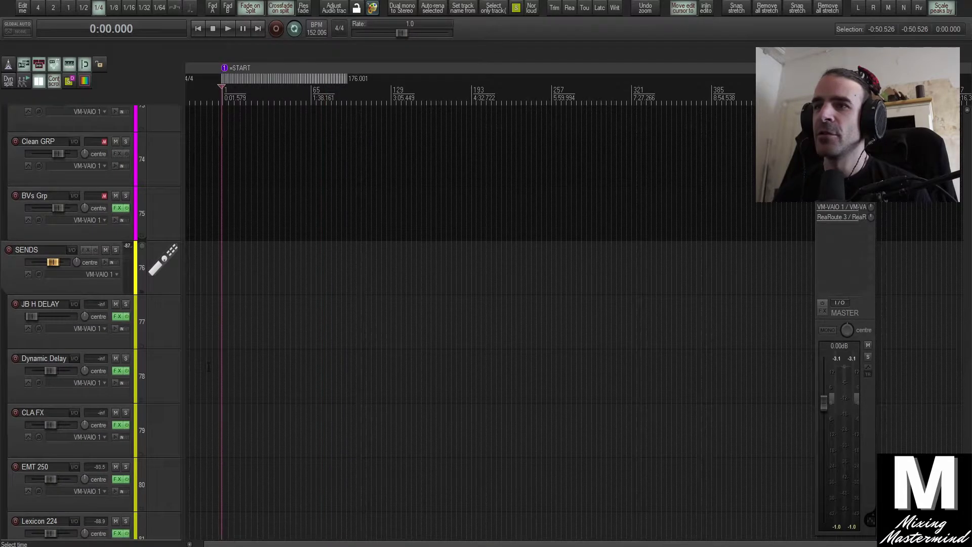
pyautogui.scroll(1, 208, 367)
pyautogui.scroll(6, 183, 313)
pyautogui.click(171, 281)
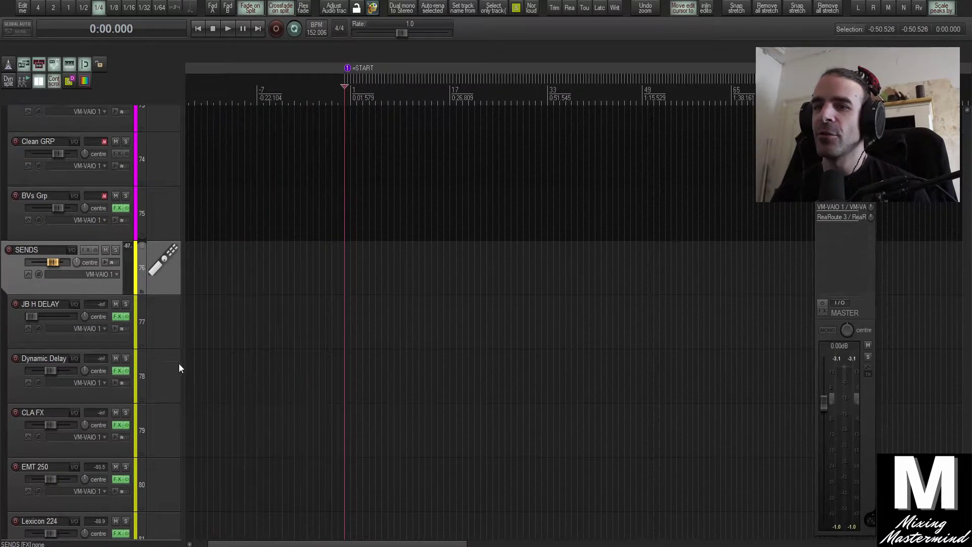
pyautogui.scroll(-3, 177, 370)
pyautogui.scroll(20, 177, 380)
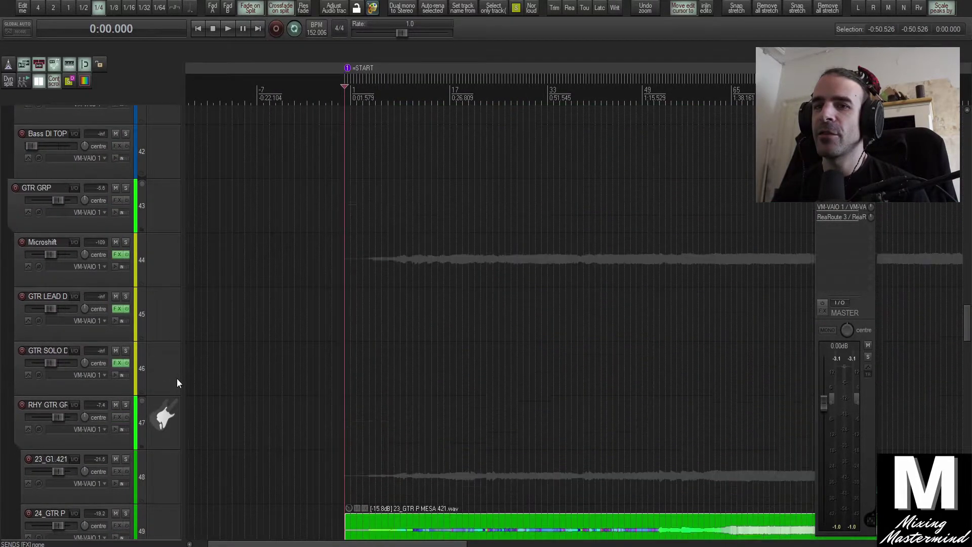
pyautogui.scroll(8, 177, 381)
# Insert five empty tracks directly below DRUMS GRP, above the KICK MIDI track.
pyautogui.click(163, 317)
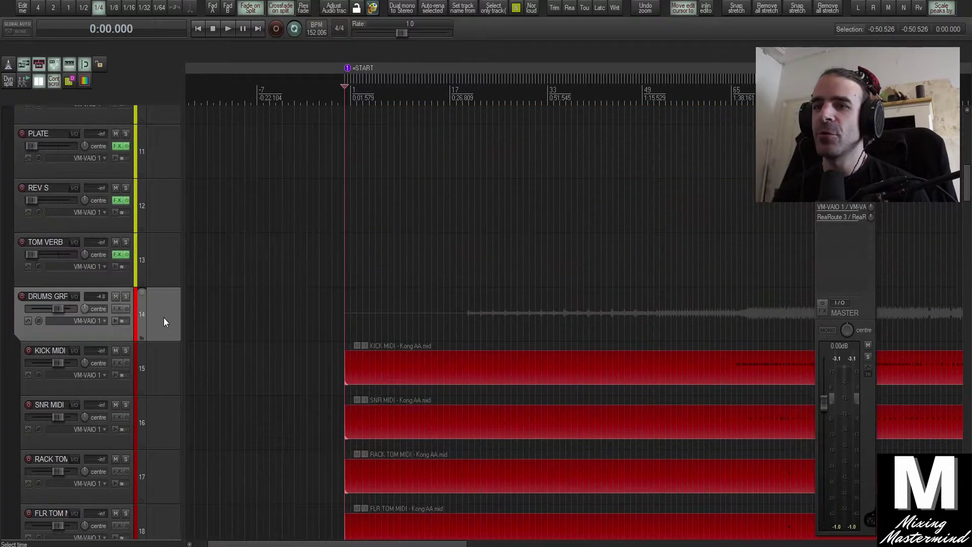
pyautogui.scroll(-2, 172, 356)
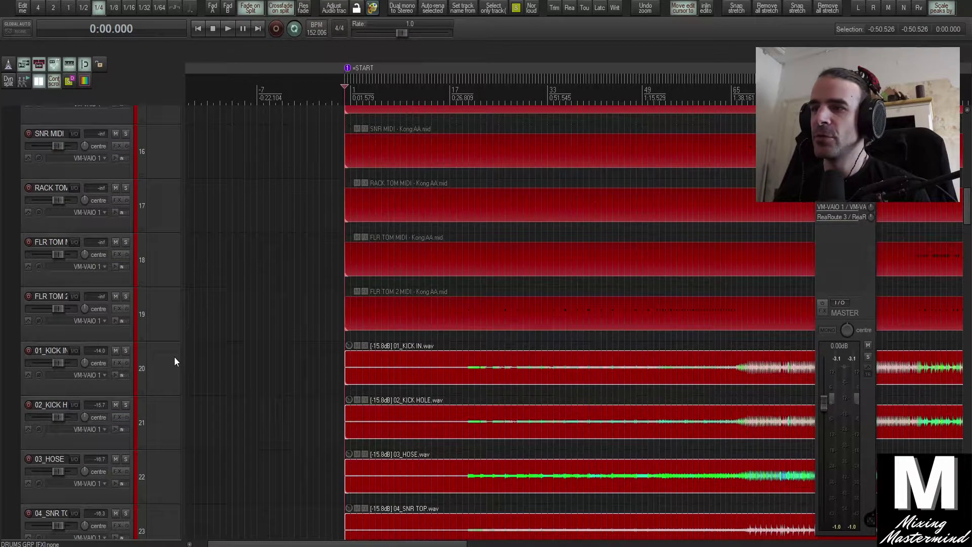
pyautogui.scroll(-8, 174, 356)
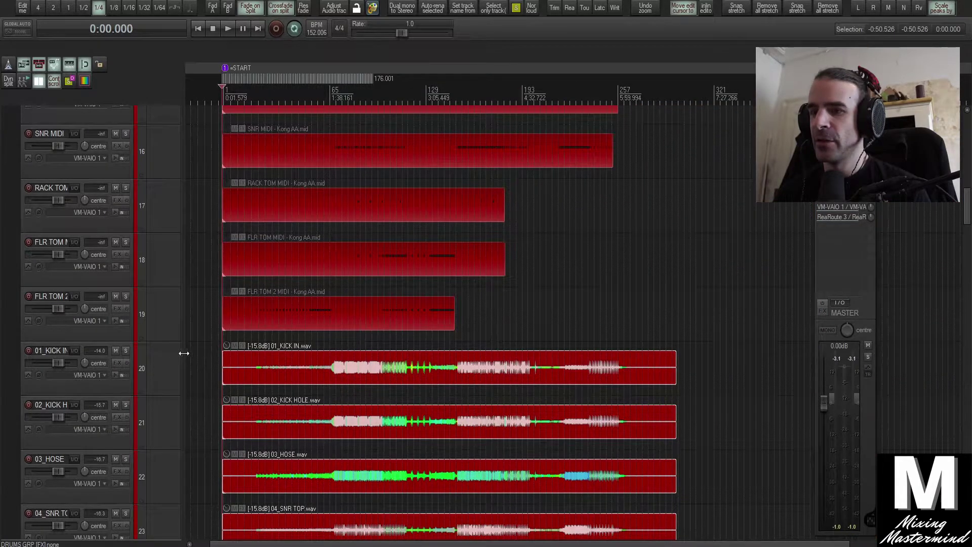
pyautogui.scroll(-4, 248, 372)
pyautogui.scroll(7, 245, 372)
pyautogui.scroll(-3, 177, 339)
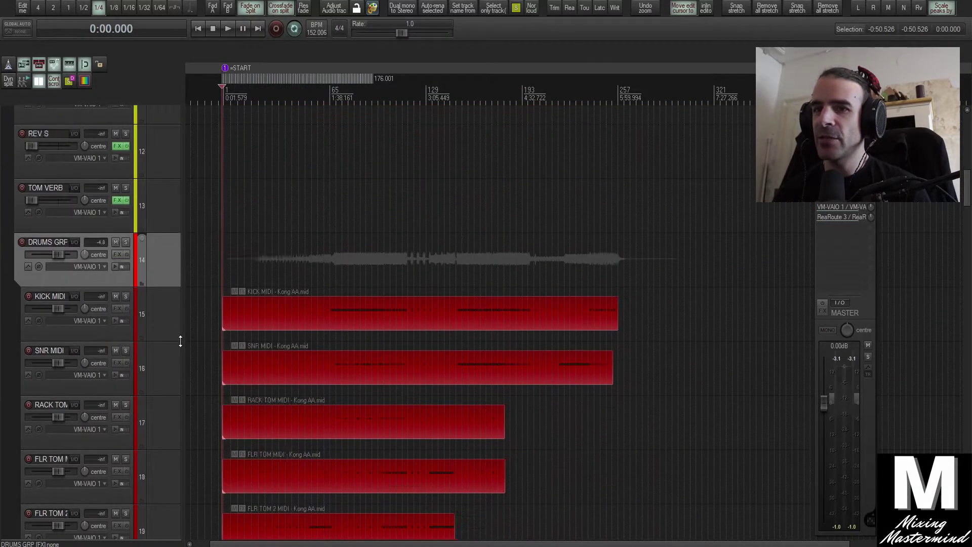
pyautogui.hotkey('ctrl', 't')
pyautogui.hotkey('ctrl', 't')
pyautogui.hotkey('ctrl', 't')
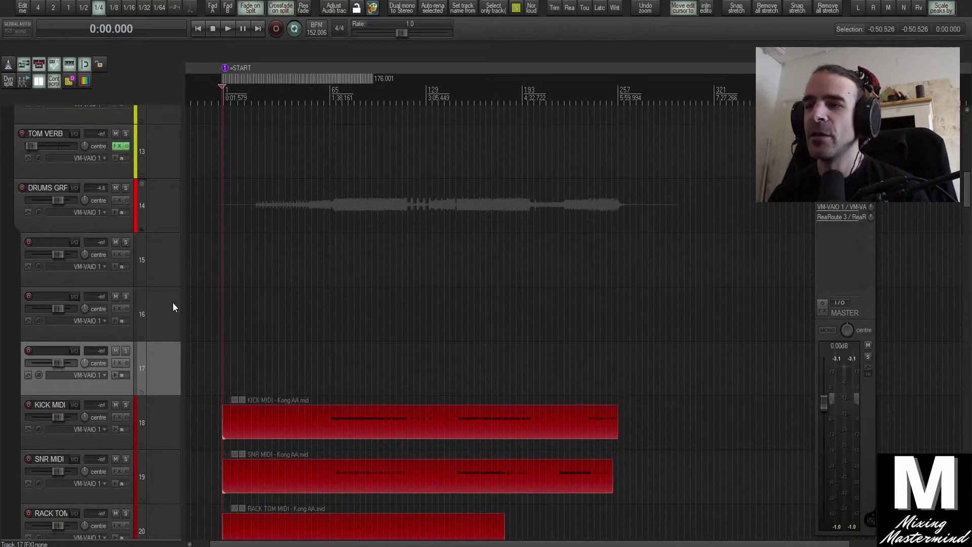
pyautogui.hotkey('ctrl', 't')
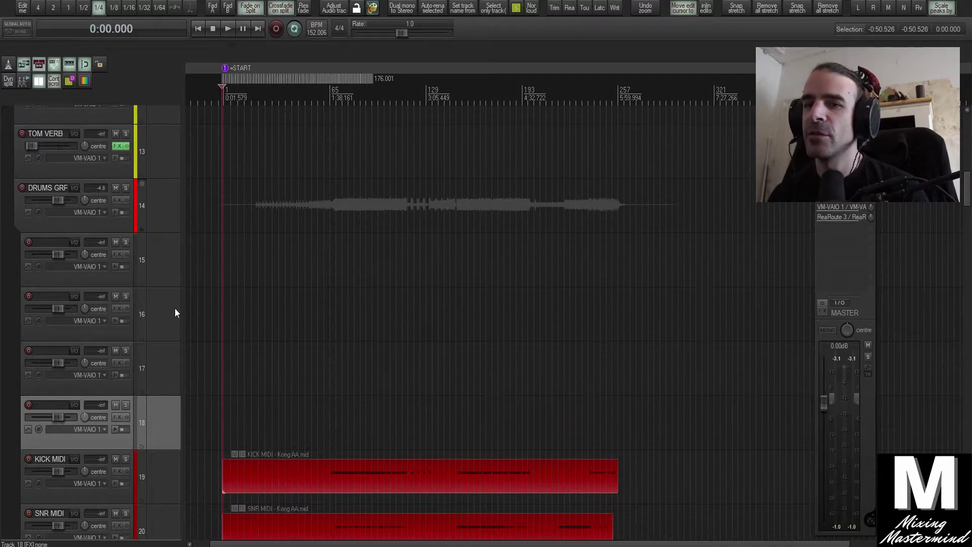
pyautogui.scroll(-20, 177, 314)
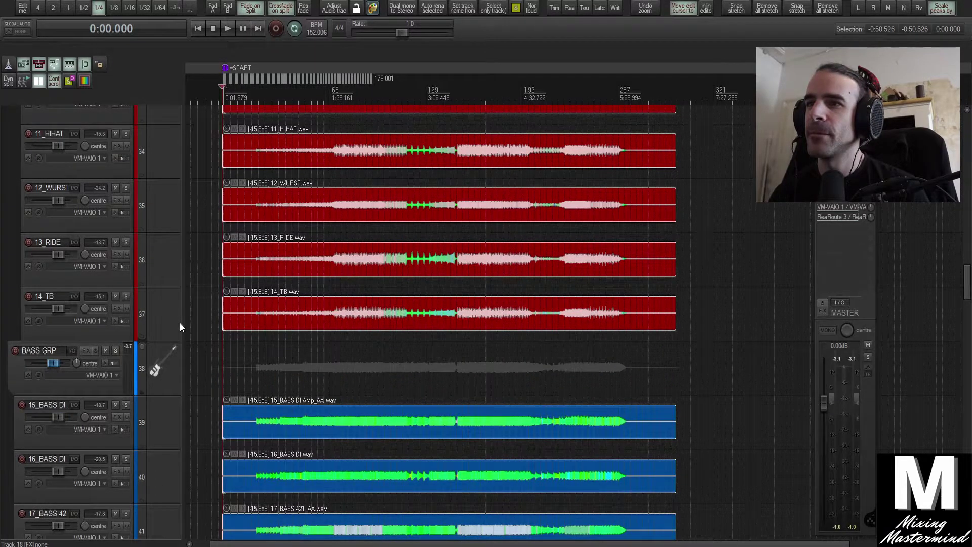
pyautogui.scroll(17, 180, 322)
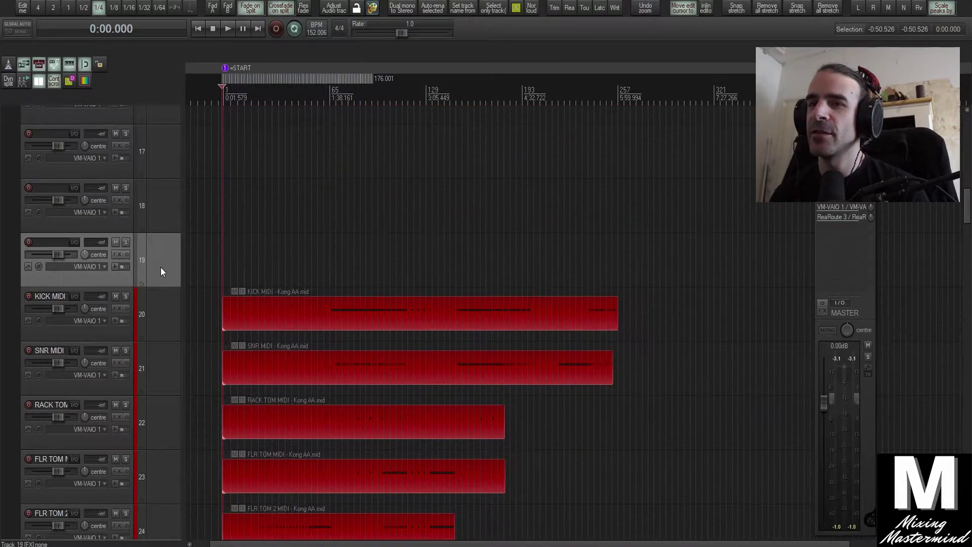
pyautogui.scroll(3, 161, 267)
# Move the 01_KICK IN and 02_KICK HOLE tracks into the first new empty track as a folder and name it KICK GRP.
pyautogui.click(164, 211)
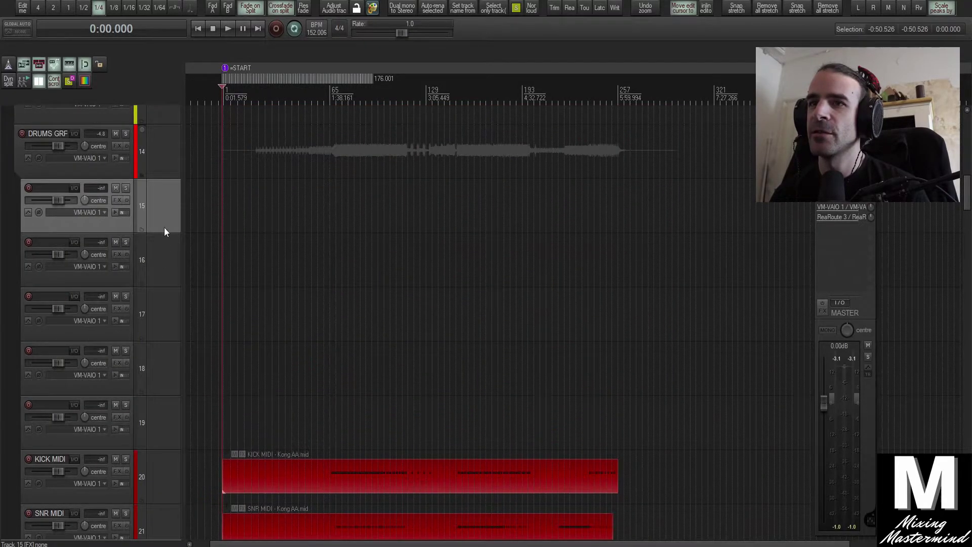
pyautogui.scroll(-6, 163, 224)
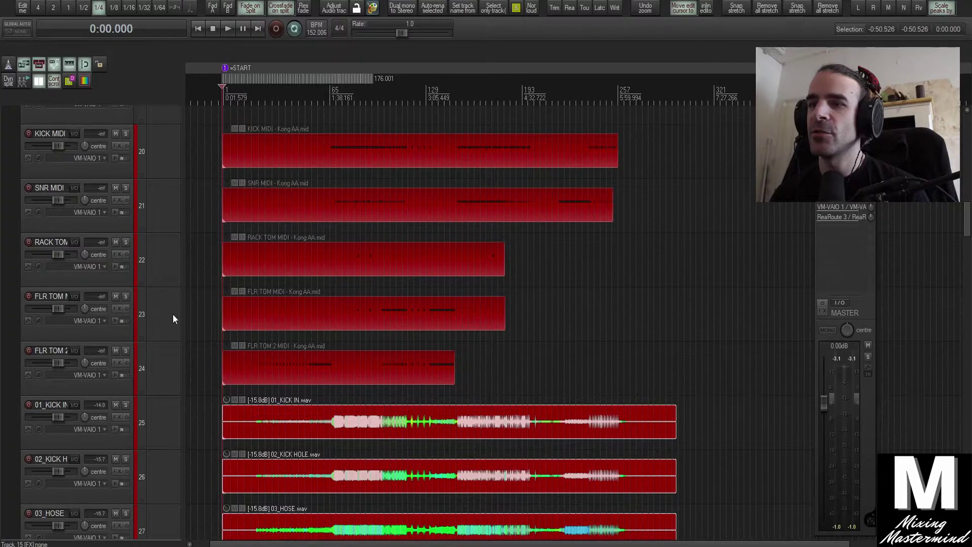
pyautogui.click(169, 431)
pyautogui.keyDown('shift'); pyautogui.click(166, 484); pyautogui.keyUp('shift')
pyautogui.moveTo(166, 484); pyautogui.dragTo(184, 214)
pyautogui.doubleClick(50, 188)
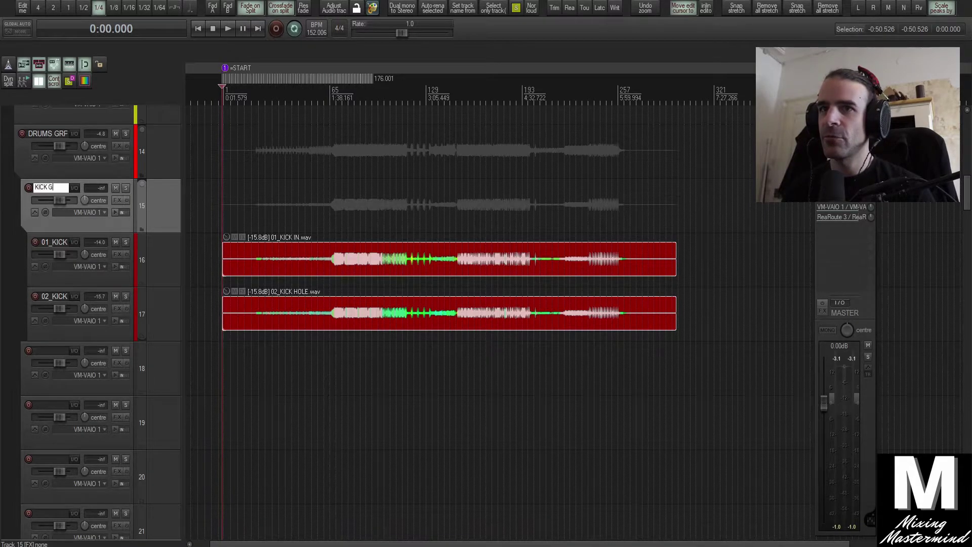
# Move the KICK MIDI track up out of the drum MIDI tracks towards KICK GRP.
pyautogui.scroll(-7, 83, 244)
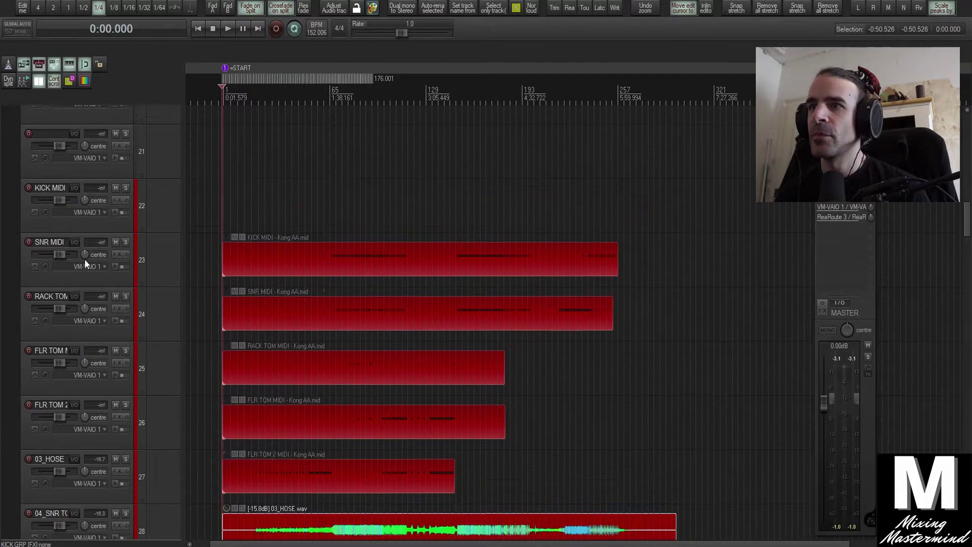
pyautogui.scroll(2, 162, 329)
pyautogui.moveTo(162, 335); pyautogui.dragTo(160, 219)
pyautogui.scroll(-3, 160, 219)
pyautogui.scroll(-9, 160, 218)
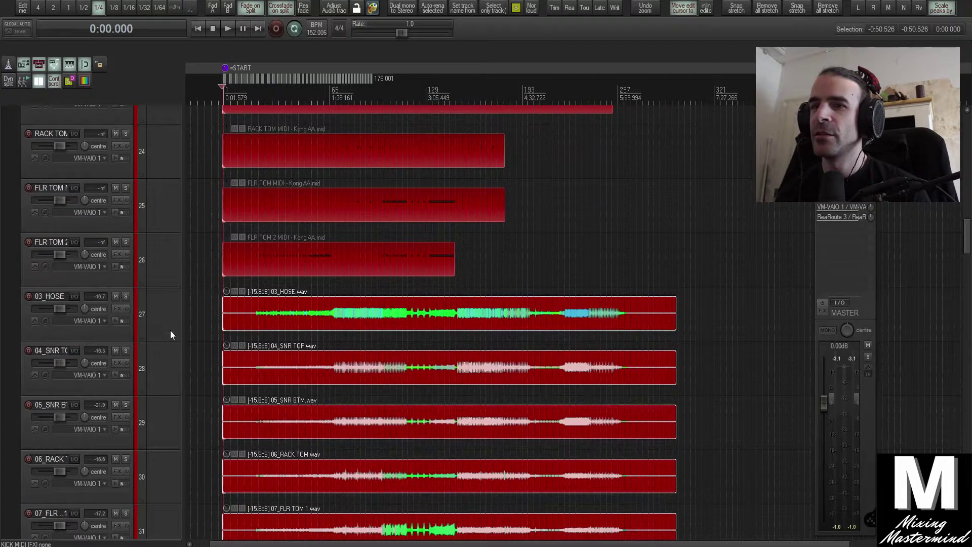
# Move the 04_SNR TOP and 05_SNR BTM tracks into the empty folder track below the kick tracks and name it SNR GRP.
pyautogui.click(163, 356)
pyautogui.keyDown('shift'); pyautogui.click(164, 410); pyautogui.keyUp('shift')
pyautogui.moveTo(166, 160); pyautogui.dragTo(171, 255)
pyautogui.doubleClick(62, 244)
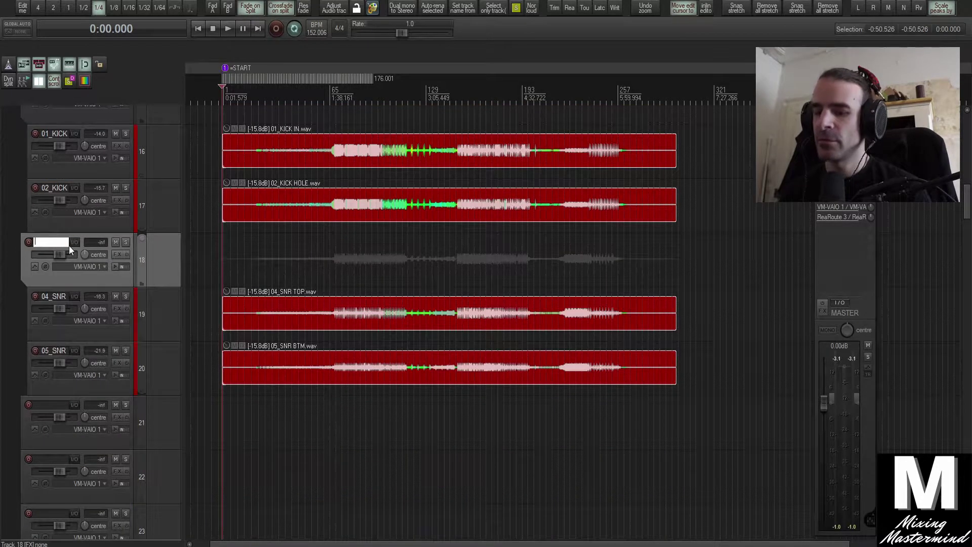
pyautogui.write('SNR GRP')
pyautogui.press('Return')
# Move the 06_RACK TOM, 07_FLR TOM 1 and 08_FLR TOM 2 tracks into the next empty track as a folder and name it TOMS GRP.
pyautogui.scroll(-10, 92, 278)
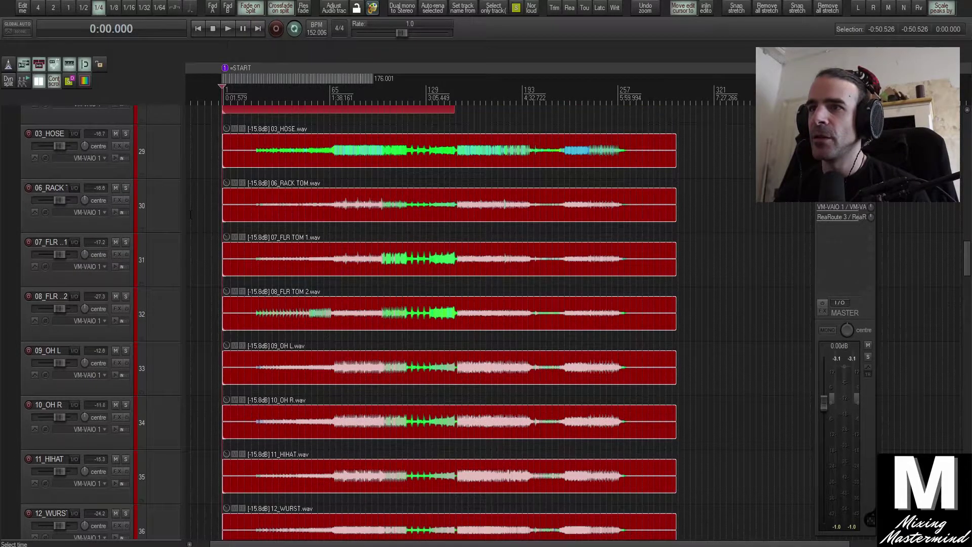
pyautogui.click(191, 214)
pyautogui.keyDown('shift'); pyautogui.click(163, 308); pyautogui.keyUp('shift')
pyautogui.scroll(2, 163, 308)
pyautogui.moveTo(156, 313)
pyautogui.mouseDown()
pyautogui.moveTo(162, 132)
pyautogui.moveTo(165, 312)
pyautogui.mouseUp()
pyautogui.doubleClick(53, 296)
pyautogui.write('TOMS GRP')
pyautogui.press('Return')
# Move the 09_OH L and 10_OH R tracks into the empty track below the toms as a folder and name it OH GRP.
pyautogui.scroll(-8, 111, 327)
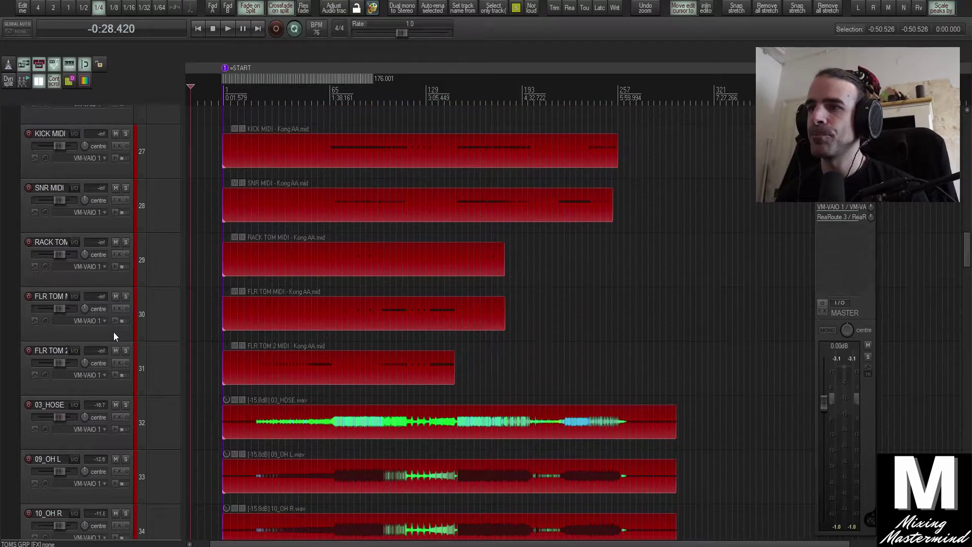
pyautogui.scroll(-2, 113, 332)
pyautogui.click(165, 321)
pyautogui.click(165, 360)
pyautogui.scroll(-1, 163, 395)
pyautogui.keyDown('shift'); pyautogui.click(162, 367); pyautogui.keyUp('shift')
pyautogui.moveTo(160, 204); pyautogui.dragTo(157, 424)
pyautogui.scroll(10, 159, 202)
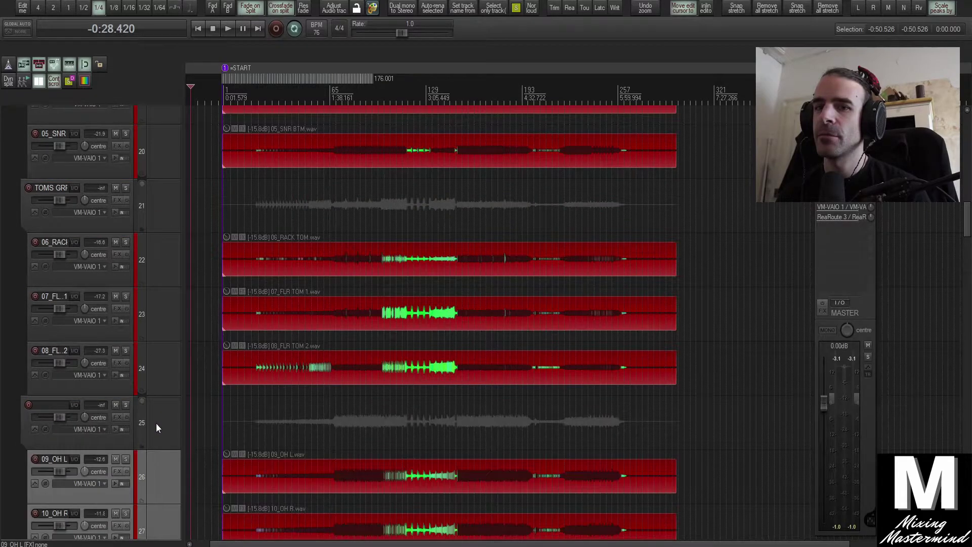
pyautogui.doubleClick(54, 405)
pyautogui.write('OH GRP')
pyautogui.press('Return')
# Name the last empty track, below the overhead tracks, CYMBALS GRP.
pyautogui.scroll(-6, 135, 457)
pyautogui.doubleClick(55, 244)
pyautogui.write('CM')
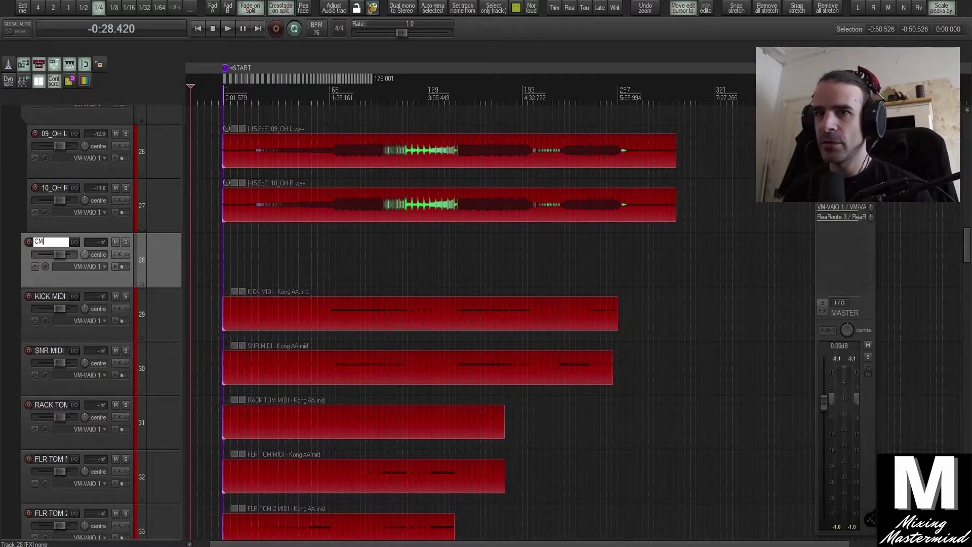
pyautogui.write('MBALS GRP')
pyautogui.press('Return')
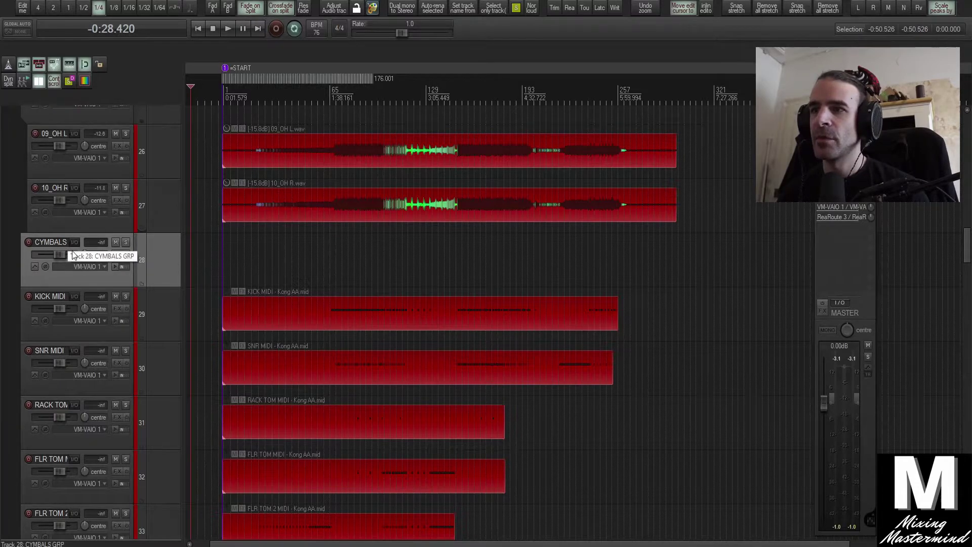
# Move the 03_HOSE, 11_HIHAT, 12_WURST, 13_RIDE and 14_TB tracks into CYMBALS GRP.
pyautogui.scroll(-6, 110, 302)
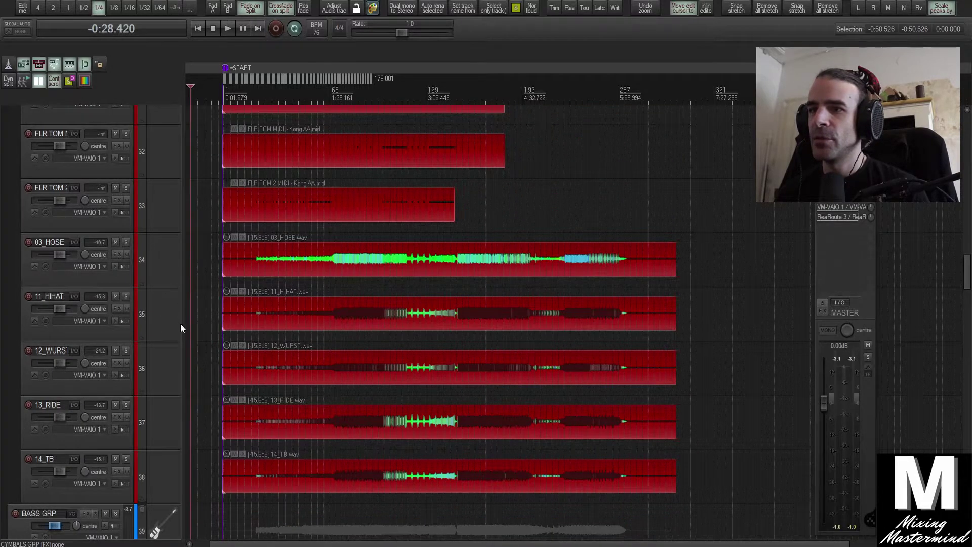
pyautogui.click(181, 323)
pyautogui.click(169, 498)
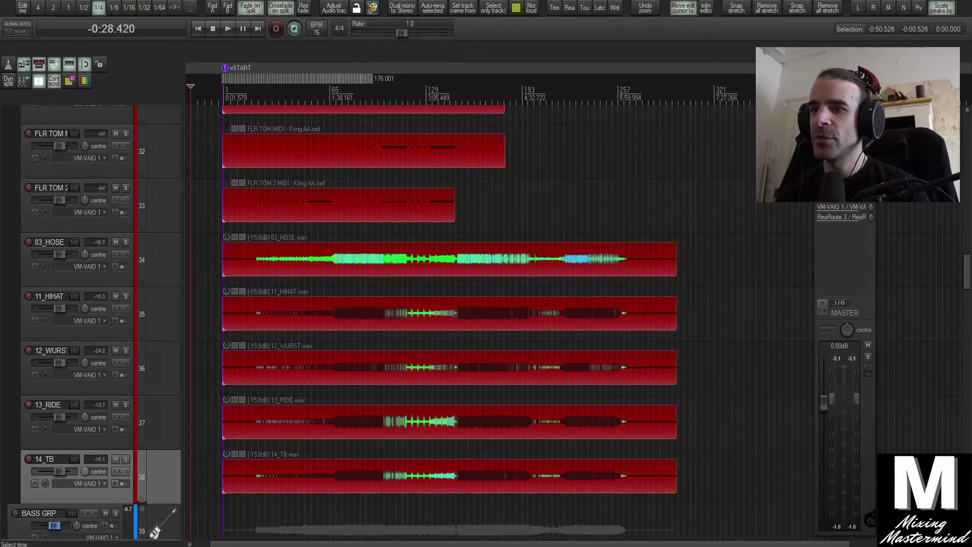
pyautogui.keyDown('shift'); pyautogui.click(151, 282); pyautogui.keyUp('shift')
pyautogui.scroll(1, 162, 334)
pyautogui.moveTo(156, 366)
pyautogui.mouseDown()
pyautogui.moveTo(157, 138)
pyautogui.moveTo(138, 175)
pyautogui.moveTo(133, 372)
pyautogui.moveTo(146, 379)
pyautogui.moveTo(154, 366)
pyautogui.mouseUp()
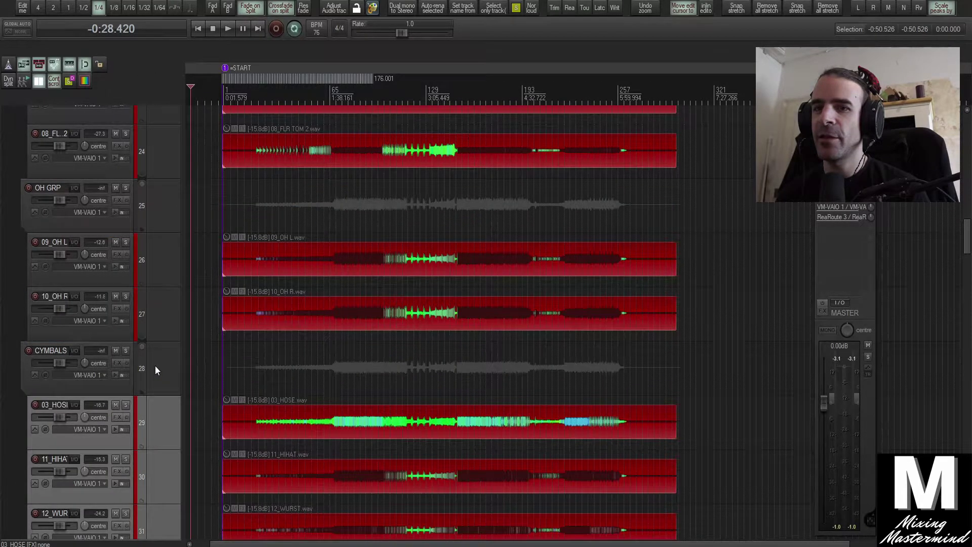
# Move the five drum MIDI tracks, KICK MIDI to FLR TOM 2 MIDI, up directly below DRUMS GRP, above KICK GRP.
pyautogui.scroll(-5, 155, 365)
pyautogui.scroll(2, 156, 371)
pyautogui.scroll(1, 156, 370)
pyautogui.click(330, 274)
pyautogui.scroll(-2, 329, 273)
pyautogui.scroll(-1, 329, 274)
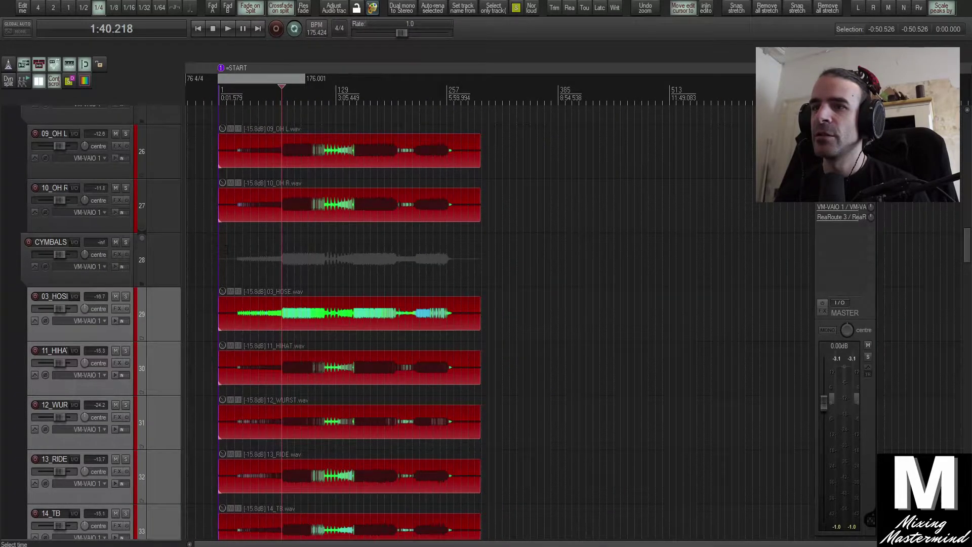
pyautogui.scroll(-6, 212, 307)
pyautogui.click(168, 262)
pyautogui.keyDown('shift'); pyautogui.click(176, 458); pyautogui.keyUp('shift')
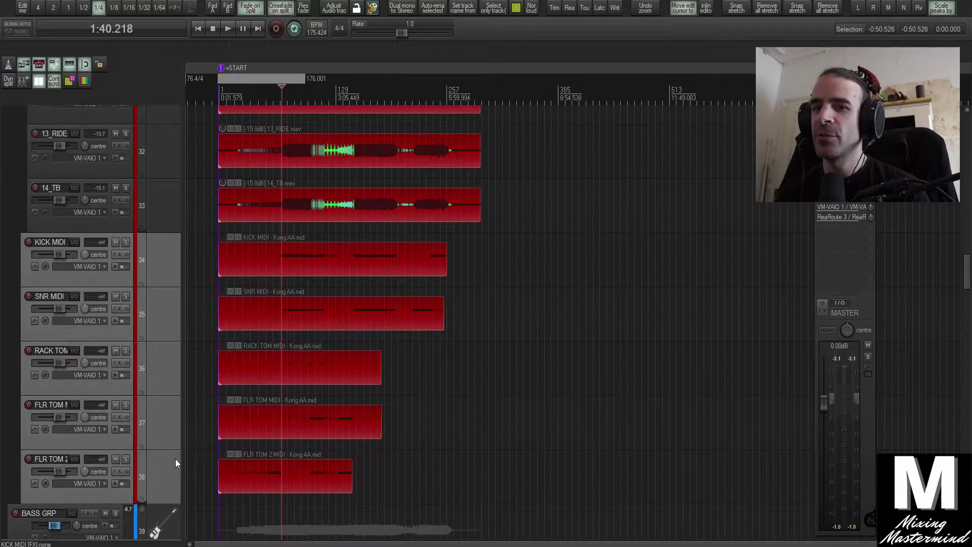
pyautogui.scroll(2, 175, 457)
pyautogui.moveTo(167, 360); pyautogui.dragTo(180, 189)
# Insert Superior Drummer 3 (32 out) as a virtual instrument on a new track below DRUMS GRP, adding tracks for all its stereo outputs.
pyautogui.click(176, 174)
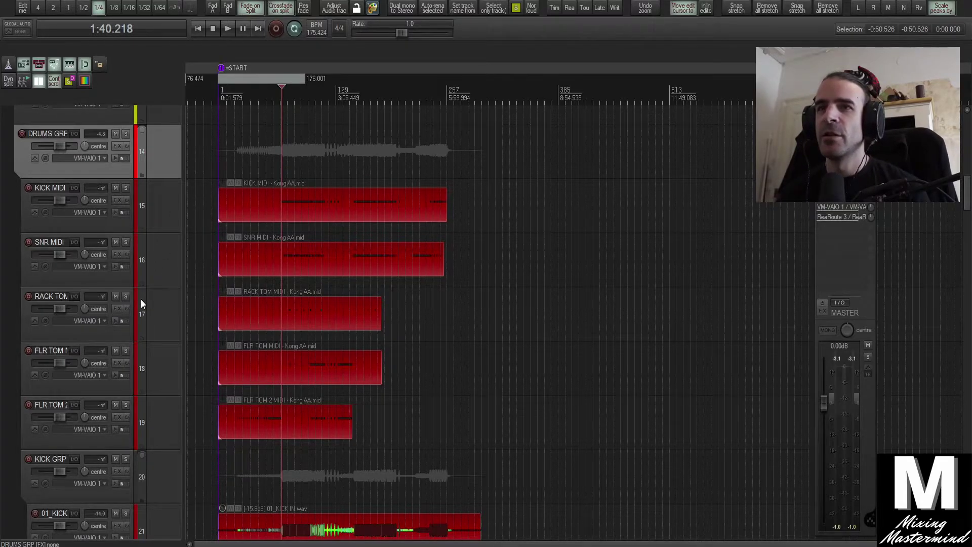
pyautogui.rightClick(165, 153)
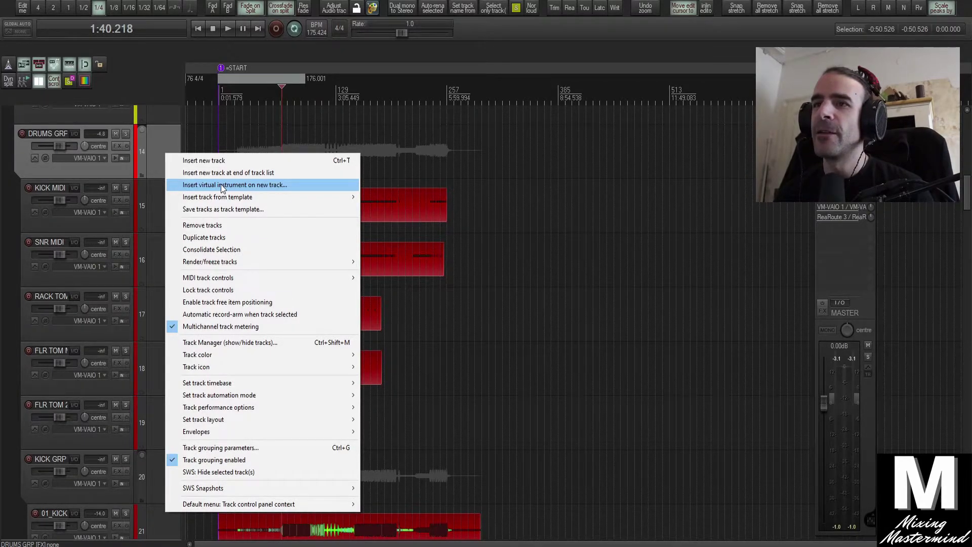
pyautogui.click(222, 186)
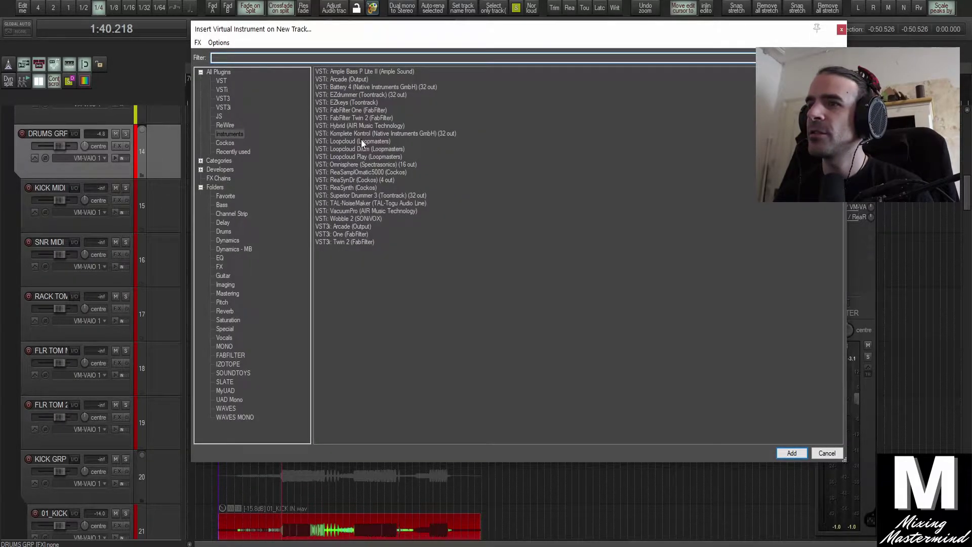
pyautogui.click(356, 195)
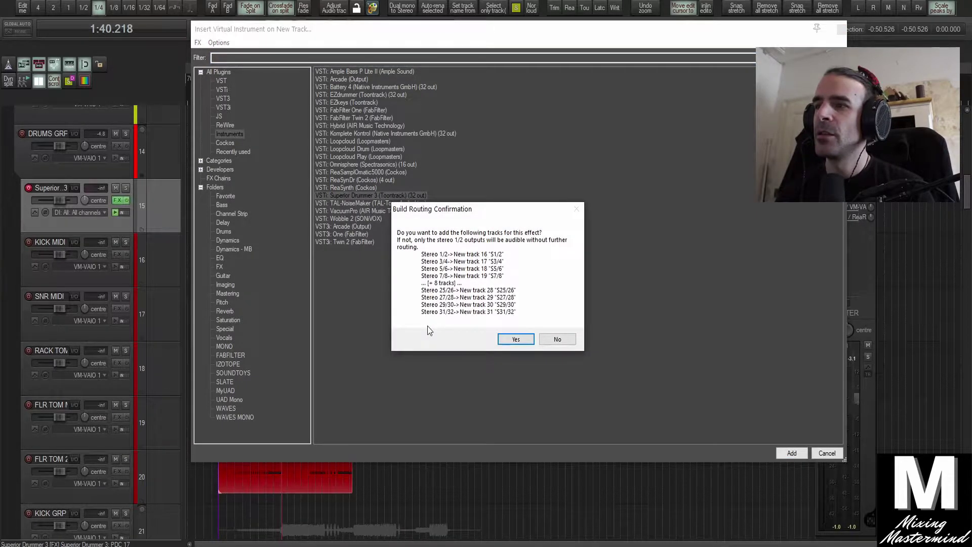
pyautogui.click(515, 339)
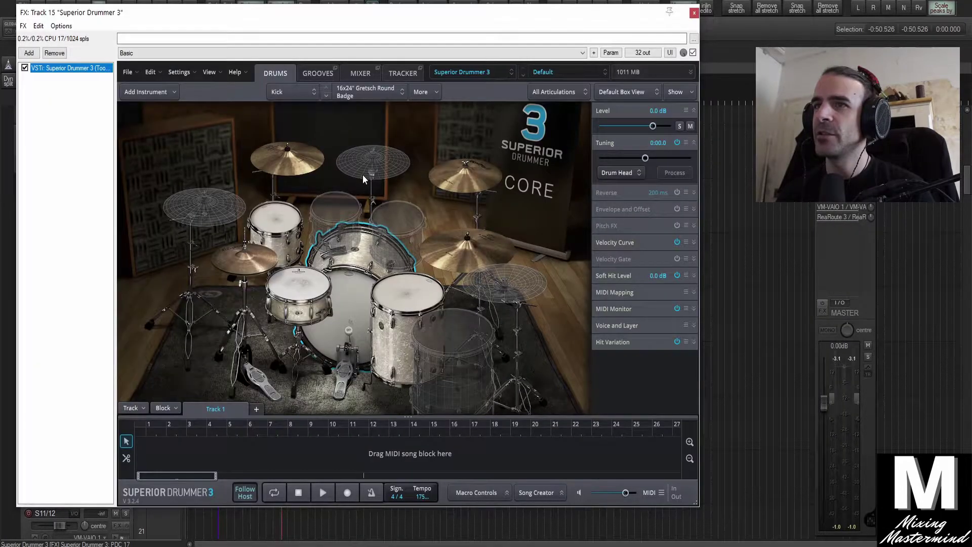
# Examine the channels and output assignments in Superior Drummer 3's mixer and close the plugin window.
pyautogui.moveTo(335, 20); pyautogui.dragTo(516, 28)
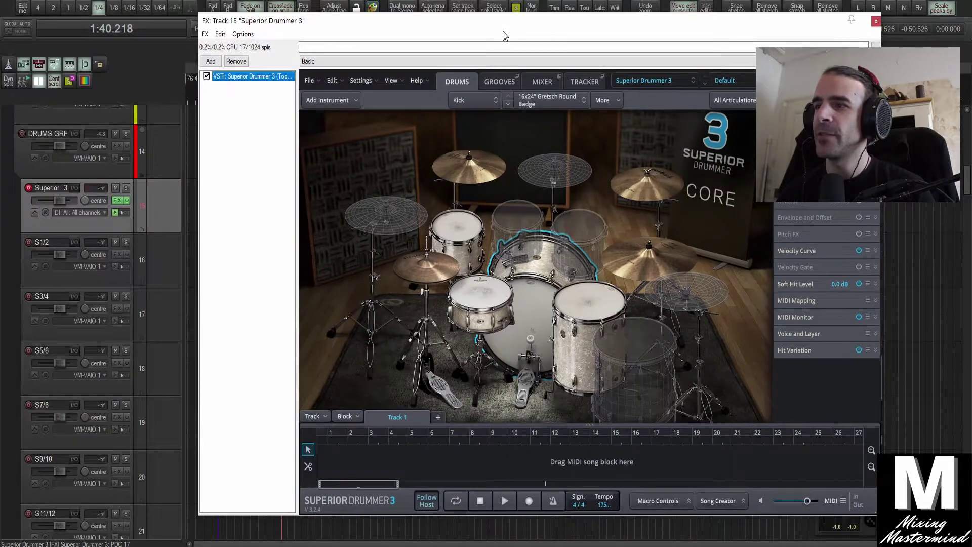
pyautogui.click(532, 81)
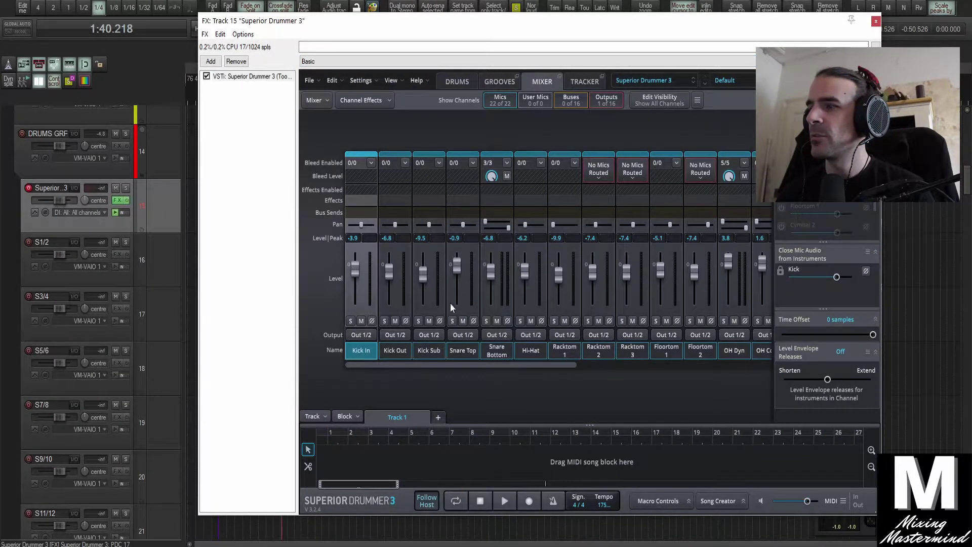
pyautogui.moveTo(493, 364); pyautogui.dragTo(381, 338)
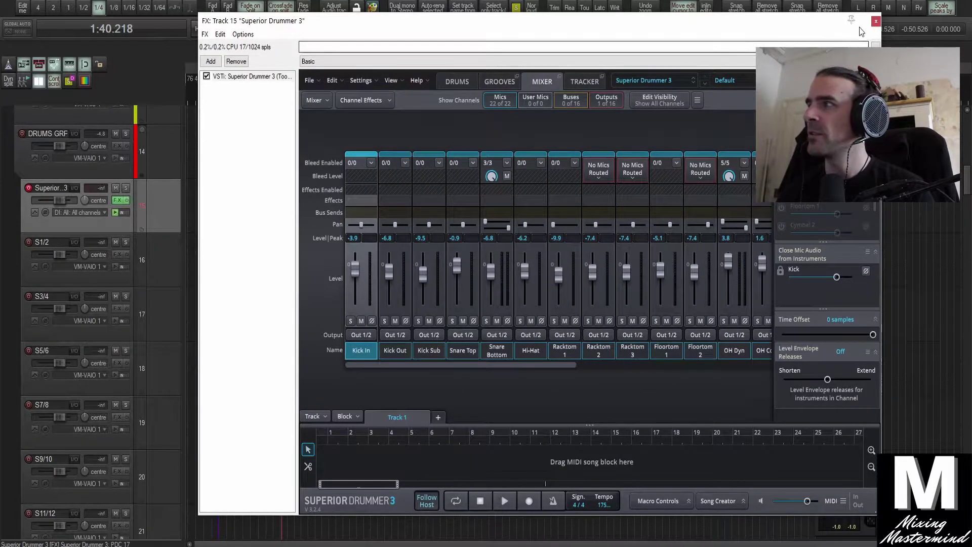
pyautogui.click(875, 22)
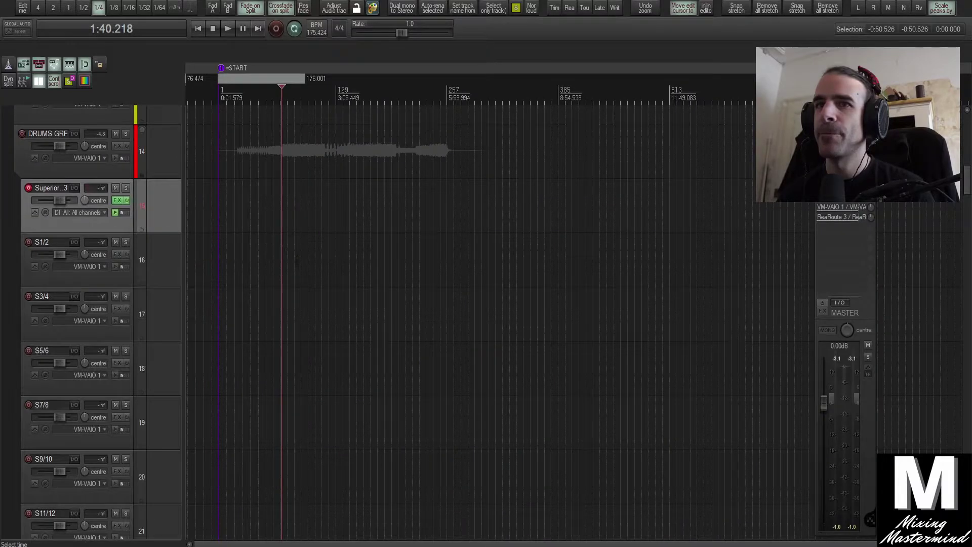
# Move the five drum MIDI tracks, KICK MIDI to FLR TOM 2 MIDI, into the Superior Drummer 3 track as a folder.
pyautogui.scroll(-10, 195, 293)
pyautogui.scroll(-4, 195, 293)
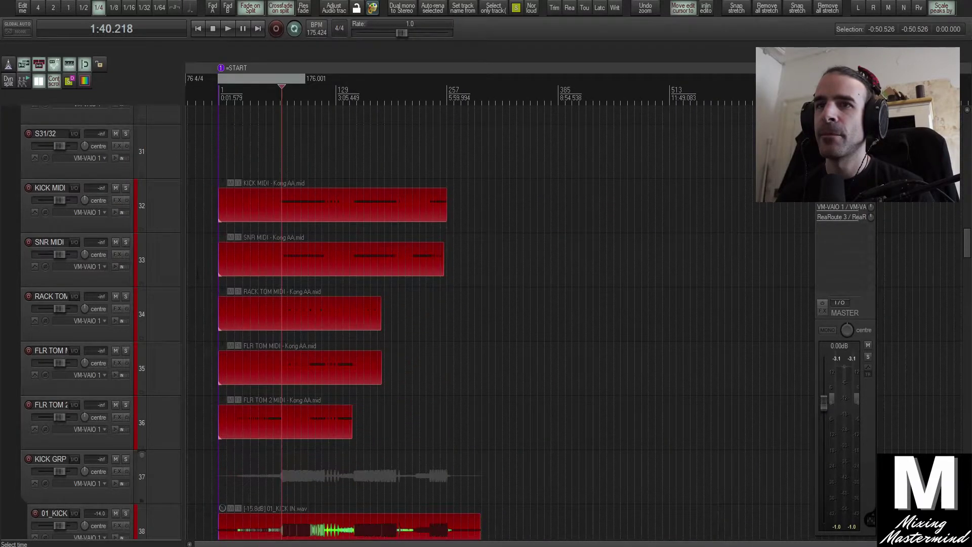
pyautogui.click(195, 205)
pyautogui.keyDown('shift'); pyautogui.click(162, 411); pyautogui.keyUp('shift')
pyautogui.moveTo(162, 412); pyautogui.dragTo(160, 314)
pyautogui.scroll(-3, 167, 309)
# Reopen the Superior Drummer 3 plugin window and move it aside to keep the drum MIDI items in view.
pyautogui.click(280, 165)
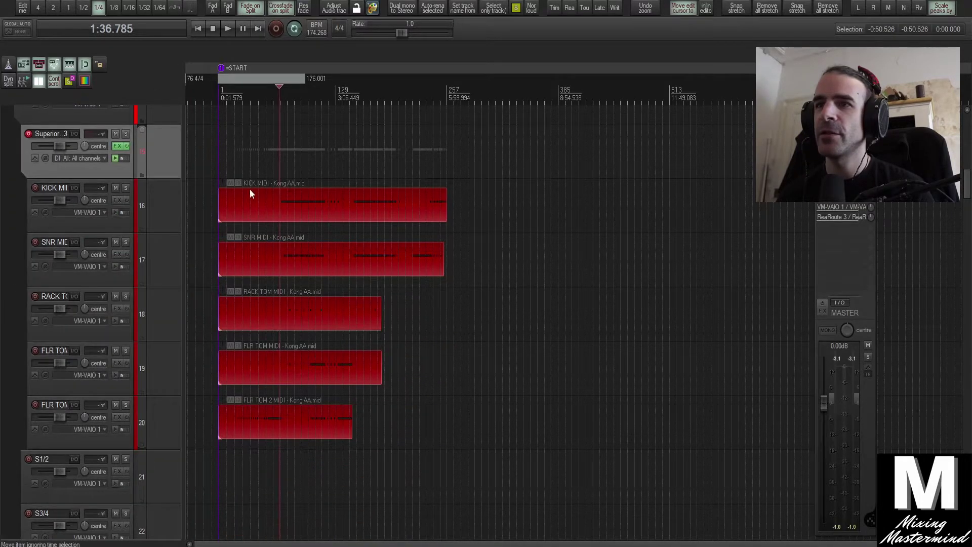
pyautogui.scroll(2, 129, 187)
pyautogui.scroll(3, 131, 185)
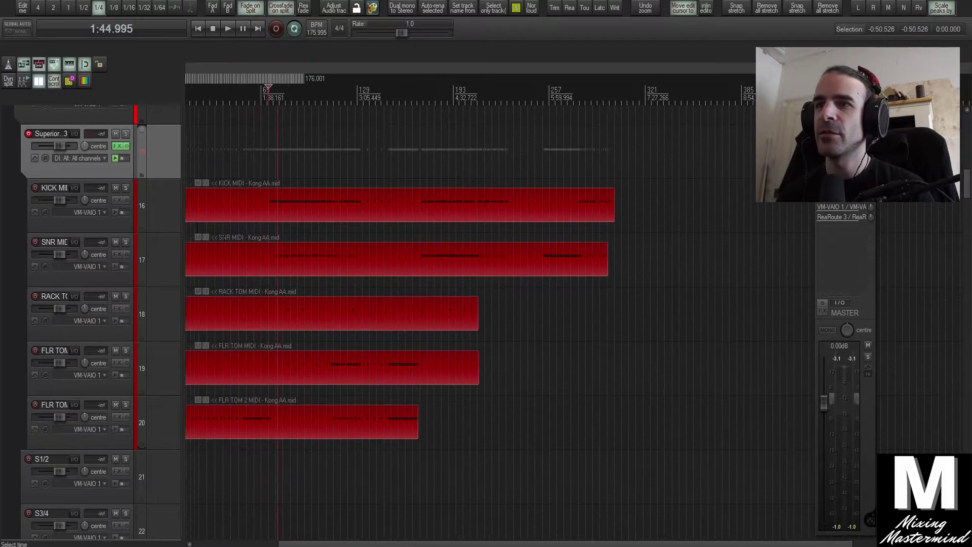
pyautogui.click(116, 146)
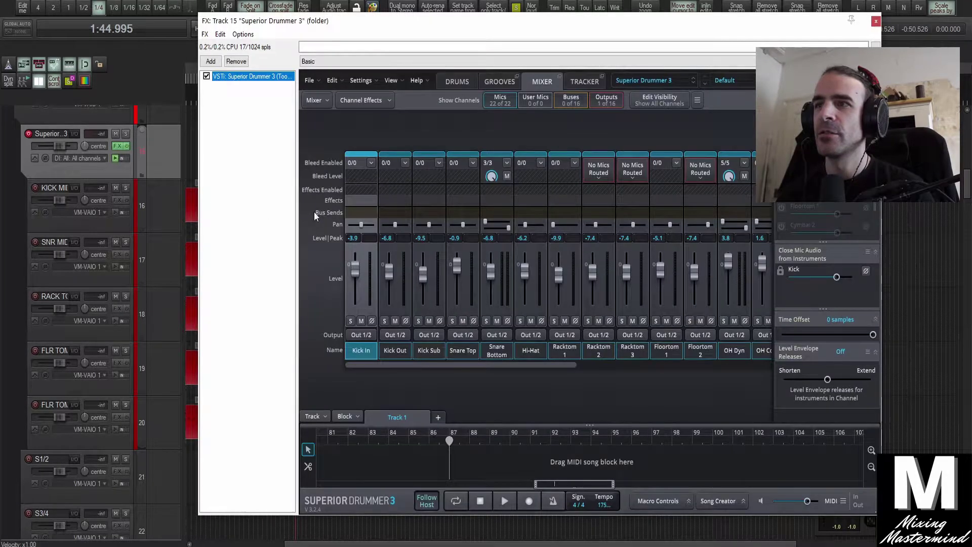
pyautogui.moveTo(381, 20); pyautogui.dragTo(561, 20)
# Move all notes of the KICK MIDI item up from C1 to C2 and close its MIDI editor.
pyautogui.click(305, 209)
pyautogui.doubleClick(306, 211)
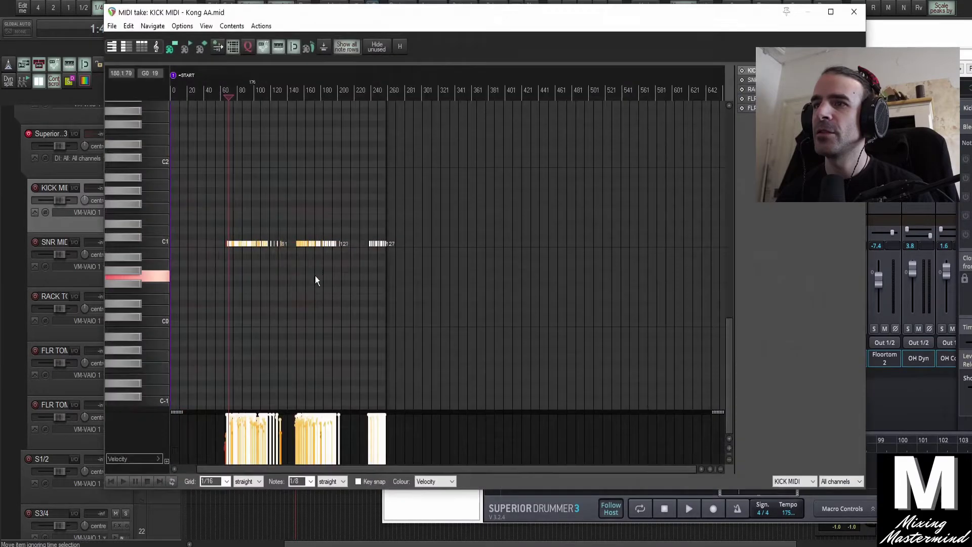
pyautogui.click(147, 241)
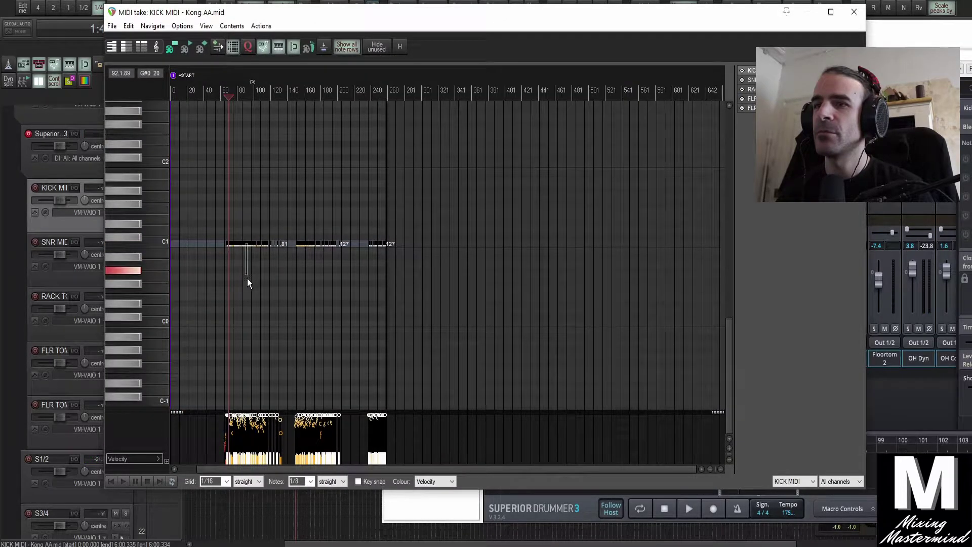
pyautogui.scroll(4, 216, 239)
pyautogui.scroll(20, 249, 259)
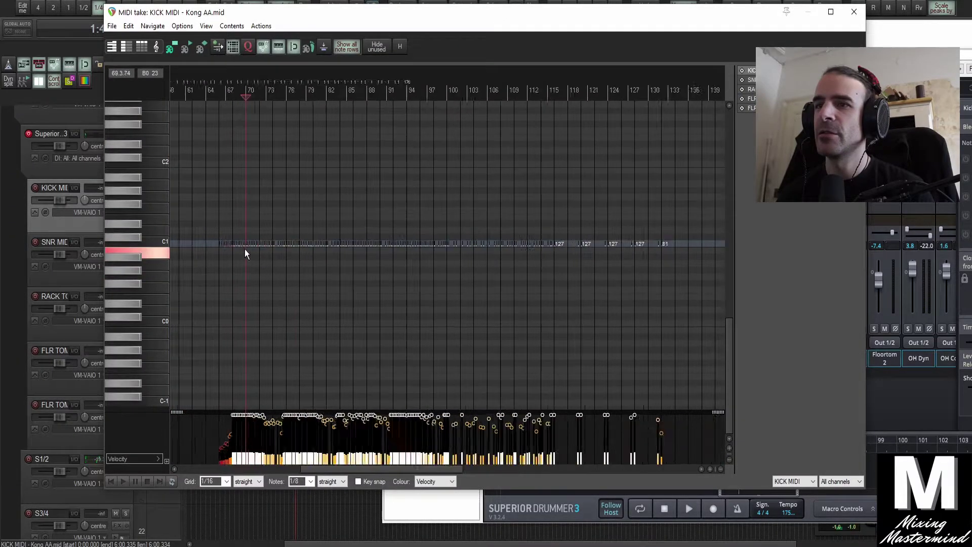
pyautogui.moveTo(372, 243); pyautogui.dragTo(363, 164)
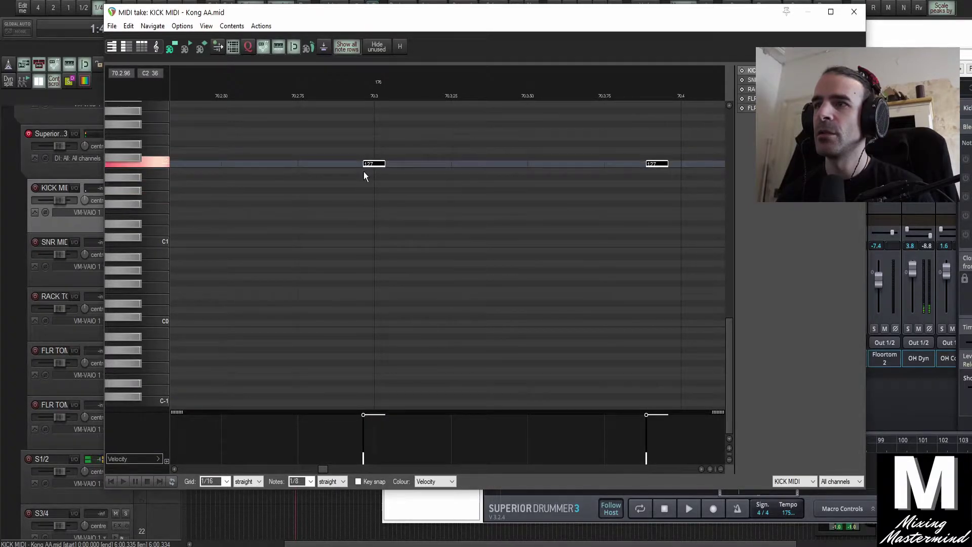
pyautogui.scroll(-8, 420, 196)
pyautogui.scroll(-6, 518, 169)
pyautogui.click(857, 17)
# Move all notes of the SNR MIDI item up from C1 to D2 and close its MIDI editor.
pyautogui.click(157, 263)
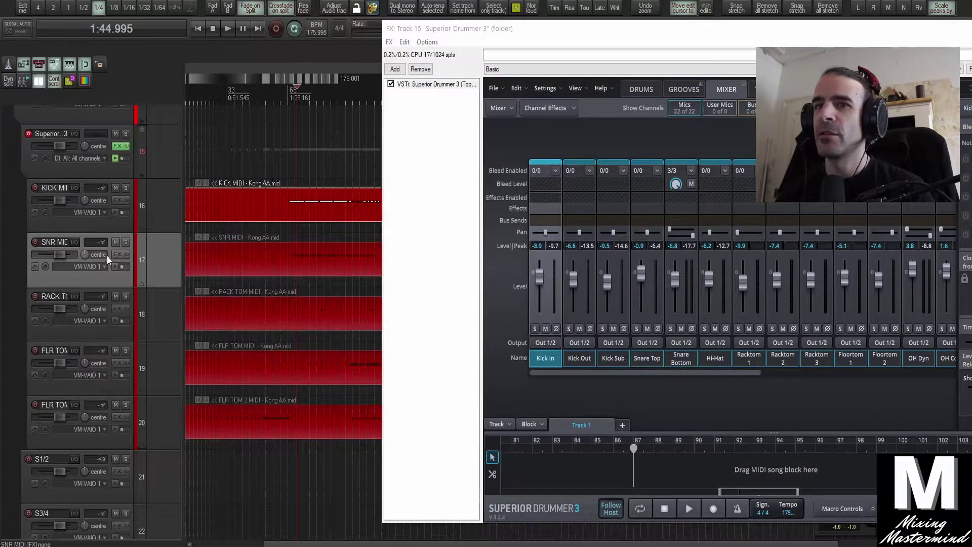
pyautogui.doubleClick(241, 268)
pyautogui.click(150, 244)
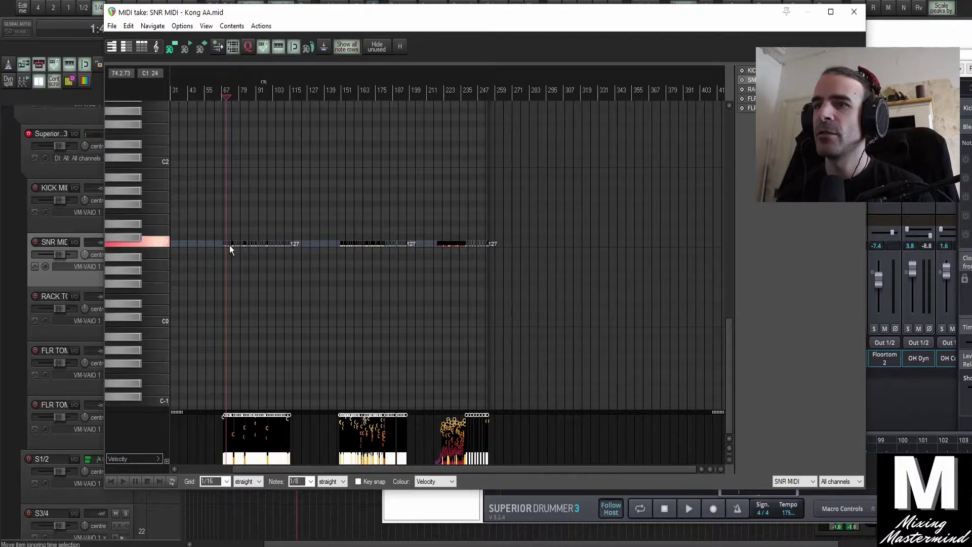
pyautogui.scroll(10, 221, 245)
pyautogui.hscroll(2, 488, 261)
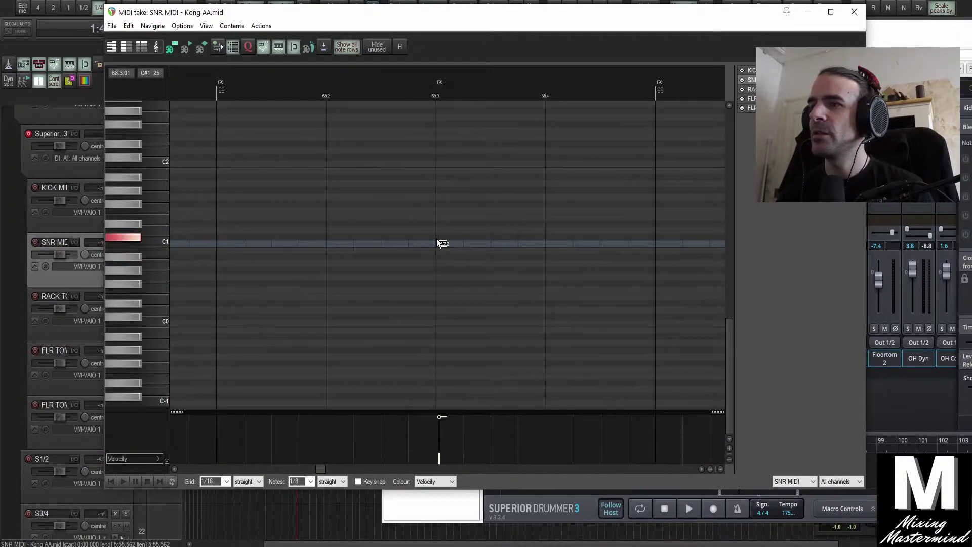
pyautogui.moveTo(443, 244); pyautogui.dragTo(443, 149)
pyautogui.scroll(-2, 681, 123)
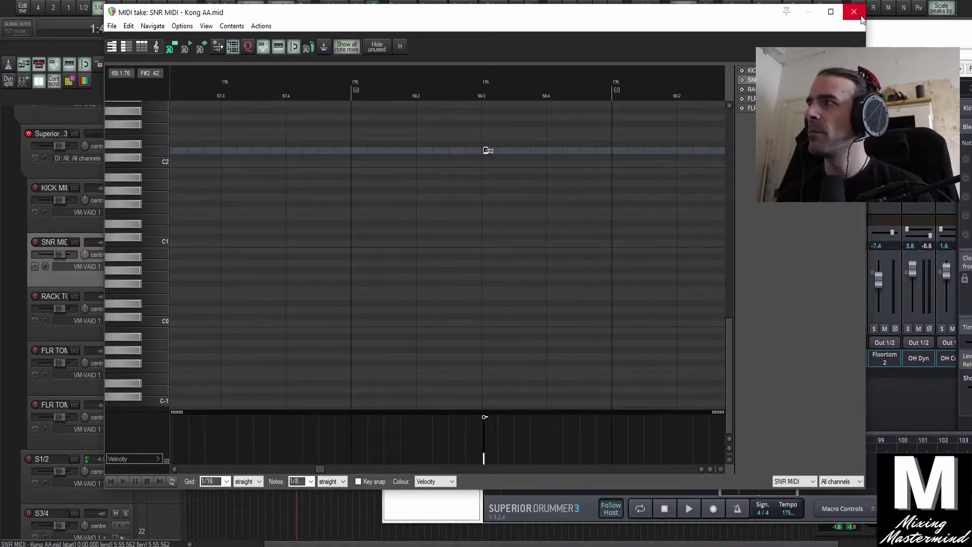
pyautogui.click(853, 12)
# Open the RACK TOM MIDI item for editing and move all its notes up from C1 to F2.
pyautogui.scroll(-3, 344, 96)
pyautogui.scroll(2, 224, 322)
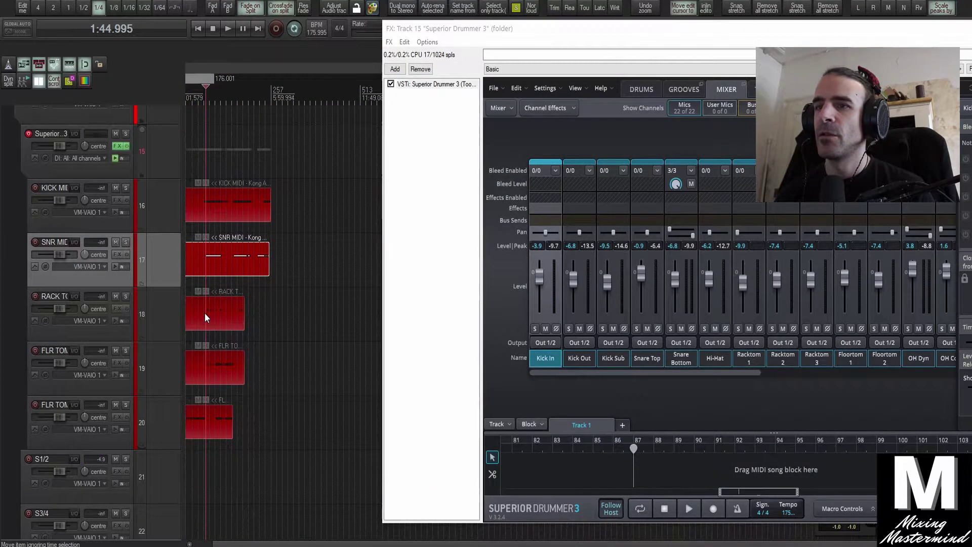
pyautogui.scroll(2, 208, 313)
pyautogui.click(239, 314)
pyautogui.doubleClick(239, 314)
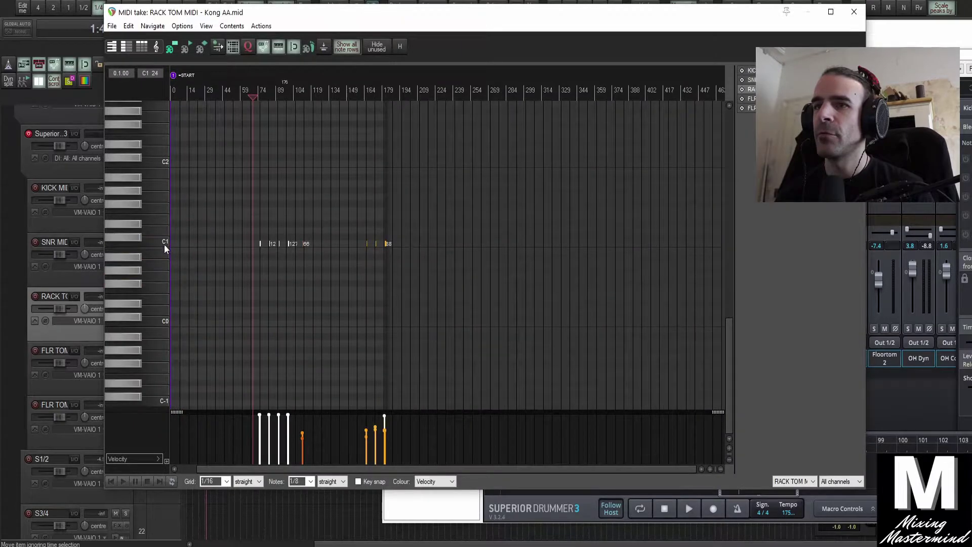
pyautogui.scroll(6, 241, 245)
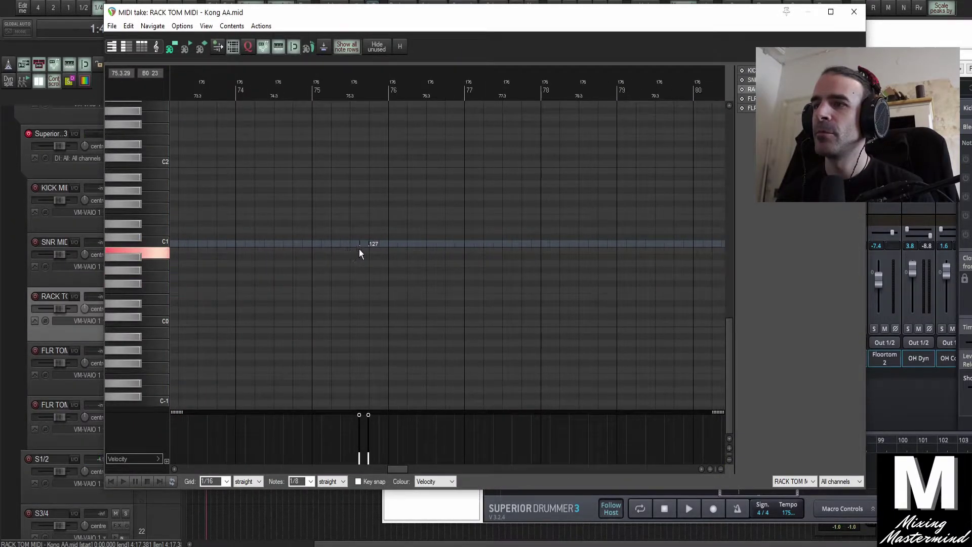
pyautogui.scroll(3, 381, 243)
pyautogui.moveTo(381, 243); pyautogui.dragTo(375, 130)
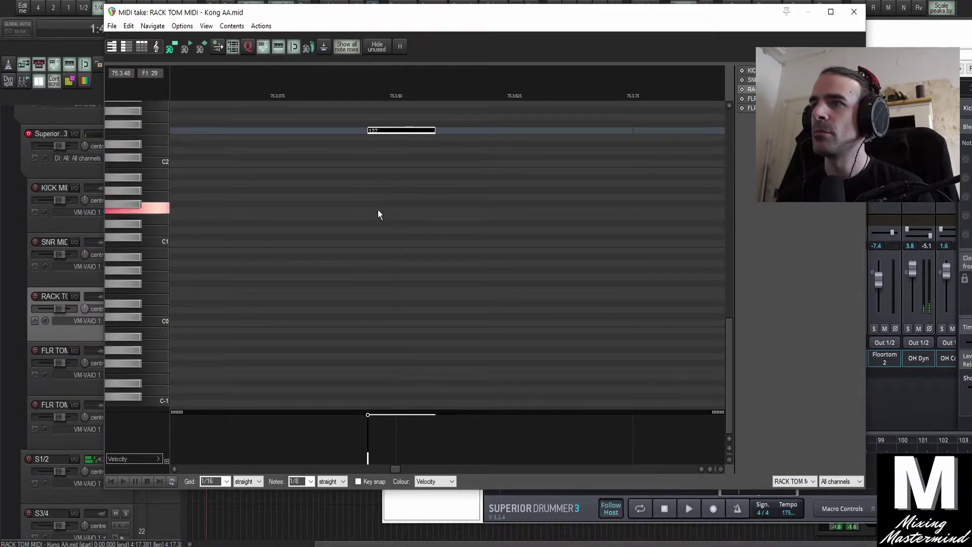
# Move the MIDI editor aside, show the drum kit view in Superior Drummer 3 and reposition the plugin window.
pyautogui.moveTo(714, 17); pyautogui.dragTo(462, 199)
pyautogui.click(677, 38)
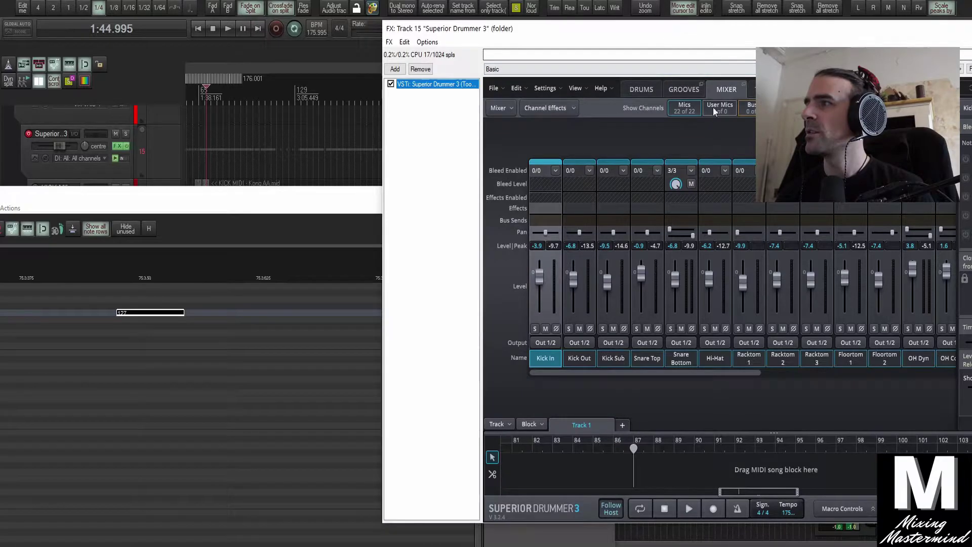
pyautogui.click(641, 89)
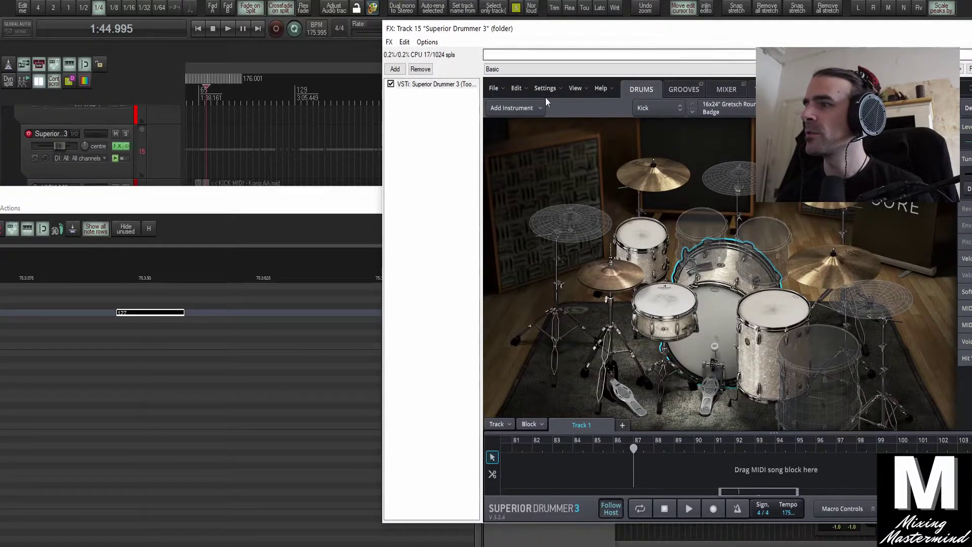
pyautogui.moveTo(635, 28); pyautogui.dragTo(463, 21)
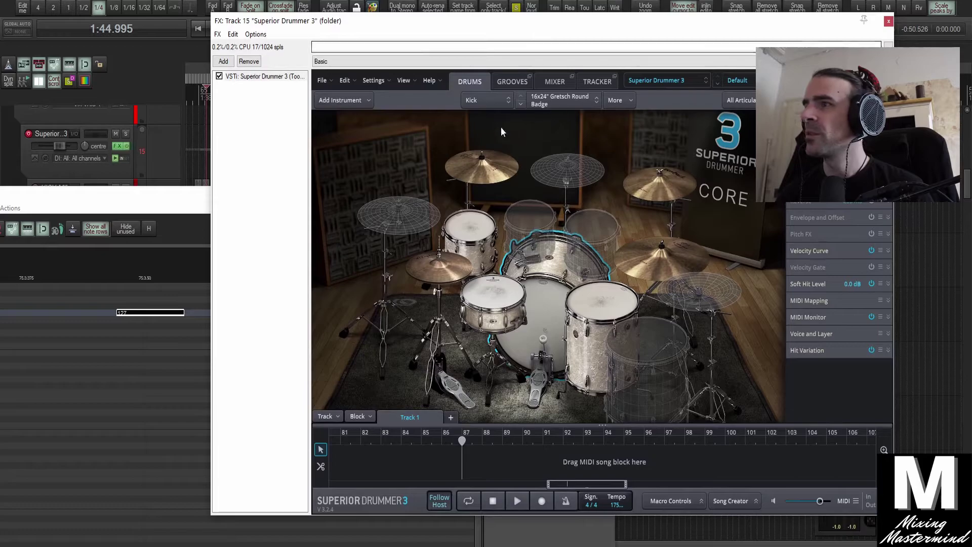
# Load the N.Y. - Avatar library in Superior Drummer 3 and audition its two rack toms.
pyautogui.click(737, 80)
pyautogui.click(682, 80)
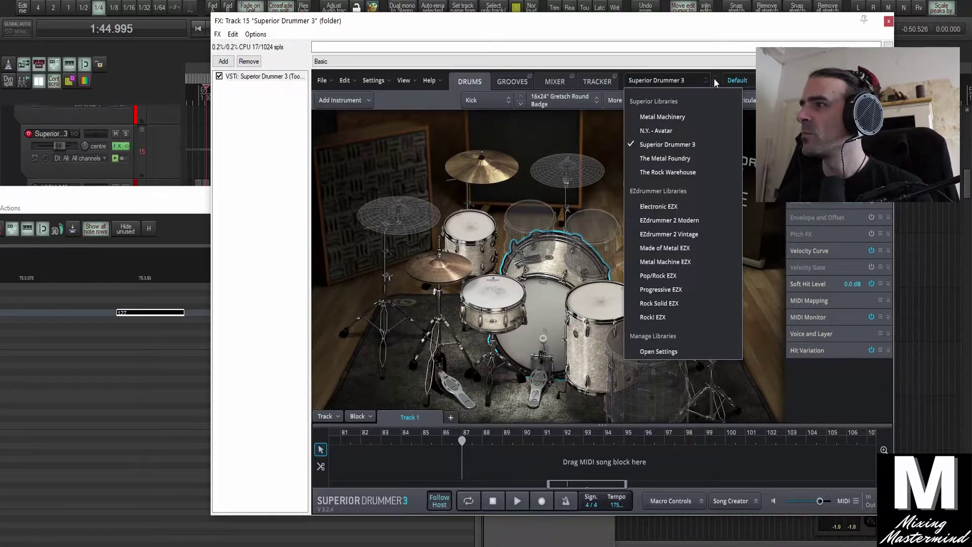
pyautogui.click(737, 80)
pyautogui.click(686, 80)
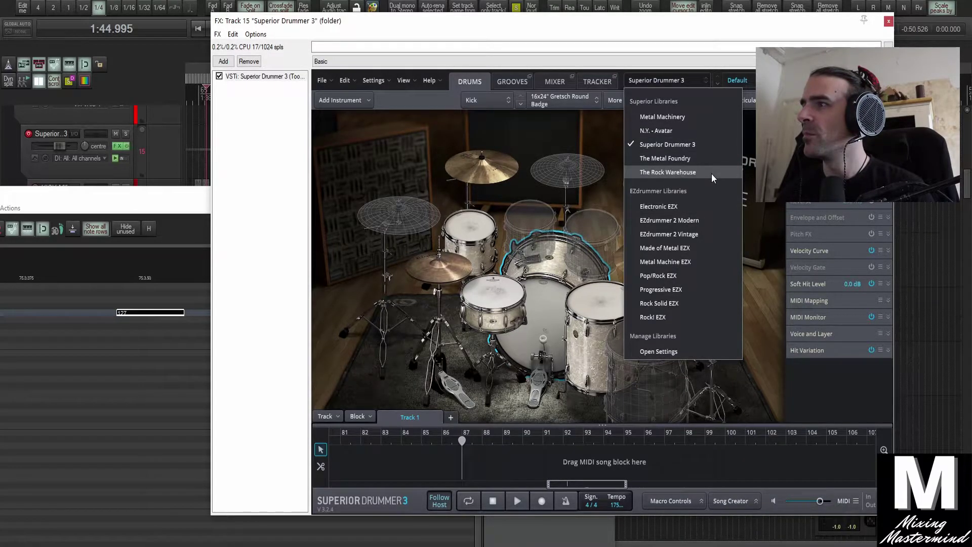
pyautogui.click(673, 131)
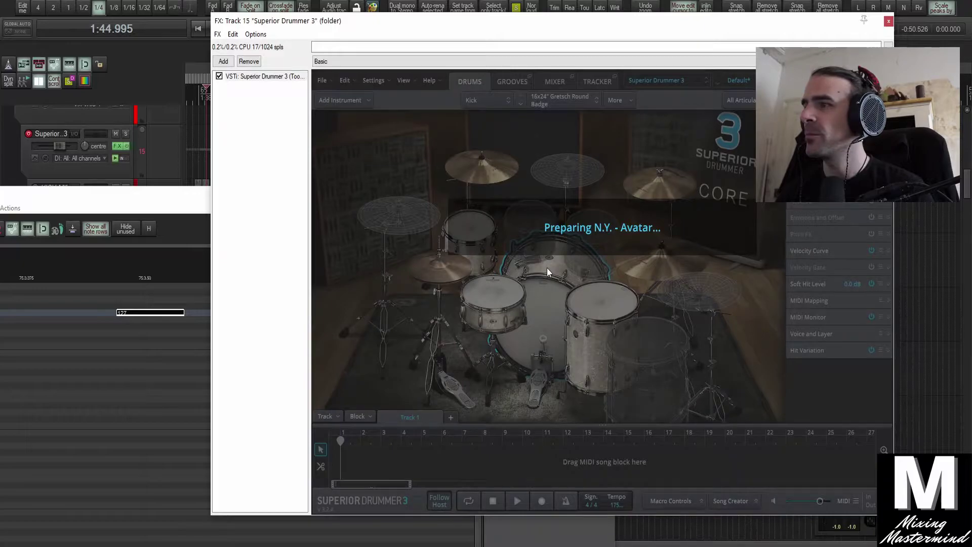
pyautogui.click(483, 238)
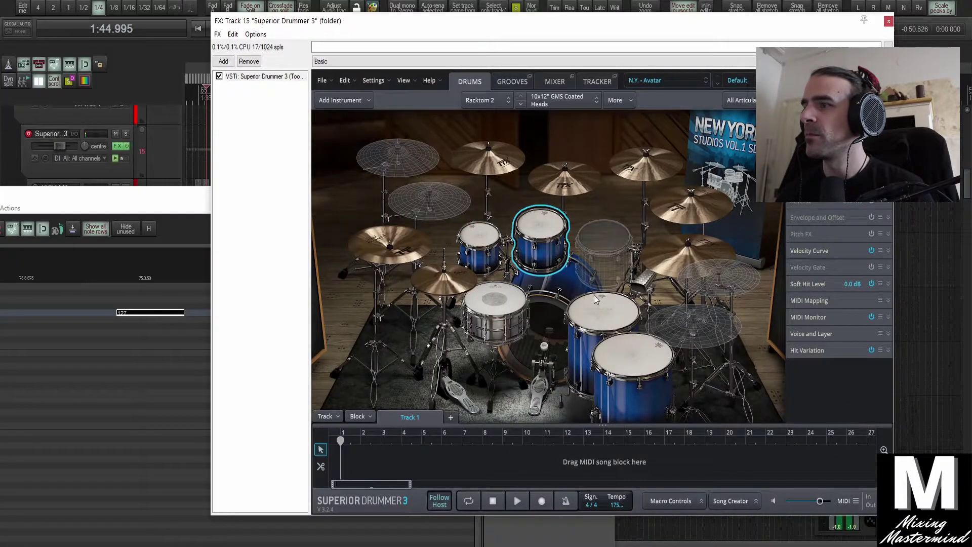
pyautogui.click(551, 240)
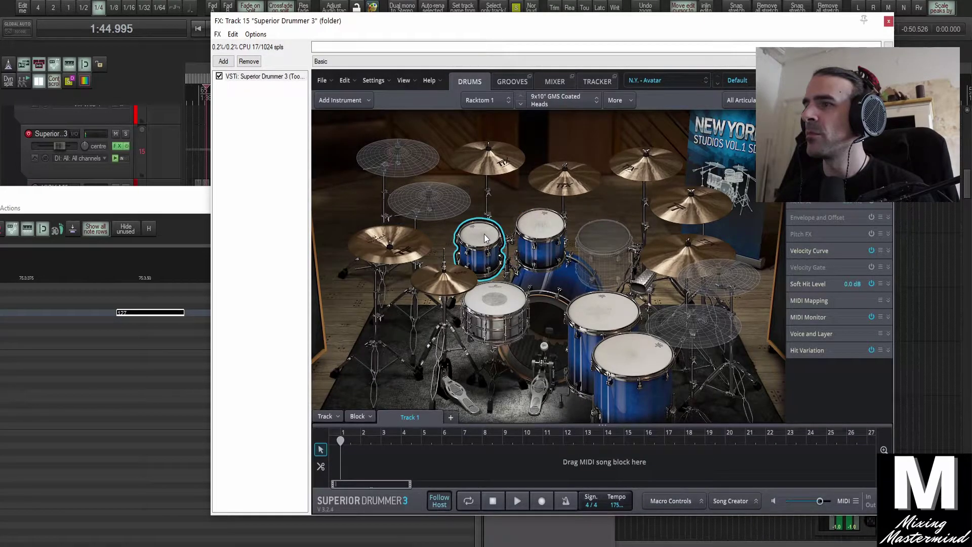
# Move the Superior Drummer window clear of the arrangement and close the RACK TOM MIDI editor.
pyautogui.moveTo(544, 27); pyautogui.dragTo(810, 44)
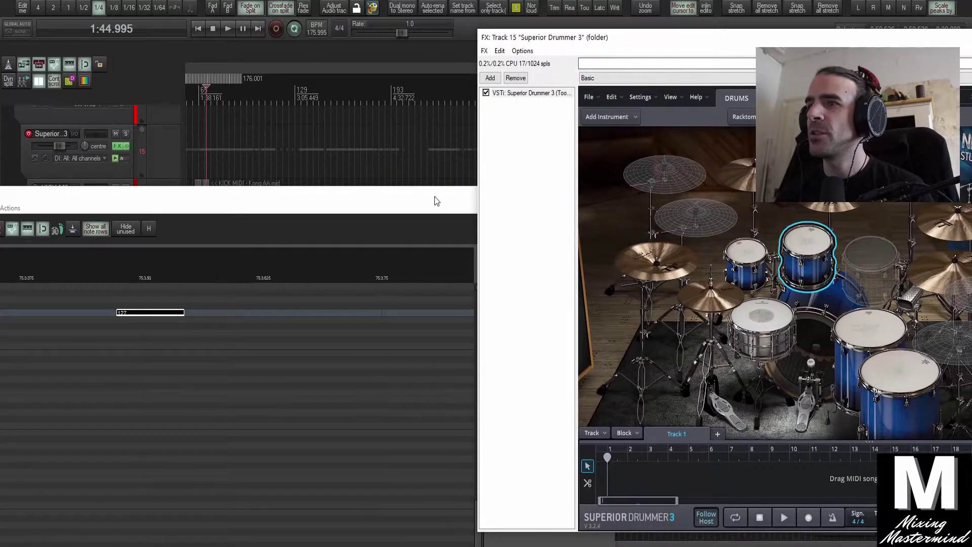
pyautogui.moveTo(434, 196); pyautogui.dragTo(419, 92)
pyautogui.click(588, 91)
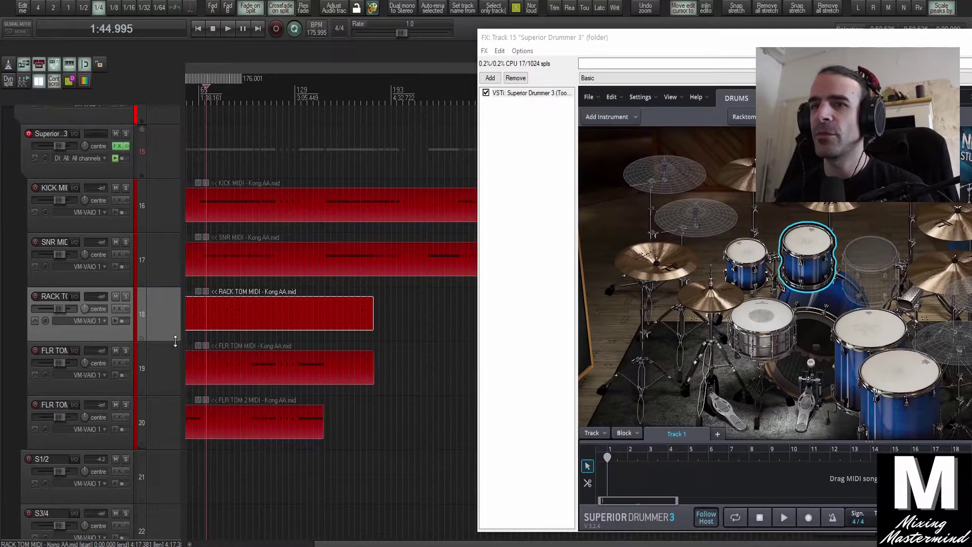
# Solo the 06_RACK TOM audio track and play it from the tom hit at about 1:52.
pyautogui.scroll(-10, 180, 351)
pyautogui.scroll(-6, 180, 349)
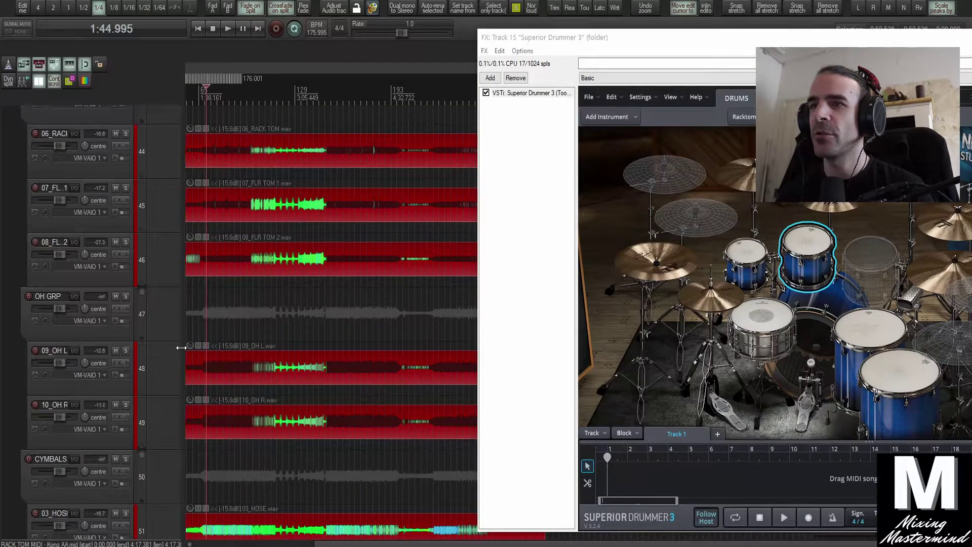
pyautogui.click(163, 153)
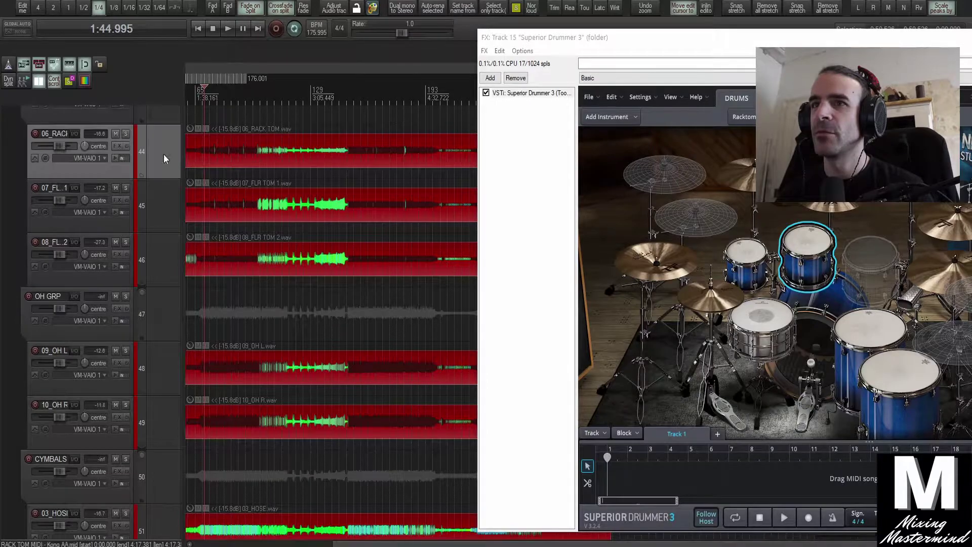
pyautogui.click(125, 134)
pyautogui.scroll(4, 238, 147)
pyautogui.scroll(6, 235, 152)
pyautogui.click(209, 117)
pyautogui.press('space')
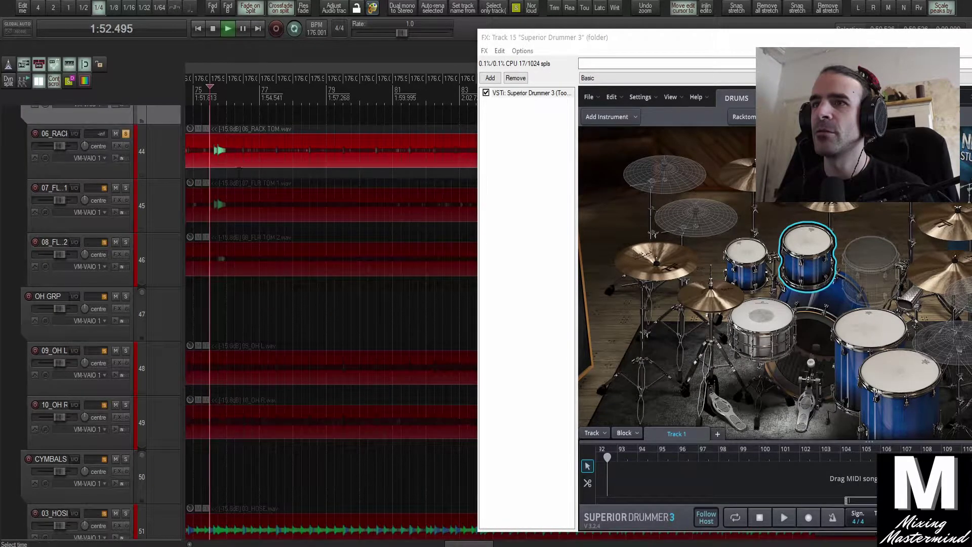
# Listen to the soloed rack tom from about 2:24, where the tom section begins, and stop playback.
pyautogui.scroll(-1, 240, 173)
pyautogui.scroll(-8, 240, 173)
pyautogui.click(356, 165)
pyautogui.scroll(6, 356, 165)
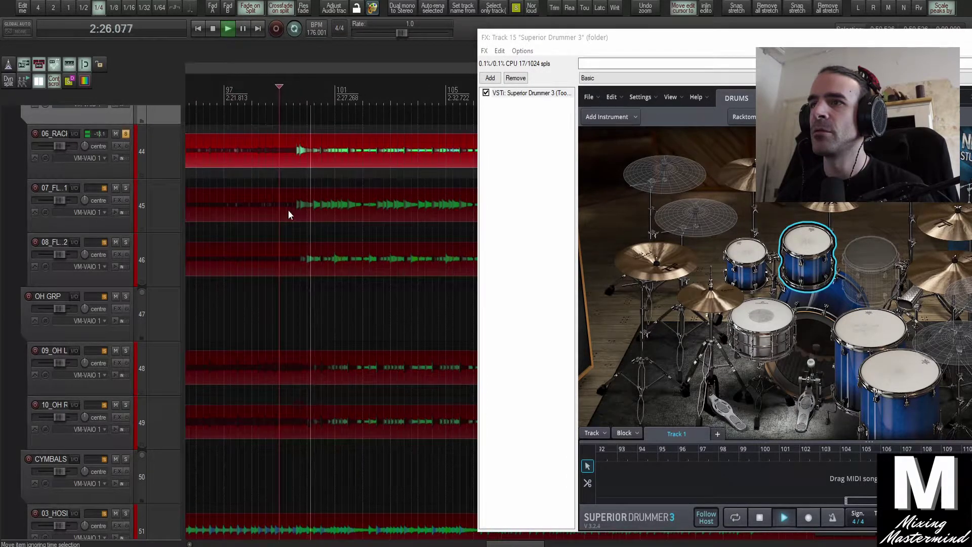
pyautogui.press('space')
pyautogui.scroll(5, 288, 219)
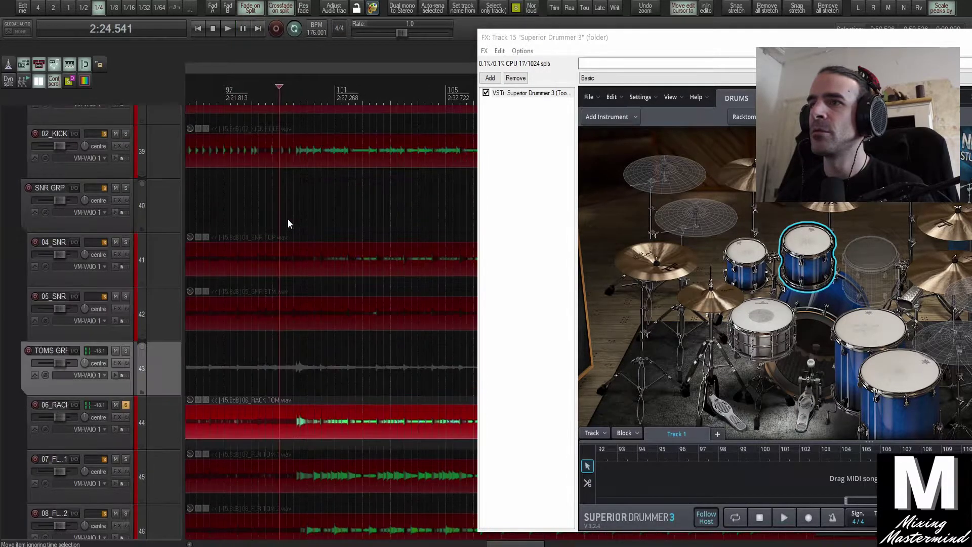
# Unsolo the 06_RACK TOM track and compare the sounds of Racktom 1 and Racktom 2 in the kit.
pyautogui.click(751, 256)
pyautogui.scroll(-2, 183, 326)
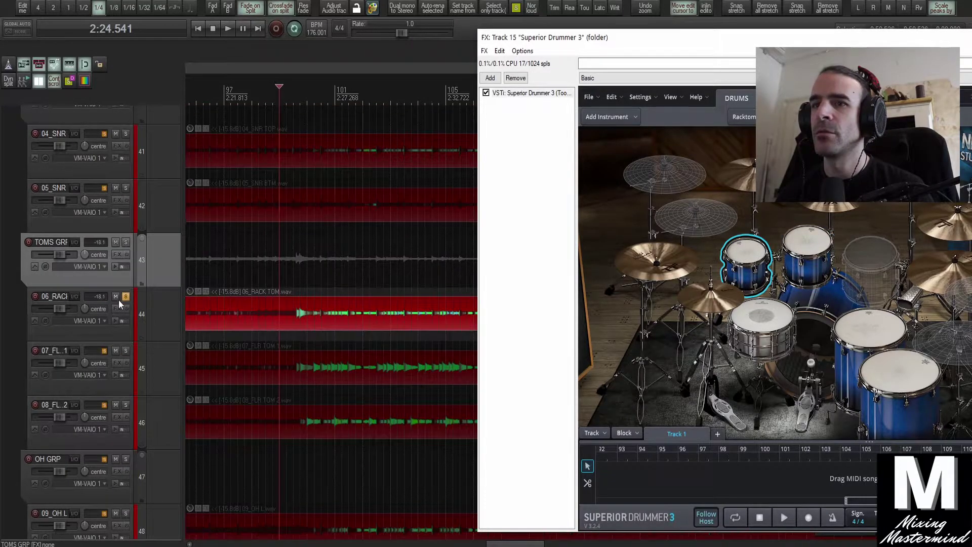
pyautogui.click(121, 300)
pyautogui.click(802, 252)
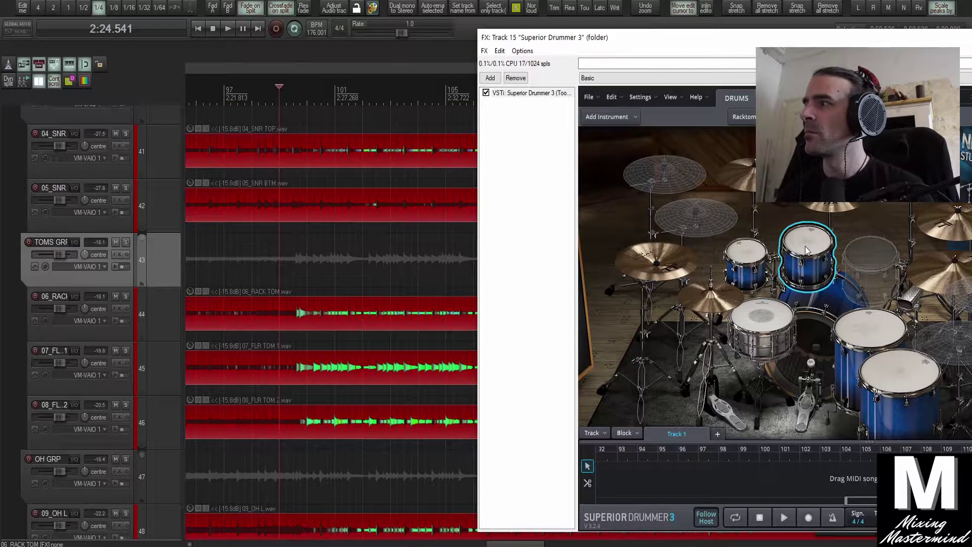
pyautogui.click(755, 256)
pyautogui.click(816, 241)
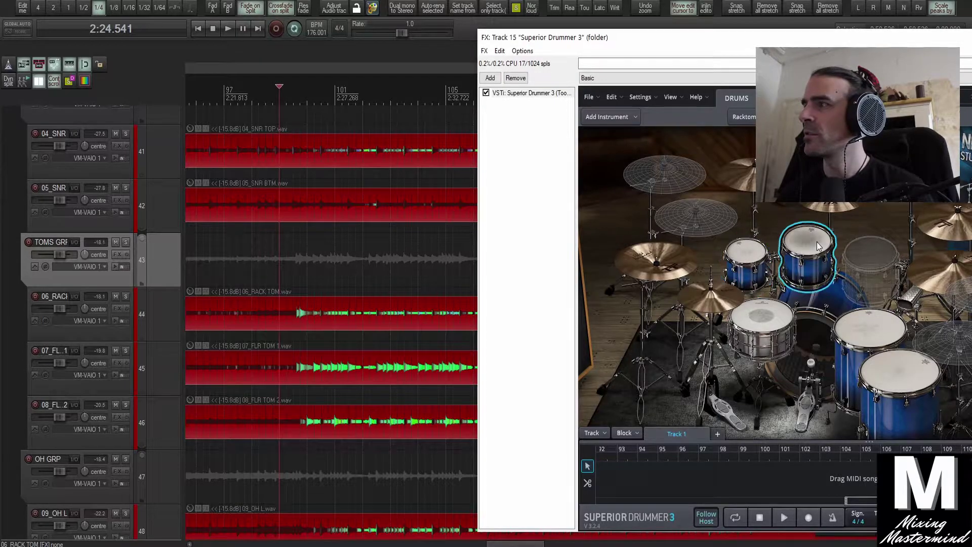
# Expand Racktom 2's MIDI mapping properties and check the MIDI In/E-Drums settings.
pyautogui.moveTo(692, 38); pyautogui.dragTo(330, 5)
pyautogui.rightClick(456, 215)
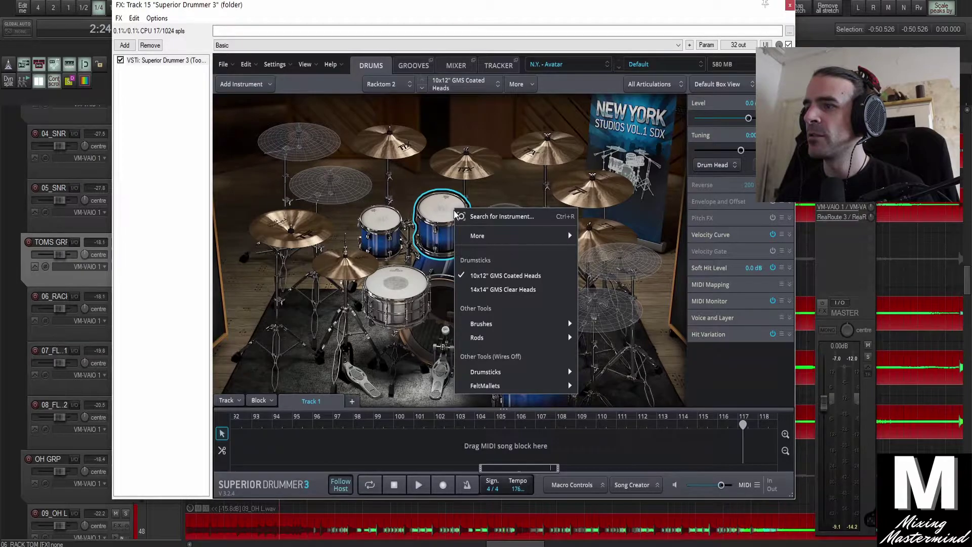
pyautogui.click(435, 213)
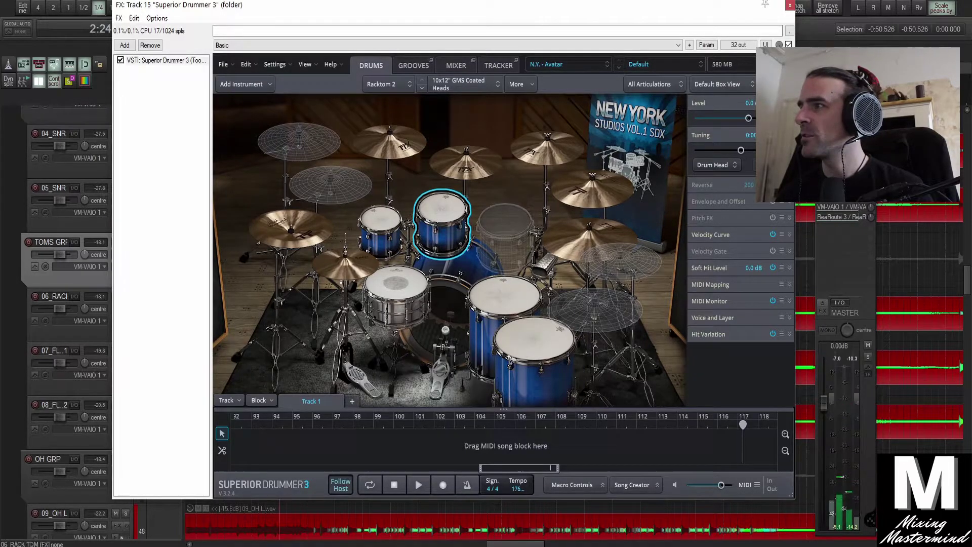
pyautogui.click(789, 285)
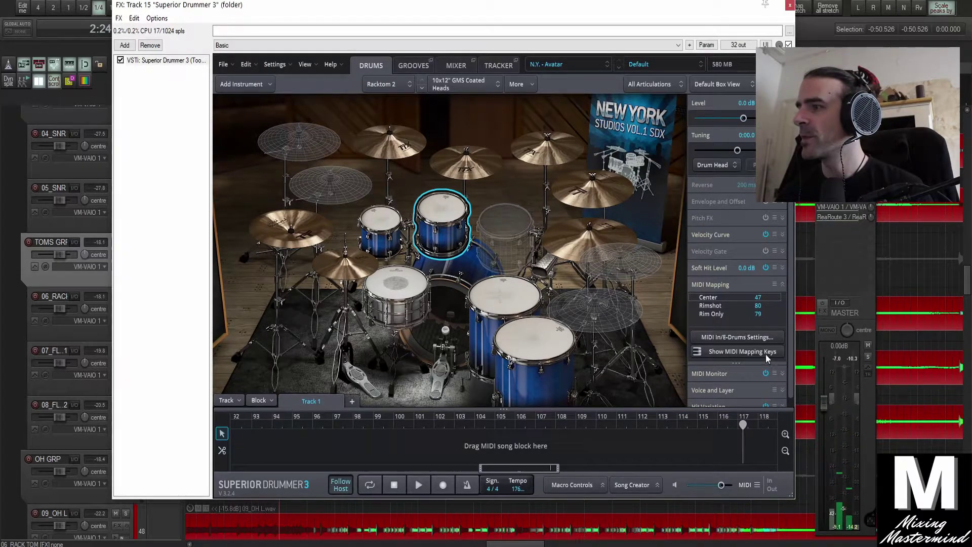
pyautogui.click(739, 336)
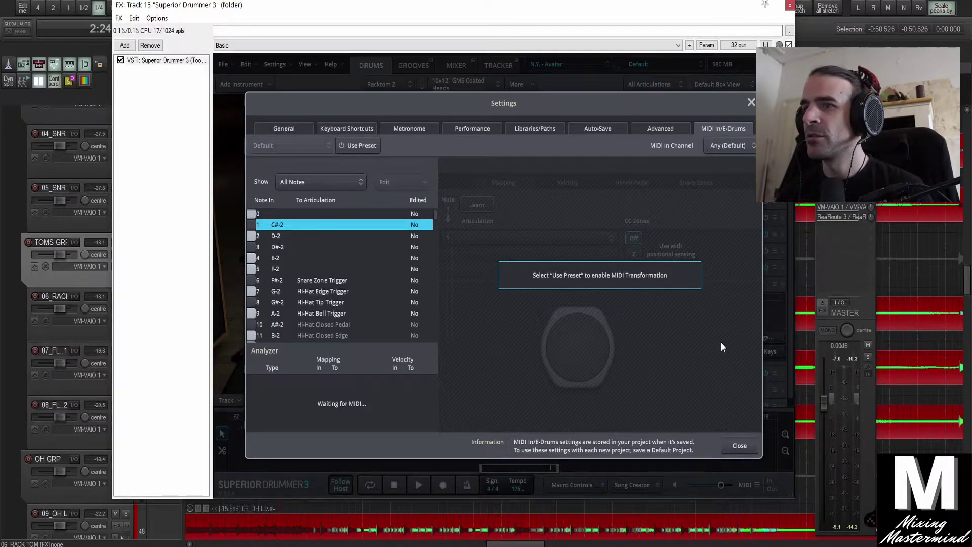
pyautogui.click(739, 445)
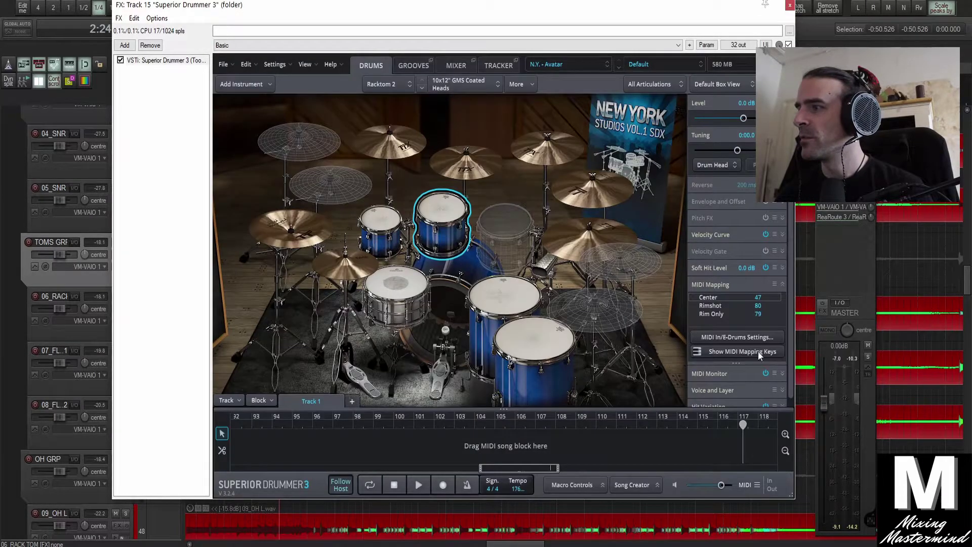
# Audition Racktom 2's rim and center articulations and show the MIDI mapping keys to check the tom assignments.
pyautogui.click(713, 315)
pyautogui.click(714, 297)
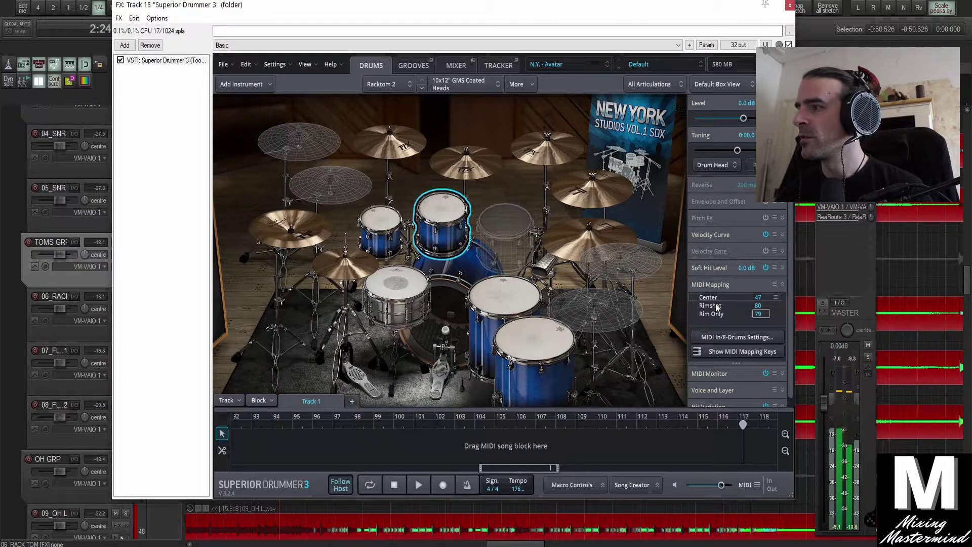
pyautogui.click(731, 351)
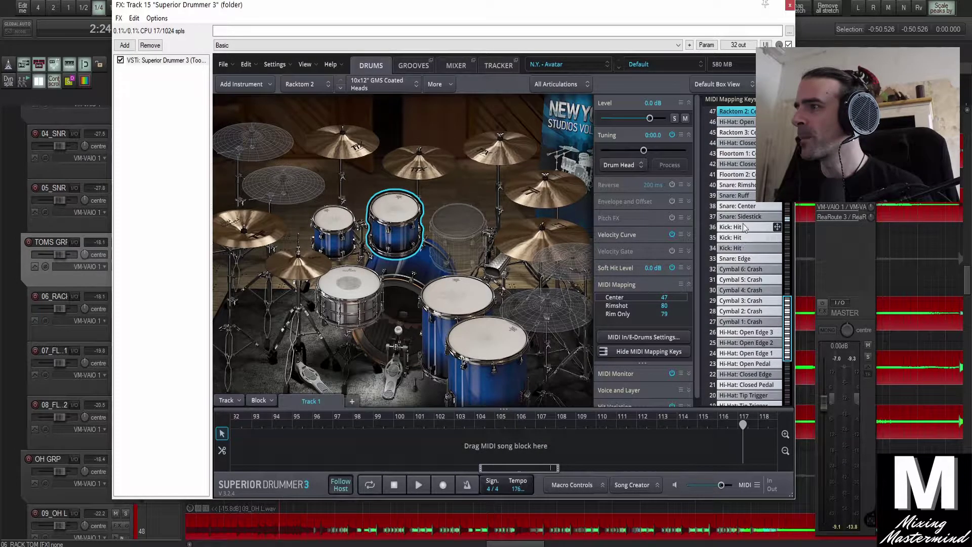
pyautogui.scroll(3, 741, 227)
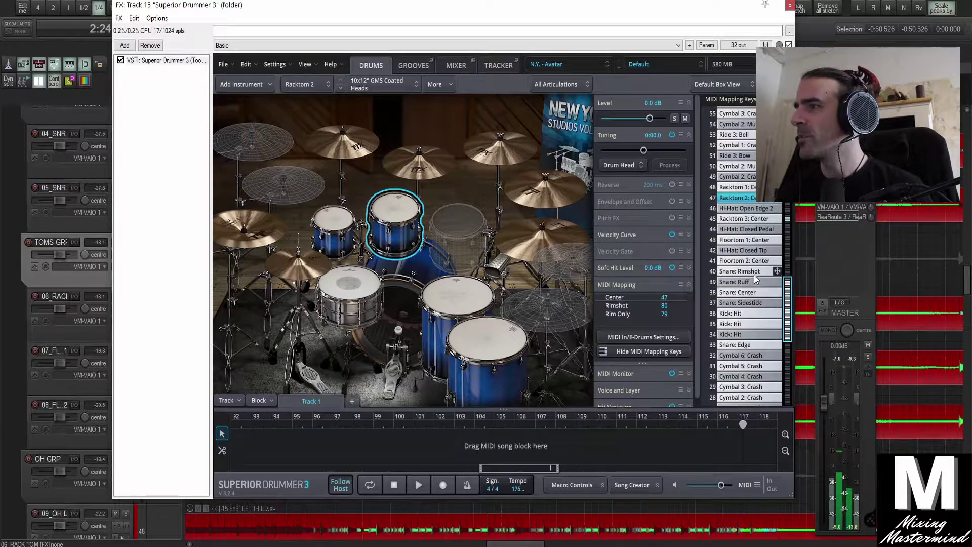
# Close the Superior Drummer window and move the RACK TOM MIDI notes up from F2 to A2.
pyautogui.moveTo(690, 5); pyautogui.dragTo(843, 12)
pyautogui.click(940, 12)
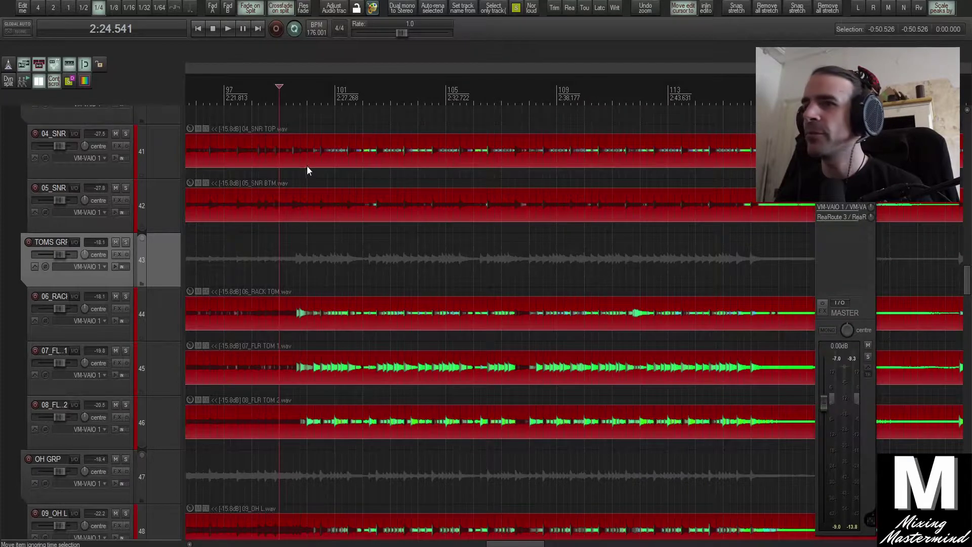
pyautogui.scroll(15, 290, 278)
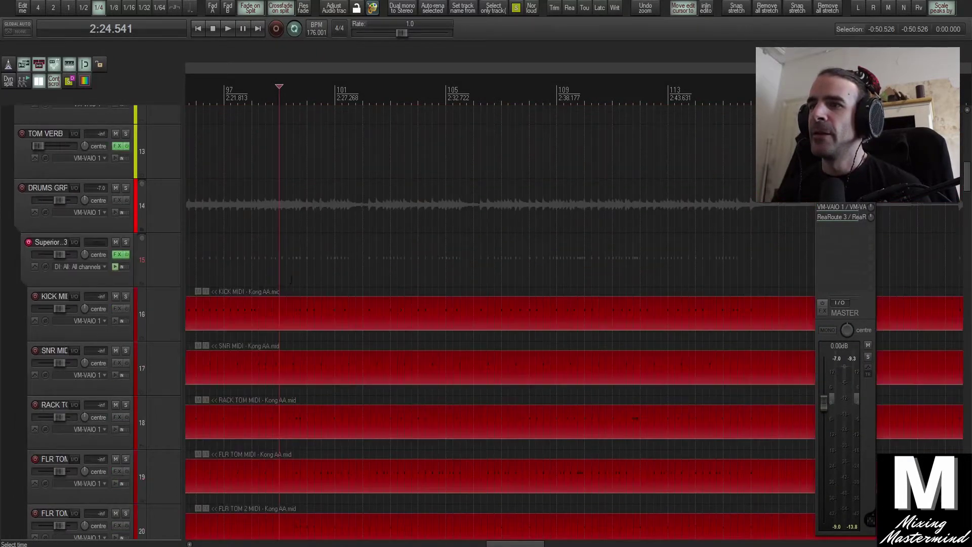
pyautogui.scroll(-3, 290, 278)
pyautogui.doubleClick(310, 269)
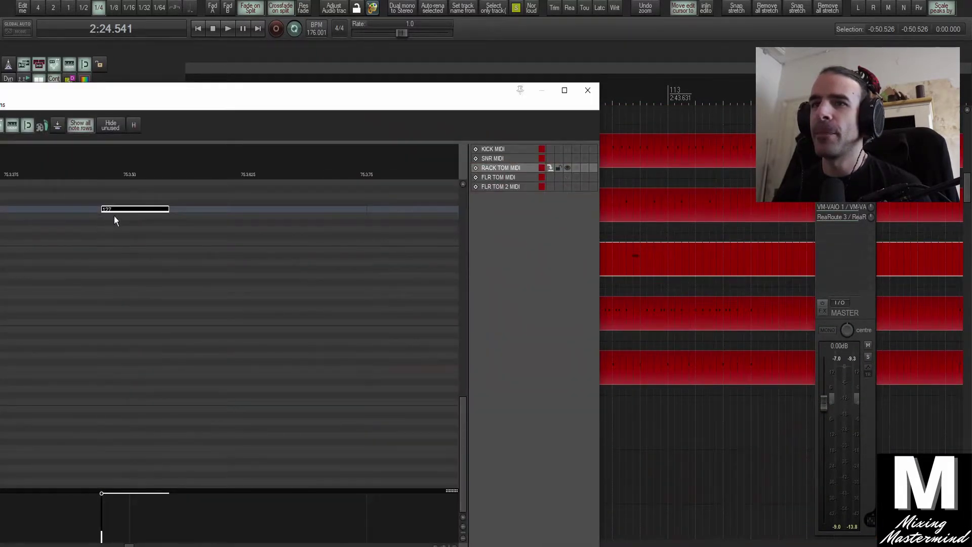
pyautogui.moveTo(215, 86); pyautogui.dragTo(559, 52)
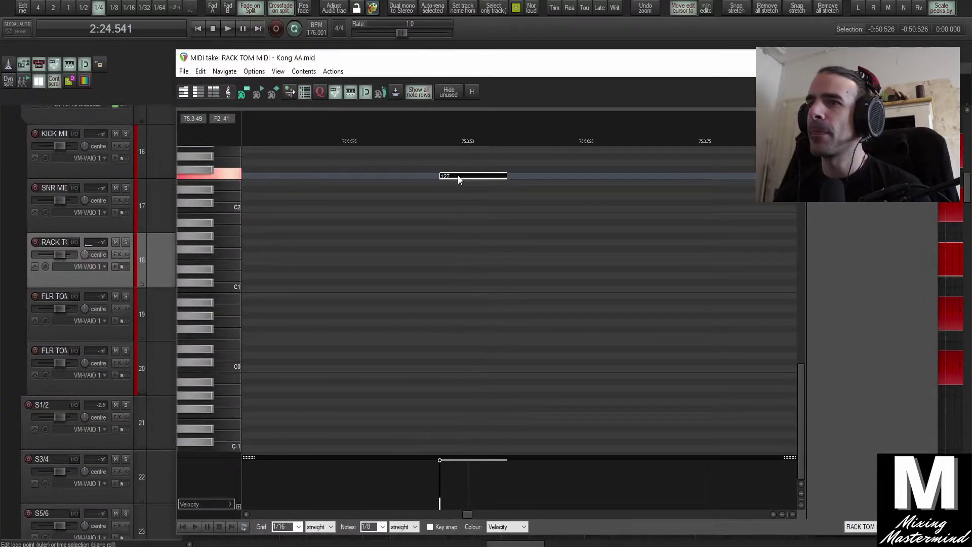
pyautogui.moveTo(464, 174); pyautogui.dragTo(468, 150)
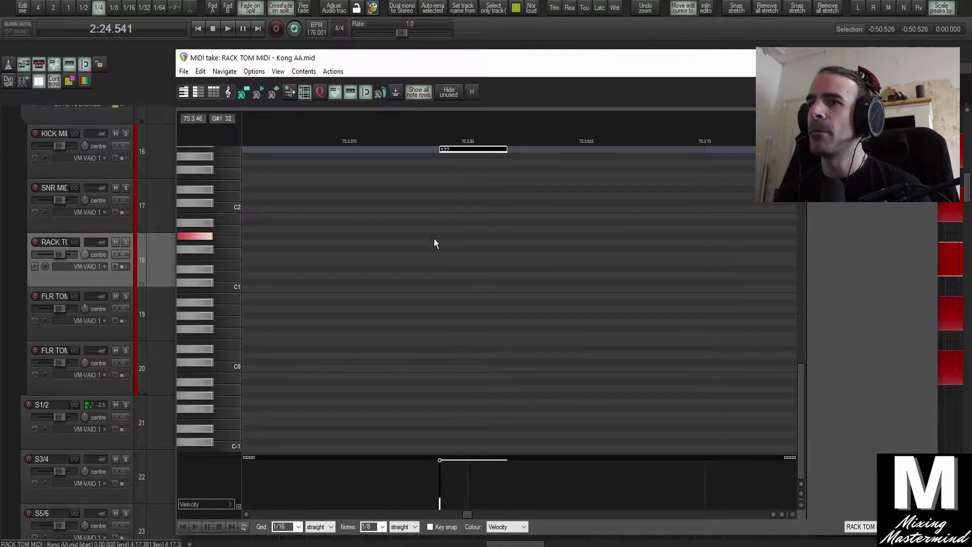
# Check the rack tom notes placed on A2 and close the RACK TOM MIDI editor.
pyautogui.scroll(3, 434, 237)
pyautogui.moveTo(457, 201)
pyautogui.mouseDown()
pyautogui.moveTo(459, 190)
pyautogui.moveTo(459, 201)
pyautogui.mouseUp()
pyautogui.scroll(-3, 460, 202)
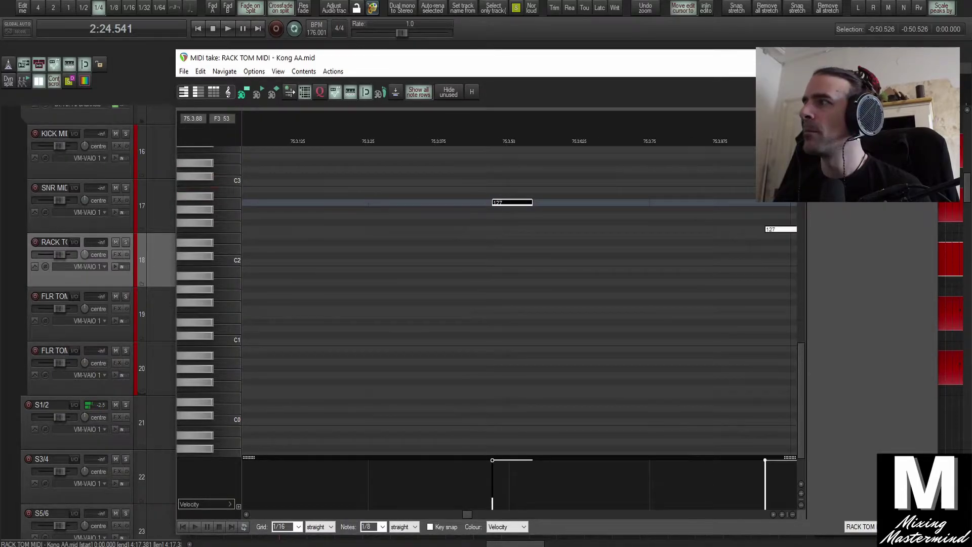
pyautogui.click(795, 57)
# Compare Floortom 1 and Floortom 2 in the Superior Drummer kit and check the center MIDI mapping of each.
pyautogui.scroll(-6, 388, 209)
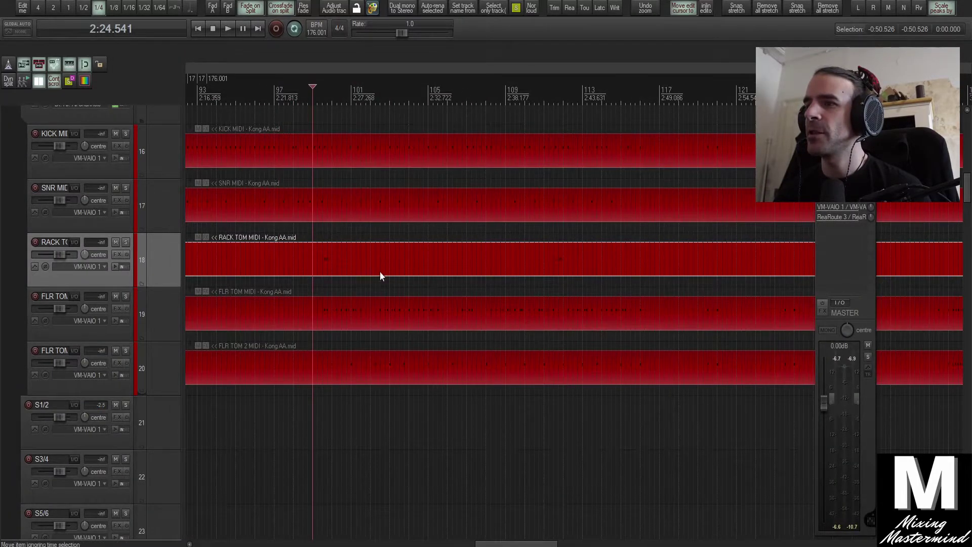
pyautogui.scroll(6, 368, 273)
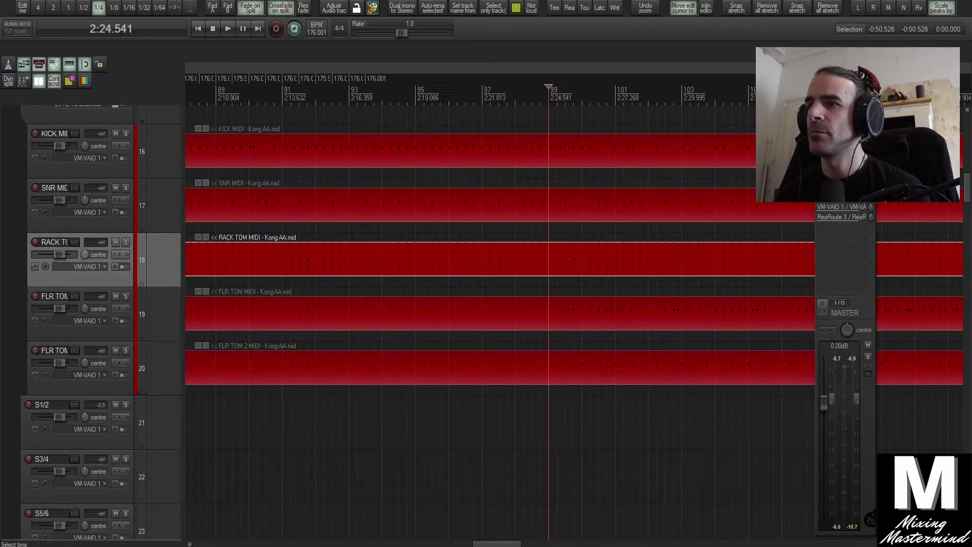
pyautogui.scroll(-3, 248, 314)
pyautogui.click(314, 320)
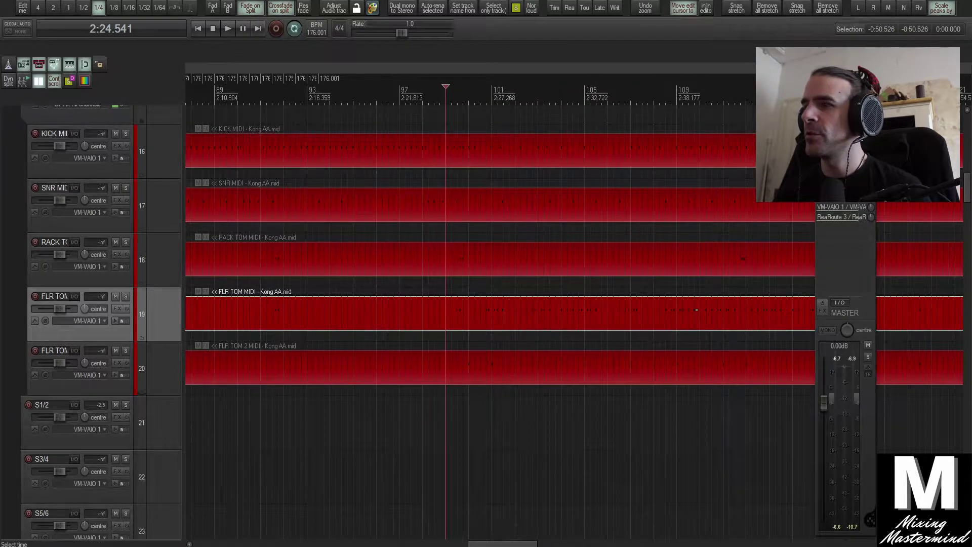
pyautogui.scroll(-1, 365, 323)
pyautogui.scroll(1, 123, 212)
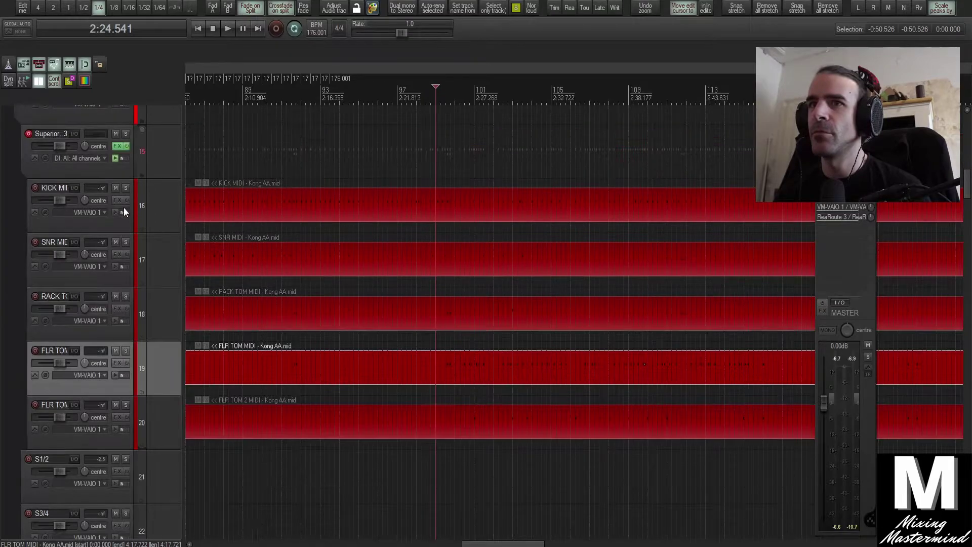
pyautogui.click(118, 146)
pyautogui.click(623, 303)
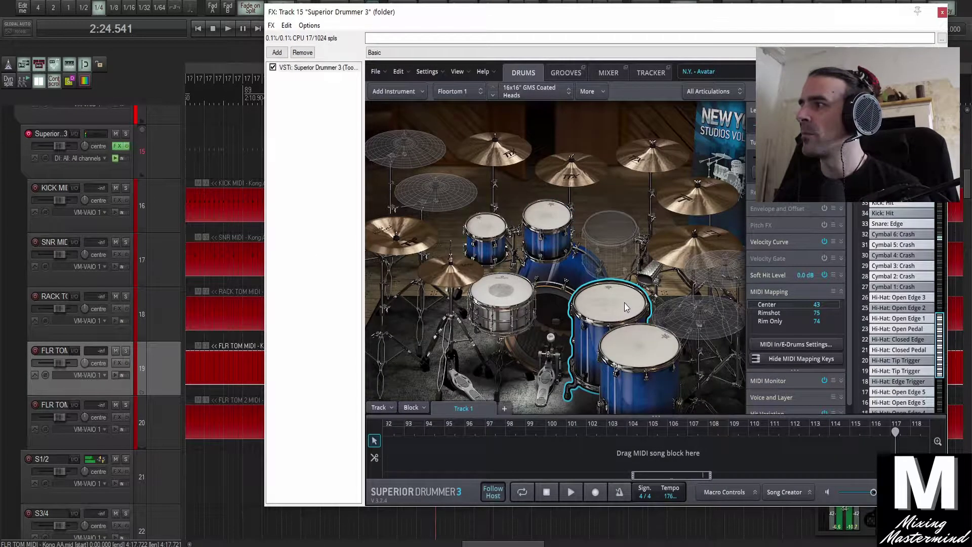
pyautogui.click(642, 345)
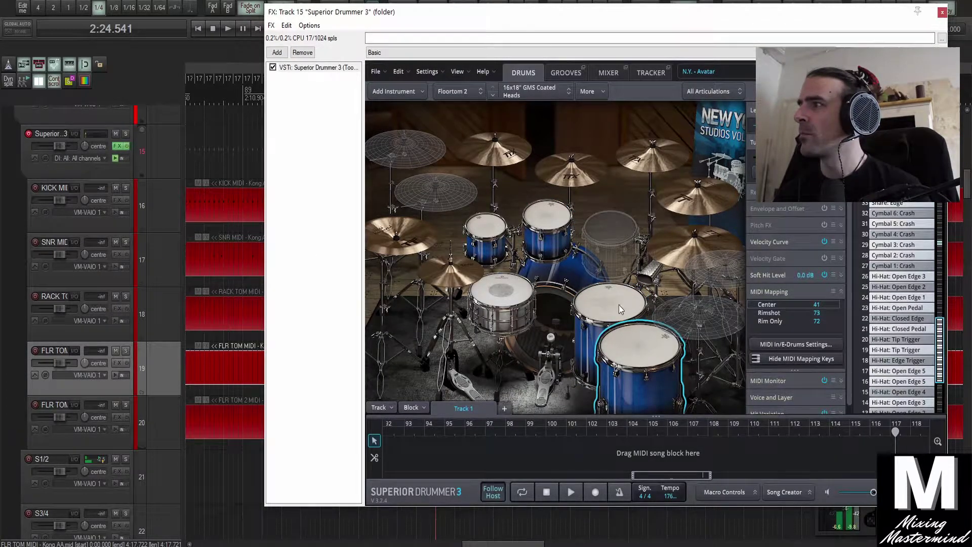
pyautogui.click(624, 336)
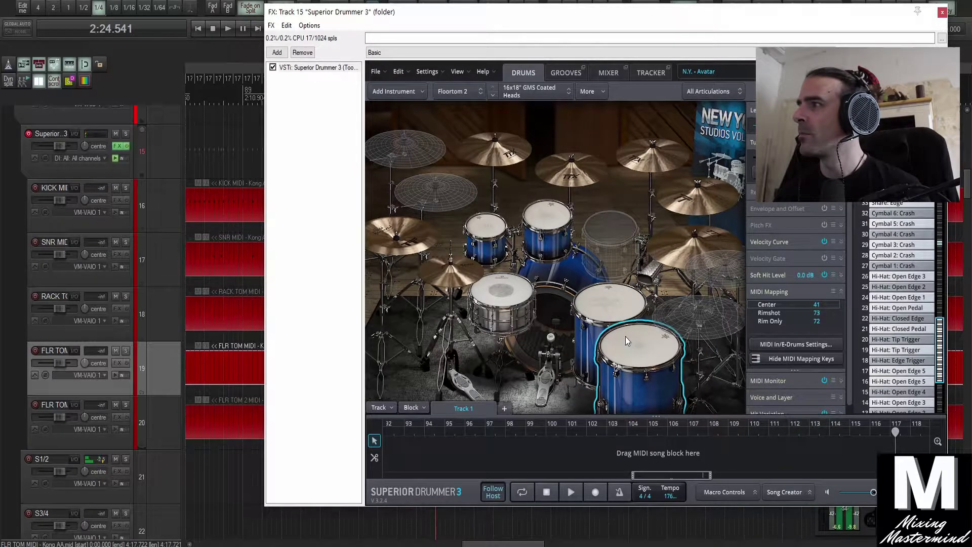
pyautogui.click(610, 303)
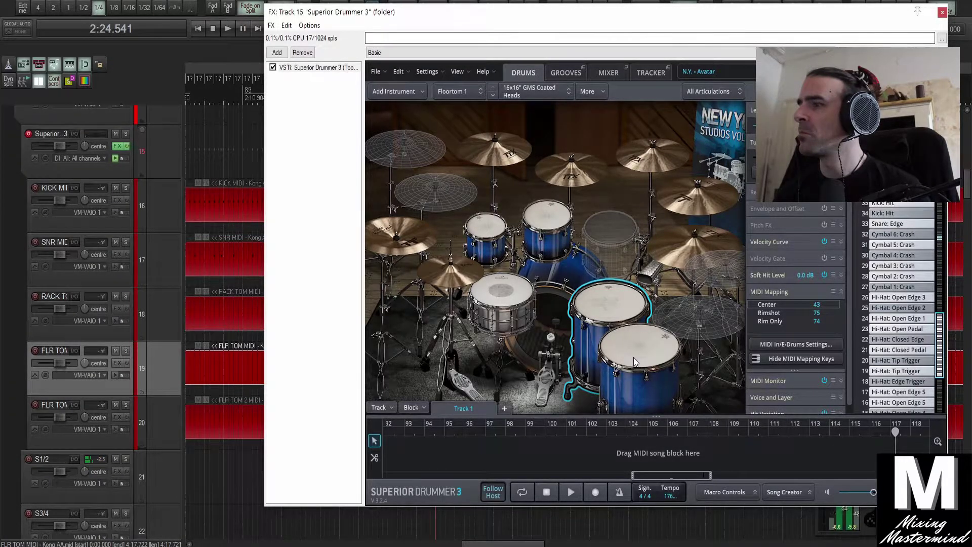
pyautogui.click(941, 13)
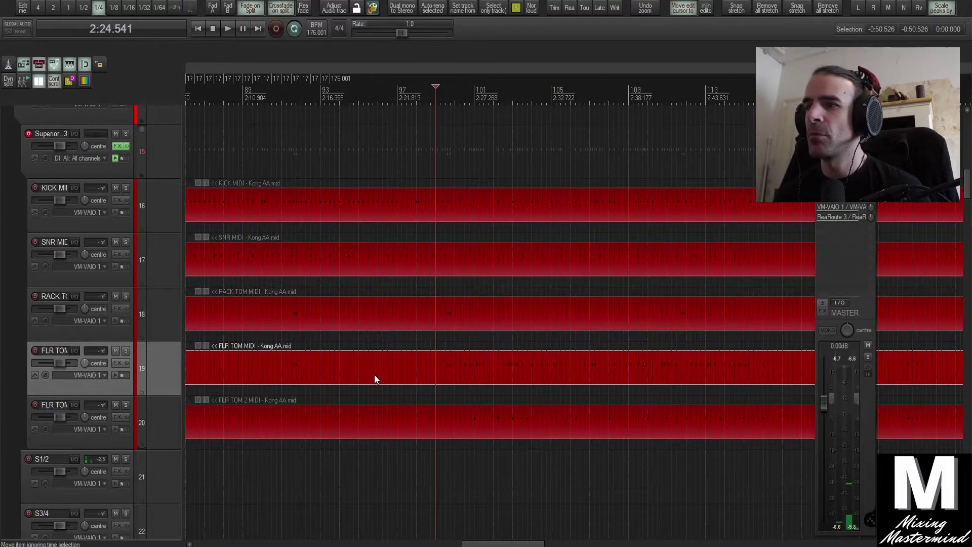
# Move all FLR TOM MIDI notes up to G2 to match Floortom 1's center mapping, and close the MIDI editor.
pyautogui.doubleClick(446, 369)
pyautogui.scroll(8, 375, 292)
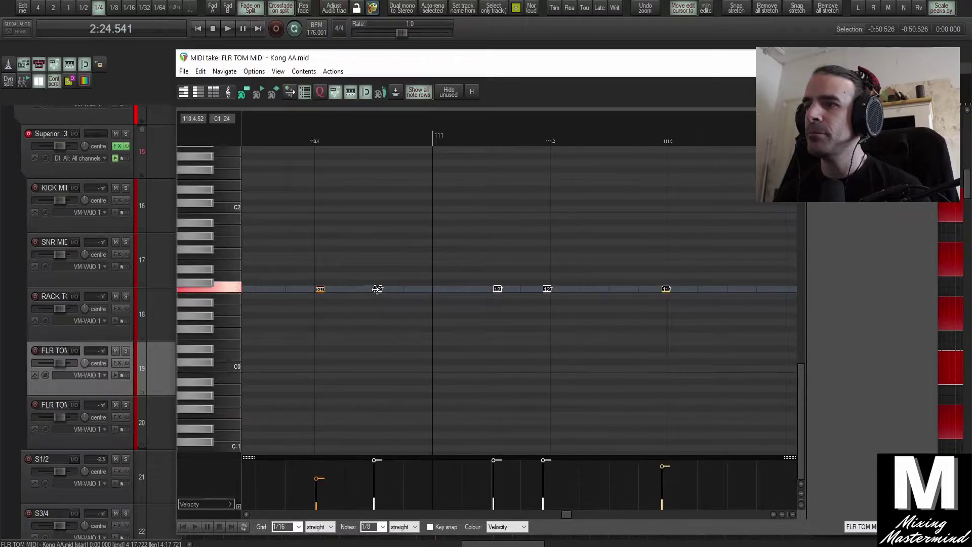
pyautogui.moveTo(378, 289); pyautogui.dragTo(382, 166)
pyautogui.click(795, 58)
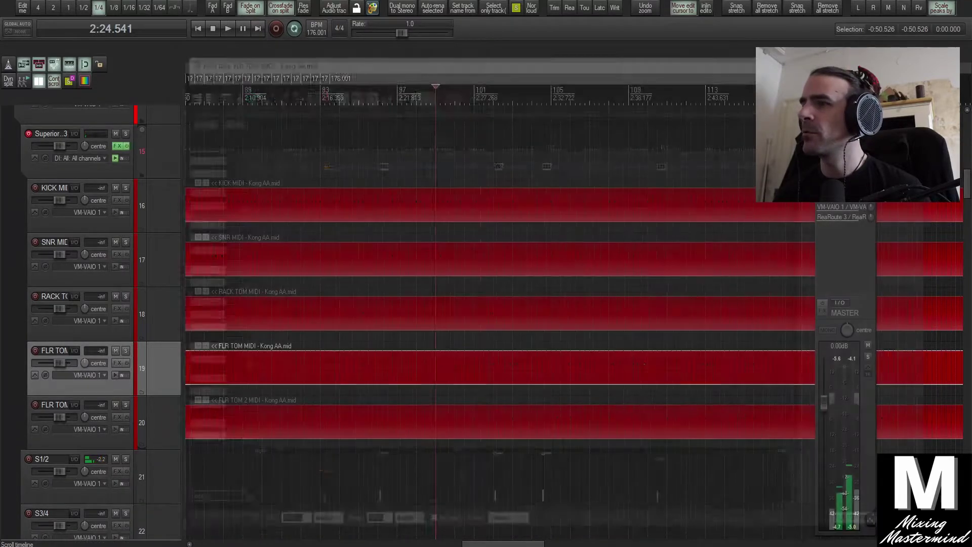
# Move all FLR TOM 2 MIDI notes up to F2 to match Floortom 2's center mapping, and close the MIDI editor.
pyautogui.scroll(-4, 551, 384)
pyautogui.doubleClick(521, 417)
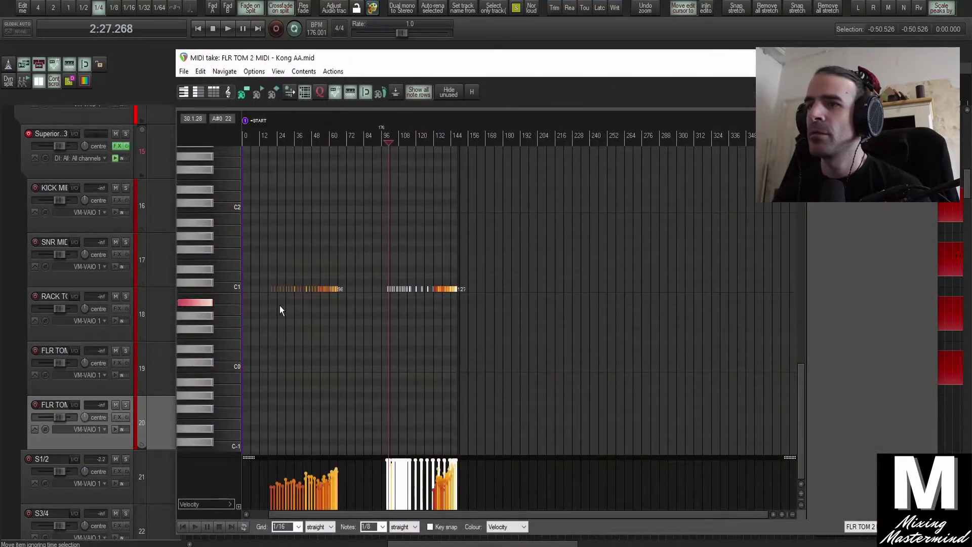
pyautogui.click(223, 287)
pyautogui.scroll(6, 266, 297)
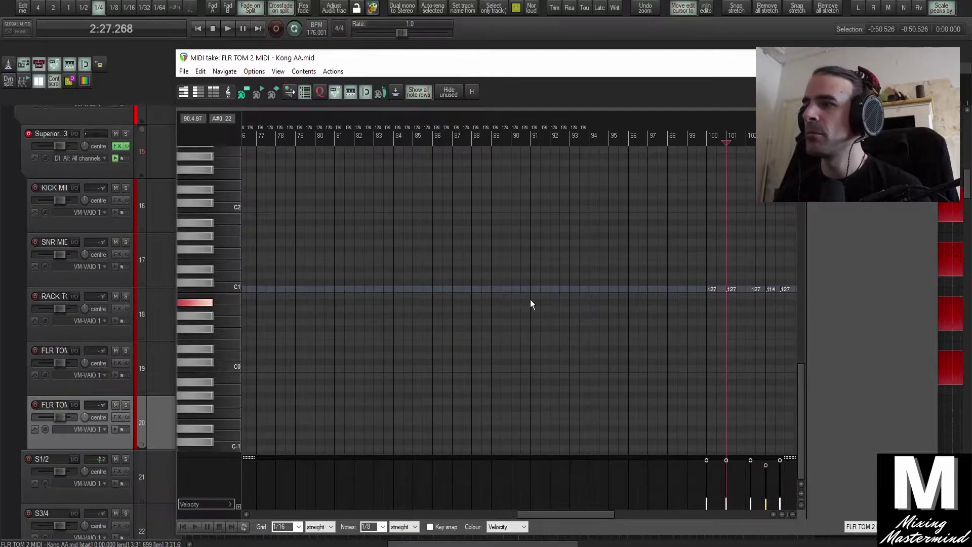
pyautogui.hscroll(4, 721, 297)
pyautogui.scroll(8, 568, 290)
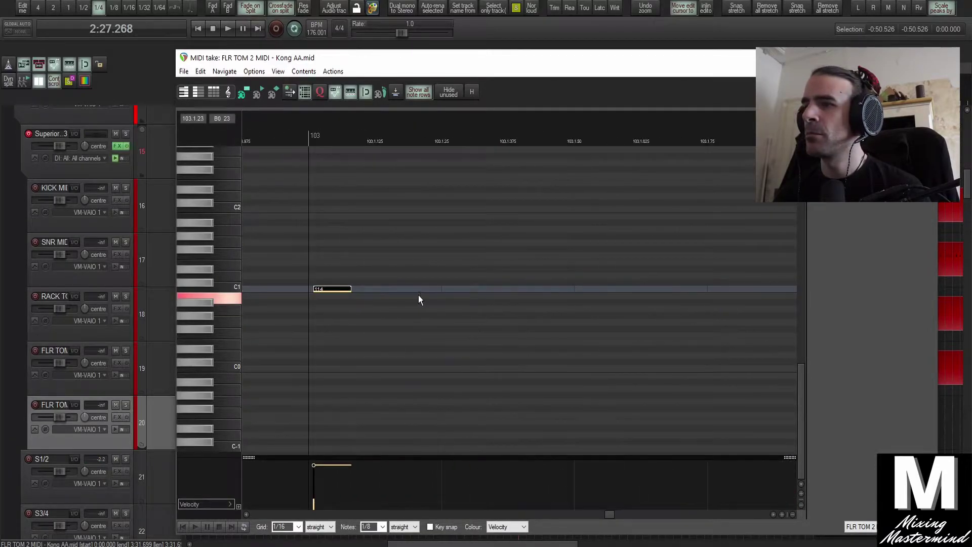
pyautogui.moveTo(343, 288); pyautogui.dragTo(349, 175)
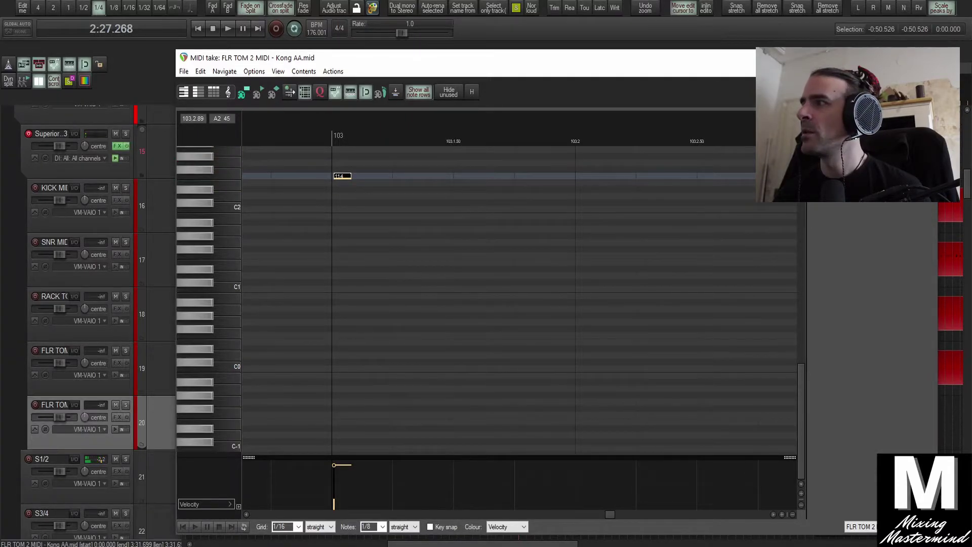
pyautogui.press('Escape')
# Solo the Superior Drummer 3 folder track and start playback from about 1:40.
pyautogui.scroll(-7, 305, 326)
pyautogui.scroll(6, 241, 356)
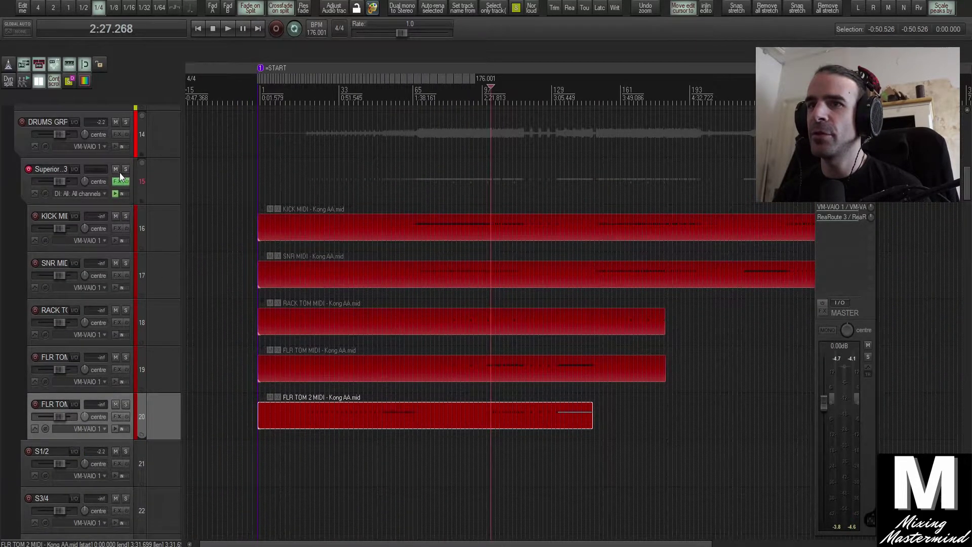
pyautogui.click(126, 170)
pyautogui.scroll(3, 324, 223)
pyautogui.click(470, 191)
pyautogui.scroll(1, 474, 284)
pyautogui.press('space')
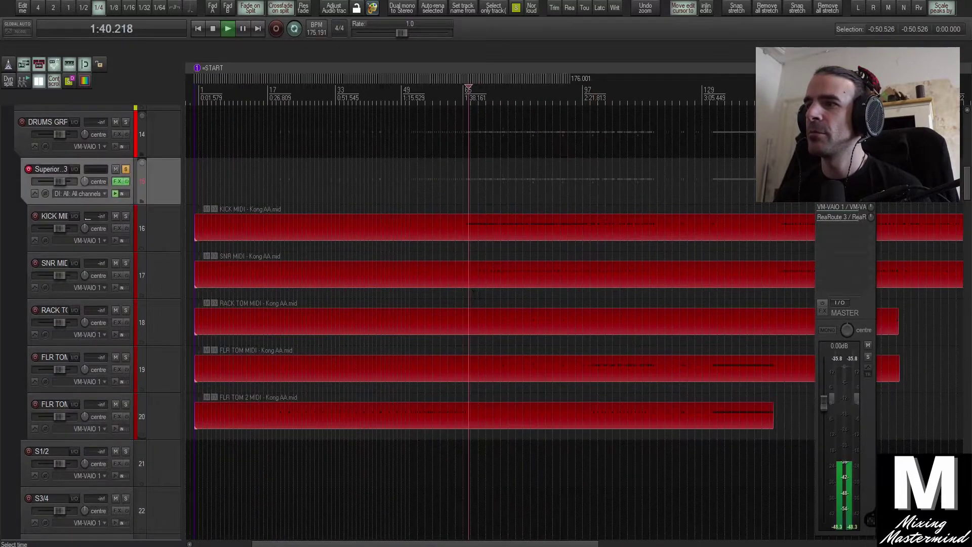
# Listen to the remapped drums while looking over the kick, snare and tom MIDI items, and stop playback.
pyautogui.scroll(7, 476, 291)
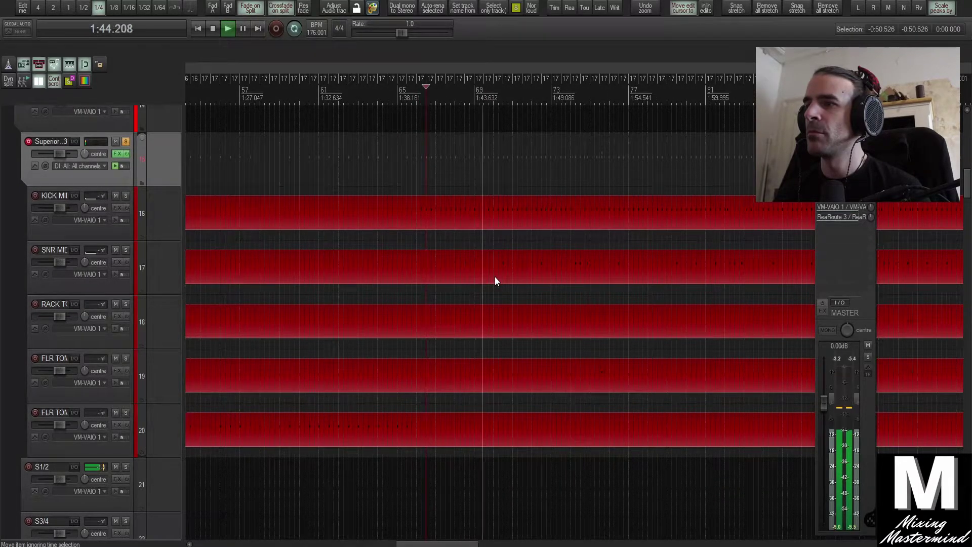
pyautogui.scroll(-3, 495, 282)
pyautogui.scroll(-2, 495, 281)
pyautogui.scroll(-3, 496, 280)
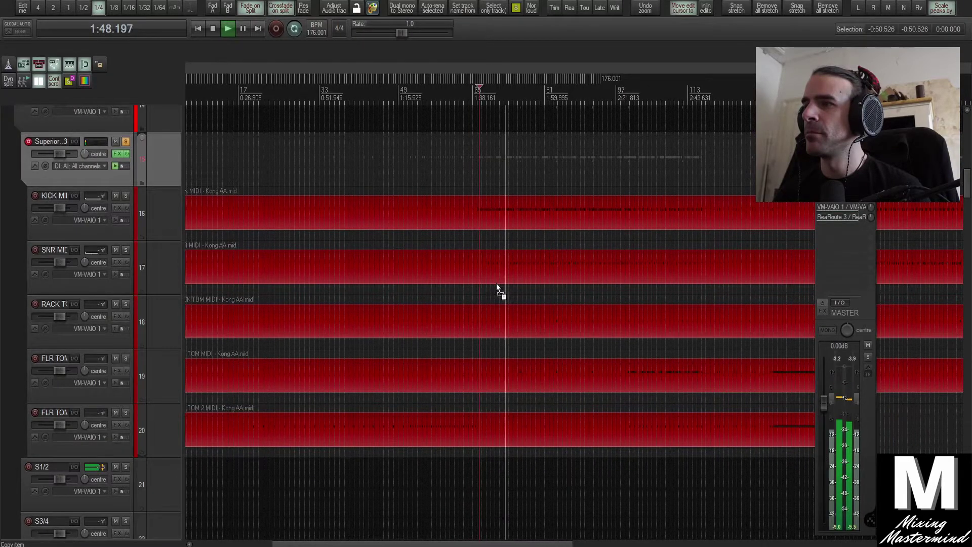
pyautogui.hscroll(3, 496, 282)
pyautogui.scroll(2, 496, 282)
pyautogui.hscroll(-3, 496, 282)
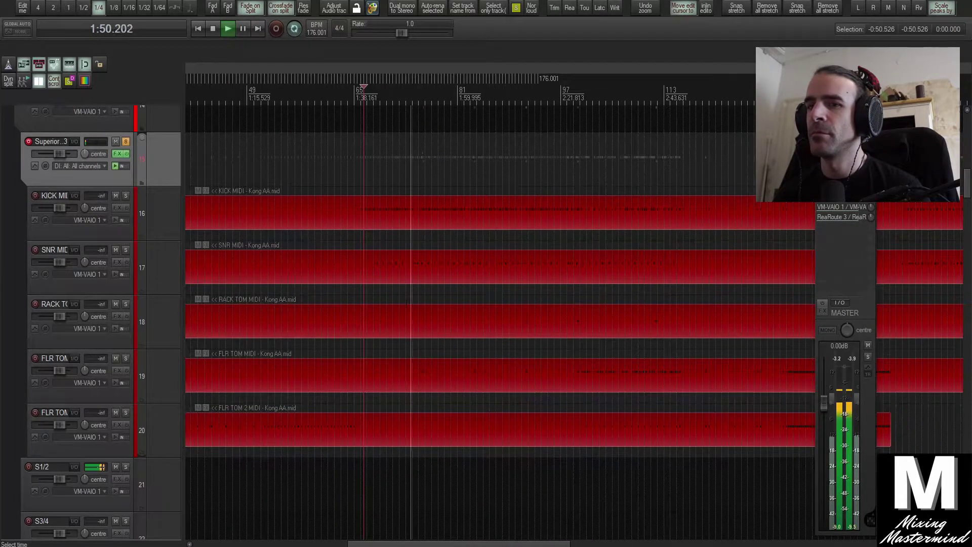
pyautogui.scroll(-3, 407, 302)
pyautogui.scroll(-1, 407, 302)
pyautogui.scroll(1, 407, 302)
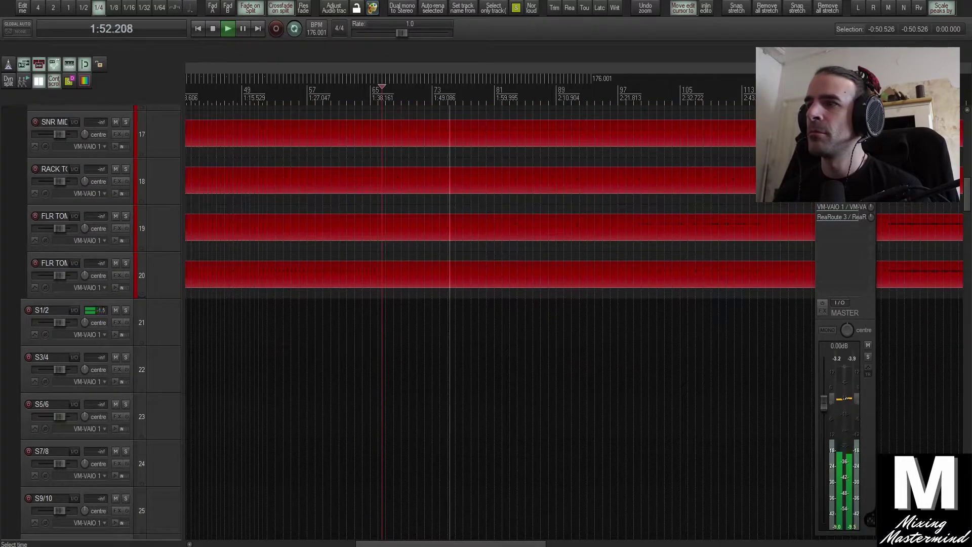
pyautogui.scroll(2, 299, 315)
pyautogui.scroll(-1, 299, 315)
pyautogui.press('space')
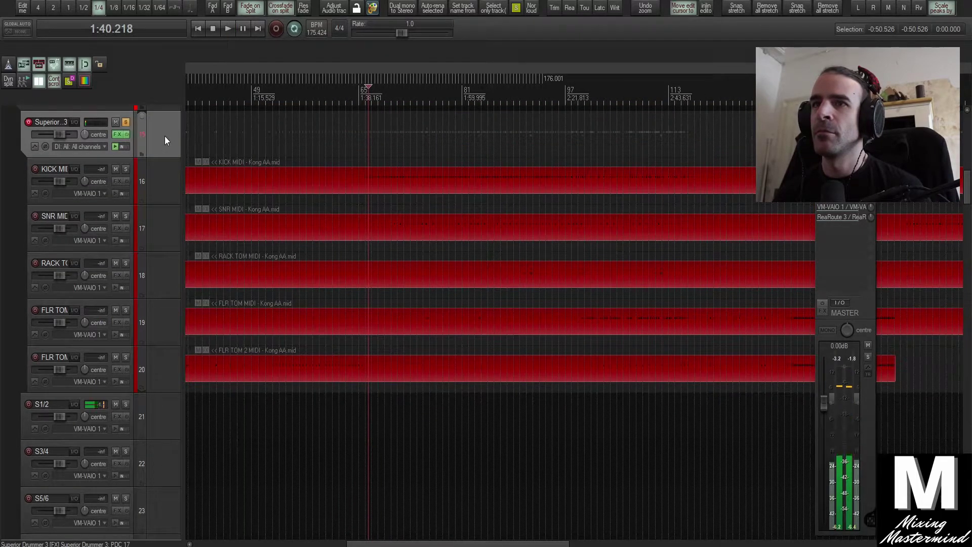
# In Superior Drummer's mixer, route the Kick In, Kick Out and Kick Sub channels to Out 3/4.
pyautogui.click(117, 134)
pyautogui.scroll(-1, 154, 389)
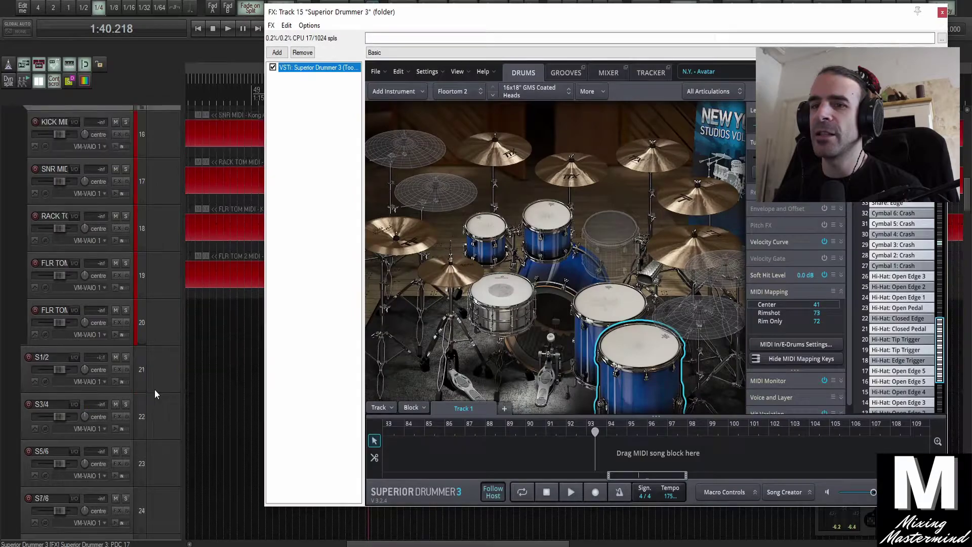
pyautogui.scroll(-2, 159, 263)
pyautogui.click(602, 72)
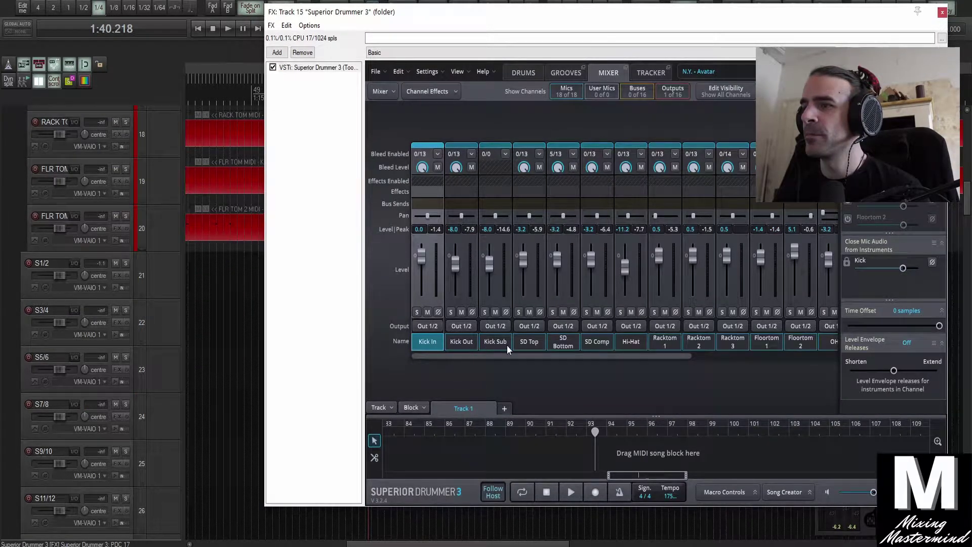
pyautogui.keyDown('shift'); pyautogui.click(501, 342); pyautogui.keyUp('shift')
pyautogui.click(430, 326)
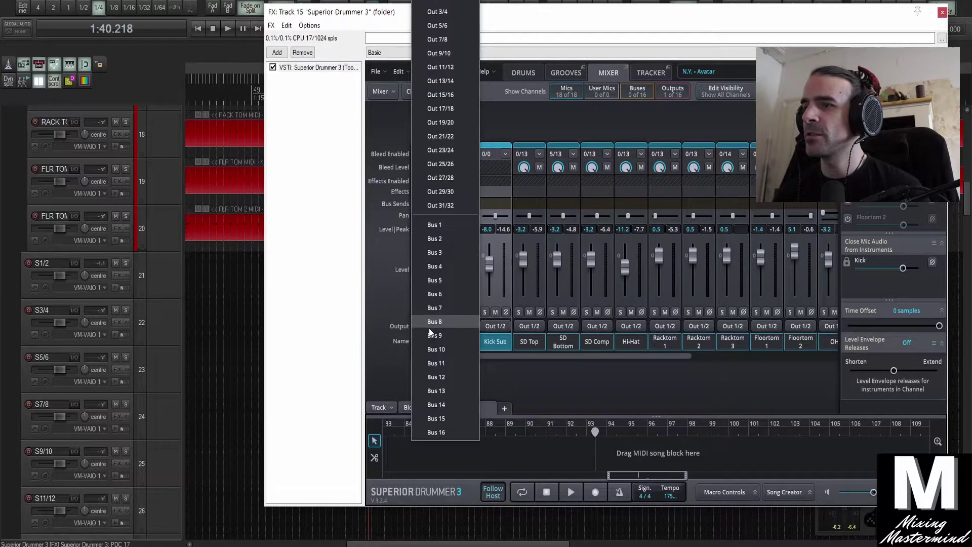
pyautogui.click(448, 12)
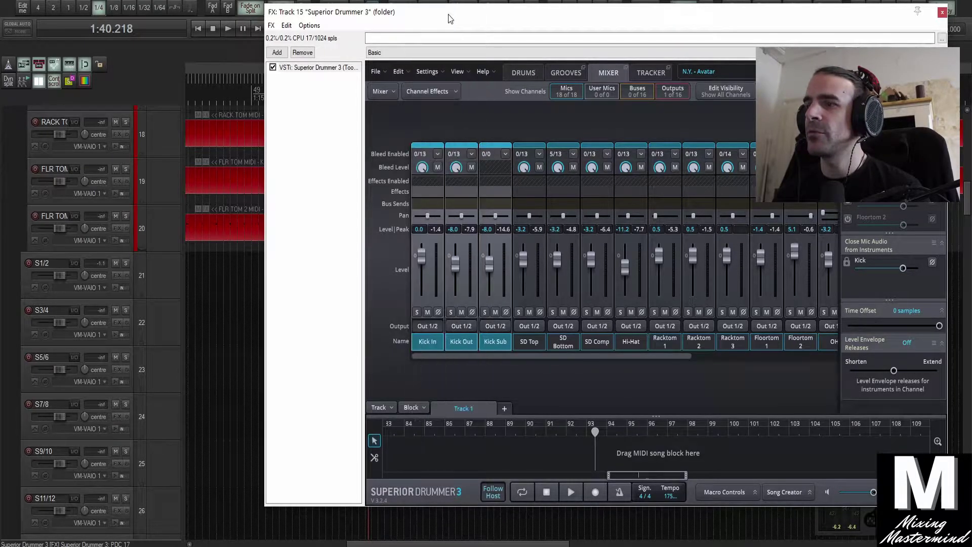
# Route the SD Top, SD Bottom and SD Comp channels to Out 5/6.
pyautogui.keyDown('shift'); pyautogui.click(600, 342); pyautogui.keyUp('shift')
pyautogui.click(594, 324)
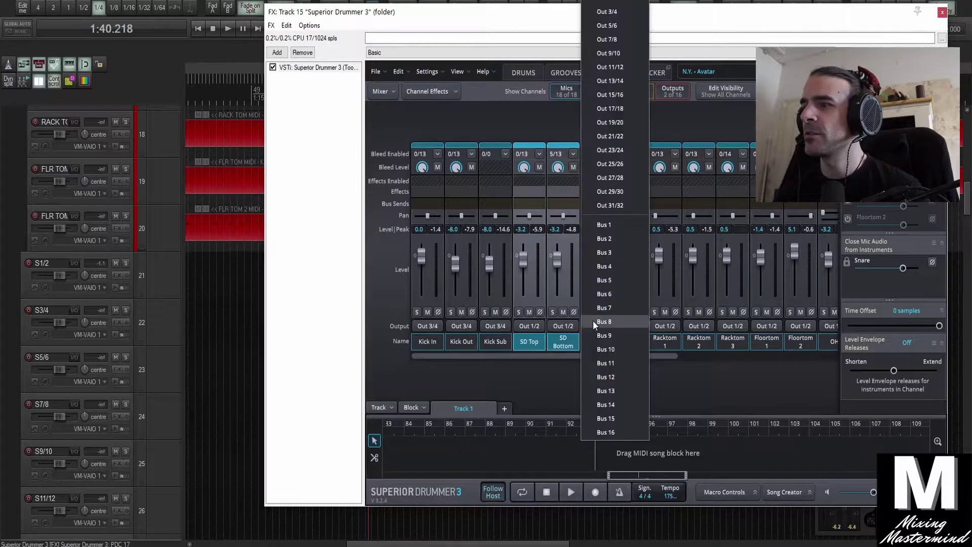
pyautogui.click(610, 25)
# Route the Racktom 1, 2 and 3 and Floortom 1 and 2 channels to Out 7/8.
pyautogui.moveTo(619, 356); pyautogui.dragTo(662, 356)
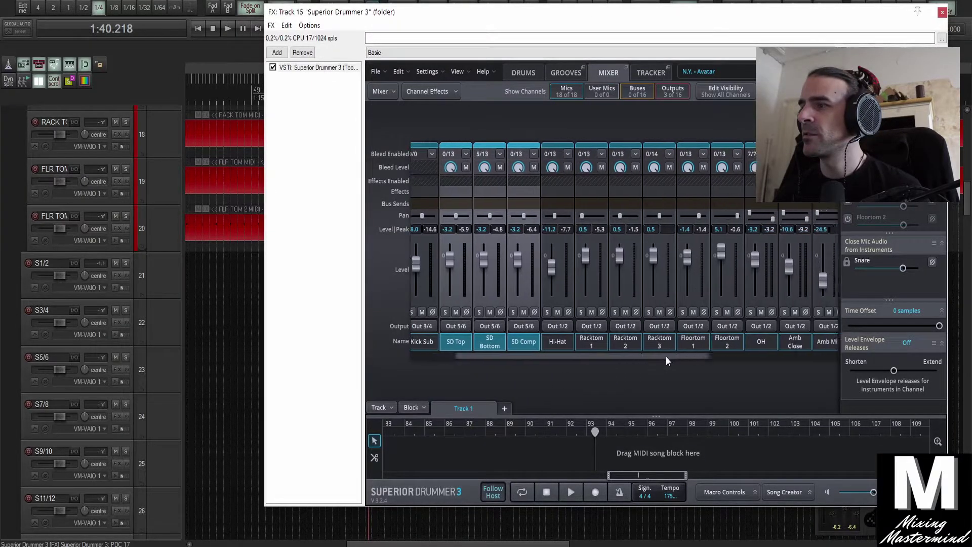
pyautogui.click(588, 347)
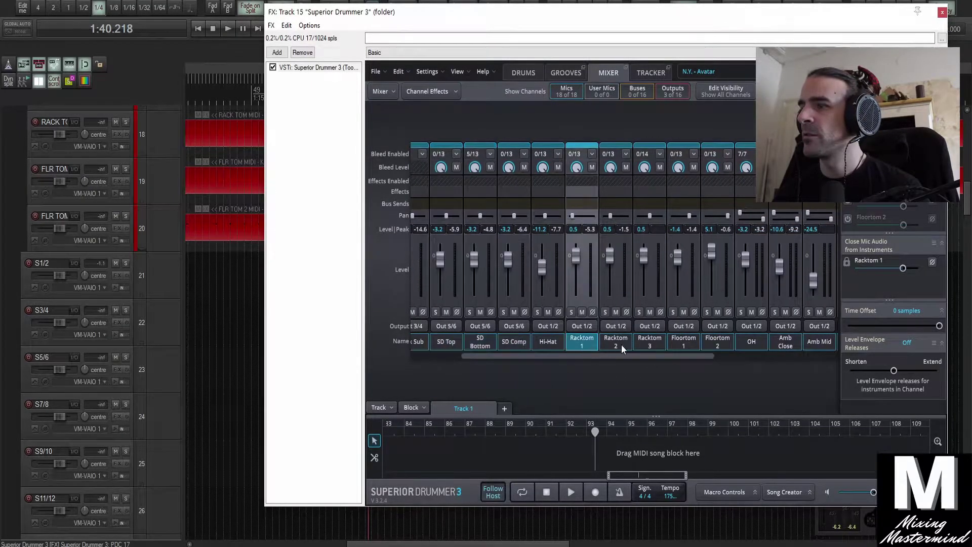
pyautogui.keyDown('shift'); pyautogui.click(703, 346); pyautogui.keyUp('shift')
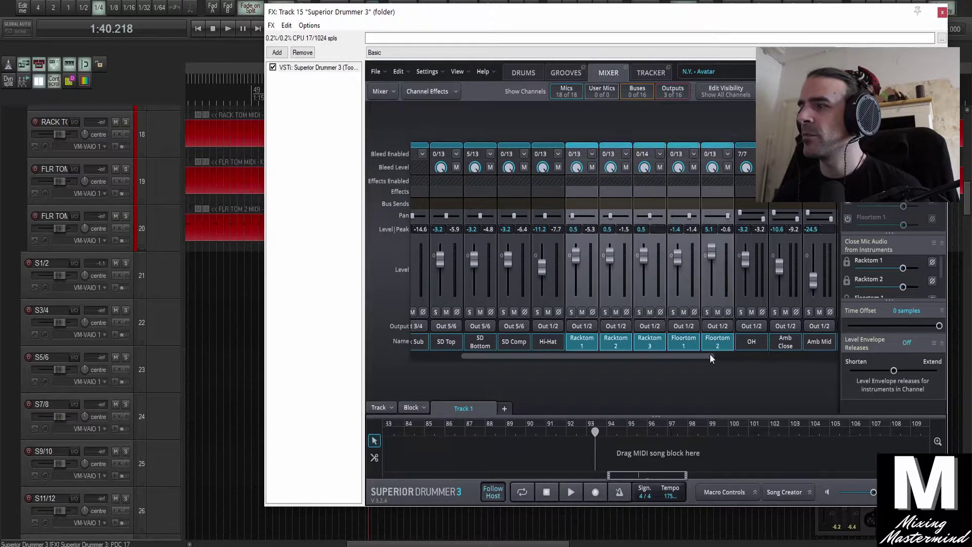
pyautogui.click(720, 327)
pyautogui.click(739, 38)
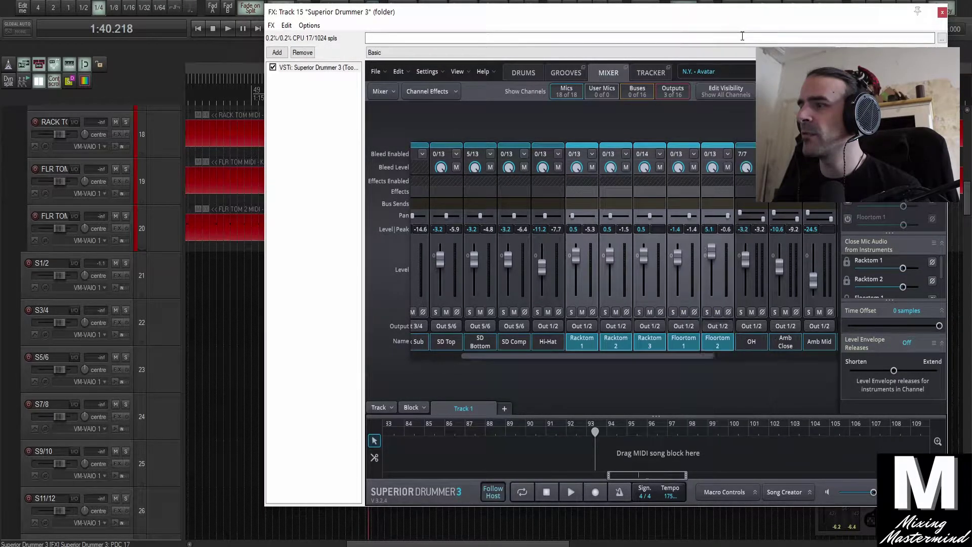
# Route the OH, Amb Close, Amb Mid, Amb Far, Amb Mono and Amb Bullet channels to Out 9/10 and close Superior Drummer.
pyautogui.moveTo(680, 352); pyautogui.dragTo(781, 359)
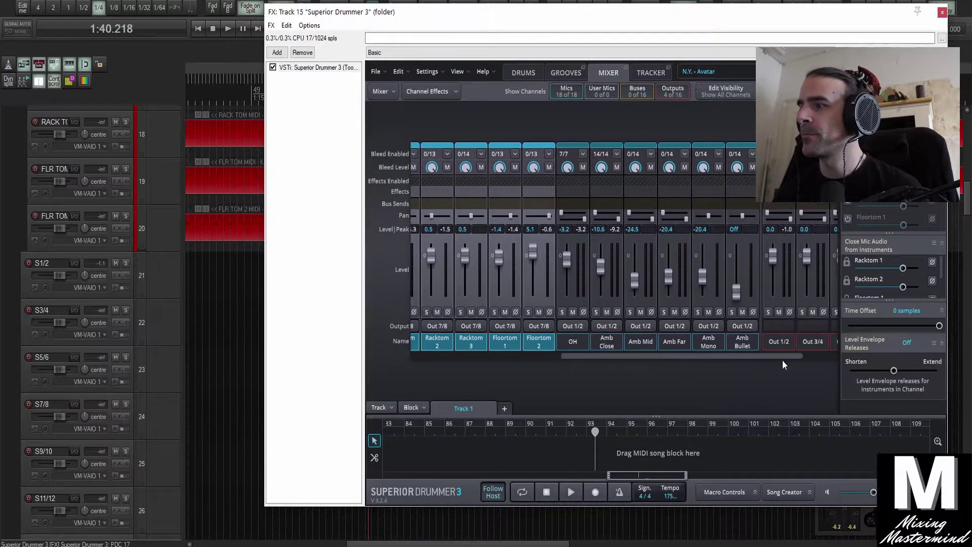
pyautogui.click(577, 341)
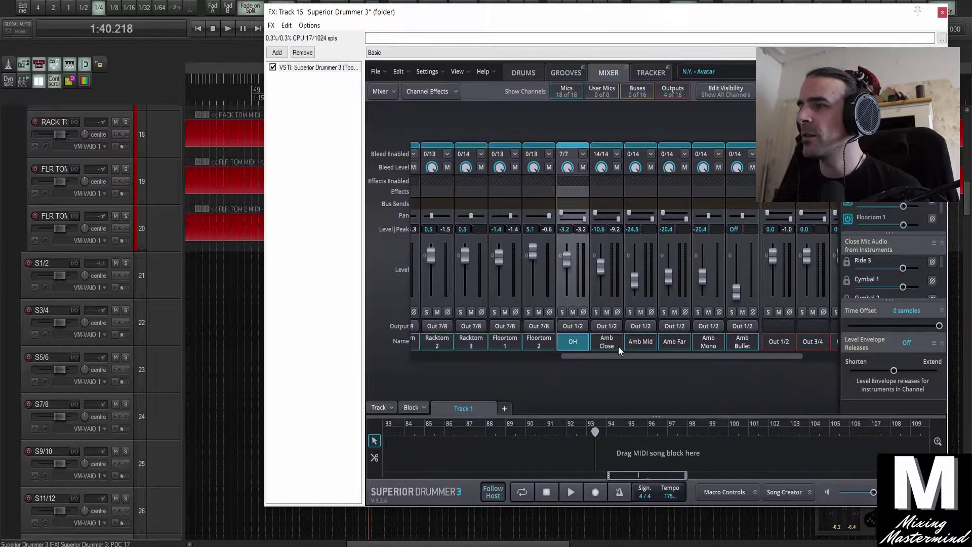
pyautogui.keyDown('shift'); pyautogui.click(742, 341); pyautogui.keyUp('shift')
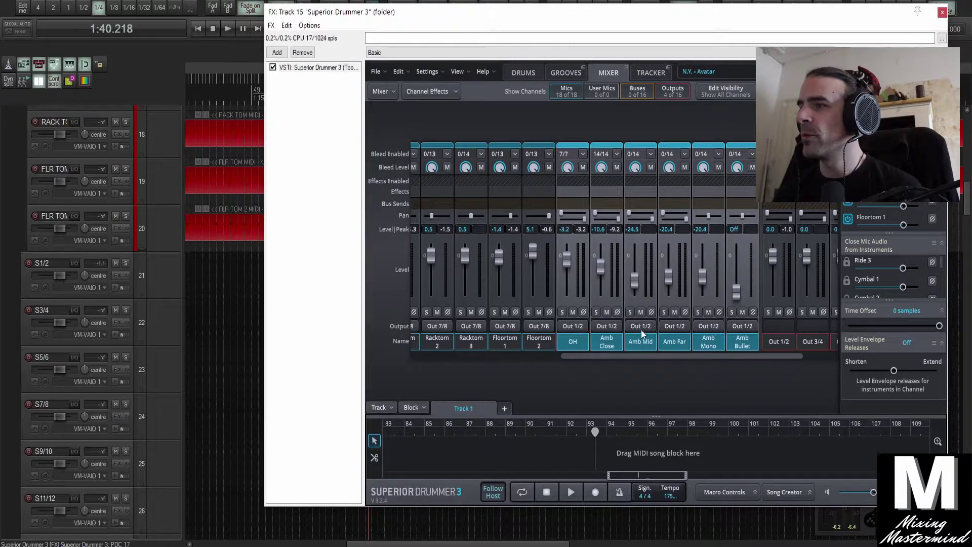
pyautogui.click(581, 327)
pyautogui.click(603, 48)
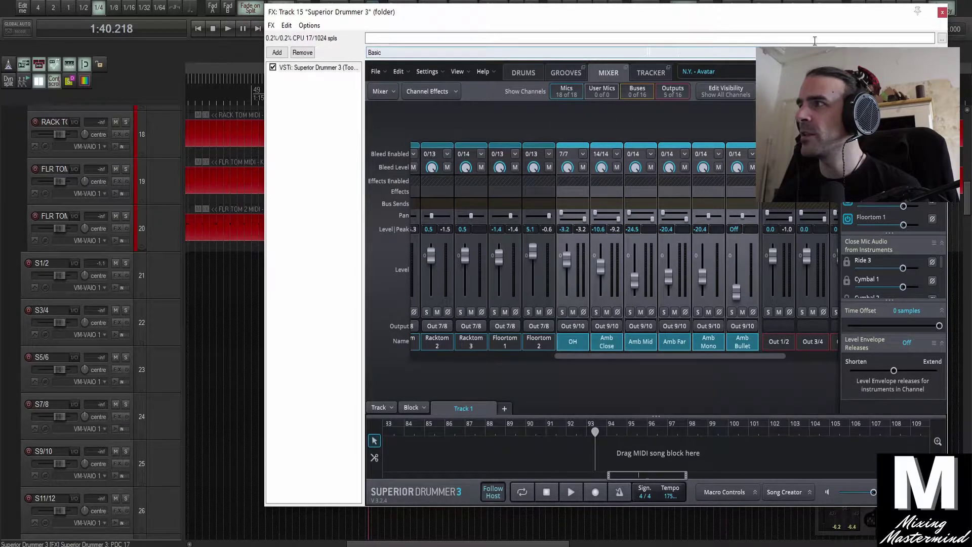
pyautogui.click(943, 12)
# Play the song, check the S3/4 output track in solo, and rename it SD KICK.
pyautogui.press('space')
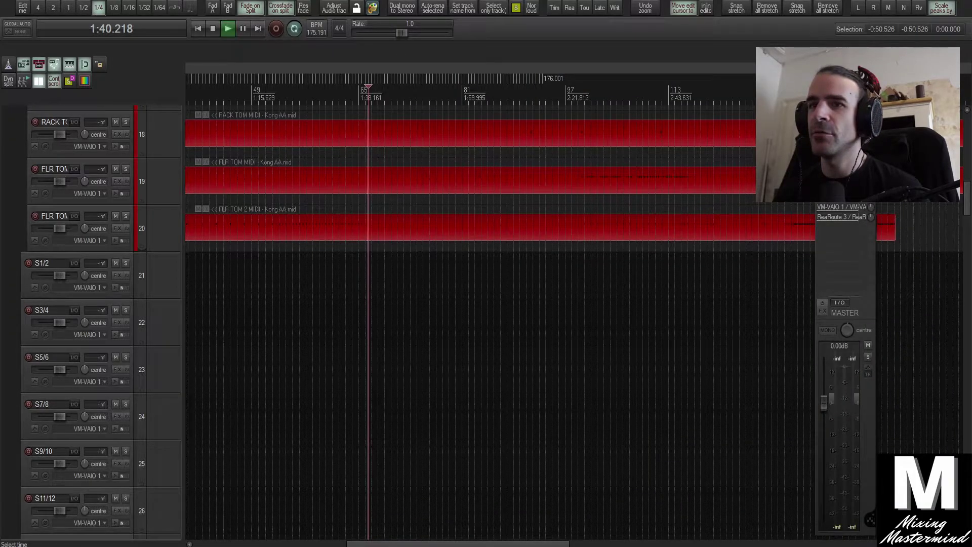
pyautogui.scroll(-2, 122, 291)
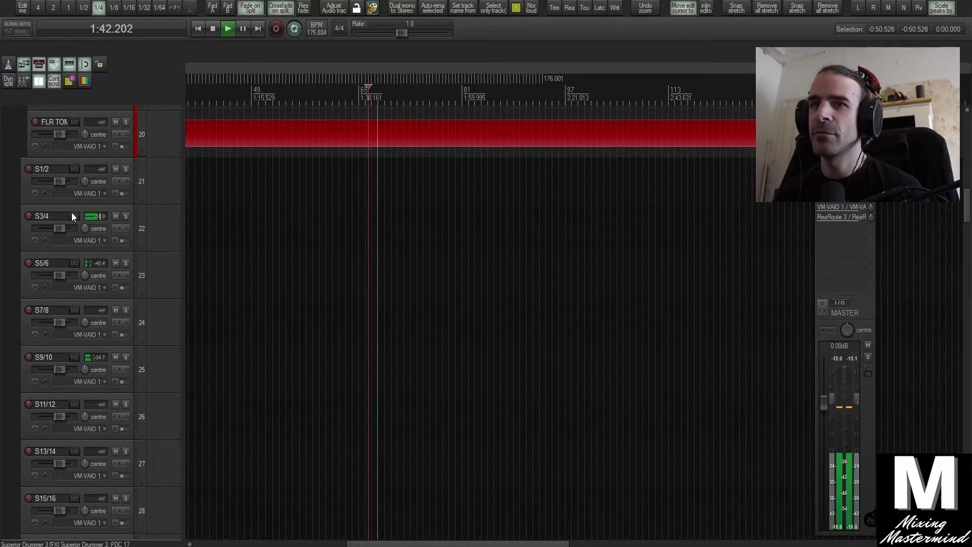
pyautogui.click(122, 217)
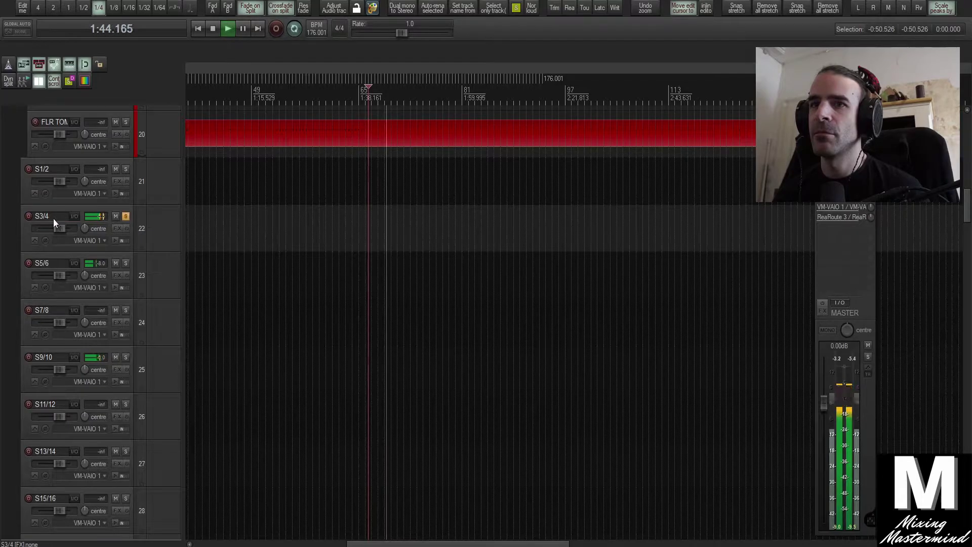
pyautogui.scroll(6, 146, 232)
pyautogui.click(126, 169)
pyautogui.scroll(-4, 152, 338)
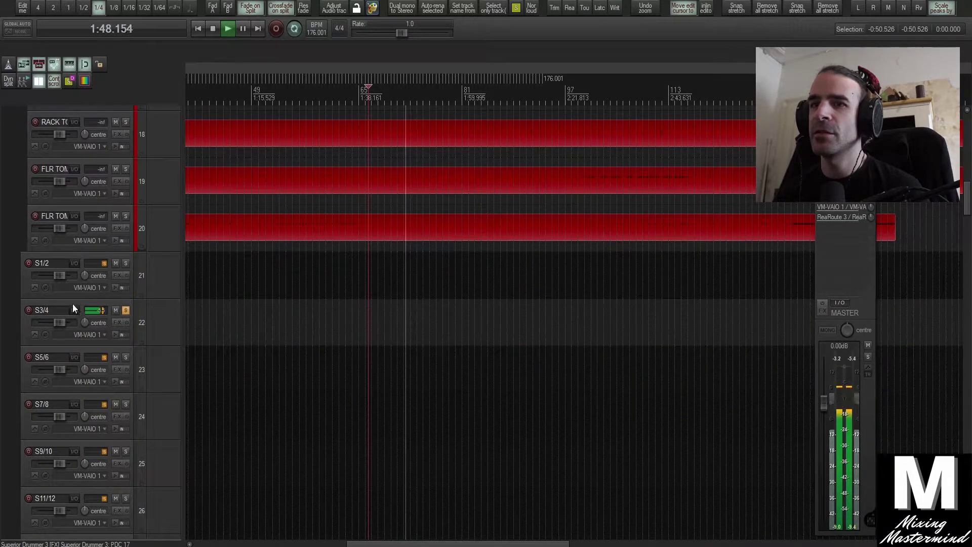
pyautogui.click(53, 310)
pyautogui.doubleClick(54, 310)
pyautogui.write('SD KICK')
pyautogui.press('Return')
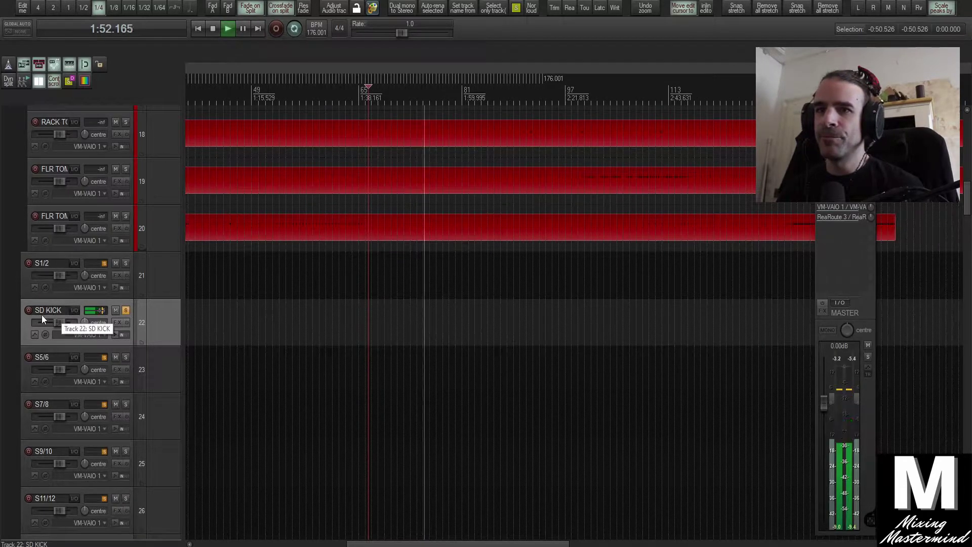
# Rename the S5/6 output track SD SNR.
pyautogui.doubleClick(56, 357)
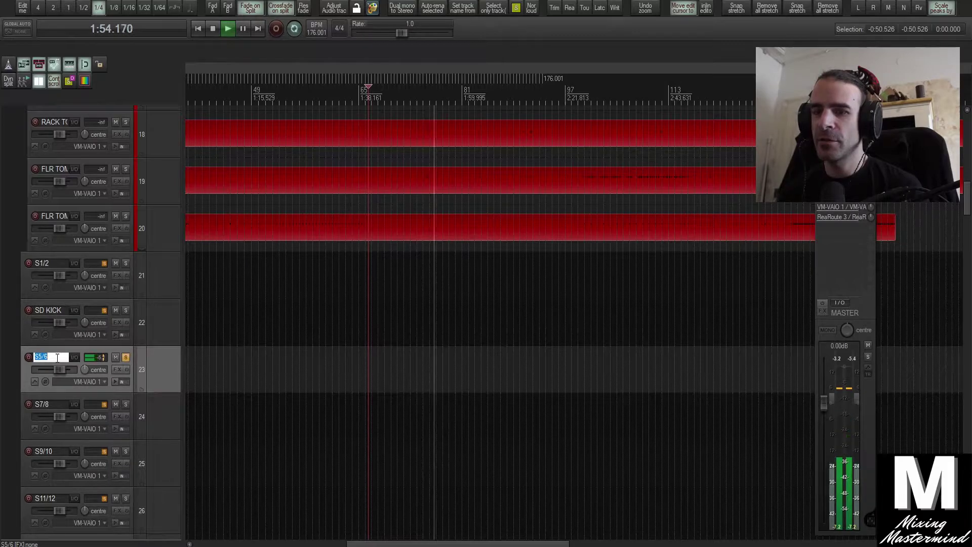
pyautogui.write('SD SNR')
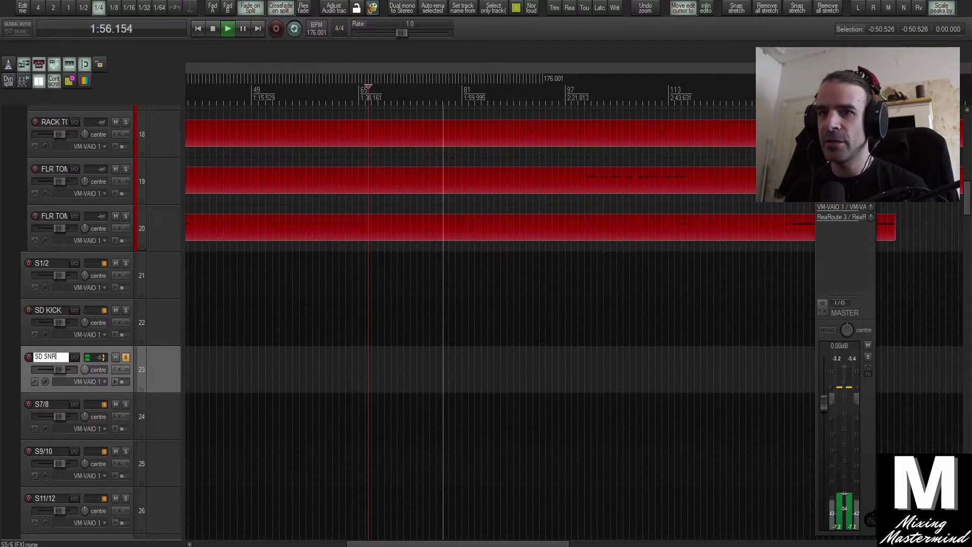
pyautogui.press('Return')
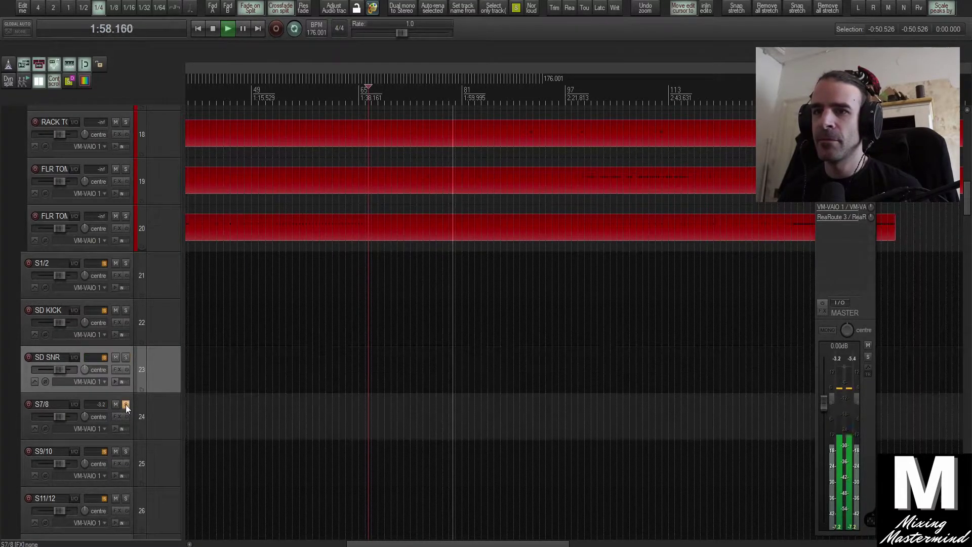
# Play from the floor tom section just after bar 97 and rename the S7/8 output track SD TOMS.
pyautogui.scroll(2, 120, 409)
pyautogui.click(584, 93)
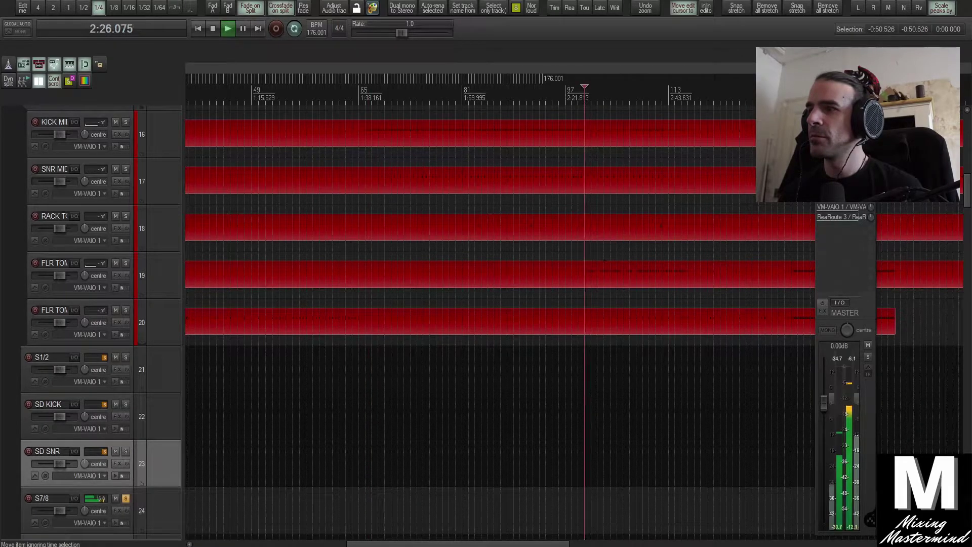
pyautogui.scroll(-1, 142, 448)
pyautogui.doubleClick(63, 450)
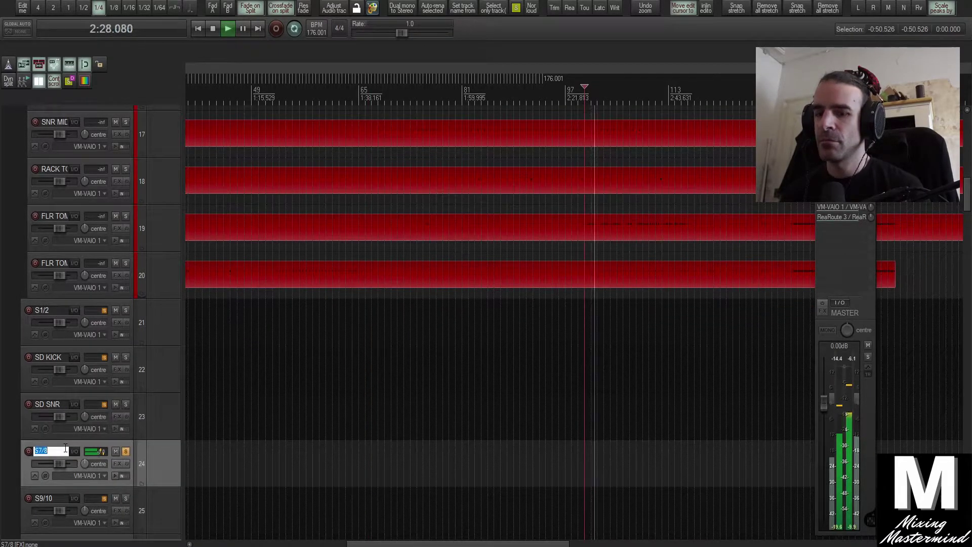
pyautogui.write('SD TOMS')
pyautogui.press('Return')
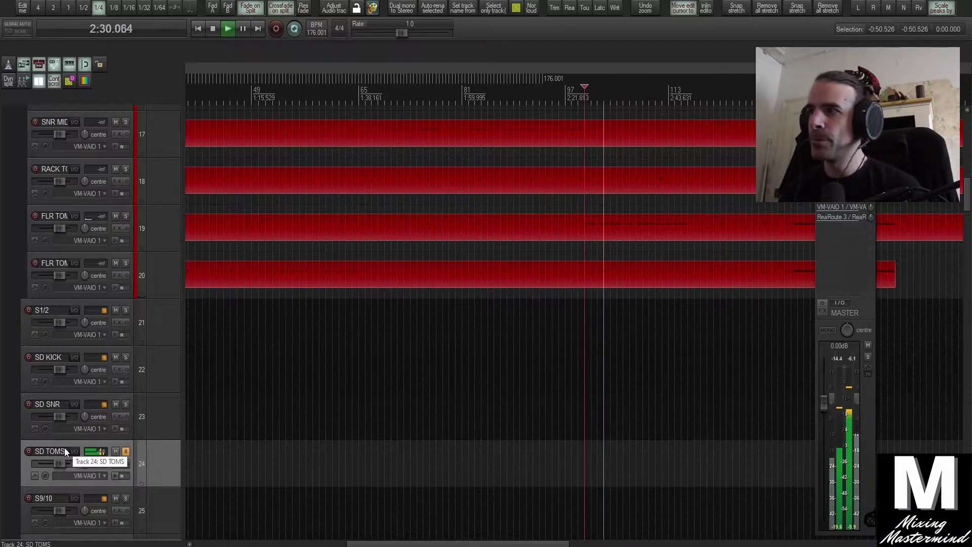
# Rename the S9/10 output track SD AMB.
pyautogui.press('-')
pyautogui.scroll(-2, 76, 456)
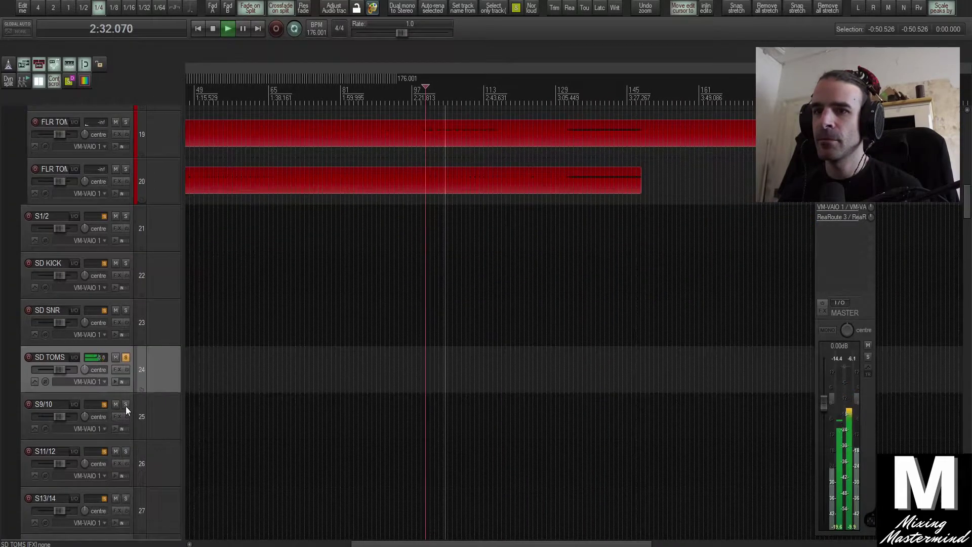
pyautogui.doubleClick(56, 404)
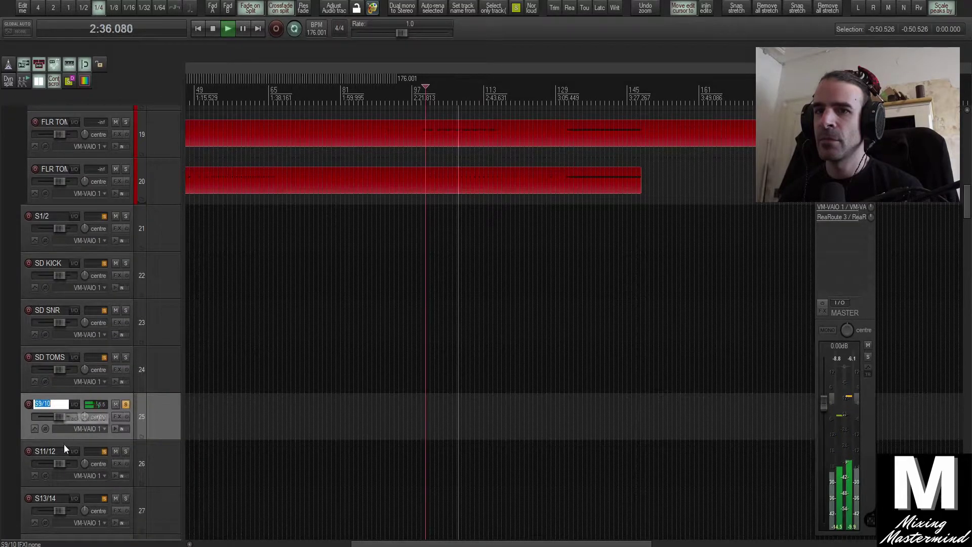
pyautogui.write('SD')
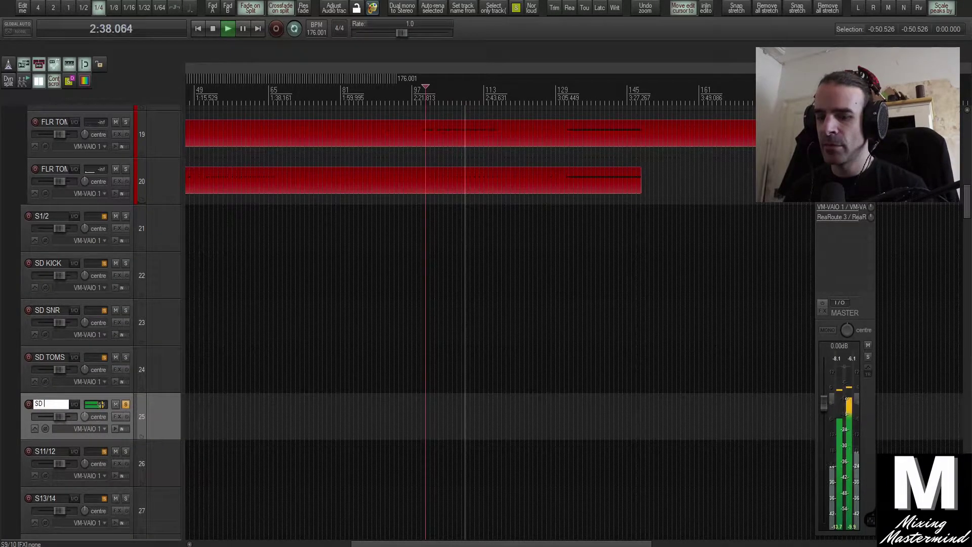
pyautogui.write(' ROOMS')
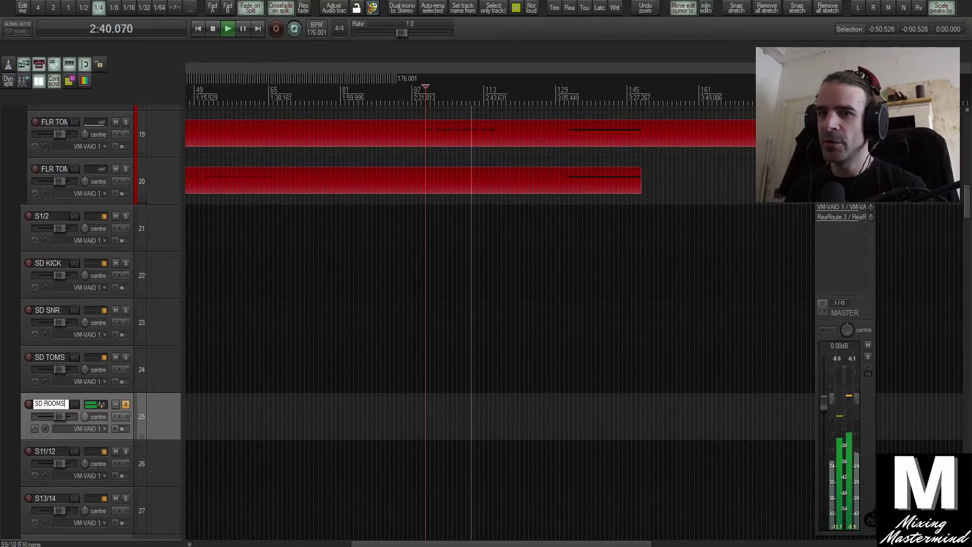
pyautogui.press('BackSpace')
pyautogui.press('BackSpace')
pyautogui.press('BackSpace')
pyautogui.press('BackSpace')
pyautogui.write('AMB')
pyautogui.press('Return')
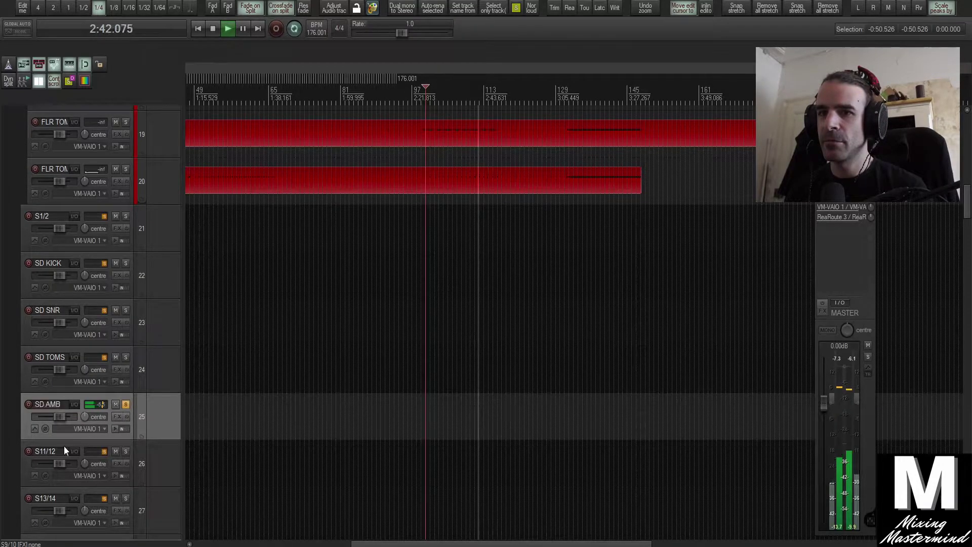
# Listen to the soloed SD AMB track in later sections, up to playback from about 3:35, and clear its solo.
pyautogui.scroll(2, 485, 277)
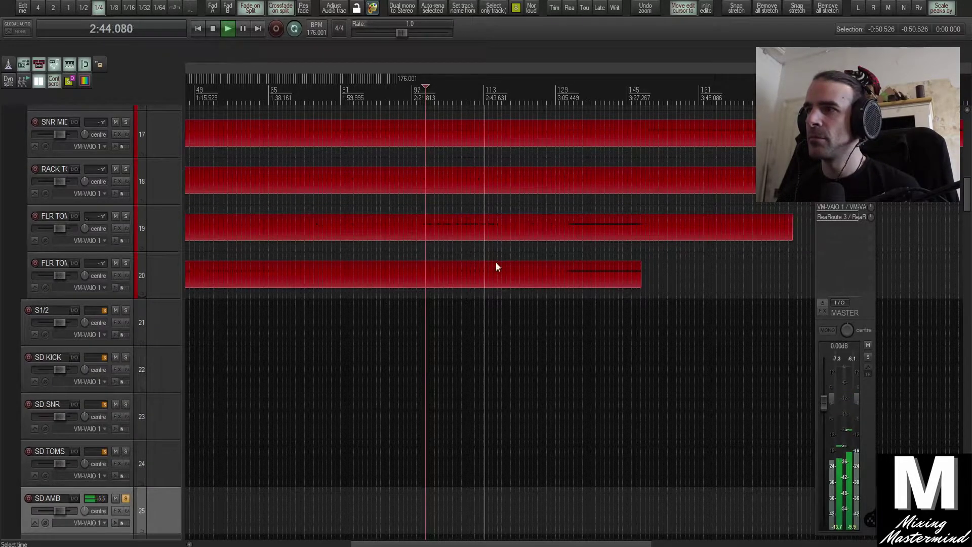
pyautogui.click(572, 95)
pyautogui.scroll(1, 603, 281)
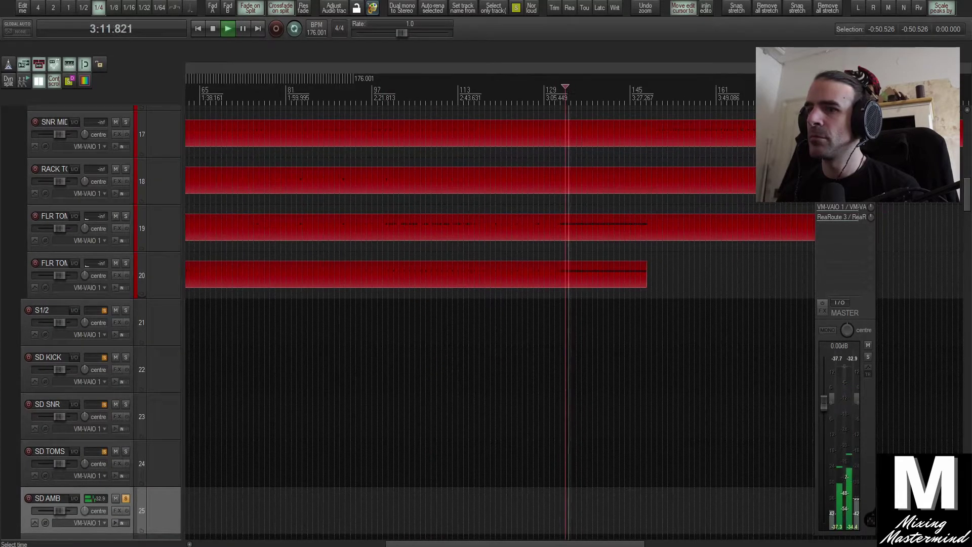
pyautogui.scroll(-1, 273, 281)
pyautogui.scroll(-3, 596, 126)
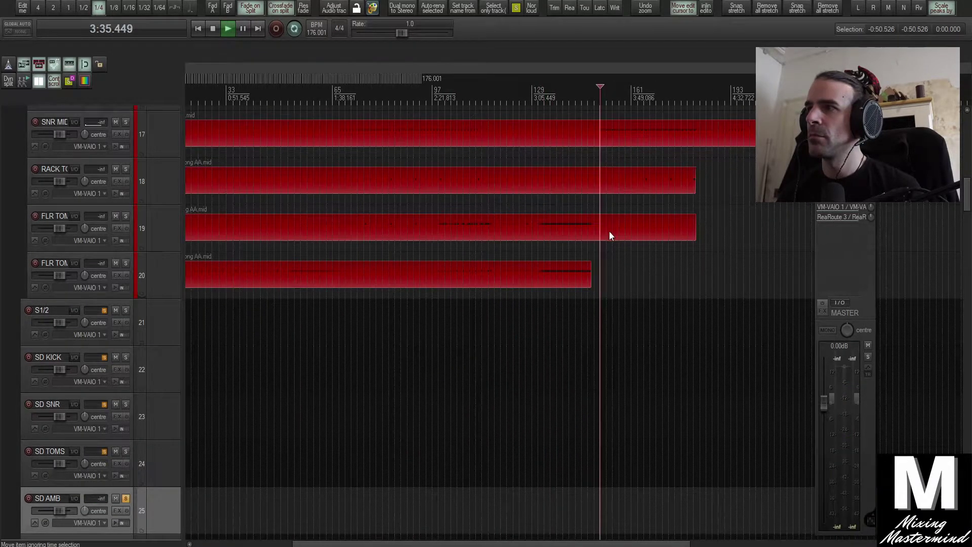
pyautogui.scroll(-1, 398, 355)
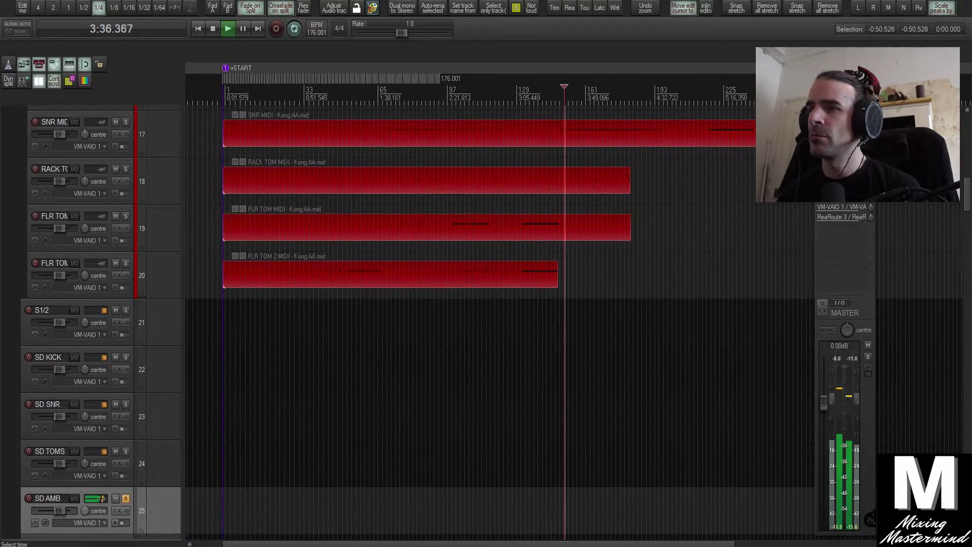
pyautogui.click(127, 499)
# Audition the S1/2 through SD AMB tracks soloed together, clear the solo, and stop playback.
pyautogui.click(152, 324)
pyautogui.scroll(-2, 156, 433)
pyautogui.keyDown('shift'); pyautogui.click(155, 414); pyautogui.keyUp('shift')
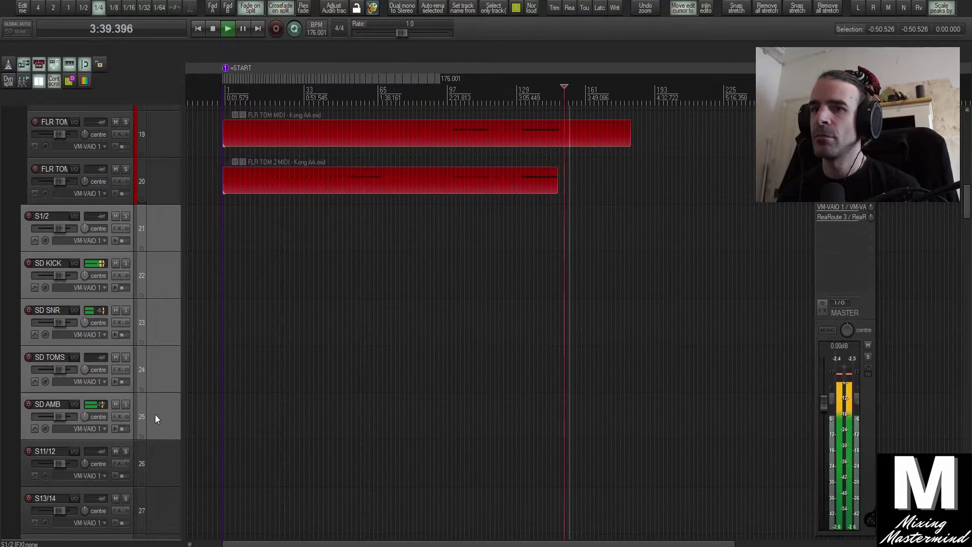
pyautogui.click(126, 217)
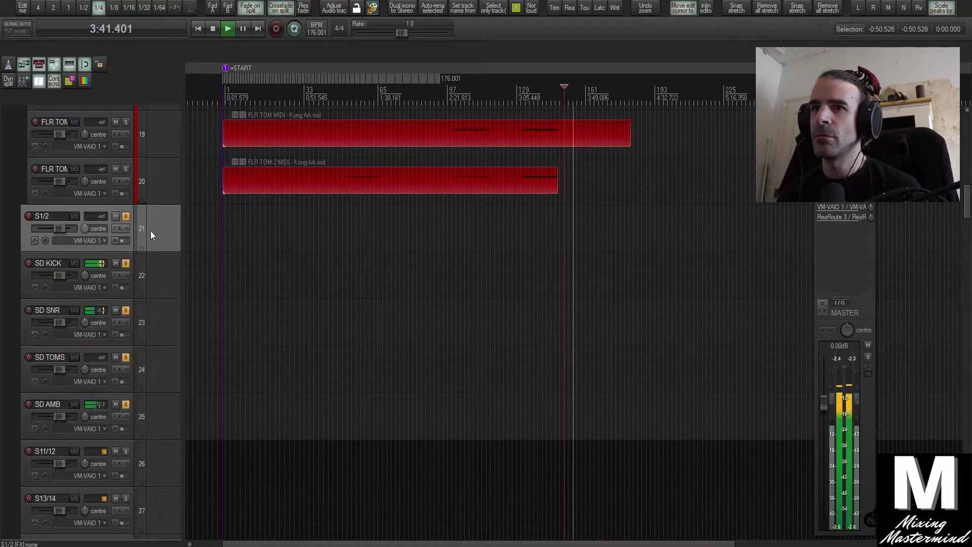
pyautogui.click(126, 217)
pyautogui.click(155, 286)
pyautogui.press('space')
# Delete the ten unused output tracks from S13/14 through S31/32.
pyautogui.scroll(-4, 166, 368)
pyautogui.scroll(-3, 170, 271)
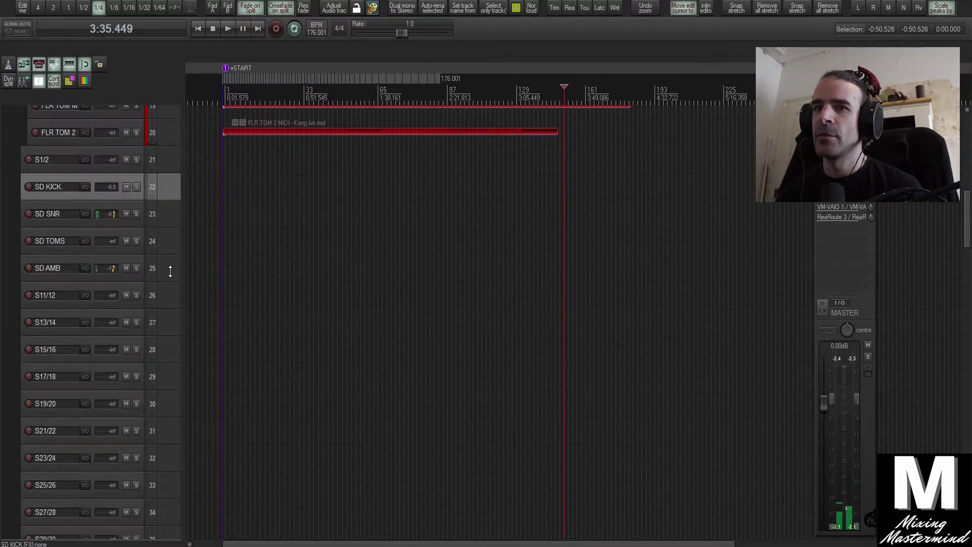
pyautogui.scroll(2, 170, 271)
pyautogui.scroll(4, 169, 253)
pyautogui.scroll(-3, 174, 287)
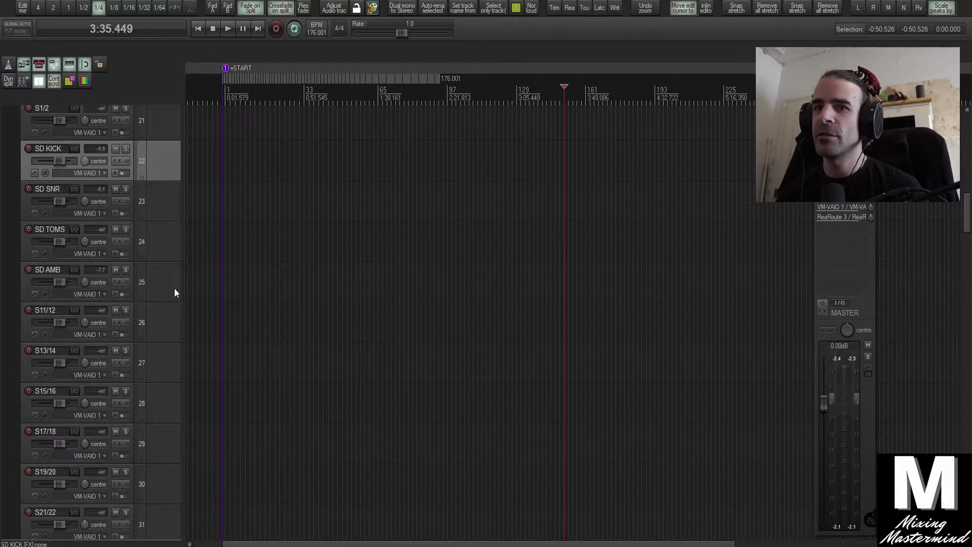
pyautogui.click(166, 373)
pyautogui.scroll(-5, 168, 380)
pyautogui.scroll(-5, 169, 381)
pyautogui.keyDown('shift'); pyautogui.click(174, 312); pyautogui.keyUp('shift')
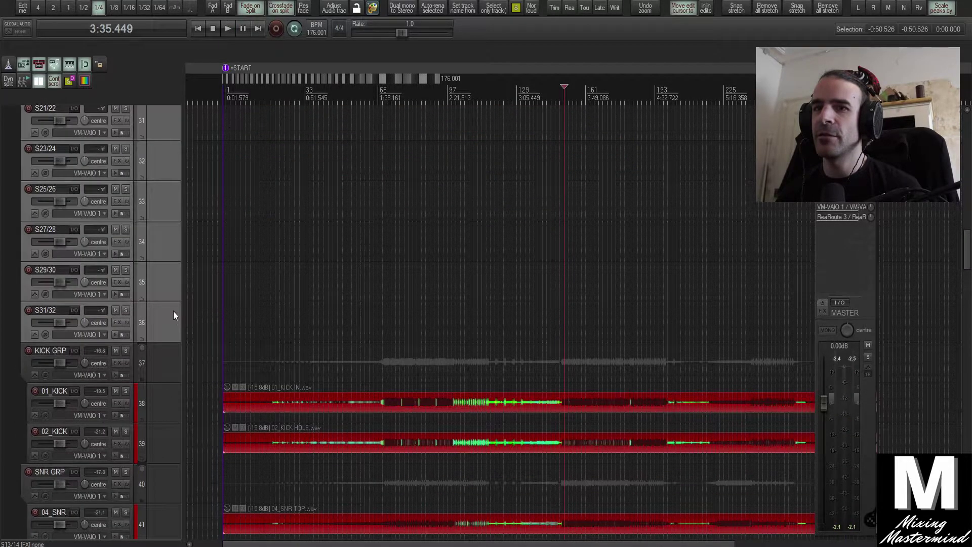
pyautogui.scroll(7, 176, 315)
pyautogui.press('Delete')
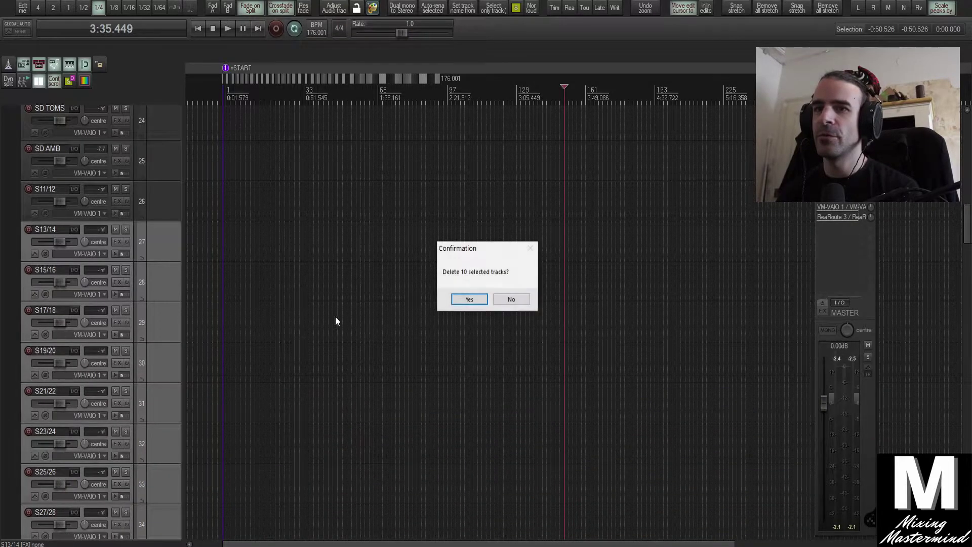
pyautogui.click(481, 301)
# Move the SD KICK, SD SNR, SD TOMS and SD AMB tracks into the kick, snare, tom and cymbals groups respectively.
pyautogui.scroll(1, 169, 307)
pyautogui.scroll(5, 170, 284)
pyautogui.click(162, 237)
pyautogui.scroll(-3, 163, 268)
pyautogui.moveTo(145, 344); pyautogui.dragTo(145, 411)
pyautogui.scroll(4, 155, 273)
pyautogui.moveTo(156, 275); pyautogui.dragTo(157, 455)
pyautogui.scroll(5, 166, 272)
pyautogui.click(159, 303)
pyautogui.moveTo(171, 273); pyautogui.dragTo(214, 331)
pyautogui.scroll(6, 176, 280)
pyautogui.click(168, 160)
pyautogui.click(173, 214)
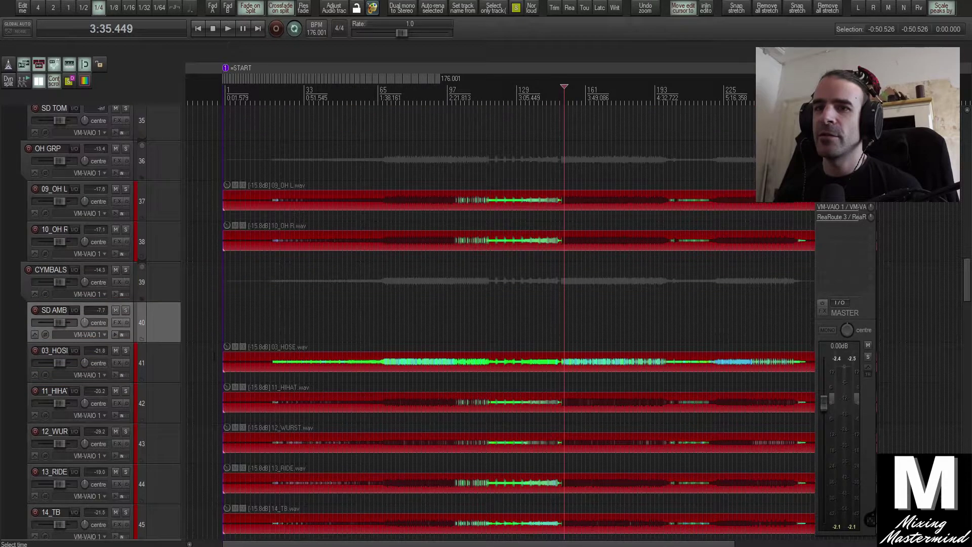
# Delete the leftover S1/2 and S11/12 output tracks above the kick group.
pyautogui.scroll(15, 153, 326)
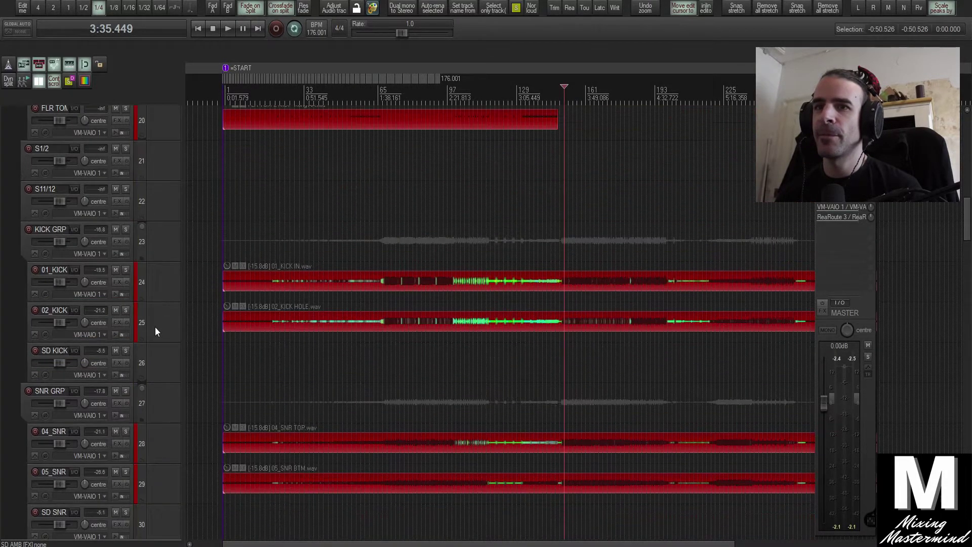
pyautogui.scroll(4, 149, 297)
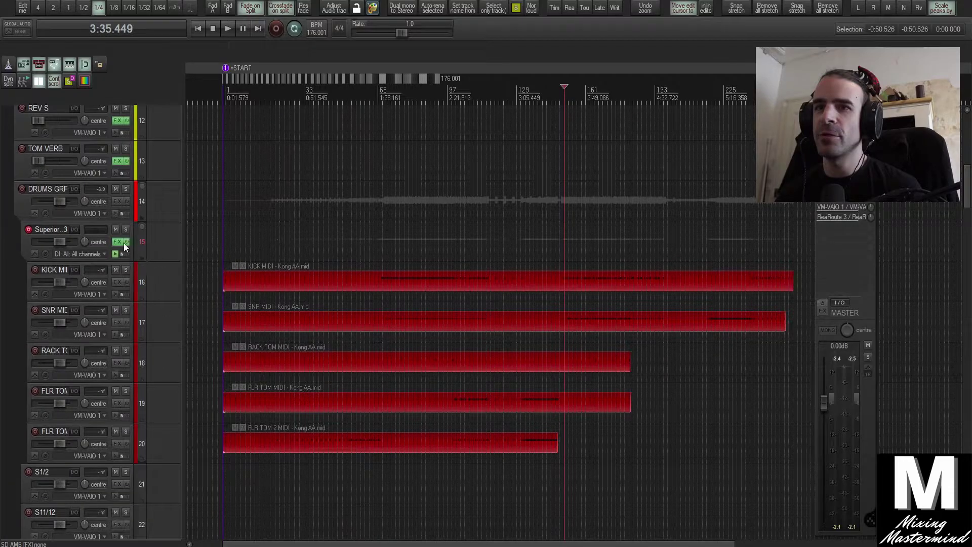
pyautogui.scroll(-4, 171, 355)
pyautogui.click(172, 317)
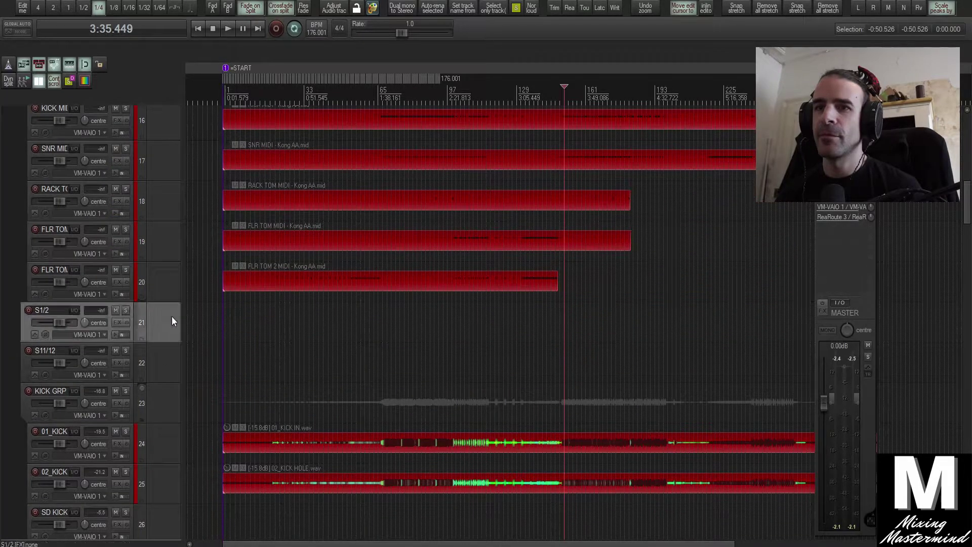
pyautogui.keyDown('ctrl'); pyautogui.click(170, 363); pyautogui.keyUp('ctrl')
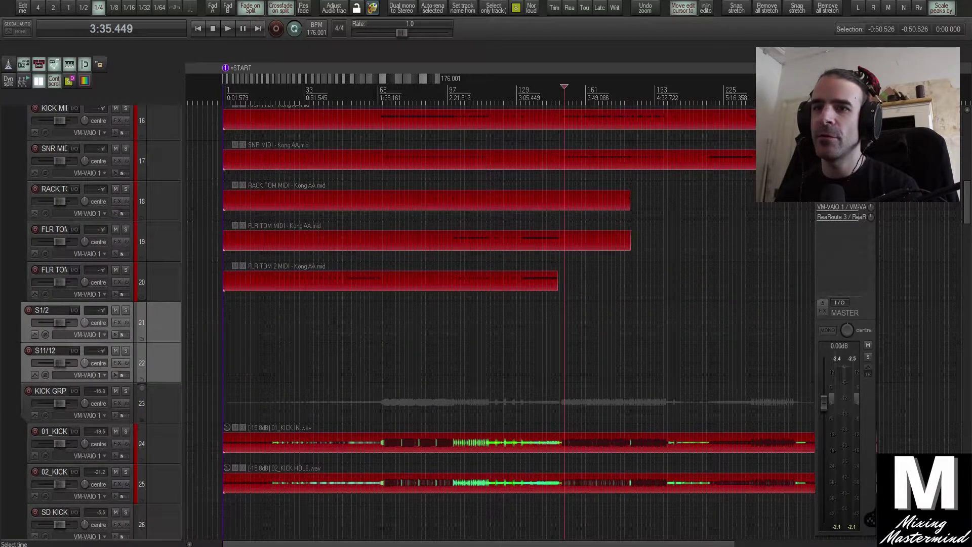
pyautogui.press('Delete')
# Return the edit cursor to the project start and hide the mixer.
pyautogui.click(466, 299)
pyautogui.scroll(3, 254, 330)
pyautogui.press('Home')
pyautogui.scroll(-4, 254, 331)
pyautogui.scroll(1, 537, 226)
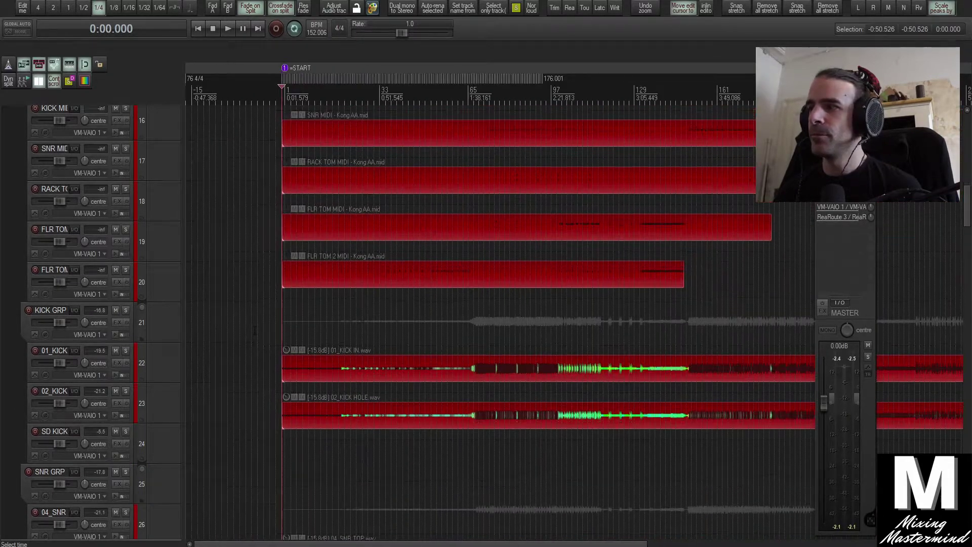
pyautogui.hotkey('ctrl', 'm')
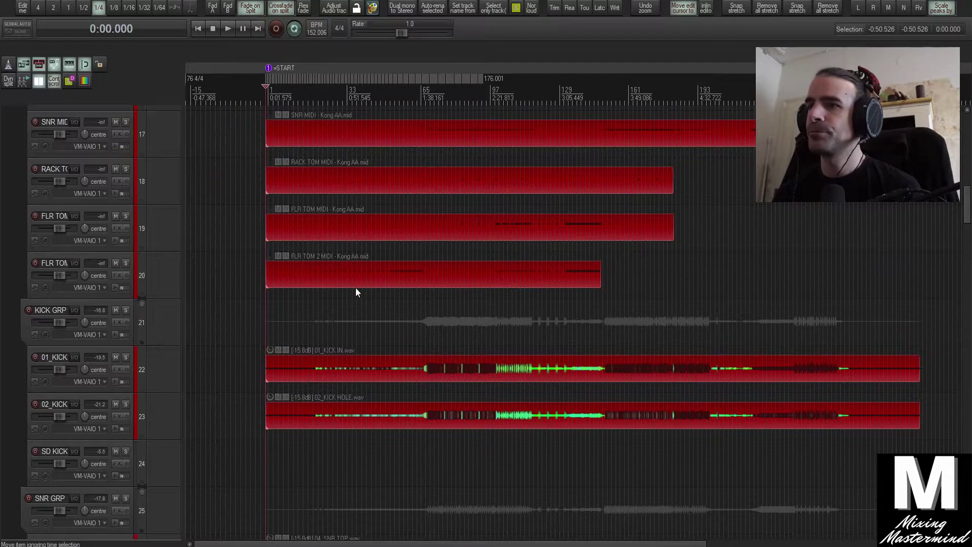
# Review the drum track layout from the ALL DRUMS bus down through the kick, snare and toms groups.
pyautogui.scroll(5, 357, 286)
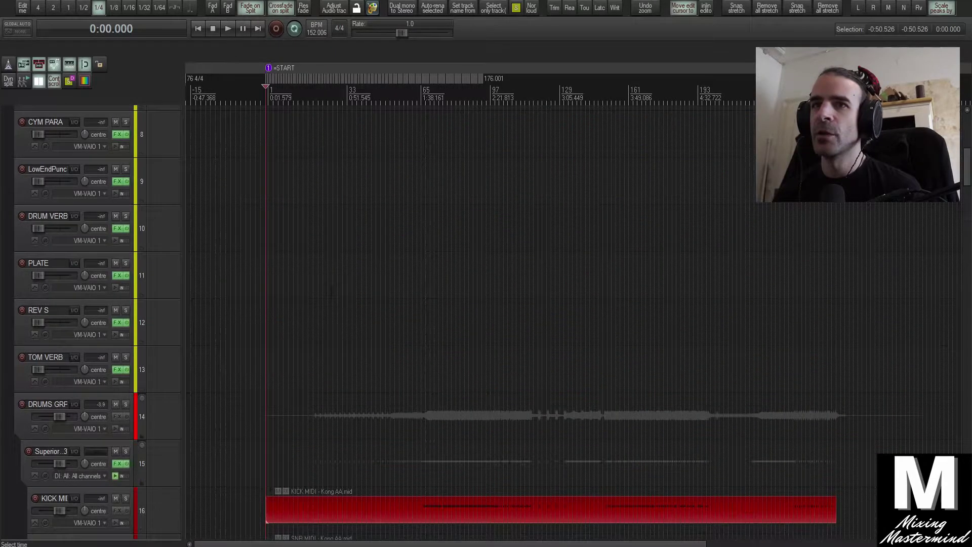
pyautogui.scroll(3, 331, 292)
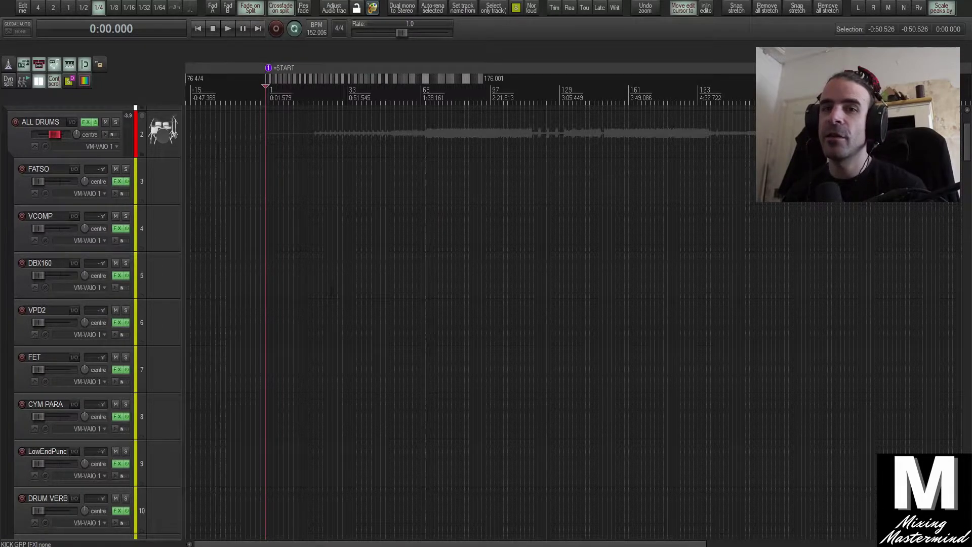
pyautogui.scroll(-9, 327, 320)
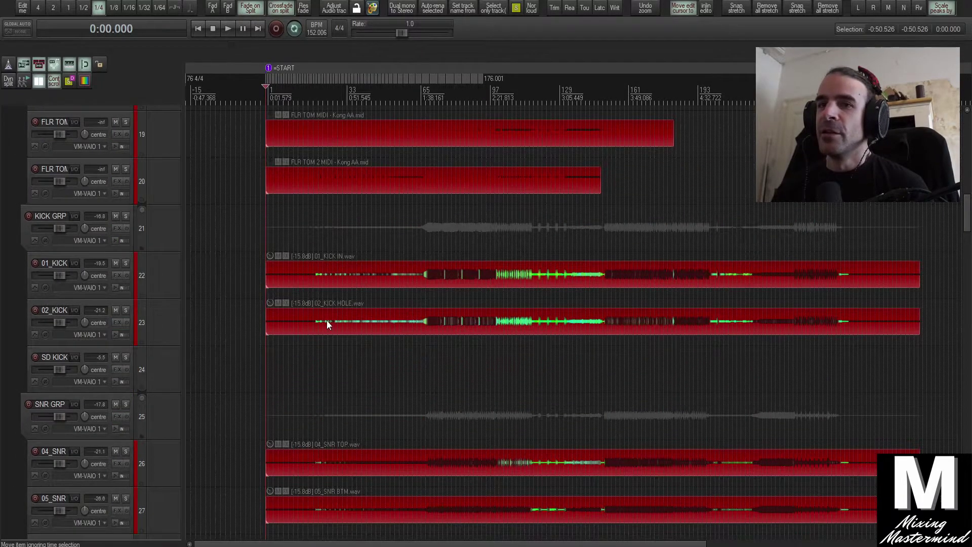
pyautogui.scroll(-3, 326, 320)
pyautogui.scroll(-3, 317, 324)
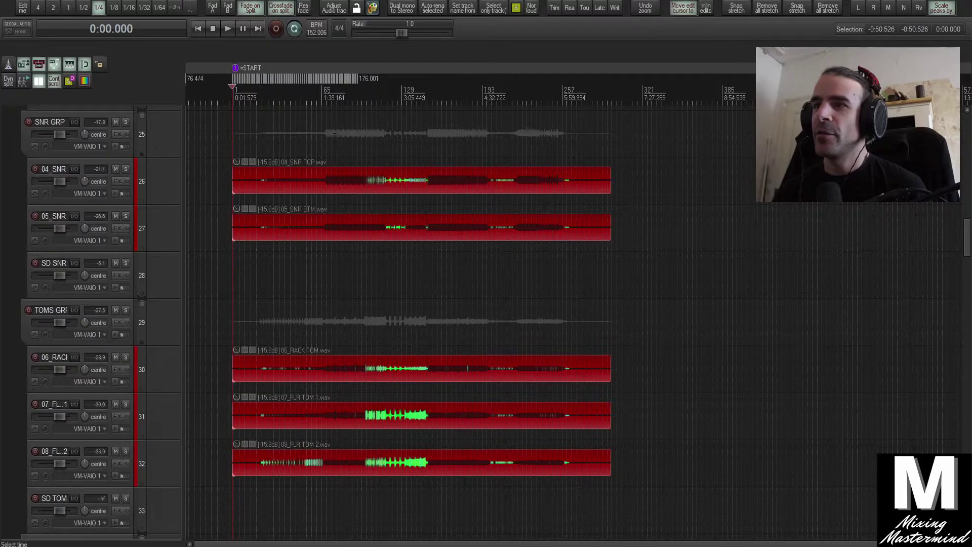
# Place the edit cursor at 1:51.813 in the song and look through the snare, tom, overhead and cymbal tracks.
pyautogui.click(334, 137)
pyautogui.scroll(-2, 212, 289)
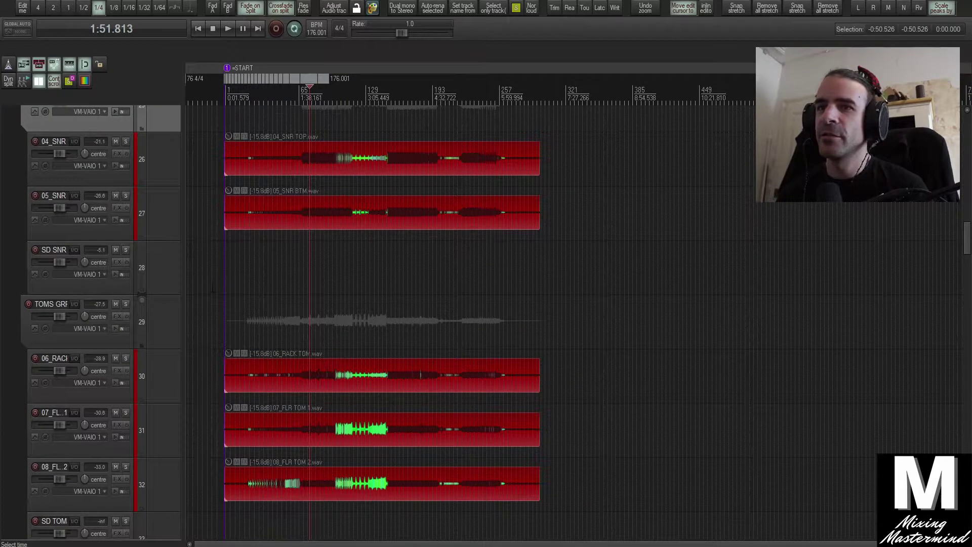
pyautogui.click(158, 282)
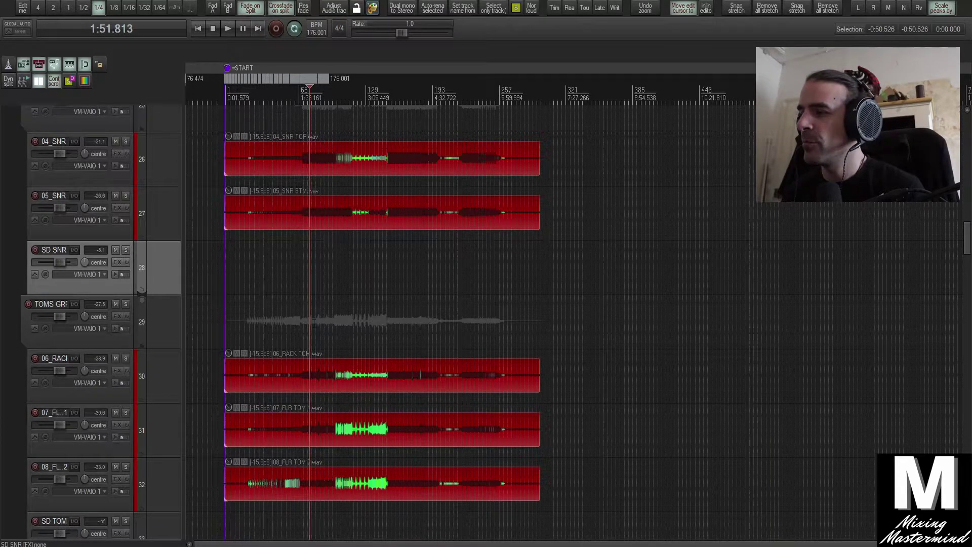
pyautogui.scroll(-5, 329, 338)
pyautogui.scroll(1, 296, 333)
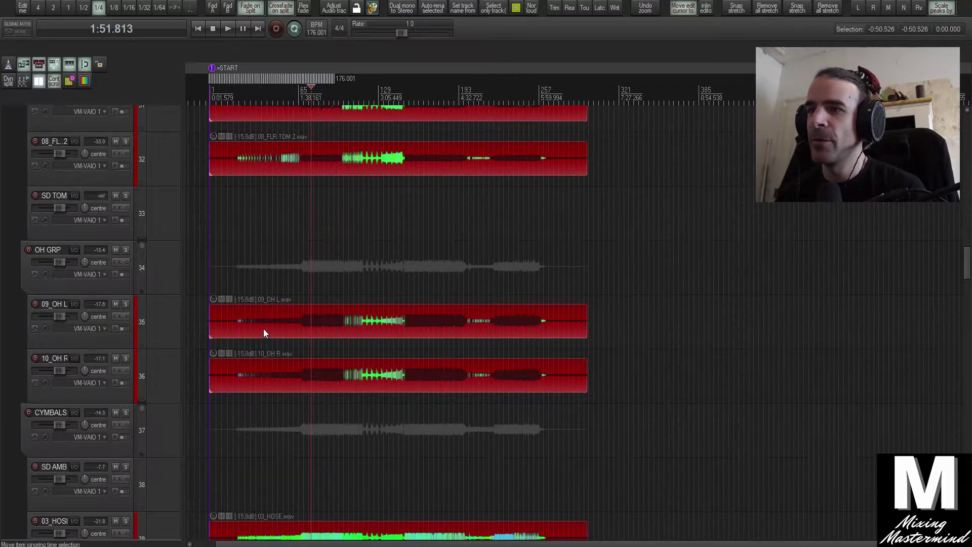
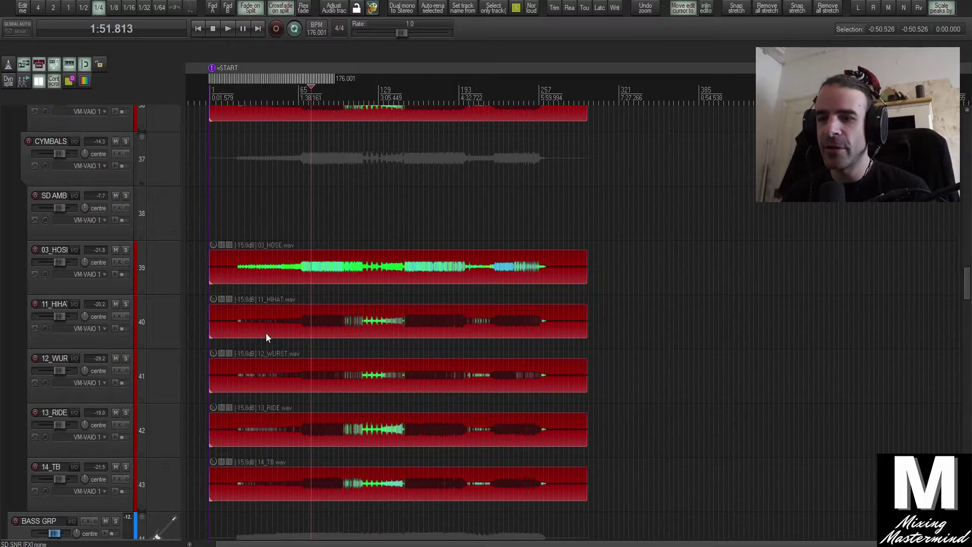
pyautogui.scroll(-3, 265, 333)
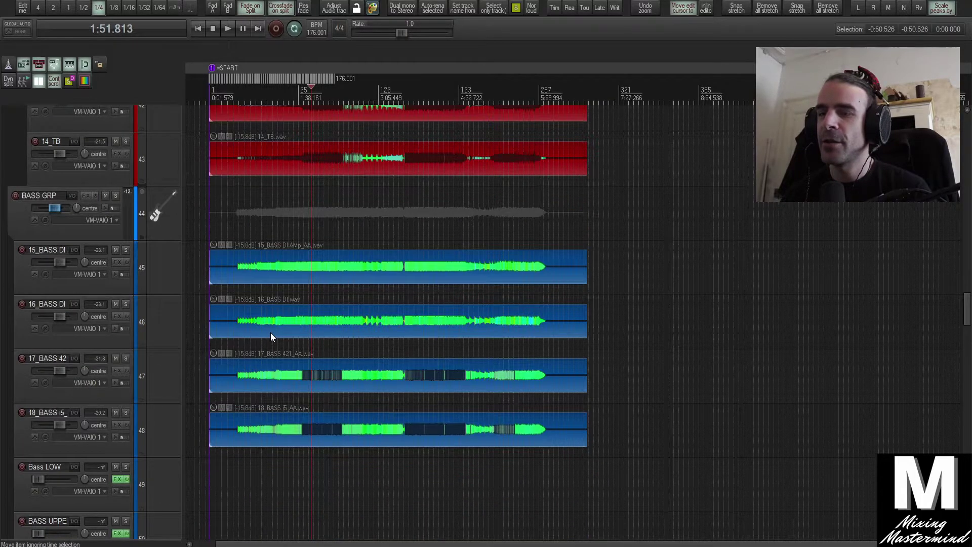
pyautogui.scroll(1, 269, 332)
# Select the four bass tracks, from 15_BASS DI to 18_BASS i5.
pyautogui.click(173, 276)
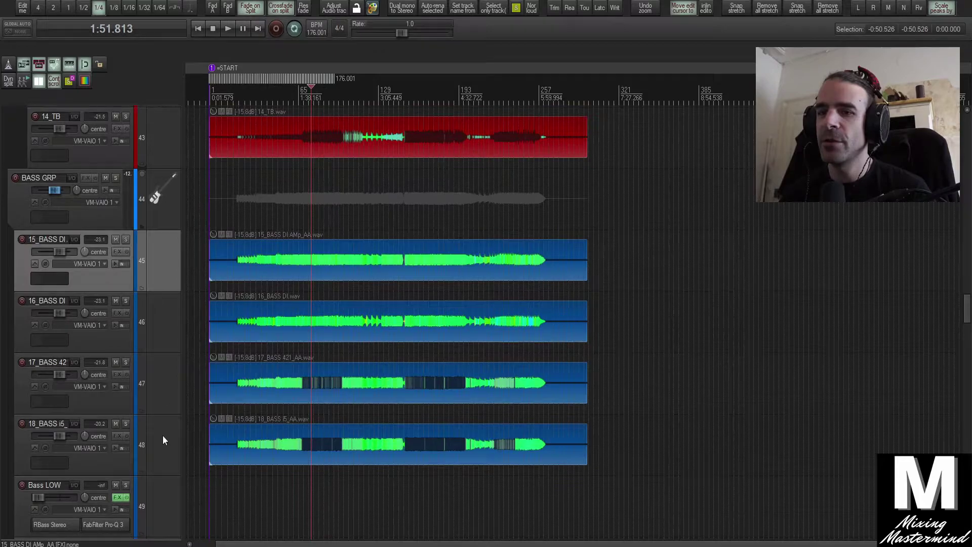
pyautogui.keyDown('shift'); pyautogui.click(163, 435); pyautogui.keyUp('shift')
pyautogui.scroll(-1, 203, 332)
pyautogui.scroll(2, 227, 326)
pyautogui.scroll(-1, 308, 346)
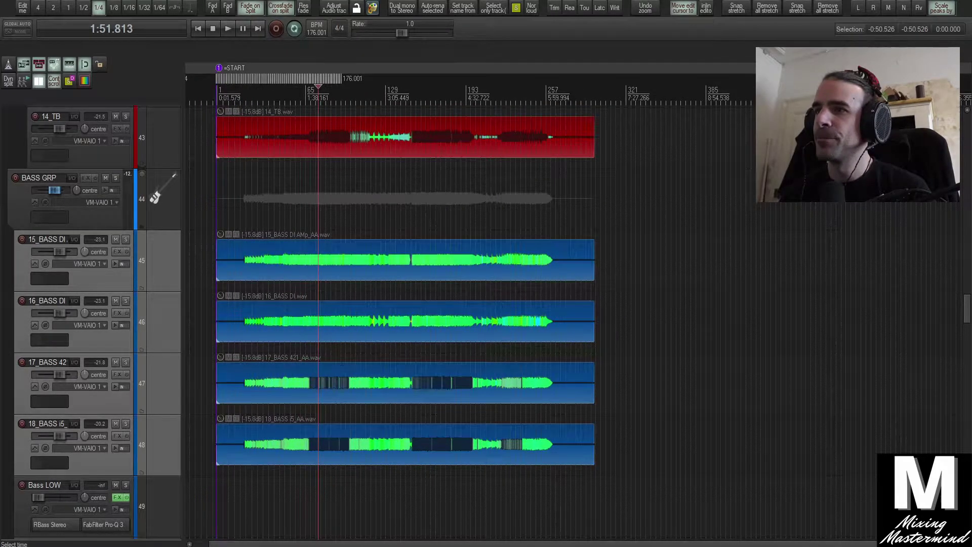
# Solo the two guitar room tracks, 30_GTR ROOM L and 31_GTR ROOM R, and start playback.
pyautogui.hscroll(-1, 356, 369)
pyautogui.scroll(-10, 328, 319)
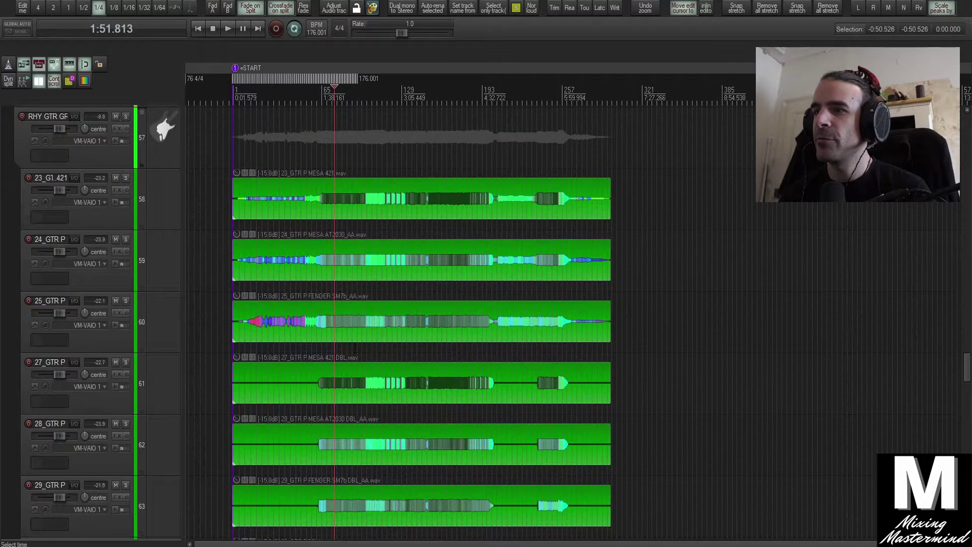
pyautogui.scroll(-2, 355, 348)
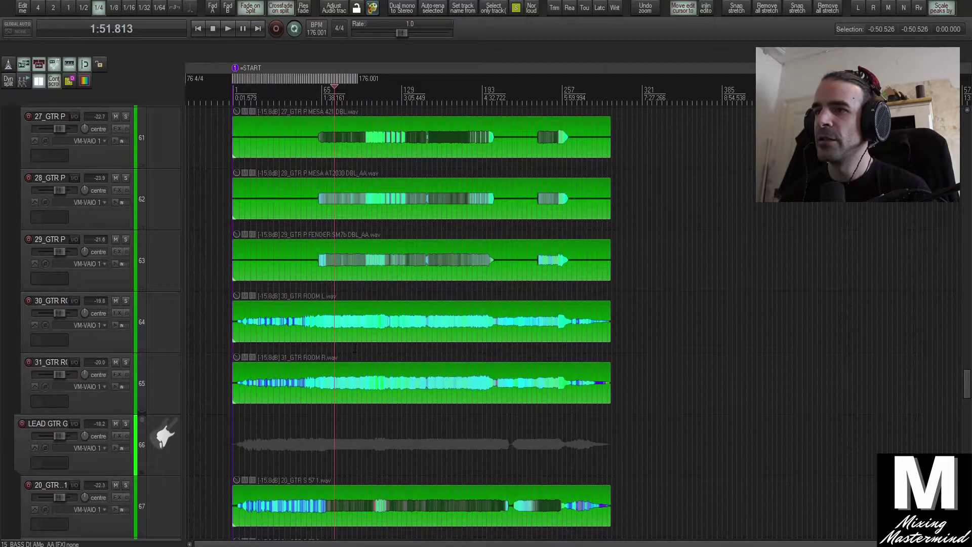
pyautogui.scroll(2, 390, 242)
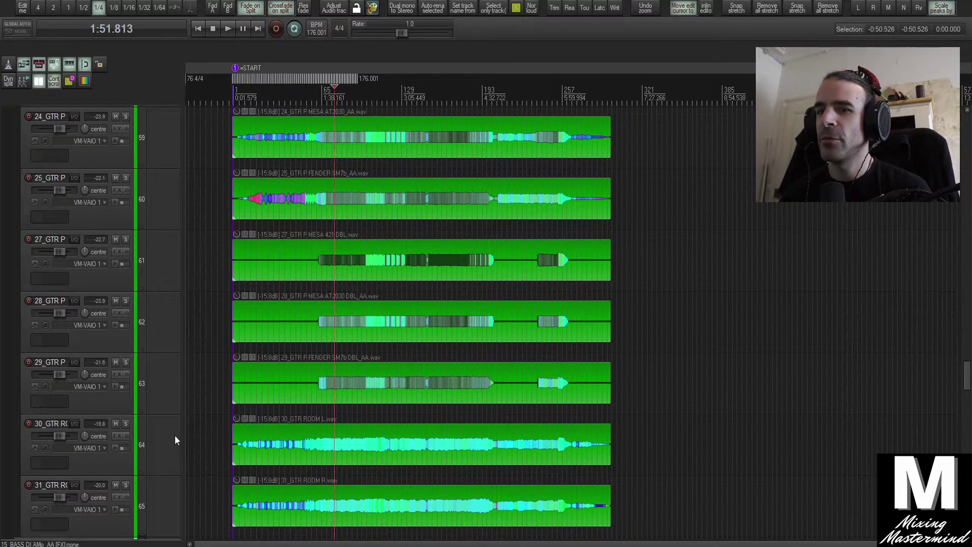
pyautogui.moveTo(176, 436); pyautogui.dragTo(166, 484)
pyautogui.click(126, 423)
pyautogui.press('space')
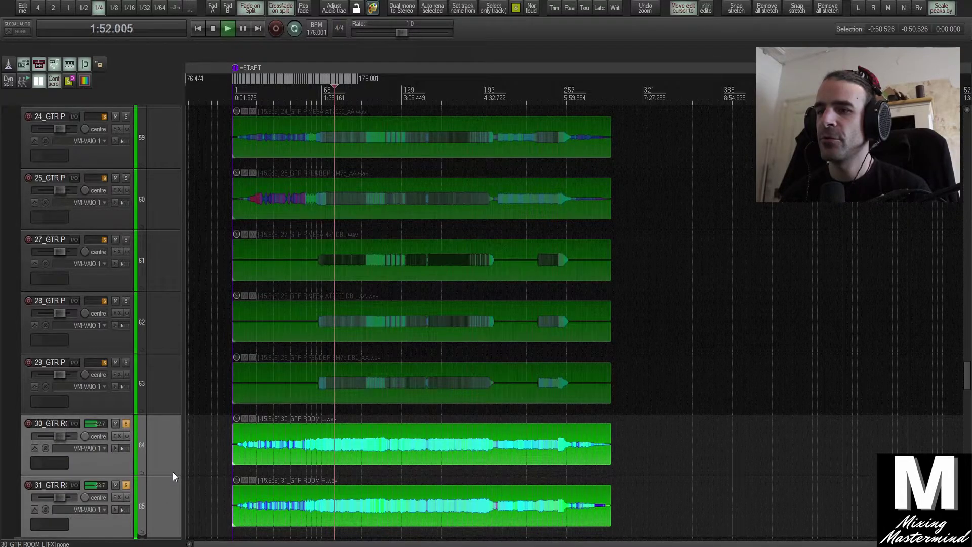
# Pan 30_GTR ROOM L to 100% left and 31_GTR ROOM R to 85% right, and unsolo both.
pyautogui.click(162, 452)
pyautogui.scroll(-2, 163, 449)
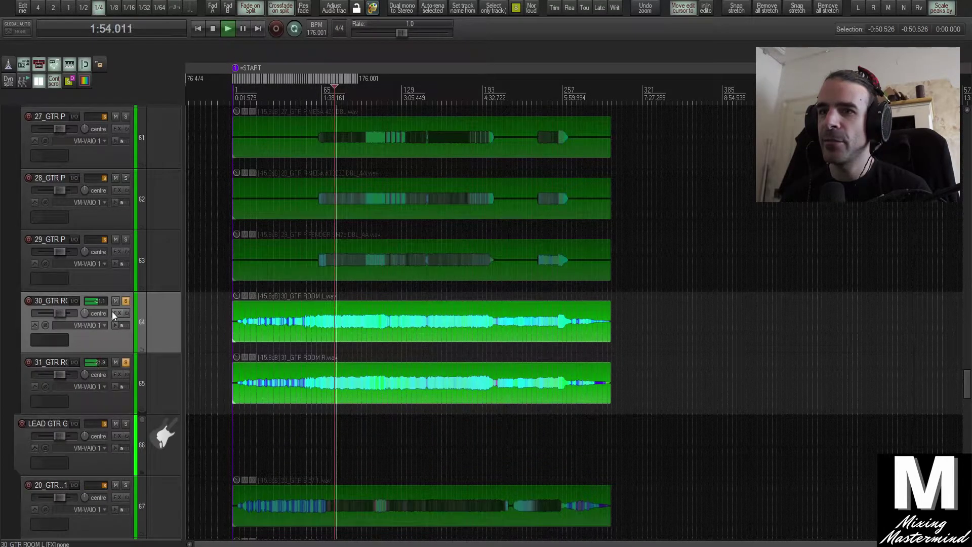
pyautogui.moveTo(85, 374); pyautogui.dragTo(84, 357)
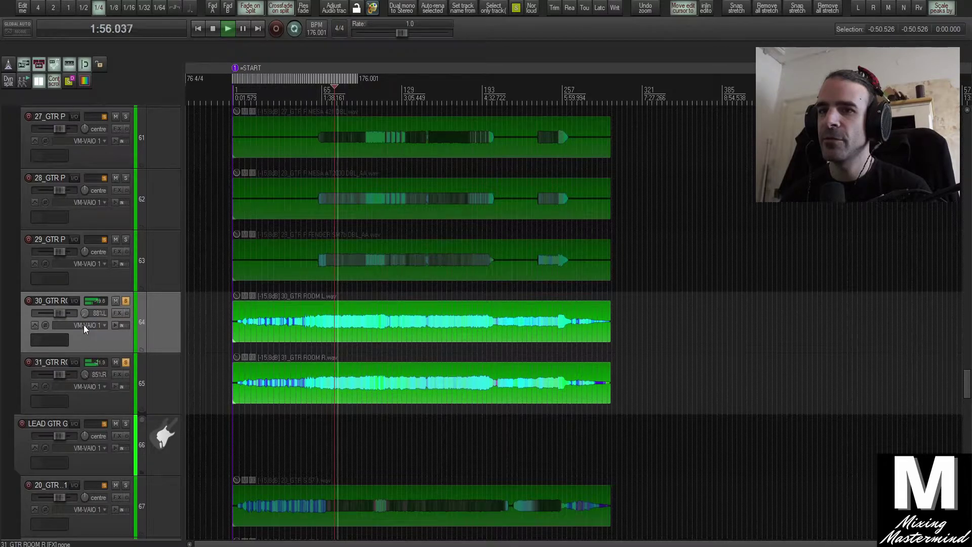
pyautogui.click(125, 300)
# Pan the three doubled rhythm guitar tracks, 27, 28 and 29_GTR P, to 100% right.
pyautogui.scroll(2, 159, 338)
pyautogui.click(154, 384)
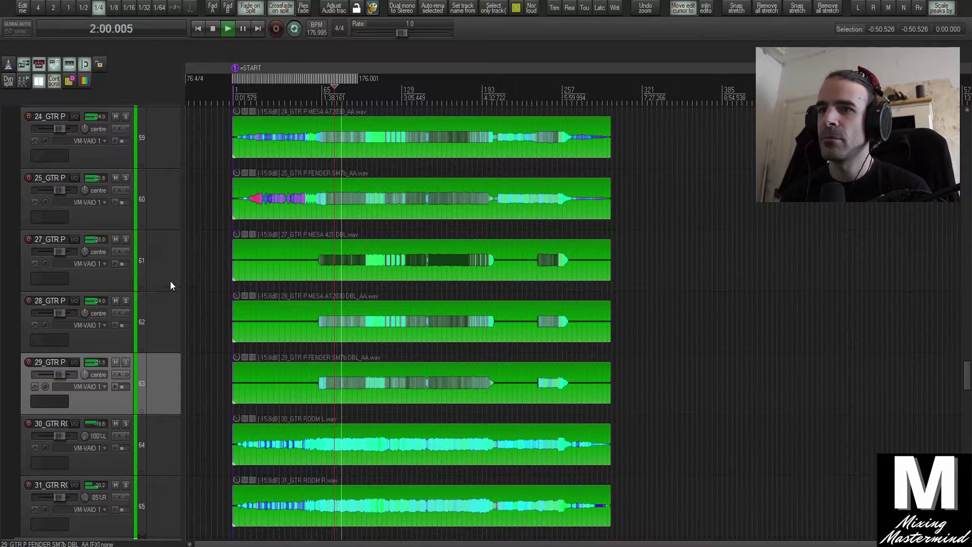
pyautogui.keyDown('shift'); pyautogui.click(170, 289); pyautogui.keyUp('shift')
pyautogui.moveTo(85, 251); pyautogui.dragTo(85, 252)
# Pan the three main rhythm guitar tracks, 23, 24 and 25_GTR P, to 100% left.
pyautogui.scroll(3, 160, 315)
pyautogui.click(160, 375)
pyautogui.keyDown('shift'); pyautogui.click(155, 268); pyautogui.keyUp('shift')
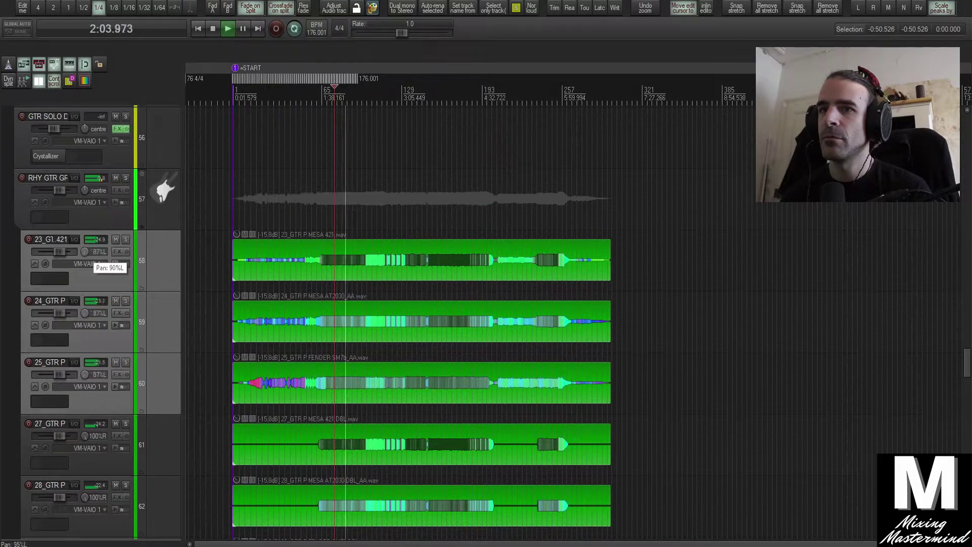
# Solo the two lead guitar tracks, 20_GTR S 57.1 and 21_GTR S 57.2, to listen to them, and unsolo them again.
pyautogui.scroll(1, 172, 368)
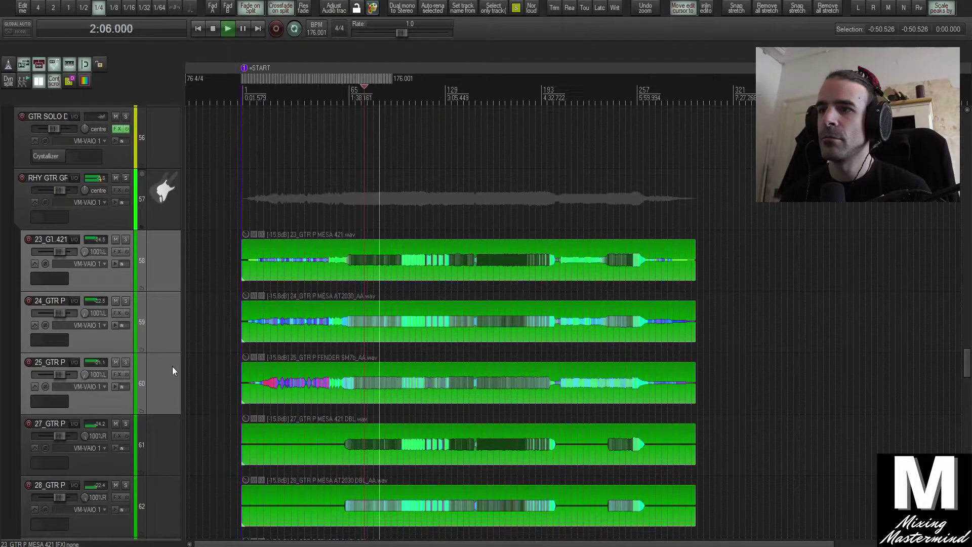
pyautogui.scroll(-1, 299, 344)
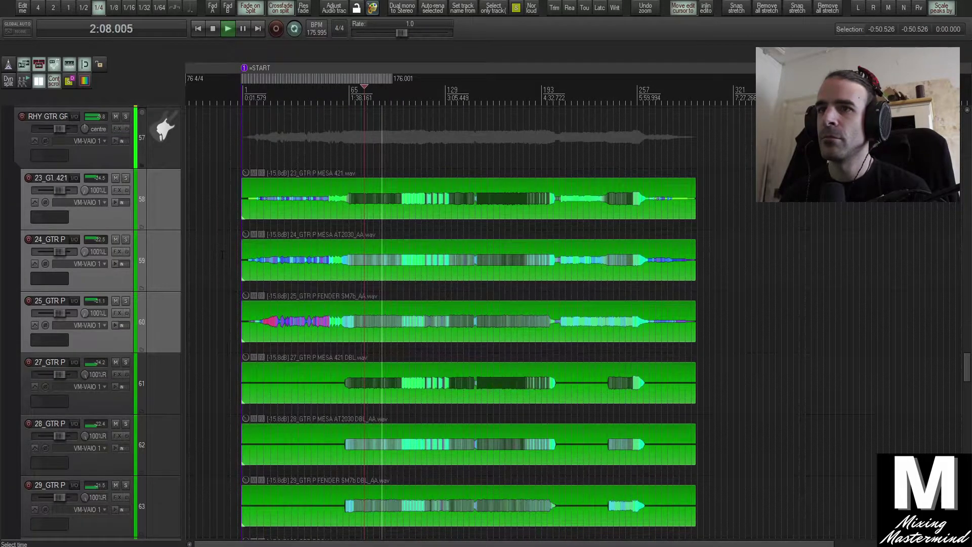
pyautogui.scroll(2, 229, 260)
pyautogui.scroll(-10, 232, 282)
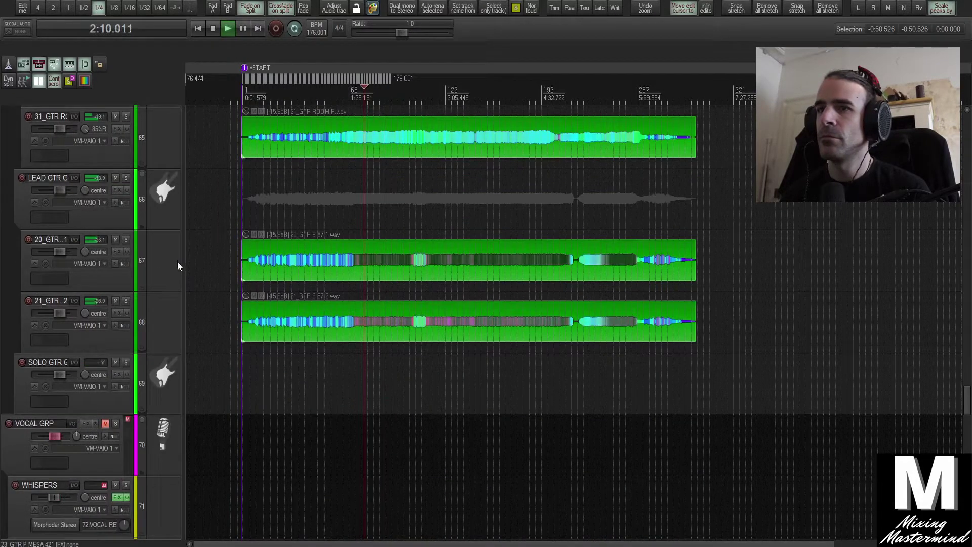
pyautogui.moveTo(178, 262); pyautogui.dragTo(163, 330)
pyautogui.click(126, 239)
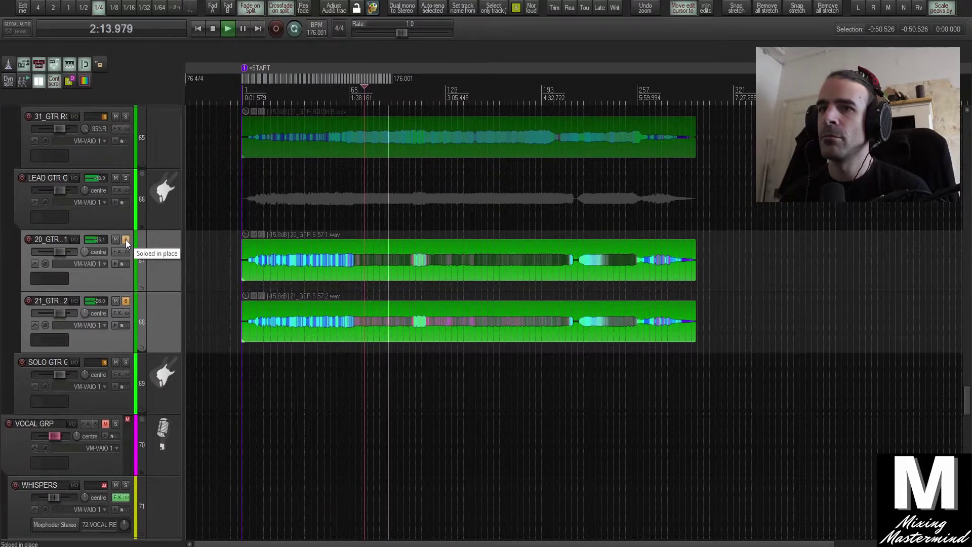
pyautogui.click(126, 240)
# Solo BASS GRP to listen to the four bass tracks, and unsolo it again.
pyautogui.scroll(-10, 486, 324)
pyautogui.scroll(1, 486, 324)
pyautogui.scroll(20, 152, 380)
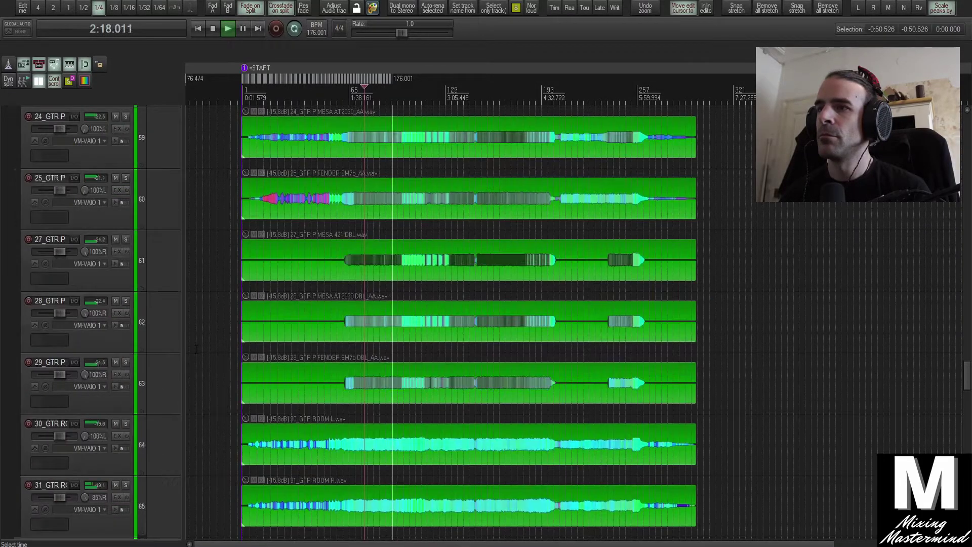
pyautogui.click(158, 271)
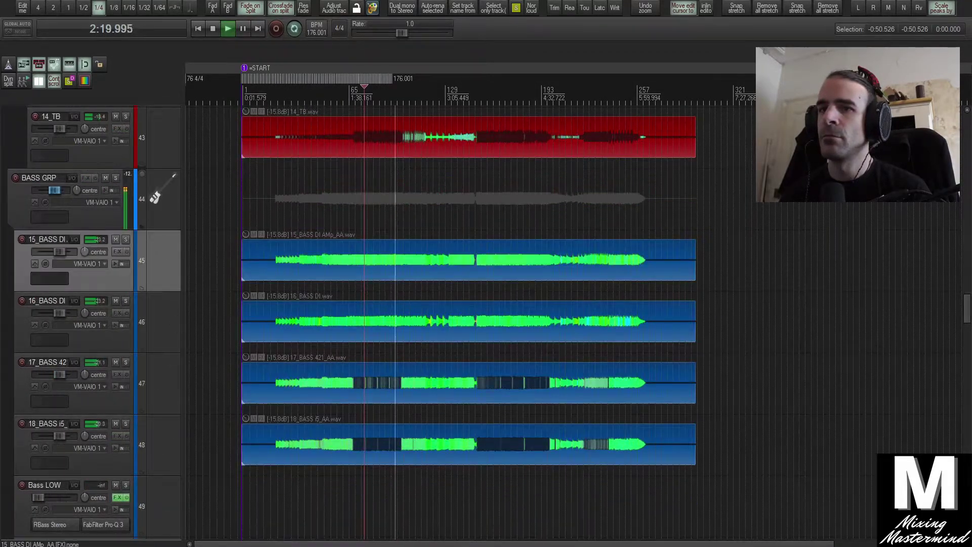
pyautogui.keyDown('shift'); pyautogui.click(158, 442); pyautogui.keyUp('shift')
pyautogui.click(116, 178)
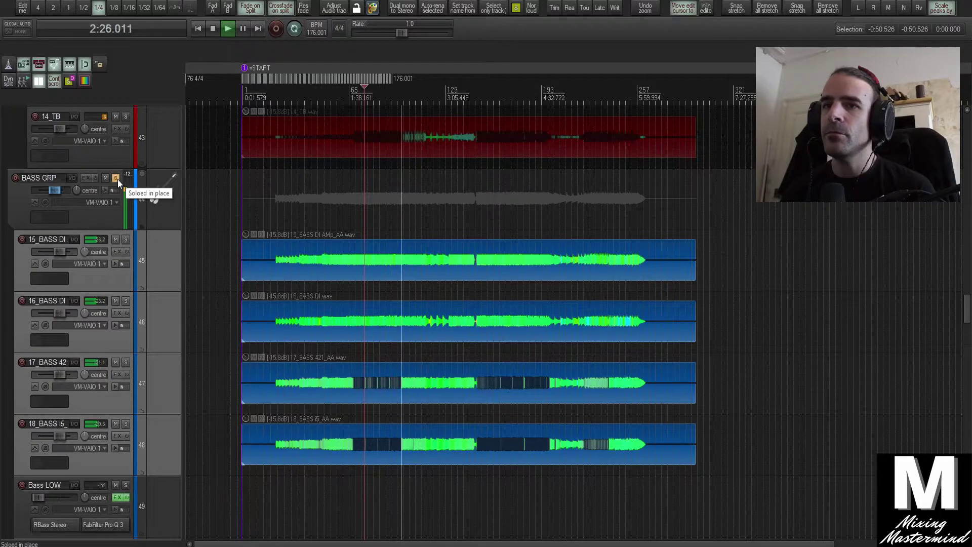
pyautogui.click(172, 265)
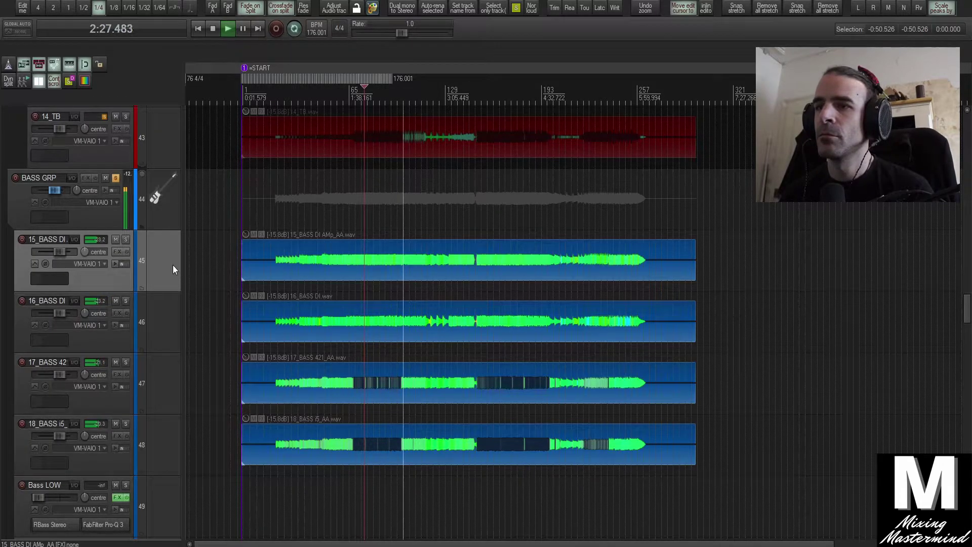
pyautogui.keyDown('shift'); pyautogui.click(167, 435); pyautogui.keyUp('shift')
# Select the 03_HOSE track in the drum group.
pyautogui.scroll(5, 165, 296)
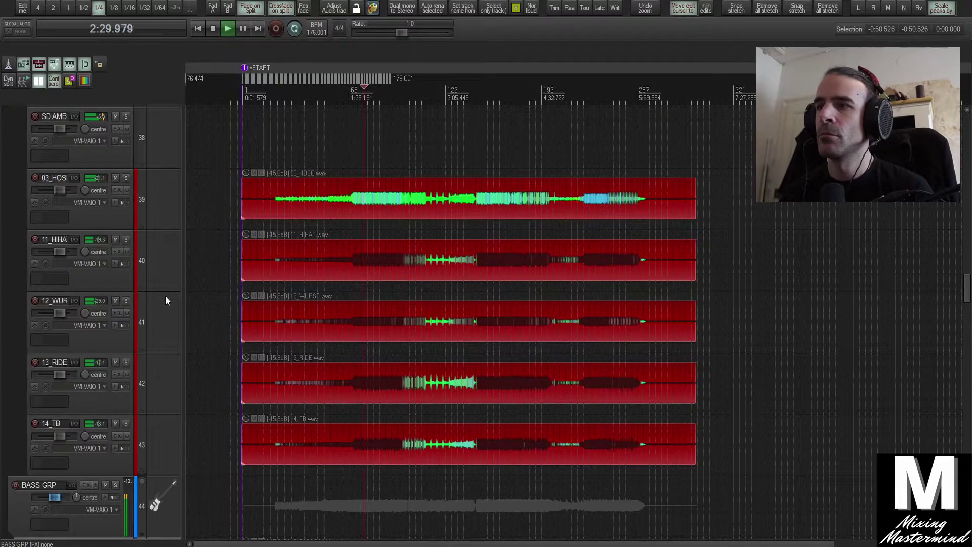
pyautogui.scroll(1, 167, 233)
pyautogui.click(163, 214)
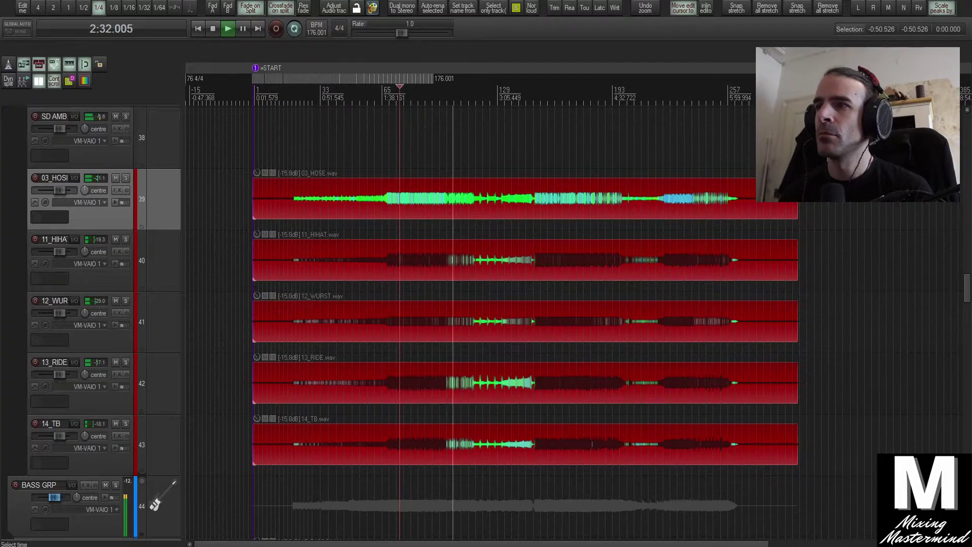
pyautogui.scroll(1, 322, 321)
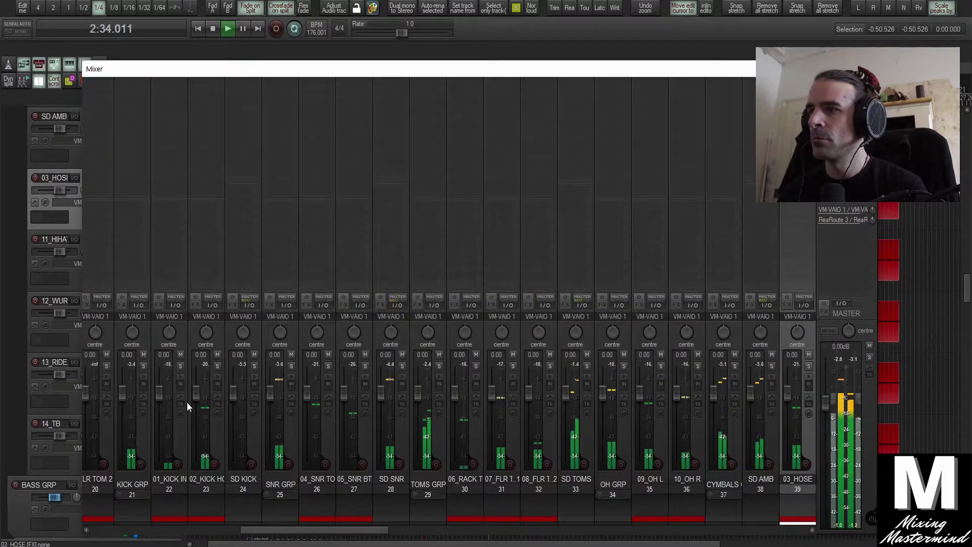
# Open the VBC FG-Red compressor on INSTRUMENT GRP in the mixer, check its threshold, and close the plugin and the mixer.
pyautogui.hotkey('ctrl', 'm')
pyautogui.moveTo(331, 531); pyautogui.dragTo(261, 530)
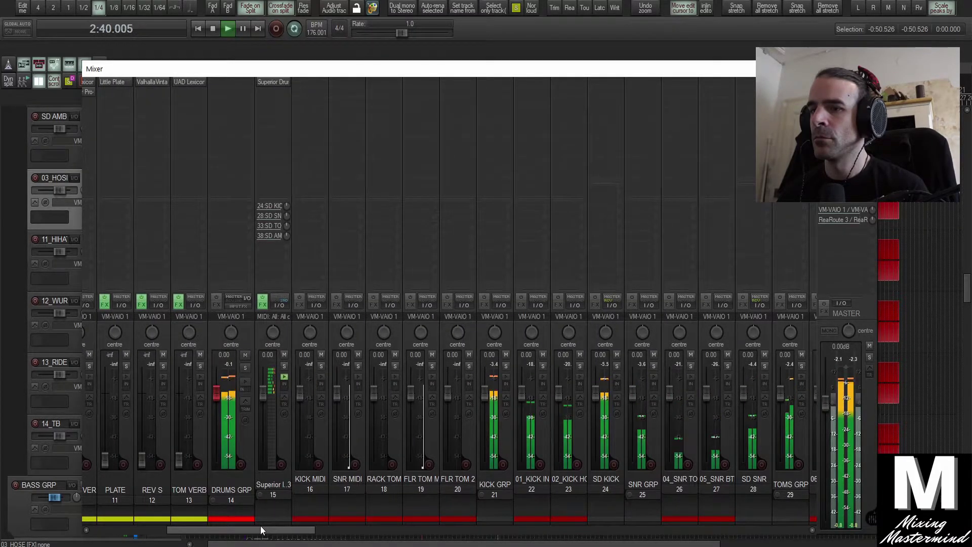
pyautogui.moveTo(260, 524); pyautogui.dragTo(135, 524)
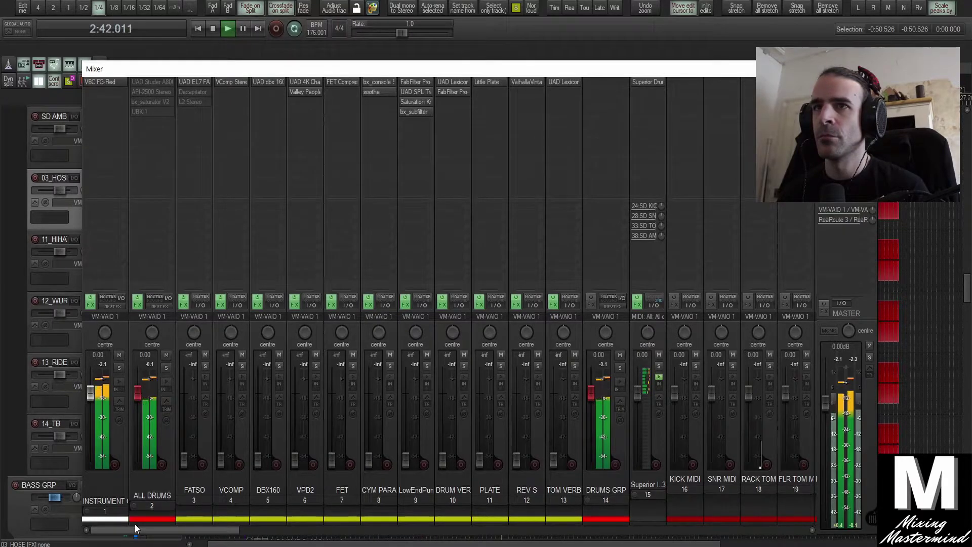
pyautogui.click(103, 83)
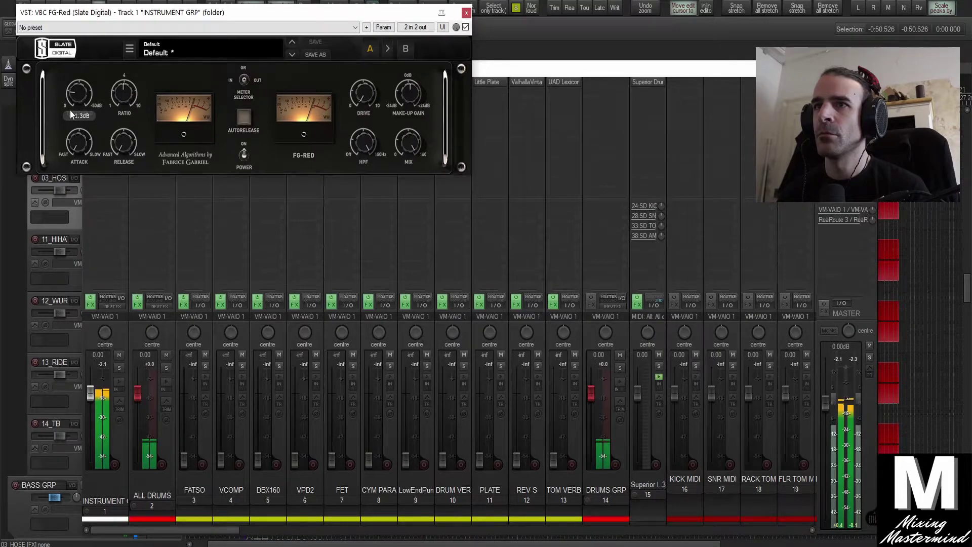
pyautogui.click(465, 13)
pyautogui.hotkey('ctrl', 'm')
# Select the two lead guitar tracks, 20_GTR S 57.1 and 21_GTR S 57.2, in the track list.
pyautogui.scroll(-2, 510, 309)
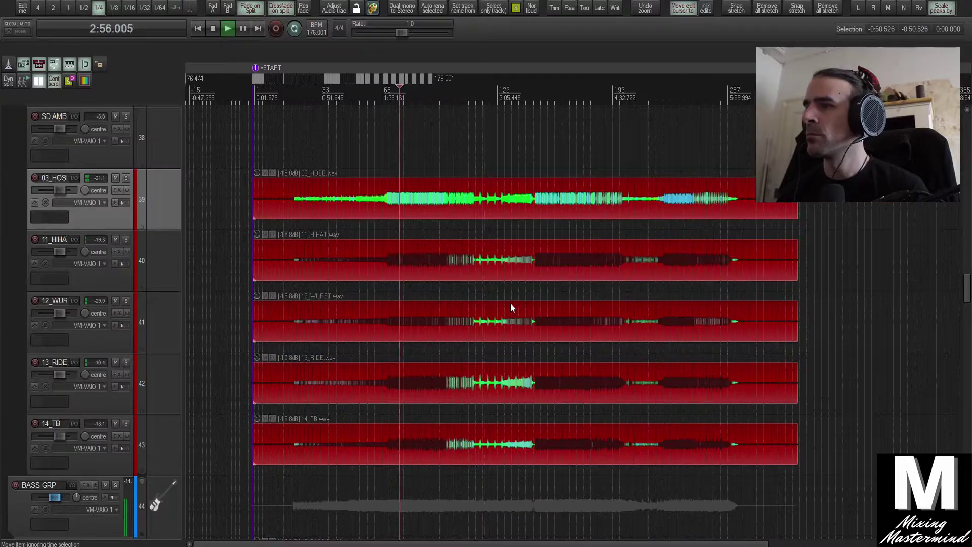
pyautogui.scroll(-5, 407, 349)
pyautogui.scroll(-8, 159, 265)
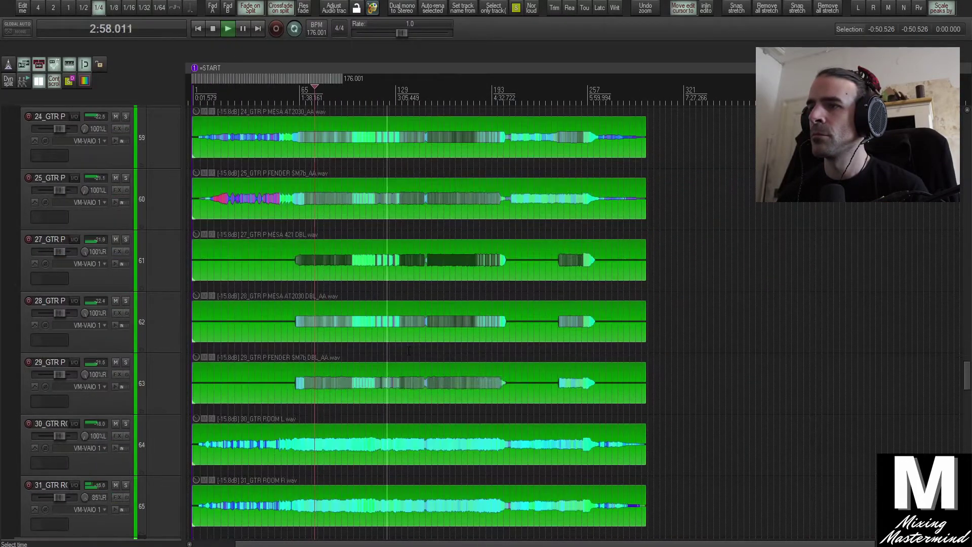
pyautogui.scroll(2, 159, 265)
pyautogui.scroll(-4, 162, 304)
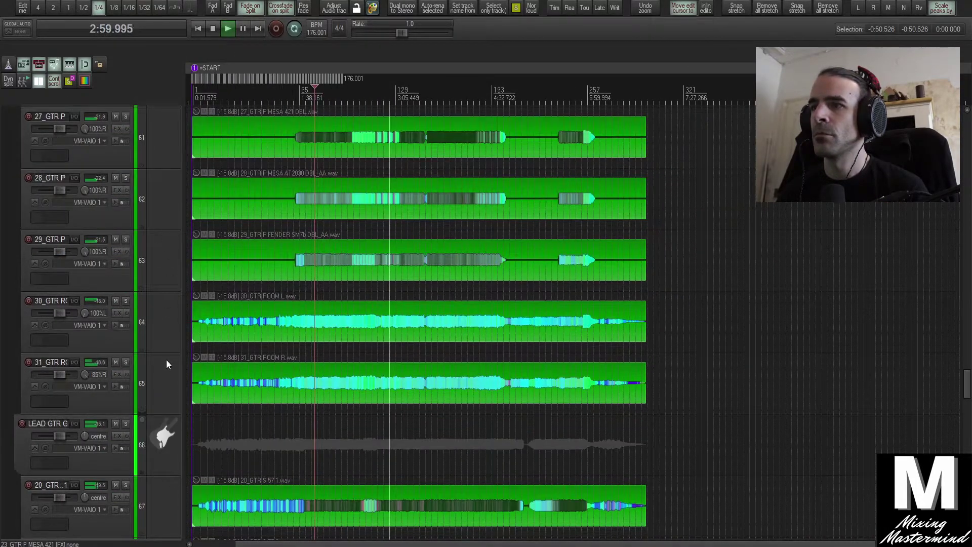
pyautogui.scroll(-4, 168, 442)
pyautogui.click(163, 271)
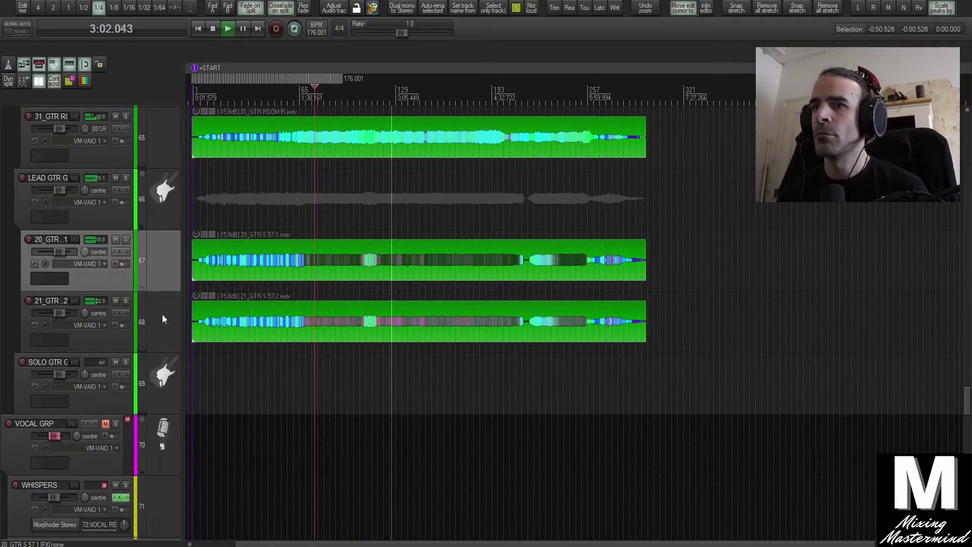
pyautogui.keyDown('shift'); pyautogui.click(169, 328); pyautogui.keyUp('shift')
# Raise the volume of both lead guitar tracks, 20 and 21, to +0.36 dB in the mixer.
pyautogui.hotkey('ctrl', 'm')
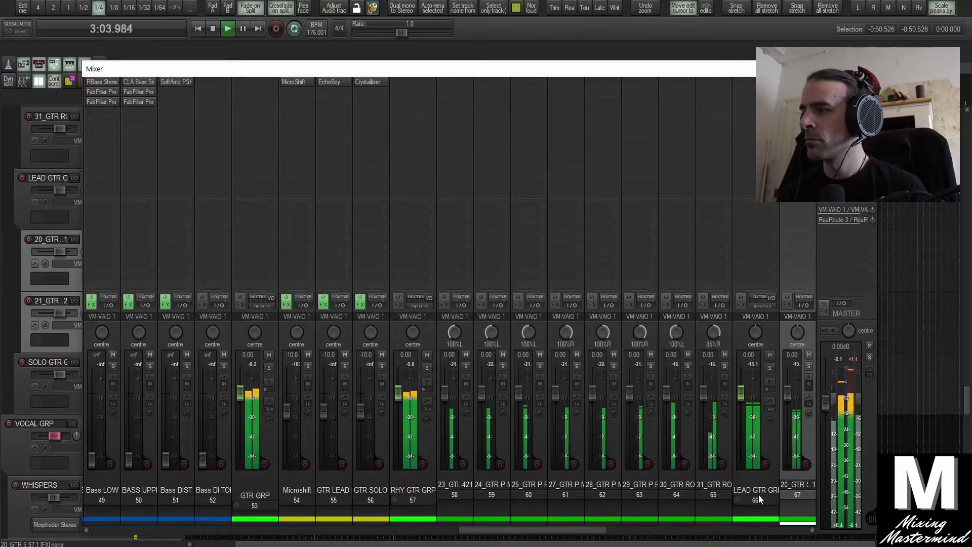
pyautogui.click(566, 525)
pyautogui.moveTo(613, 530); pyautogui.dragTo(653, 530)
pyautogui.click(638, 443)
pyautogui.keyDown('shift'); pyautogui.click(603, 441); pyautogui.keyUp('shift')
pyautogui.moveTo(622, 393); pyautogui.dragTo(618, 391)
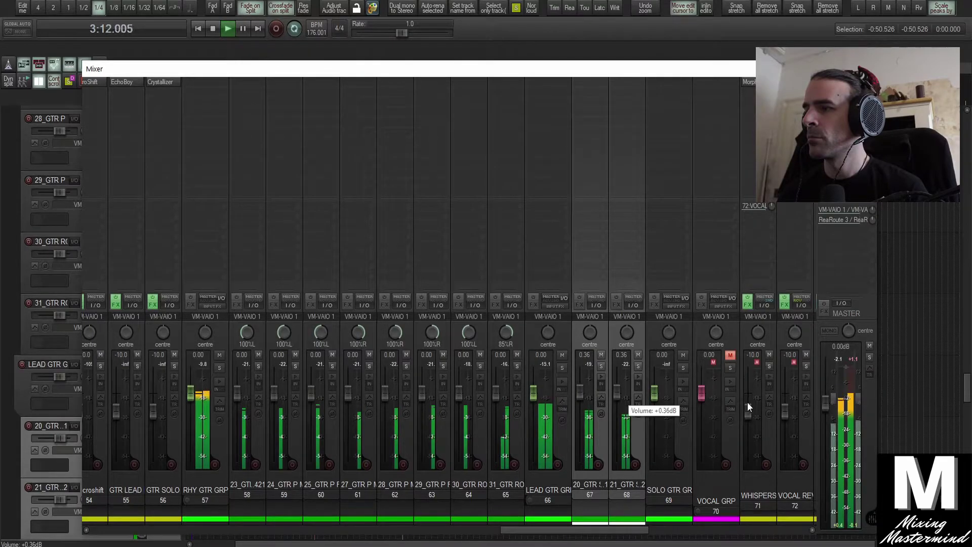
# Close the mixer, select the items on lead guitar tracks 20 and 21, and raise their item volume to -12.60 dB.
pyautogui.hotkey('ctrl', 'm')
pyautogui.scroll(-3, 542, 321)
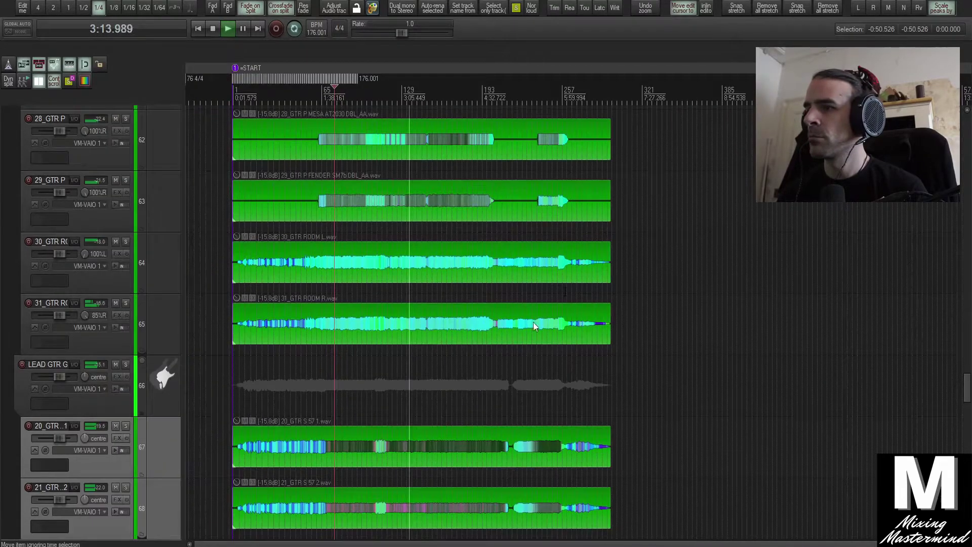
pyautogui.scroll(-2, 351, 381)
pyautogui.moveTo(294, 312); pyautogui.dragTo(269, 403)
pyautogui.scroll(1, 226, 309)
pyautogui.moveTo(229, 298); pyautogui.dragTo(227, 277)
pyautogui.scroll(-1, 228, 279)
pyautogui.scroll(3, 315, 328)
pyautogui.scroll(-3, 315, 328)
pyautogui.moveTo(232, 299)
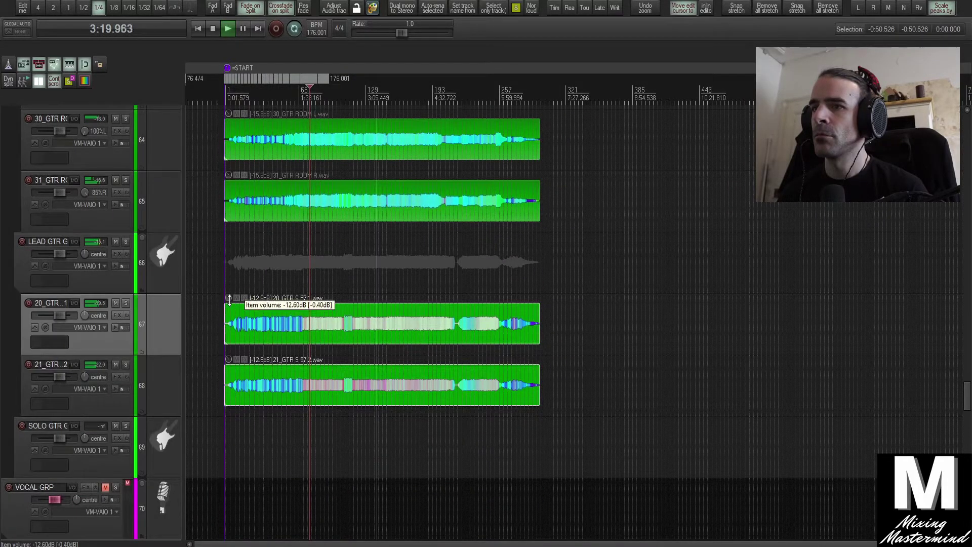
# Select the drum tracks from 03_HOSE to 14_TB in the cymbals group.
pyautogui.scroll(5, 293, 324)
pyautogui.scroll(10, 315, 345)
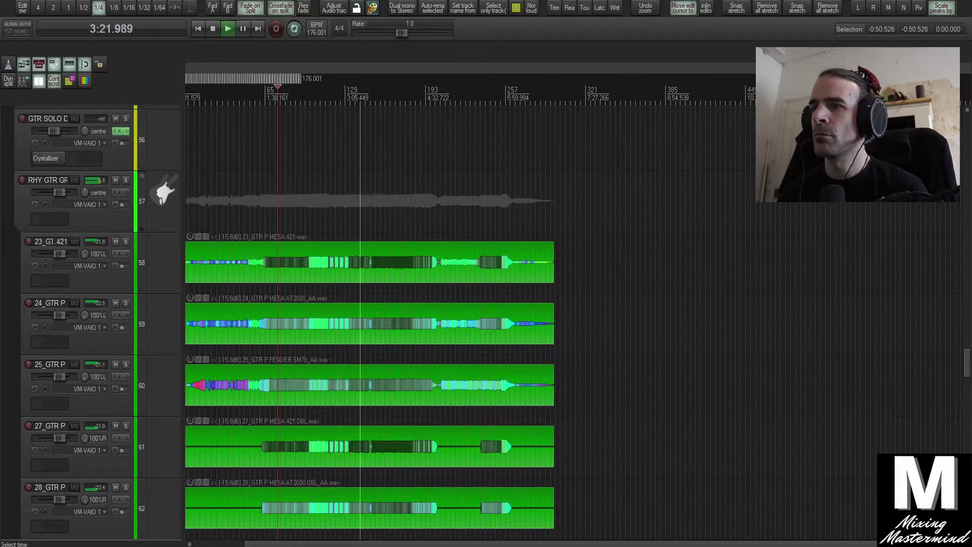
pyautogui.scroll(4, 329, 349)
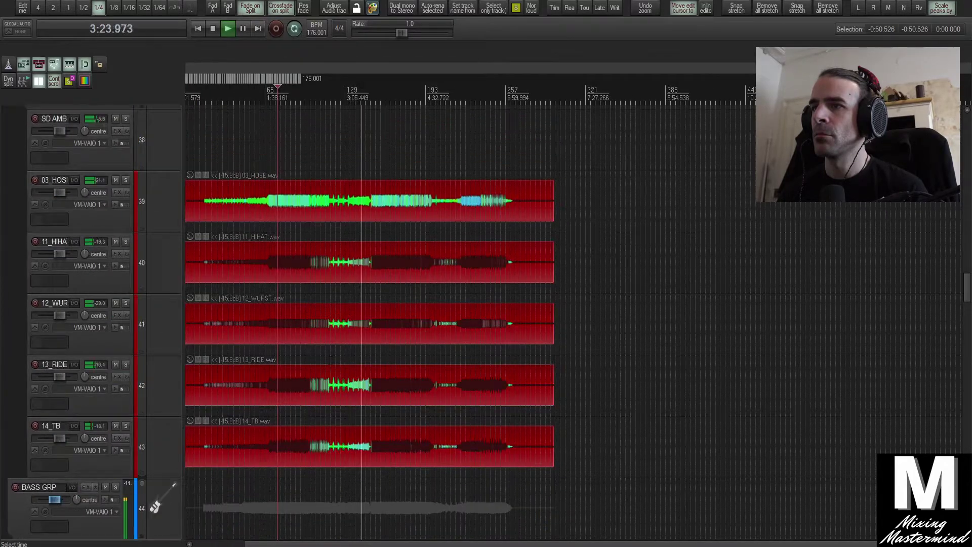
pyautogui.scroll(1, 326, 322)
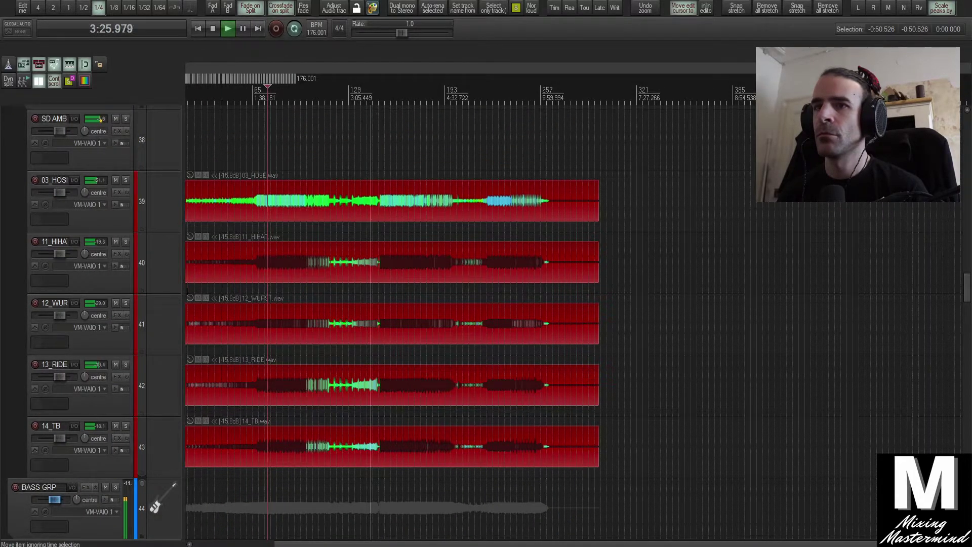
pyautogui.click(169, 222)
pyautogui.keyDown('shift'); pyautogui.click(169, 436); pyautogui.keyUp('shift')
pyautogui.scroll(-1, 177, 396)
pyautogui.scroll(1, 185, 390)
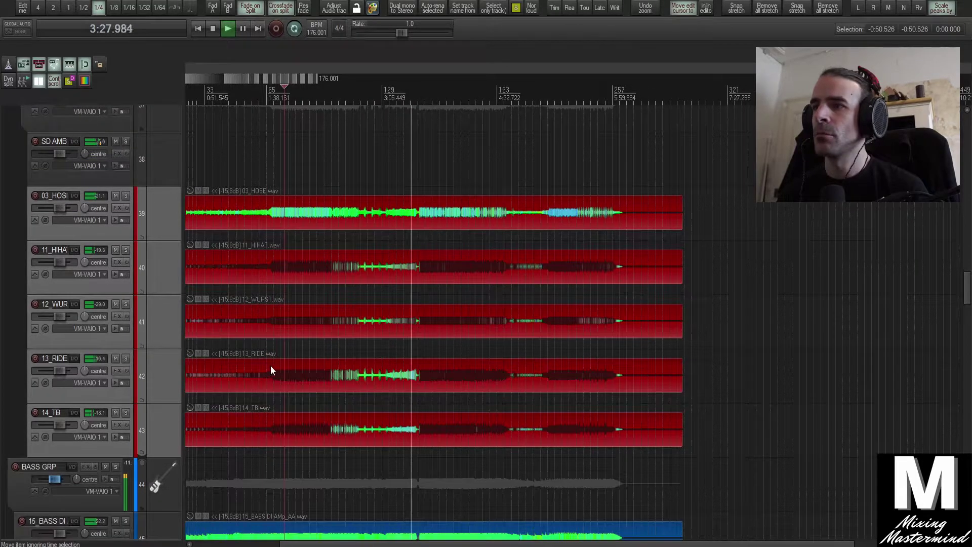
# Pan the overhead tracks hard apart, 09_OH L to 100% left and 10_OH R to 100% right.
pyautogui.scroll(4, 287, 360)
pyautogui.click(163, 226)
pyautogui.moveTo(96, 206); pyautogui.dragTo(95, 253)
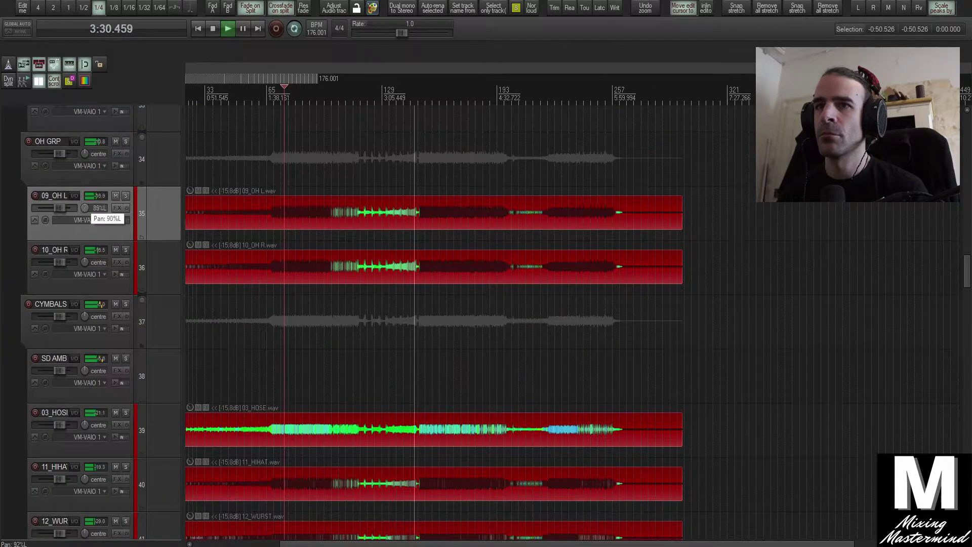
pyautogui.click(169, 276)
pyautogui.keyDown('shift'); pyautogui.click(163, 234); pyautogui.keyUp('shift')
pyautogui.scroll(1, 196, 264)
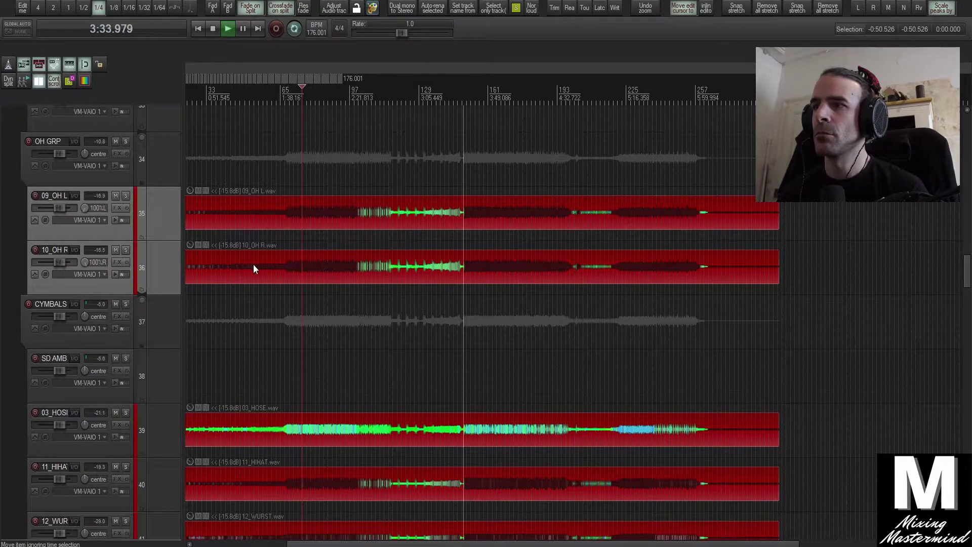
# Review the tracks under CYMBALS GRP and audition the SD AMB track briefly in solo.
pyautogui.scroll(-2, 253, 264)
pyautogui.scroll(1, 276, 264)
pyautogui.scroll(-3, 276, 264)
pyautogui.click(154, 366)
pyautogui.scroll(2, 154, 366)
pyautogui.keyDown('shift'); pyautogui.click(164, 276); pyautogui.keyUp('shift')
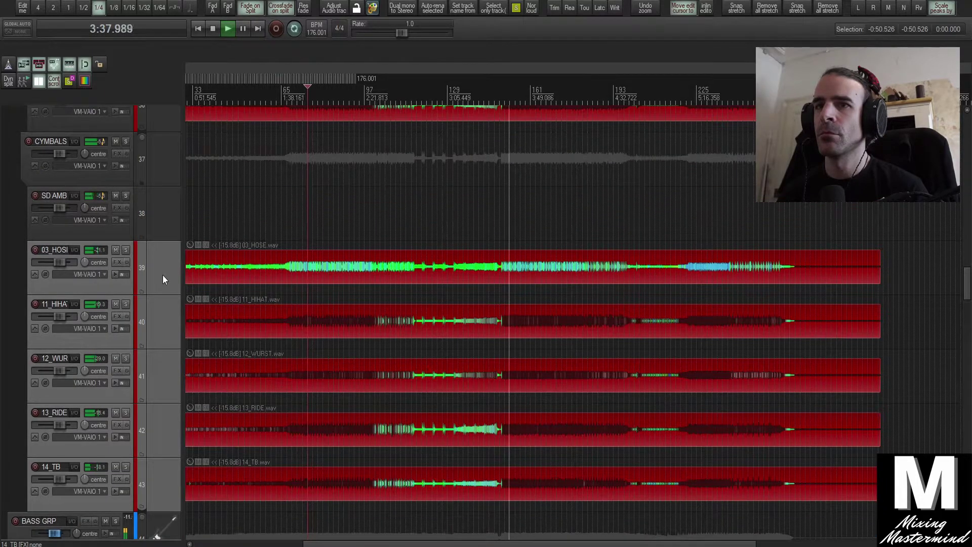
pyautogui.click(142, 213)
pyautogui.click(125, 196)
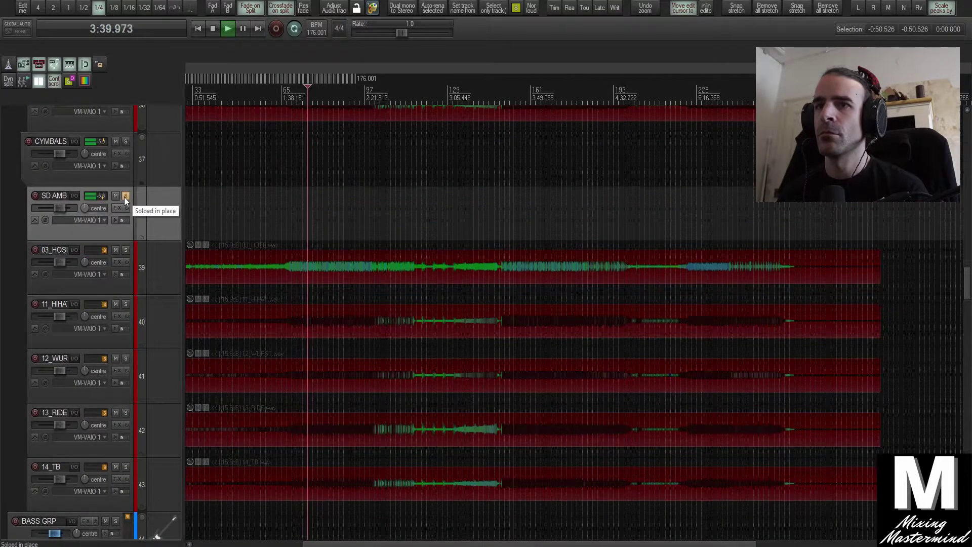
pyautogui.click(125, 197)
# Solo the five tracks from 03_HOSE to 14_TB together during playback.
pyautogui.click(142, 269)
pyautogui.scroll(-3, 158, 313)
pyautogui.keyDown('shift'); pyautogui.click(159, 315); pyautogui.keyUp('shift')
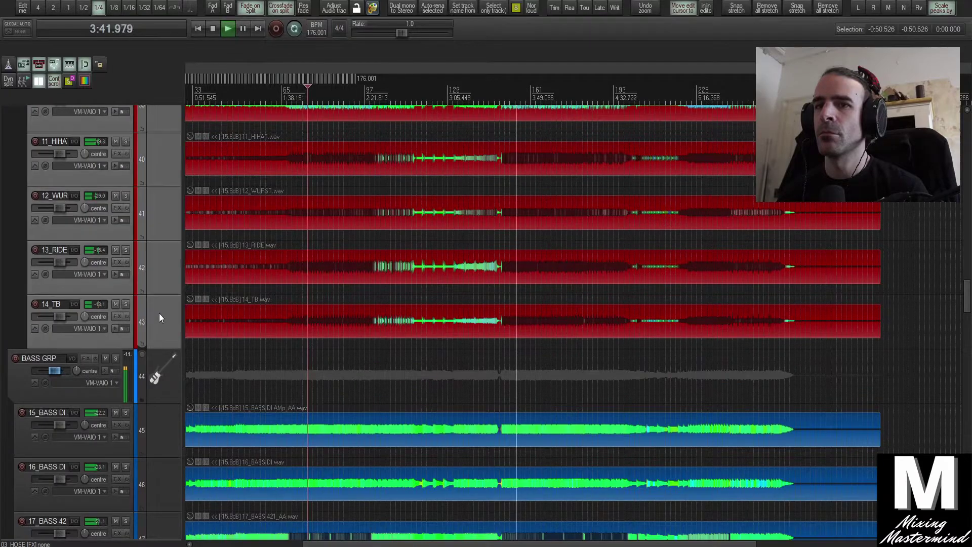
pyautogui.scroll(2, 156, 306)
pyautogui.click(126, 196)
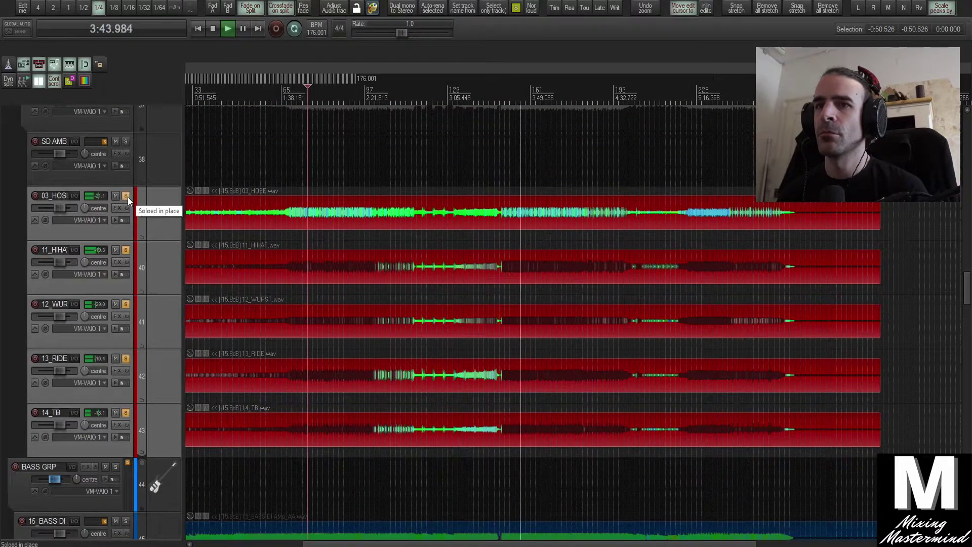
# Pan the 11_HIHAT track 87% left, and try panning 13_RIDE before resetting it to centre.
pyautogui.click(156, 267)
pyautogui.moveTo(85, 262)
pyautogui.mouseDown()
pyautogui.moveTo(85, 273)
pyautogui.moveTo(82, 265)
pyautogui.mouseUp()
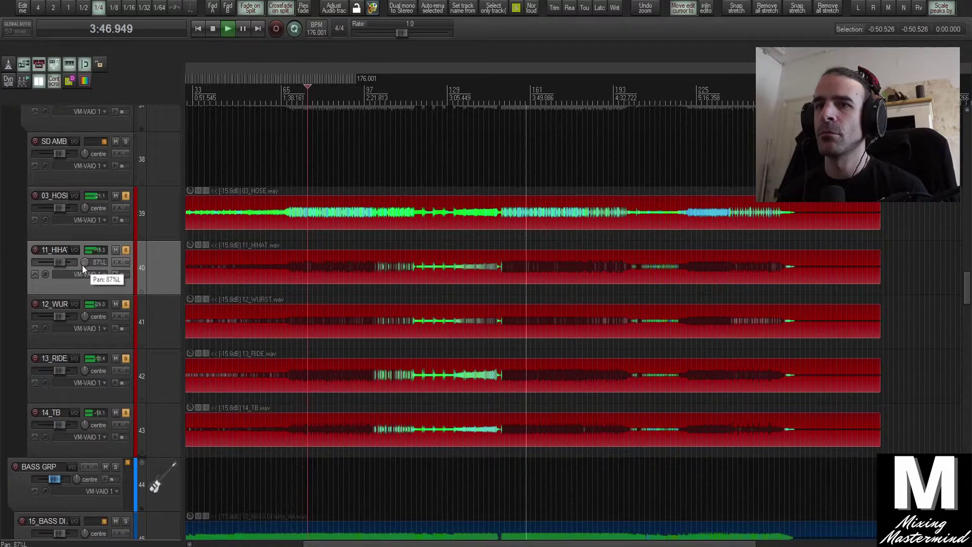
pyautogui.moveTo(85, 371); pyautogui.dragTo(85, 358)
pyautogui.doubleClick(84, 371)
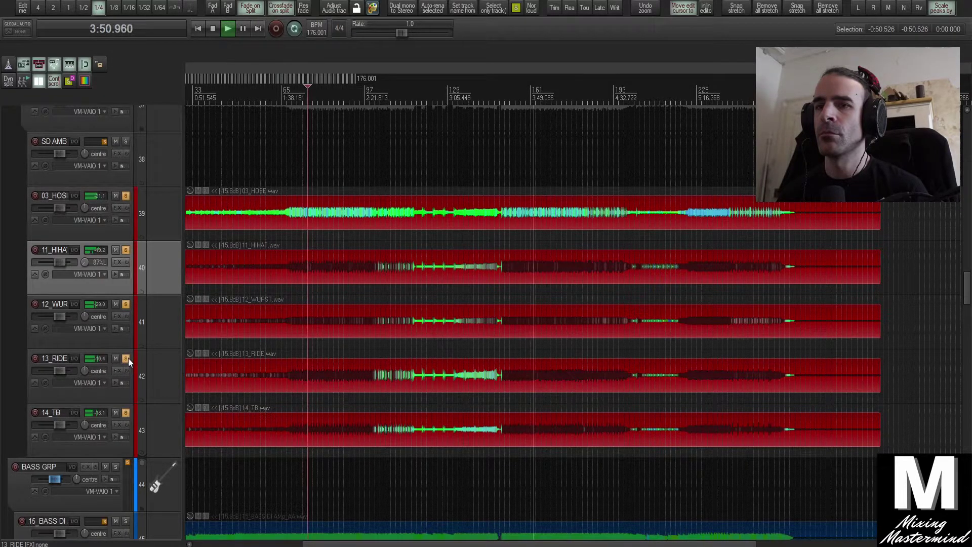
# Stop playback and examine the hi-hat, ride and overhead tracks and their pan settings.
pyautogui.press('space')
pyautogui.click(156, 327)
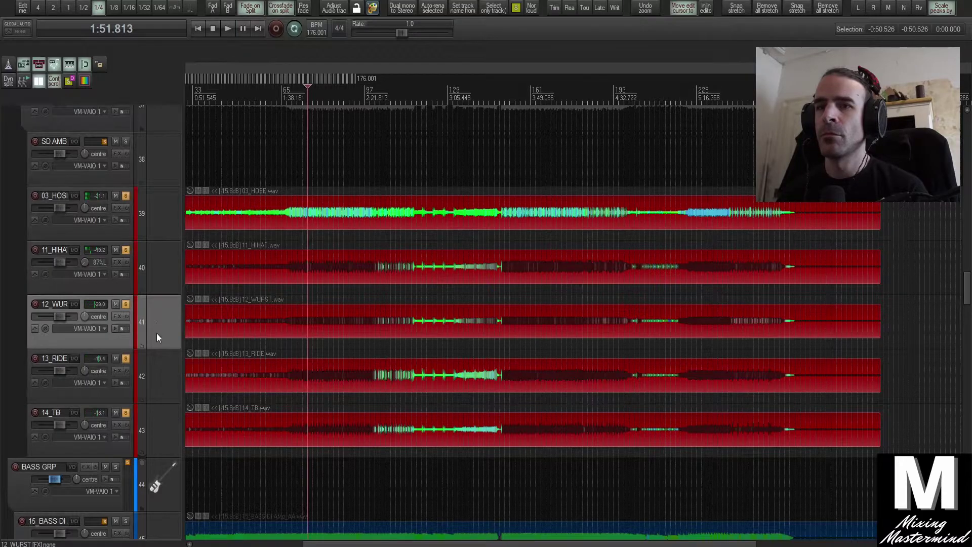
pyautogui.click(163, 384)
pyautogui.click(155, 285)
pyautogui.scroll(1, 159, 296)
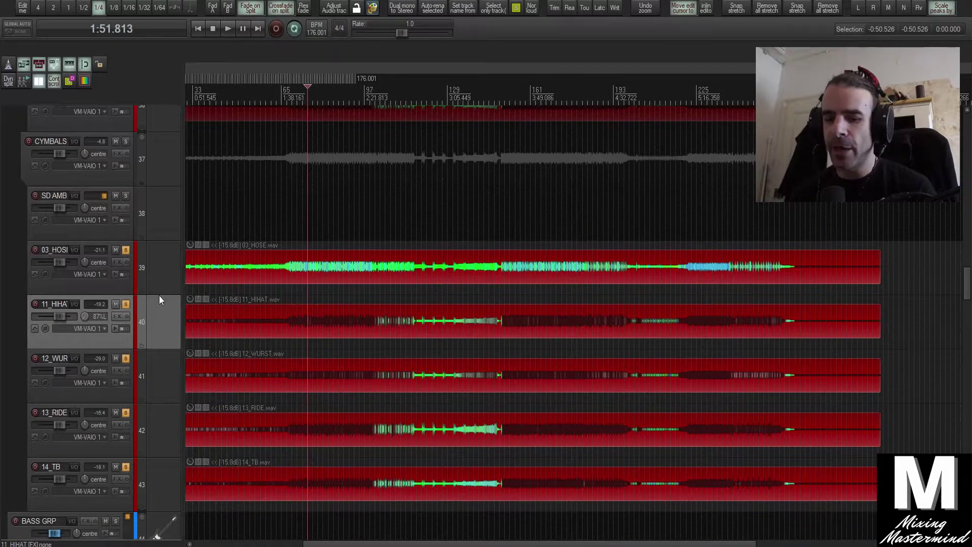
pyautogui.scroll(4, 159, 296)
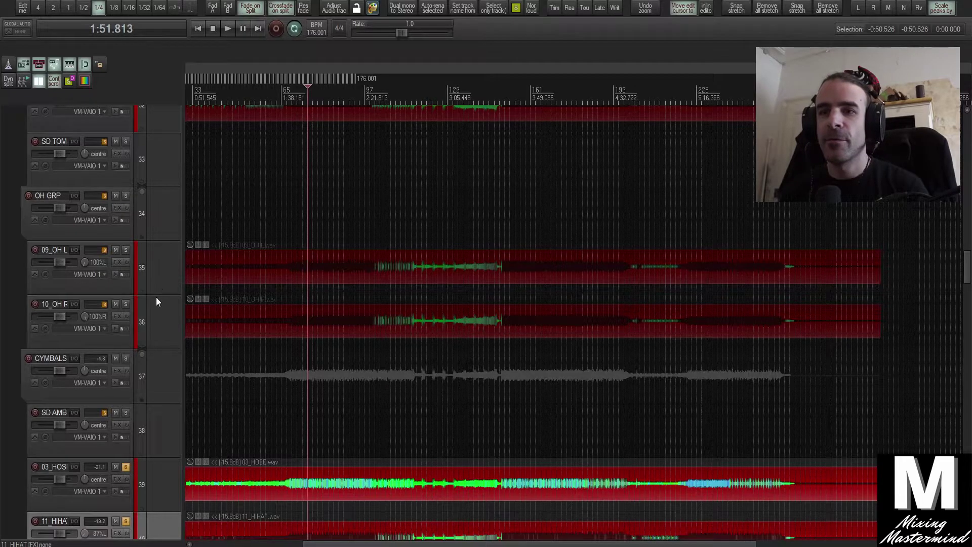
pyautogui.scroll(-3, 160, 294)
pyautogui.scroll(-1, 147, 405)
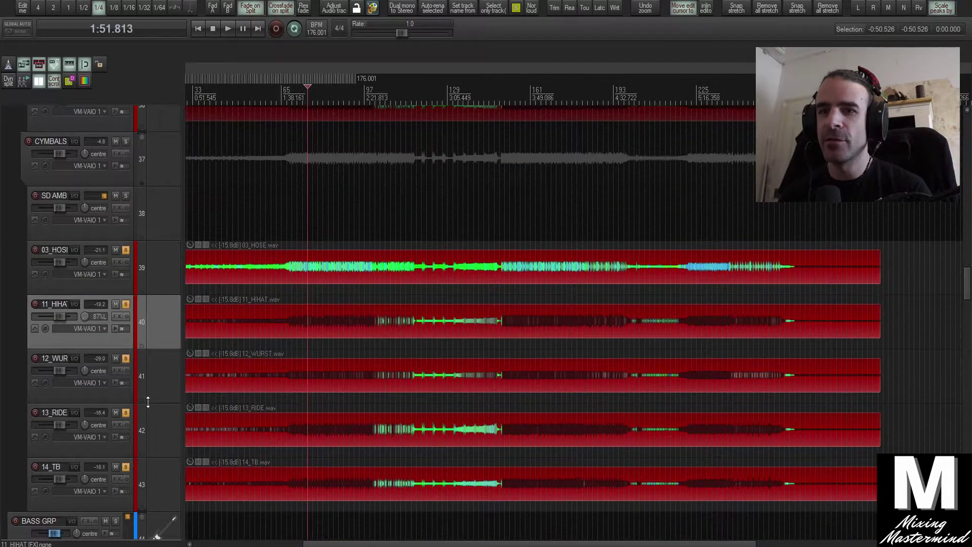
pyautogui.click(150, 431)
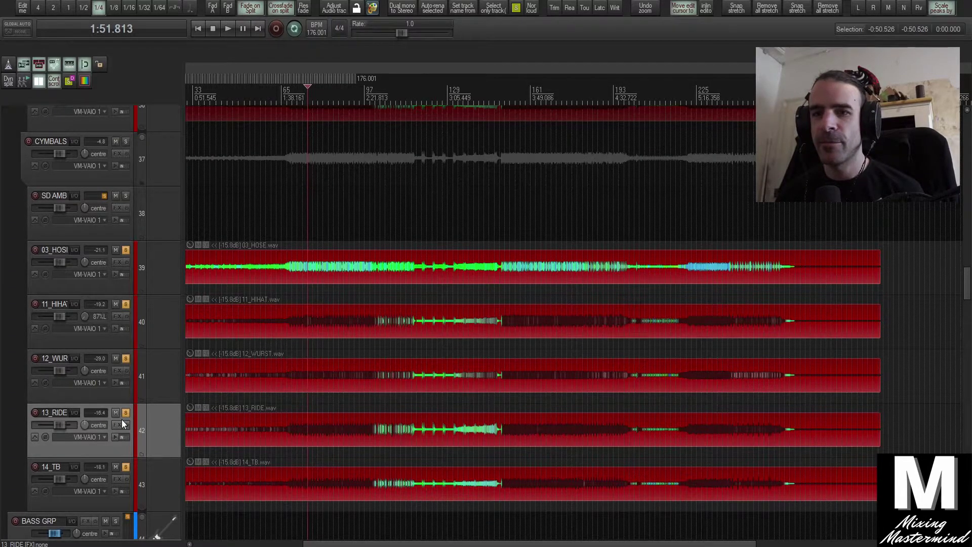
# Take all the tracks from 03_HOSE to 14_TB out of solo.
pyautogui.click(124, 467)
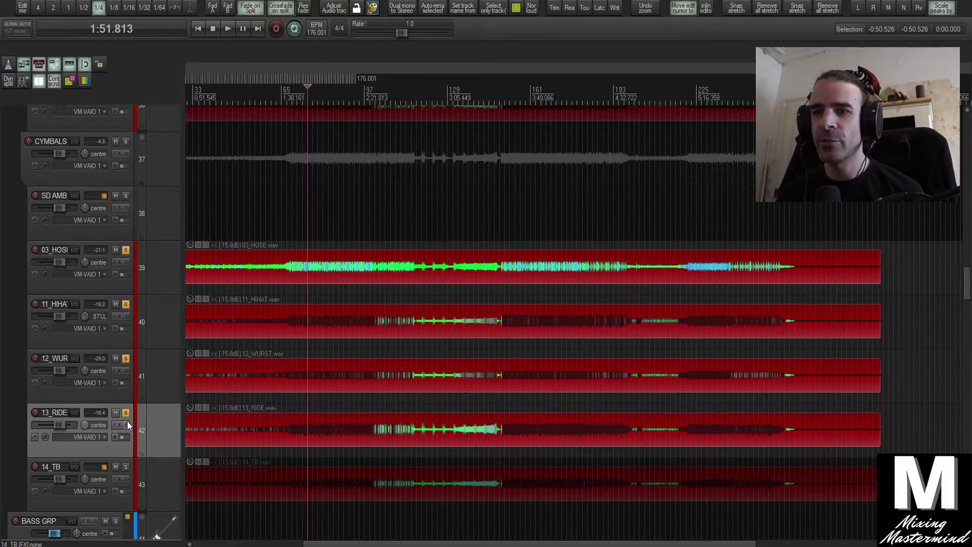
pyautogui.click(127, 364)
pyautogui.click(126, 358)
pyautogui.click(126, 304)
pyautogui.click(125, 250)
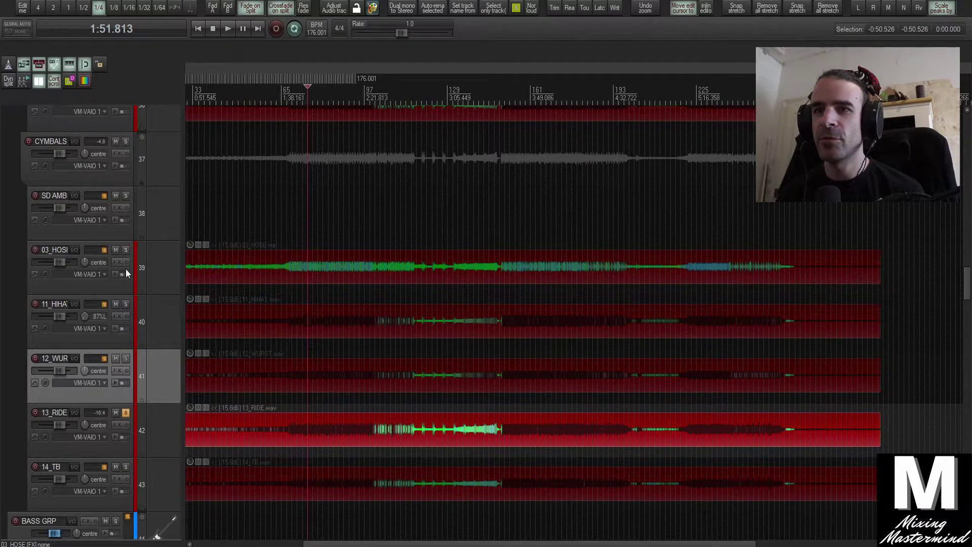
pyautogui.click(126, 412)
# Audition CYMBALS GRP in solo, take it out of solo and stop playback.
pyautogui.click(125, 141)
pyautogui.press('space')
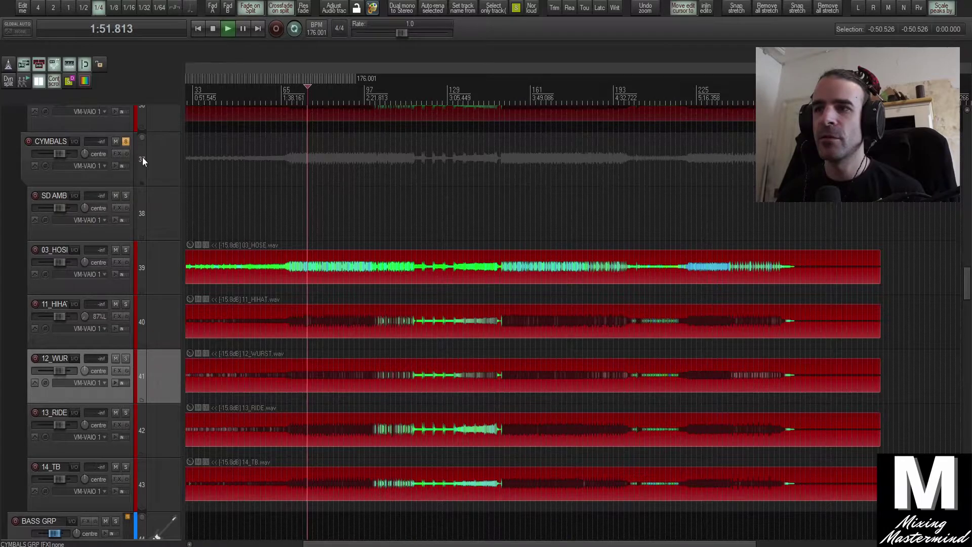
pyautogui.scroll(3, 313, 290)
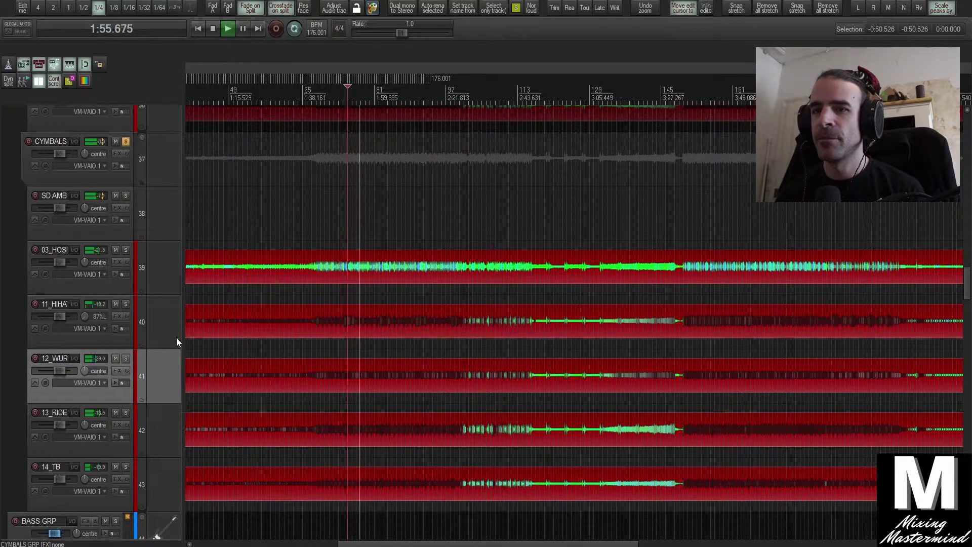
pyautogui.click(125, 143)
pyautogui.scroll(5, 247, 419)
pyautogui.press('space')
# Select the three tom tracks 06 to 08, solo TOMS GRP and start playback.
pyautogui.scroll(4, 247, 418)
pyautogui.scroll(-1, 247, 418)
pyautogui.moveTo(140, 259); pyautogui.dragTo(159, 352)
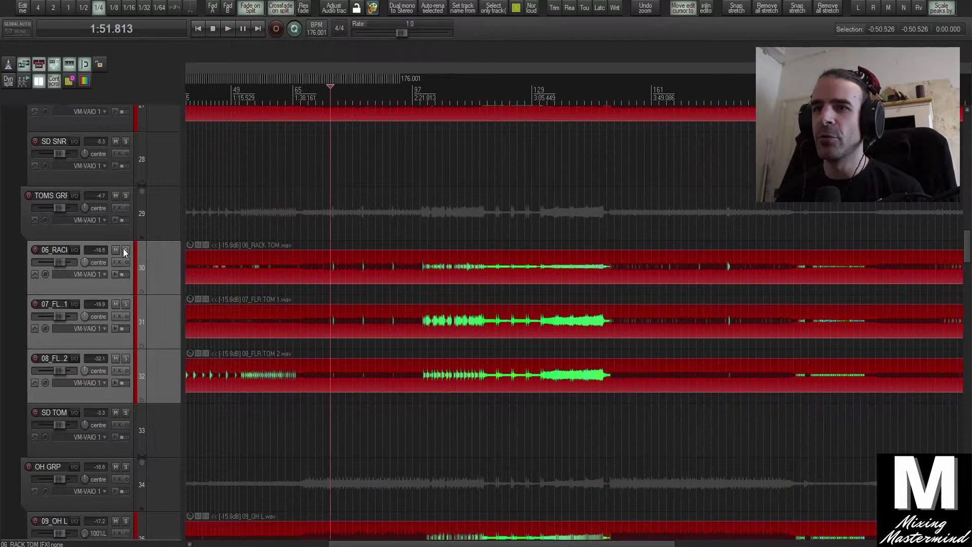
pyautogui.scroll(1, 321, 314)
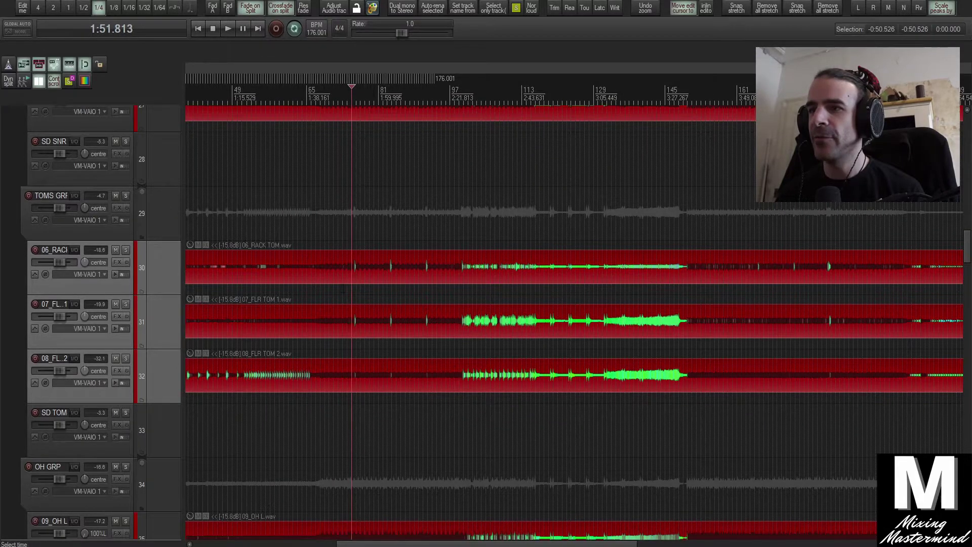
pyautogui.scroll(3, 271, 313)
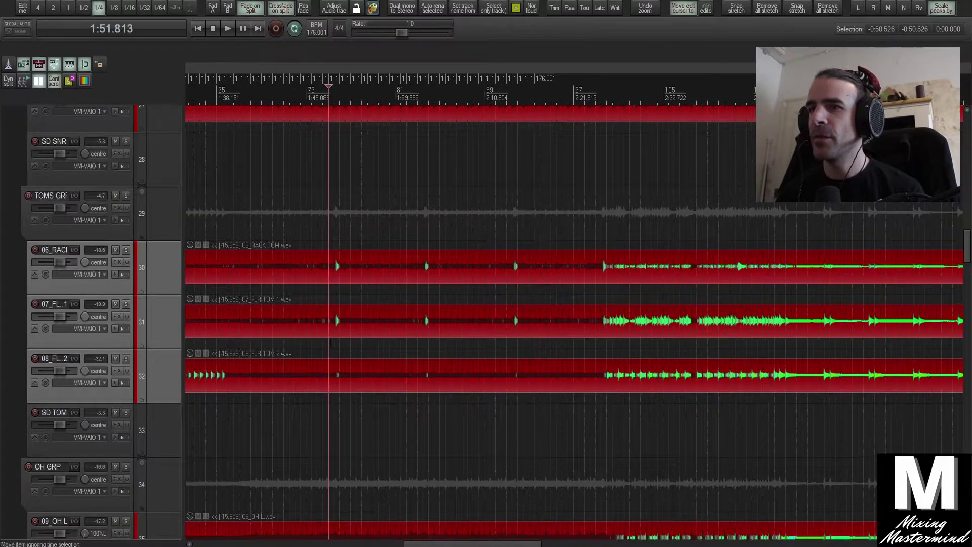
pyautogui.click(125, 195)
pyautogui.press('space')
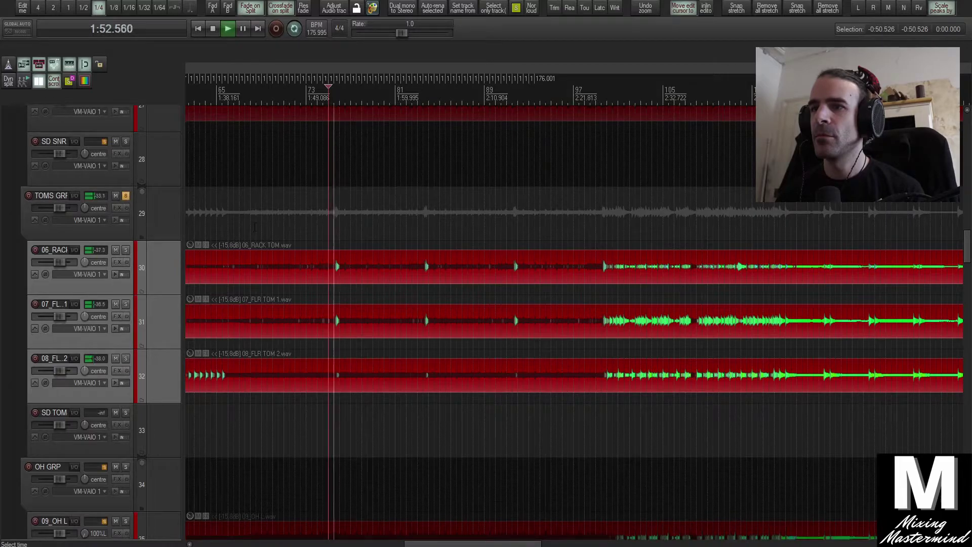
# Audition the soloed toms from shortly after bar 65, and restart playback just before the busy tom section near bar 99.
pyautogui.click(254, 226)
pyautogui.scroll(-3, 316, 378)
pyautogui.scroll(2, 338, 376)
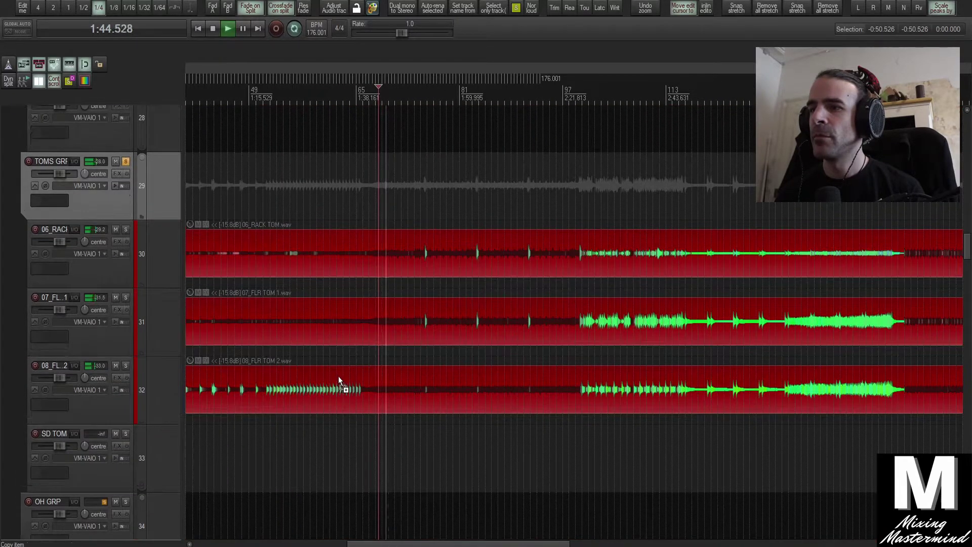
pyautogui.scroll(3, 343, 376)
pyautogui.scroll(2, 355, 345)
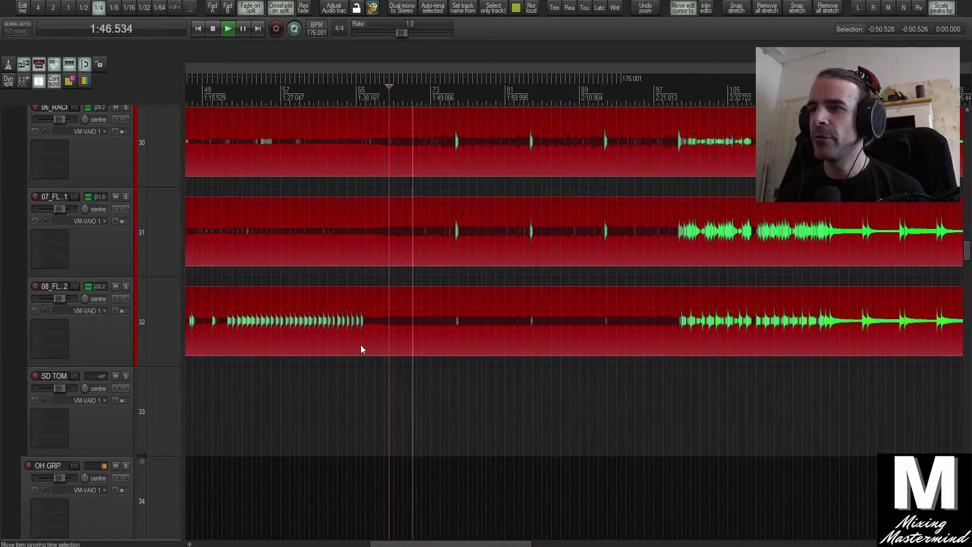
pyautogui.scroll(-1, 417, 287)
pyautogui.scroll(3, 420, 288)
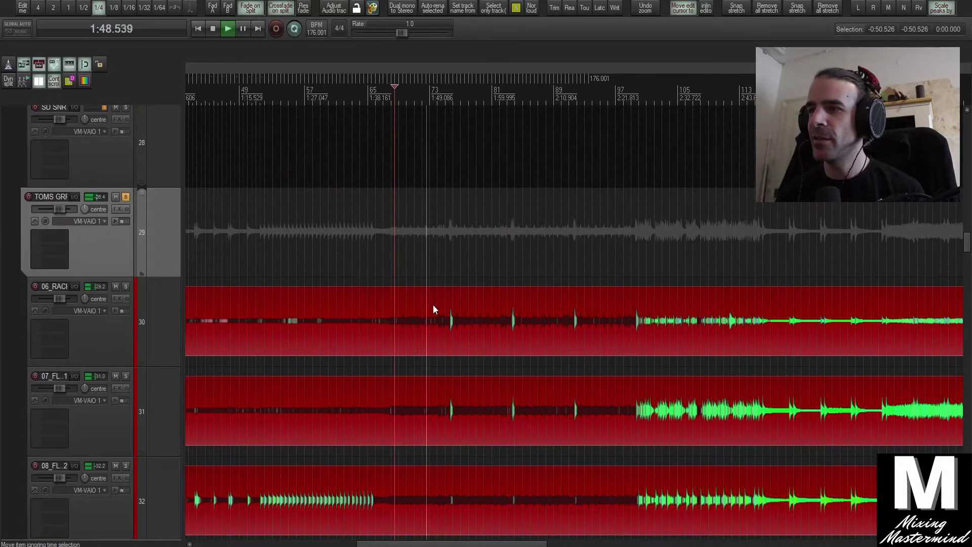
pyautogui.scroll(-1, 433, 305)
pyautogui.scroll(1, 434, 307)
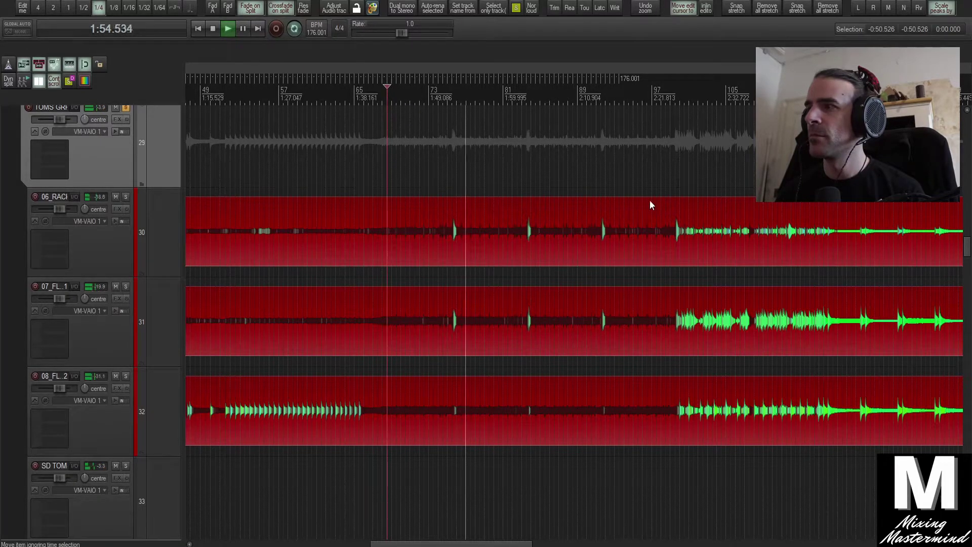
pyautogui.click(670, 243)
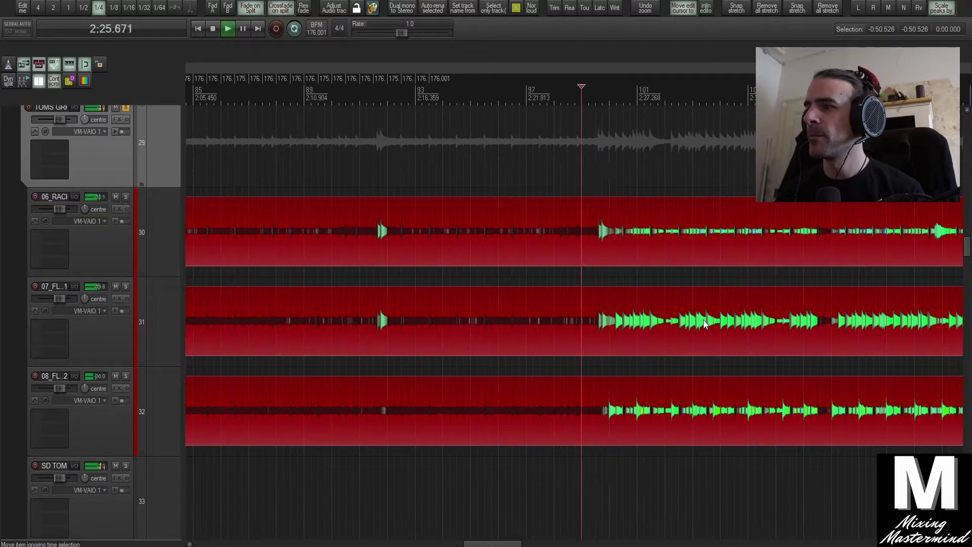
# Pan 06_RACK TOM 27% left, 07_FLR TOM 1 46% right and 08_FLR TOM 2 73% right.
pyautogui.click(147, 215)
pyautogui.moveTo(84, 209); pyautogui.dragTo(85, 243)
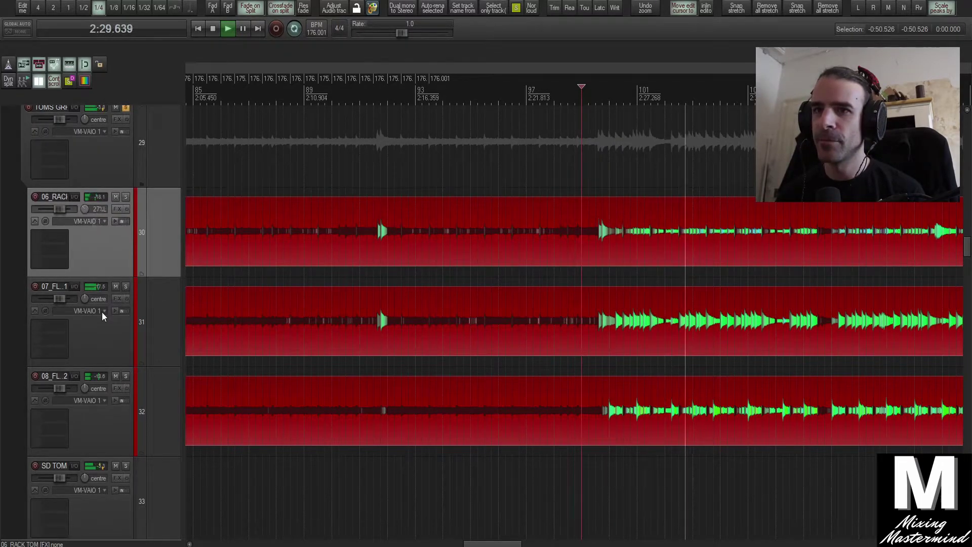
pyautogui.moveTo(86, 295); pyautogui.dragTo(86, 238)
pyautogui.moveTo(86, 389); pyautogui.dragTo(86, 334)
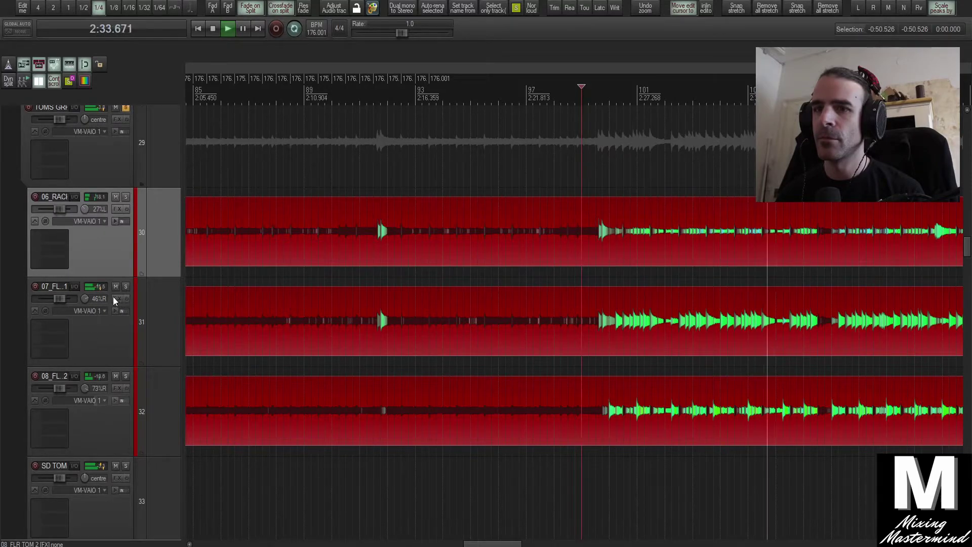
# Mute the SD TOM track and select the tracks from 06_RACK TOM to 08_FLR TOM 2.
pyautogui.click(115, 465)
pyautogui.click(154, 447)
pyautogui.keyDown('shift'); pyautogui.click(153, 238); pyautogui.keyUp('shift')
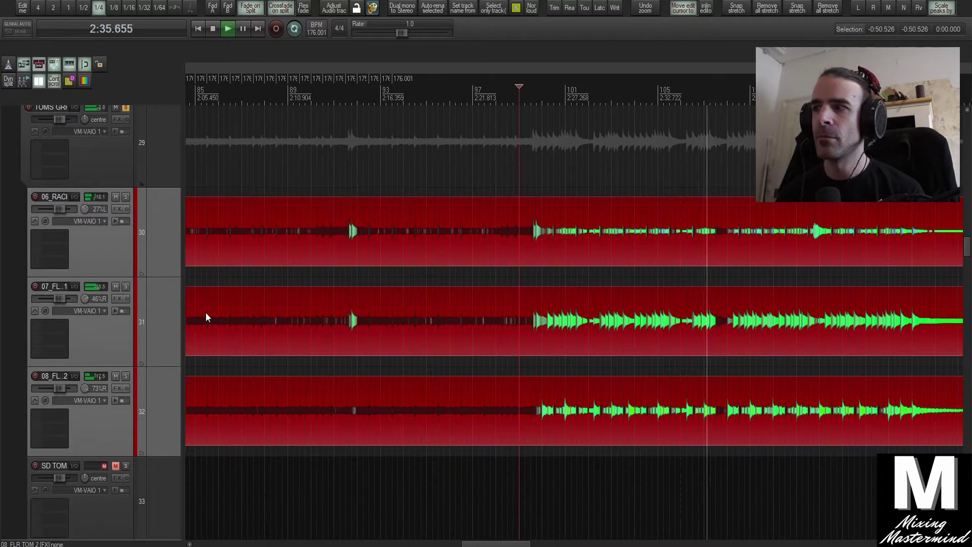
# Raise the item volume of the 06_RACK TOM, 07_FLR TOM 1 and 08_FLR TOM 2 clips to -11.9 dB.
pyautogui.scroll(-2, 205, 312)
pyautogui.click(305, 408)
pyautogui.moveTo(190, 193); pyautogui.dragTo(192, 171)
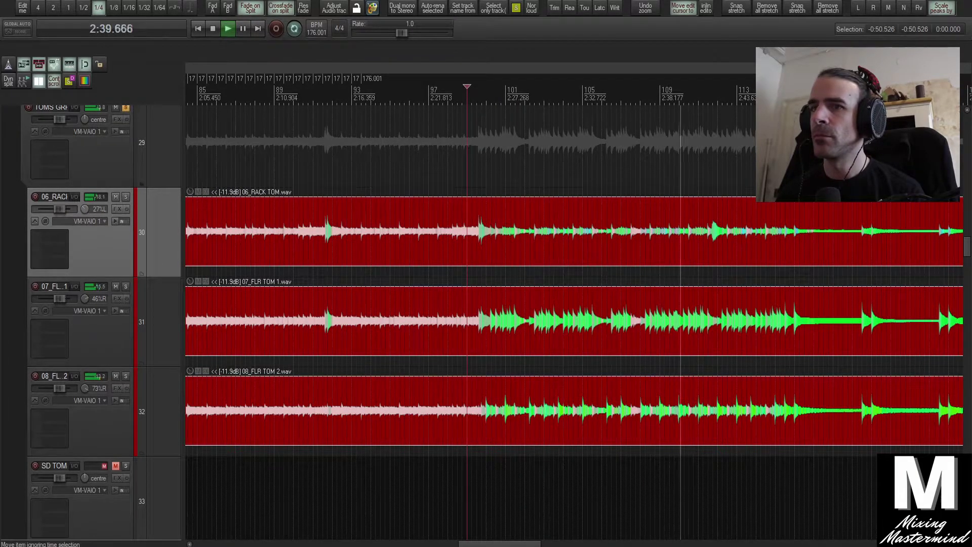
# Unmute the SD TOMS track and lower its volume to -12.1 dB while listening with the live toms.
pyautogui.click(150, 463)
pyautogui.click(114, 466)
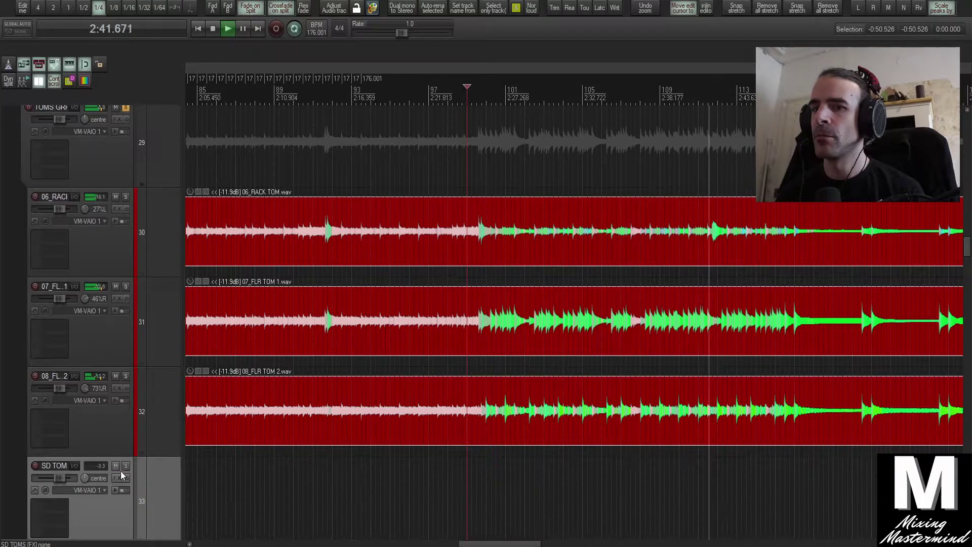
pyautogui.scroll(-3, 146, 491)
pyautogui.moveTo(62, 297); pyautogui.dragTo(55, 298)
pyautogui.scroll(1, 58, 303)
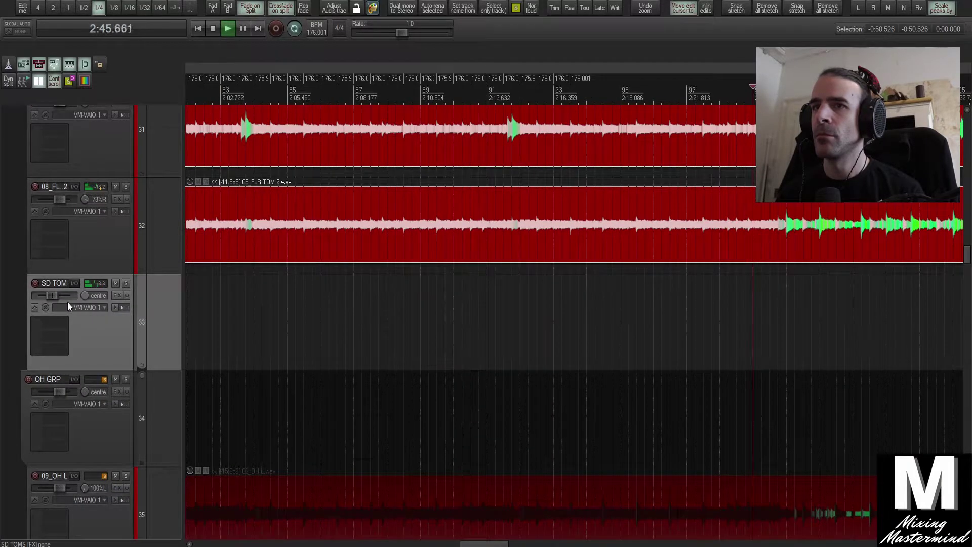
pyautogui.moveTo(52, 294)
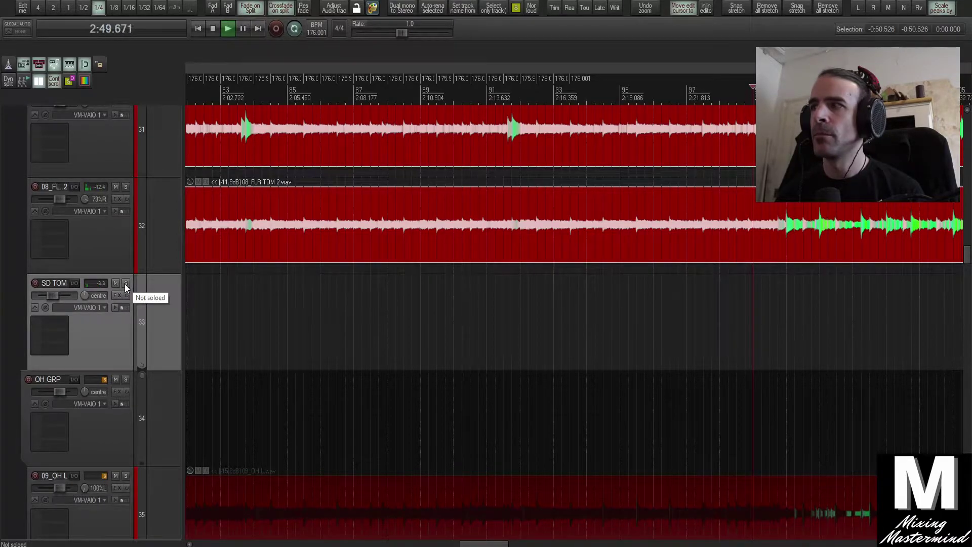
# Stop playback, select 08_FLR TOM 2 and unsolo TOMS GRP.
pyautogui.scroll(-5, 451, 317)
pyautogui.scroll(3, 451, 318)
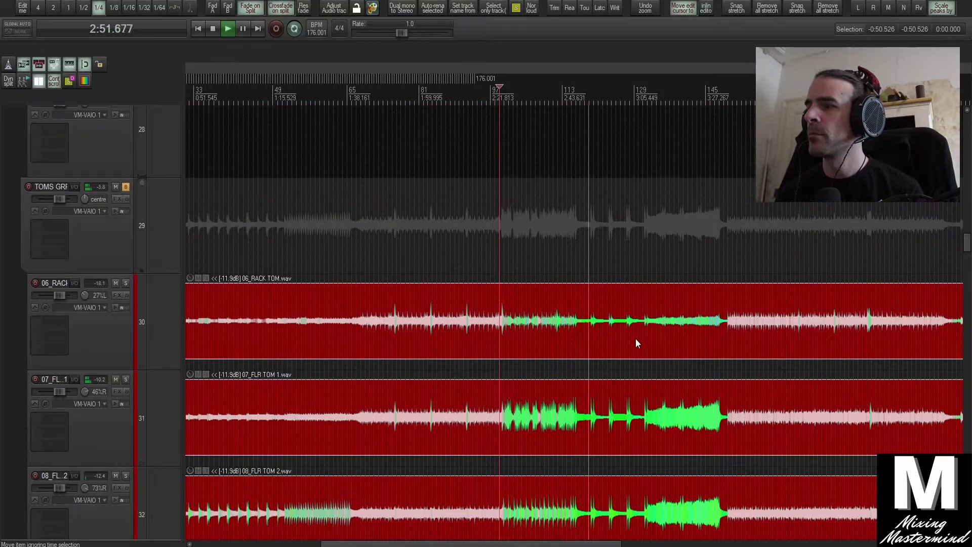
pyautogui.scroll(-2, 634, 344)
pyautogui.scroll(2, 635, 195)
pyautogui.press('space')
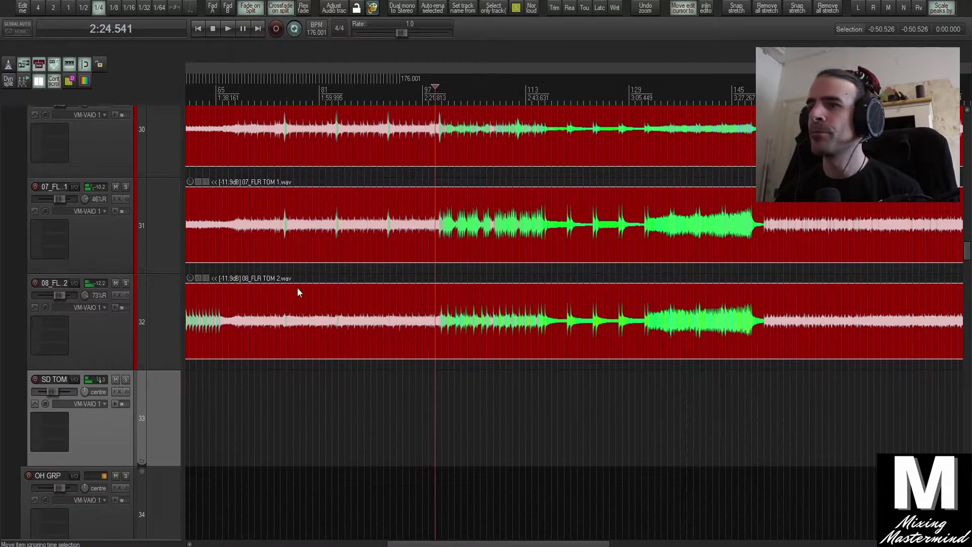
pyautogui.click(169, 350)
pyautogui.scroll(2, 158, 312)
pyautogui.scroll(5, 157, 245)
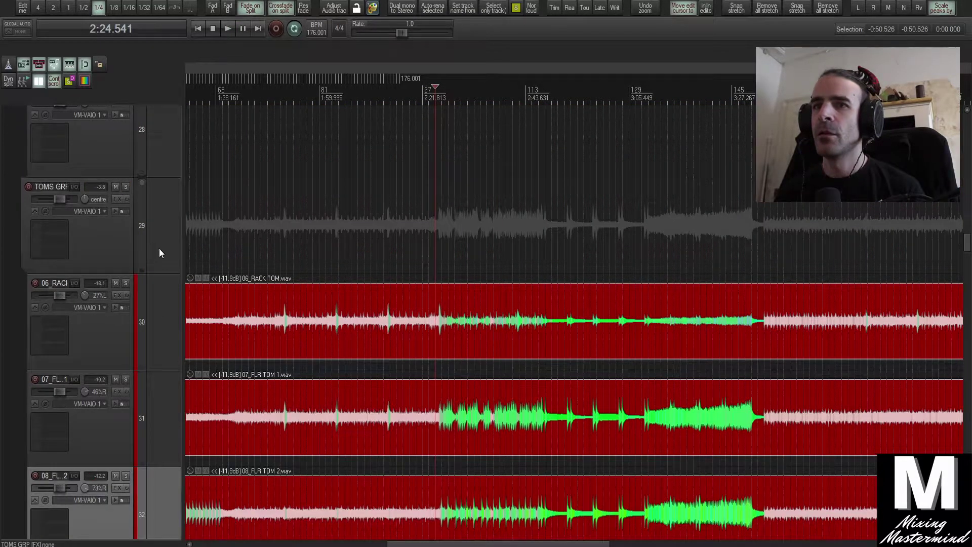
# Select 01_KICK IN, place the edit cursor shortly after bar 81 and start playback of the full mix.
pyautogui.scroll(-3, 180, 303)
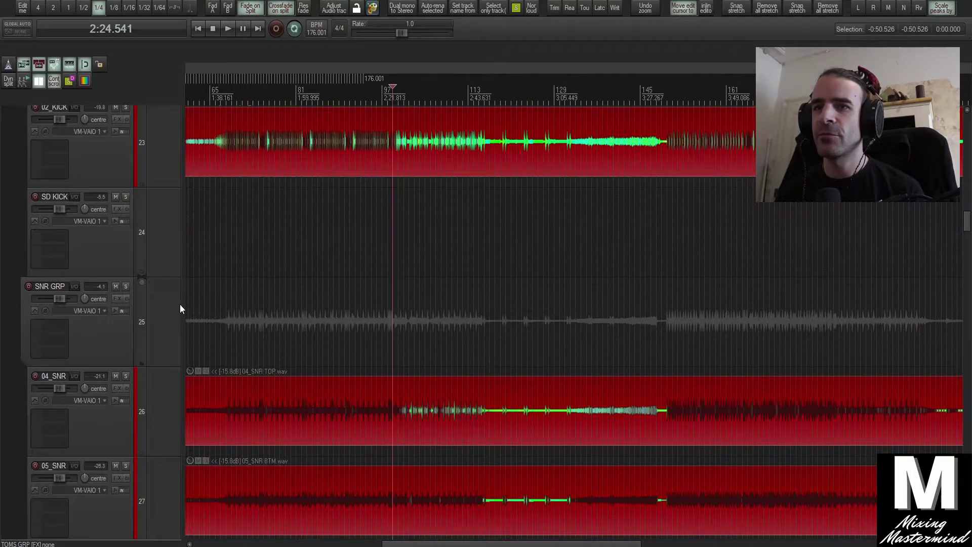
pyautogui.scroll(-1, 340, 172)
pyautogui.click(315, 112)
pyautogui.scroll(3, 259, 260)
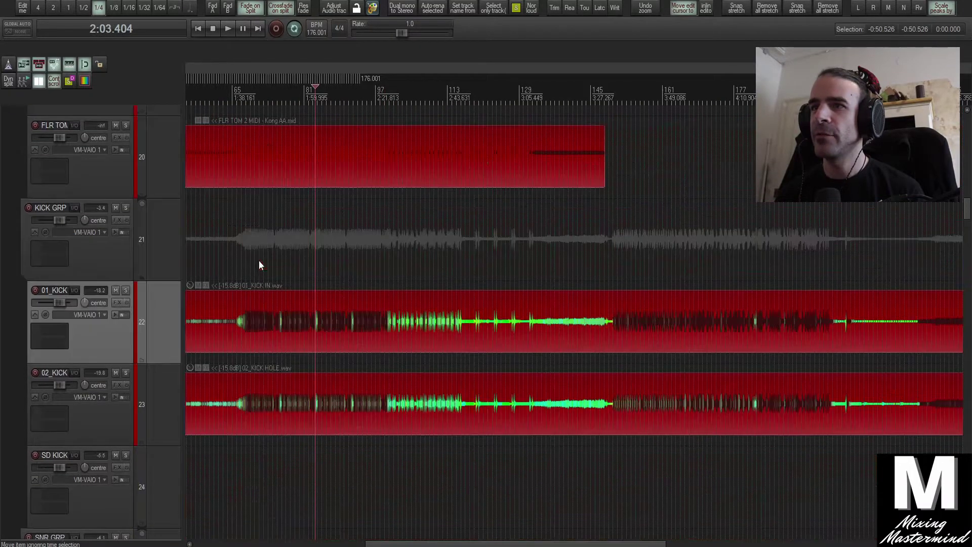
pyautogui.scroll(6, 179, 283)
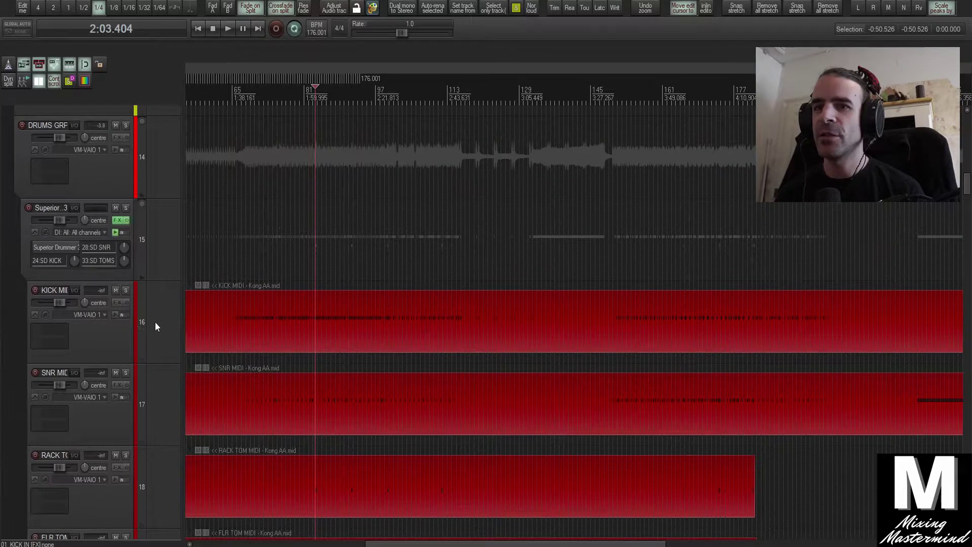
pyautogui.scroll(-3, 155, 325)
pyautogui.scroll(-1, 228, 370)
pyautogui.scroll(-2, 323, 301)
pyautogui.hscroll(-3, 369, 267)
pyautogui.scroll(1, 392, 148)
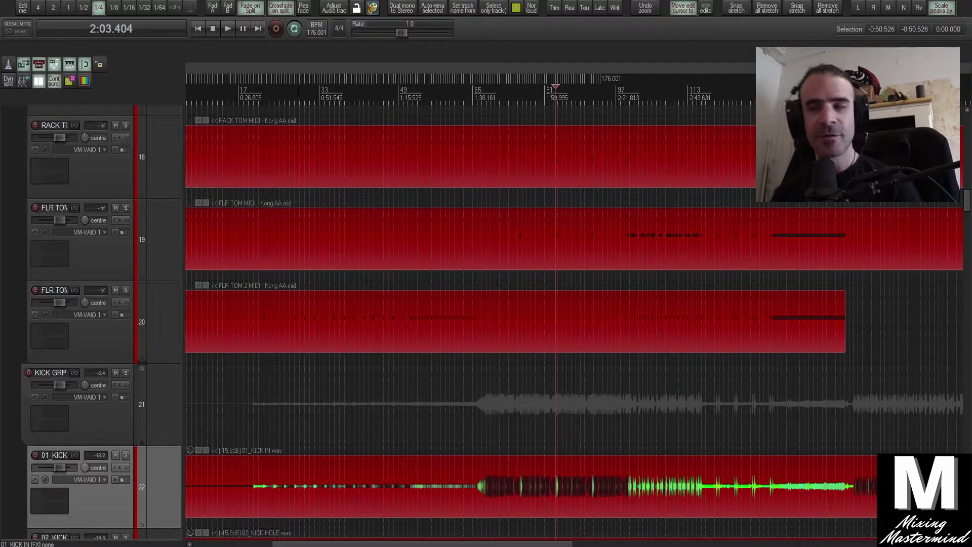
pyautogui.scroll(-3, 263, 129)
pyautogui.scroll(-3, 277, 247)
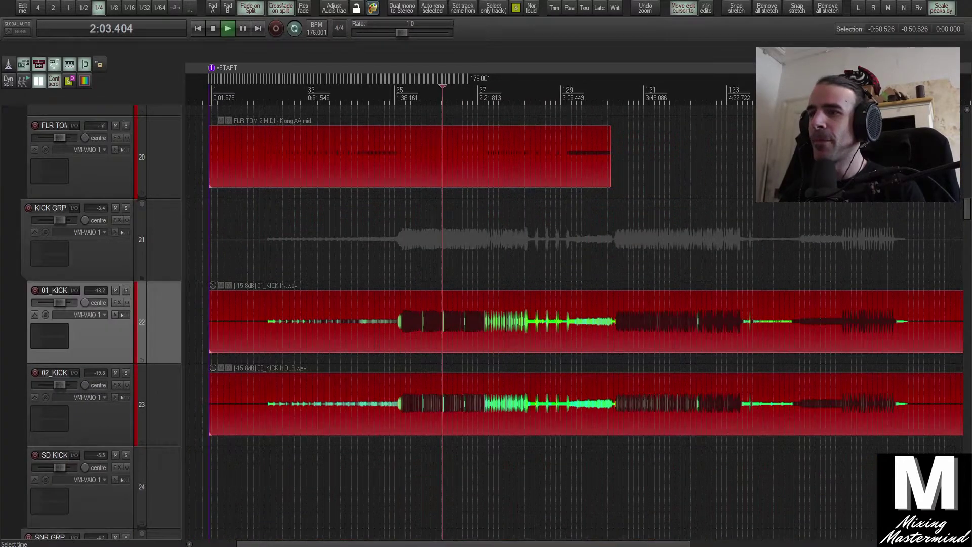
pyautogui.press('space')
# Look through the effect return, drum group and drum MIDI tracks while the full mix plays.
pyautogui.scroll(1, 420, 271)
pyautogui.scroll(2, 420, 272)
pyautogui.scroll(6, 173, 327)
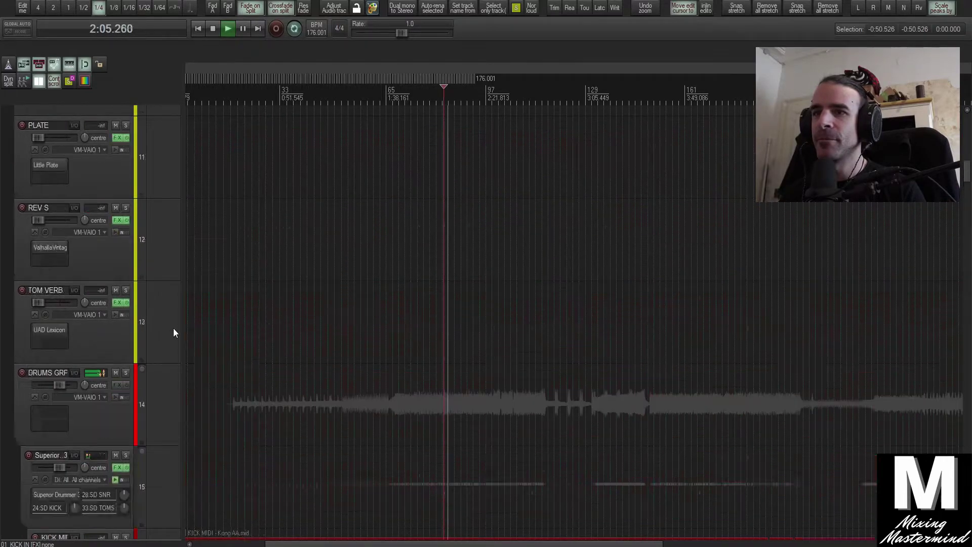
pyautogui.scroll(-3, 177, 329)
pyautogui.scroll(-4, 171, 304)
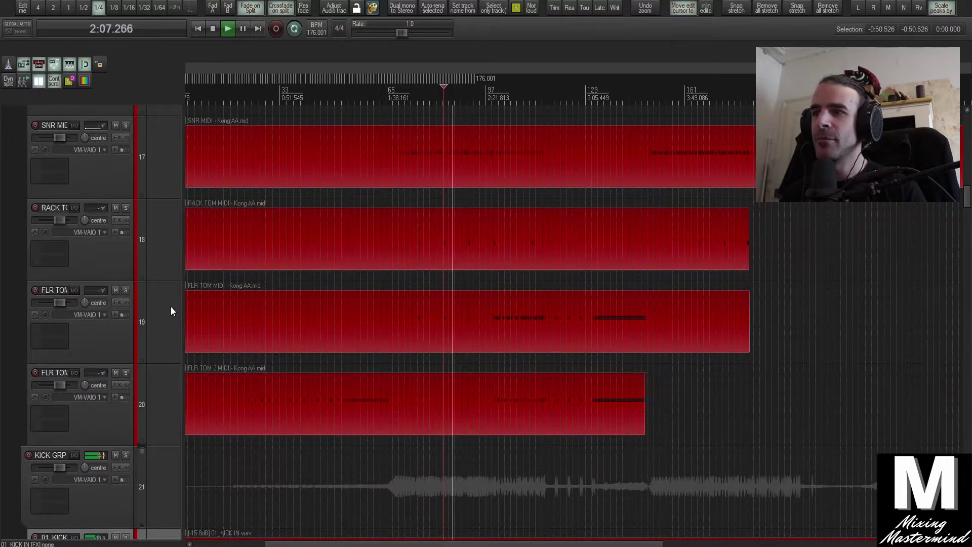
pyautogui.scroll(8, 176, 354)
pyautogui.scroll(10, 177, 366)
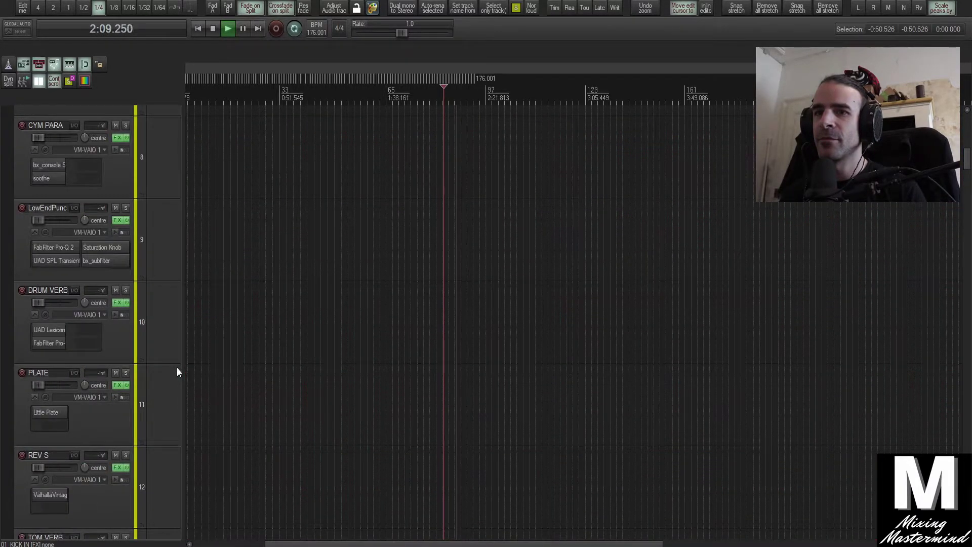
pyautogui.scroll(-3, 178, 366)
pyautogui.scroll(-11, 177, 368)
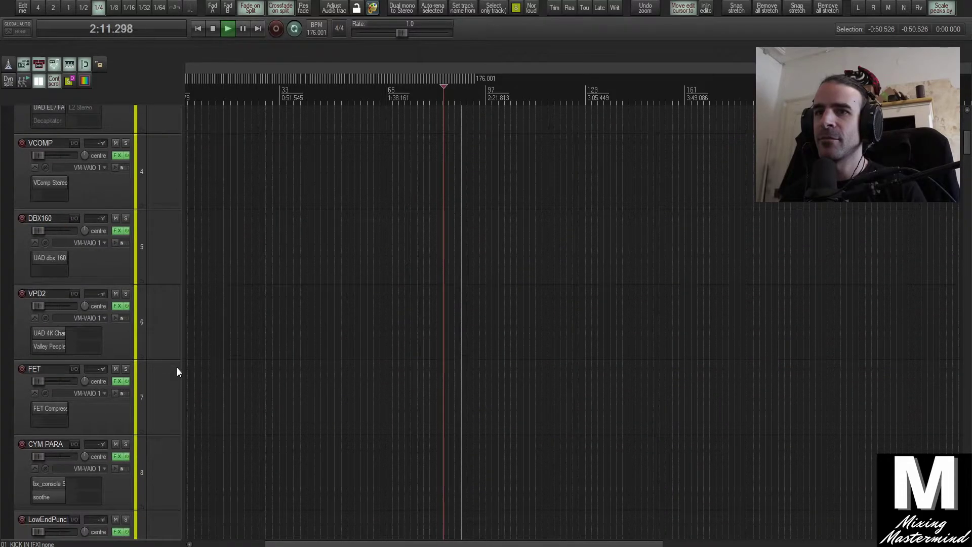
pyautogui.scroll(1, 183, 366)
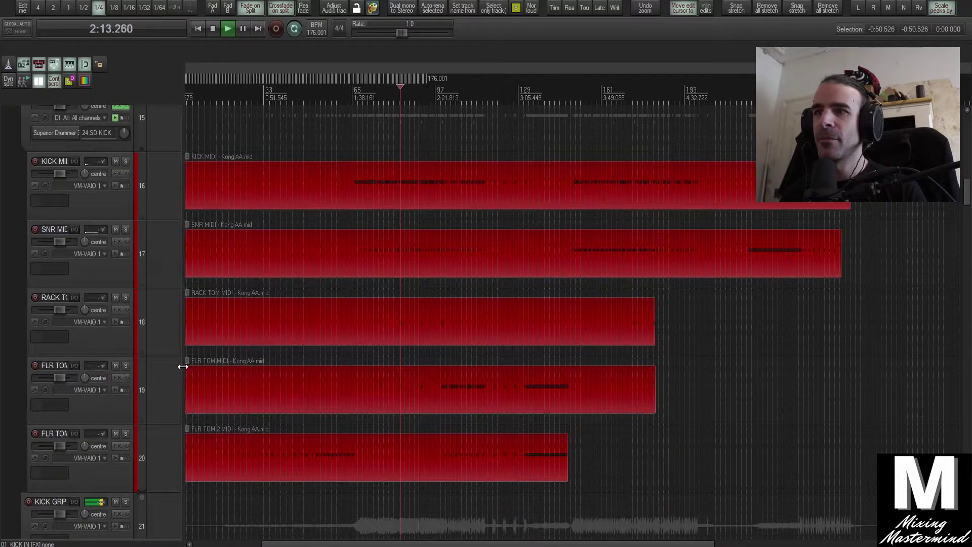
# Solo SD KICK with 01_KICK IN and bring the kick channels into view in the mixer.
pyautogui.scroll(-6, 187, 371)
pyautogui.click(171, 327)
pyautogui.click(126, 297)
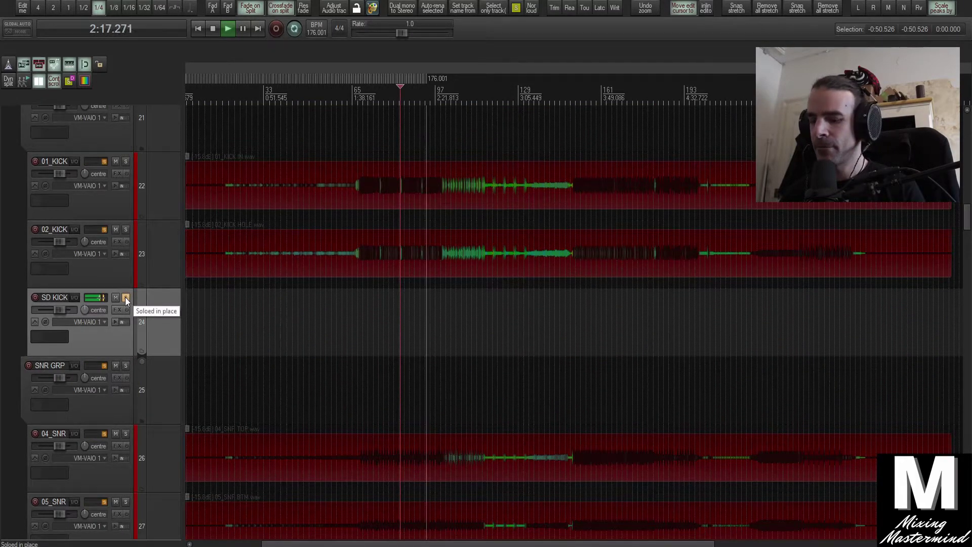
pyautogui.hotkey('ctrl', 'm')
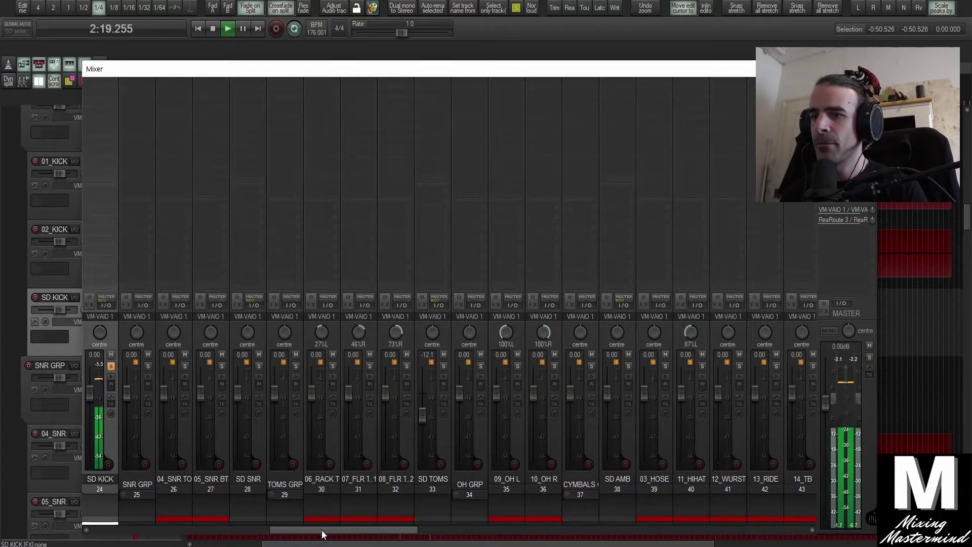
pyautogui.moveTo(321, 529); pyautogui.dragTo(230, 521)
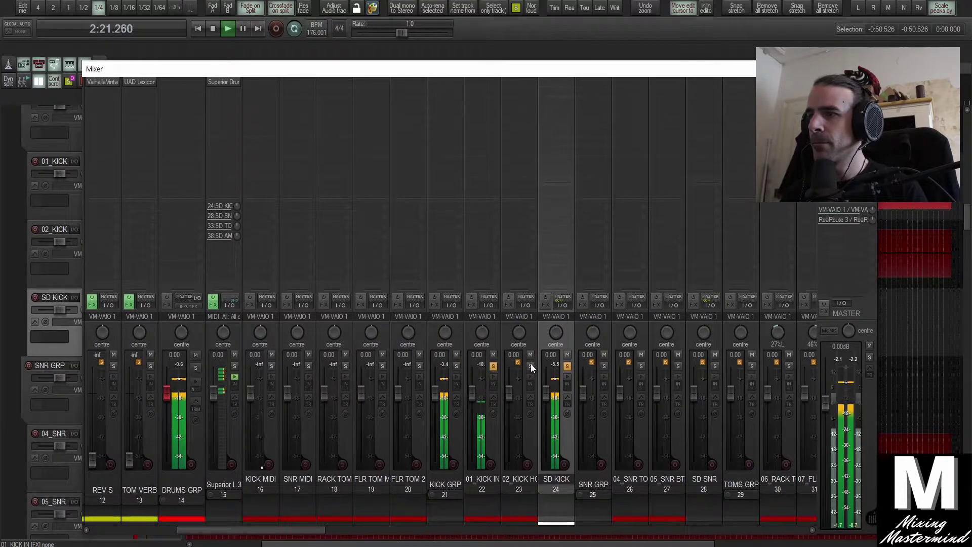
# Compare SD KICK with inverted and normal phase against the kick mics, and set its volume to -2.85 dB.
pyautogui.moveTo(549, 396)
pyautogui.mouseDown()
pyautogui.moveTo(548, 414)
pyautogui.moveTo(549, 402)
pyautogui.mouseUp()
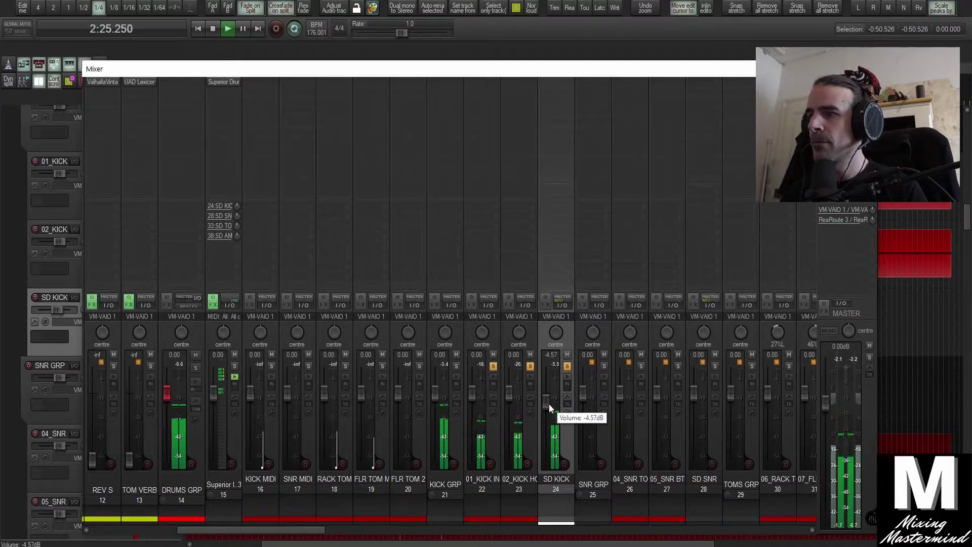
pyautogui.click(567, 414)
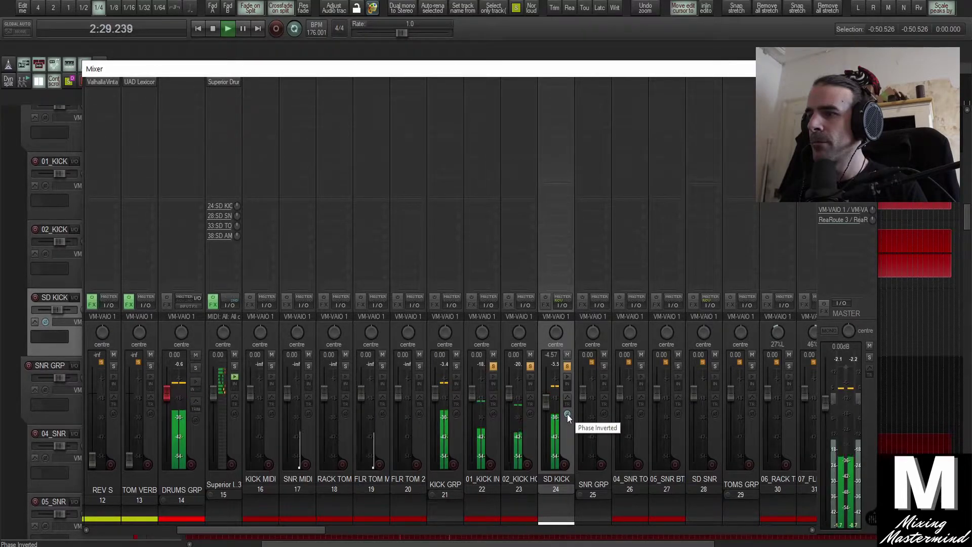
pyautogui.moveTo(549, 400); pyautogui.dragTo(548, 397)
# Unsolo 02_KICK HOLE, SD KICK and 01_KICK IN to hear the whole mix.
pyautogui.click(531, 366)
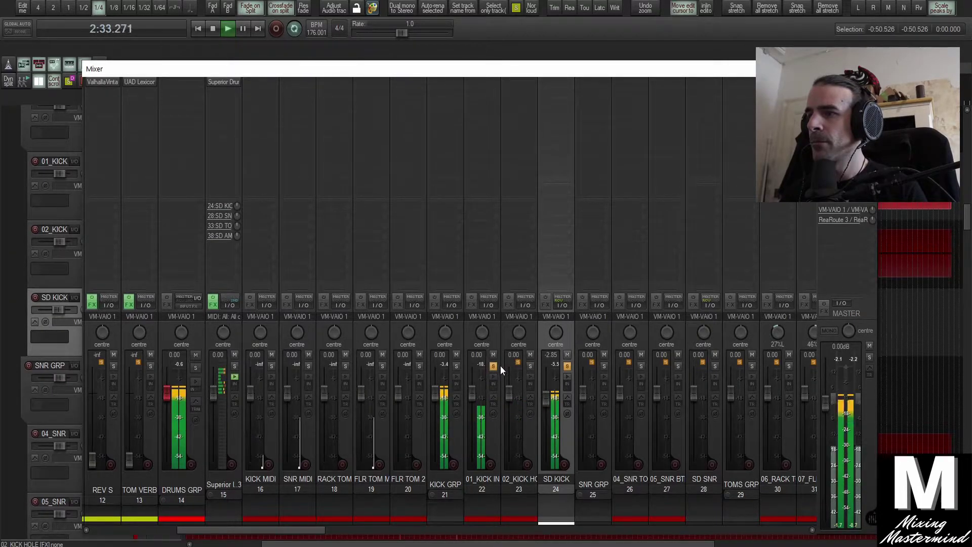
pyautogui.click(499, 367)
pyautogui.click(568, 367)
pyautogui.click(492, 368)
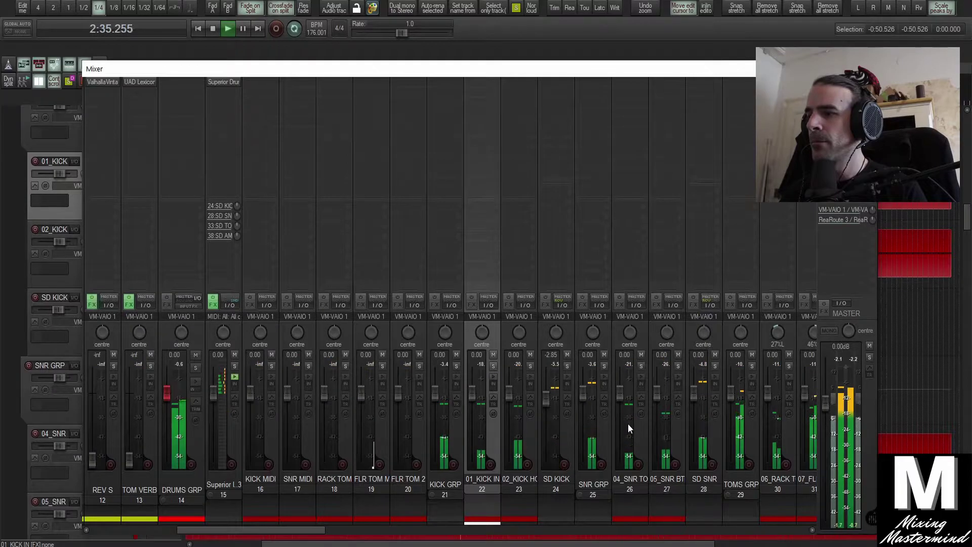
# Lower SD SNR to -14.0 dB and SD KICK to -3.73 dB in the full mix.
pyautogui.moveTo(694, 394); pyautogui.dragTo(697, 416)
pyautogui.moveTo(545, 397); pyautogui.dragTo(544, 397)
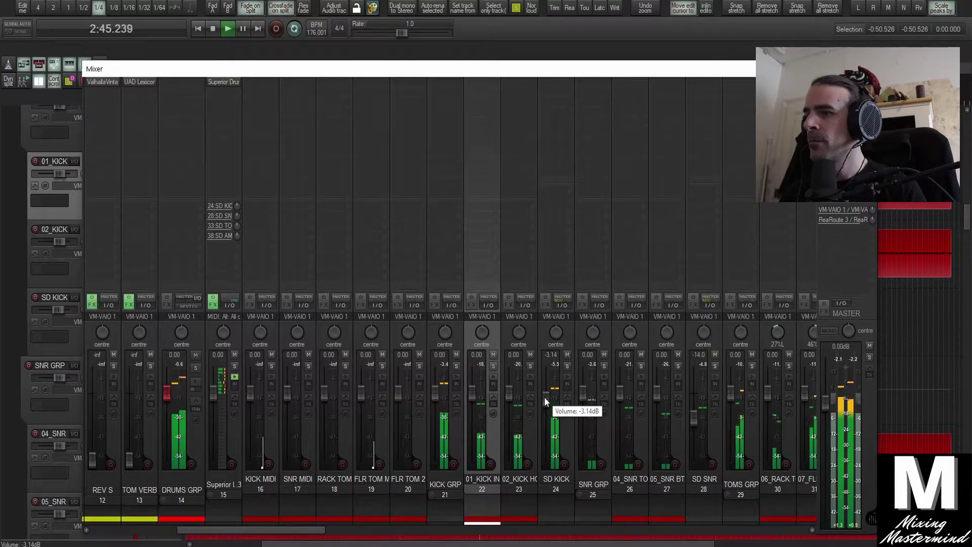
# Turn off multichannel track metering for BASS GRP in the mixer.
pyautogui.moveTo(302, 530); pyautogui.dragTo(350, 530)
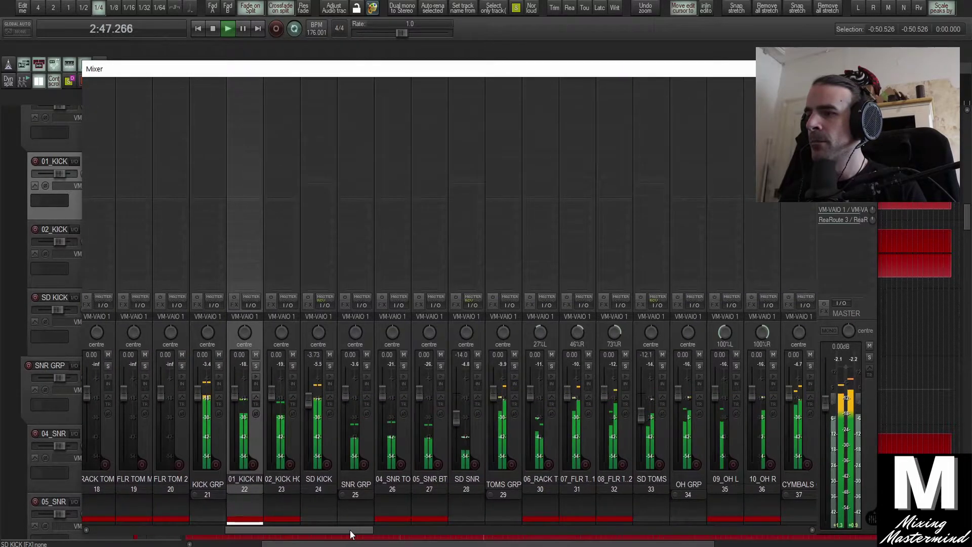
pyautogui.click(514, 433)
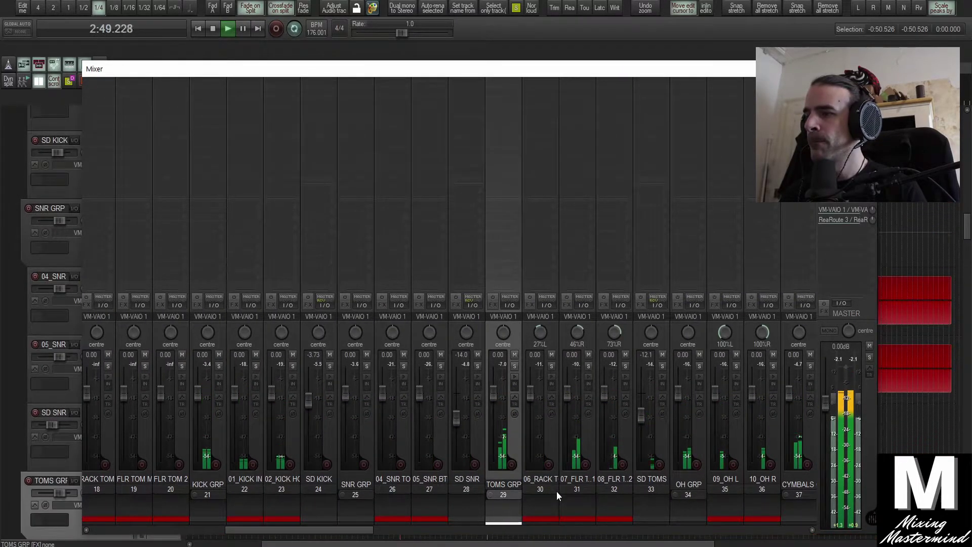
pyautogui.scroll(-3, 414, 530)
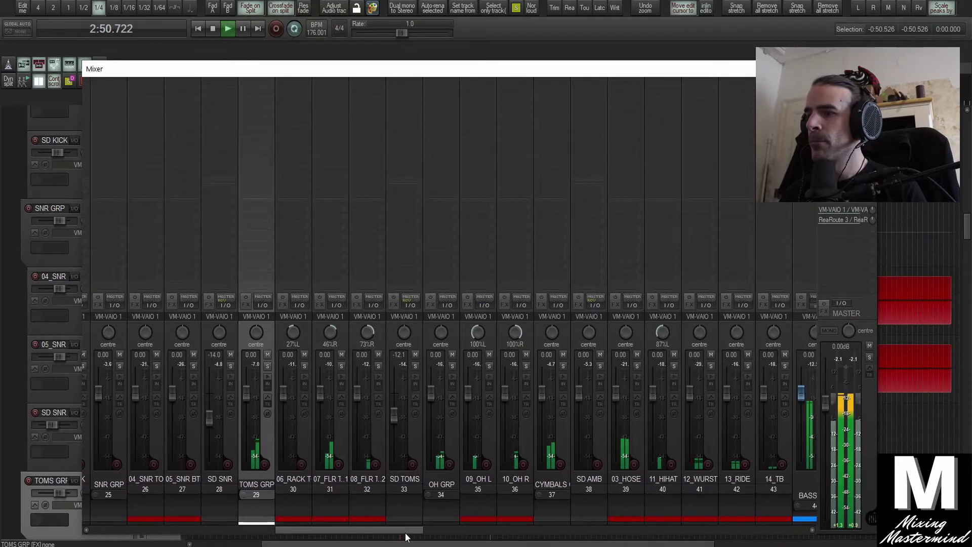
pyautogui.click(456, 433)
pyautogui.moveTo(404, 529); pyautogui.dragTo(482, 534)
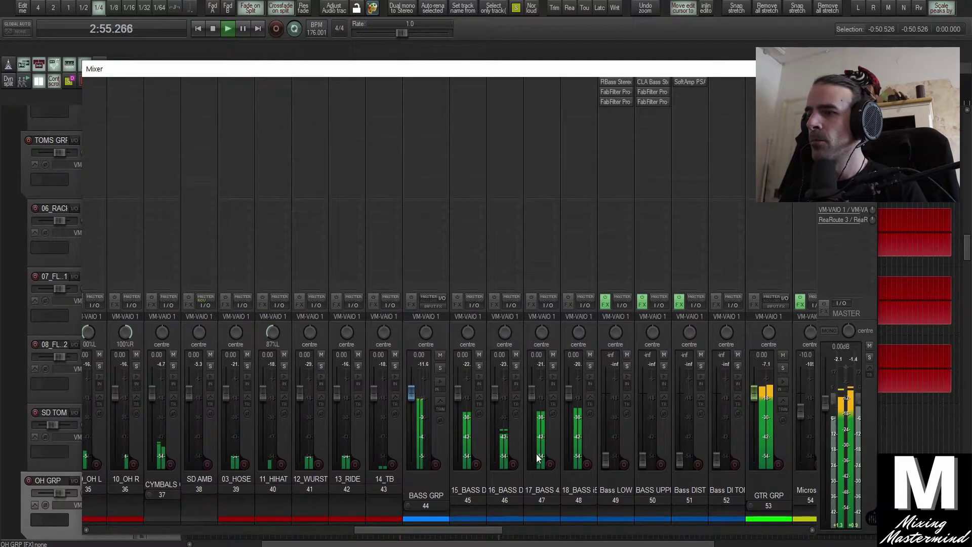
pyautogui.click(442, 430)
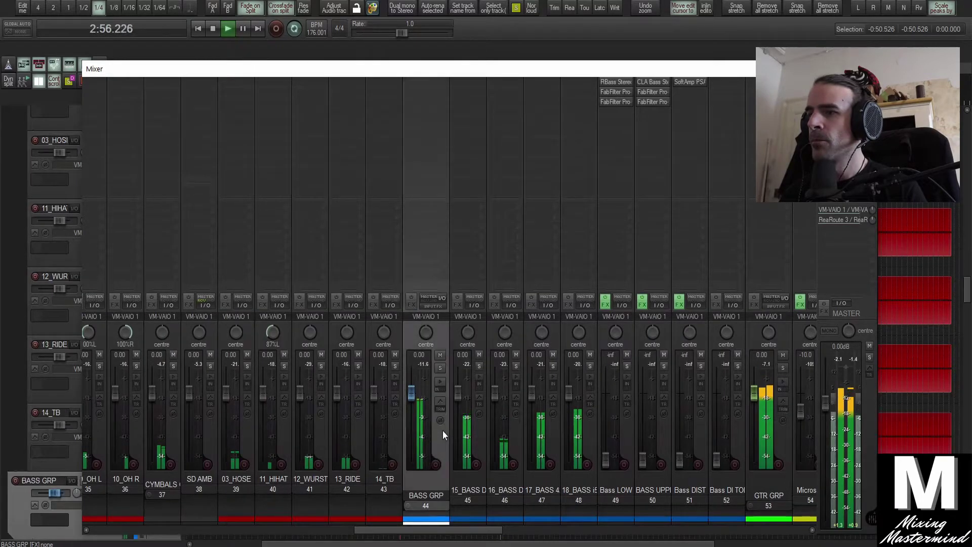
pyautogui.rightClick(438, 329)
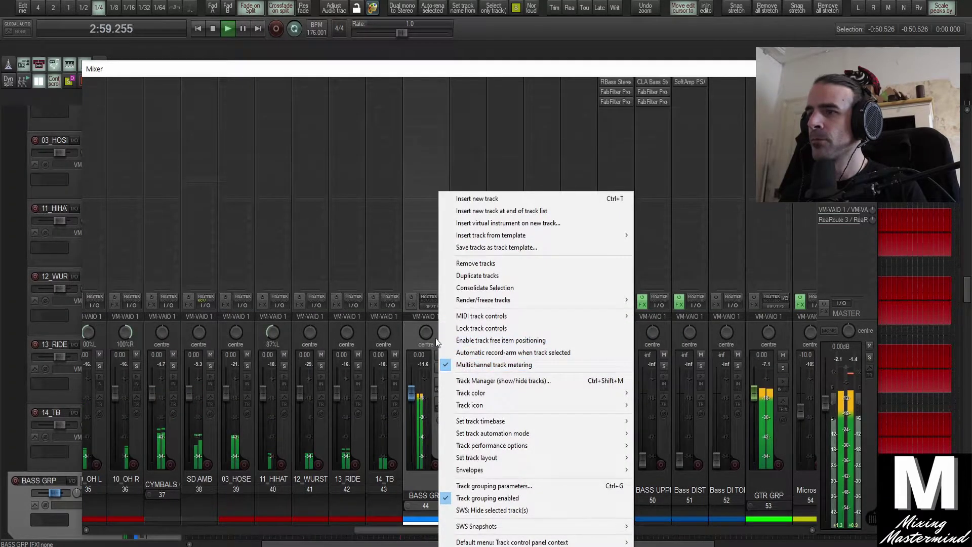
pyautogui.click(488, 365)
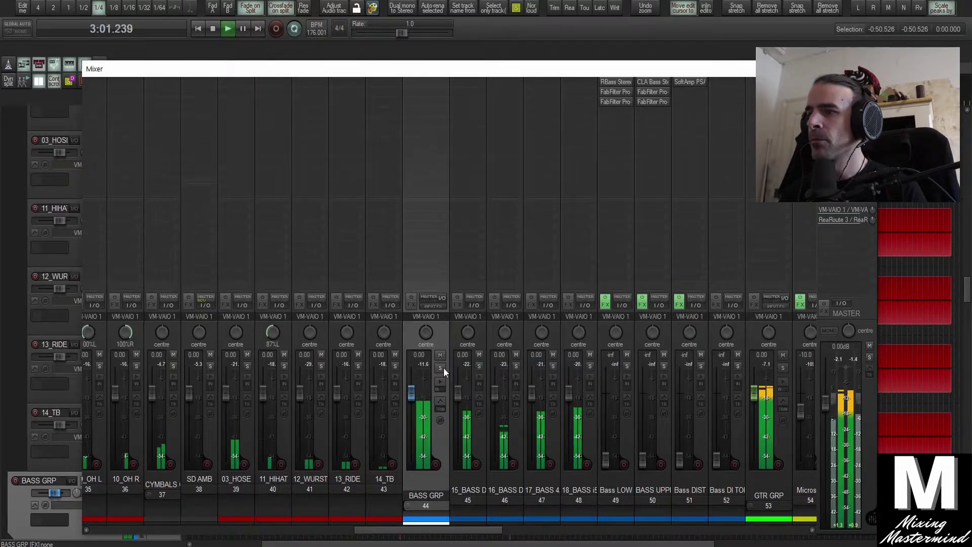
# Stop playback and select the VCOMP channel among the parallel compression returns at the start of the mixer.
pyautogui.moveTo(430, 529); pyautogui.dragTo(147, 521)
pyautogui.press('space')
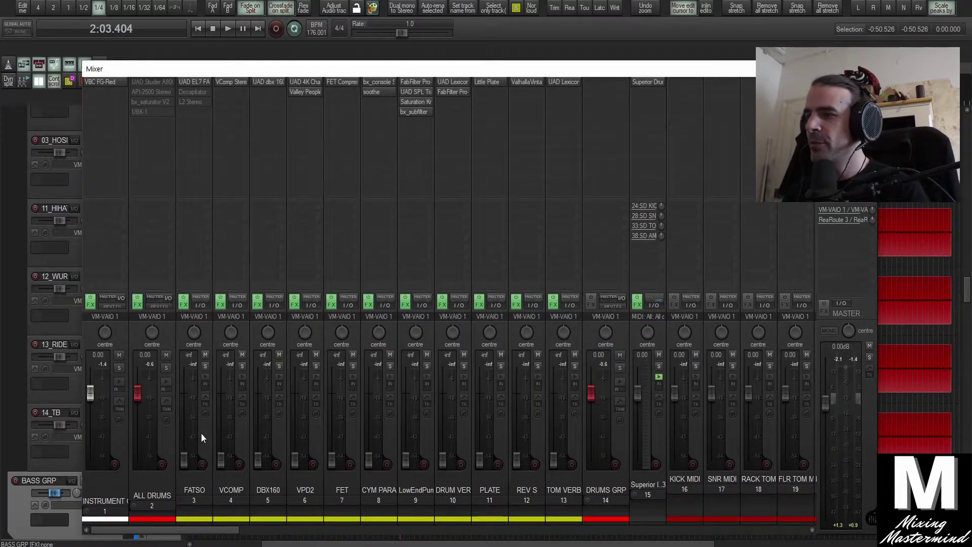
pyautogui.moveTo(216, 530)
pyautogui.mouseDown()
pyautogui.moveTo(252, 539)
pyautogui.moveTo(212, 539)
pyautogui.mouseUp()
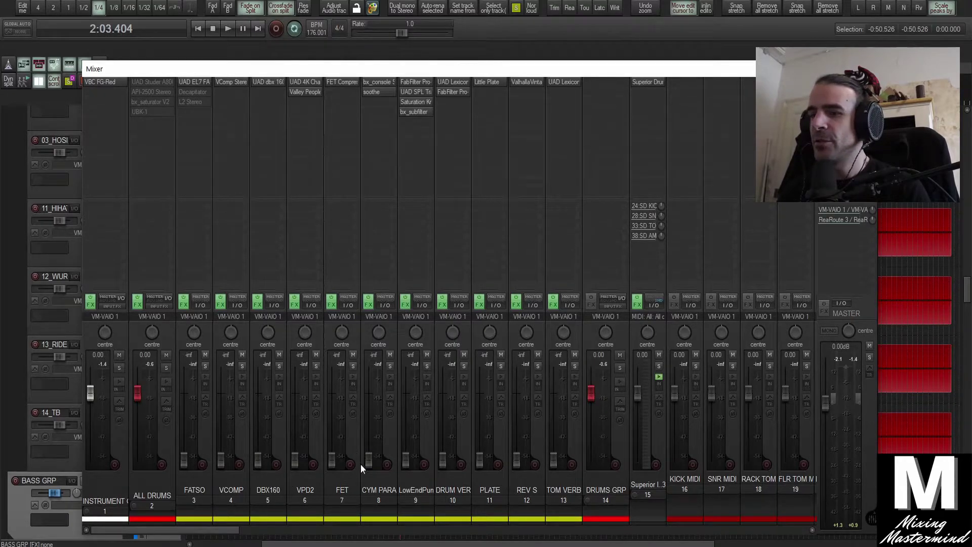
pyautogui.click(242, 442)
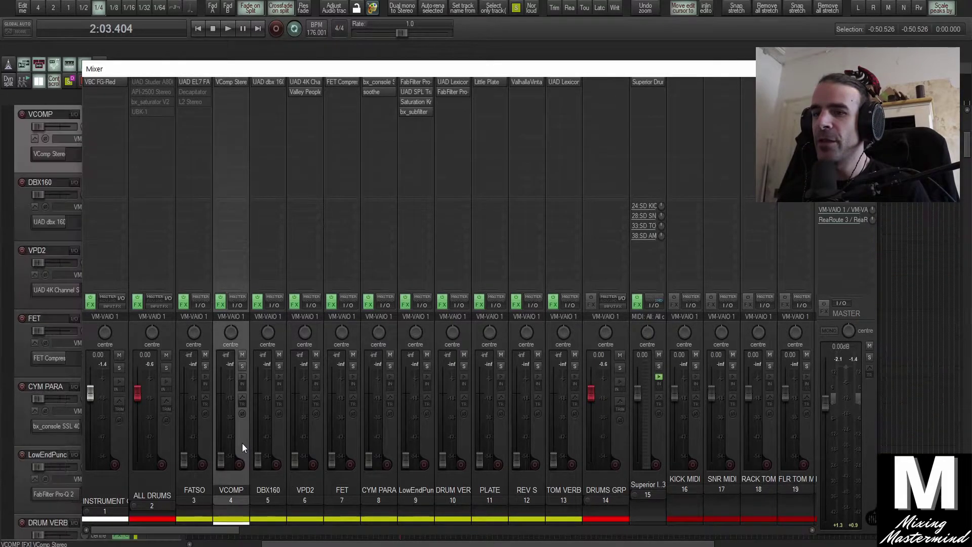
# Inspect the UAD EL7 FATSO Jr compressor on the FATSO return, close it and select that return.
pyautogui.click(180, 83)
pyautogui.moveTo(684, 334); pyautogui.dragTo(266, 204)
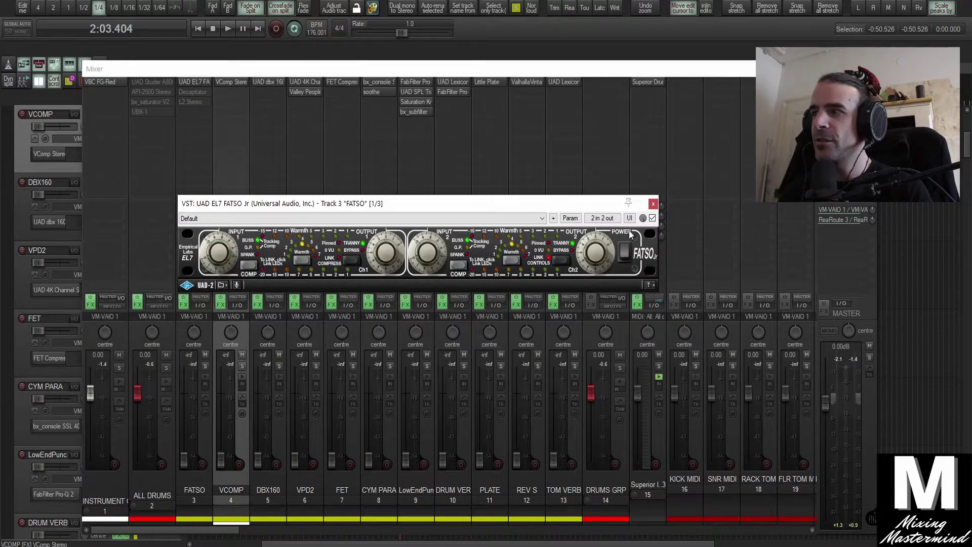
pyautogui.click(652, 204)
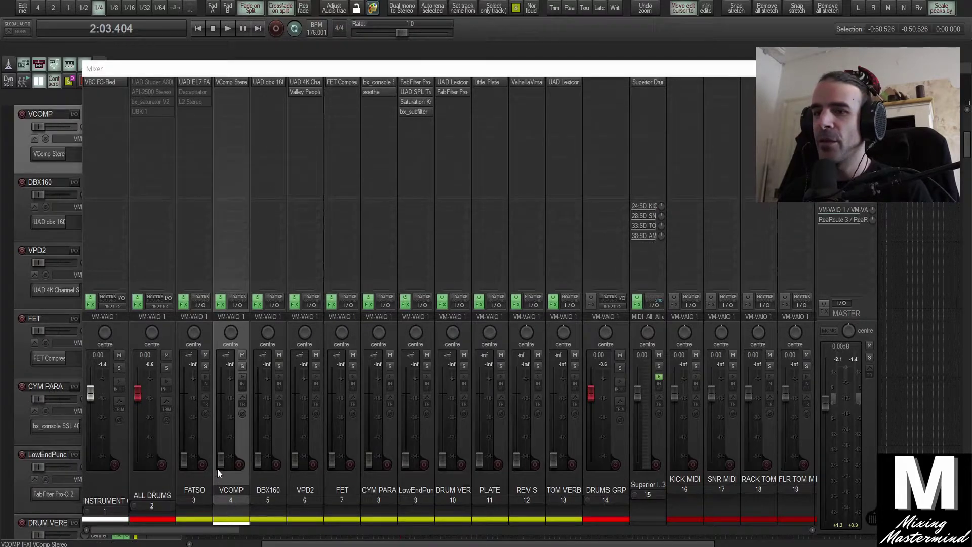
pyautogui.click(205, 438)
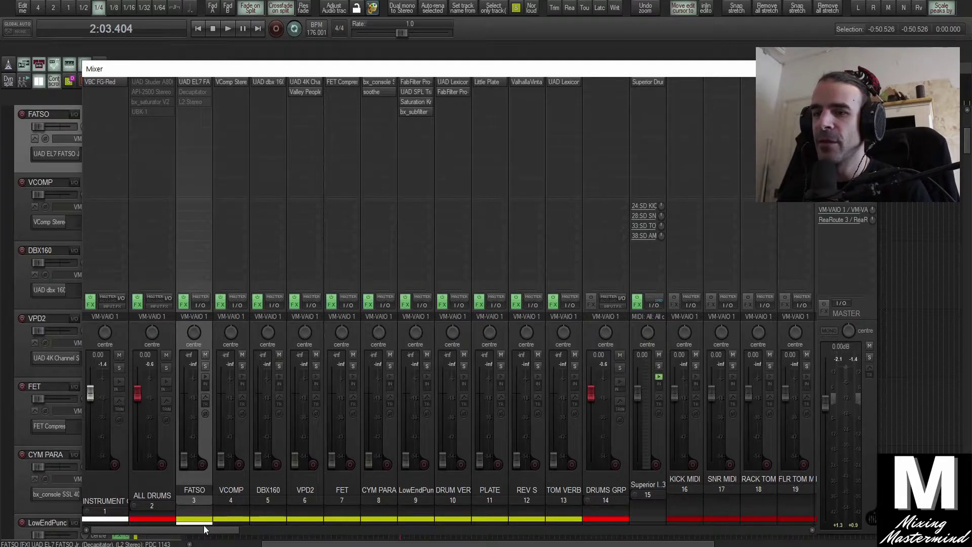
# Select 01_KICK IN, 02_KICK HOLE, SD KICK, 04_SNR TOP, 05_SNR BTM and SD SNR together and resize the mixer's send area.
pyautogui.moveTo(204, 529); pyautogui.dragTo(206, 531)
pyautogui.hscroll(3, 203, 531)
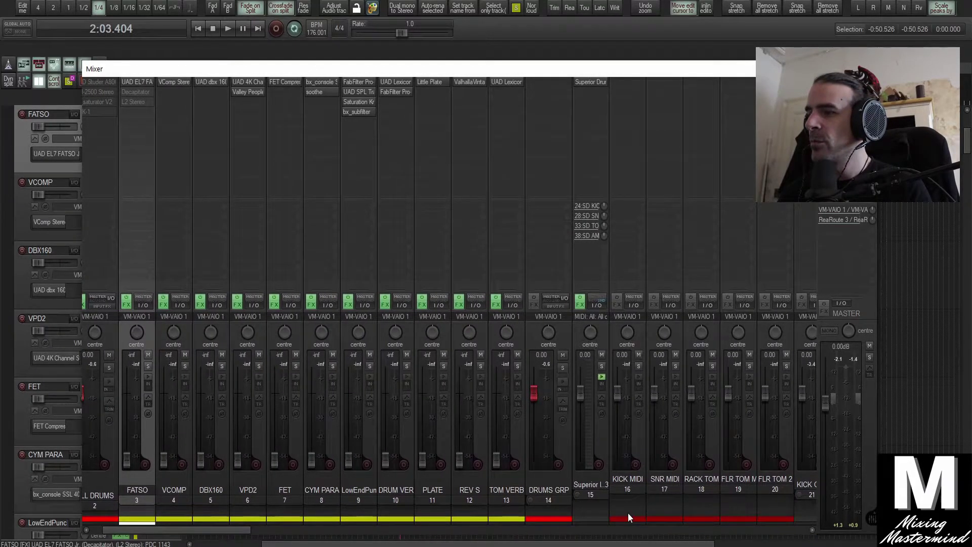
pyautogui.moveTo(223, 531); pyautogui.dragTo(332, 543)
pyautogui.hscroll(-2, 385, 458)
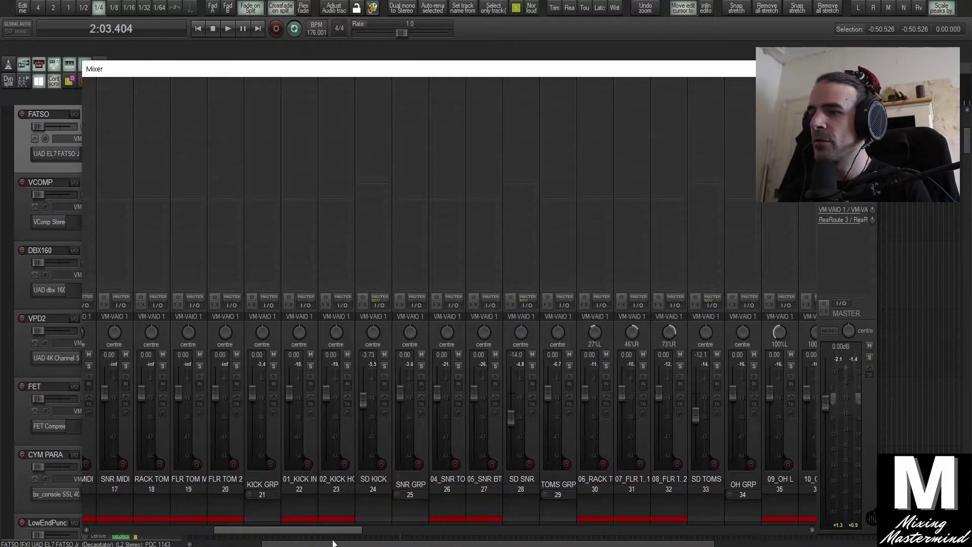
pyautogui.click(369, 438)
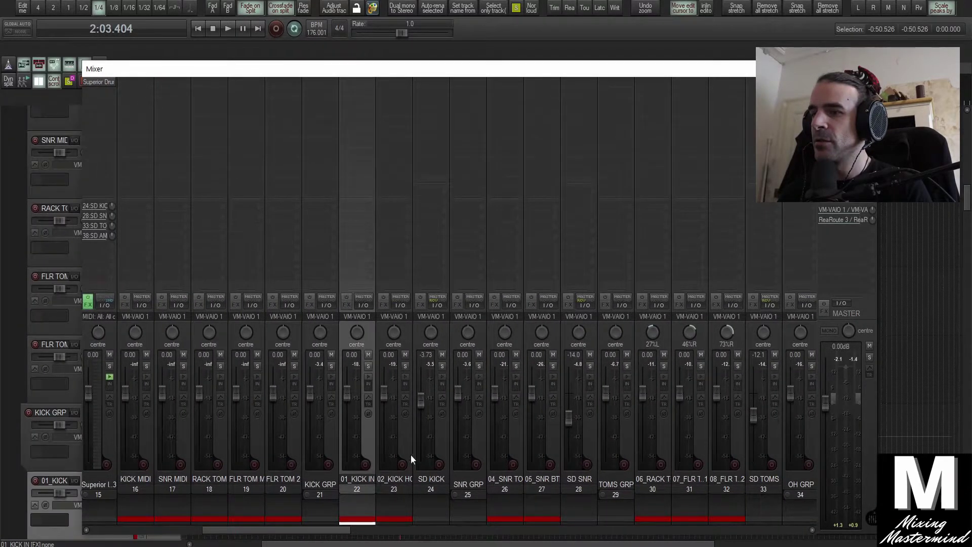
pyautogui.keyDown('shift'); pyautogui.click(439, 435); pyautogui.keyUp('shift')
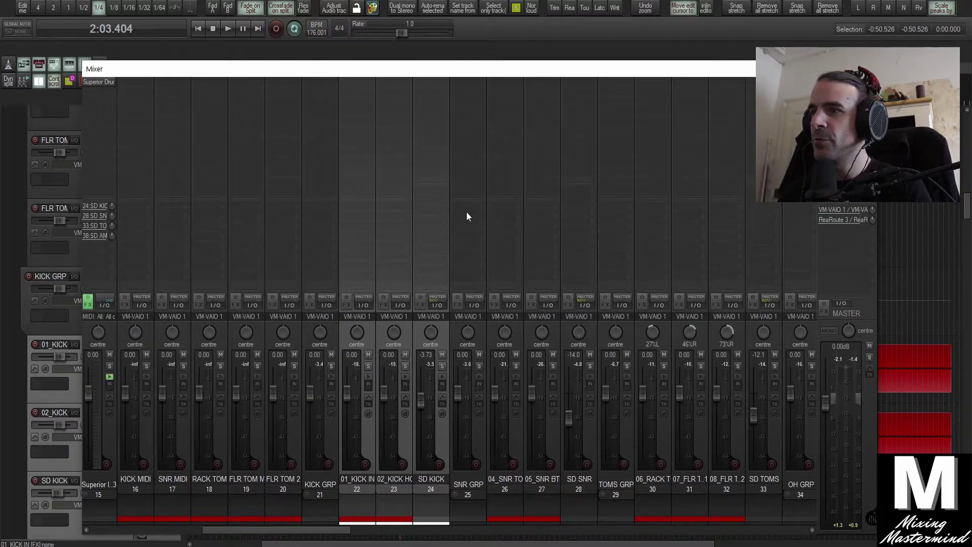
pyautogui.moveTo(470, 199); pyautogui.dragTo(466, 224)
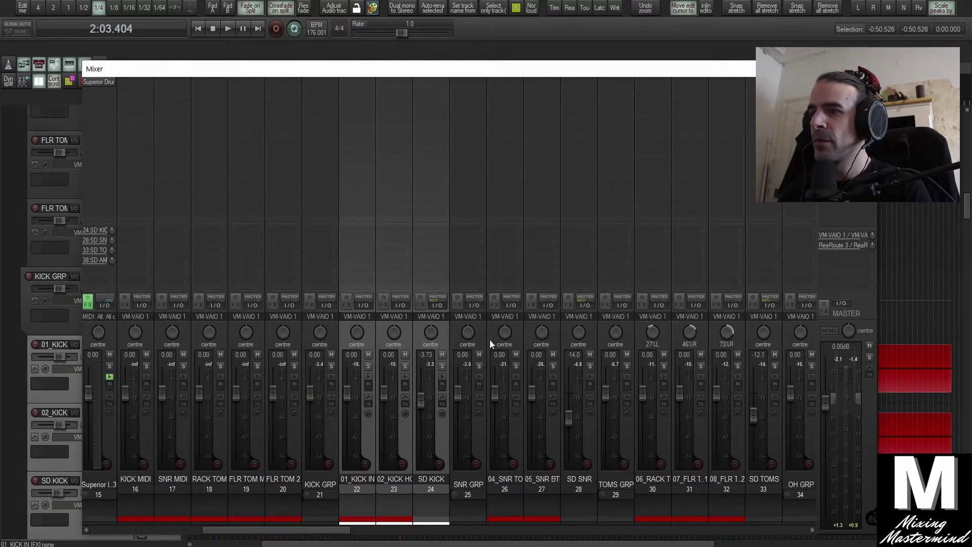
pyautogui.keyDown('ctrl'); pyautogui.click(517, 331); pyautogui.keyUp('ctrl')
pyautogui.keyDown('ctrl'); pyautogui.click(557, 333); pyautogui.keyUp('ctrl')
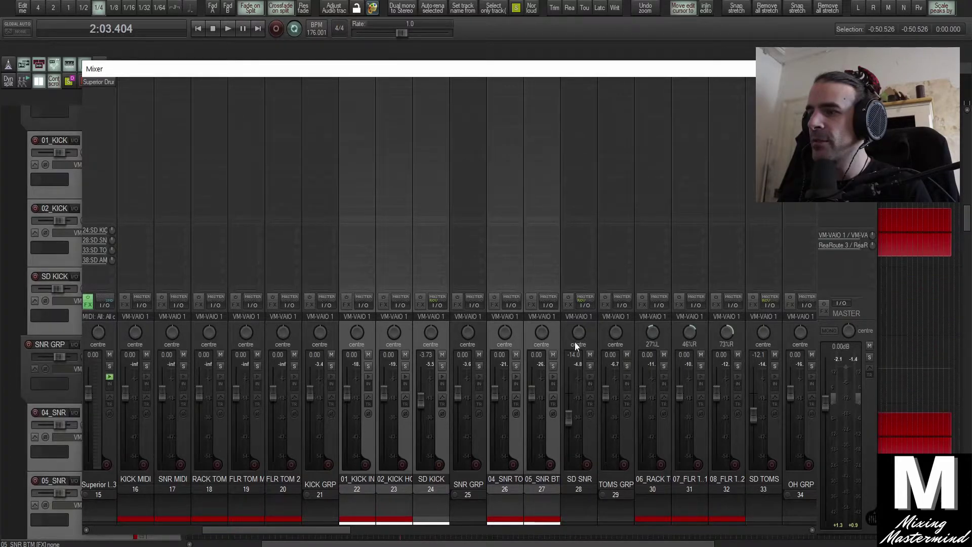
pyautogui.keyDown('ctrl'); pyautogui.click(589, 332); pyautogui.keyUp('ctrl')
# Create sends from all selected kick and snare tracks to the FATSO return and check its receives.
pyautogui.hscroll(-4, 381, 528)
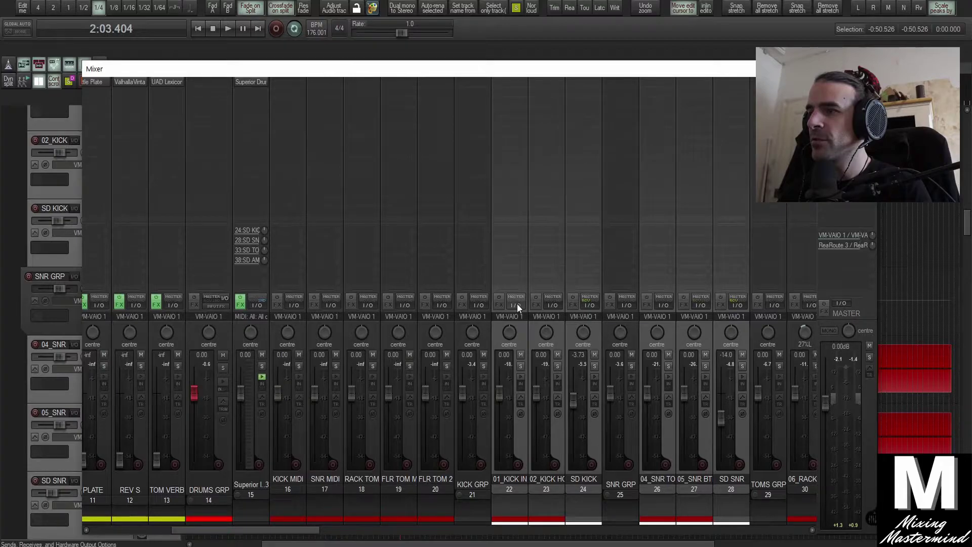
pyautogui.hscroll(-4, 463, 311)
pyautogui.moveTo(22, 323); pyautogui.dragTo(123, 332)
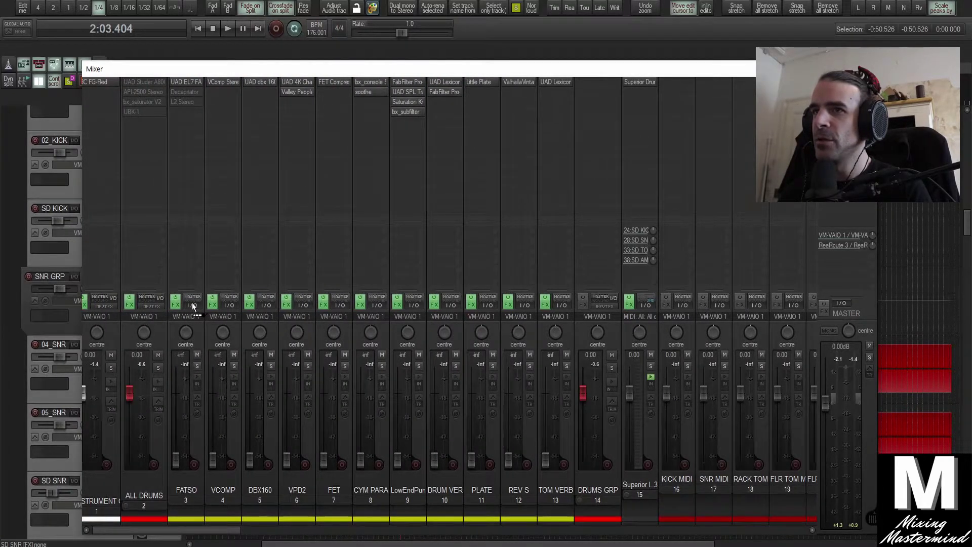
pyautogui.moveTo(193, 302); pyautogui.dragTo(192, 302)
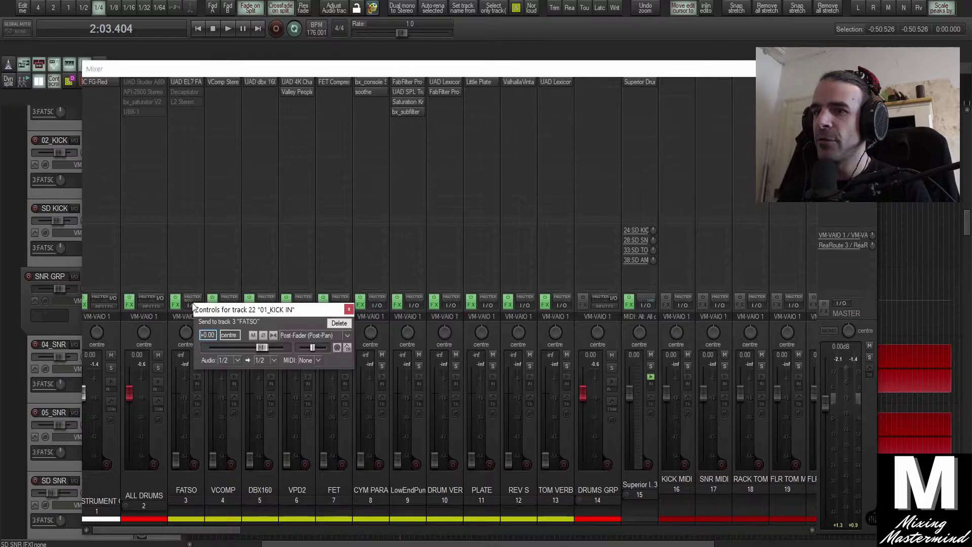
pyautogui.click(348, 309)
pyautogui.click(191, 304)
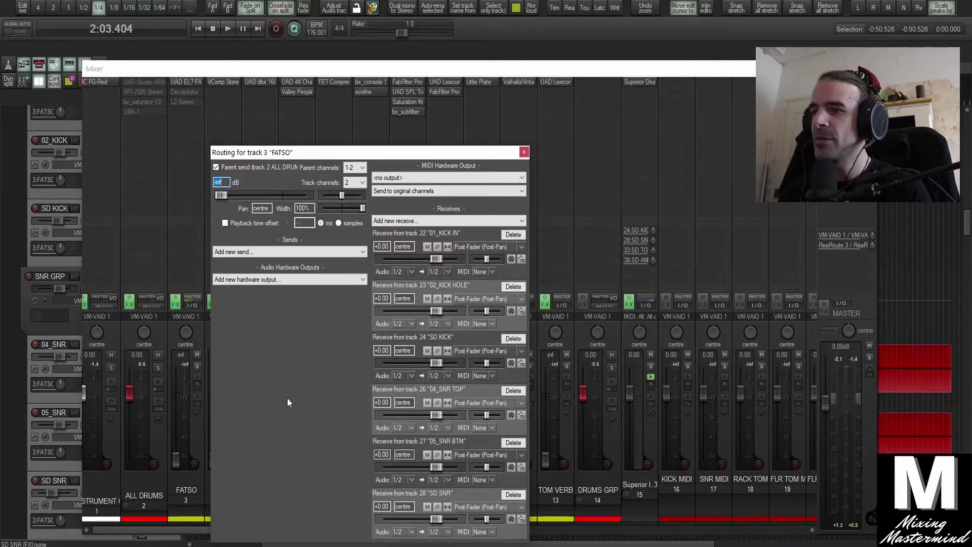
pyautogui.click(525, 152)
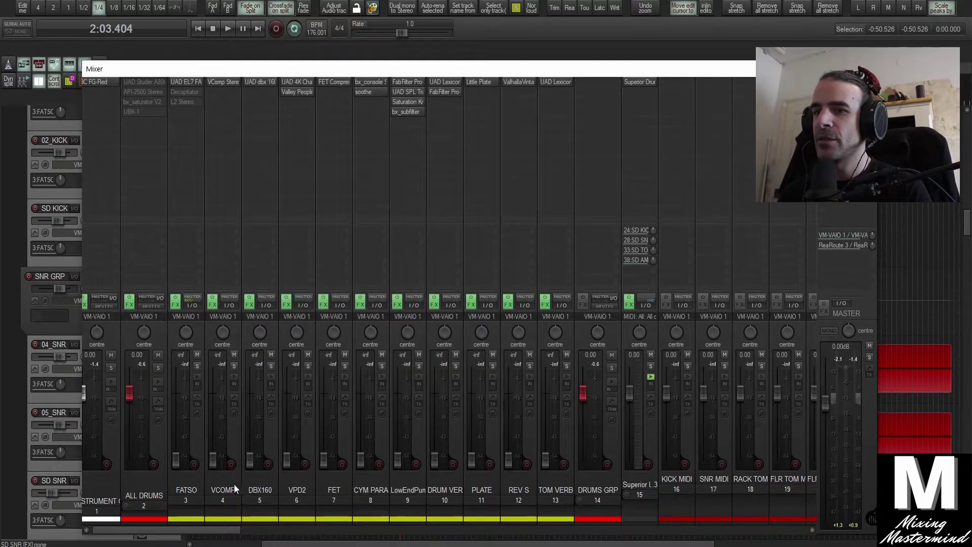
# Play the song, raise the FATSO return to -5.53 dB and solo it instead of VCOMP.
pyautogui.press('space')
pyautogui.click(234, 365)
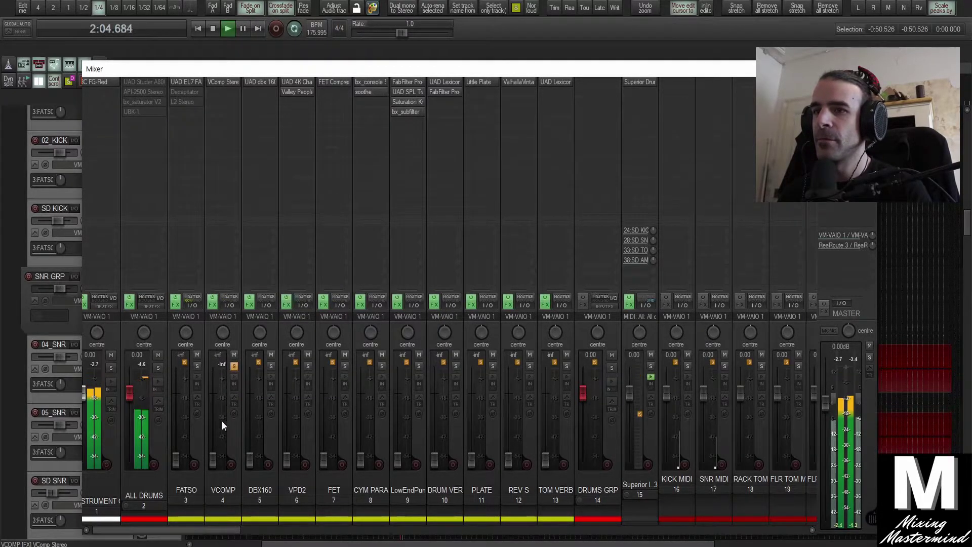
pyautogui.moveTo(212, 461); pyautogui.dragTo(175, 403)
pyautogui.click(233, 366)
pyautogui.click(196, 364)
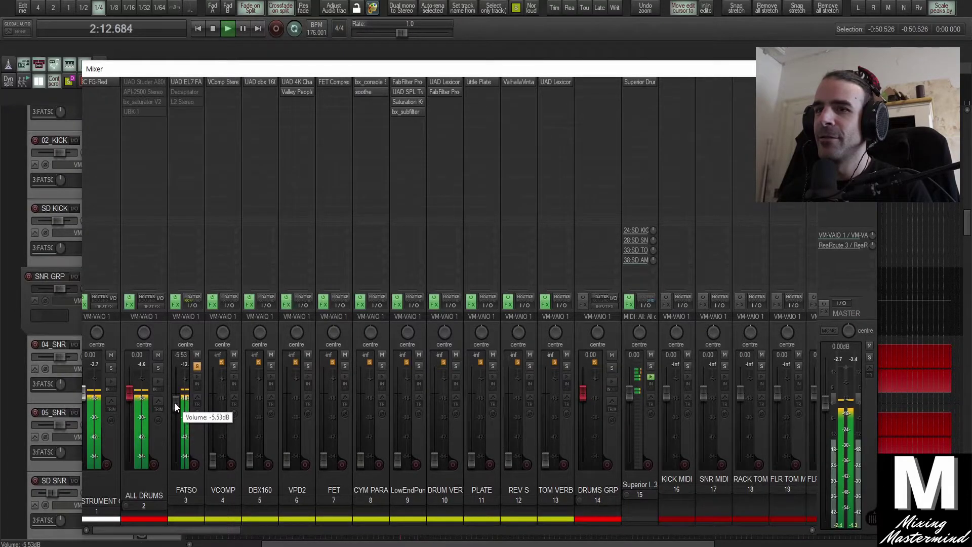
# Check the FATSO Jr compressor during playback, lower the FATSO return to -31.4 dB and unsolo it.
pyautogui.click(184, 82)
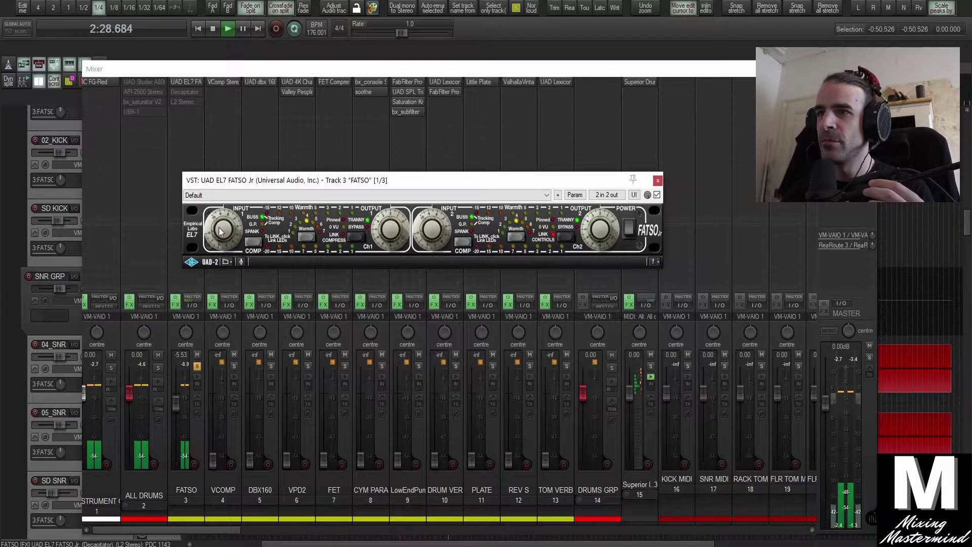
pyautogui.click(659, 180)
pyautogui.moveTo(175, 401); pyautogui.dragTo(174, 438)
pyautogui.click(197, 367)
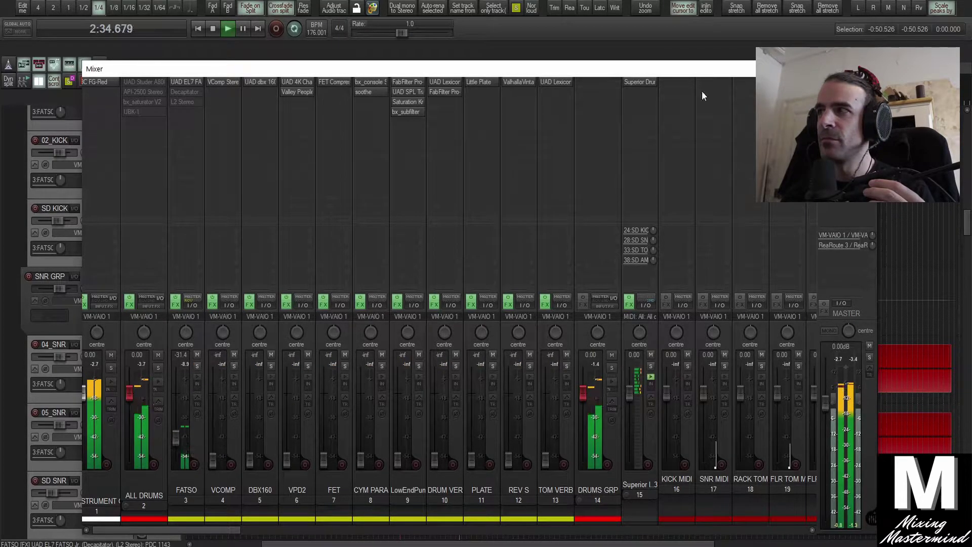
# Stop playback, restart it from about 3:38 in the arrangement and bring the mixer back up.
pyautogui.hotkey('ctrl', 'm')
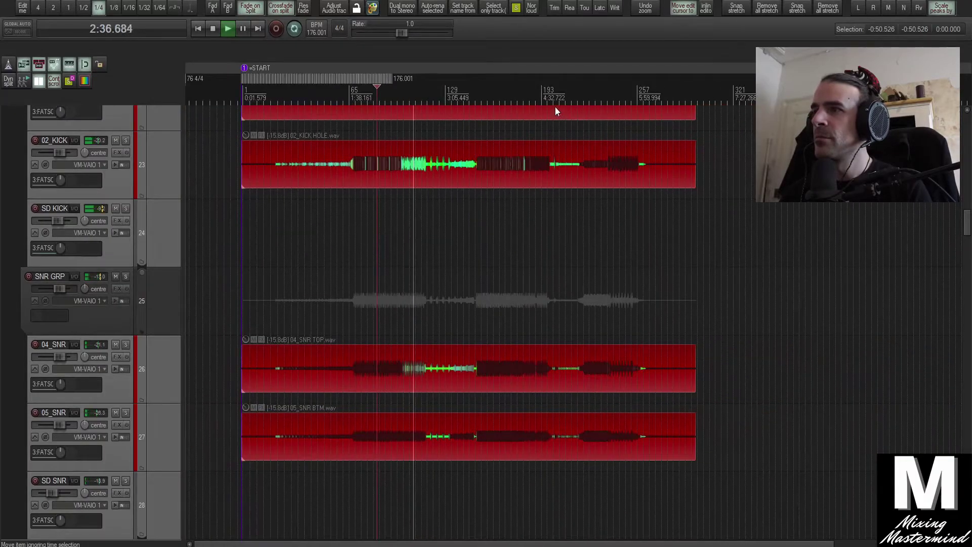
pyautogui.press('space')
pyautogui.scroll(5, 506, 126)
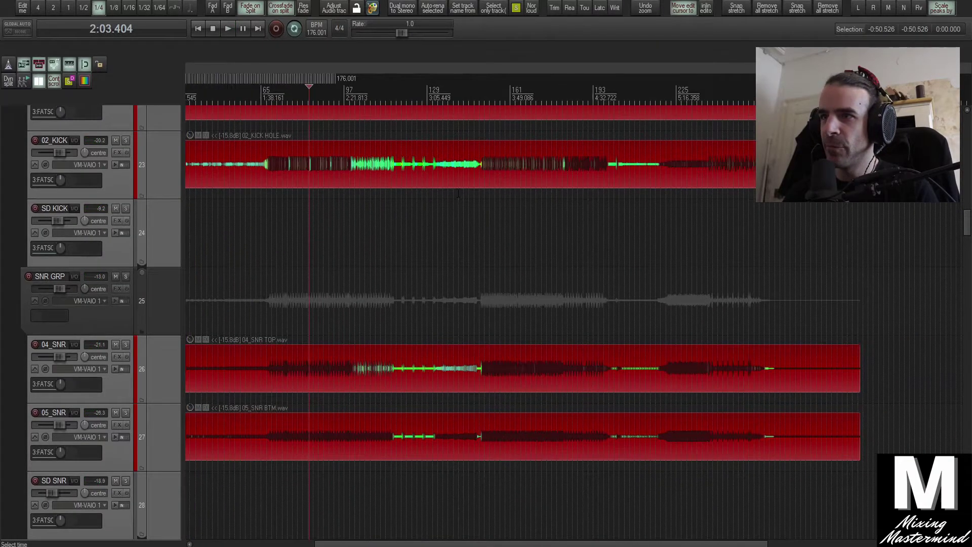
pyautogui.scroll(-2, 458, 193)
pyautogui.scroll(2, 458, 193)
pyautogui.click(484, 183)
pyautogui.press('space')
pyautogui.scroll(2, 385, 238)
pyautogui.scroll(-3, 326, 291)
pyautogui.scroll(1, 326, 291)
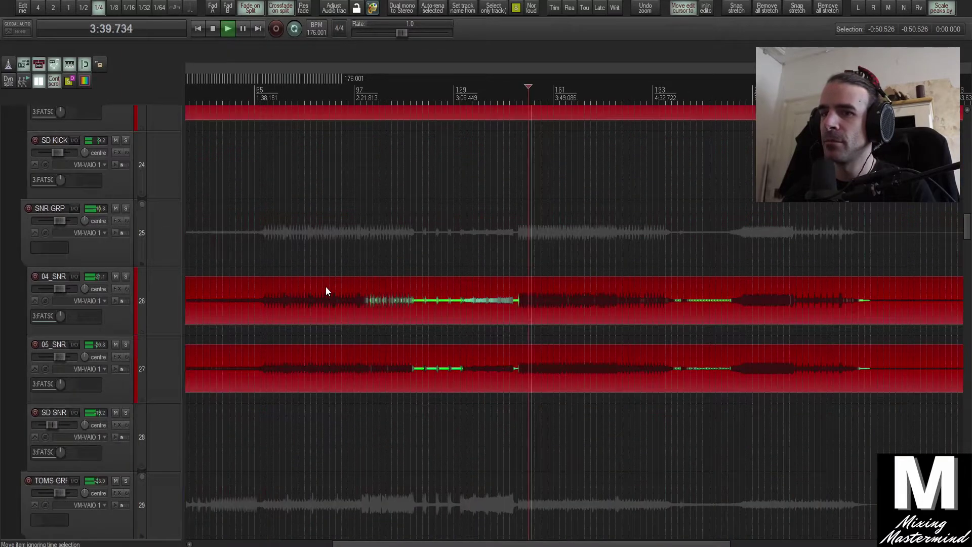
pyautogui.hotkey('ctrl', 'm')
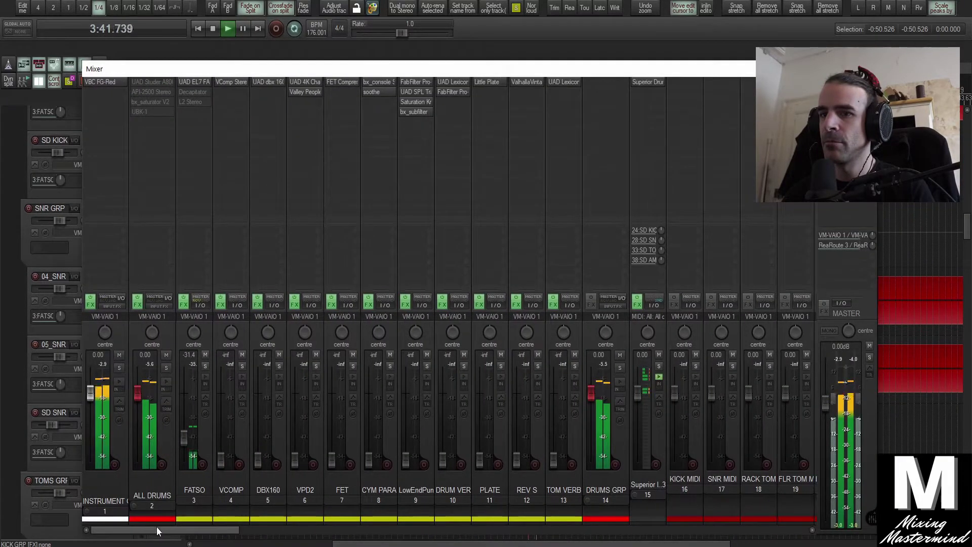
# Solo ALL DRUMS, blend the FATSO return in at -11.3 dB and compare the drums with FATSO muted and unmuted.
pyautogui.click(166, 368)
pyautogui.moveTo(181, 438); pyautogui.dragTo(183, 414)
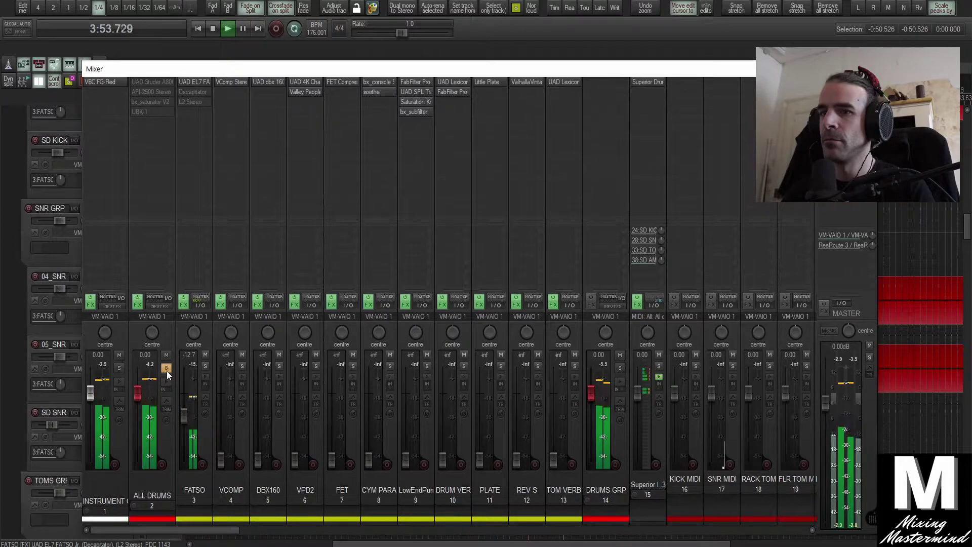
pyautogui.click(205, 354)
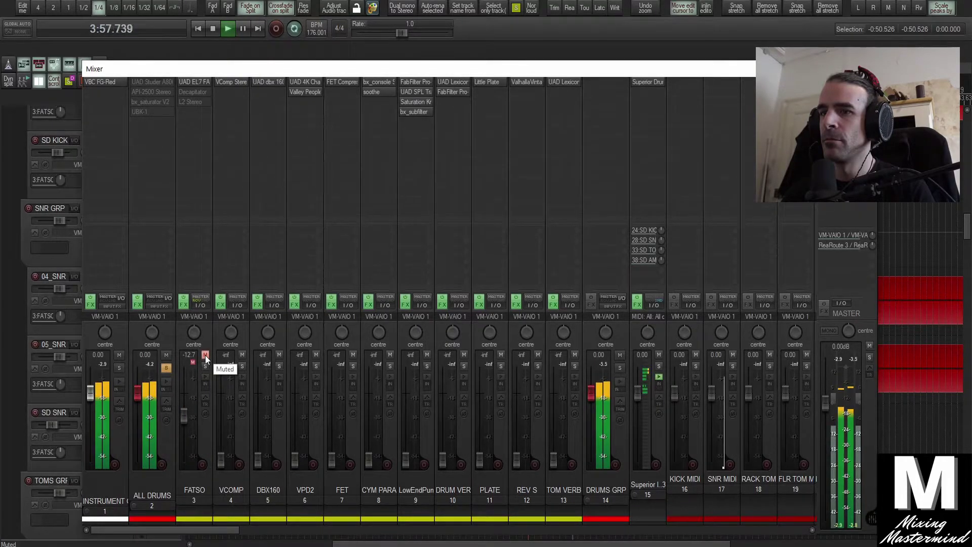
pyautogui.click(205, 355)
pyautogui.scroll(1, 186, 412)
pyautogui.scroll(1, 187, 412)
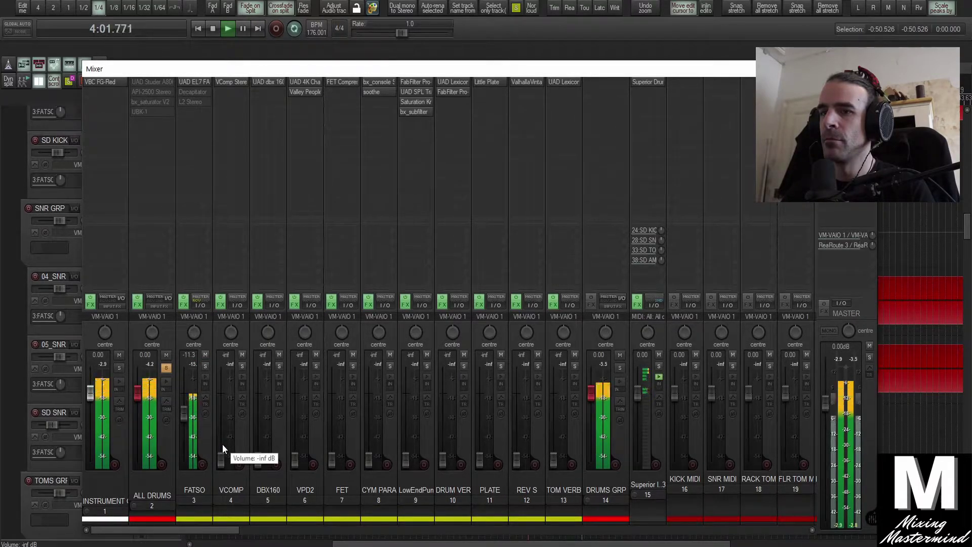
# Stop playback and reselect the three kick tracks and three snare tracks, including SD KICK and SD SNR.
pyautogui.press('space')
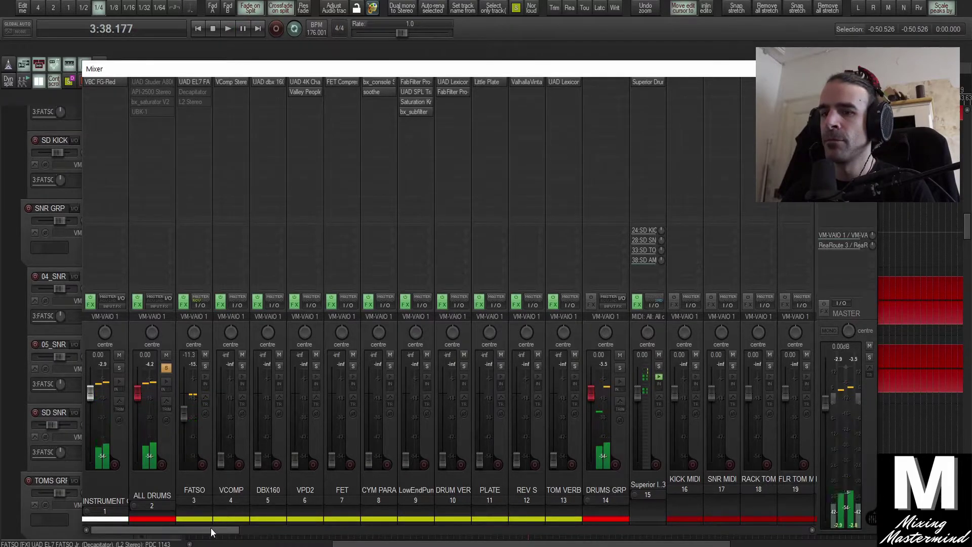
pyautogui.moveTo(210, 529); pyautogui.dragTo(322, 544)
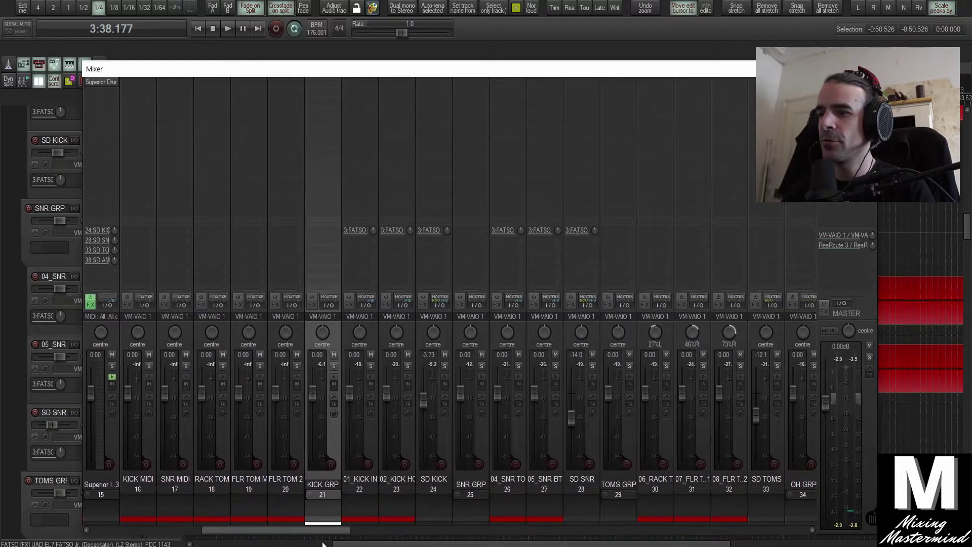
pyautogui.click(407, 442)
pyautogui.keyDown('ctrl'); pyautogui.click(364, 433); pyautogui.keyUp('ctrl')
pyautogui.keyDown('ctrl'); pyautogui.click(438, 441); pyautogui.keyUp('ctrl')
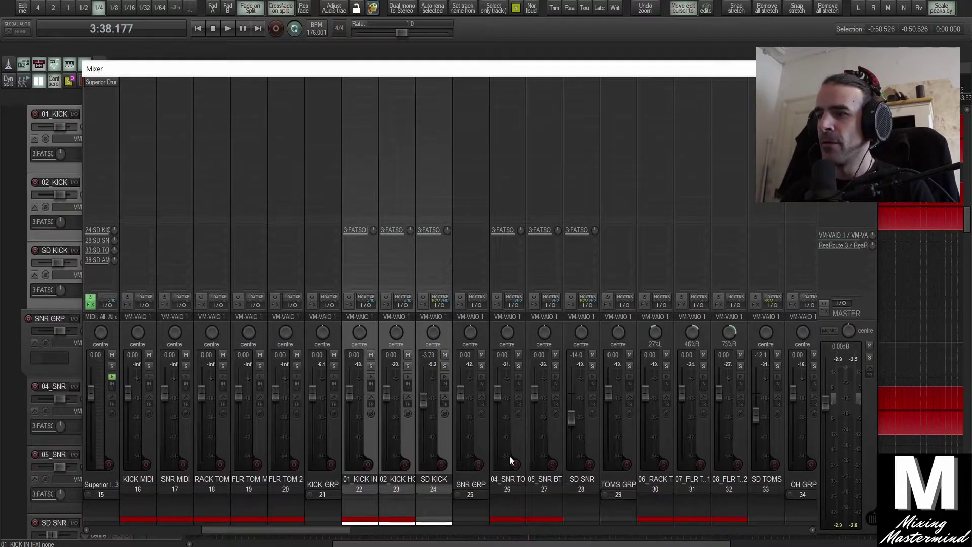
pyautogui.keyDown('ctrl'); pyautogui.click(520, 434); pyautogui.keyUp('ctrl')
pyautogui.keyDown('ctrl'); pyautogui.click(559, 429); pyautogui.keyUp('ctrl')
pyautogui.keyDown('ctrl'); pyautogui.click(596, 431); pyautogui.keyUp('ctrl')
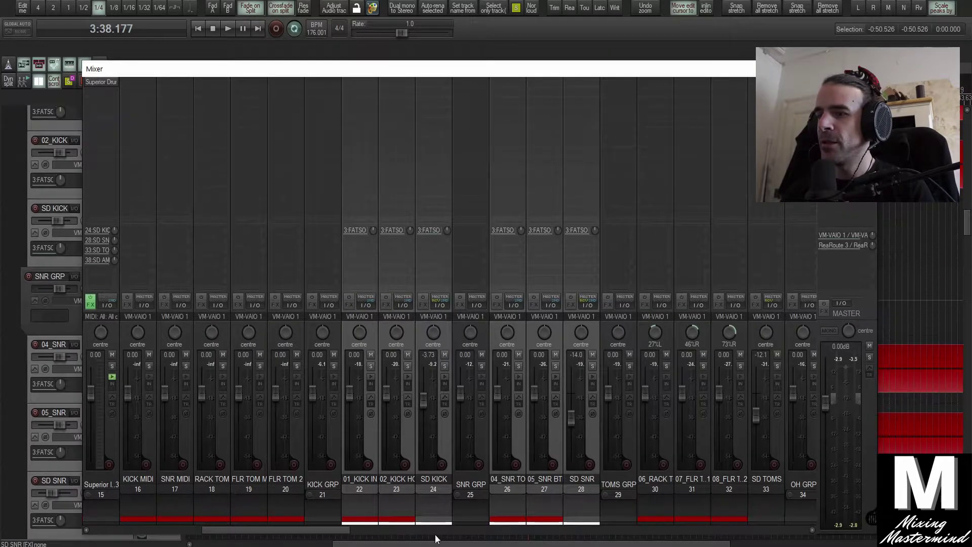
# Create post-fader sends from the selected kick and snare tracks to the VPD2 return.
pyautogui.scroll(4, 495, 290)
pyautogui.moveTo(515, 303); pyautogui.dragTo(58, 315)
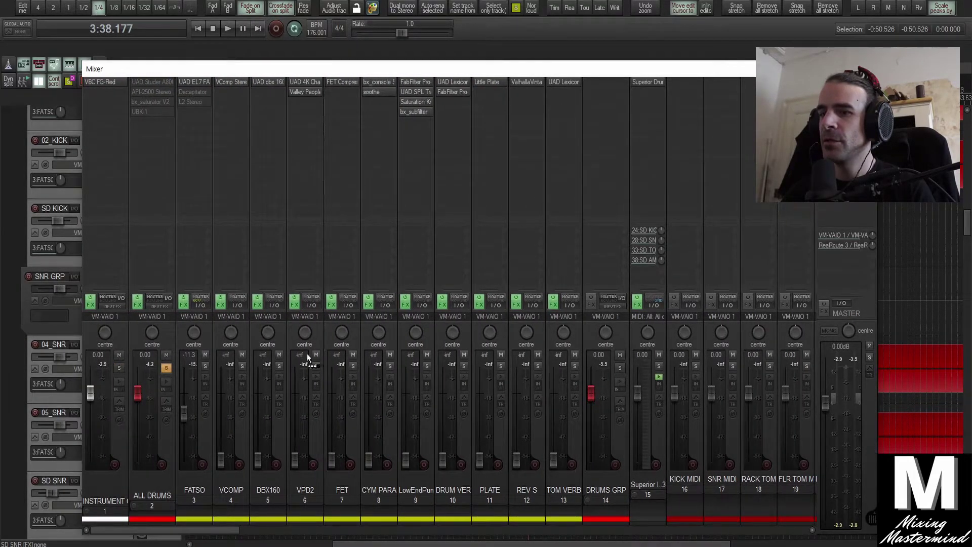
pyautogui.moveTo(316, 316); pyautogui.dragTo(314, 302)
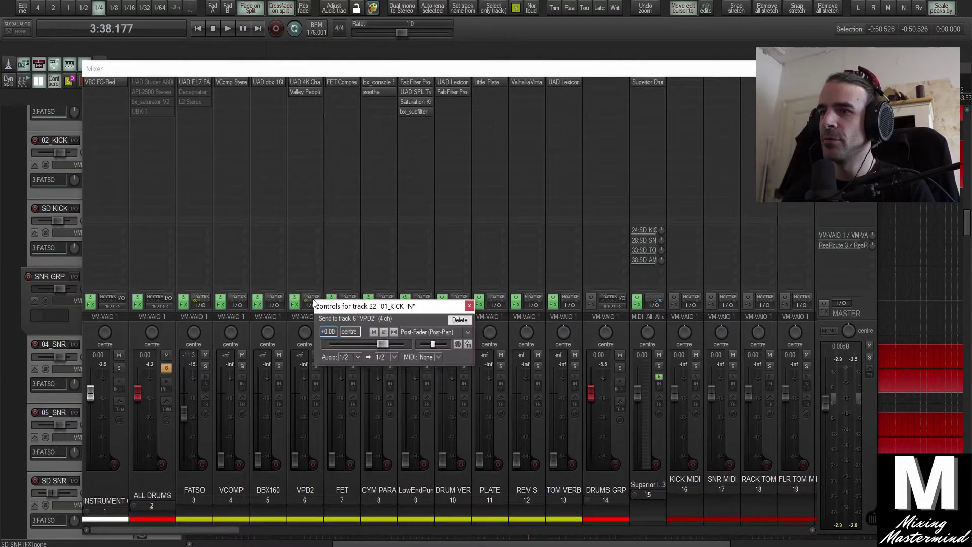
pyautogui.click(469, 305)
# Check the Dyna-mite compressor on VPD2, solo that return and raise its fader to -4.72 dB during playback.
pyautogui.click(306, 91)
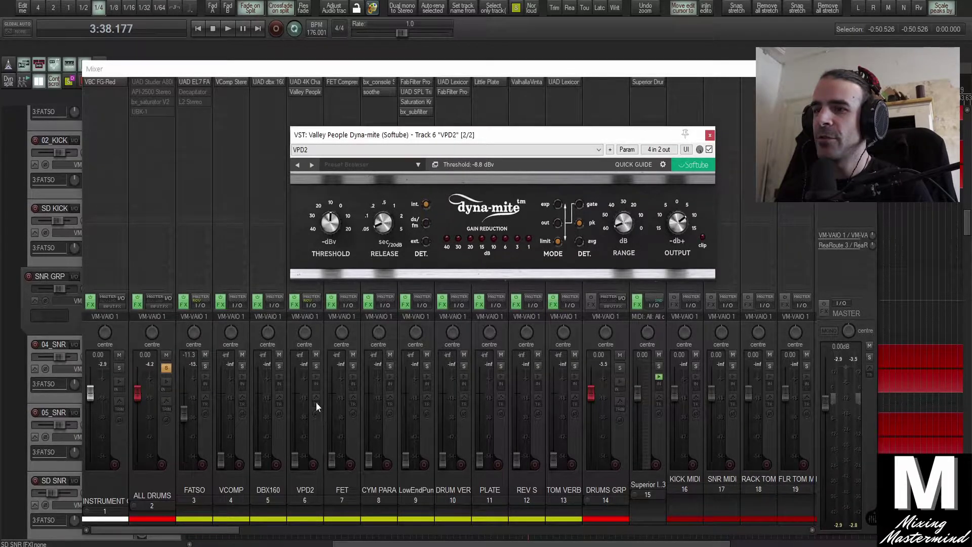
pyautogui.click(315, 366)
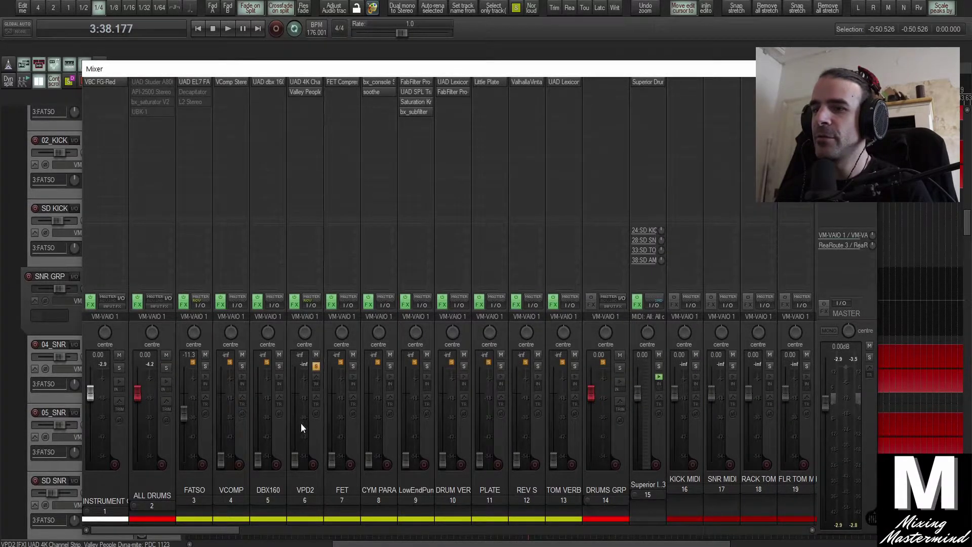
pyautogui.press('space')
pyautogui.moveTo(293, 444); pyautogui.dragTo(296, 405)
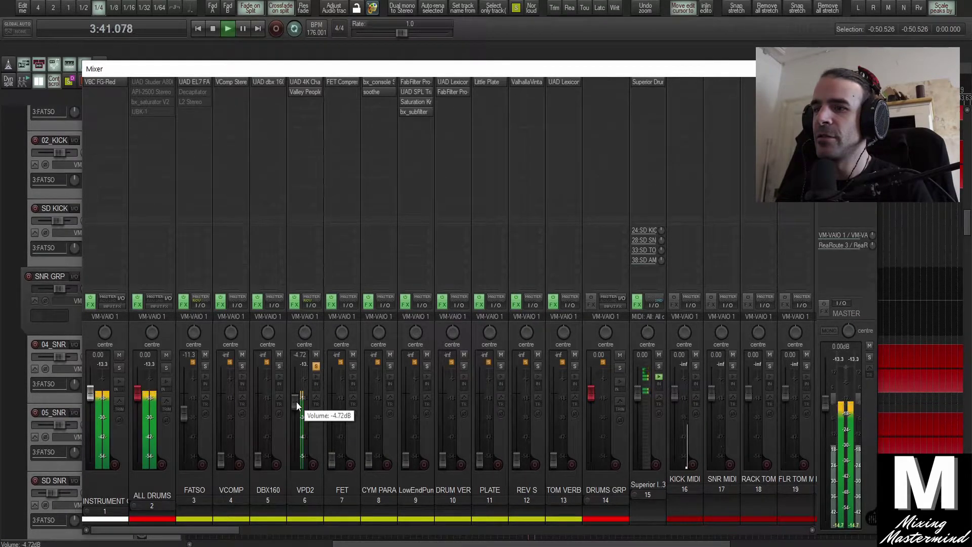
# Reduce the VPD2 return's routing to 2 track channels and stop playback.
pyautogui.click(313, 304)
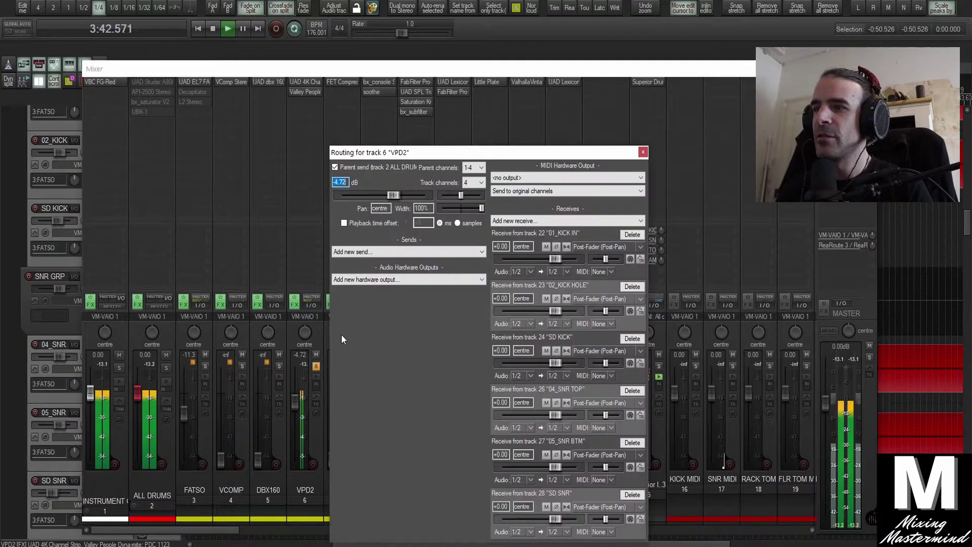
pyautogui.click(479, 183)
pyautogui.click(480, 193)
pyautogui.click(470, 192)
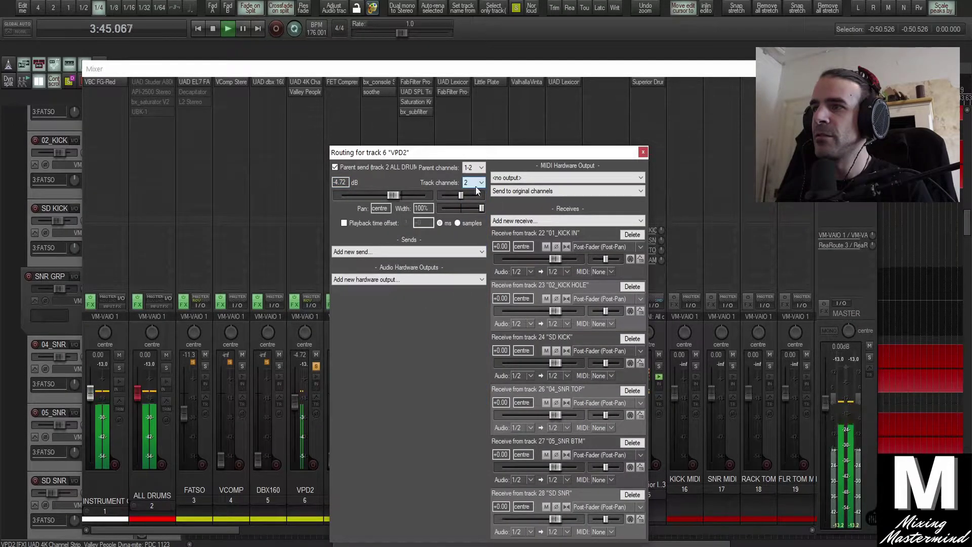
pyautogui.click(642, 152)
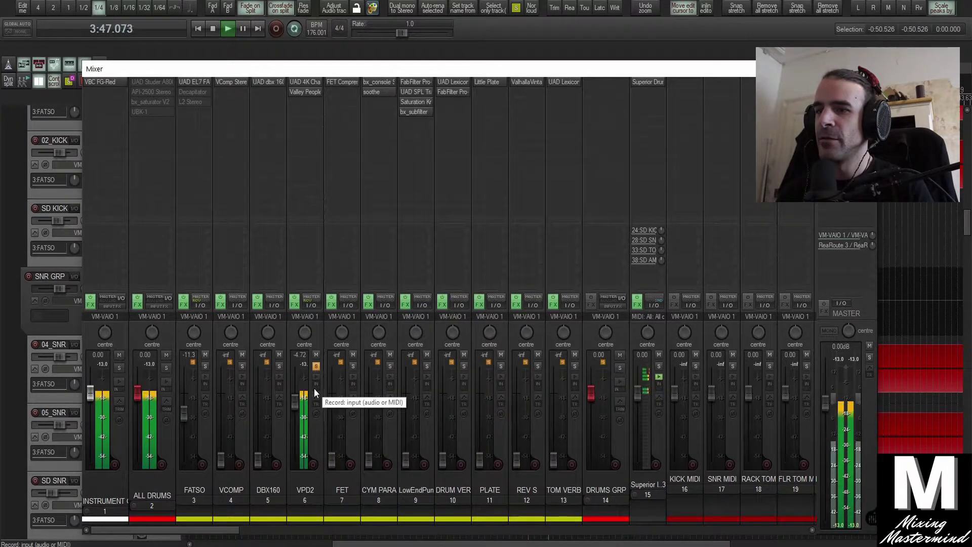
pyautogui.press('space')
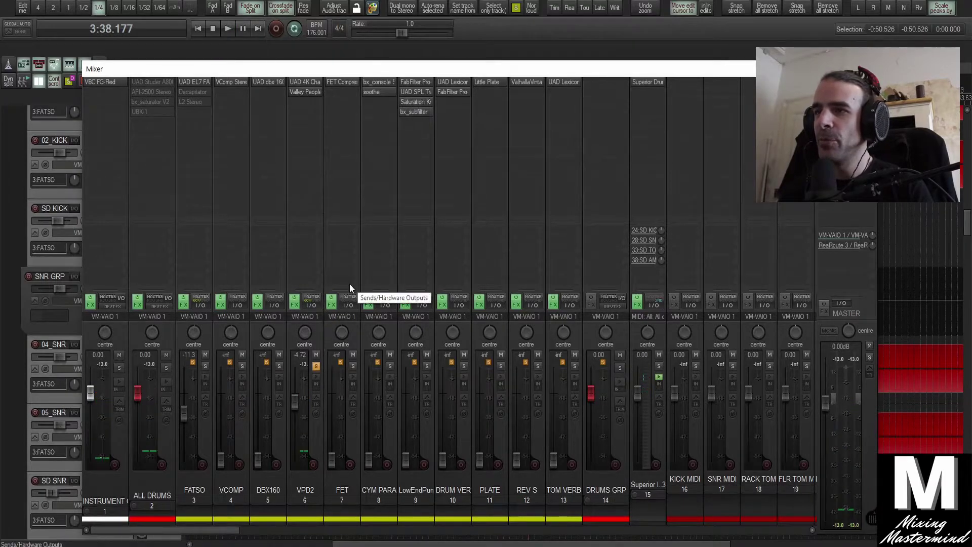
# Set the threshold of VPD2's Dyna-mite compressor to about -9.5 dBv while playing the soloed return.
pyautogui.click(309, 92)
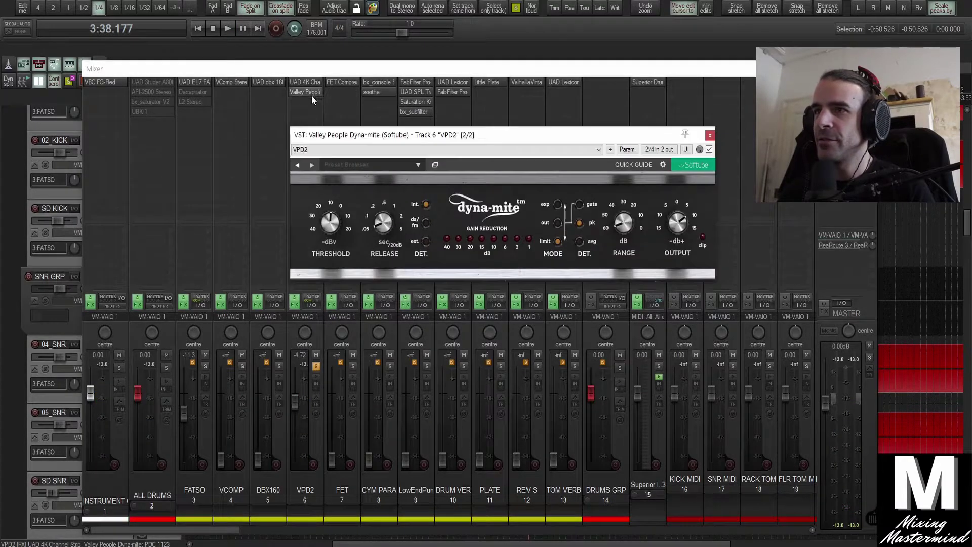
pyautogui.moveTo(422, 133); pyautogui.dragTo(460, 139)
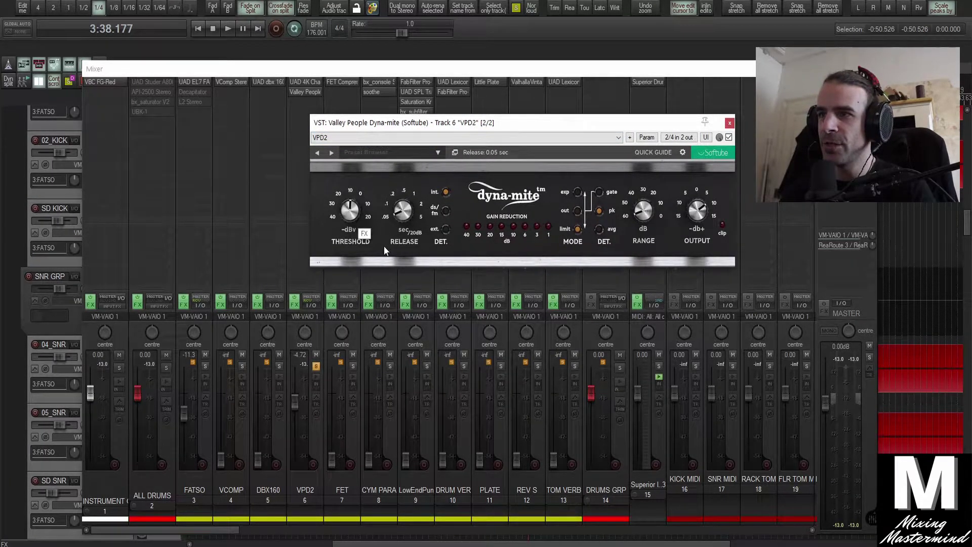
pyautogui.press('space')
pyautogui.moveTo(348, 177); pyautogui.dragTo(347, 207)
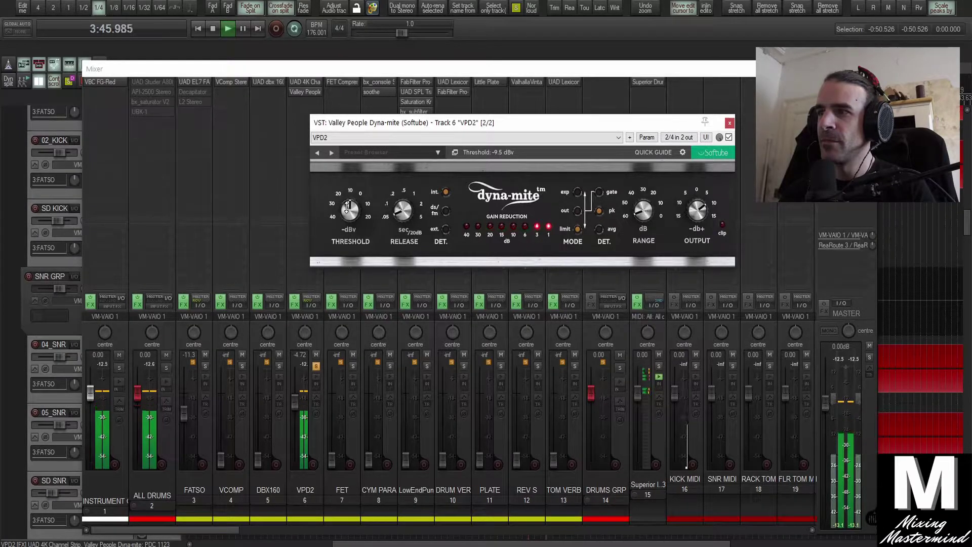
pyautogui.click(729, 123)
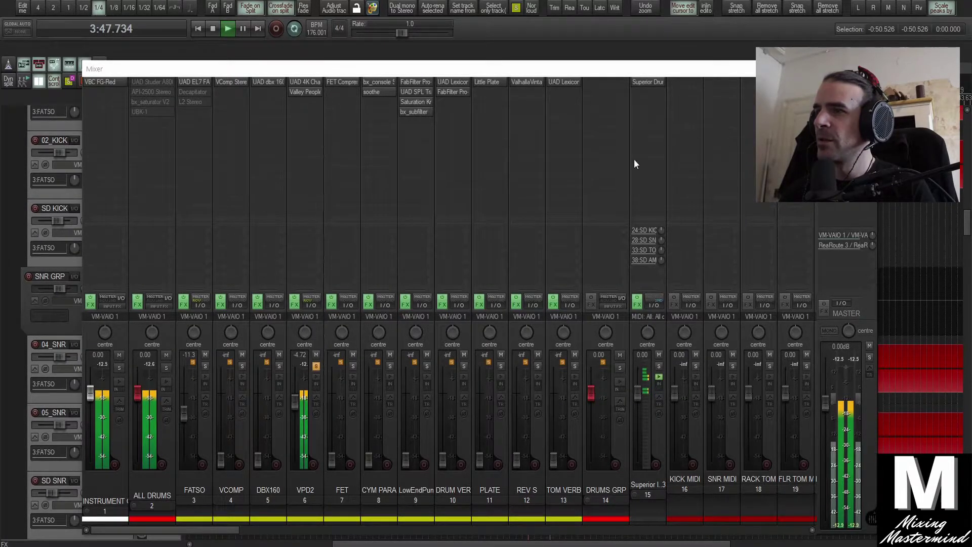
# Restart playback with ALL DRUMS soloed and blend the VPD2 return in at -12.1 dB.
pyautogui.press('space')
pyautogui.press('space')
pyautogui.click(164, 367)
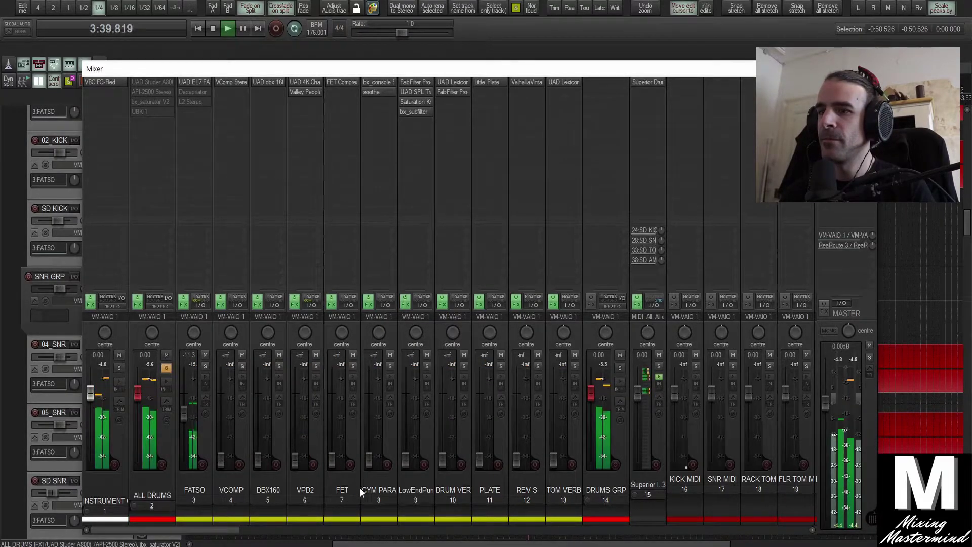
pyautogui.moveTo(294, 461); pyautogui.dragTo(299, 420)
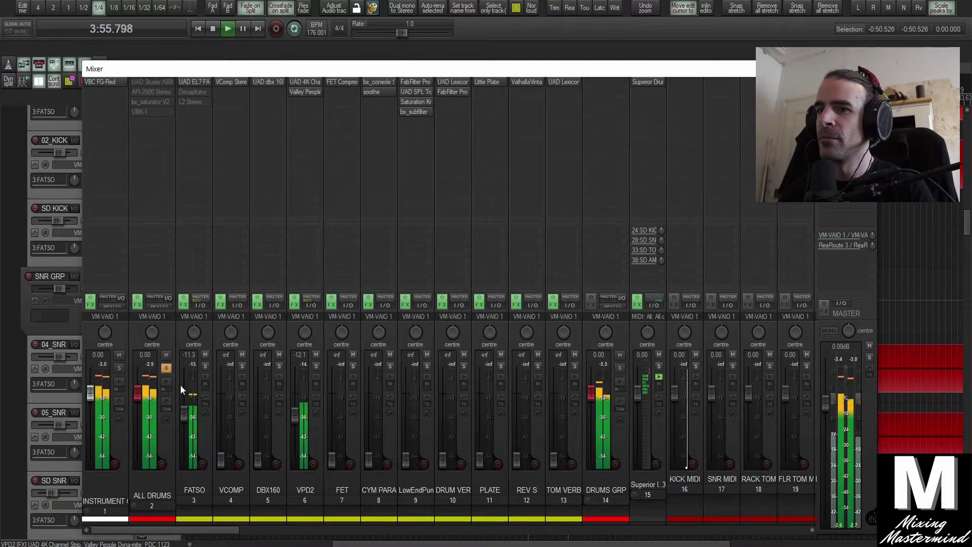
# Select FATSO and VPD2, compare the drums with both muted and unmuted, and lower them to -13.3 and -14.1 dB.
pyautogui.click(318, 434)
pyautogui.click(208, 430)
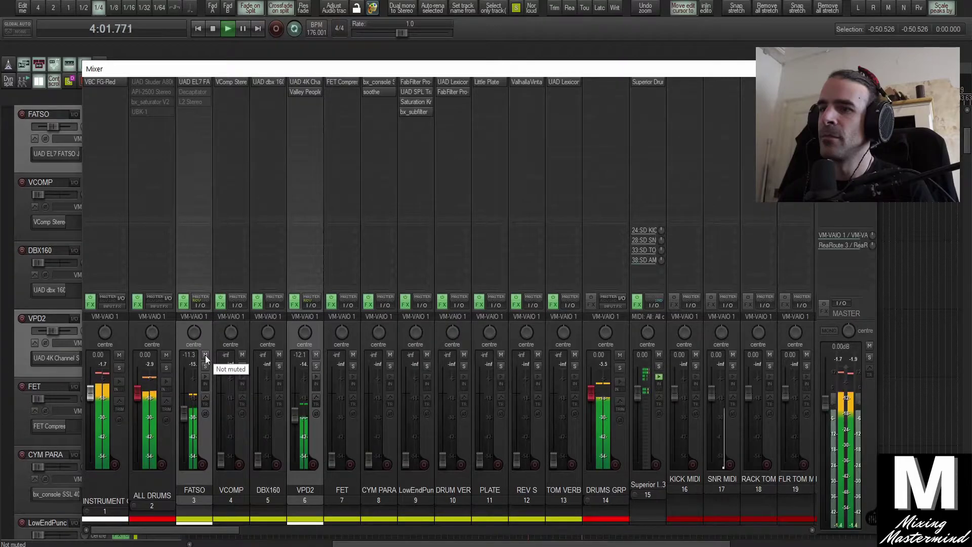
pyautogui.click(205, 354)
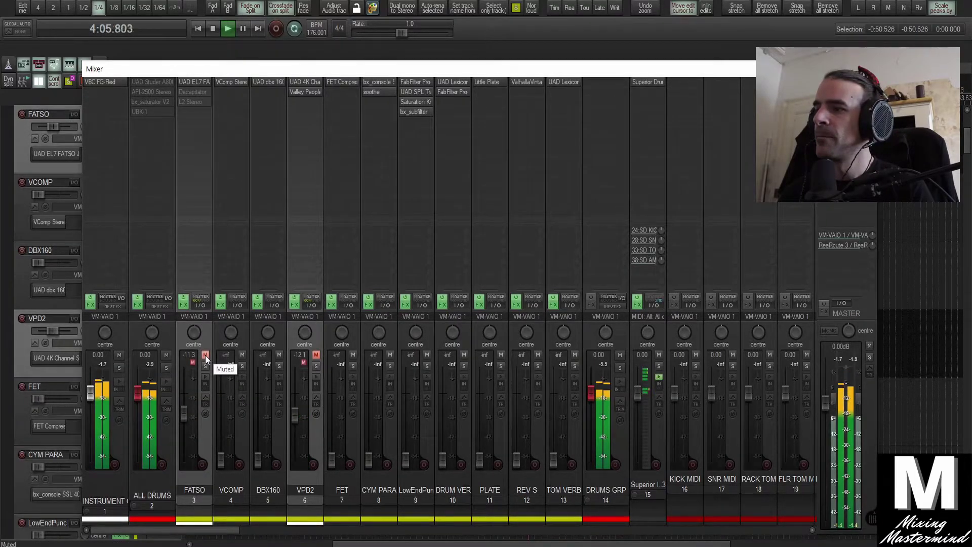
pyautogui.click(205, 354)
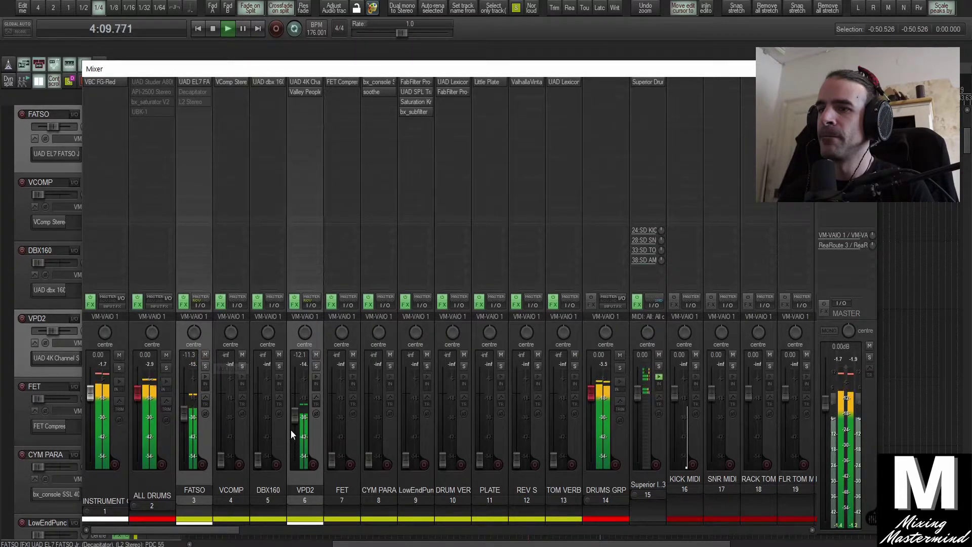
pyautogui.moveTo(294, 415); pyautogui.dragTo(294, 419)
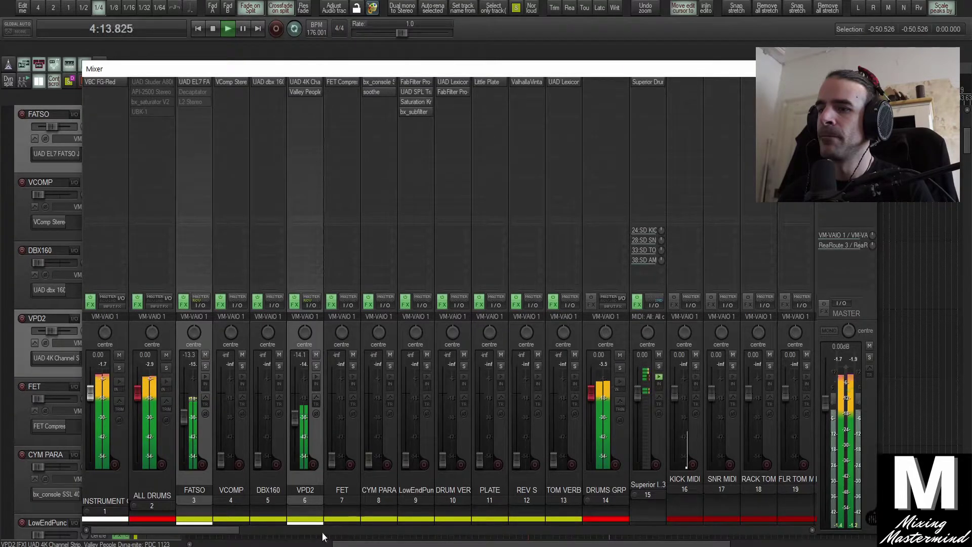
# Rebalance the snare tracks, setting 05_SNR BTM to -5.99 dB and SD SNR to -11.6 dB.
pyautogui.moveTo(228, 529); pyautogui.dragTo(336, 529)
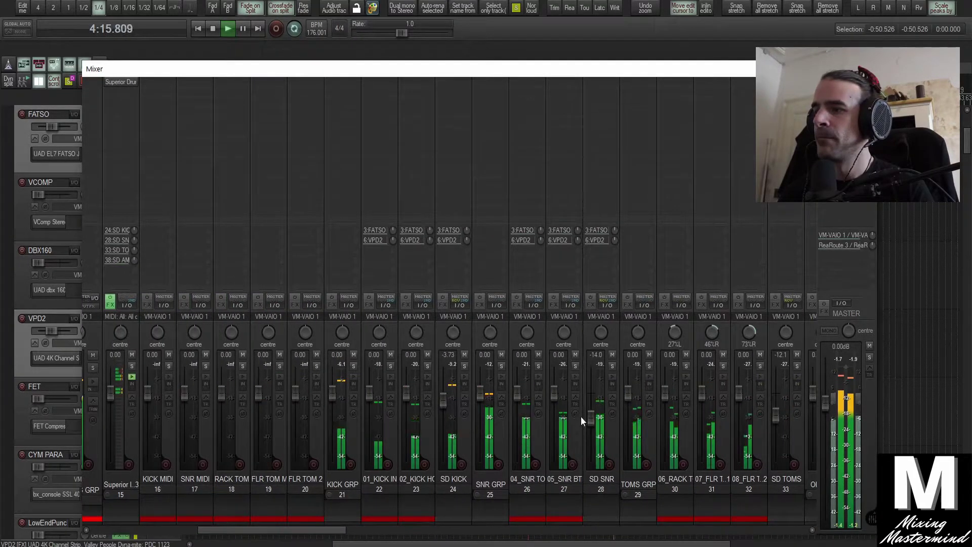
pyautogui.moveTo(555, 394); pyautogui.dragTo(592, 418)
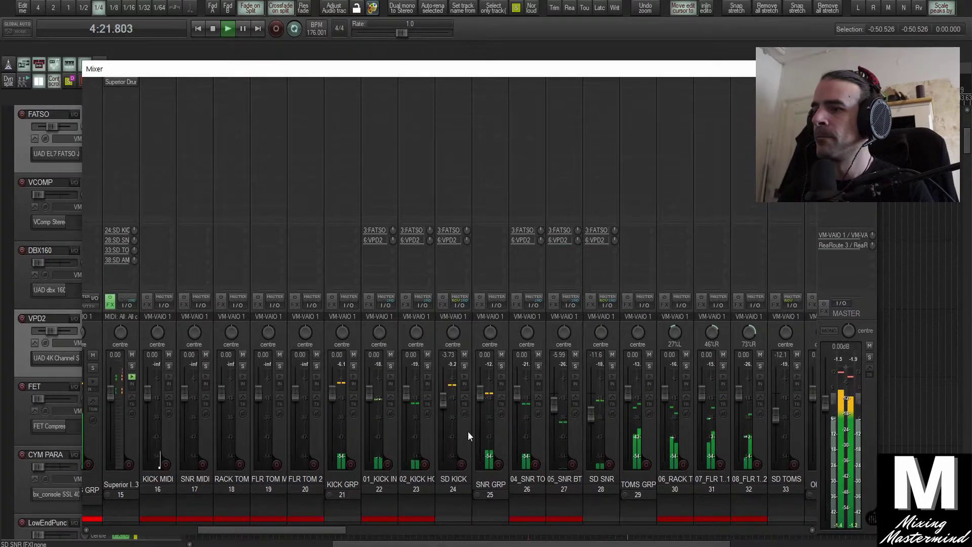
pyautogui.moveTo(331, 529); pyautogui.dragTo(409, 530)
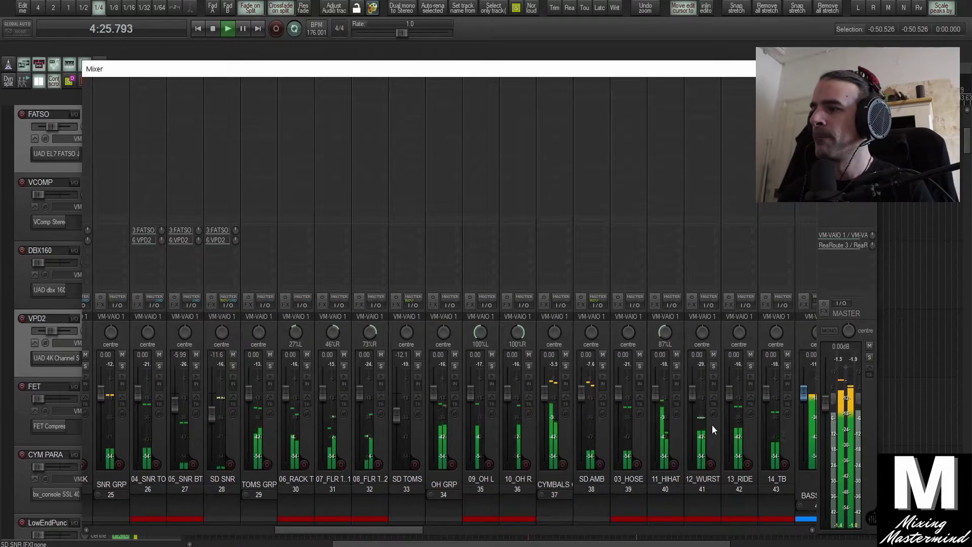
pyautogui.moveTo(381, 524); pyautogui.dragTo(307, 523)
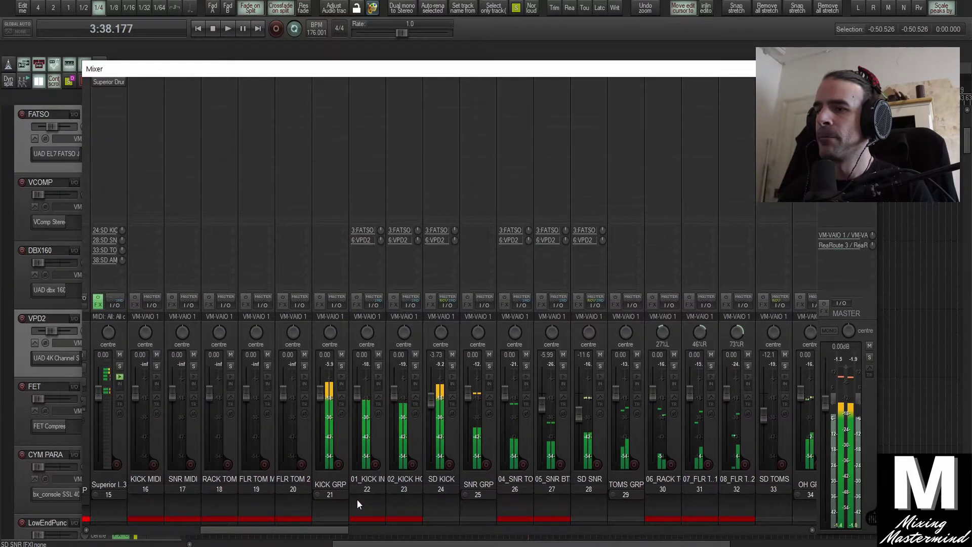
pyautogui.moveTo(333, 529); pyautogui.dragTo(219, 523)
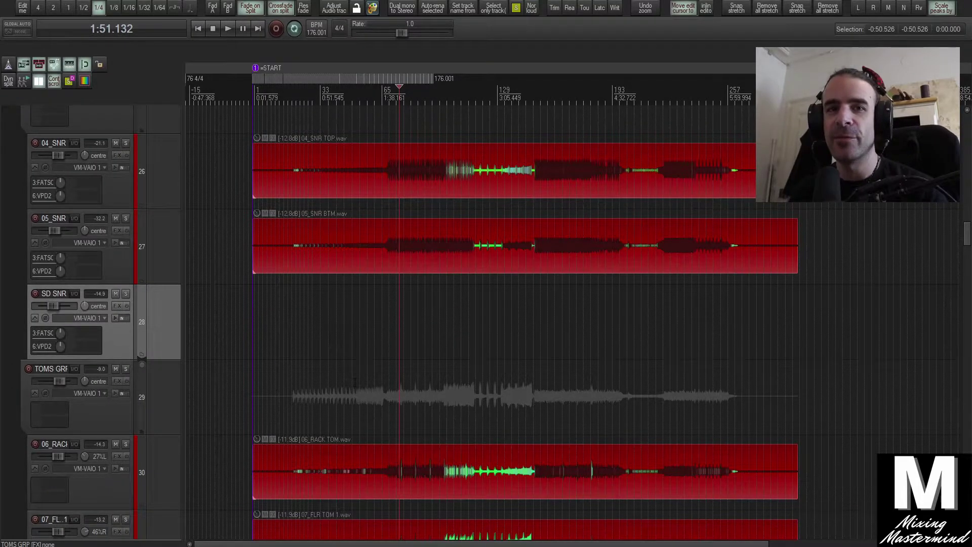
# Open the Superior Drummer 3 instrument on track 15.
pyautogui.scroll(1, 189, 402)
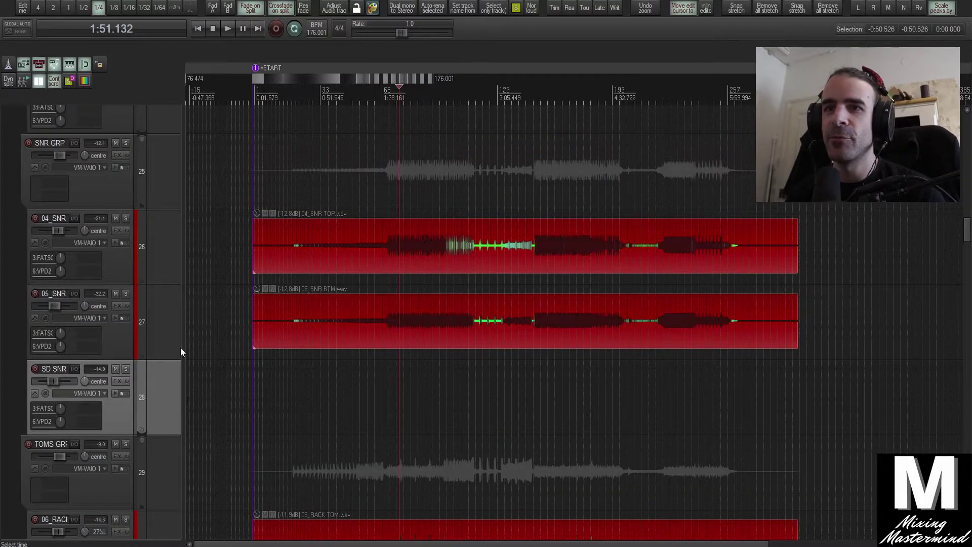
pyautogui.click(174, 192)
pyautogui.scroll(-1, 147, 314)
pyautogui.scroll(3, 147, 315)
pyautogui.scroll(2, 148, 315)
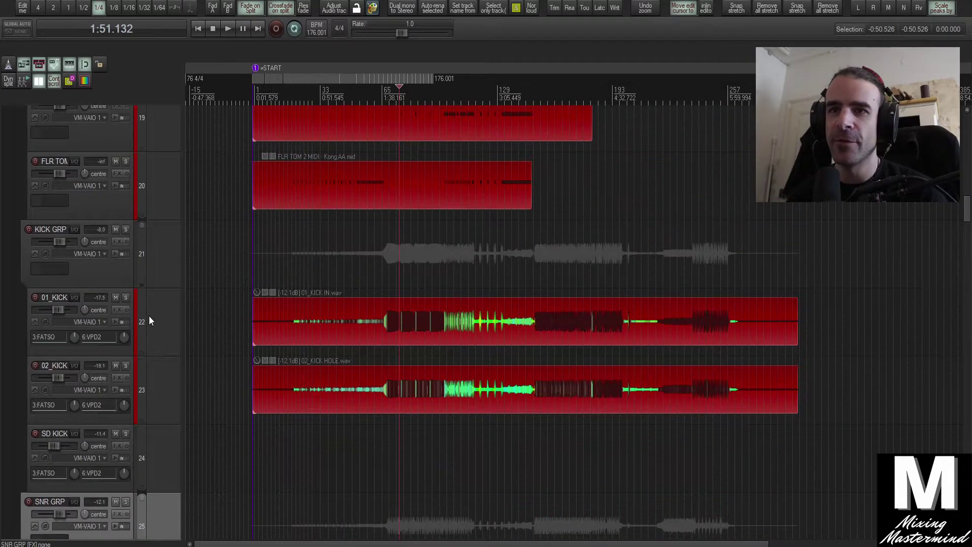
pyautogui.scroll(7, 153, 250)
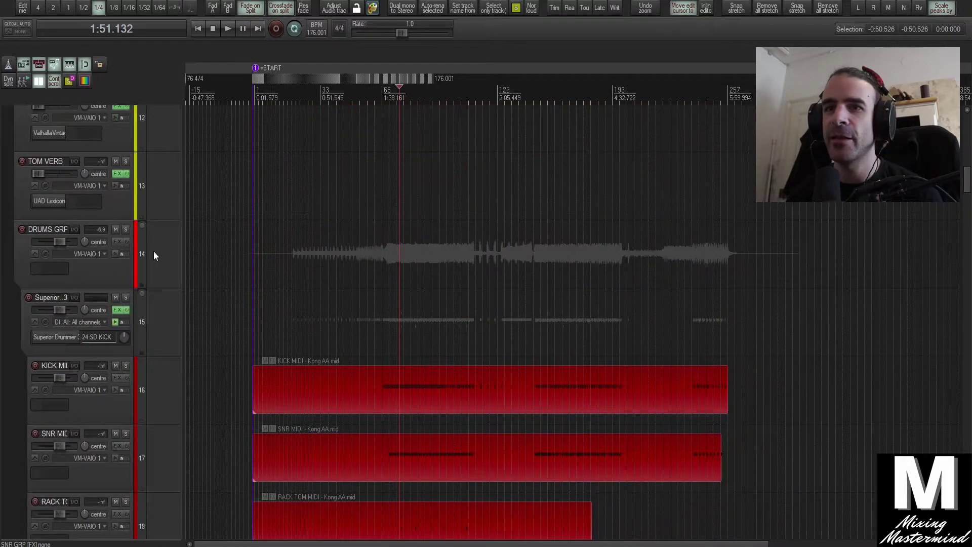
pyautogui.click(117, 309)
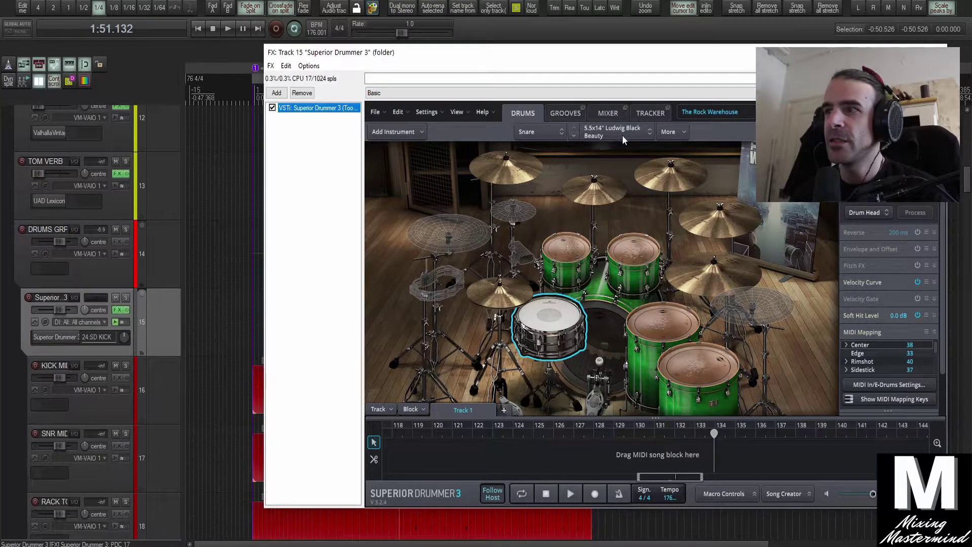
# Audition the snare, kick, floor toms and first rack tom in Superior Drummer 3 and close the instrument.
pyautogui.click(526, 318)
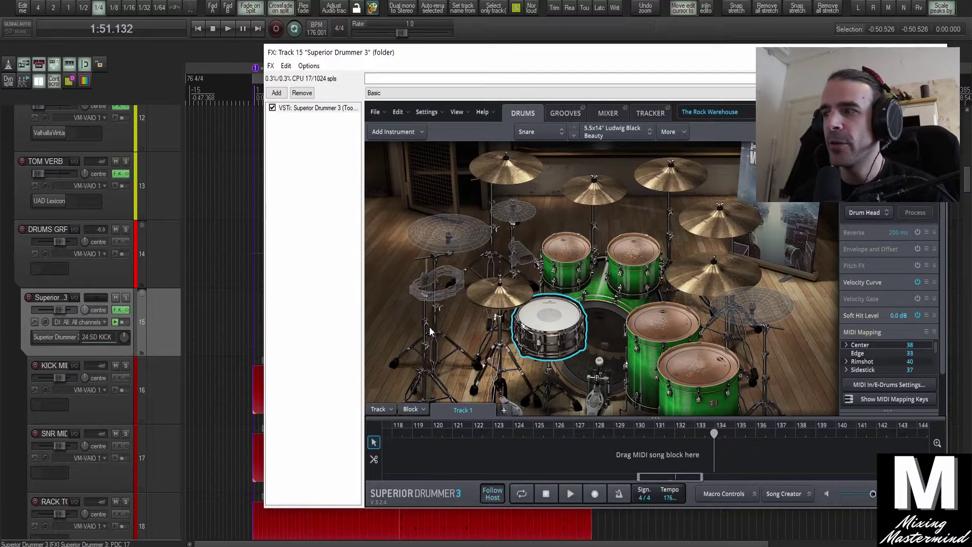
pyautogui.click(605, 336)
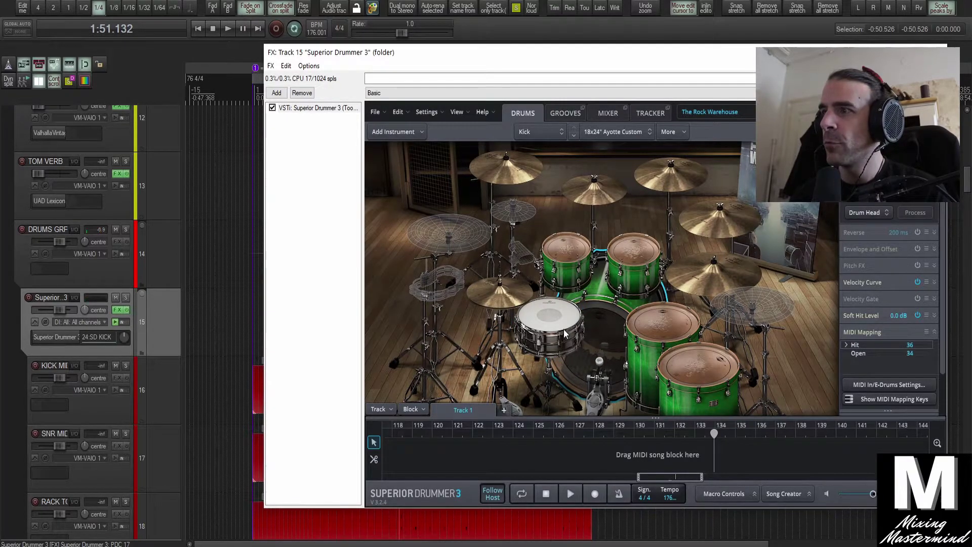
pyautogui.click(647, 311)
pyautogui.click(701, 361)
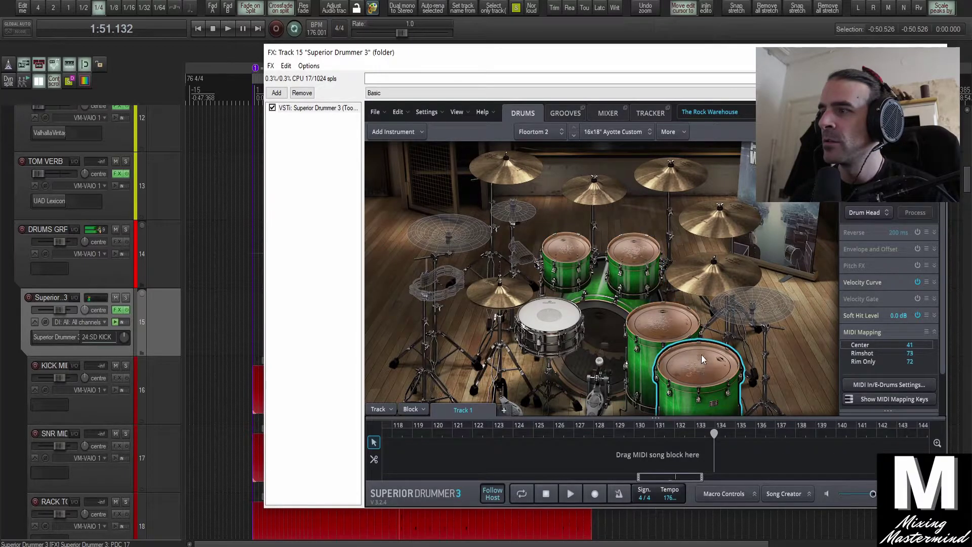
pyautogui.click(560, 242)
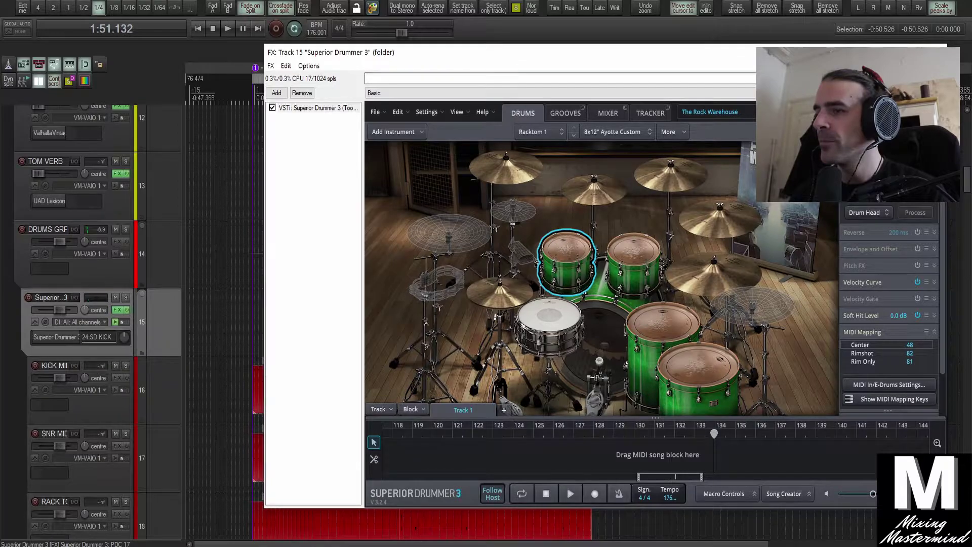
pyautogui.click(935, 52)
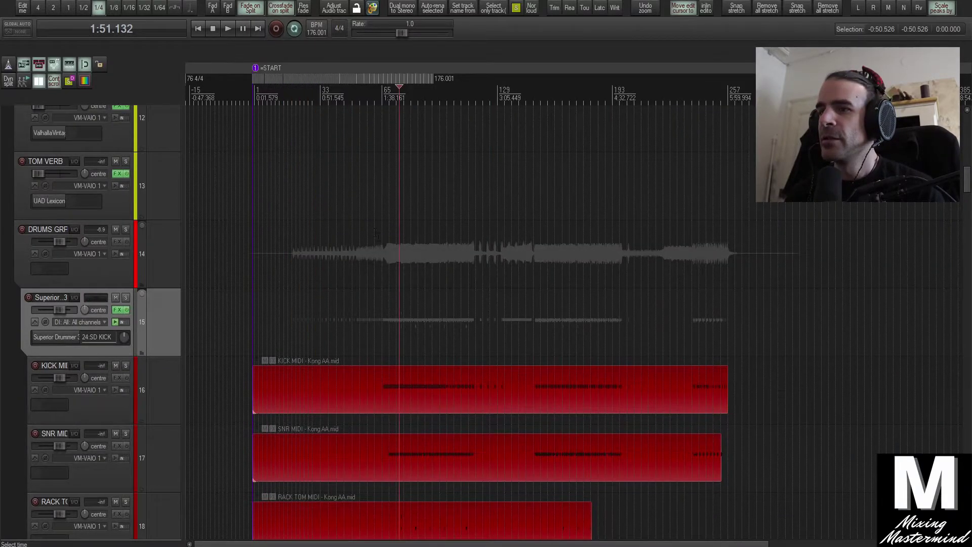
# Play the song from 1:47.722 and look over the drum MIDI, kick, snare and tom tracks.
pyautogui.scroll(-3, 387, 248)
pyautogui.scroll(2, 389, 250)
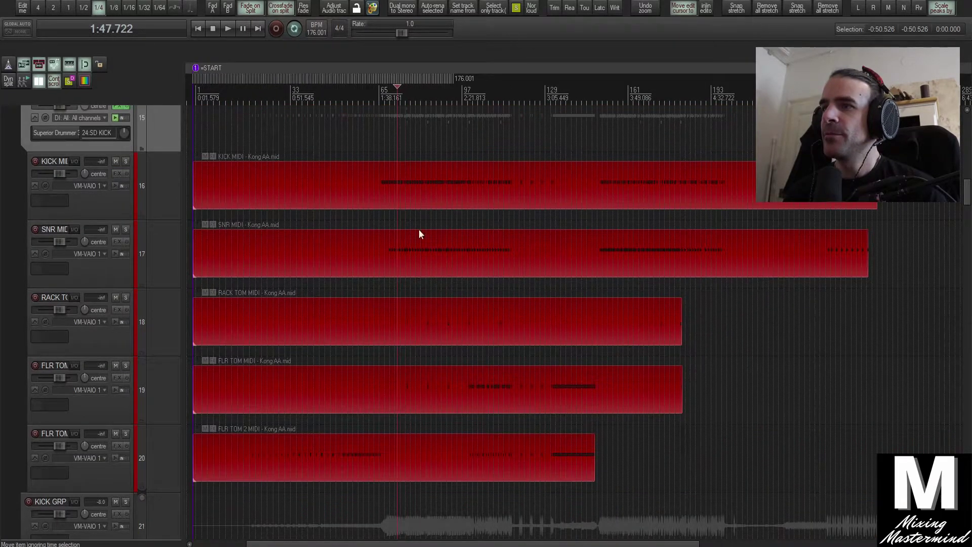
pyautogui.scroll(3, 391, 257)
pyautogui.press('space')
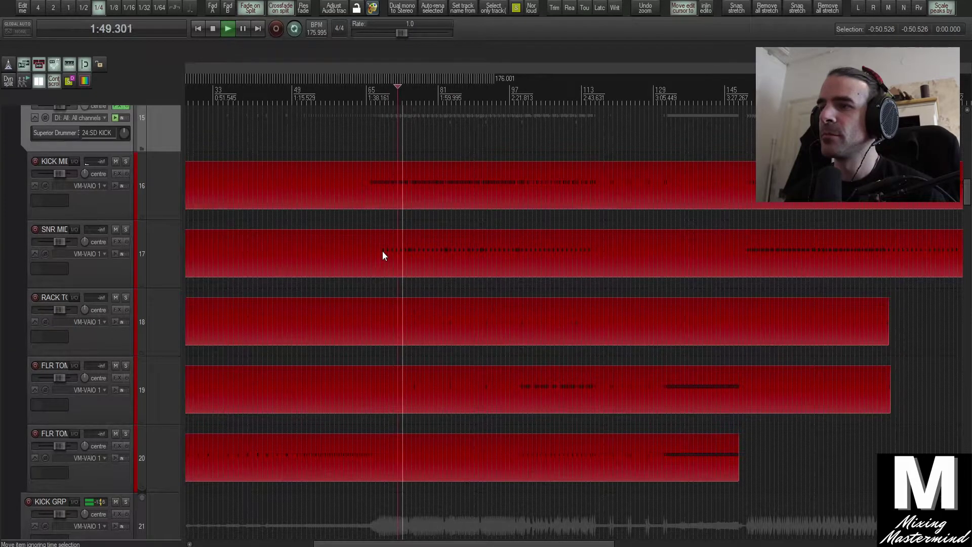
pyautogui.scroll(4, 382, 251)
pyautogui.scroll(2, 431, 280)
pyautogui.scroll(-1, 434, 282)
pyautogui.scroll(-6, 436, 285)
pyautogui.scroll(-3, 438, 287)
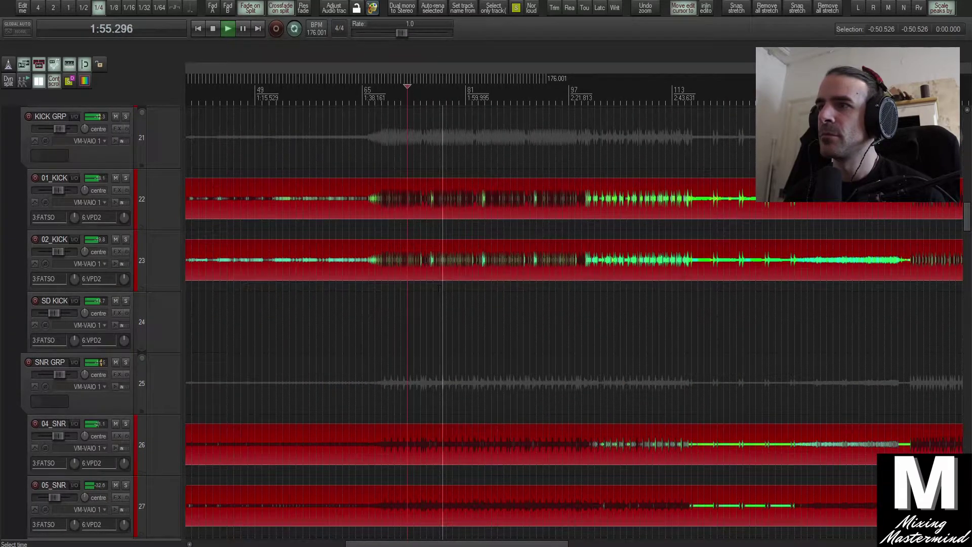
pyautogui.scroll(-3, 439, 289)
pyautogui.scroll(-2, 439, 300)
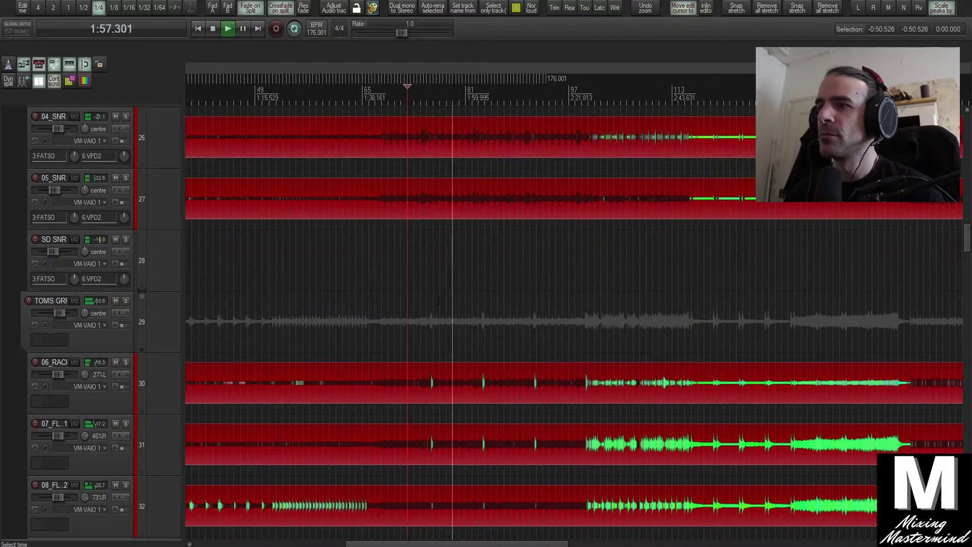
# Rebalance the snare tracks during playback, setting SD SNR to -11.9 dB, 04_SNR TOP to -1.79 dB and 05_SNR BTM to -7.78 dB.
pyautogui.click(180, 275)
pyautogui.scroll(2, 182, 279)
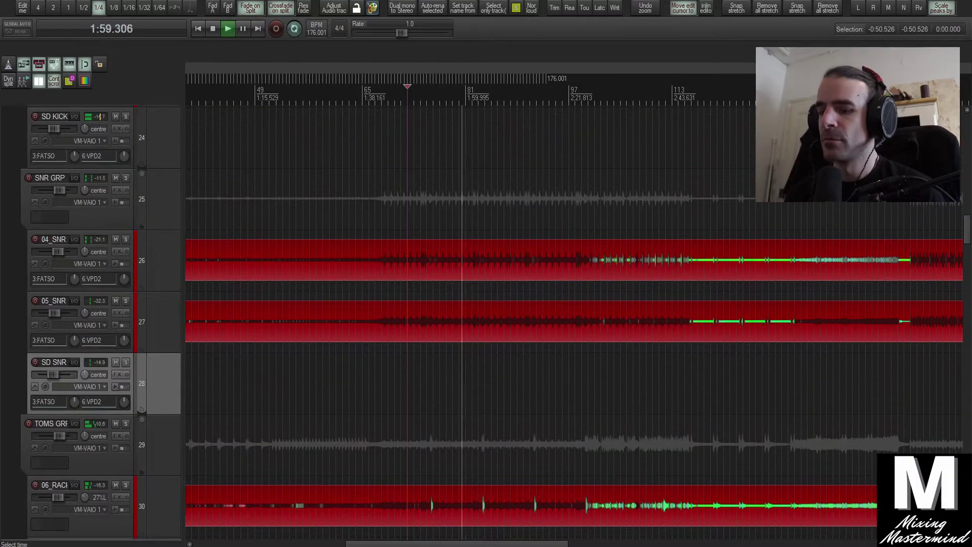
pyautogui.hotkey('ctrl', 'm')
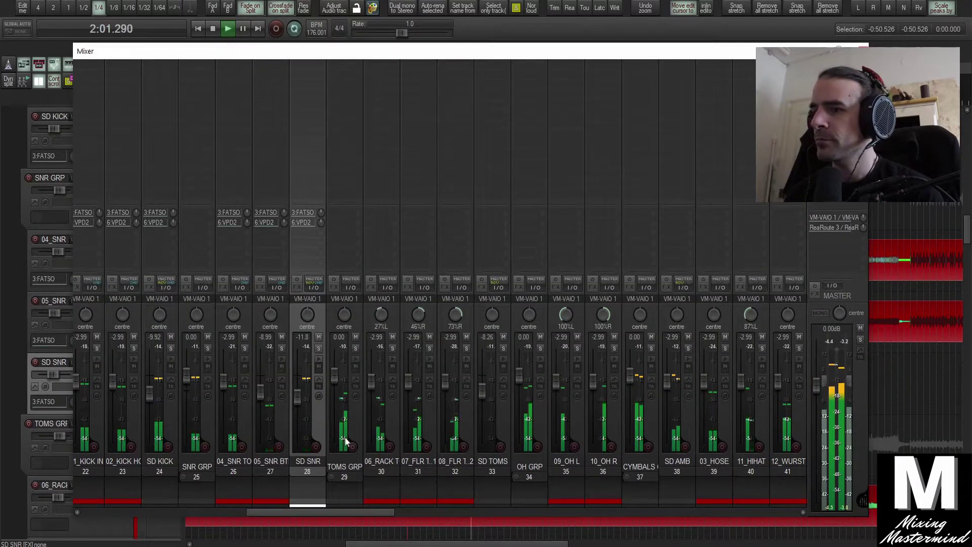
pyautogui.moveTo(299, 396); pyautogui.dragTo(261, 389)
pyautogui.click(285, 411)
pyautogui.keyDown('ctrl'); pyautogui.click(245, 411); pyautogui.keyUp('ctrl')
pyautogui.press('space')
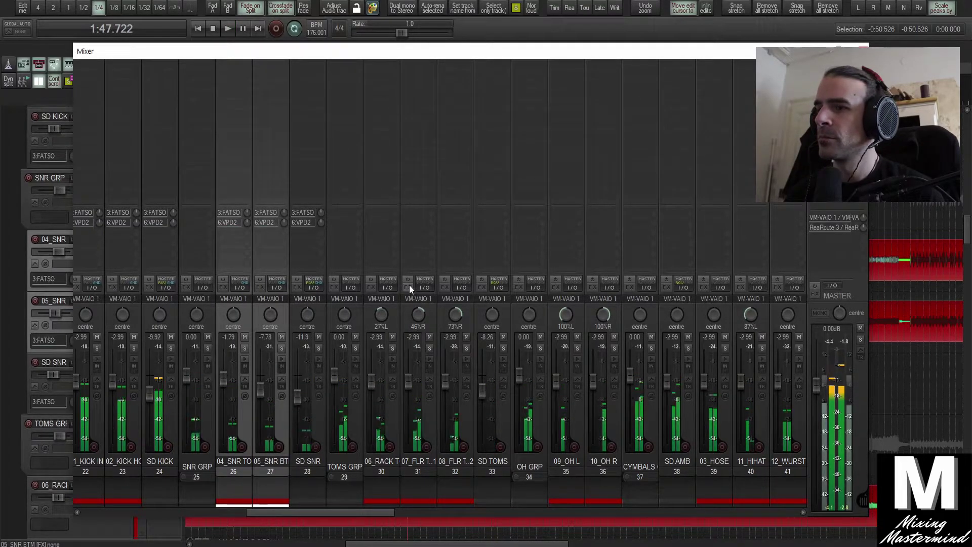
# Look over the drum, bass and effects channels, then inspect the ValhallaVintageVerb settings on REV S and close the plugin.
pyautogui.hscroll(2, 357, 511)
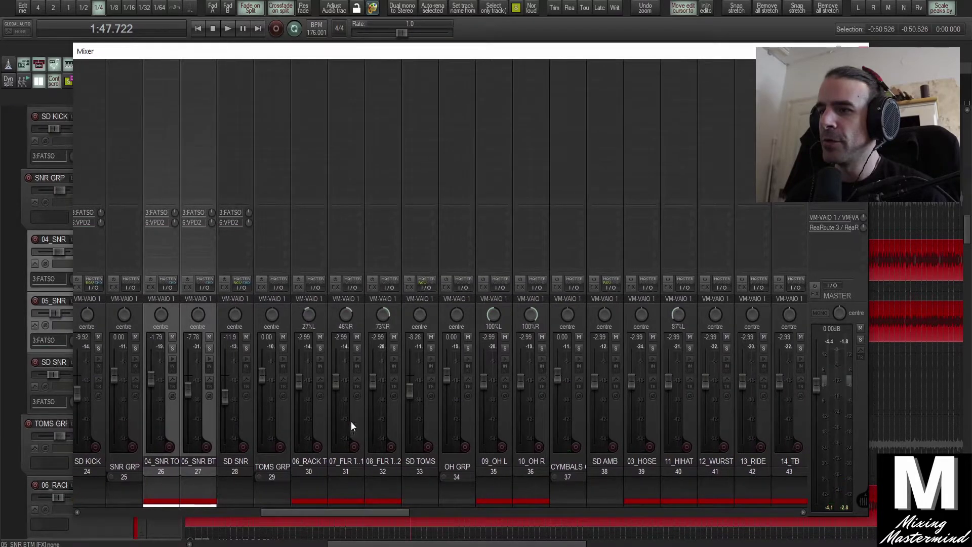
pyautogui.hscroll(4, 412, 515)
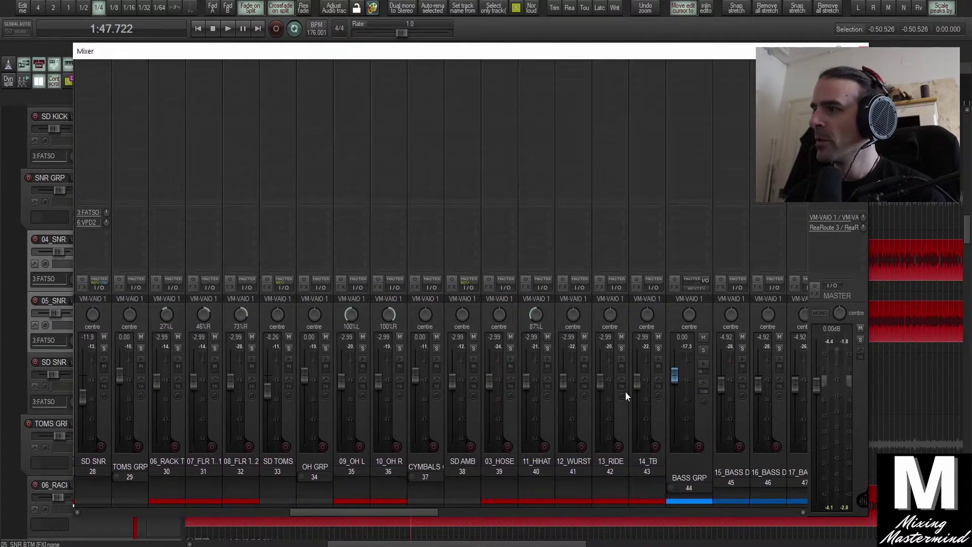
pyautogui.hscroll(6, 404, 509)
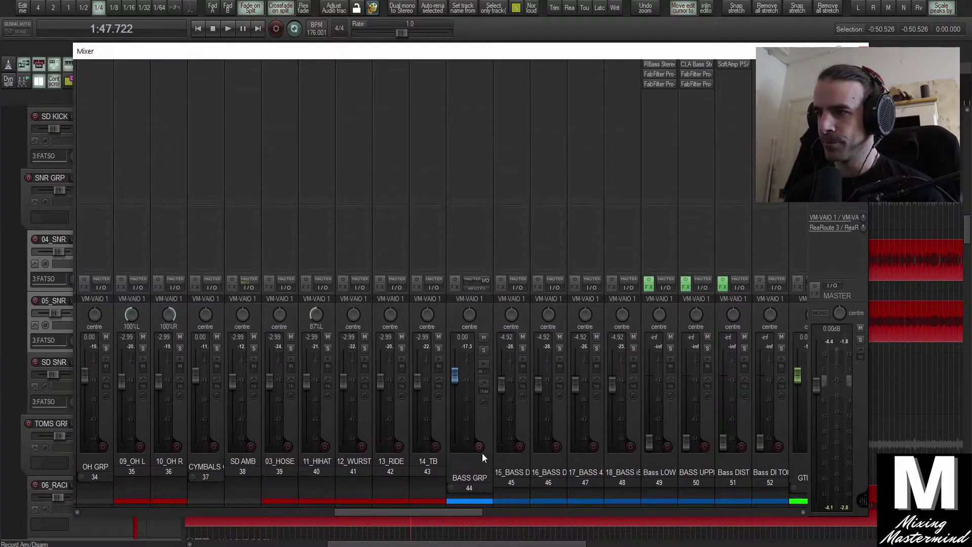
pyautogui.click(528, 423)
pyautogui.click(623, 423)
pyautogui.moveTo(411, 512); pyautogui.dragTo(64, 486)
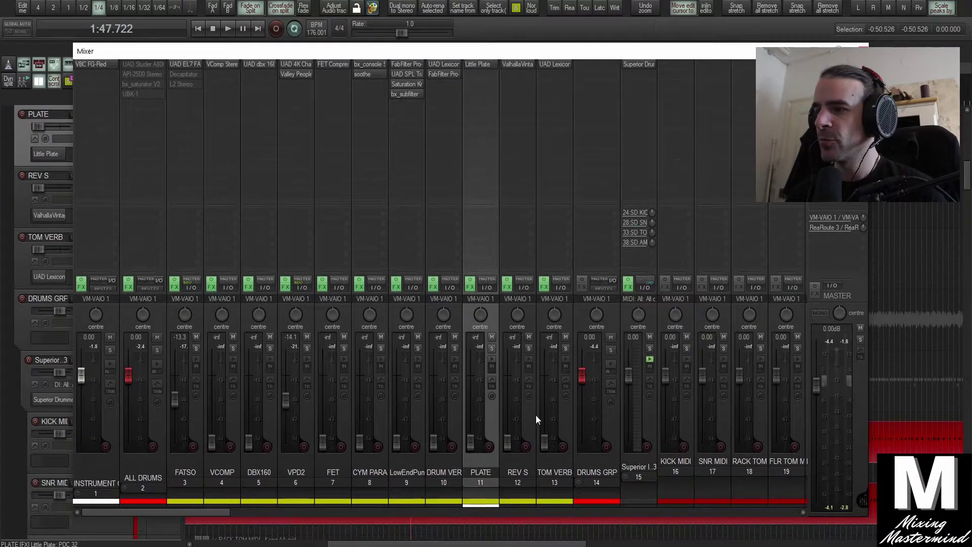
pyautogui.click(500, 490)
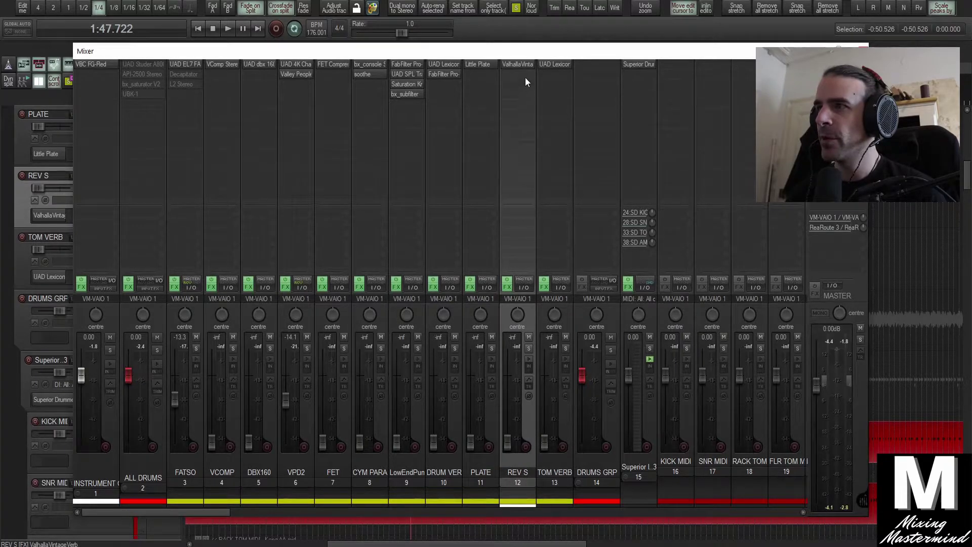
pyautogui.click(517, 64)
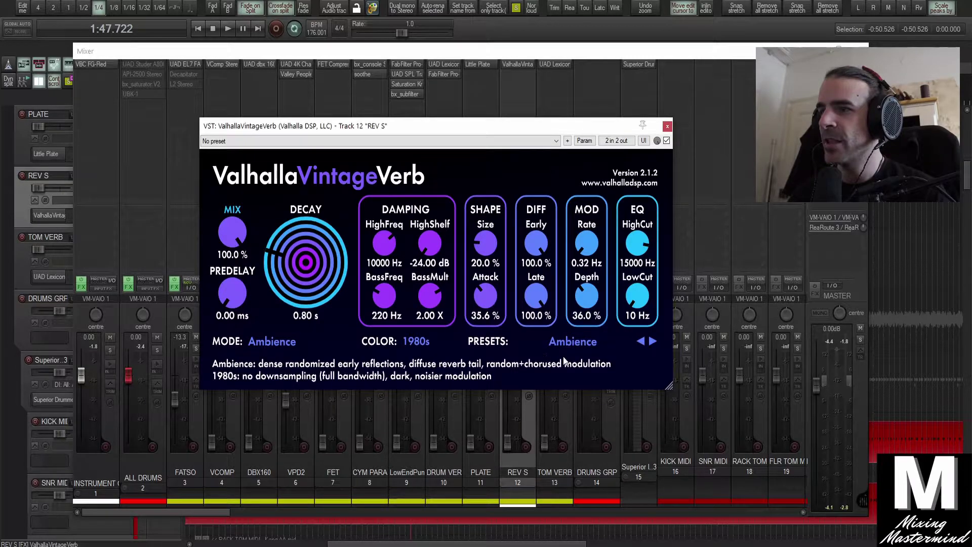
pyautogui.click(666, 127)
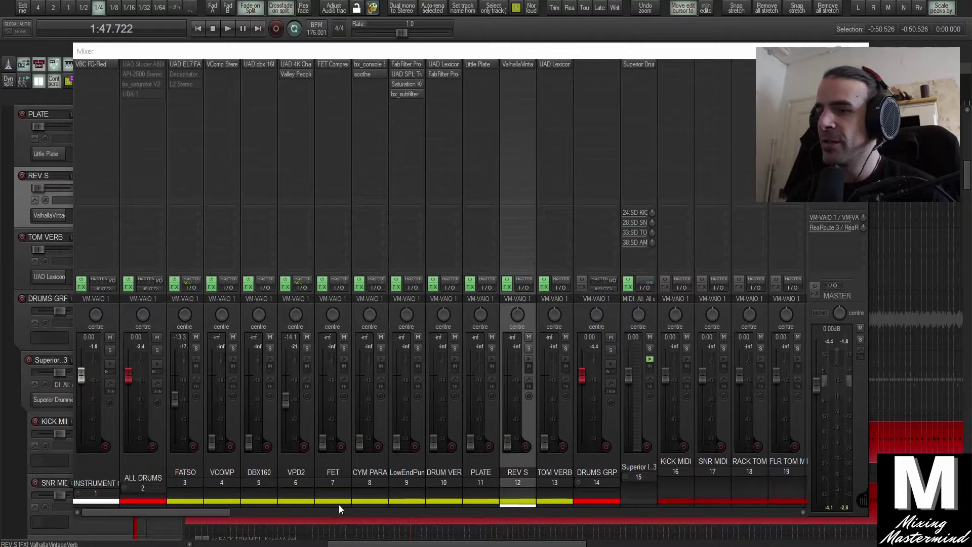
# Create a send from SNR GRP to REV S and solo SNR GRP.
pyautogui.moveTo(223, 510); pyautogui.dragTo(272, 515)
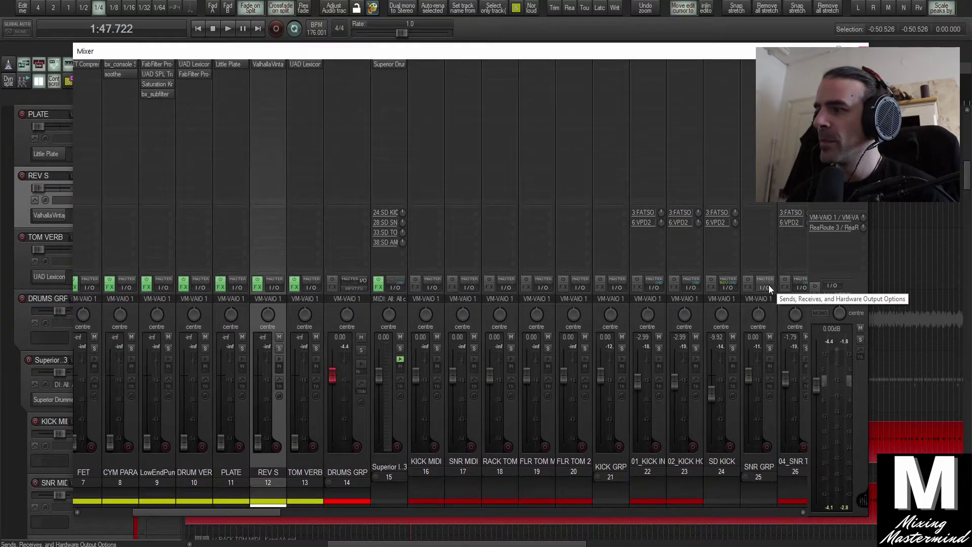
pyautogui.click(774, 315)
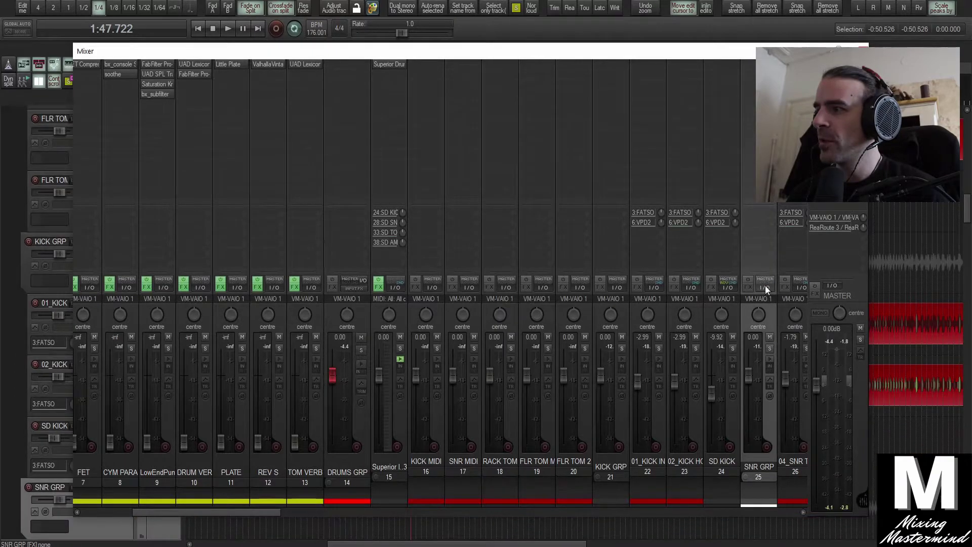
pyautogui.moveTo(745, 287); pyautogui.dragTo(275, 286)
pyautogui.click(769, 349)
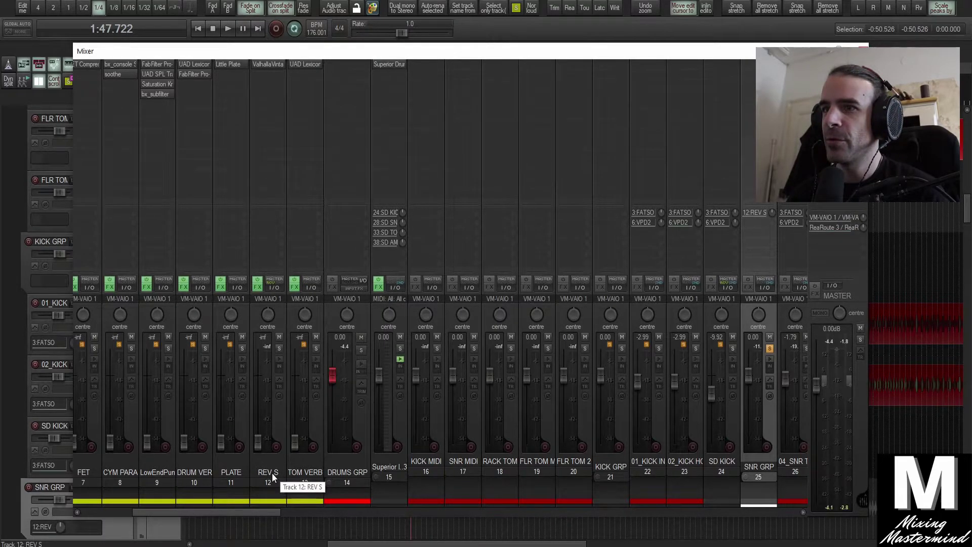
# Blend REV S under the soloed snare, comparing it muted and unmuted, and set its level to -3.48 dB.
pyautogui.press('space')
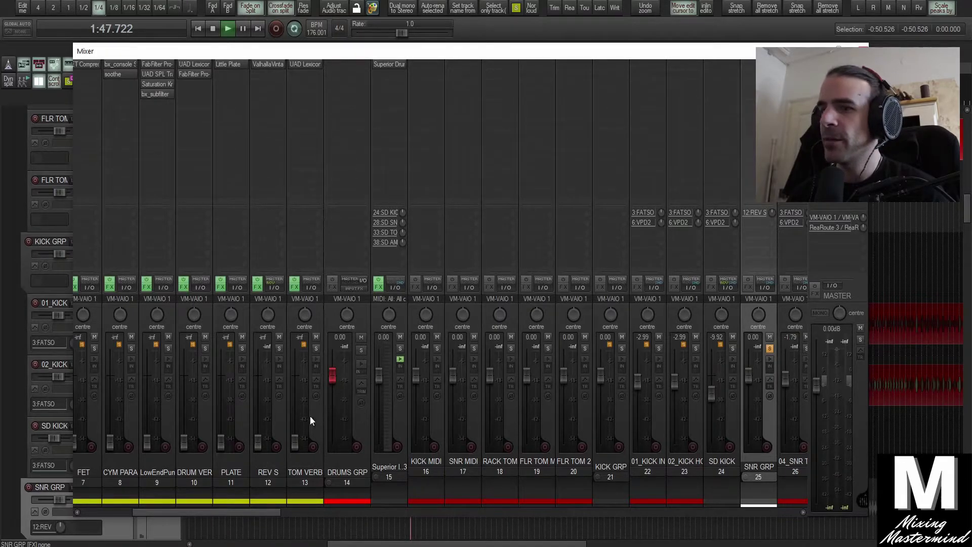
pyautogui.moveTo(256, 442); pyautogui.dragTo(259, 381)
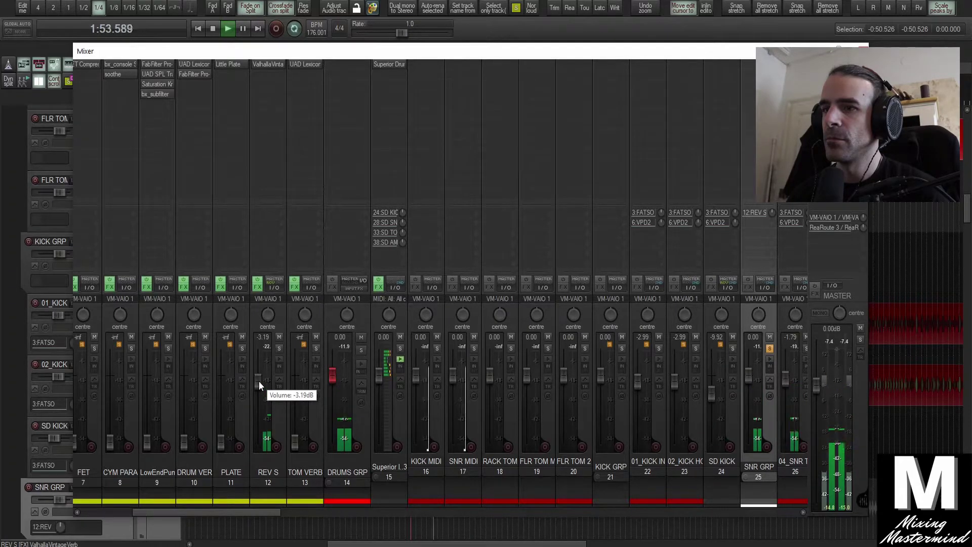
pyautogui.click(279, 337)
pyautogui.click(279, 336)
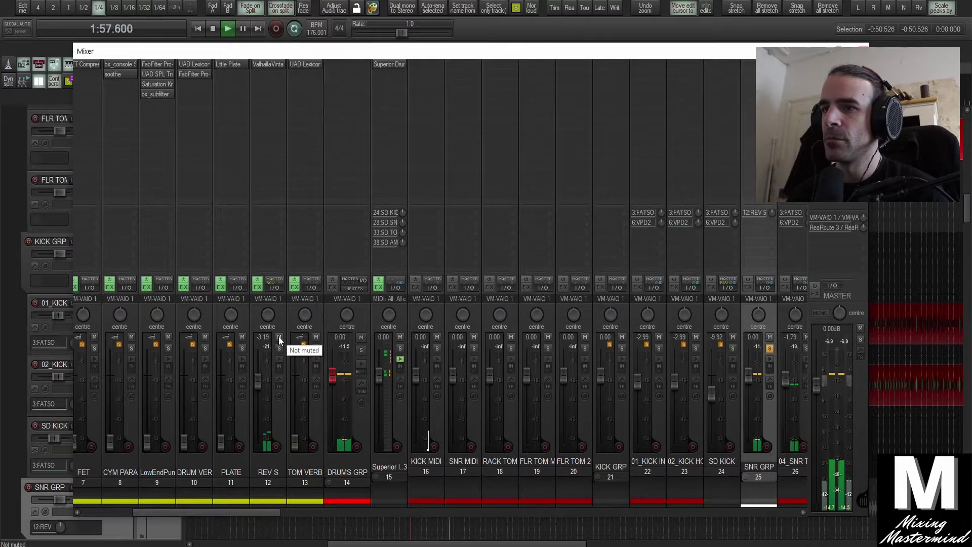
pyautogui.press('space')
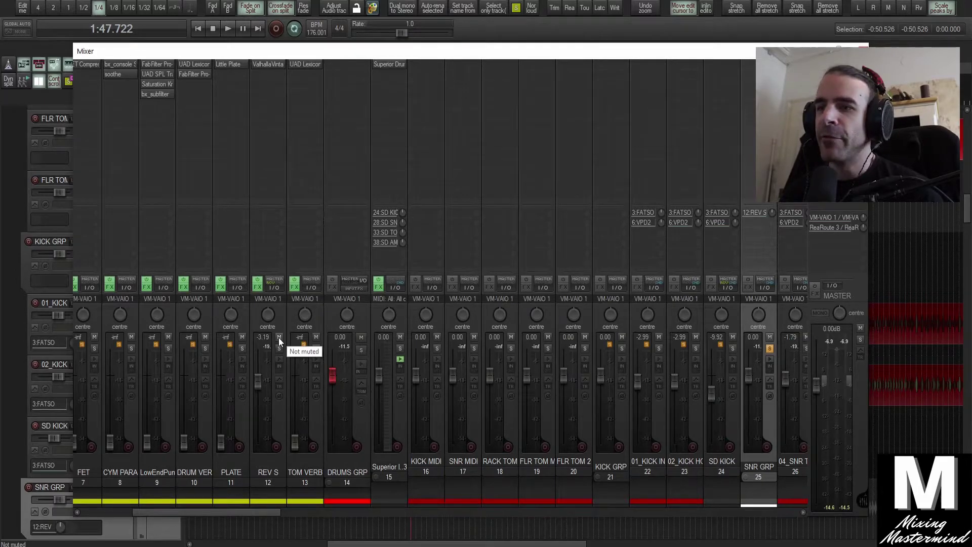
pyautogui.click(318, 418)
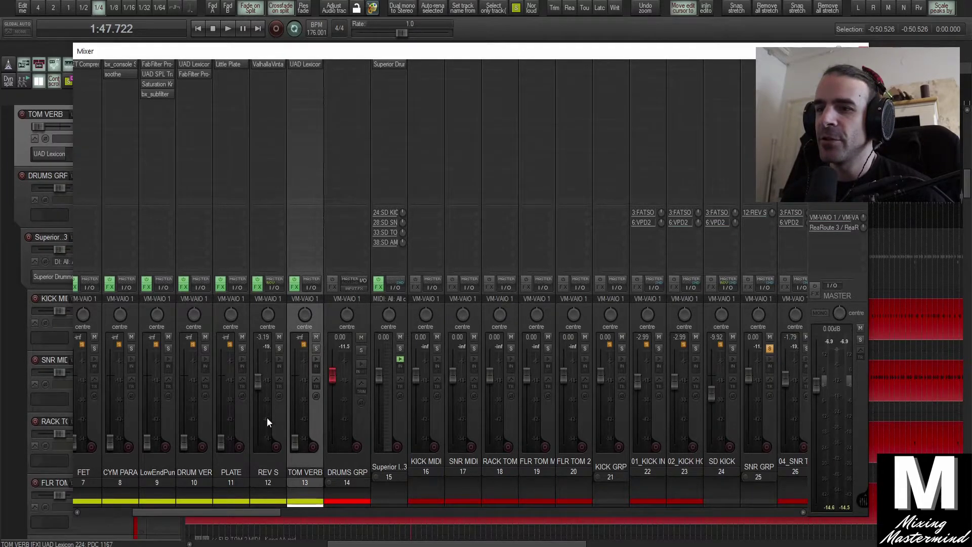
pyautogui.click(278, 320)
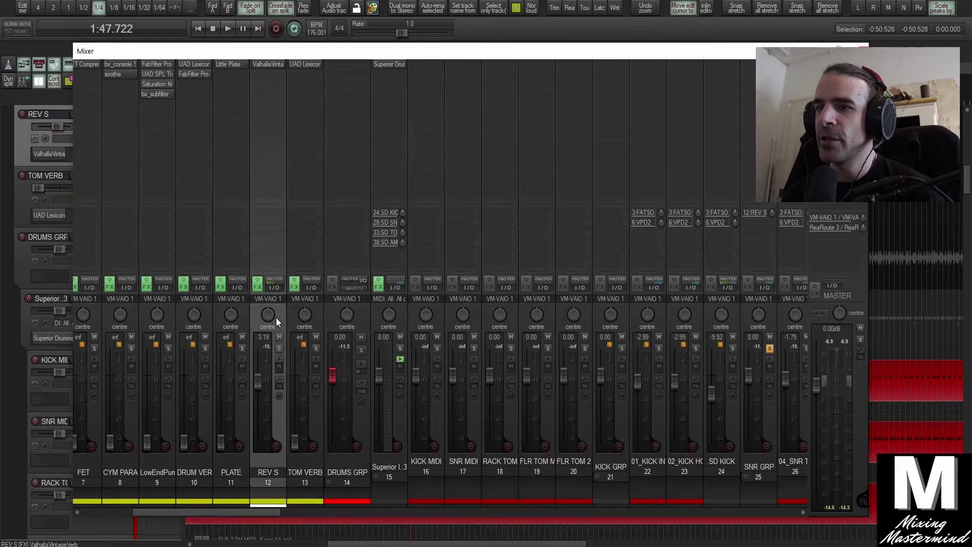
pyautogui.moveTo(259, 380); pyautogui.dragTo(260, 381)
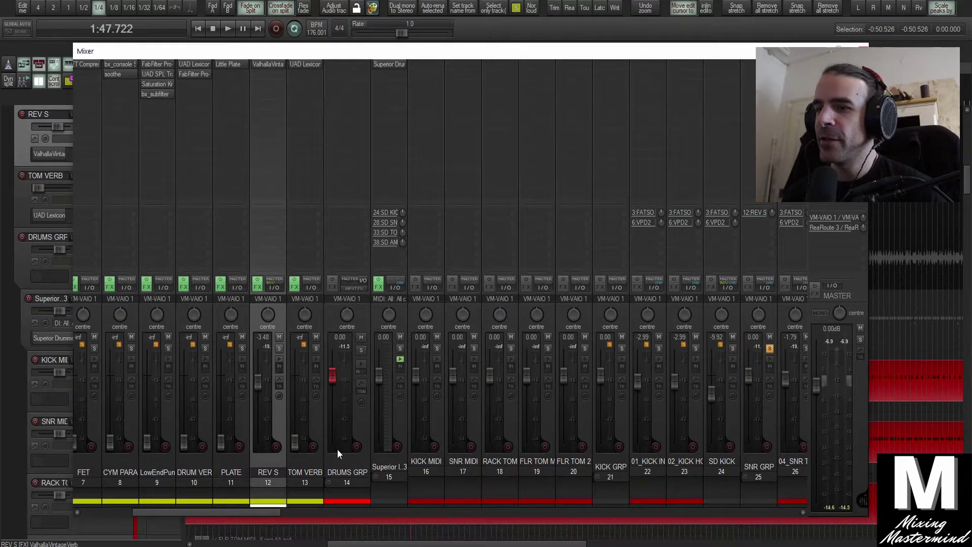
# Solo only TOMS GRP and play the tom section from about 2:22.
pyautogui.moveTo(284, 513); pyautogui.dragTo(395, 511)
pyautogui.keyDown('ctrl'); pyautogui.keyDown('alt'); pyautogui.click(565, 348); pyautogui.keyUp('alt'); pyautogui.keyUp('ctrl')
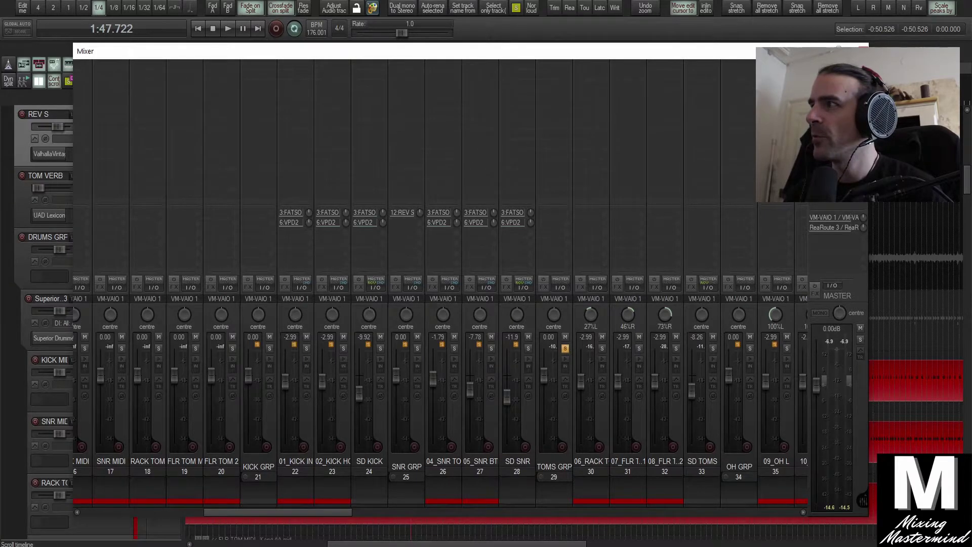
pyautogui.hotkey('ctrl', 'm')
pyautogui.scroll(-5, 543, 122)
pyautogui.click(527, 95)
pyautogui.press('space')
pyautogui.scroll(2, 558, 259)
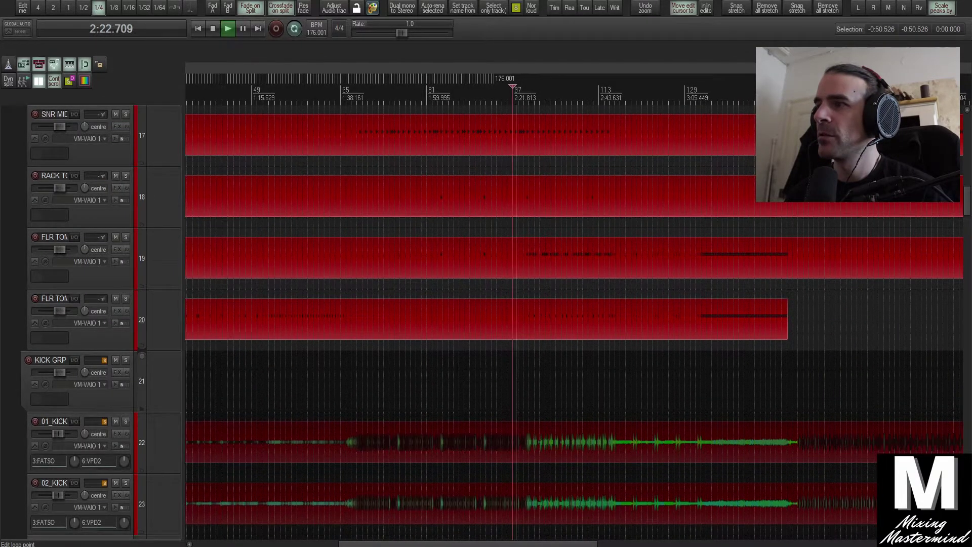
# Check the tom MIDI tracks during playback from 2:25.904 and select the Superior Drummer 3 track.
pyautogui.scroll(2, 545, 272)
pyautogui.scroll(1, 326, 364)
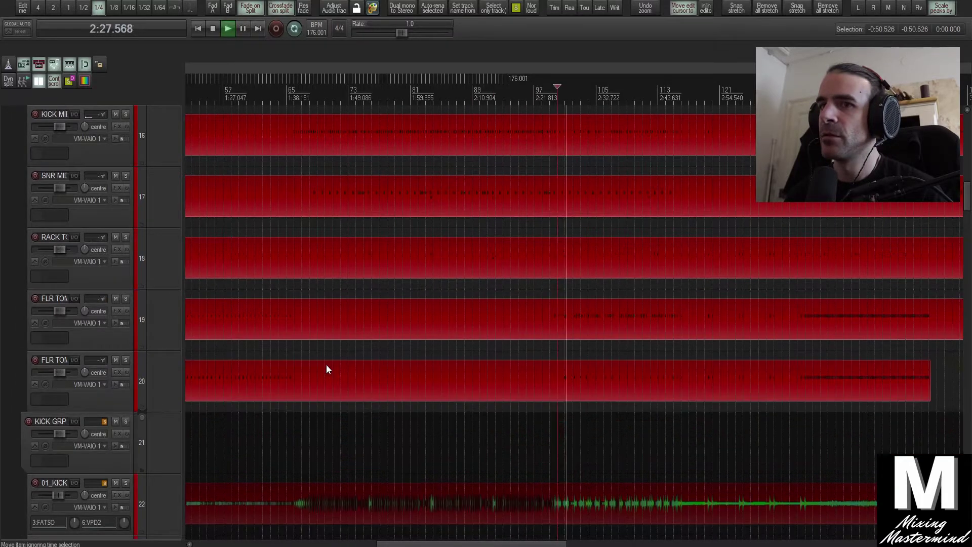
pyautogui.scroll(1, 326, 363)
pyautogui.scroll(-1, 214, 264)
pyautogui.click(161, 162)
pyautogui.scroll(1, 176, 363)
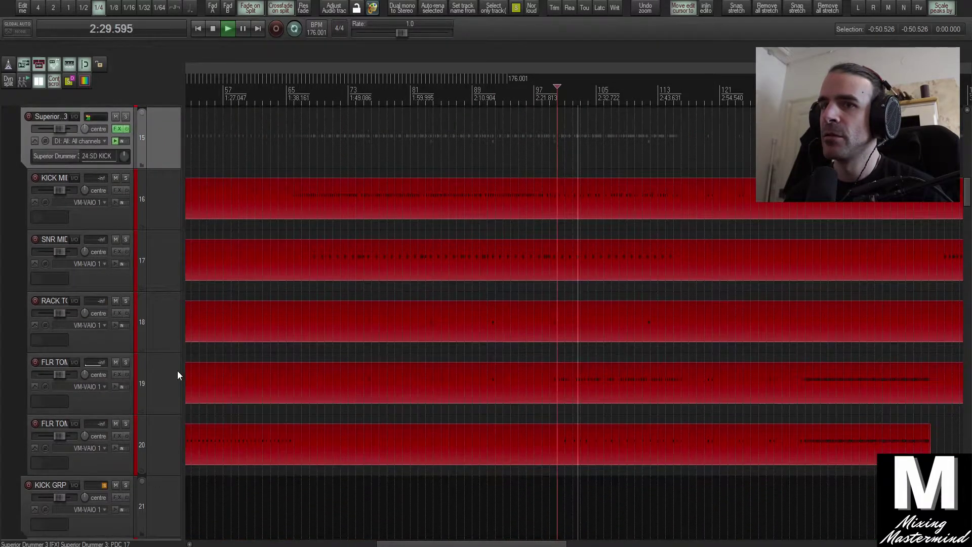
pyautogui.scroll(-4, 180, 384)
# Create a post-fader send from TOMS GRP to TOM VERB and raise TOM VERB to -16.4 dB.
pyautogui.hotkey('ctrl', 'm')
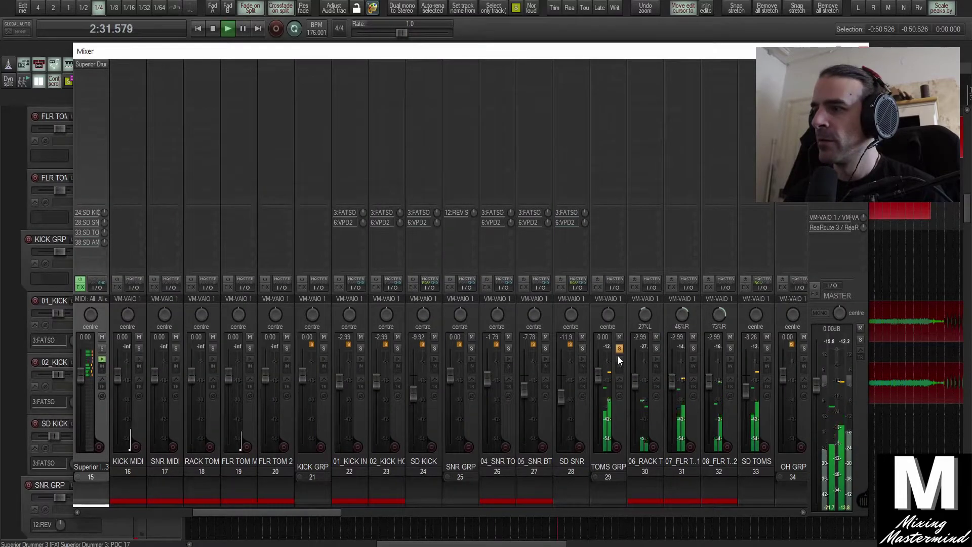
pyautogui.moveTo(615, 284); pyautogui.dragTo(282, 287)
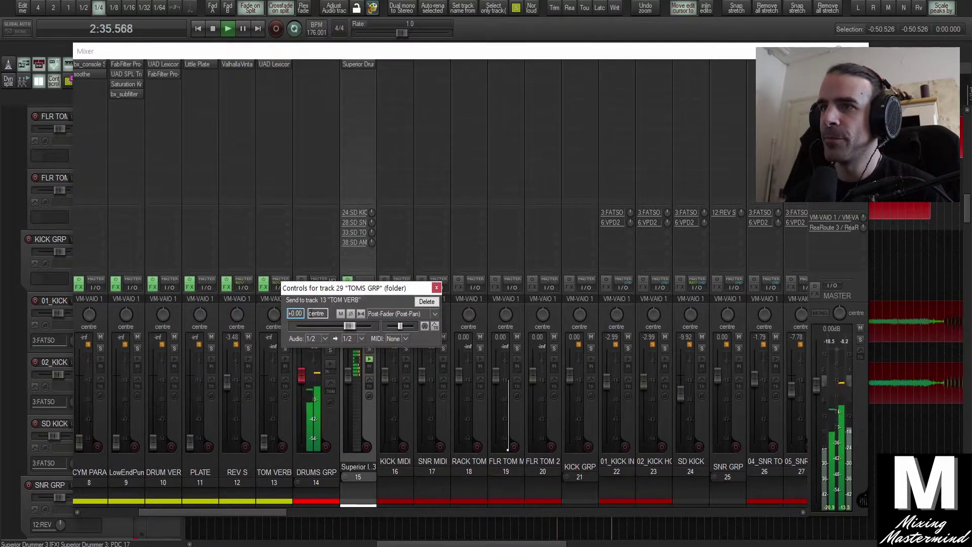
pyautogui.moveTo(264, 441); pyautogui.dragTo(263, 405)
# Shorten the bass and mid reverb times of the UAD Lexicon 224 on TOM VERB and close the plugin.
pyautogui.click(269, 63)
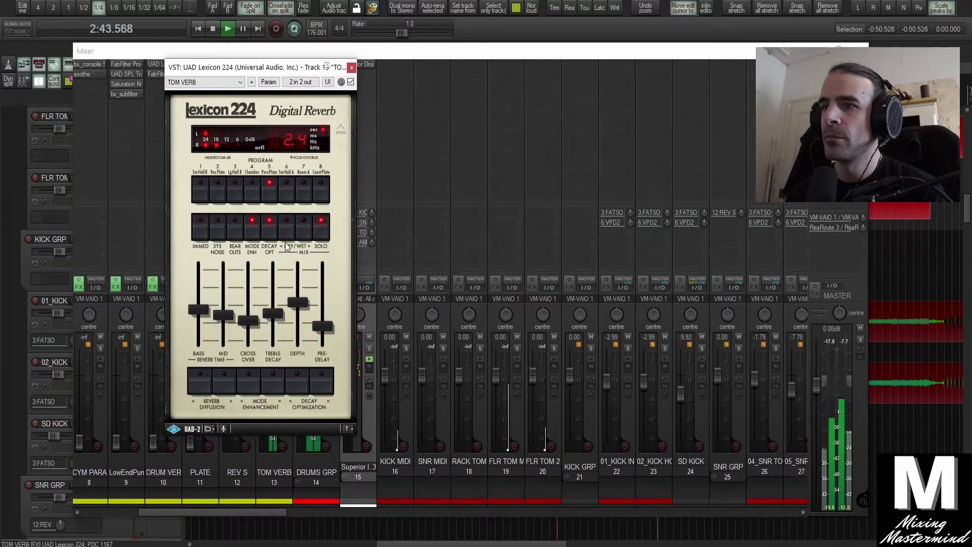
pyautogui.moveTo(202, 310); pyautogui.dragTo(226, 320)
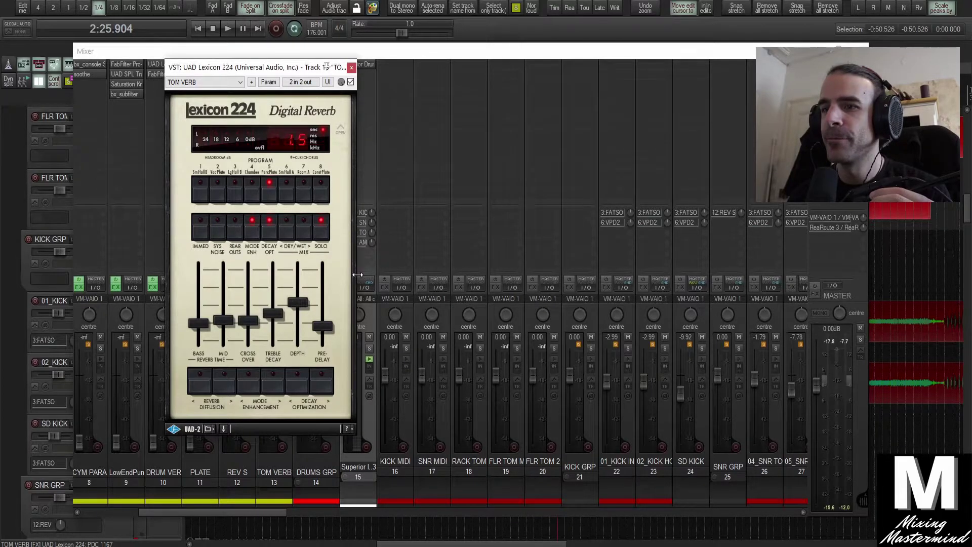
pyautogui.click(351, 67)
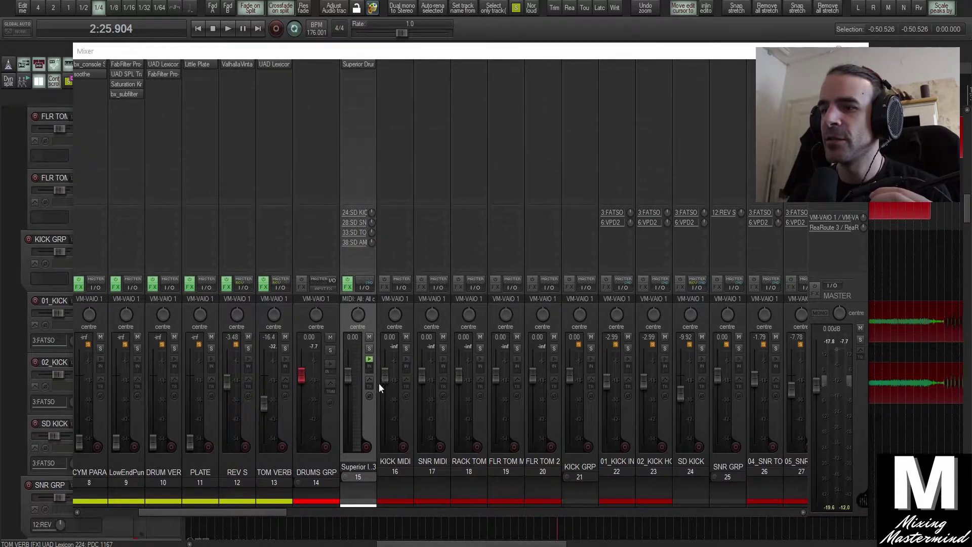
# Play the full drum mix without solo and raise TOM VERB to -10.3 dB.
pyautogui.press('space')
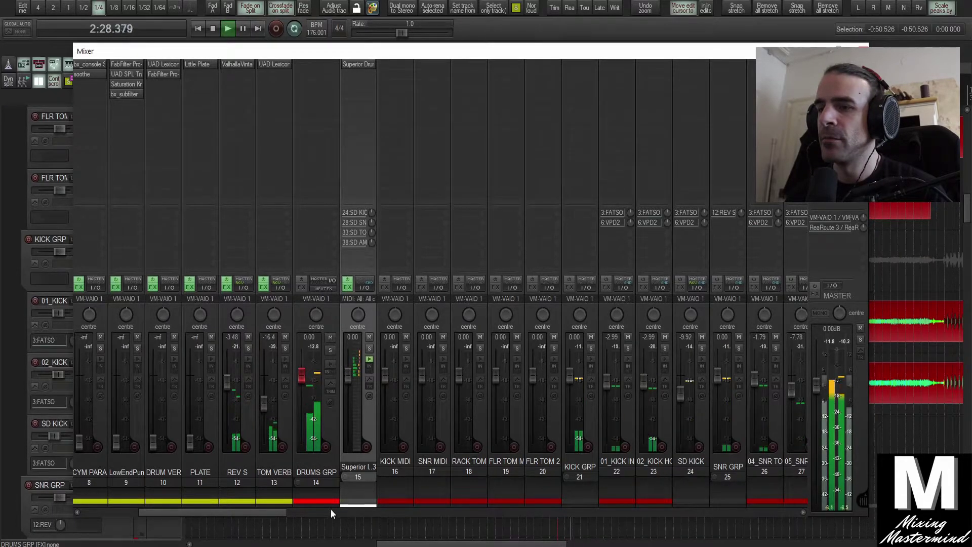
pyautogui.moveTo(263, 402); pyautogui.dragTo(266, 389)
pyautogui.moveTo(277, 510); pyautogui.dragTo(187, 501)
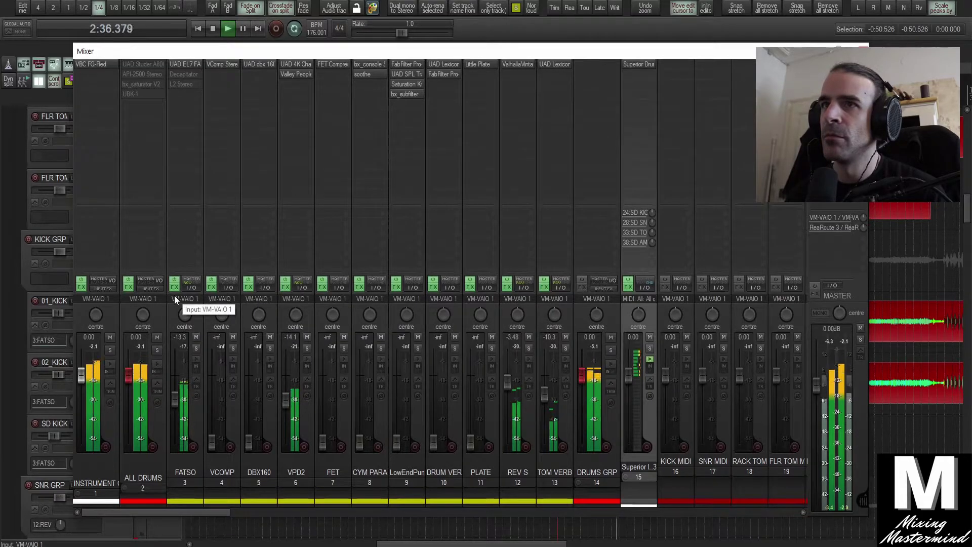
# Enable the UAD Studer A800 on ALL DRUMS, compare it with bypass during playback, and close it switched on.
pyautogui.click(159, 315)
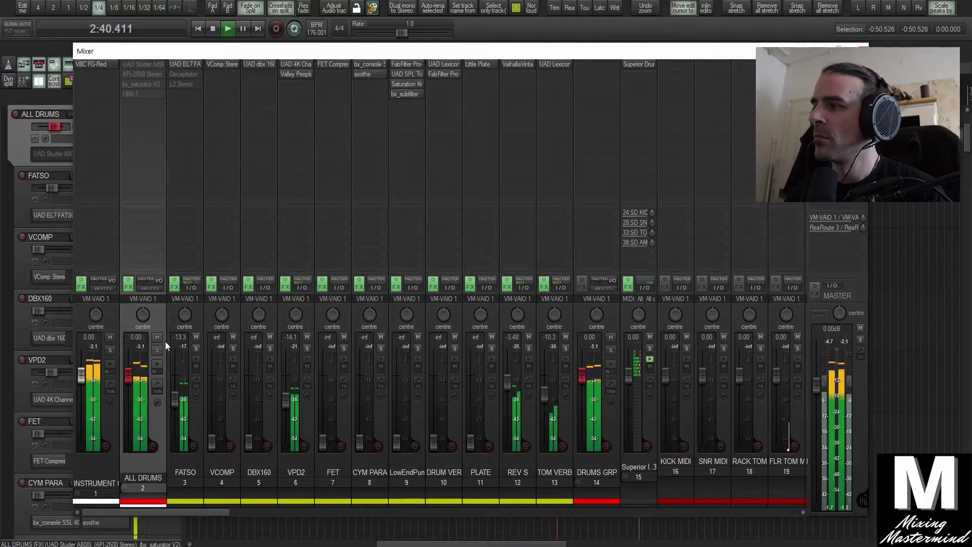
pyautogui.press('space')
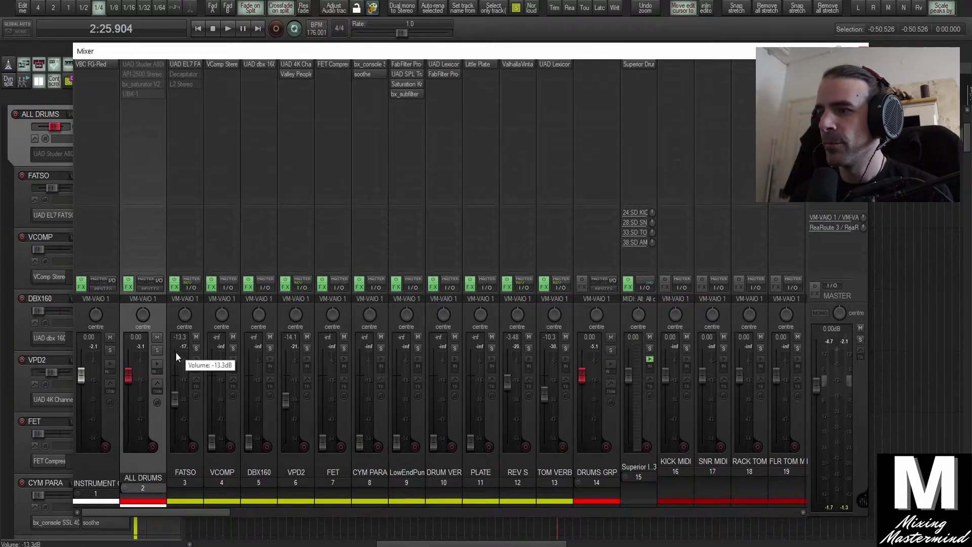
pyautogui.click(145, 64)
pyautogui.moveTo(254, 22); pyautogui.dragTo(357, 24)
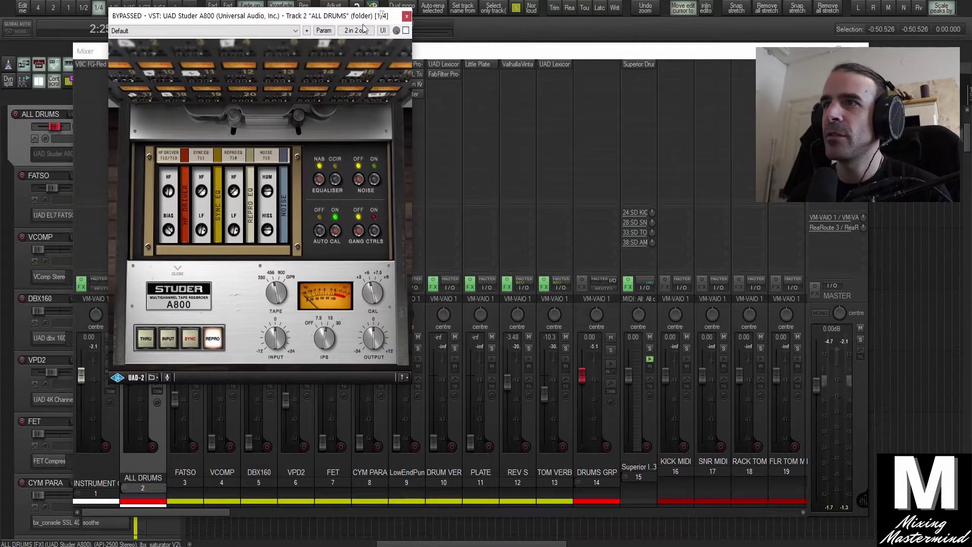
pyautogui.click(406, 31)
pyautogui.press('space')
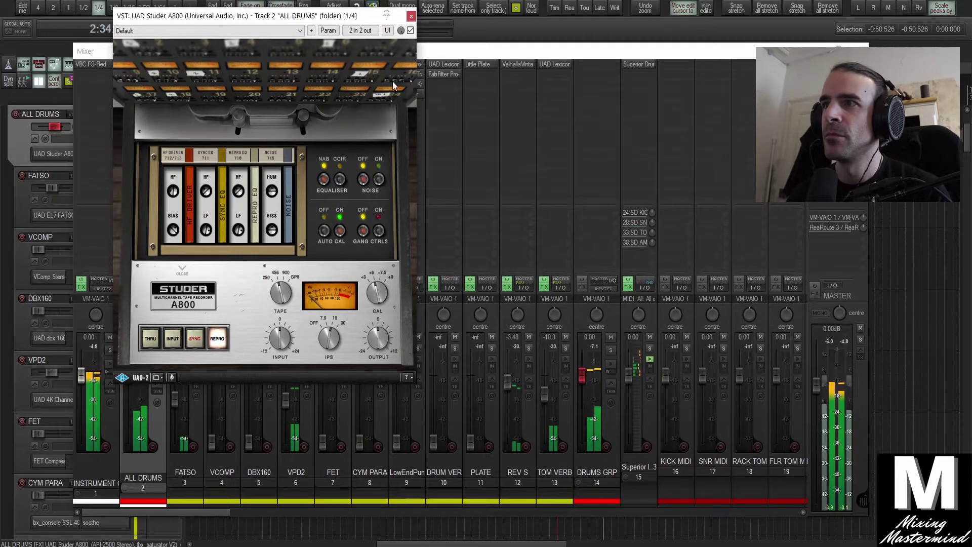
pyautogui.click(410, 31)
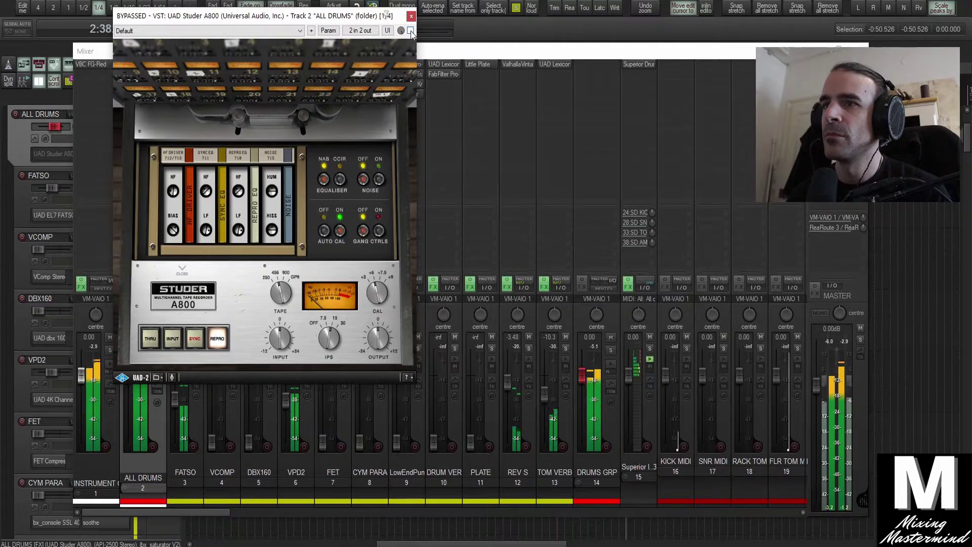
pyautogui.click(410, 31)
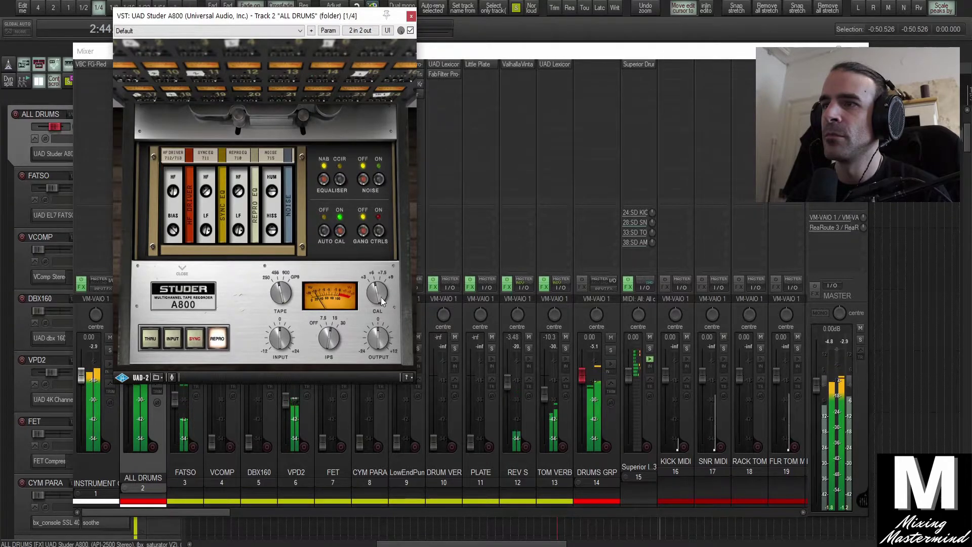
pyautogui.click(411, 15)
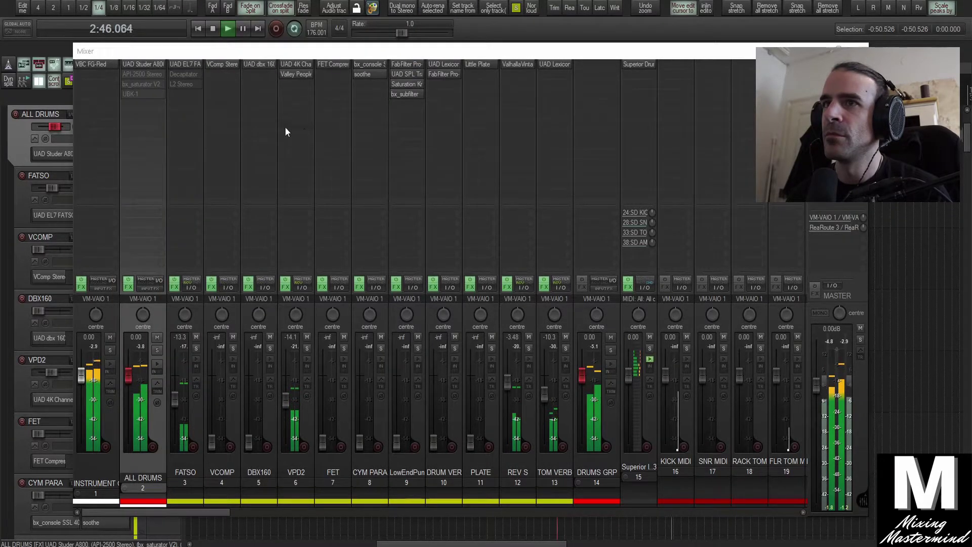
# Enable the API-2500 Stereo on ALL DRUMS, fine-tune its threshold during playback, and close it.
pyautogui.click(157, 75)
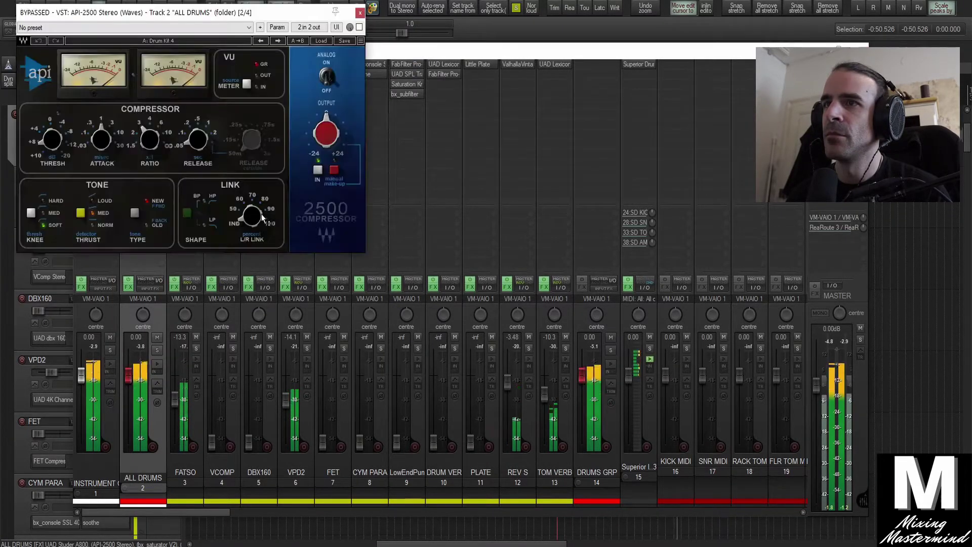
pyautogui.click(359, 27)
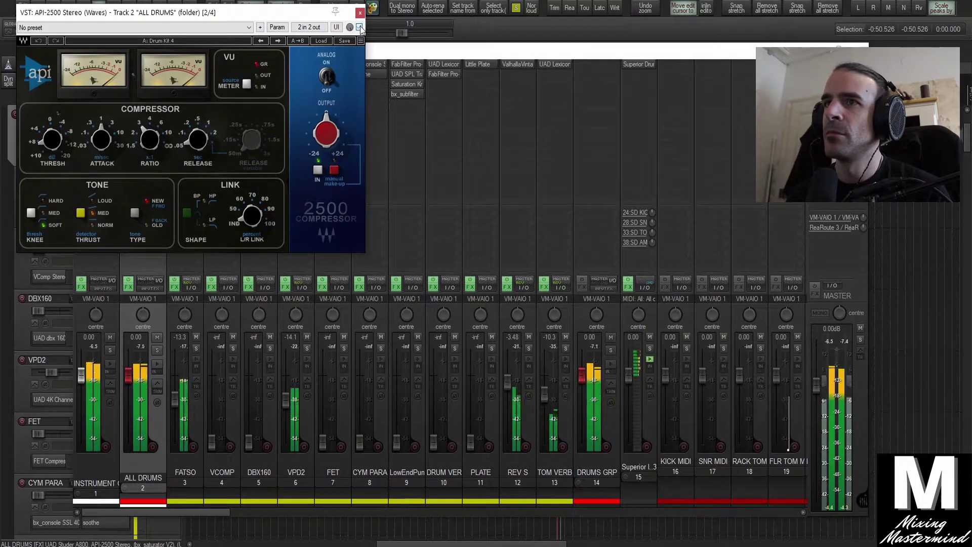
pyautogui.moveTo(52, 139); pyautogui.dragTo(52, 140)
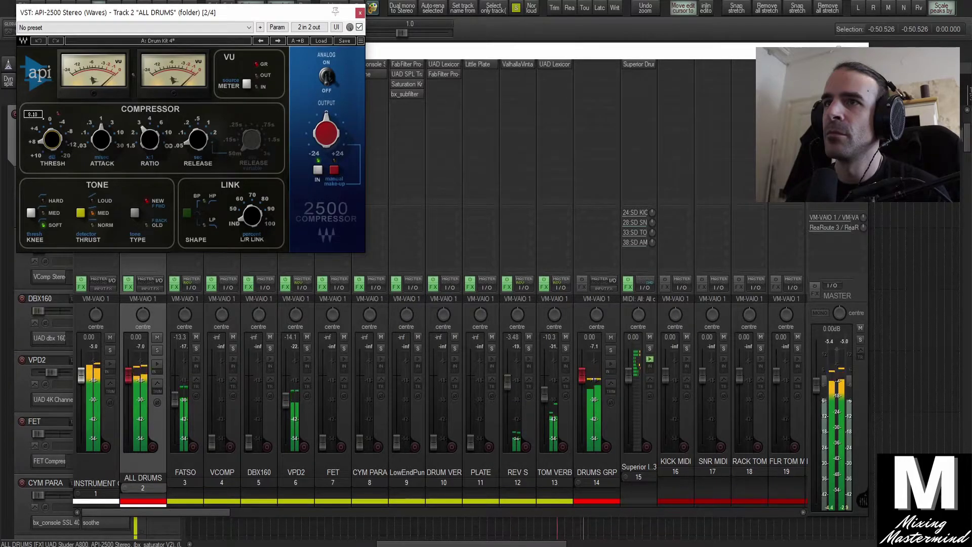
pyautogui.click(360, 12)
# Review the bypassed bx_saturator V2 on ALL DRUMS, close it, and try UBK-1 enabled with the mixer hidden.
pyautogui.click(141, 84)
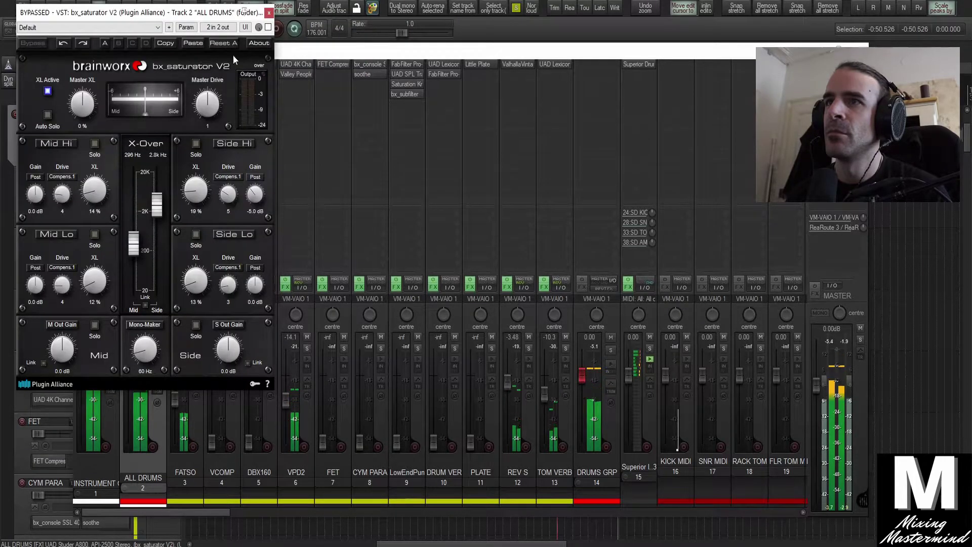
pyautogui.click(266, 9)
pyautogui.click(134, 96)
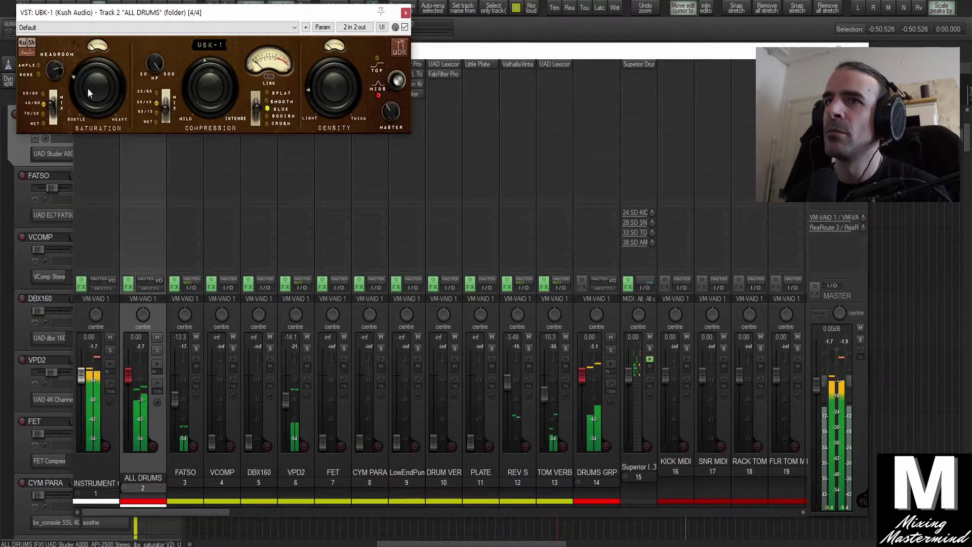
pyautogui.click(862, 51)
pyautogui.moveTo(319, 14); pyautogui.dragTo(563, 44)
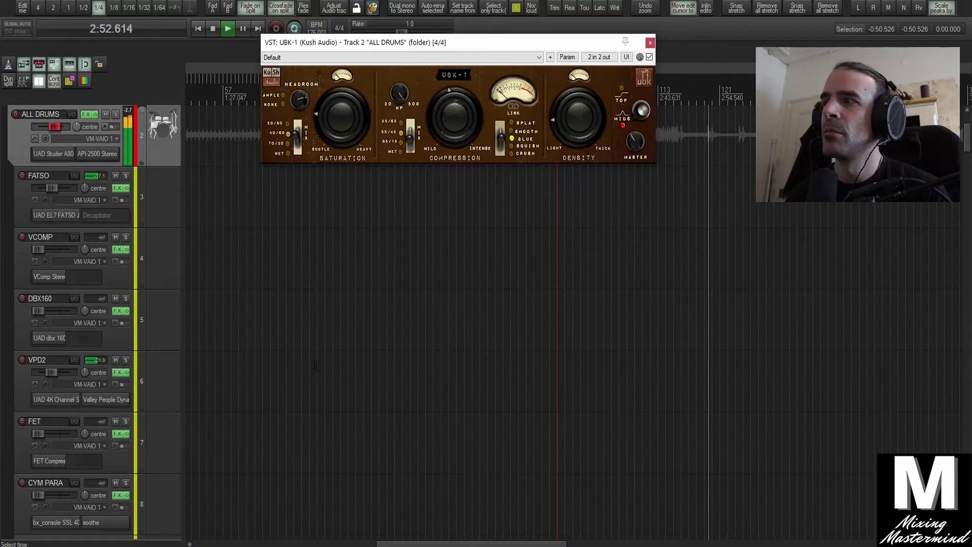
# Move playback to 1:44.313, select the Superior Drummer 3 track, and show the mixer again.
pyautogui.scroll(-10, 316, 366)
pyautogui.moveTo(467, 43); pyautogui.dragTo(558, 45)
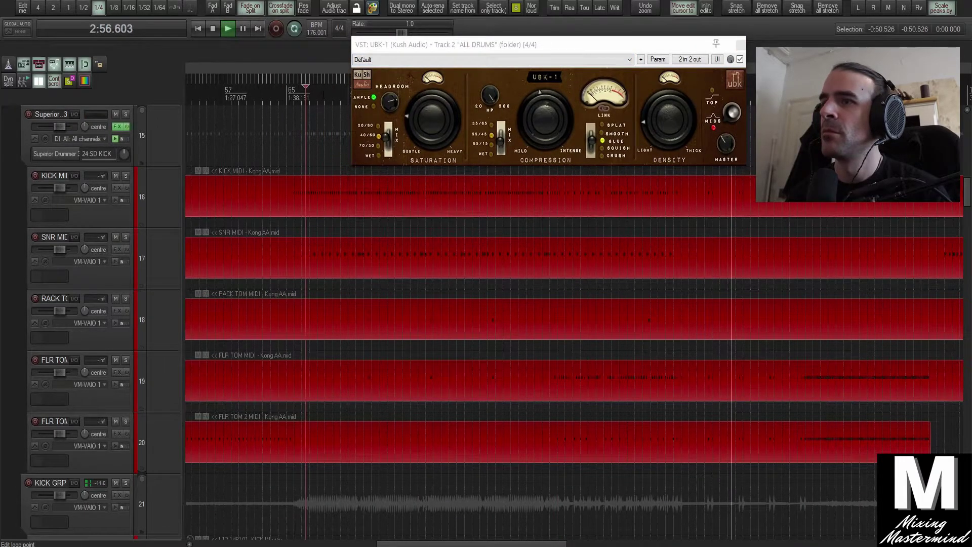
pyautogui.click(323, 95)
pyautogui.scroll(-2, 296, 323)
pyautogui.scroll(2, 314, 325)
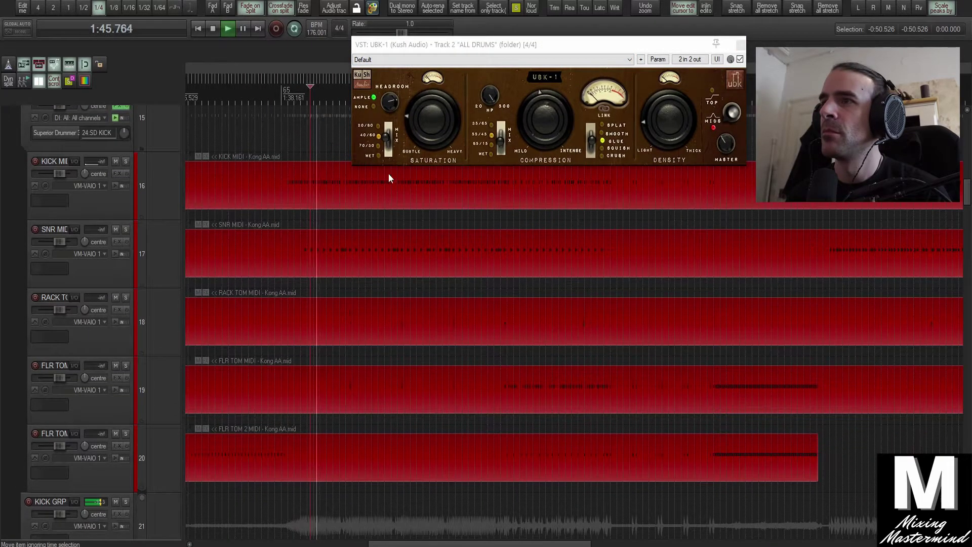
pyautogui.scroll(2, 152, 203)
pyautogui.click(163, 193)
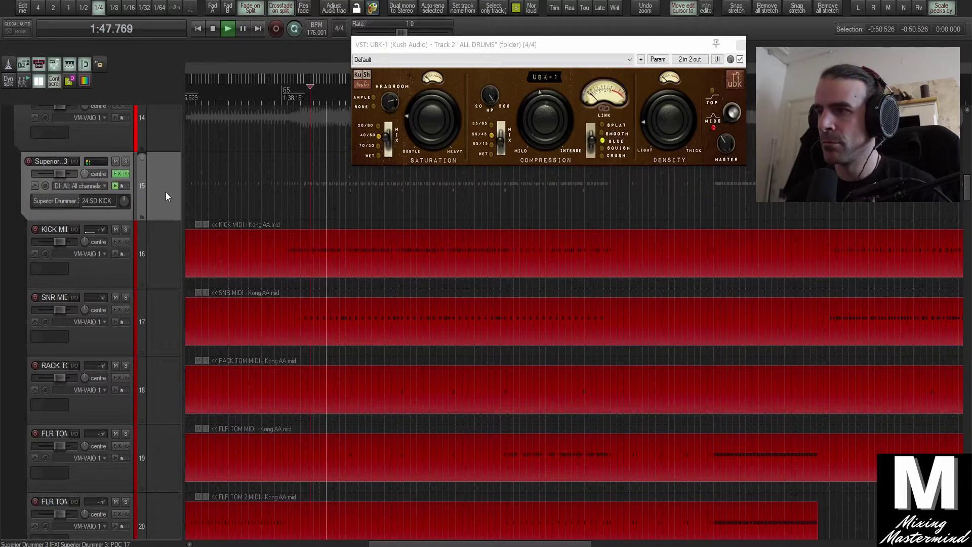
pyautogui.hotkey('ctrl', 'm')
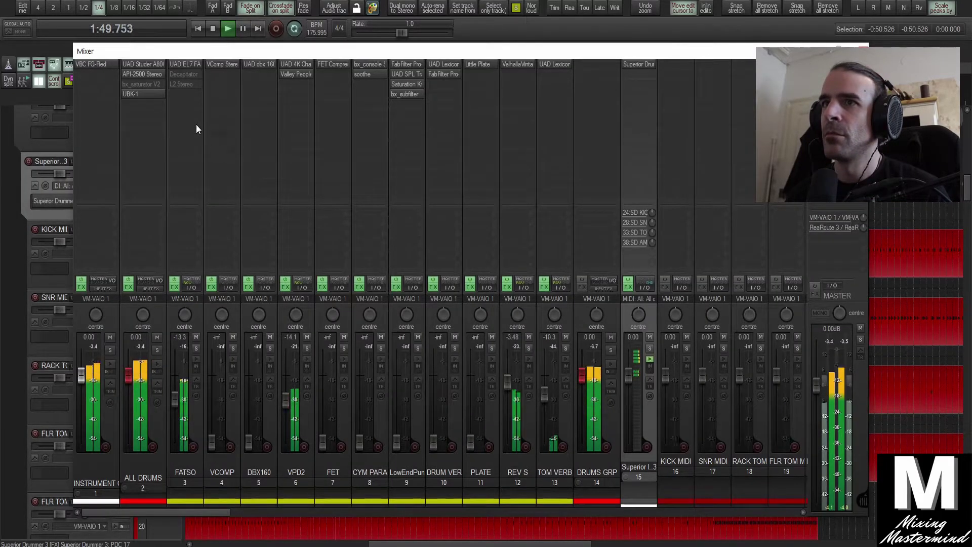
# Compare UBK-1 on ALL DRUMS with bypass, raise its density, then leave it bypassed and stop playback.
pyautogui.click(153, 96)
pyautogui.moveTo(454, 53); pyautogui.dragTo(350, 69)
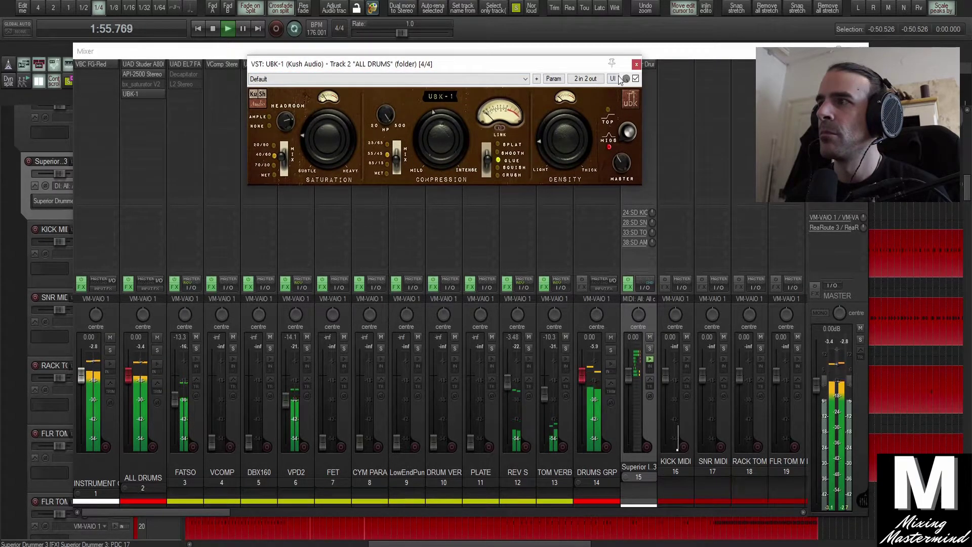
pyautogui.click(635, 79)
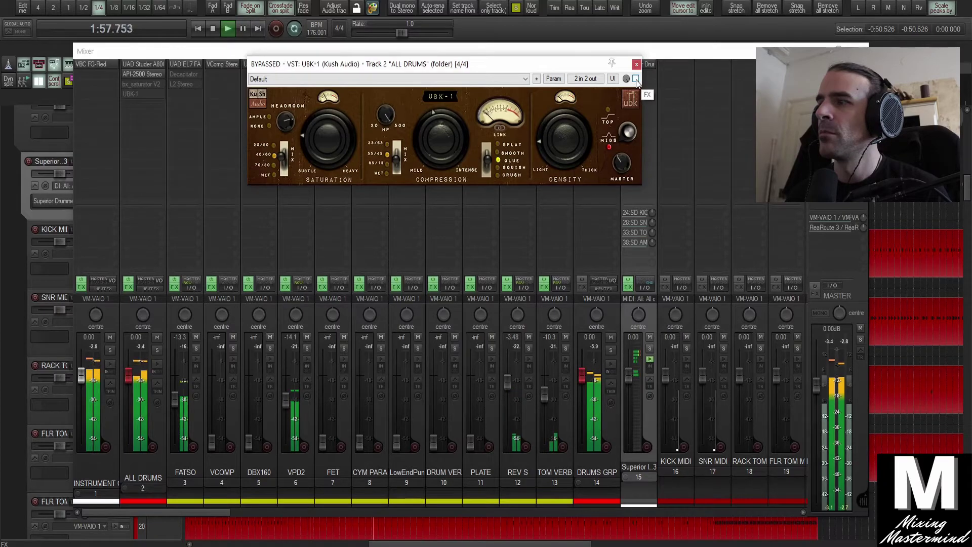
pyautogui.click(636, 80)
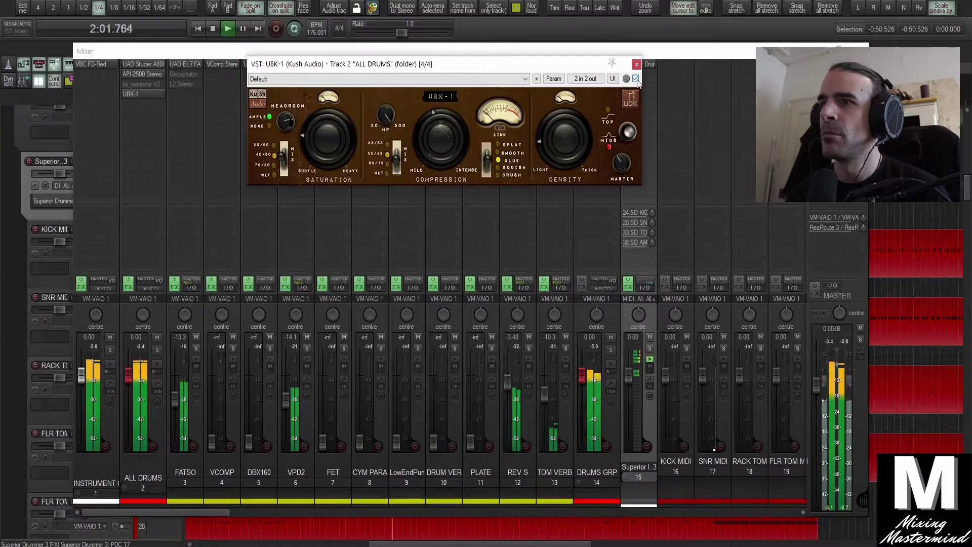
pyautogui.moveTo(570, 127)
pyautogui.mouseDown()
pyautogui.moveTo(575, 89)
pyautogui.moveTo(564, 103)
pyautogui.mouseUp()
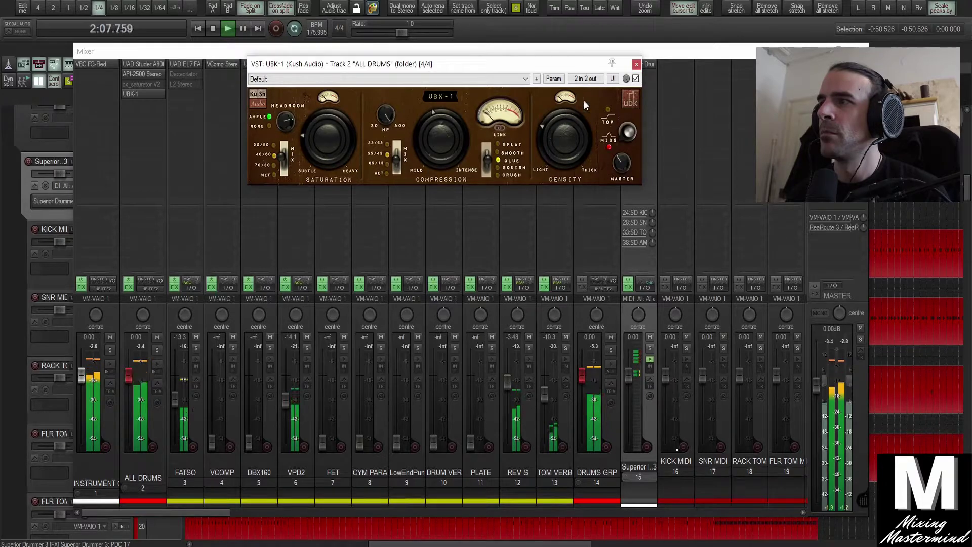
pyautogui.click(635, 79)
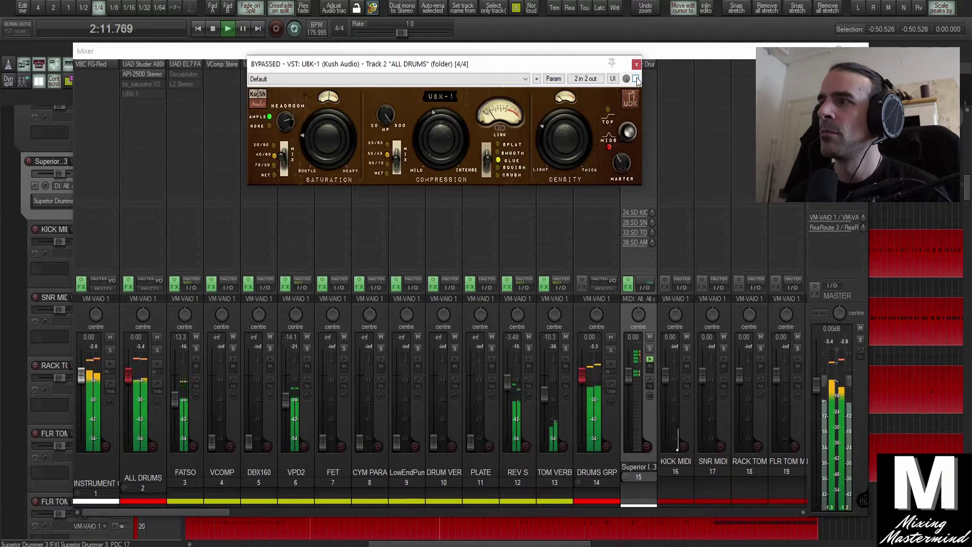
pyautogui.press('space')
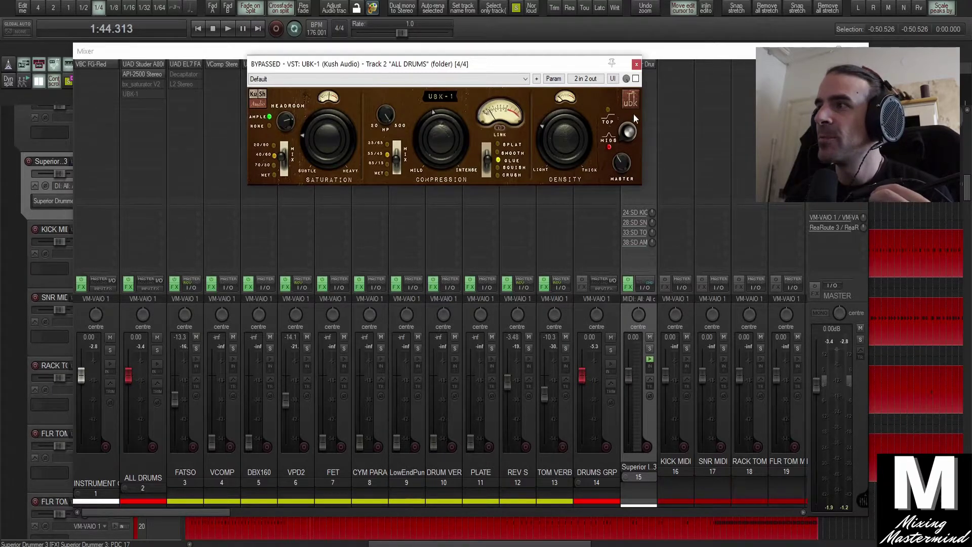
# Try KClip as the last effect on ALL DRUMS and remove it.
pyautogui.moveTo(575, 68); pyautogui.dragTo(653, 68)
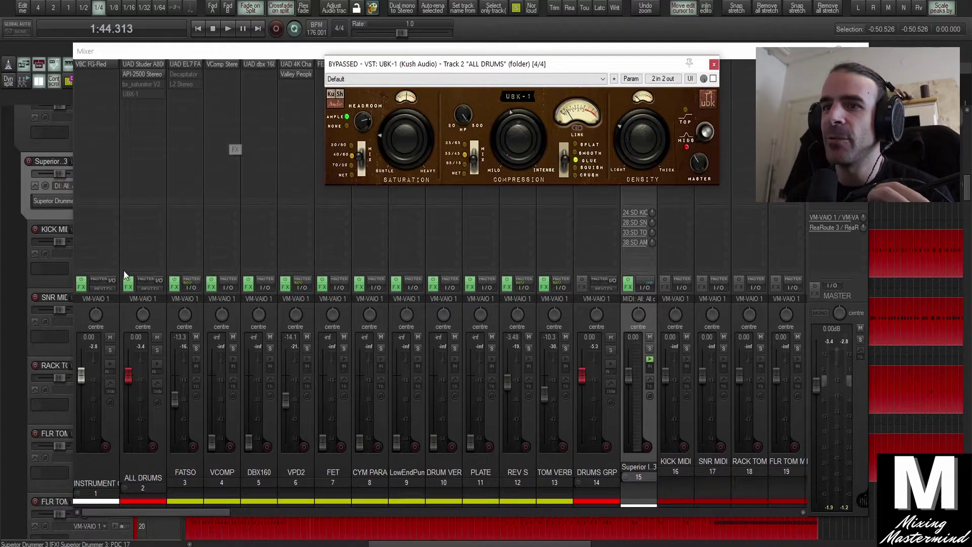
pyautogui.rightClick(128, 293)
pyautogui.moveTo(176, 237)
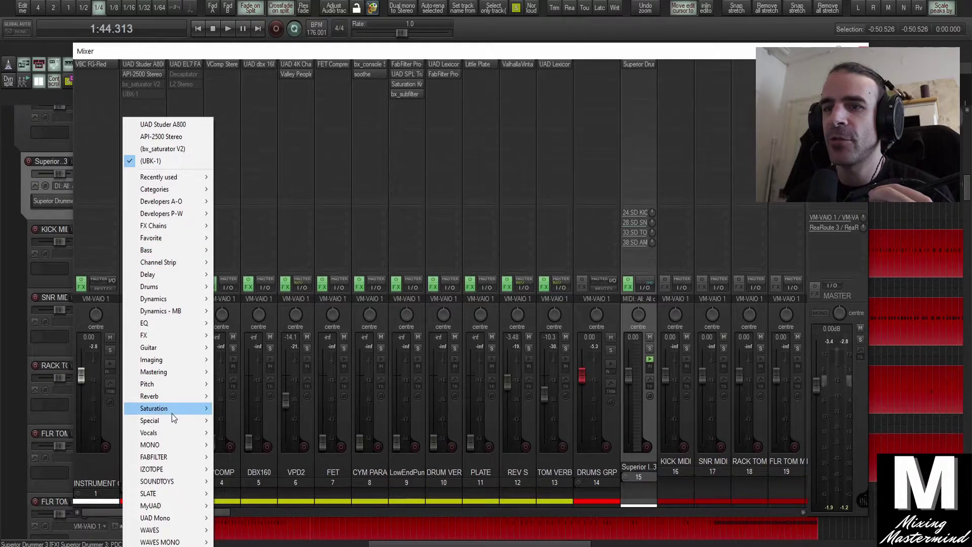
pyautogui.moveTo(165, 301)
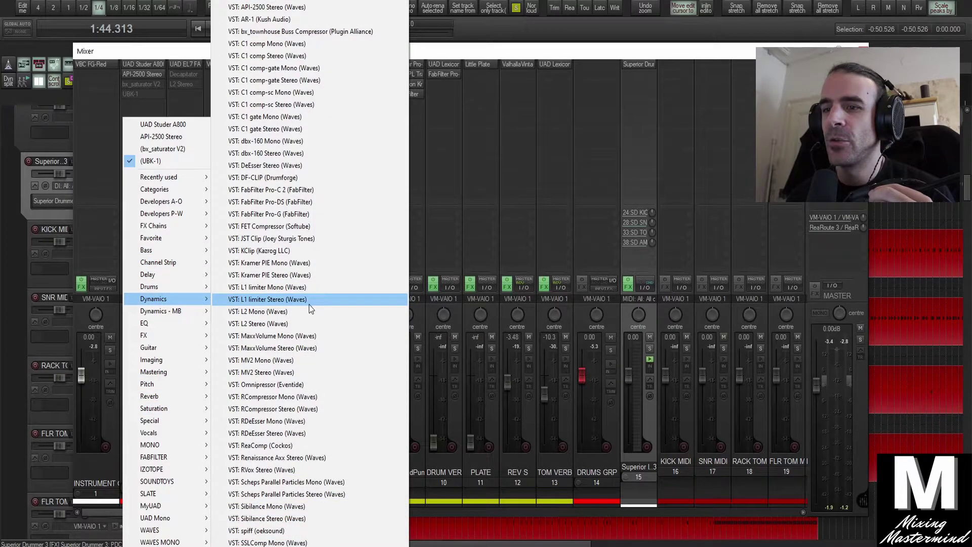
pyautogui.click(286, 247)
pyautogui.click(163, 104)
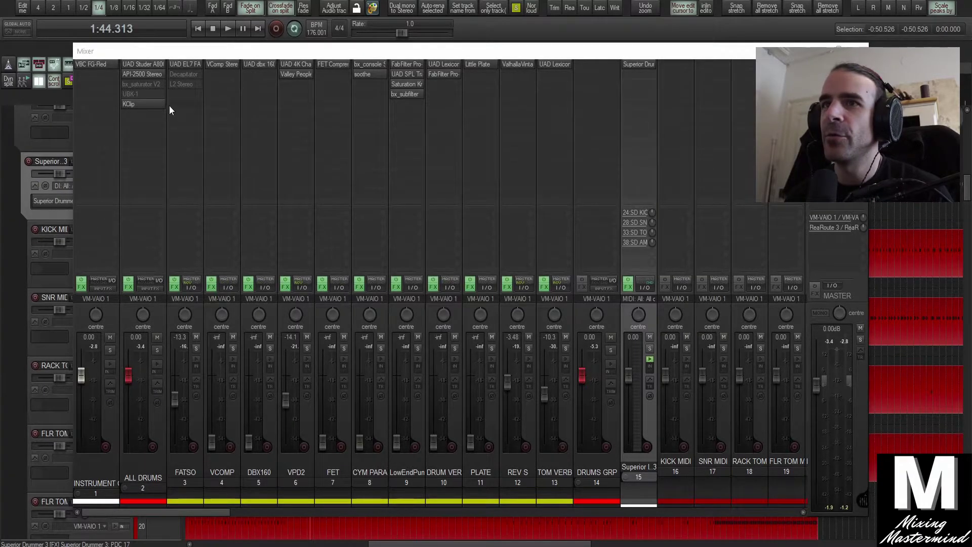
pyautogui.rightClick(148, 104)
# Insert JST Clip as the last effect on ALL DRUMS and hide the mixer to uncover the plugin windows.
pyautogui.rightClick(129, 288)
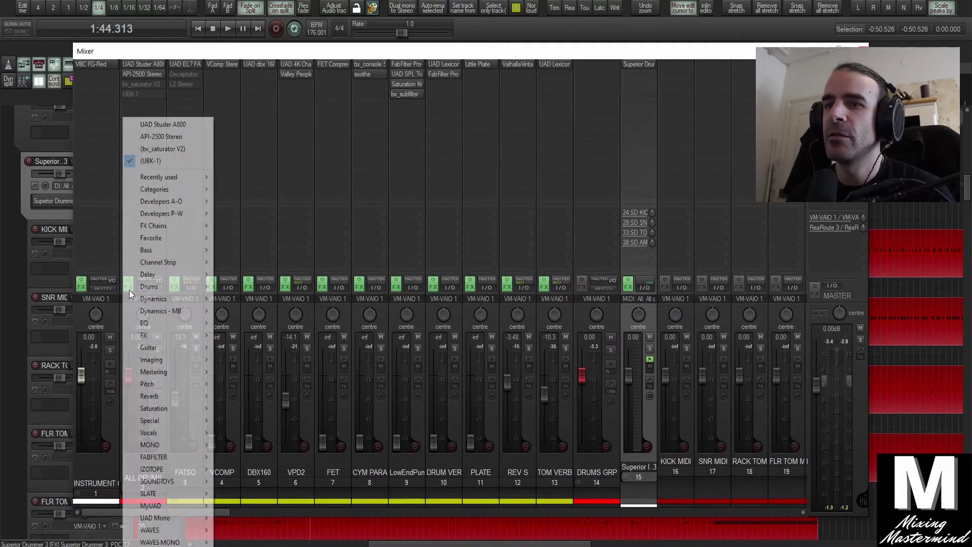
pyautogui.moveTo(169, 299)
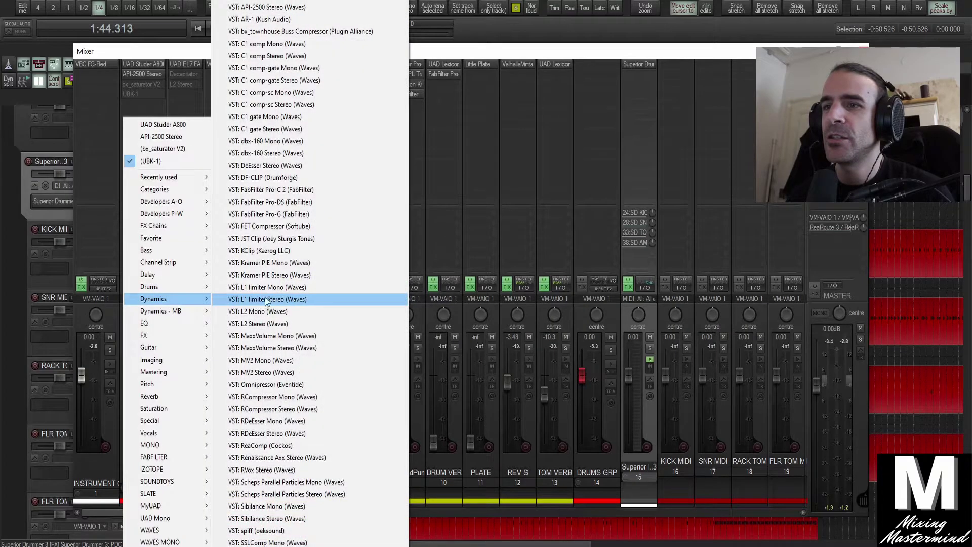
pyautogui.click(272, 238)
pyautogui.click(388, 71)
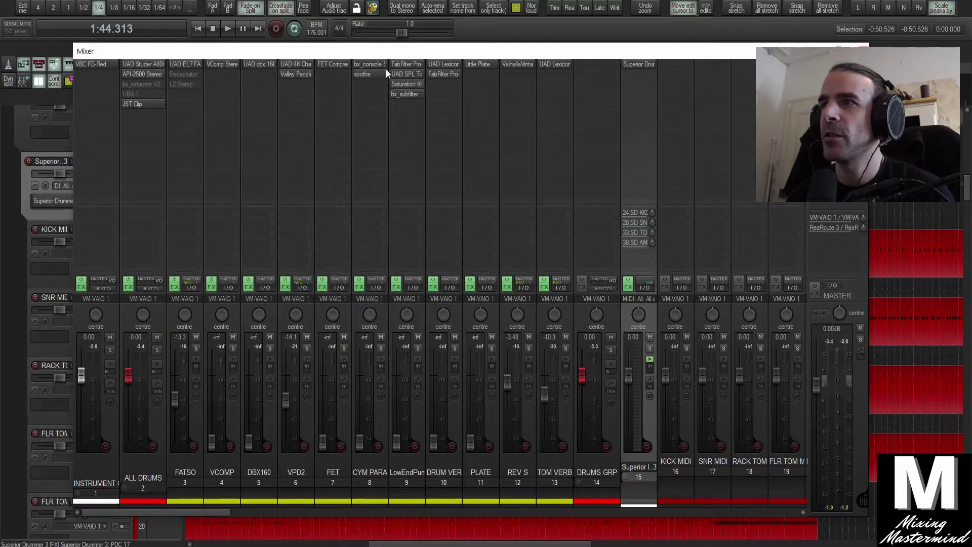
pyautogui.moveTo(207, 55); pyautogui.dragTo(311, 71)
pyautogui.moveTo(920, 84); pyautogui.dragTo(749, 79)
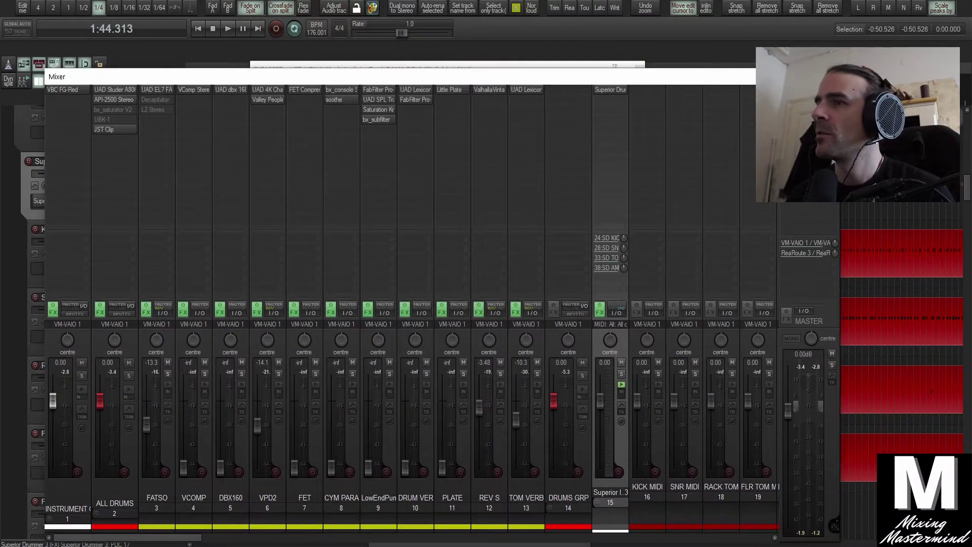
pyautogui.click(830, 77)
# Play from 1:44.313 and raise the clipping amount of JST Clip while adjusting its trim and mix.
pyautogui.click(378, 227)
pyautogui.press('space')
pyautogui.moveTo(469, 179); pyautogui.dragTo(481, 108)
pyautogui.moveTo(520, 223)
pyautogui.mouseDown()
pyautogui.moveTo(519, 243)
pyautogui.moveTo(520, 225)
pyautogui.mouseUp()
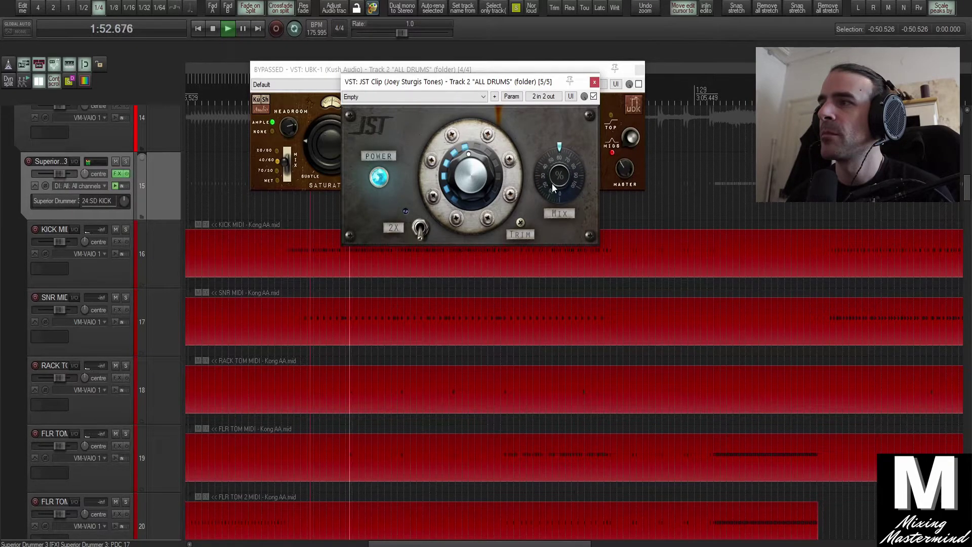
pyautogui.moveTo(553, 178); pyautogui.dragTo(555, 174)
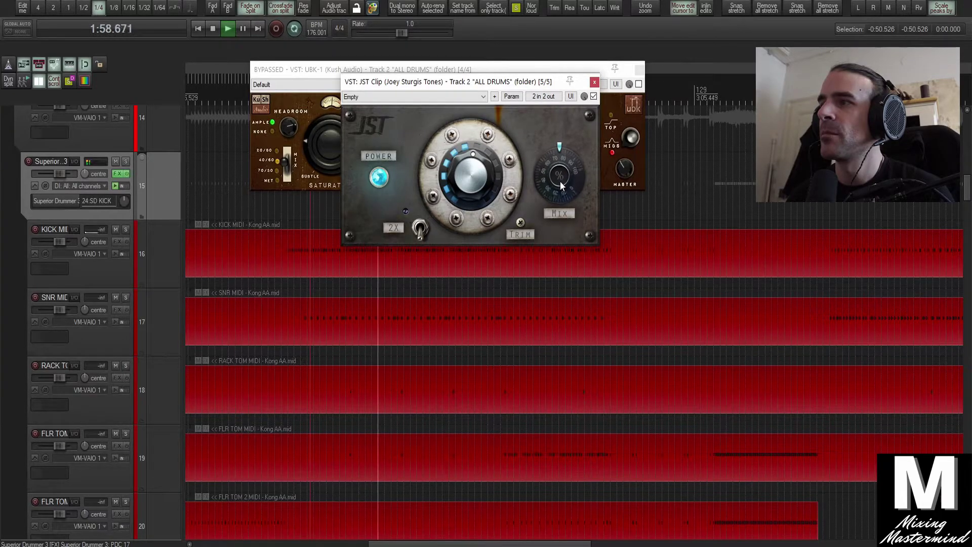
# Raise JST Clip's mix and clipping amount further, lower its trim, and show the mixer again.
pyautogui.moveTo(556, 191)
pyautogui.mouseDown()
pyautogui.moveTo(553, 206)
pyautogui.moveTo(555, 157)
pyautogui.moveTo(531, 105)
pyautogui.mouseUp()
pyautogui.moveTo(469, 175); pyautogui.dragTo(475, 110)
pyautogui.moveTo(519, 224)
pyautogui.mouseDown()
pyautogui.moveTo(518, 256)
pyautogui.moveTo(519, 240)
pyautogui.mouseUp()
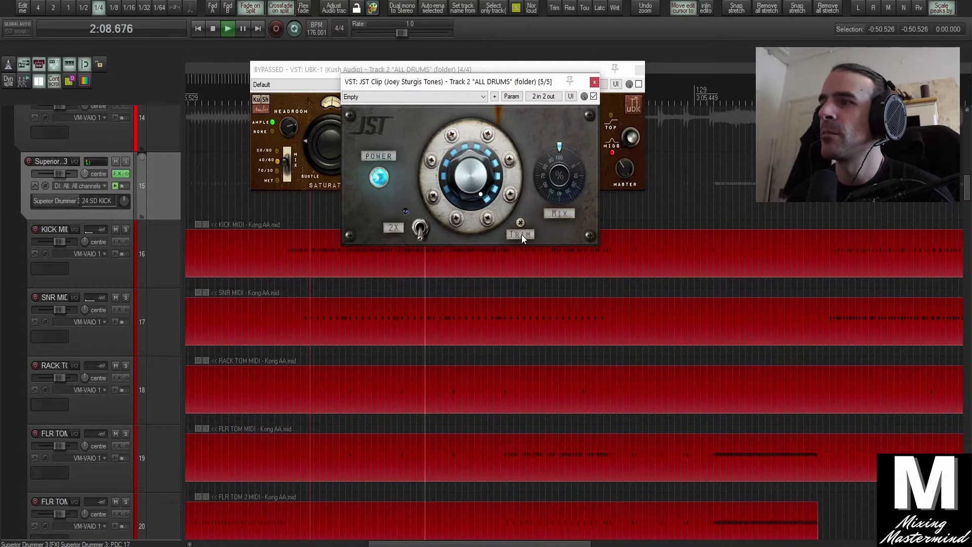
pyautogui.moveTo(521, 225); pyautogui.dragTo(520, 233)
pyautogui.hotkey('ctrl', 'm')
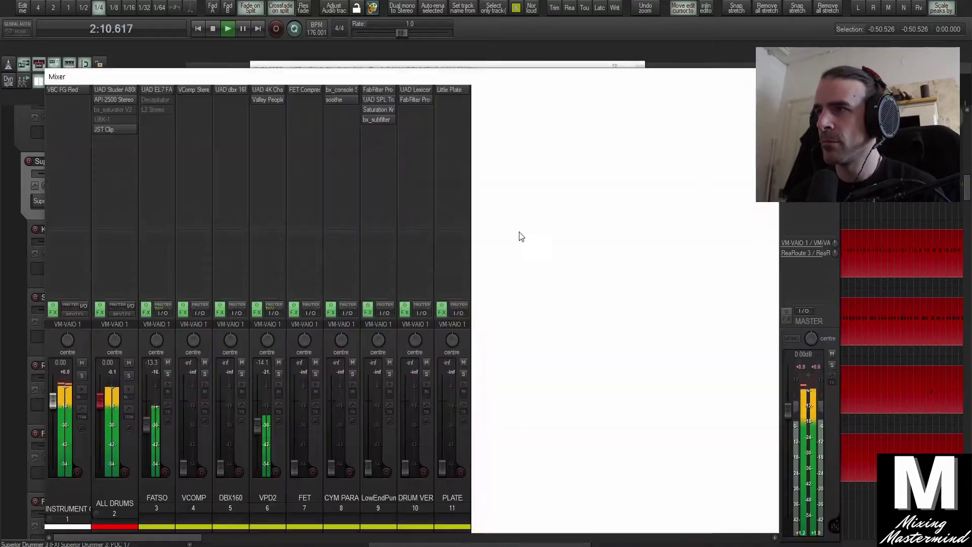
# Reposition the mixer to uncover the drum buses and check the JST Clip settings on ALL DRUMS.
pyautogui.moveTo(686, 75); pyautogui.dragTo(773, 59)
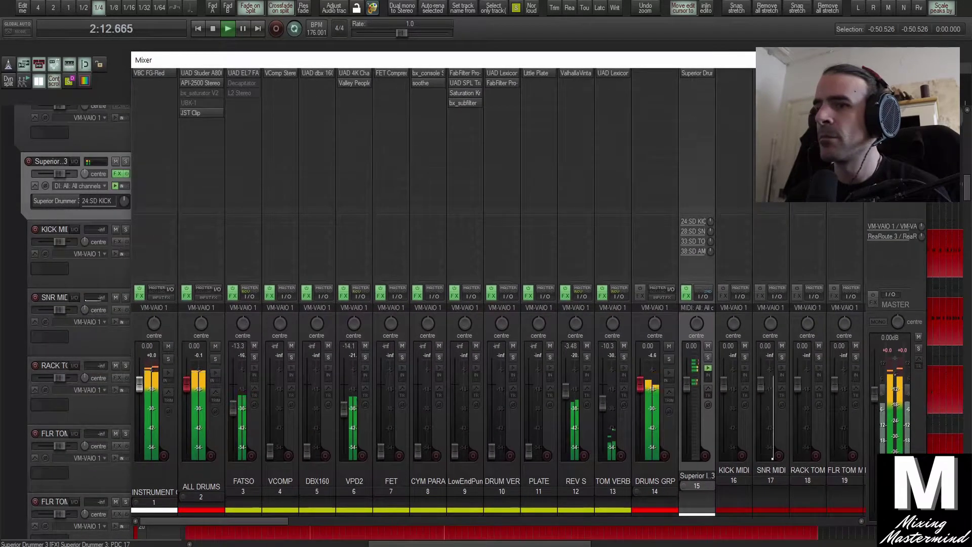
pyautogui.click(202, 114)
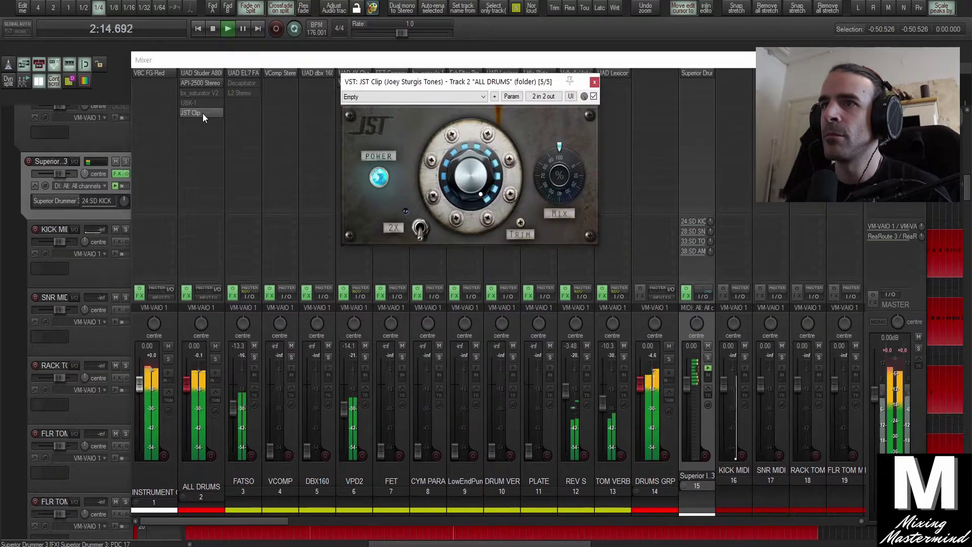
pyautogui.click(593, 82)
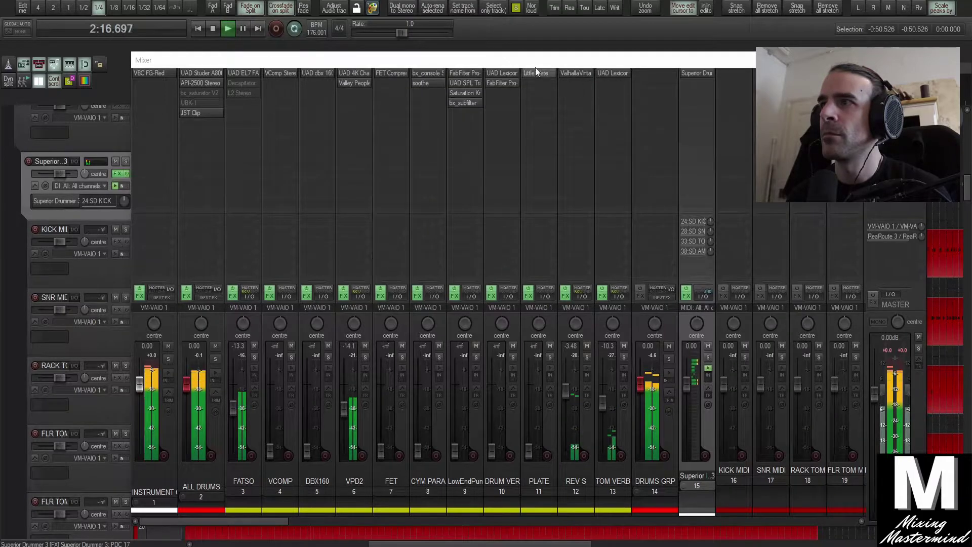
pyautogui.moveTo(518, 63); pyautogui.dragTo(514, 87)
pyautogui.click(517, 72)
pyautogui.click(640, 69)
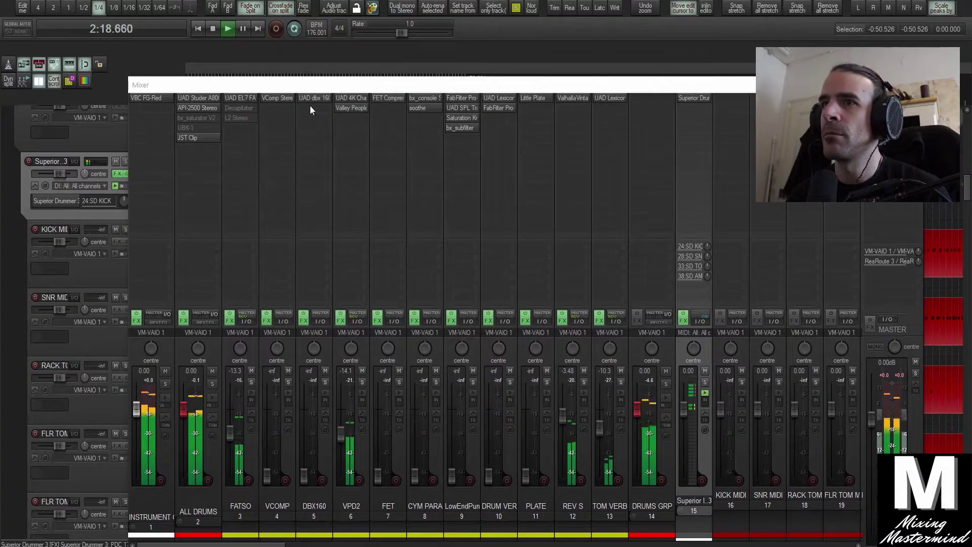
# Bypass JST Clip and enable UBK-1 on ALL DRUMS, and select that track.
pyautogui.keyDown('shift'); pyautogui.click(200, 139); pyautogui.keyUp('shift')
pyautogui.keyDown('shift'); pyautogui.click(201, 130); pyautogui.keyUp('shift')
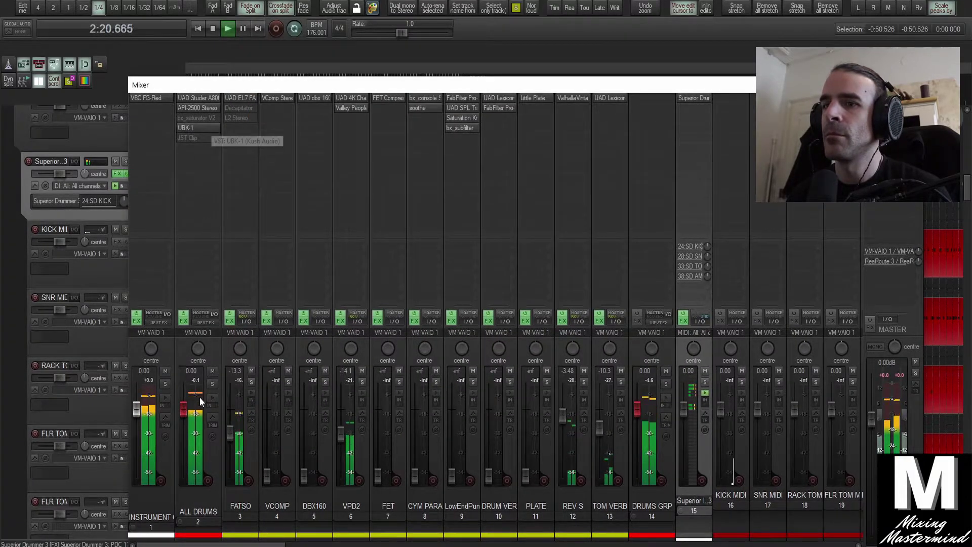
pyautogui.click(215, 356)
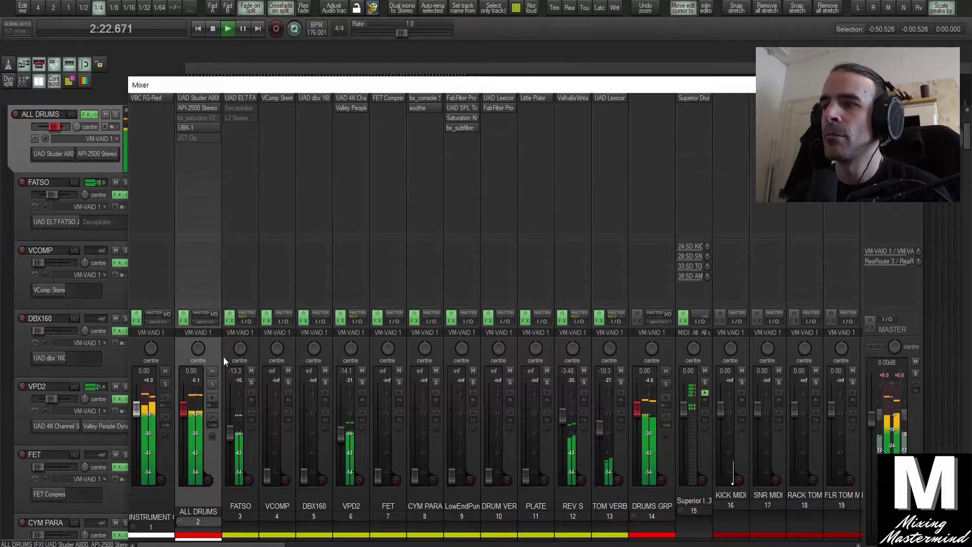
# Move the mixer up, re-enable JST Clip on ALL DRUMS, and lower its mix.
pyautogui.moveTo(396, 82); pyautogui.dragTo(390, 50)
pyautogui.keyDown('shift'); pyautogui.click(192, 107); pyautogui.keyUp('shift')
pyautogui.click(192, 107)
pyautogui.moveTo(559, 175)
pyautogui.mouseDown()
pyautogui.moveTo(549, 186)
pyautogui.moveTo(545, 233)
pyautogui.moveTo(553, 214)
pyautogui.mouseUp()
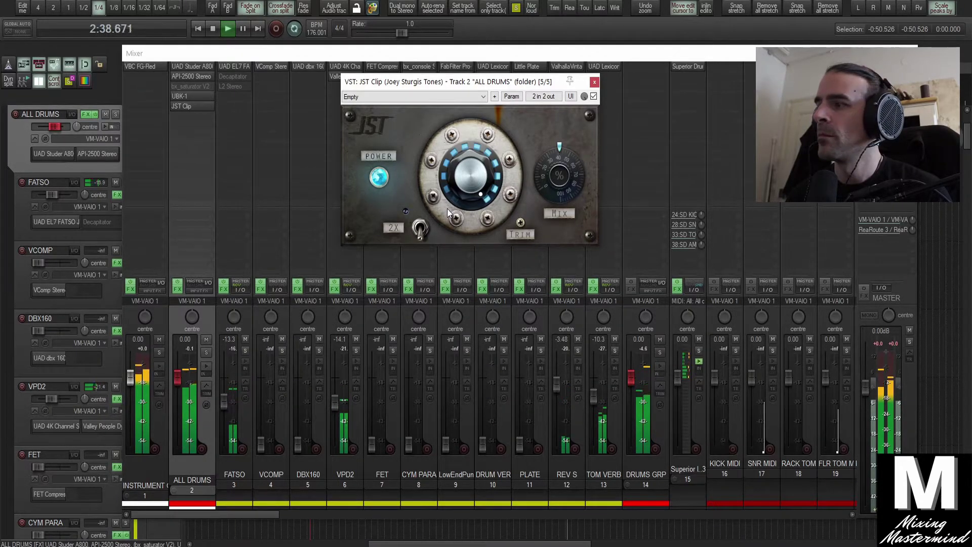
# Stop playback and review the UBK-1 settings on ALL DRUMS.
pyautogui.press('space')
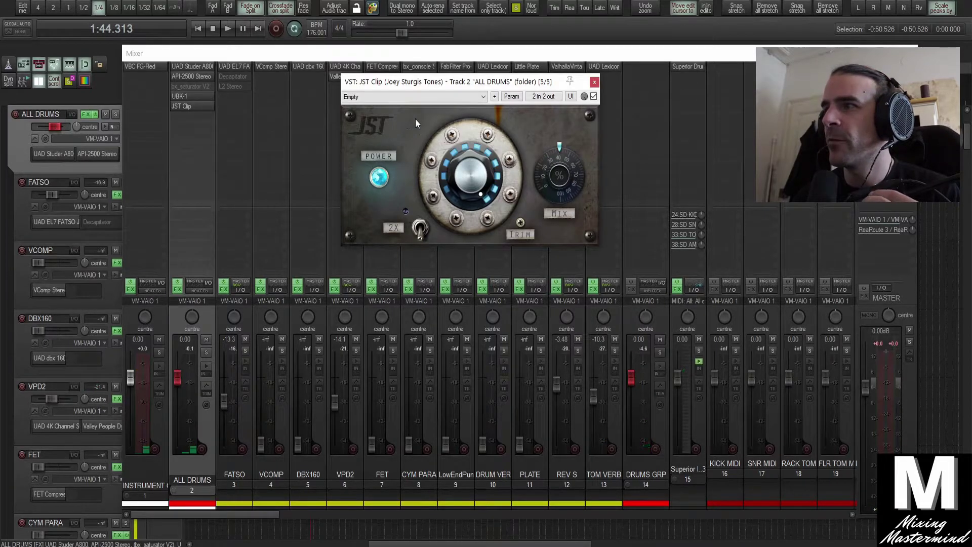
pyautogui.click(197, 95)
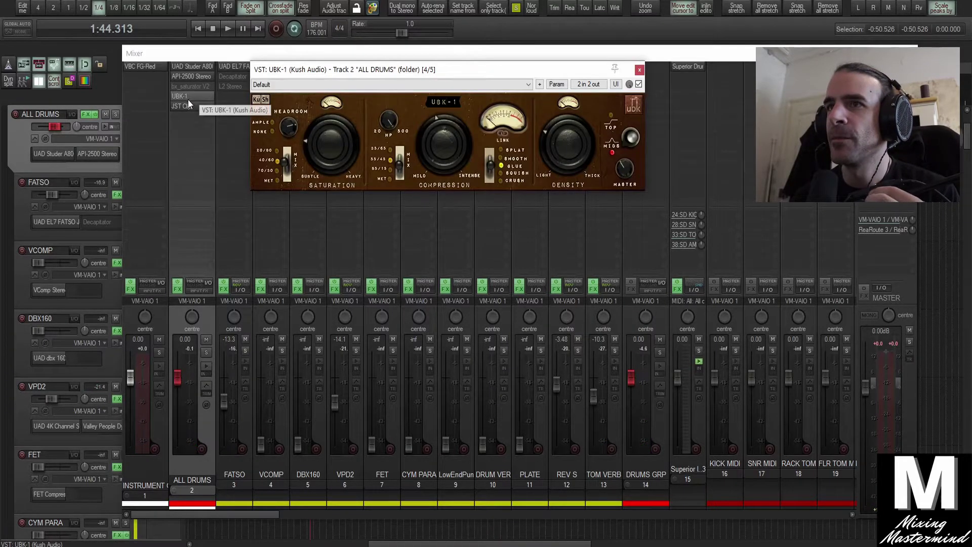
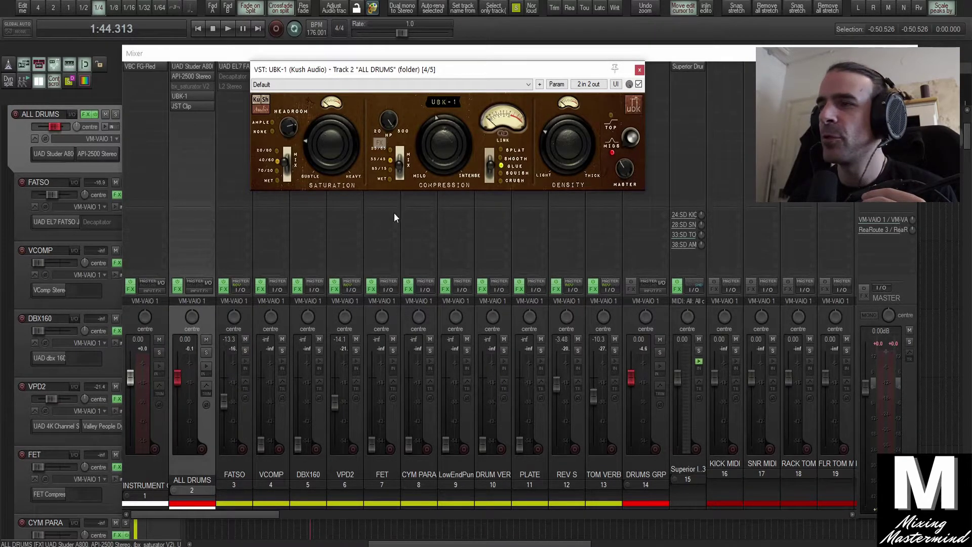
pyautogui.click(639, 71)
# Select the LowEndPunch track and review its Transient Designer, saturation, bx_subfilter and Pro-Q 2 settings.
pyautogui.moveTo(256, 514); pyautogui.dragTo(361, 533)
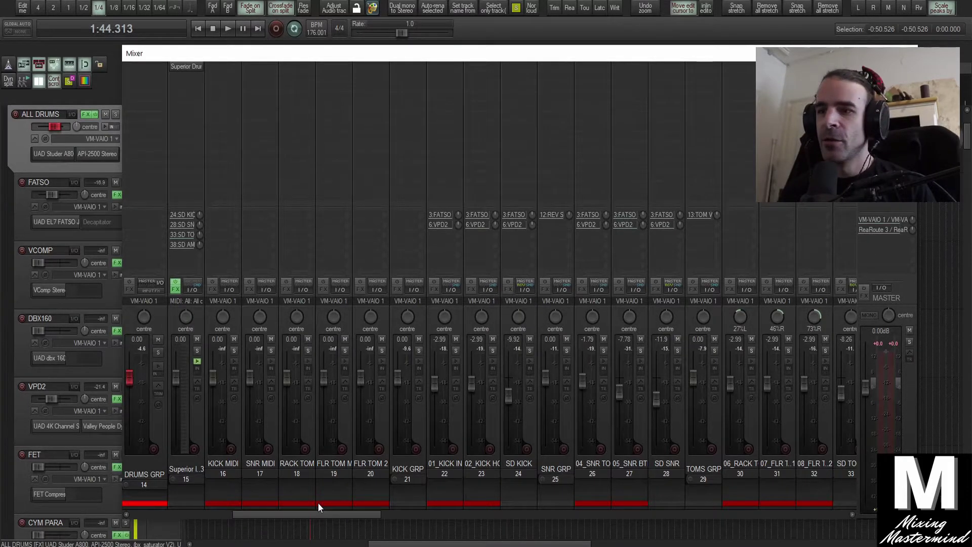
pyautogui.moveTo(329, 512); pyautogui.dragTo(247, 515)
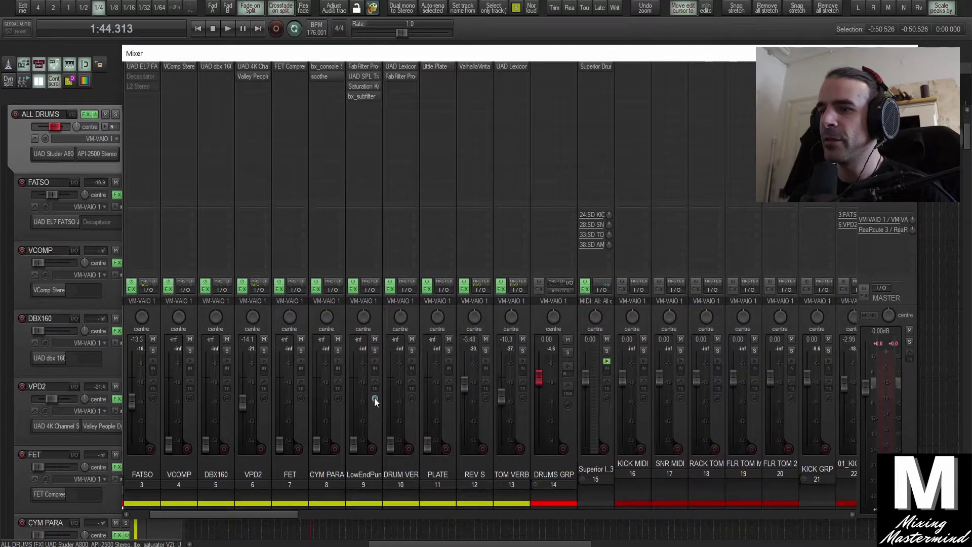
pyautogui.click(373, 423)
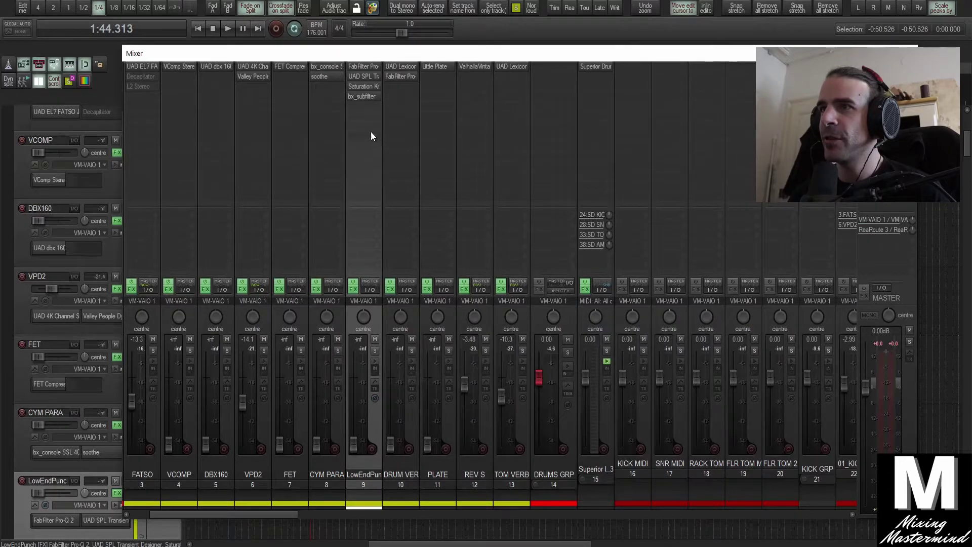
pyautogui.click(369, 73)
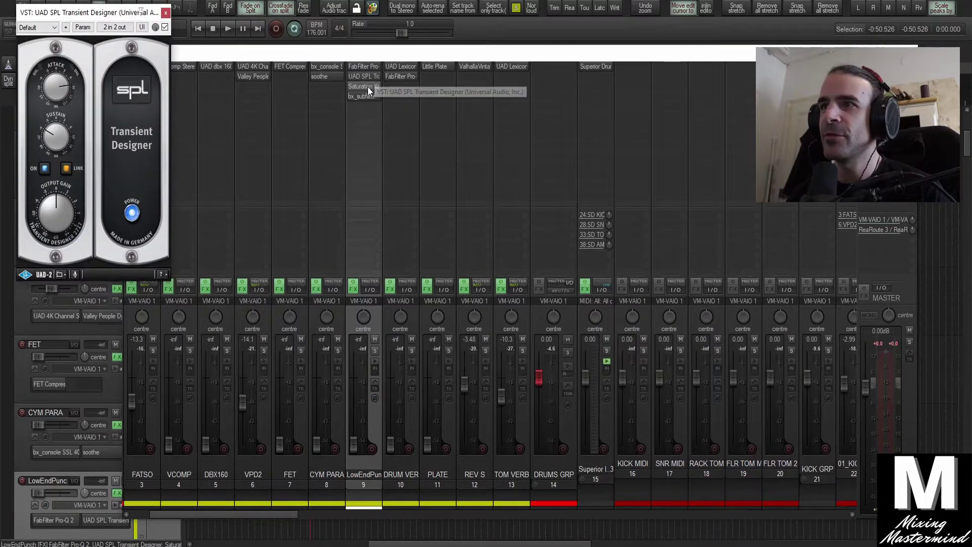
pyautogui.press('Escape')
pyautogui.click(367, 87)
pyautogui.press('Escape')
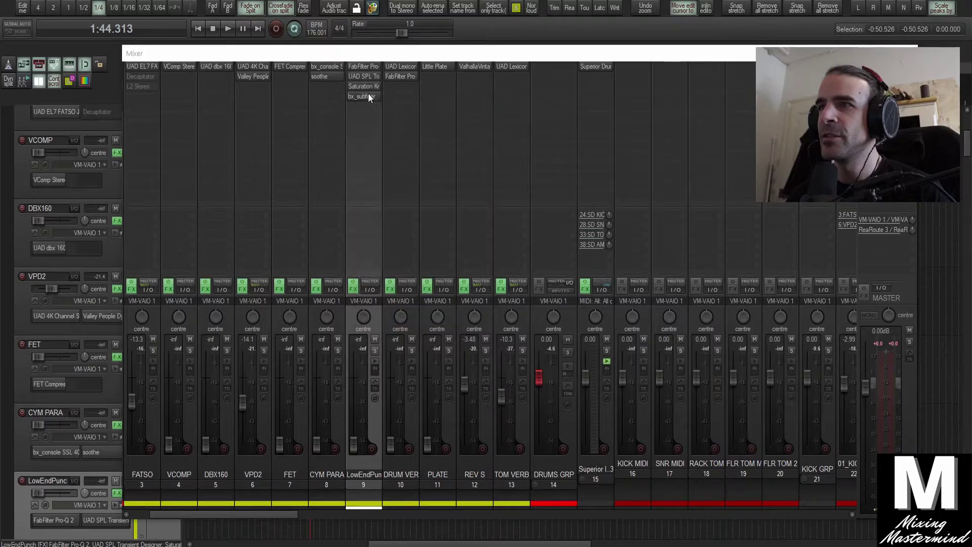
pyautogui.click(362, 96)
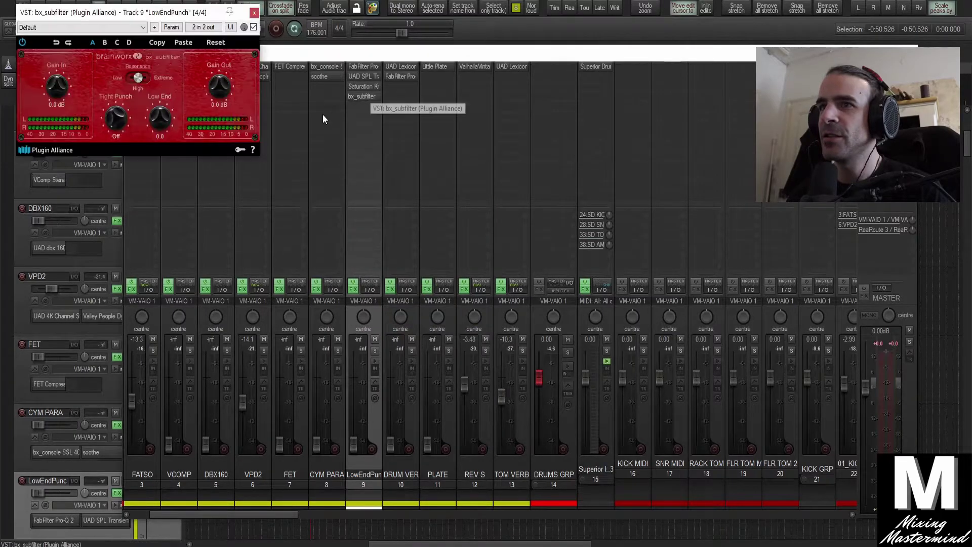
pyautogui.click(254, 13)
pyautogui.click(360, 62)
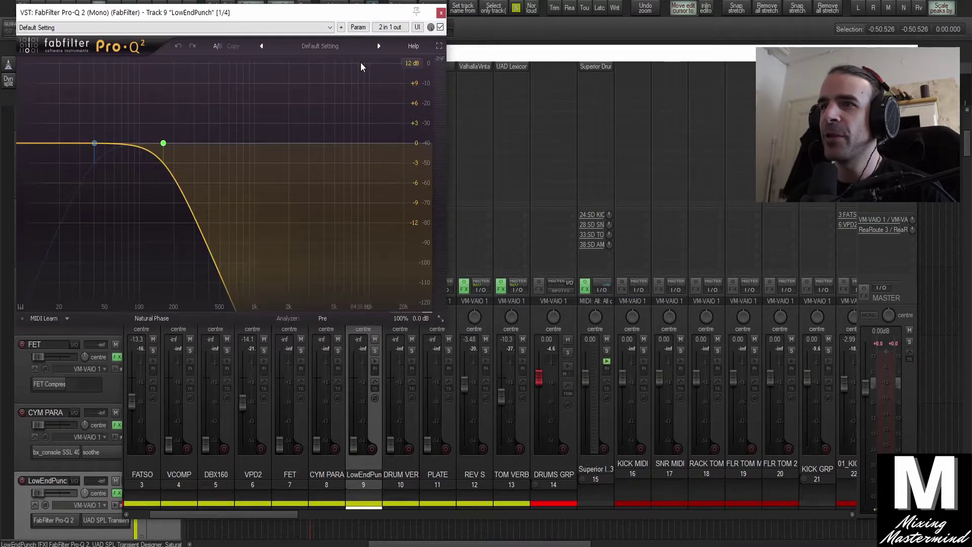
pyautogui.click(441, 12)
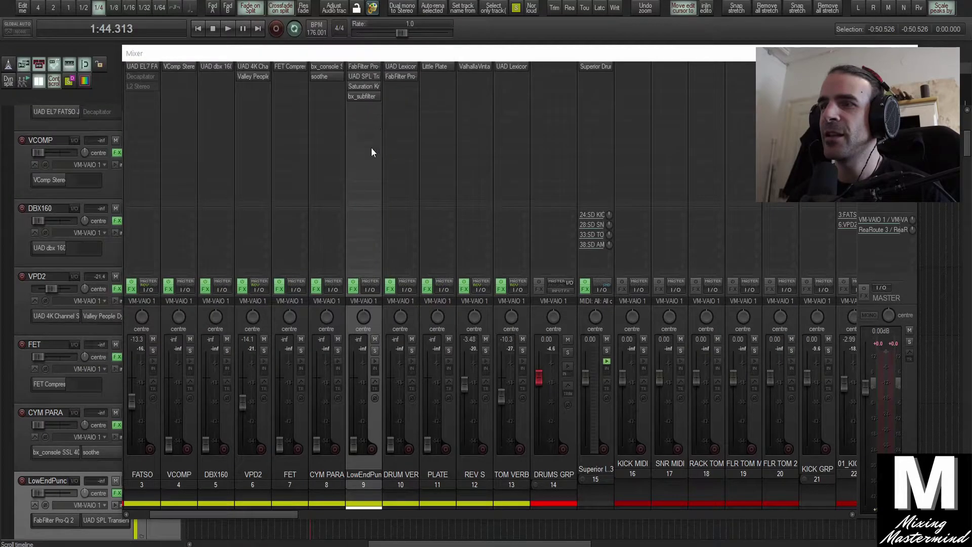
# Create a send from KICK GRP to LowEndPunch, then solo KICK GRP and play from 1:44.313.
pyautogui.moveTo(284, 515); pyautogui.dragTo(315, 520)
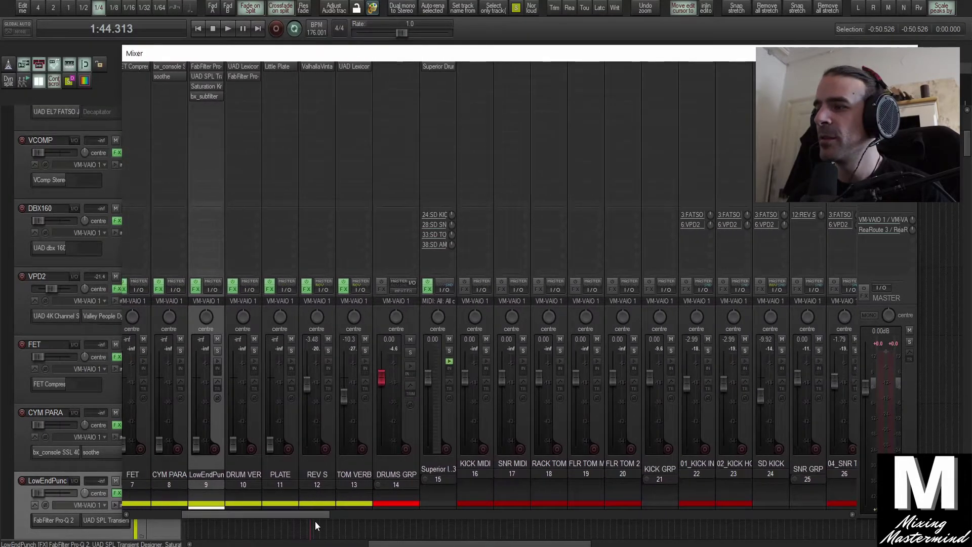
pyautogui.moveTo(664, 285); pyautogui.dragTo(213, 288)
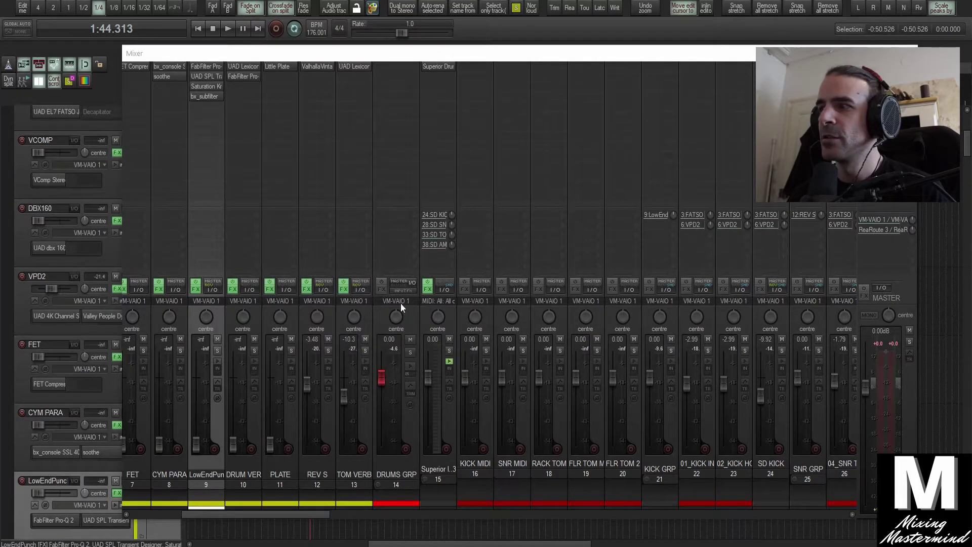
pyautogui.click(671, 350)
pyautogui.press('space')
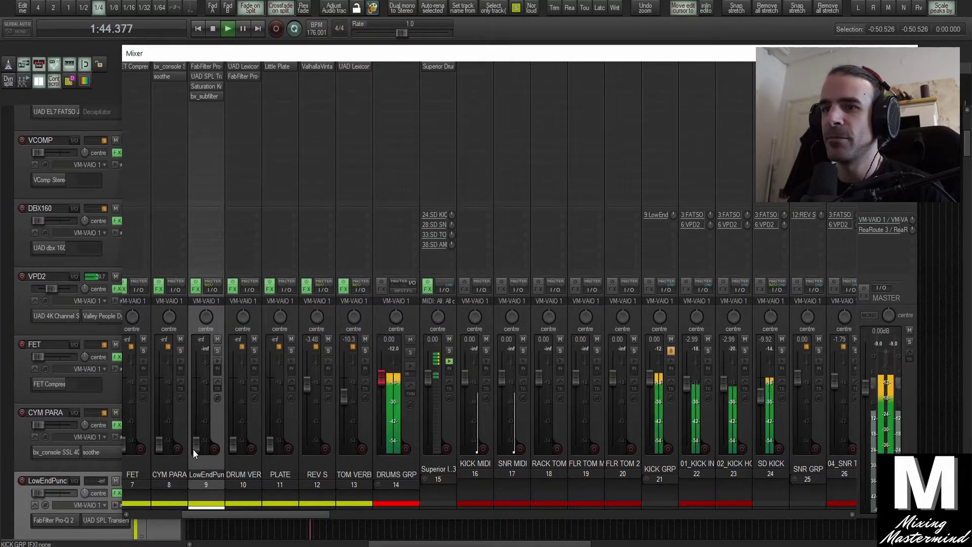
# Solo LowEndPunch, compare its normal and inverted phase, and set its fader to -10.6 dB.
pyautogui.moveTo(195, 445); pyautogui.dragTo(196, 392)
pyautogui.click(218, 349)
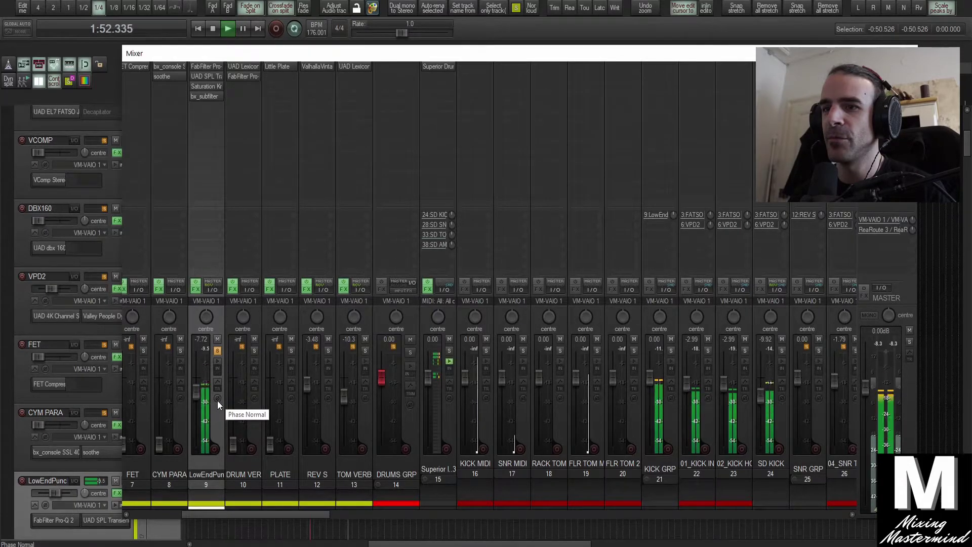
pyautogui.moveTo(195, 392); pyautogui.dragTo(196, 387)
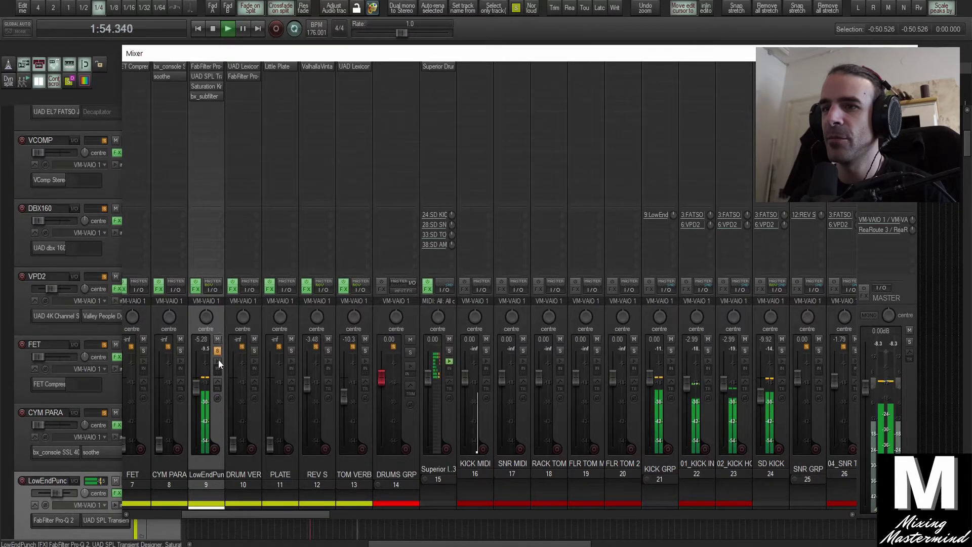
pyautogui.click(217, 400)
pyautogui.click(217, 400)
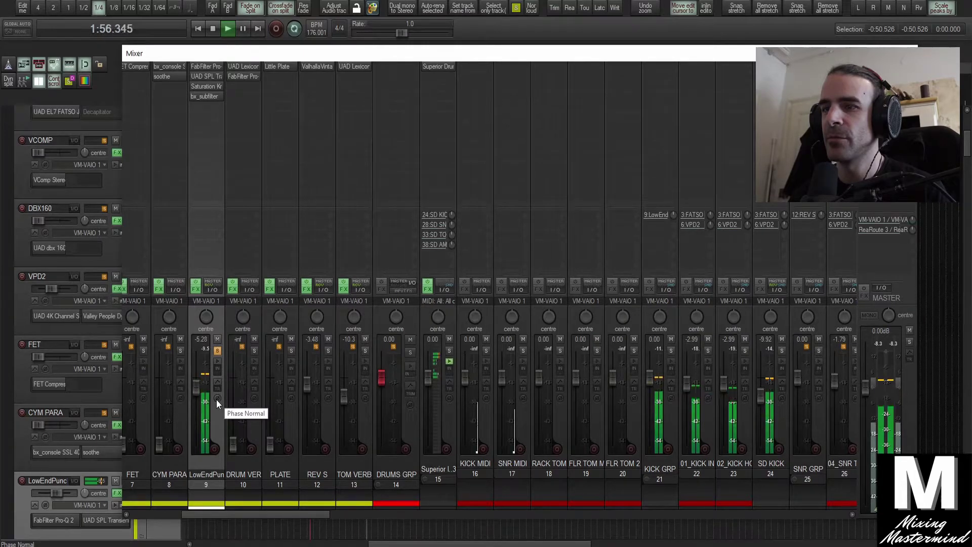
pyautogui.moveTo(199, 386); pyautogui.dragTo(196, 396)
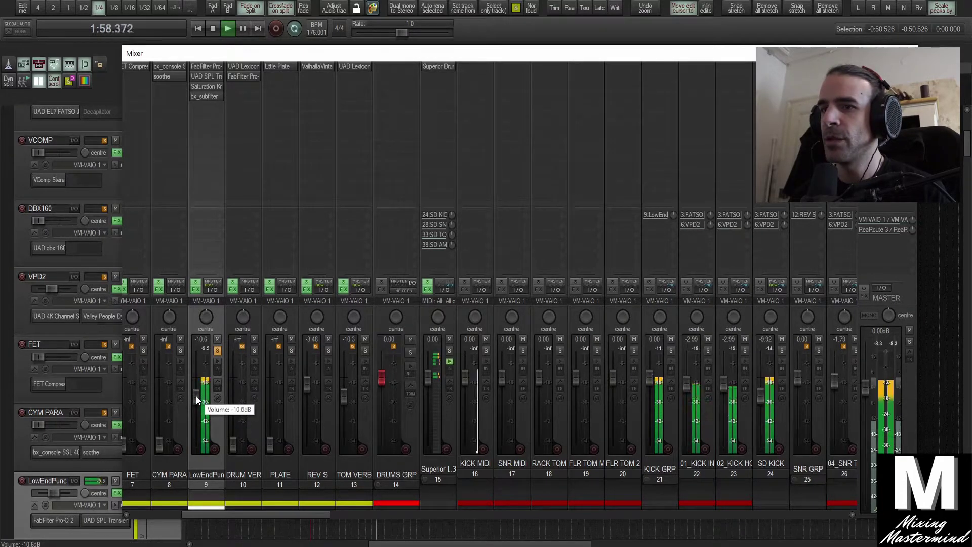
# Solo KICK GRP together with LowEndPunch, test LowEndPunch's inverted phase, and set its fader to -9.69 dB.
pyautogui.click(670, 350)
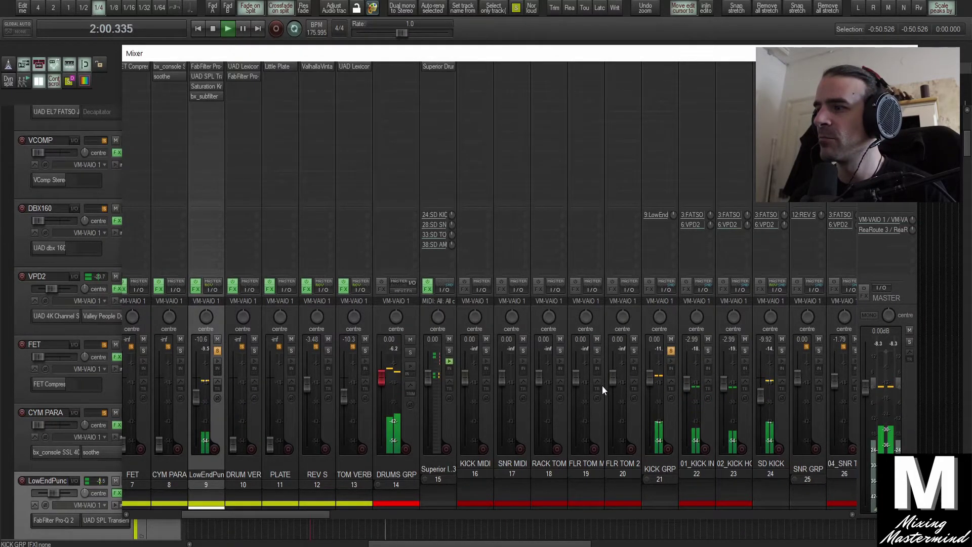
pyautogui.click(217, 397)
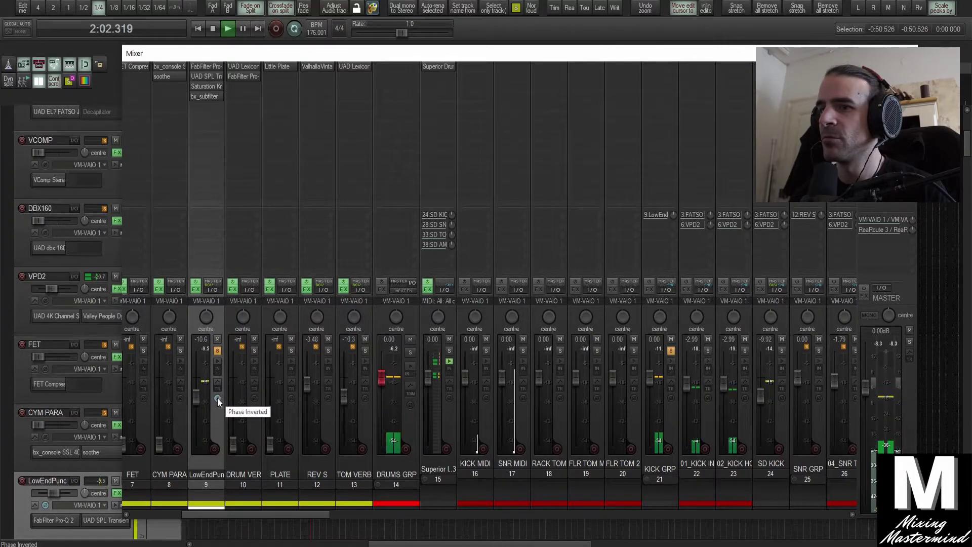
pyautogui.moveTo(199, 397); pyautogui.dragTo(199, 395)
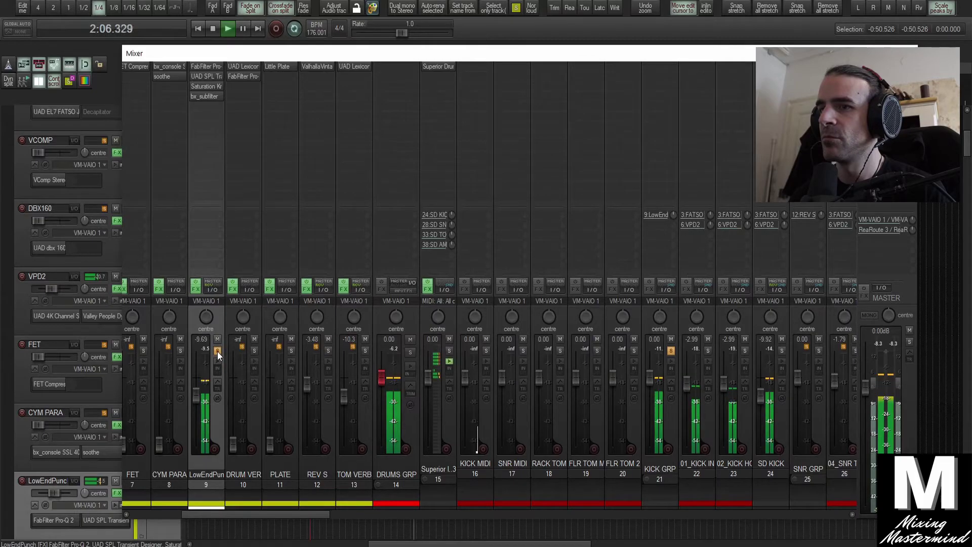
# Unsolo LowEndPunch, compare the kick with it muted and unmuted, and lower its fader to -13.8 dB.
pyautogui.click(218, 350)
pyautogui.click(217, 339)
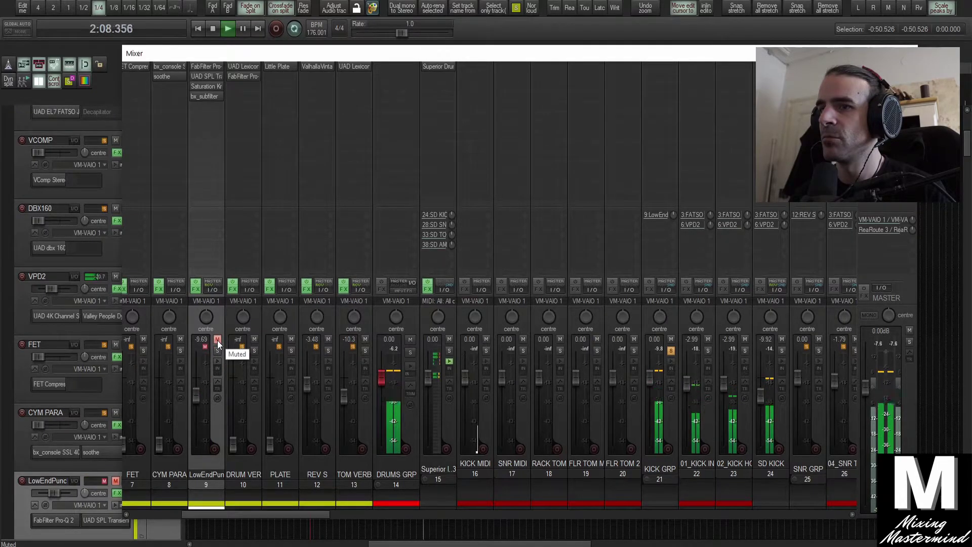
pyautogui.click(217, 339)
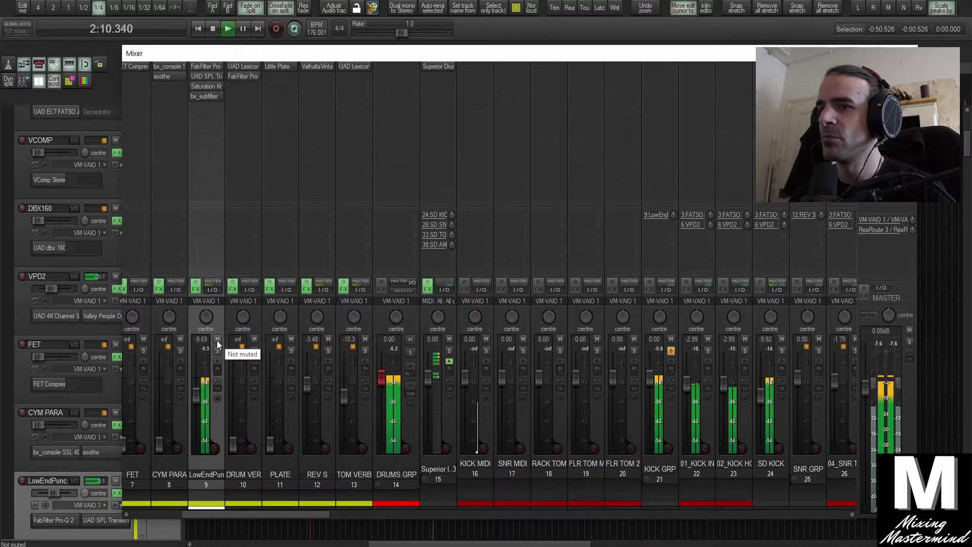
pyautogui.moveTo(195, 393); pyautogui.dragTo(194, 400)
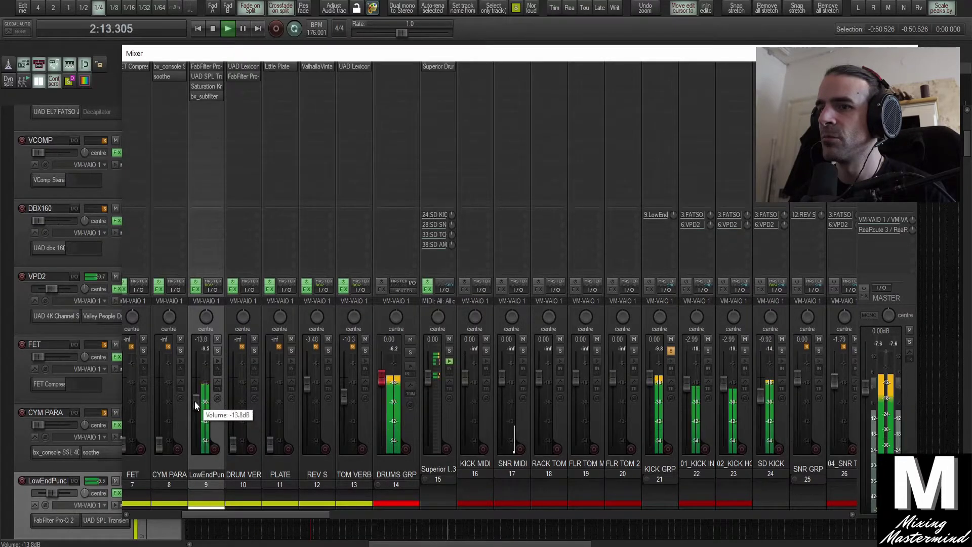
# Compare the kick with LowEndPunch muted and unmuted, lower LowEndPunch's fader to -16.2 dB, then stop playback and unsolo KICK GRP.
pyautogui.click(217, 339)
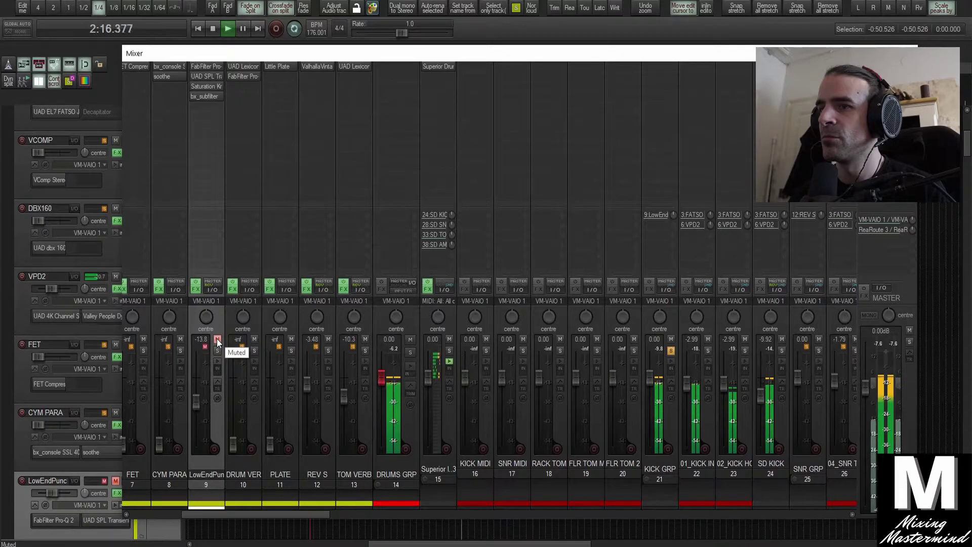
pyautogui.click(217, 339)
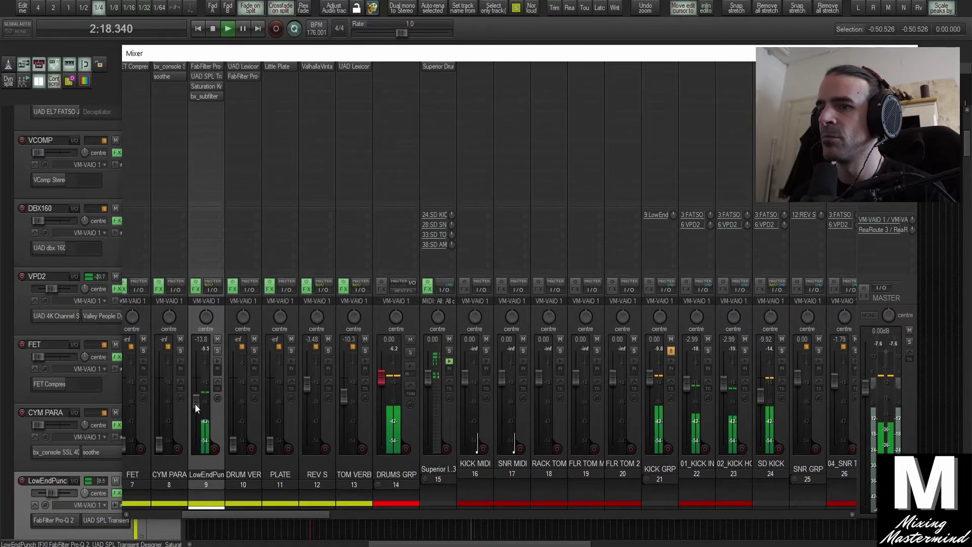
pyautogui.moveTo(195, 403); pyautogui.dragTo(195, 401)
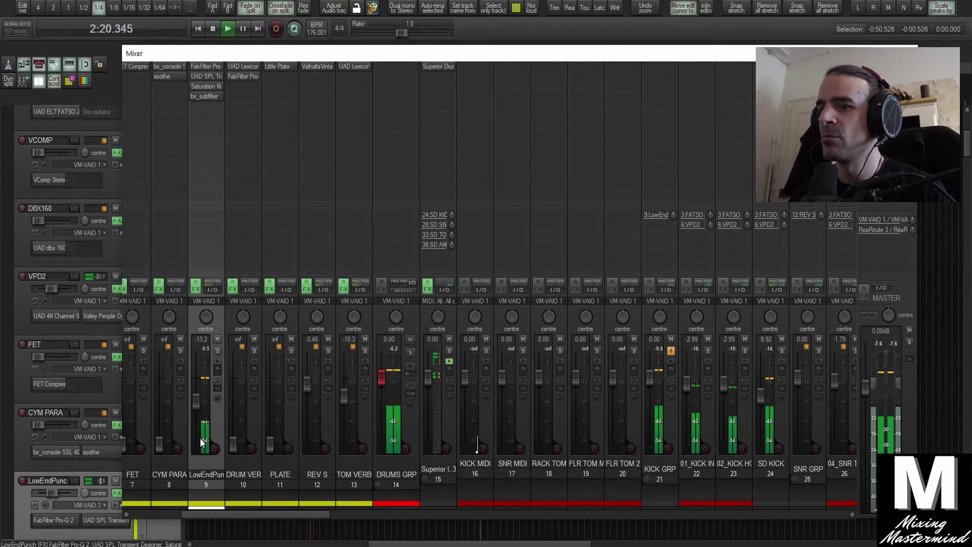
pyautogui.moveTo(196, 404); pyautogui.dragTo(196, 409)
pyautogui.click(217, 339)
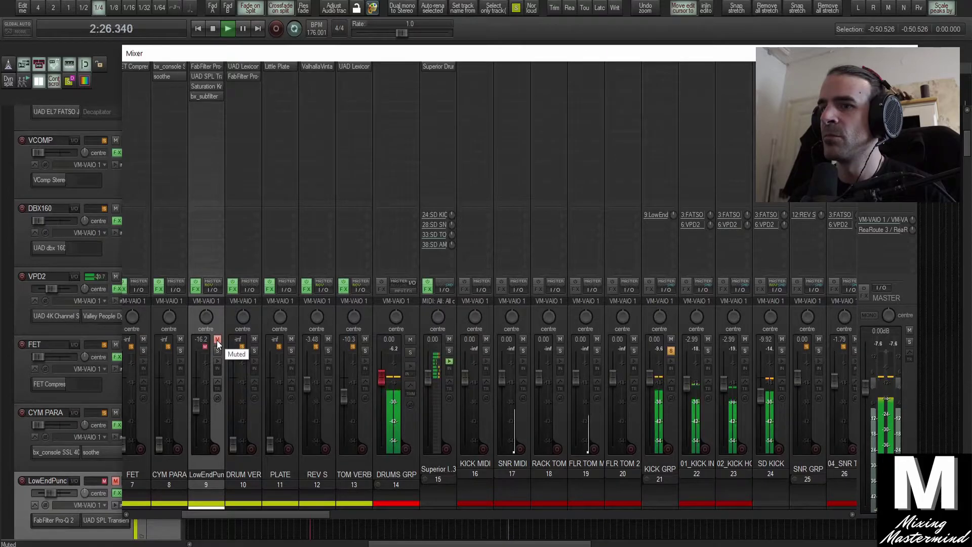
pyautogui.click(217, 339)
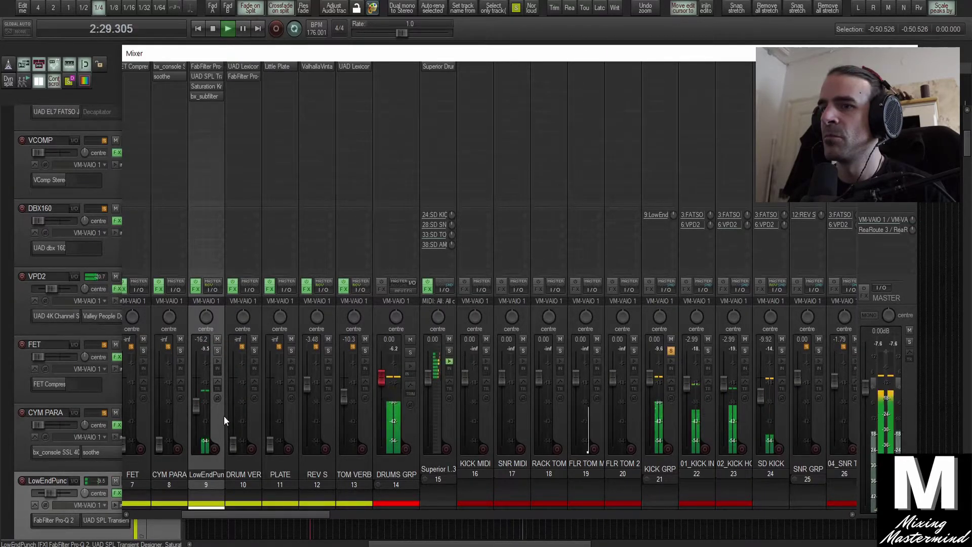
pyautogui.press('space')
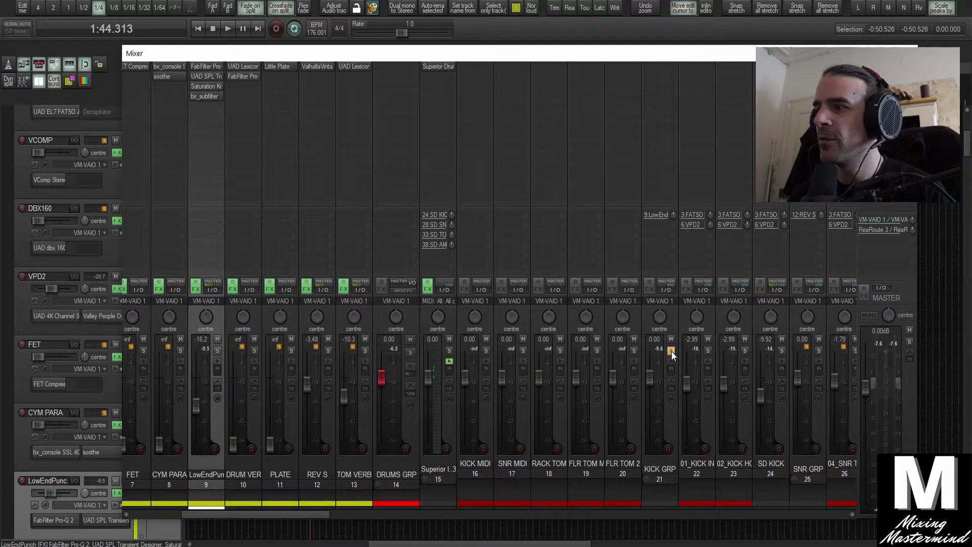
pyautogui.click(670, 350)
# Select the DRUM VERB track and inspect the program and decay settings of its UAD Lexicon 224 reverb.
pyautogui.moveTo(263, 515)
pyautogui.mouseDown()
pyautogui.moveTo(234, 515)
pyautogui.moveTo(249, 517)
pyautogui.mouseUp()
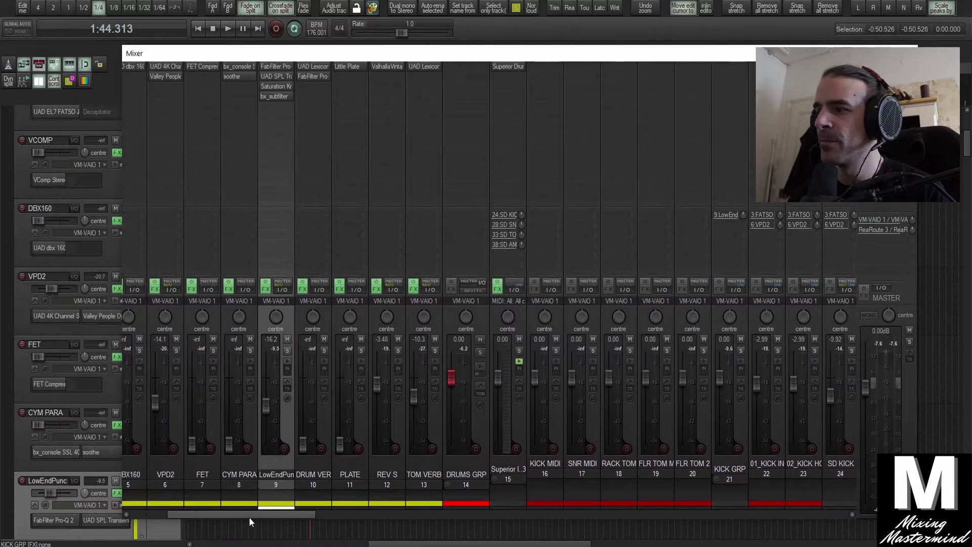
pyautogui.click(305, 470)
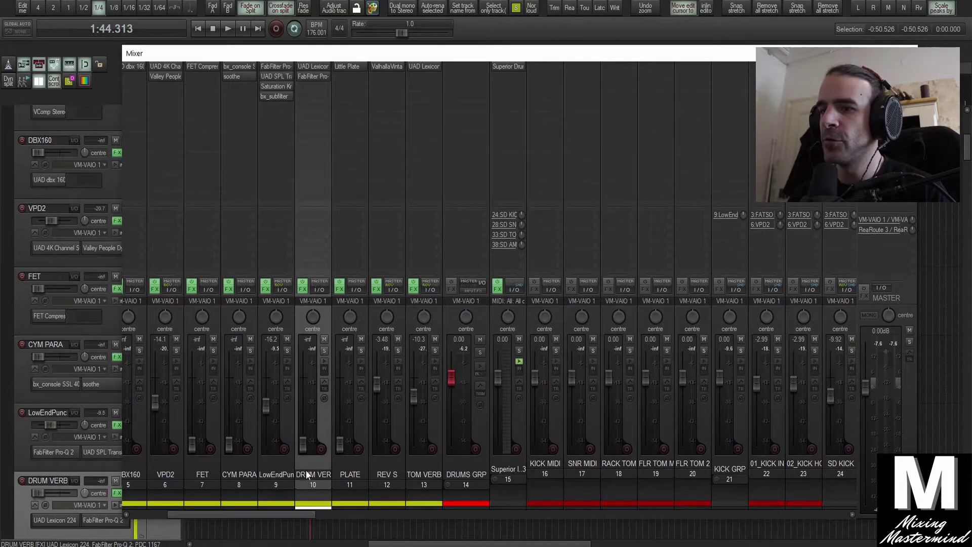
pyautogui.click(313, 67)
pyautogui.moveTo(658, 205); pyautogui.dragTo(373, 76)
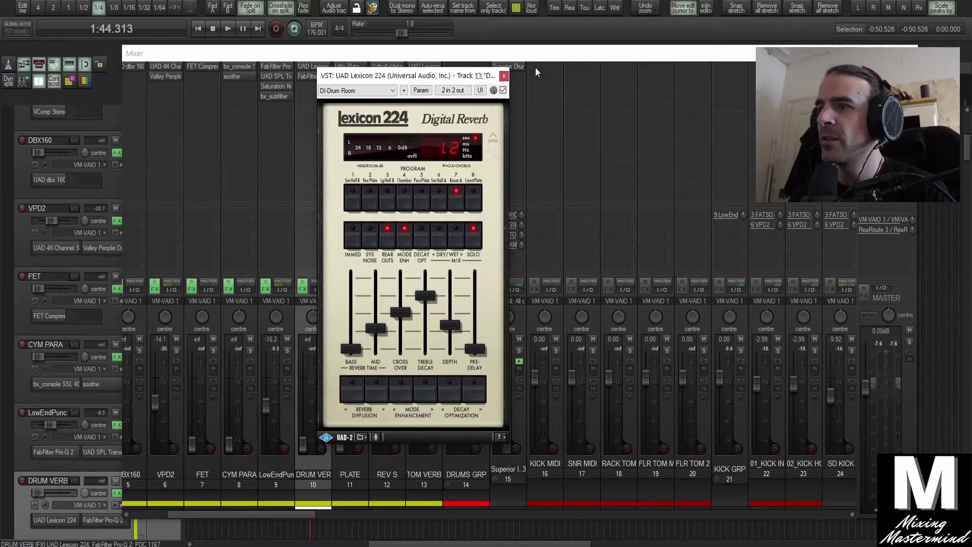
pyautogui.click(504, 75)
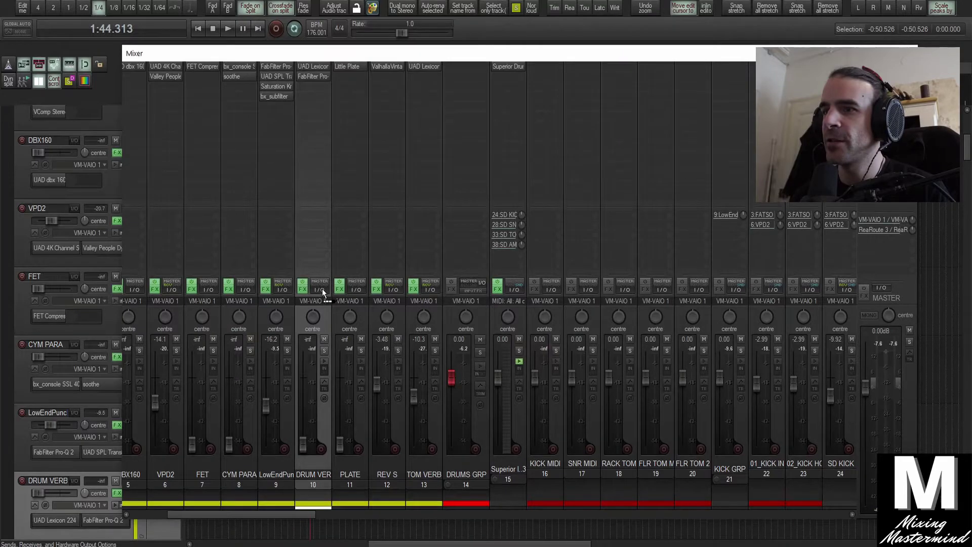
# Create a send from DRUMS GRP to DRUM VERB, then play the song and raise DRUM VERB's fader to -11.2 dB.
pyautogui.moveTo(322, 289); pyautogui.dragTo(321, 289)
pyautogui.click(482, 294)
pyautogui.click(479, 351)
pyautogui.press('space')
pyautogui.moveTo(303, 444); pyautogui.dragTo(304, 397)
pyautogui.moveTo(305, 511); pyautogui.dragTo(270, 511)
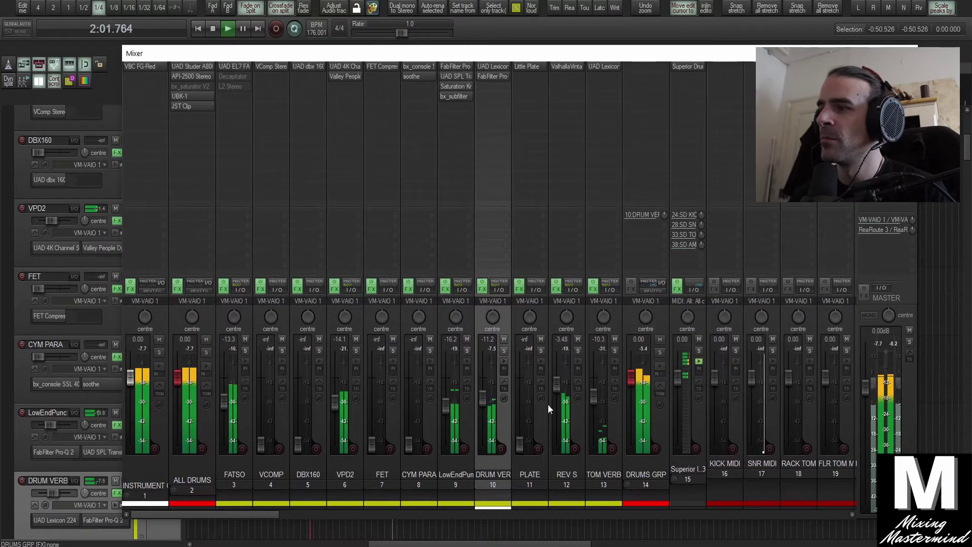
# Lower the DRUM VERB fader to -14.2 dB and adjust the compression mix in UBK-1 on the ALL DRUMS track.
pyautogui.moveTo(484, 396); pyautogui.dragTo(481, 406)
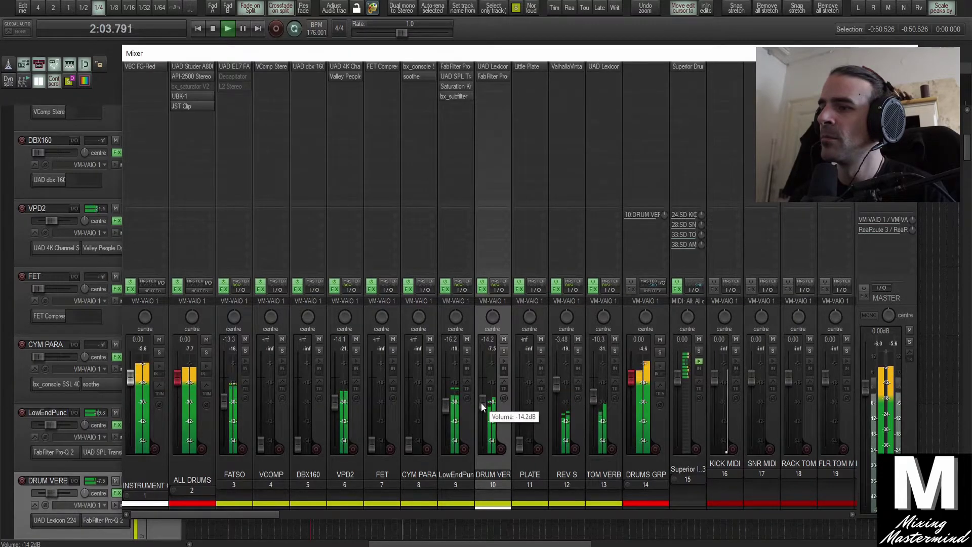
pyautogui.click(188, 96)
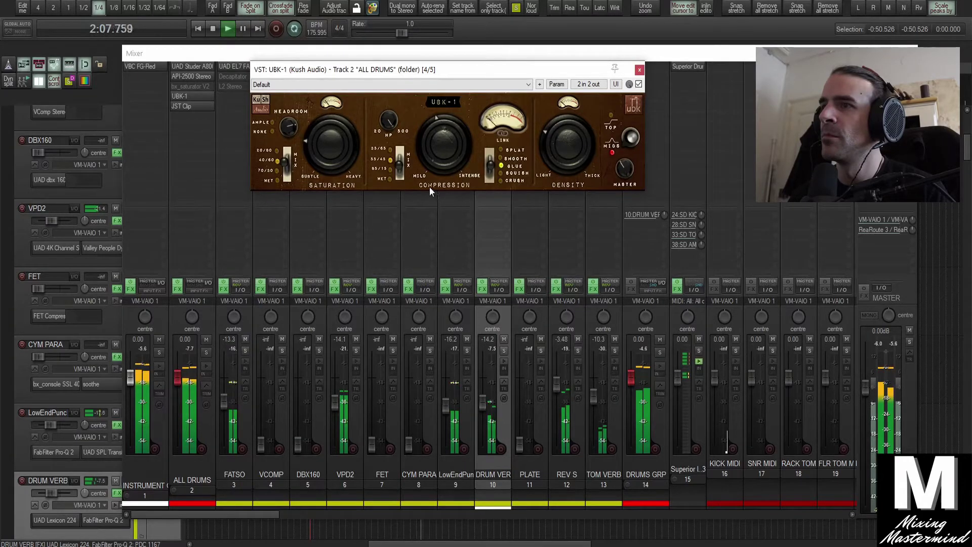
pyautogui.click(401, 165)
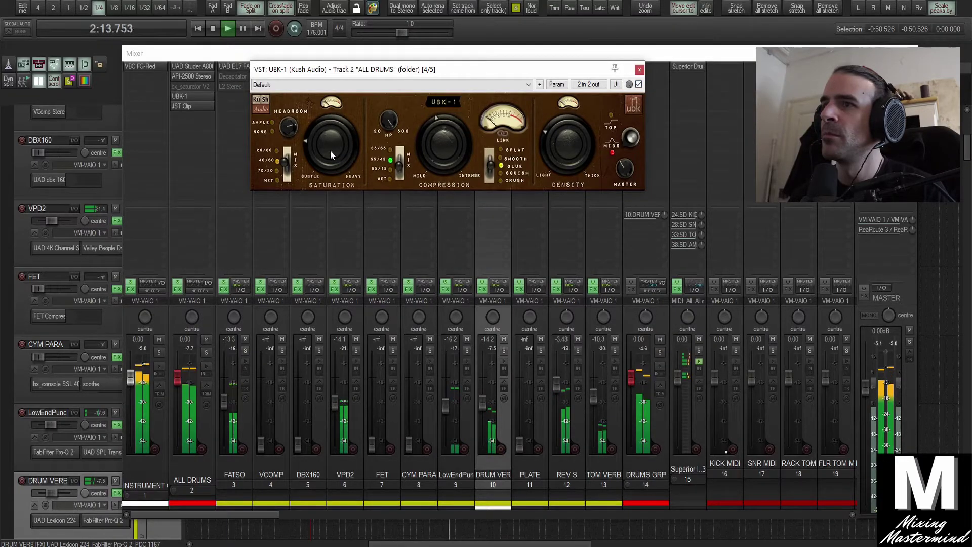
pyautogui.click(639, 69)
# Compare ALL DRUMS with JST Clip bypassed and active, and bypass its API-2500 Stereo compressor.
pyautogui.keyDown('shift'); pyautogui.click(195, 106); pyautogui.keyUp('shift')
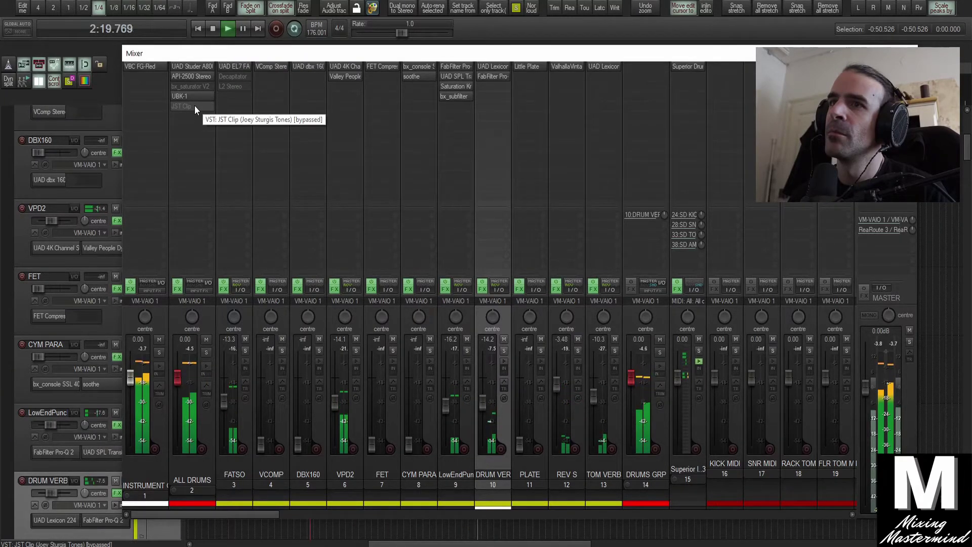
pyautogui.keyDown('shift'); pyautogui.click(194, 105); pyautogui.keyUp('shift')
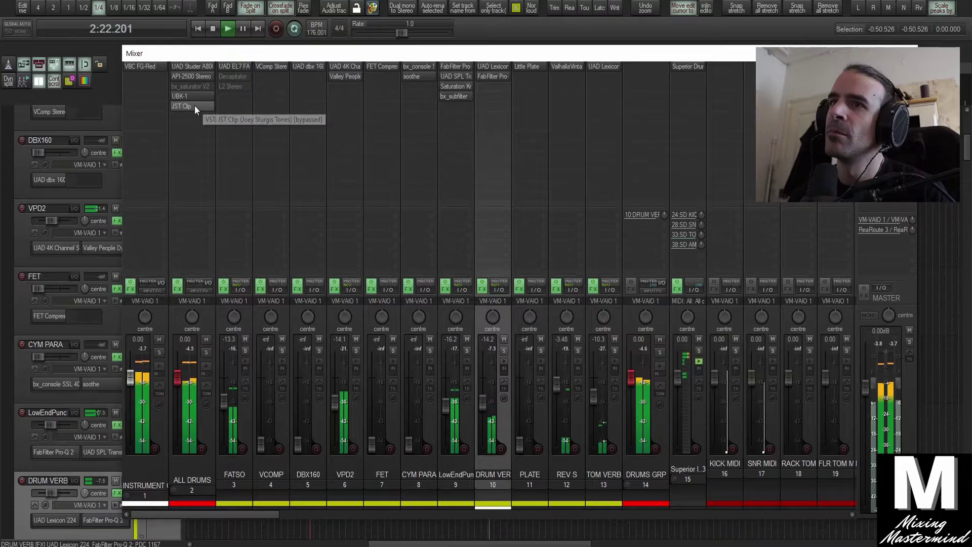
pyautogui.click(199, 77)
pyautogui.press('Escape')
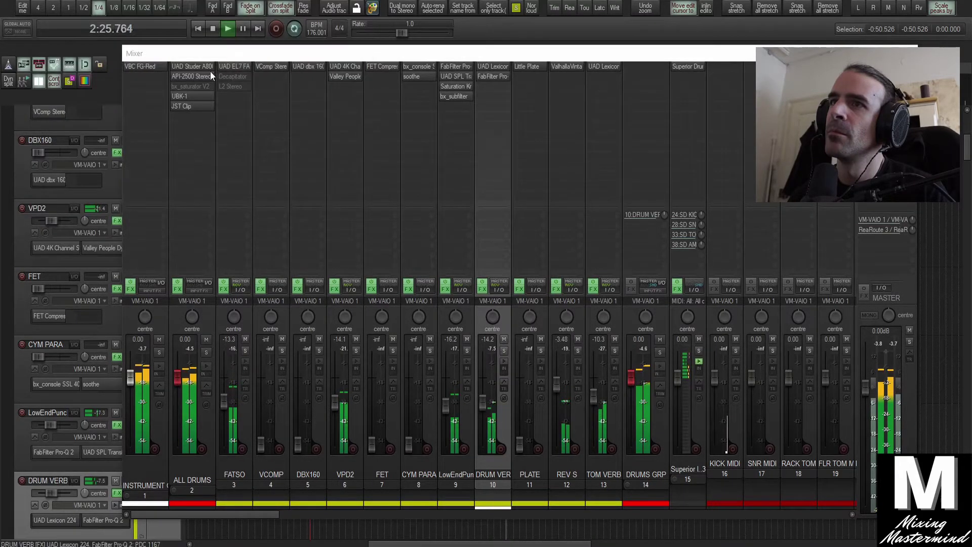
pyautogui.keyDown('shift'); pyautogui.click(192, 74); pyautogui.keyUp('shift')
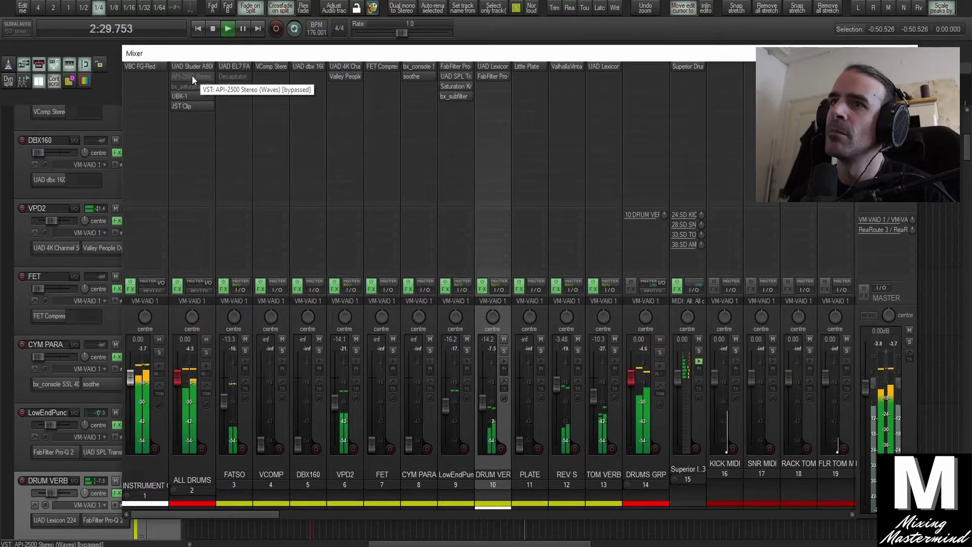
pyautogui.press('space')
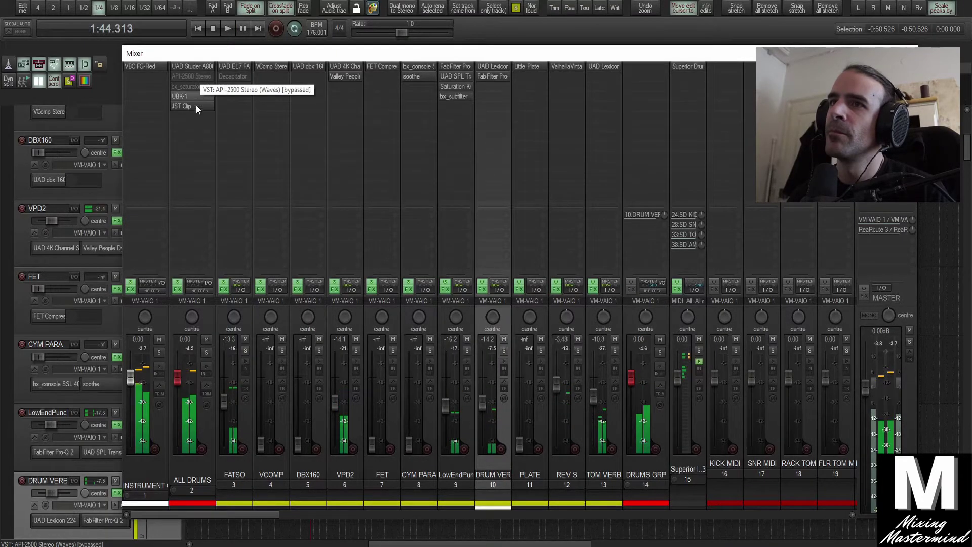
# Review the API-2500 Stereo and UBK-1 settings on the ALL DRUMS track.
pyautogui.click(191, 76)
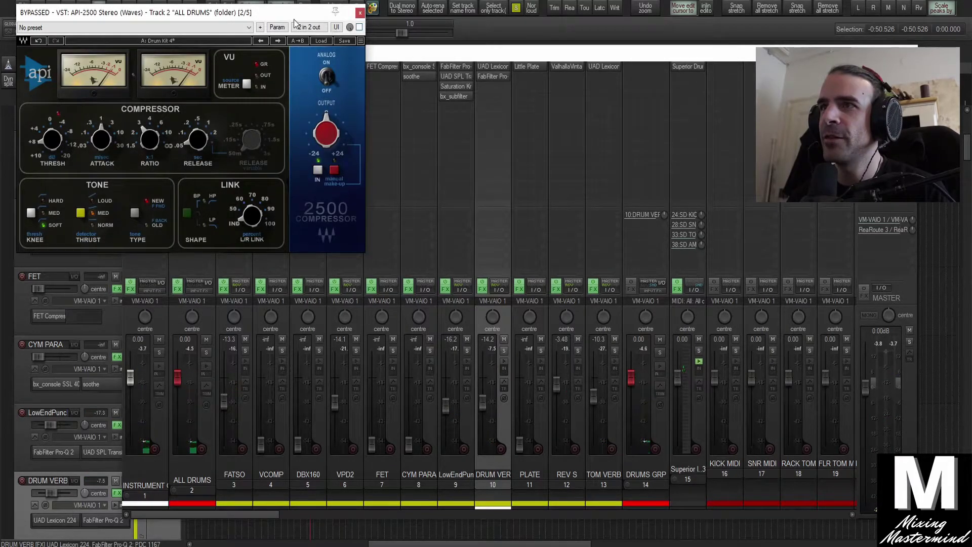
pyautogui.moveTo(282, 17); pyautogui.dragTo(358, 31)
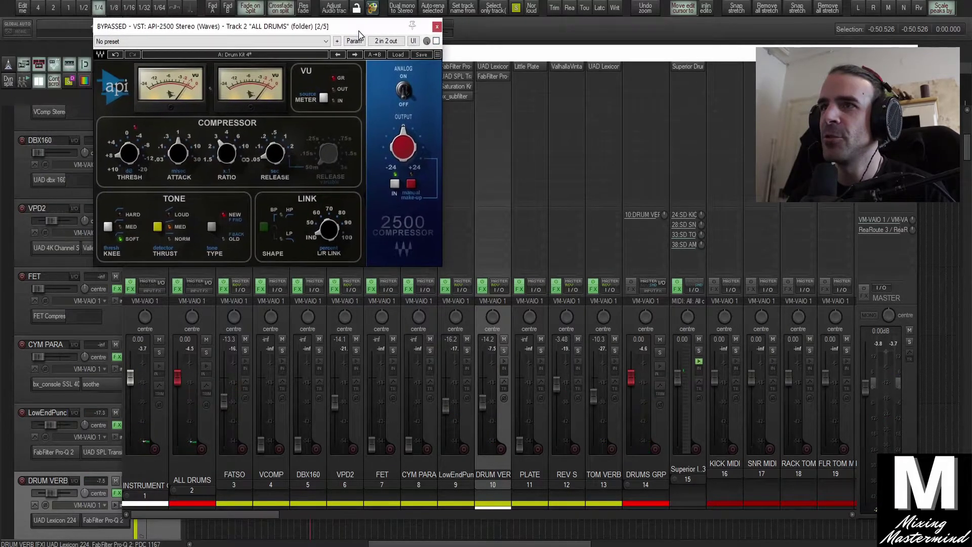
pyautogui.click(437, 26)
pyautogui.click(192, 97)
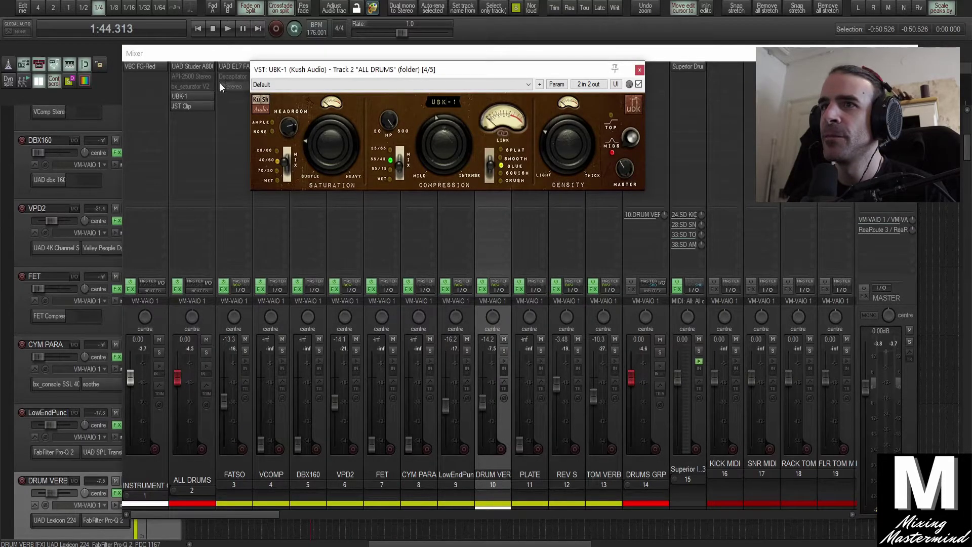
pyautogui.click(640, 71)
# Set the VBC FG-Red threshold on INSTRUMENT GRP to -12.9 dB during playback.
pyautogui.moveTo(205, 516); pyautogui.dragTo(186, 517)
pyautogui.click(149, 69)
pyautogui.moveTo(249, 14); pyautogui.dragTo(396, 99)
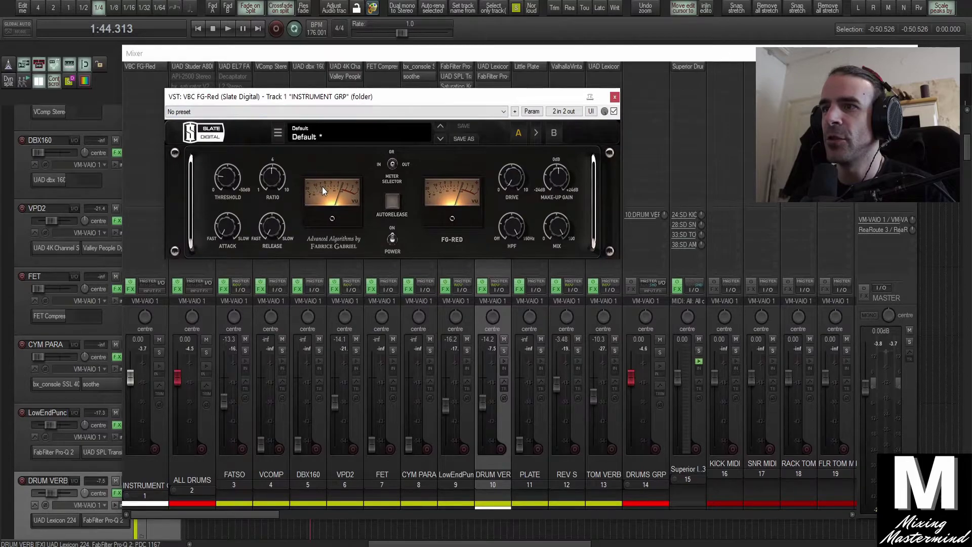
pyautogui.press('space')
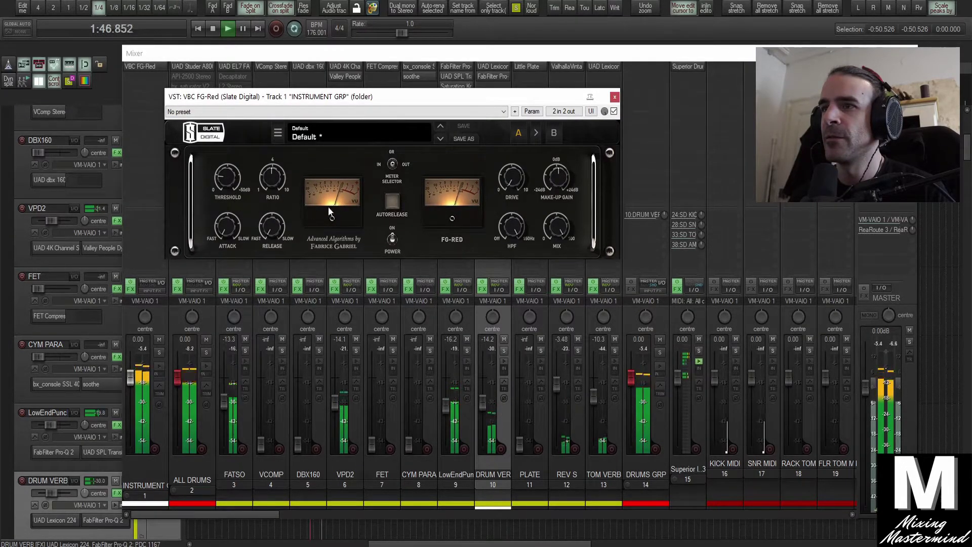
pyautogui.moveTo(227, 182)
pyautogui.moveTo(227, 179); pyautogui.dragTo(227, 175)
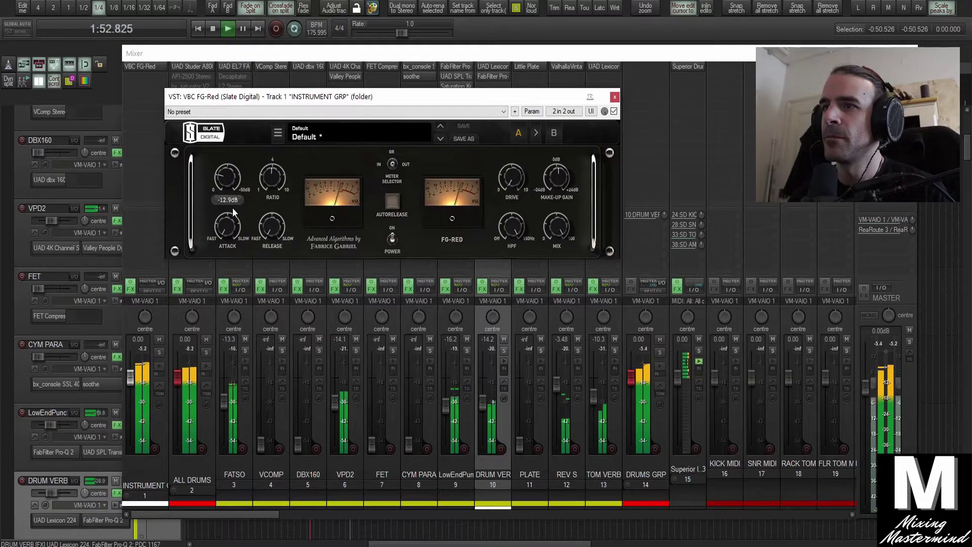
pyautogui.press('space')
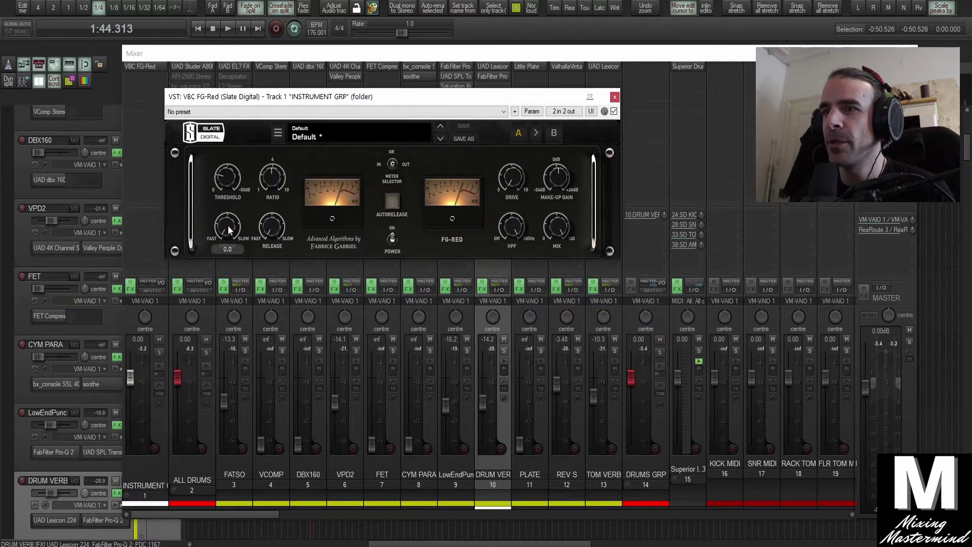
# Set the VBC FG-Red attack on INSTRUMENT GRP to 2.6 during playback and close the plug-in.
pyautogui.moveTo(341, 101); pyautogui.dragTo(367, 100)
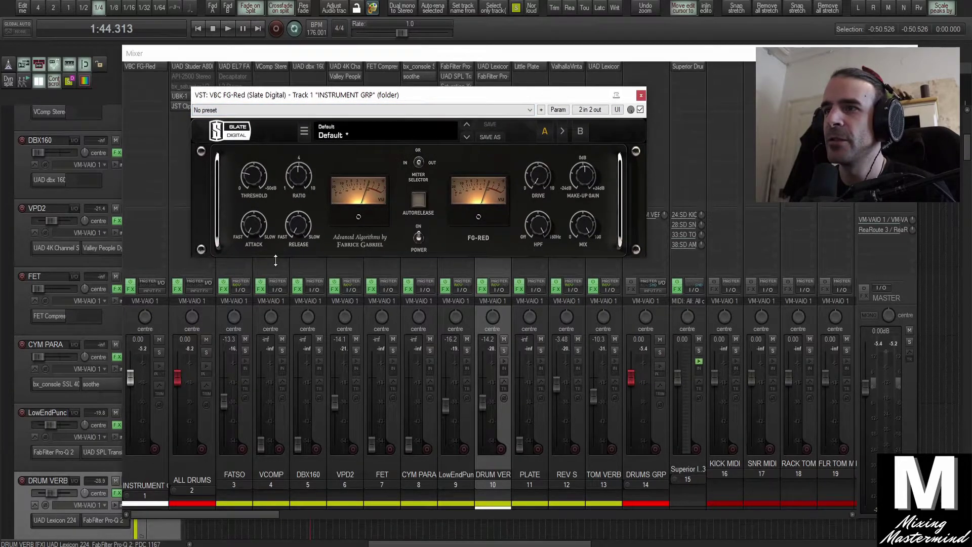
pyautogui.press('space')
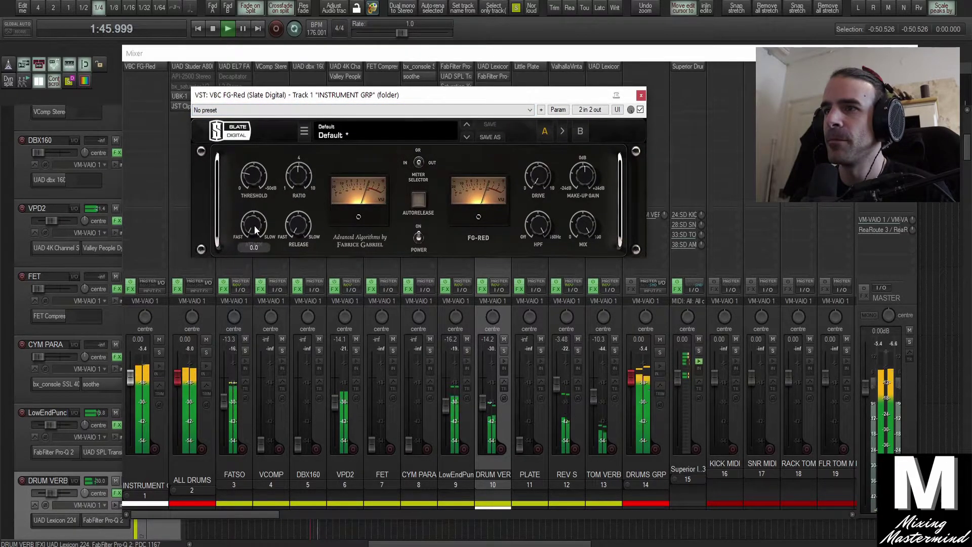
pyautogui.moveTo(254, 211); pyautogui.dragTo(254, 185)
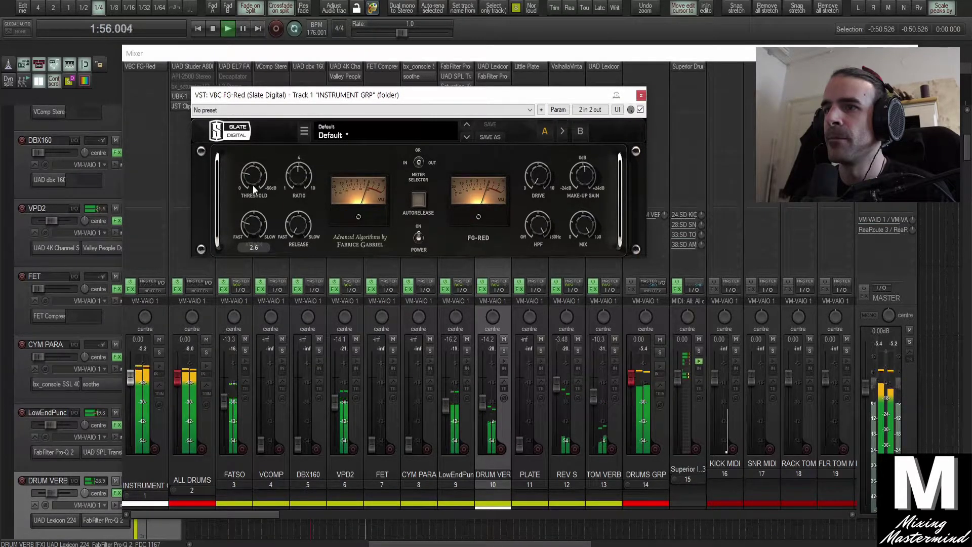
pyautogui.click(640, 96)
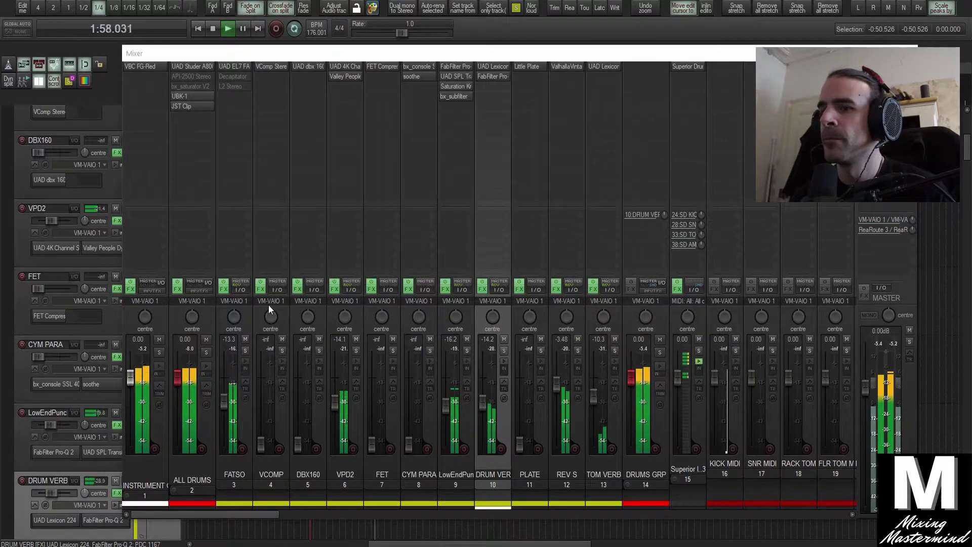
# Examine the kick, snare, toms and overhead group channels in the mixer, continuing across to the bass channels.
pyautogui.moveTo(229, 515); pyautogui.dragTo(341, 512)
pyautogui.click(398, 323)
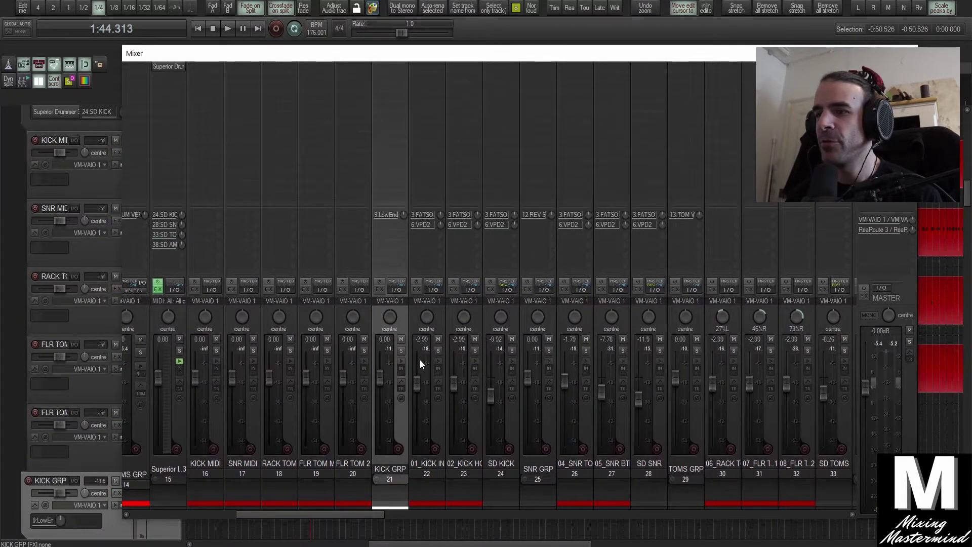
pyautogui.click(551, 313)
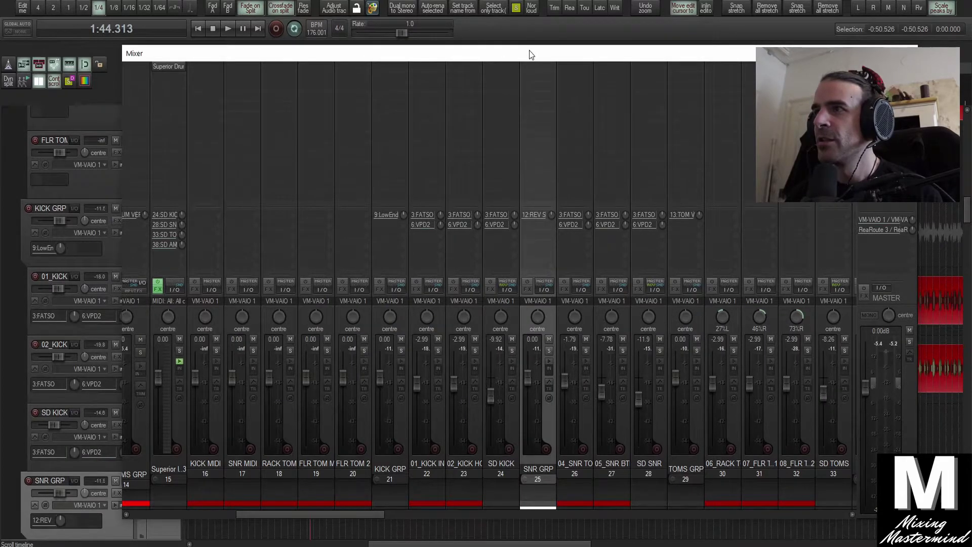
pyautogui.moveTo(530, 50); pyautogui.dragTo(464, 40)
pyautogui.moveTo(312, 505); pyautogui.dragTo(372, 509)
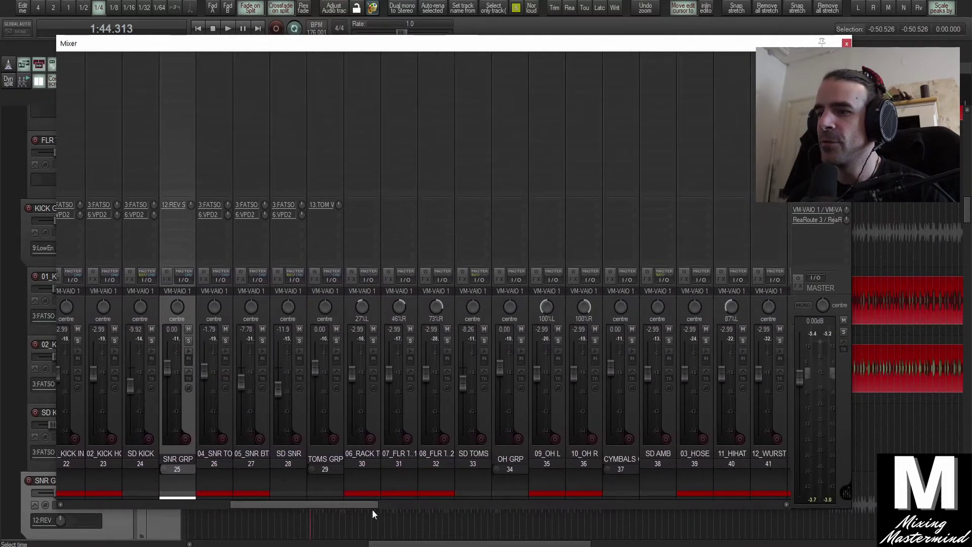
pyautogui.click(335, 316)
pyautogui.click(521, 304)
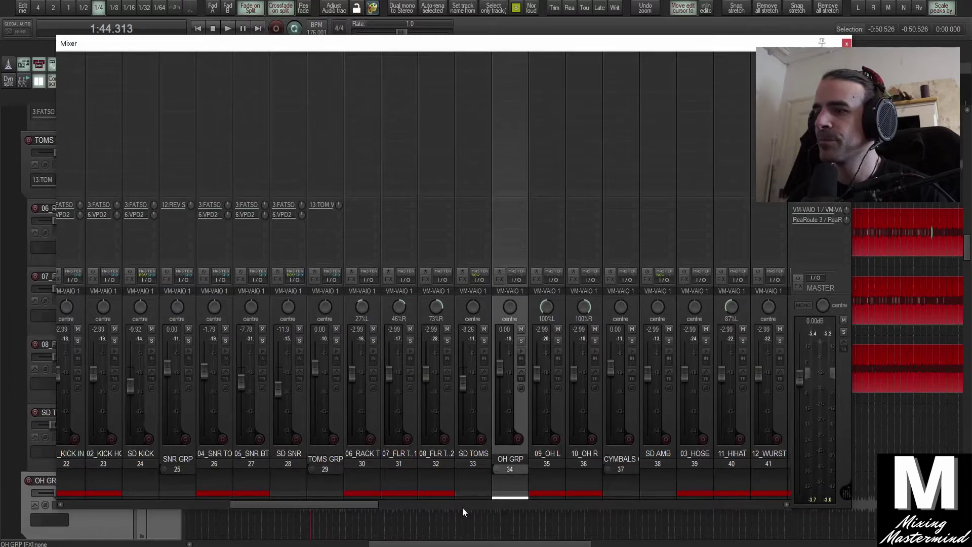
pyautogui.moveTo(367, 503); pyautogui.dragTo(436, 507)
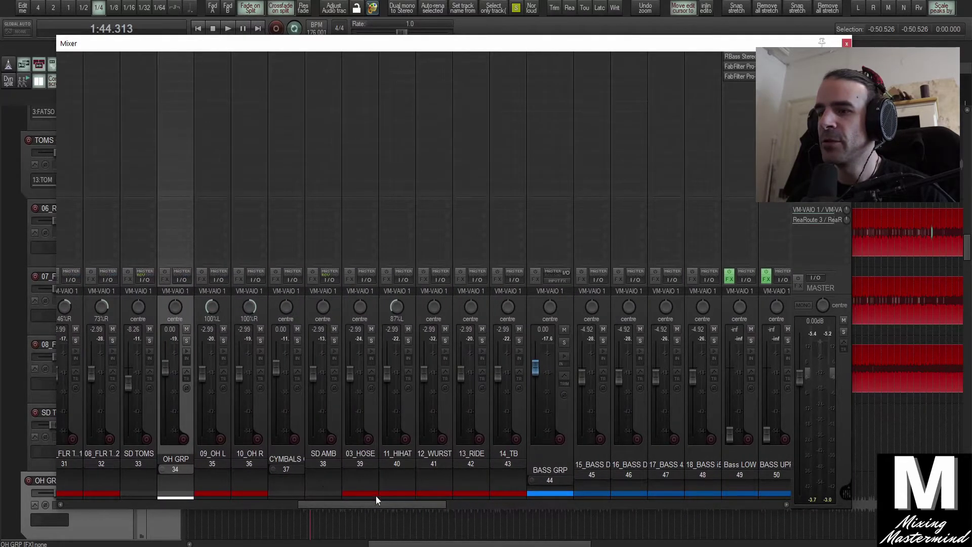
pyautogui.moveTo(376, 507); pyautogui.dragTo(423, 510)
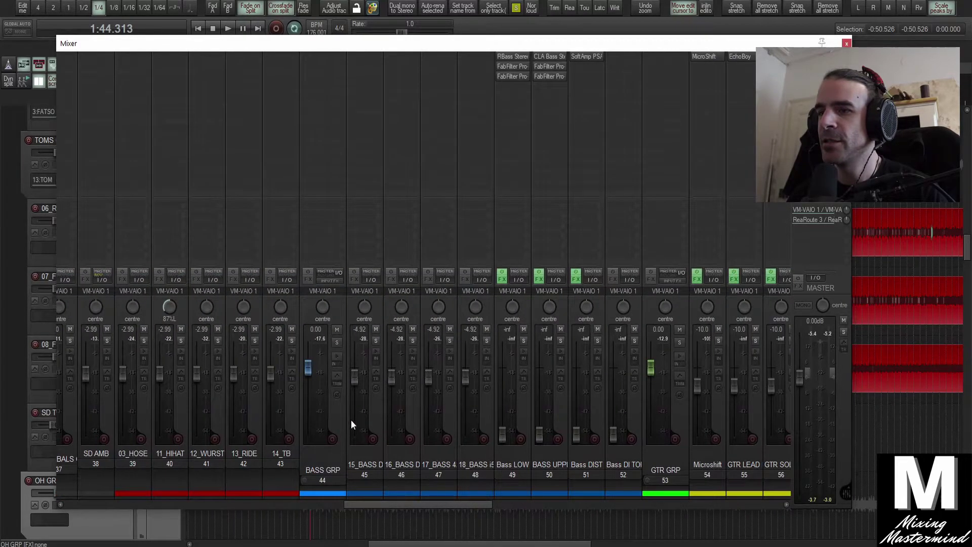
# Select bass tracks 15 to 18, solo BASS GRP and briefly audition it.
pyautogui.click(346, 453)
pyautogui.click(481, 400)
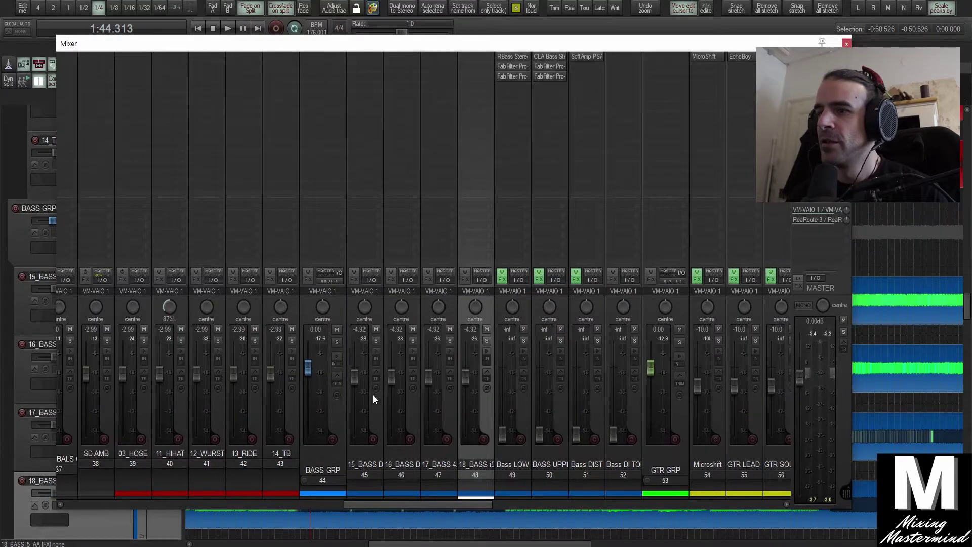
pyautogui.keyDown('shift'); pyautogui.click(370, 396); pyautogui.keyUp('shift')
pyautogui.click(337, 342)
pyautogui.press('space')
pyautogui.press('space')
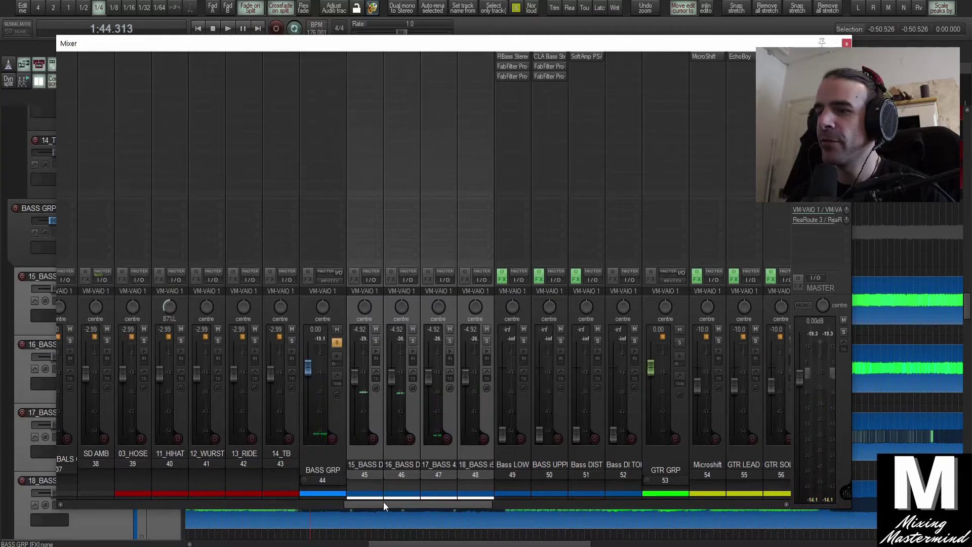
# Go through the two bass DI tracks and solo bass tracks 17 and 18 together.
pyautogui.click(380, 332)
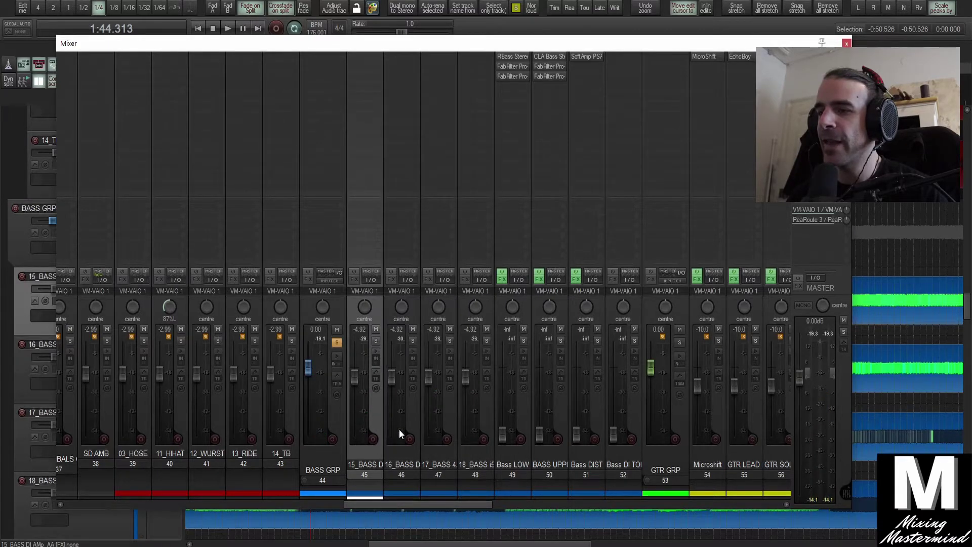
pyautogui.click(417, 307)
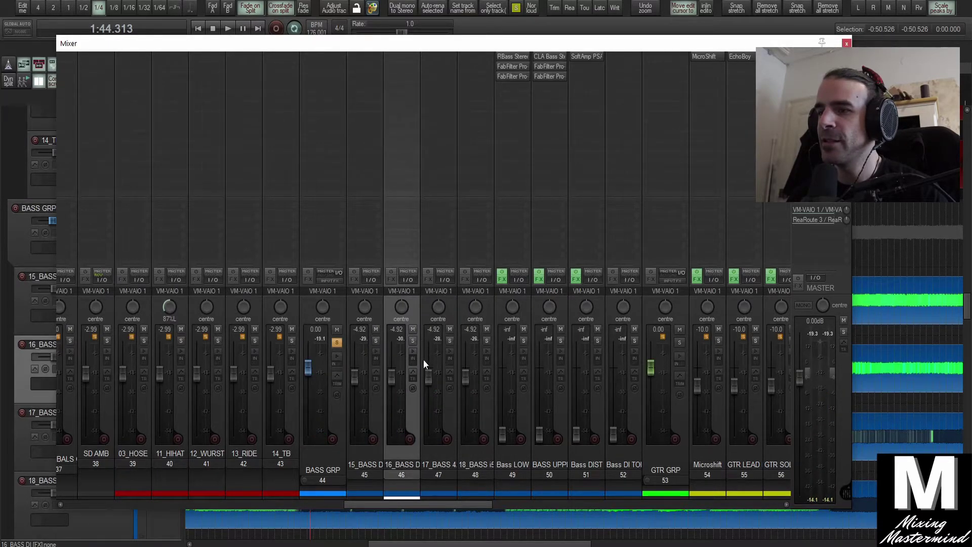
pyautogui.click(447, 315)
pyautogui.keyDown('shift'); pyautogui.click(488, 314); pyautogui.keyUp('shift')
pyautogui.click(487, 341)
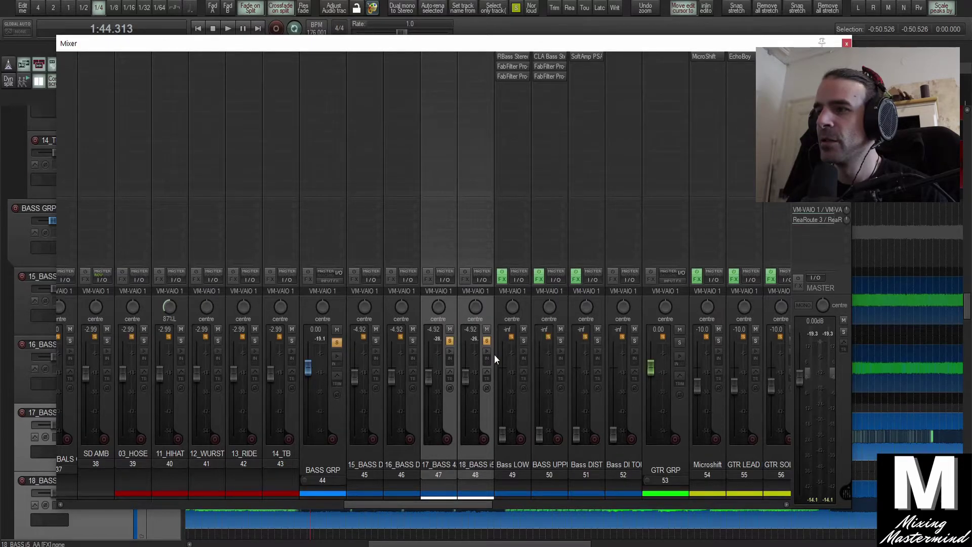
# Close the mixer, examine the waveforms of bass tracks 17 and 18 in the arrangement and briefly audition them.
pyautogui.click(845, 44)
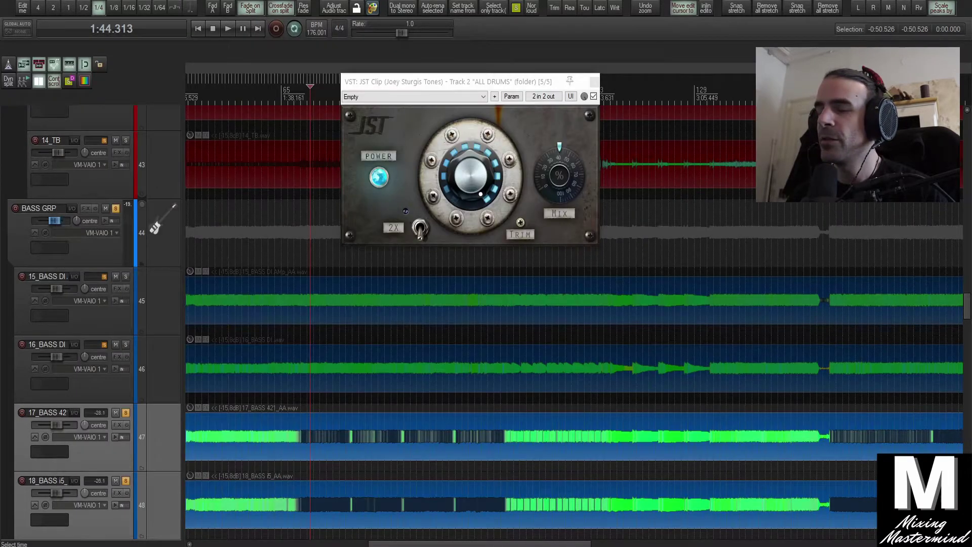
pyautogui.scroll(-2, 328, 382)
pyautogui.scroll(1, 297, 344)
pyautogui.scroll(-6, 280, 310)
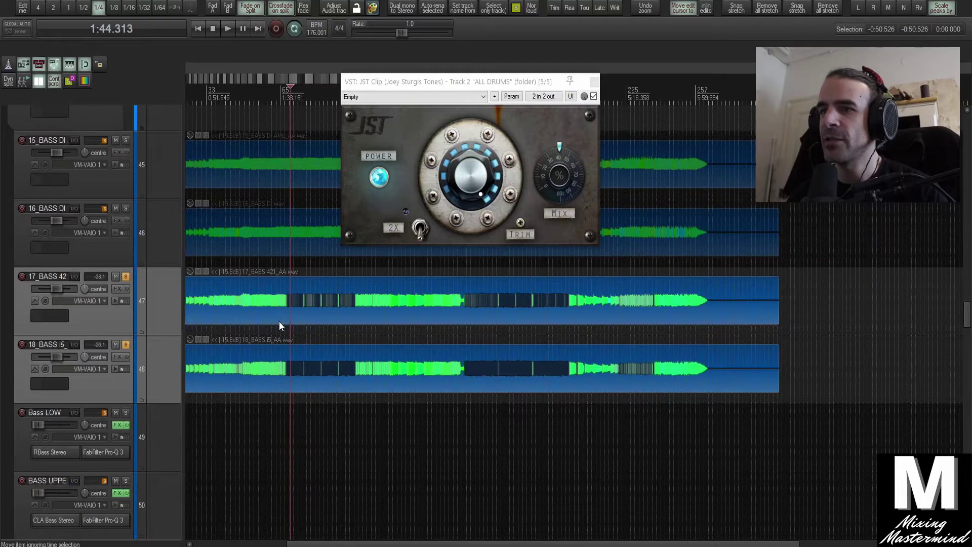
pyautogui.scroll(1, 268, 322)
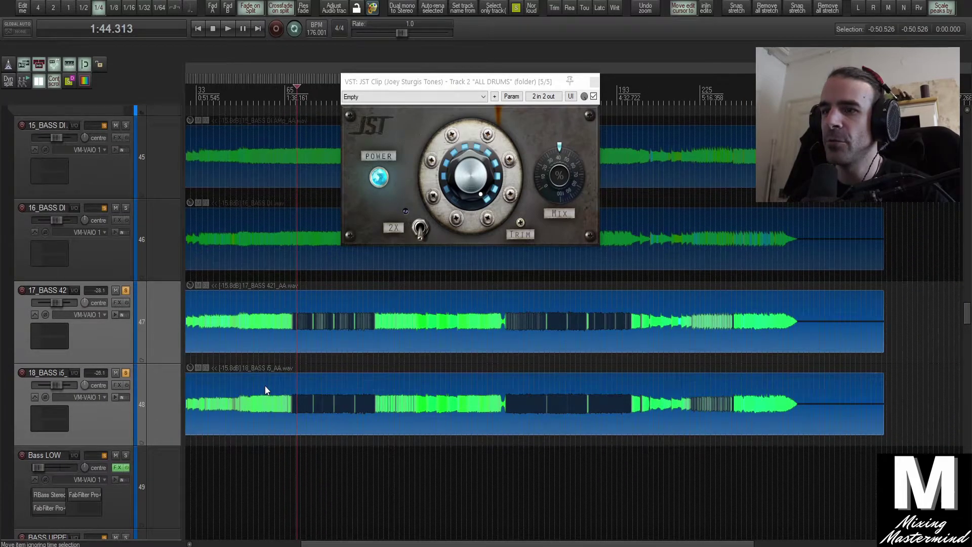
pyautogui.press('space')
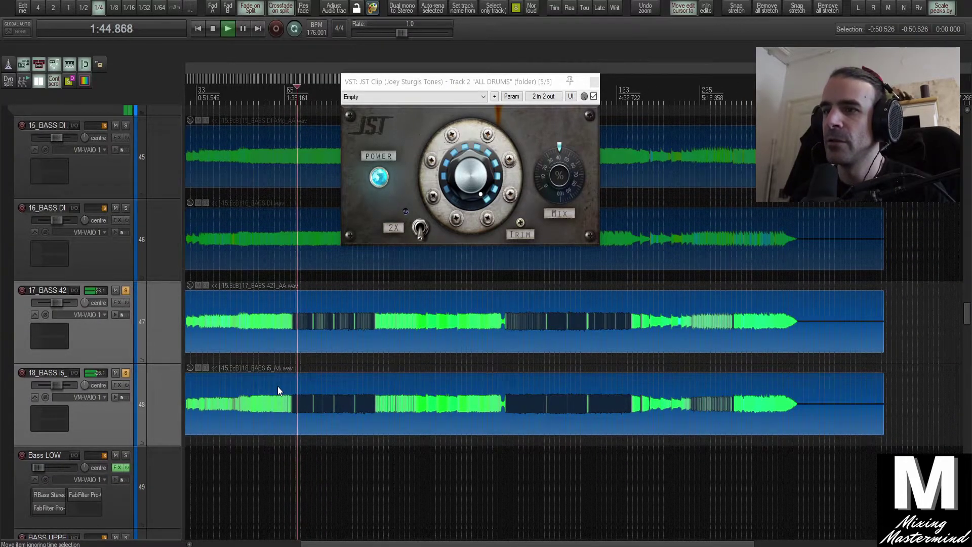
pyautogui.press('space')
pyautogui.scroll(2, 219, 317)
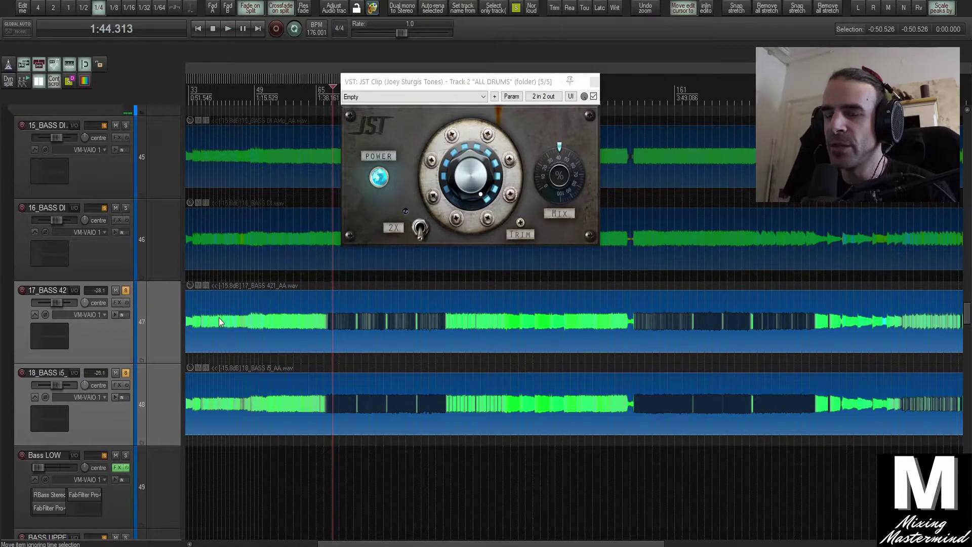
# Unsolo bass tracks 17 and 18, then play the whole bass group and select BASS GRP.
pyautogui.scroll(-2, 218, 318)
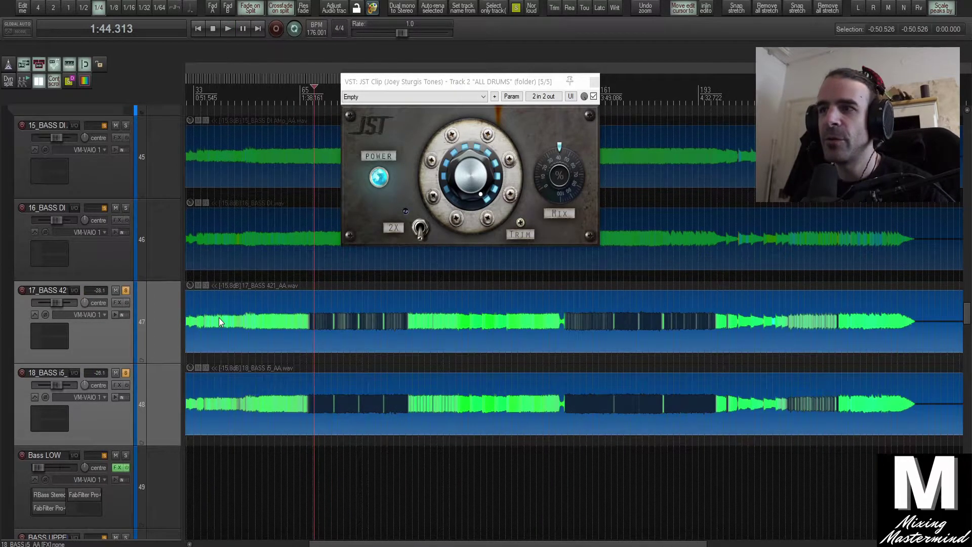
pyautogui.click(126, 290)
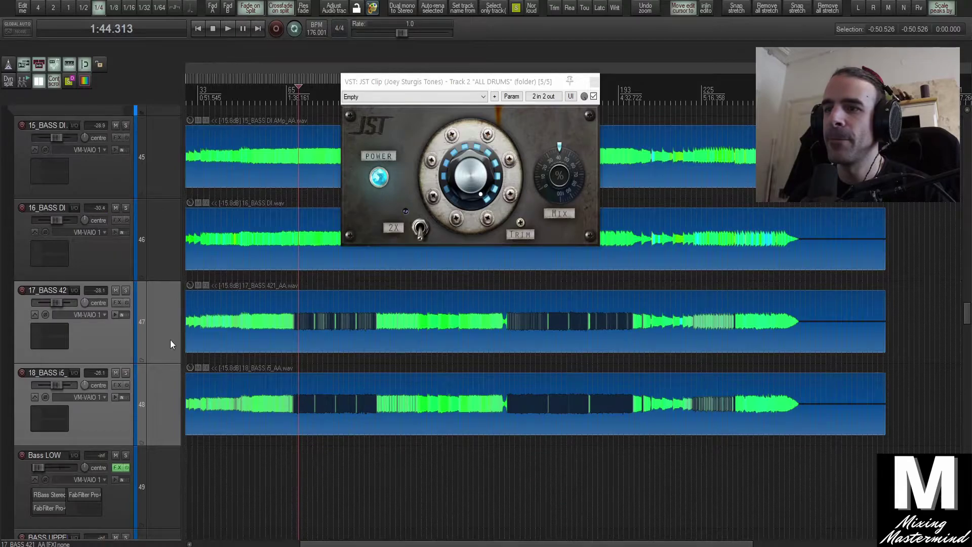
pyautogui.press('space')
pyautogui.scroll(2, 203, 349)
pyautogui.scroll(2, 269, 388)
pyautogui.scroll(-2, 269, 384)
pyautogui.click(154, 250)
pyautogui.click(150, 183)
pyautogui.click(156, 247)
pyautogui.scroll(1, 157, 248)
pyautogui.click(141, 160)
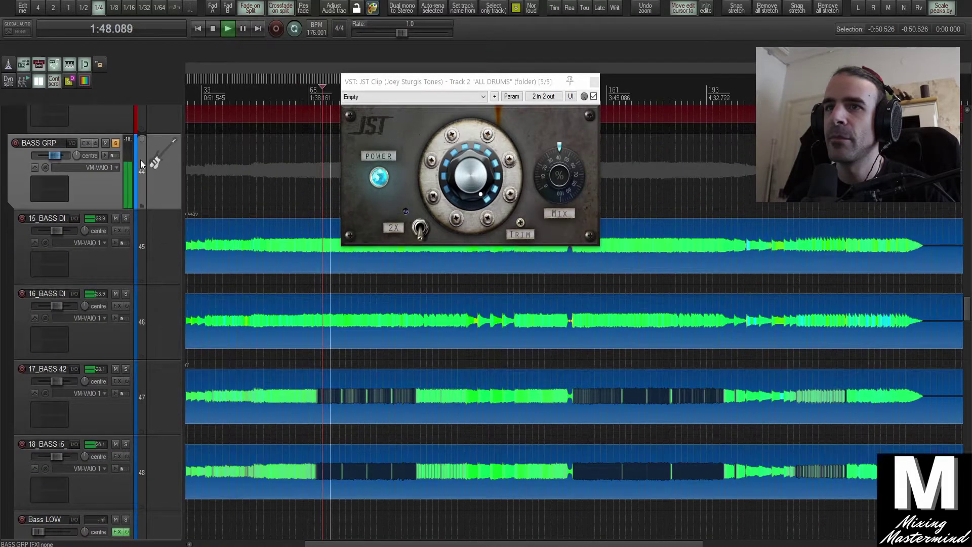
# Close the drum bus JST Clip plugin window and stop the bass group playback.
pyautogui.click(593, 84)
pyautogui.scroll(-3, 326, 311)
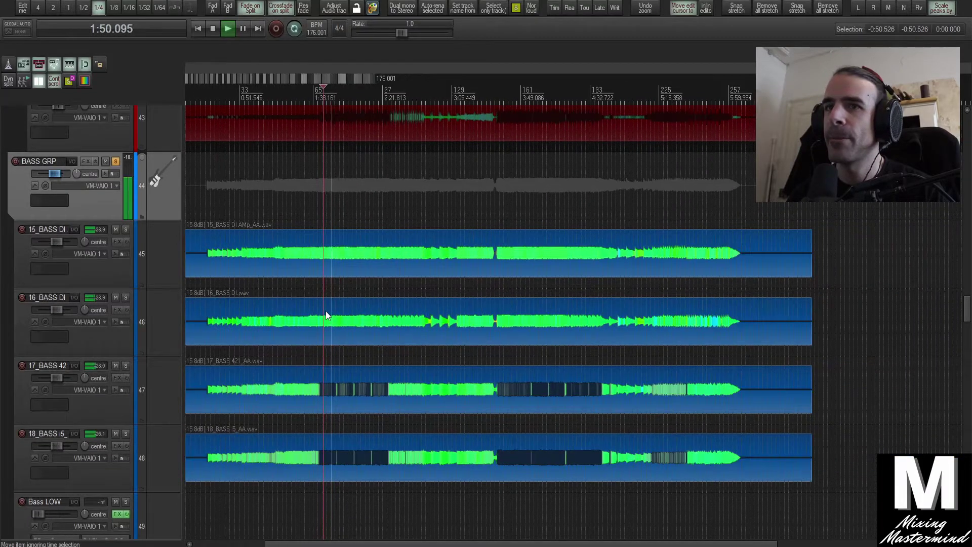
pyautogui.press('space')
# Examine the RBass, Pro-Q 3 and Pro-C 2 plugins in the Bass LOW track's effects chain, then close it.
pyautogui.scroll(-1, 160, 311)
pyautogui.scroll(-2, 162, 312)
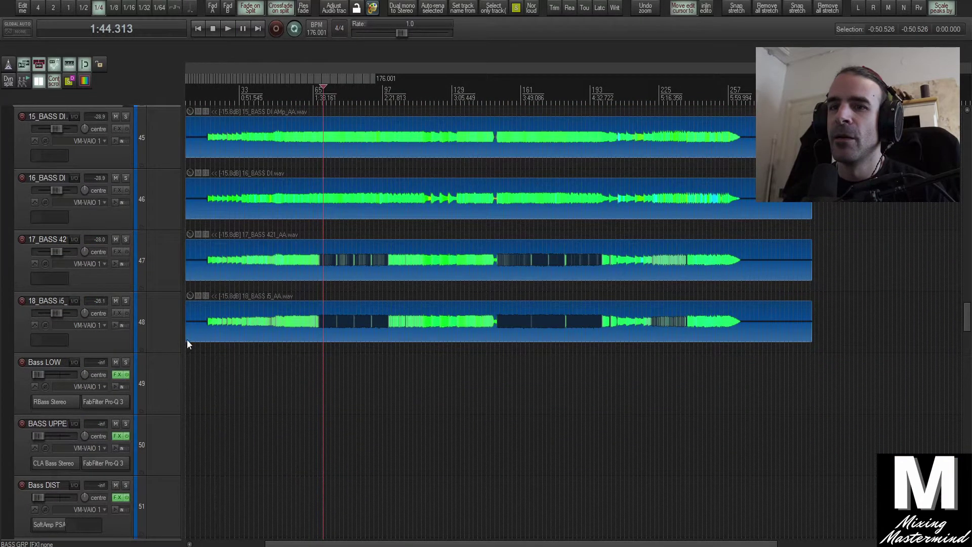
pyautogui.scroll(-3, 189, 339)
pyautogui.click(117, 371)
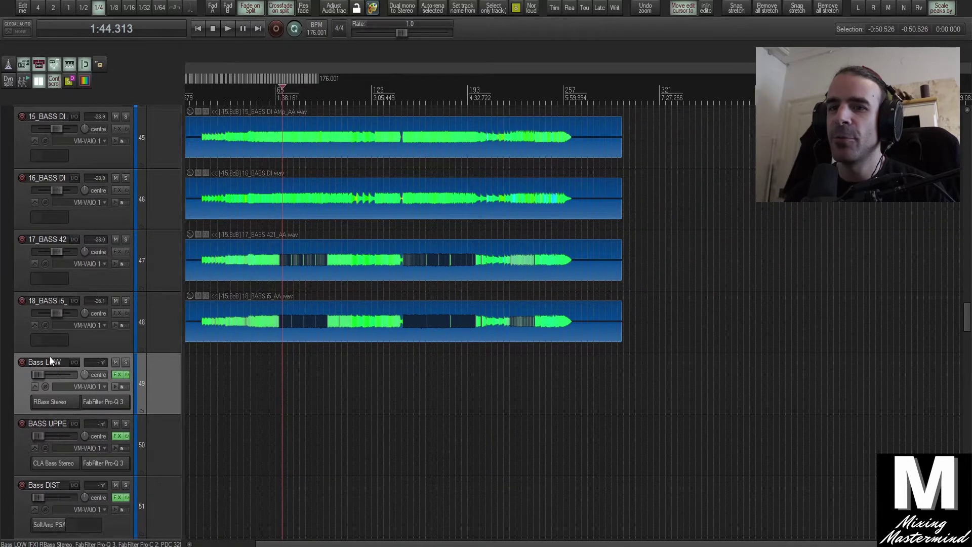
pyautogui.click(116, 374)
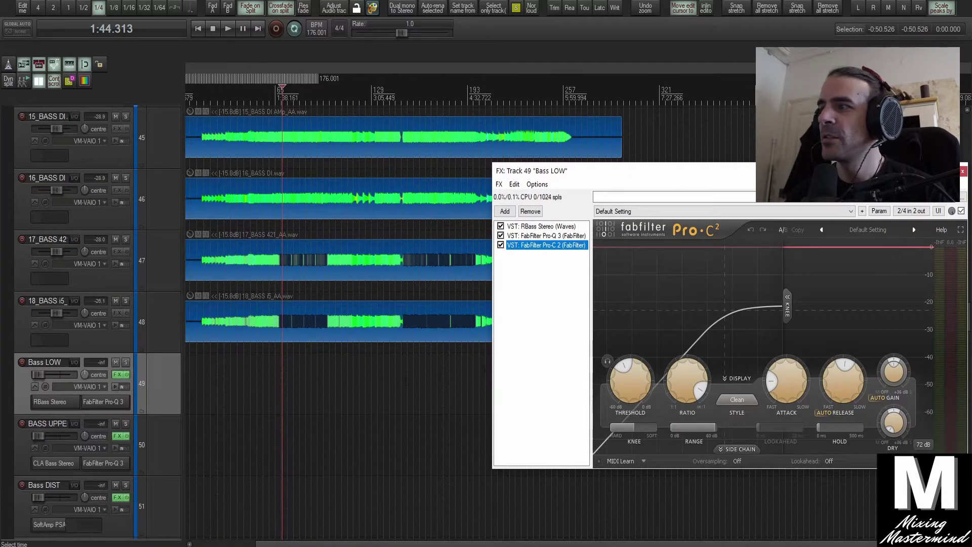
pyautogui.click(532, 226)
pyautogui.click(539, 236)
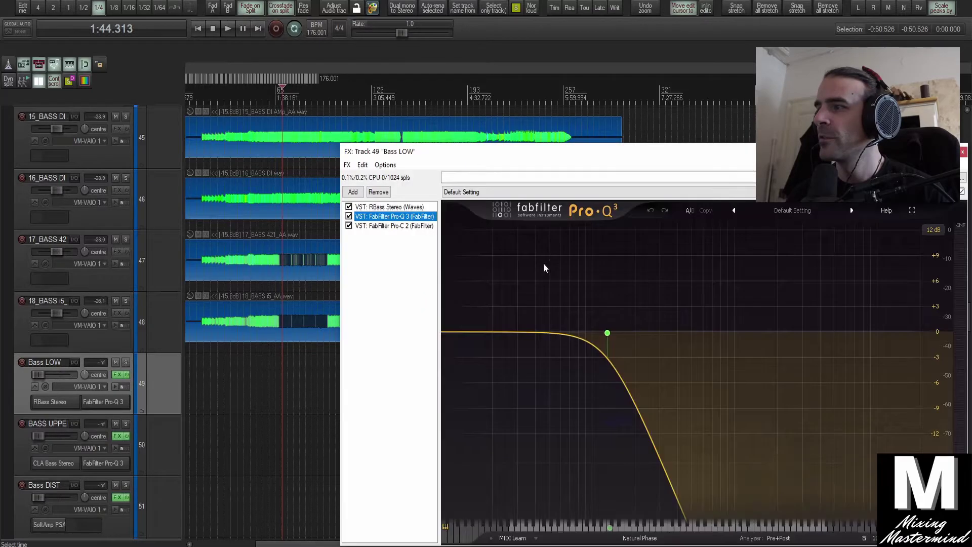
pyautogui.moveTo(675, 150); pyautogui.dragTo(513, 94)
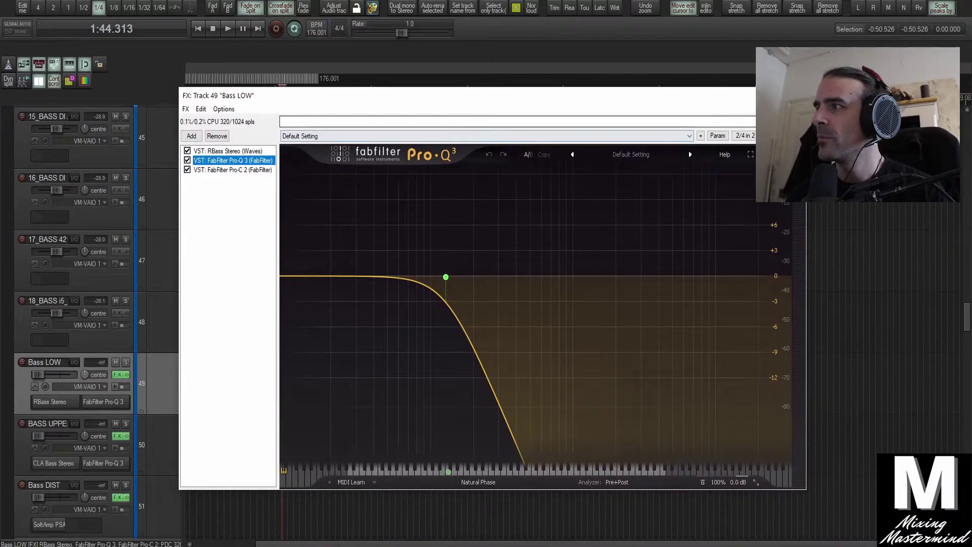
pyautogui.click(794, 95)
# Copy the 16_BASS DI audio item onto the Bass LOW track at the same time position.
pyautogui.scroll(-1, 455, 227)
pyautogui.hscroll(-1, 314, 280)
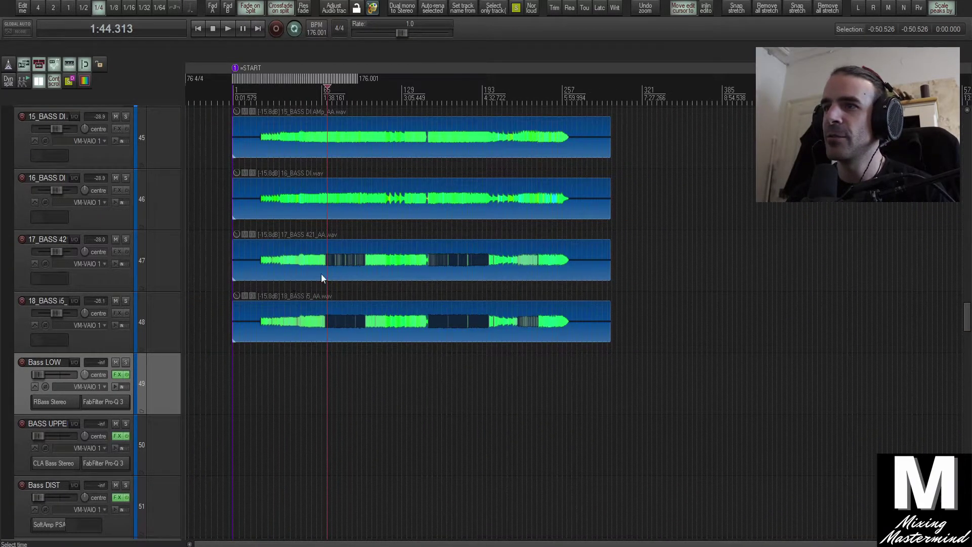
pyautogui.click(314, 200)
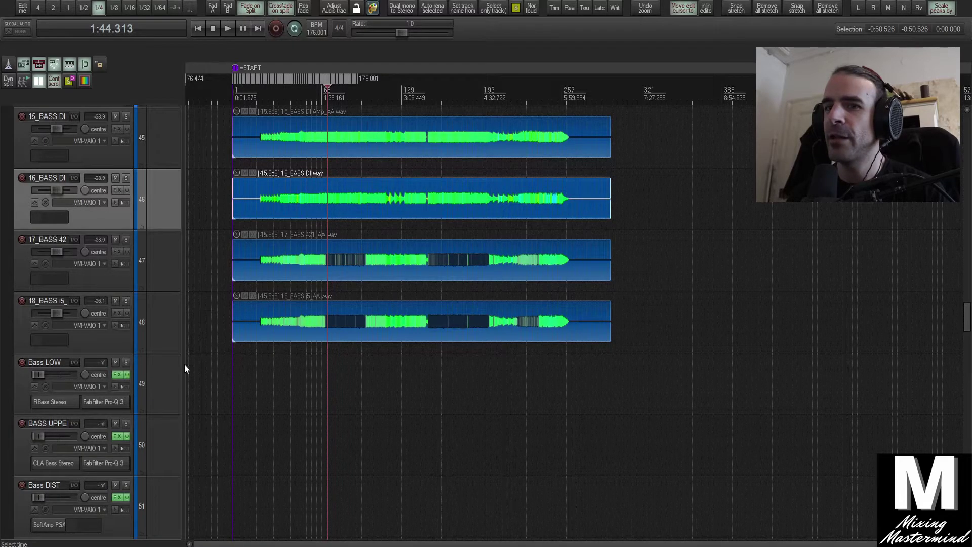
pyautogui.moveTo(318, 208); pyautogui.dragTo(293, 400)
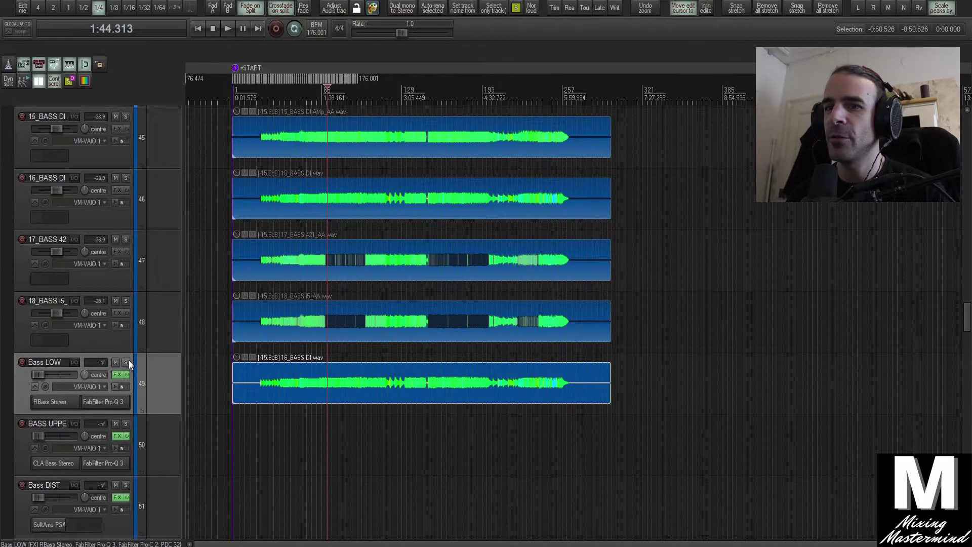
# Audition Bass LOW soloed with its volume raised, then pull its volume fully down and unsolo it.
pyautogui.click(126, 362)
pyautogui.press('space')
pyautogui.moveTo(37, 375); pyautogui.dragTo(56, 374)
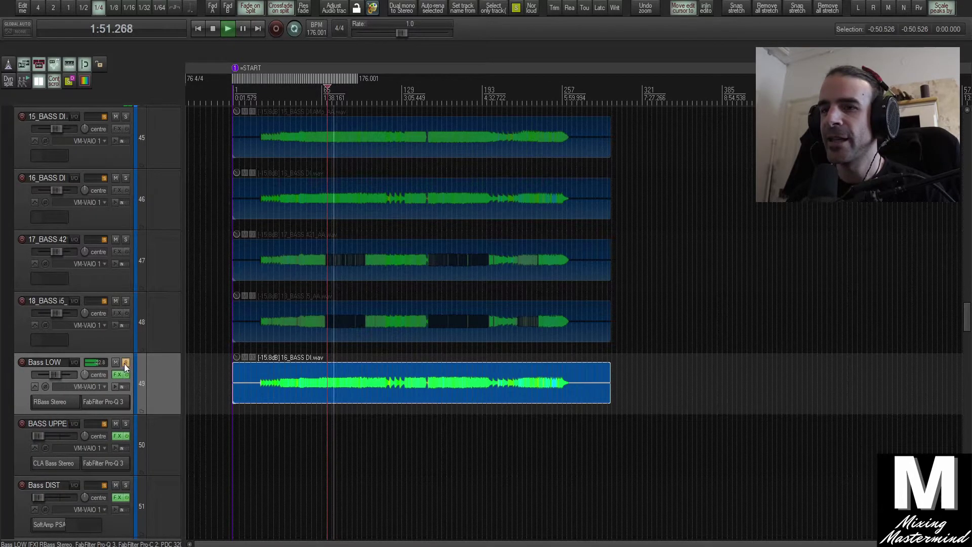
pyautogui.moveTo(54, 374); pyautogui.dragTo(31, 372)
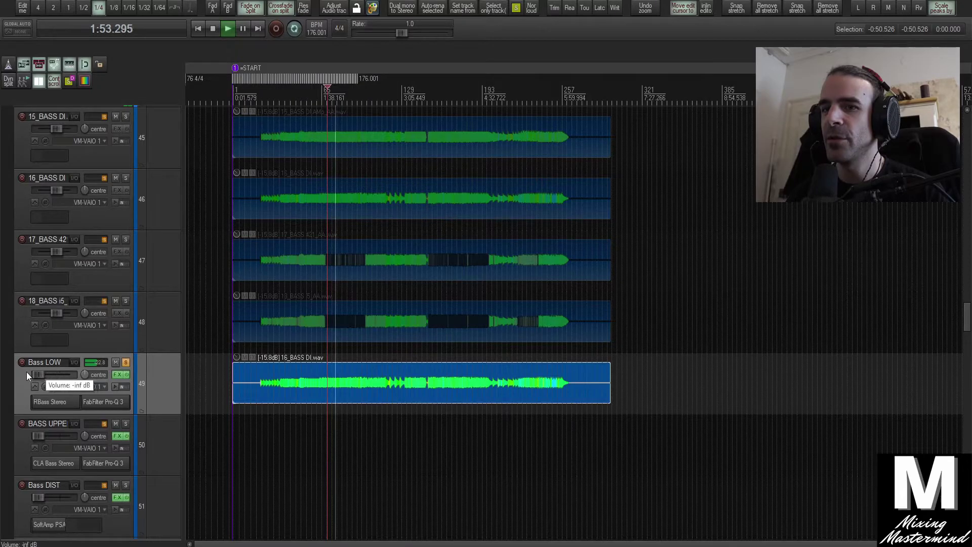
pyautogui.click(126, 362)
pyautogui.scroll(2, 161, 355)
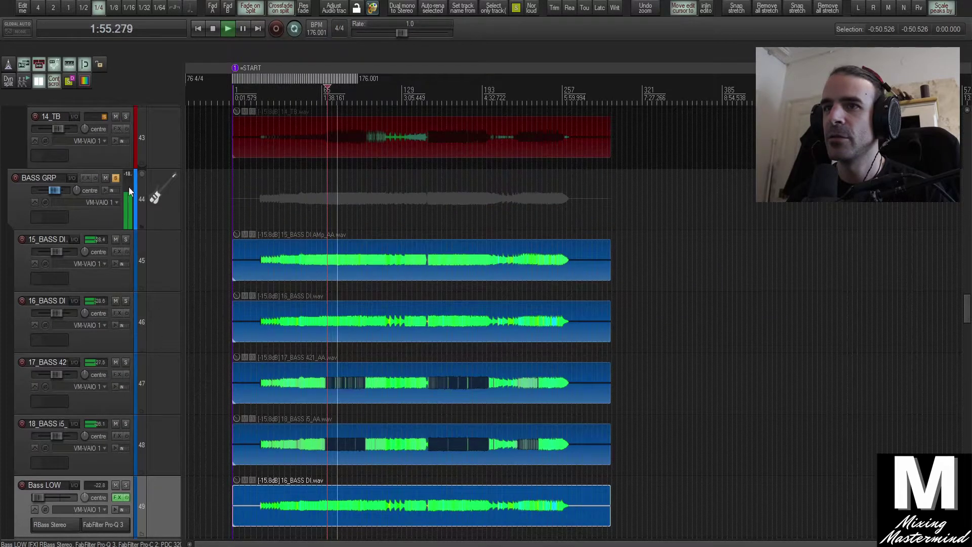
# Open the mixer and blend Bass LOW into the playing bass group at -6.77 dB.
pyautogui.scroll(-2, 166, 349)
pyautogui.hotkey('ctrl', 'm')
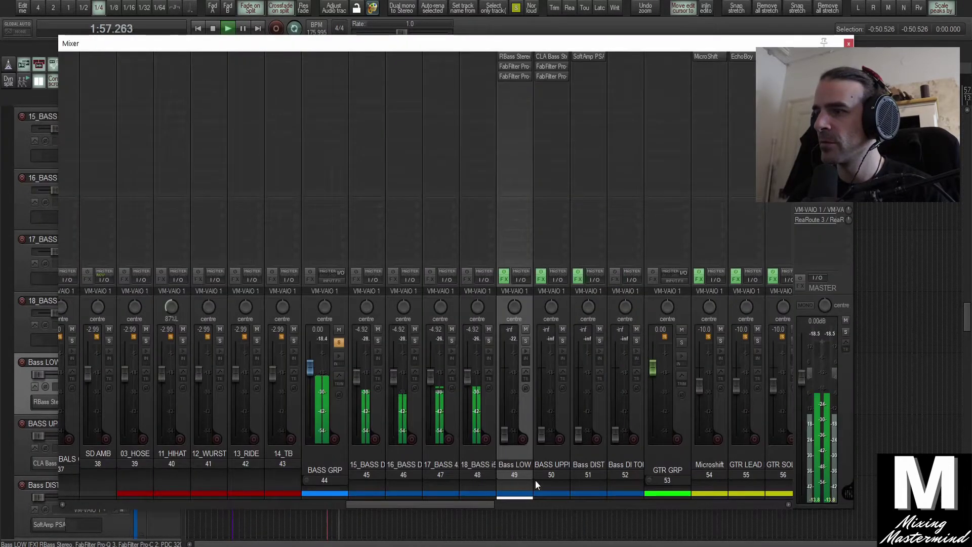
pyautogui.moveTo(513, 437); pyautogui.dragTo(506, 419)
pyautogui.moveTo(504, 390)
pyautogui.mouseDown()
pyautogui.moveTo(506, 375)
pyautogui.moveTo(506, 384)
pyautogui.mouseUp()
pyautogui.press('space')
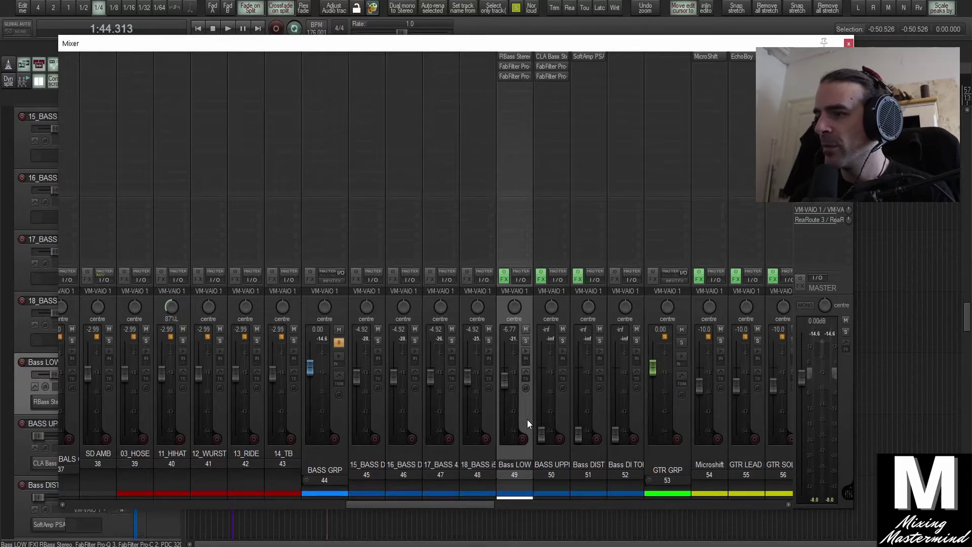
# Check the Pro-Q 3 and Pro-C 2 plugins on the BASS UPPER MID channel, then close the mixer.
pyautogui.click(566, 375)
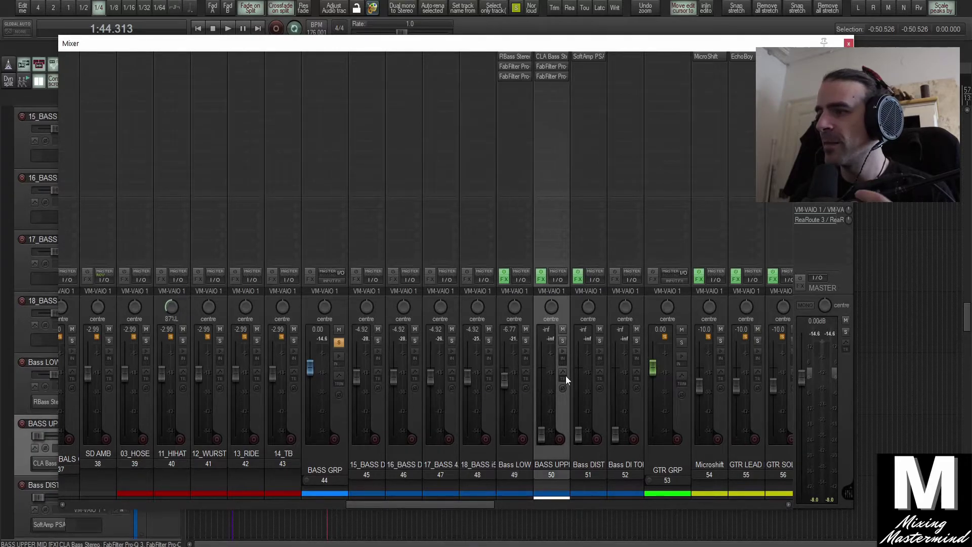
pyautogui.click(560, 66)
pyautogui.click(565, 75)
pyautogui.click(561, 77)
pyautogui.click(560, 77)
pyautogui.hotkey('ctrl', 'm')
# Copy the 16_BASS DI item from Bass LOW onto the BASS UPPER MID track and solo that track.
pyautogui.scroll(-1, 502, 332)
pyautogui.moveTo(407, 322); pyautogui.dragTo(402, 383)
pyautogui.click(167, 387)
pyautogui.click(125, 362)
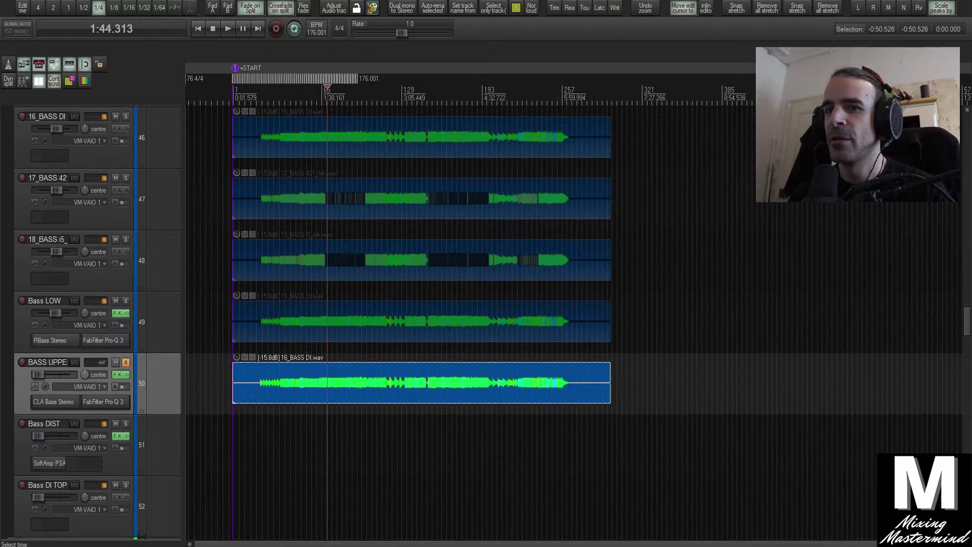
# Play BASS UPPER MID with its fader raised to -12.7 dB and check its Pro-C 2 compressor.
pyautogui.press('space')
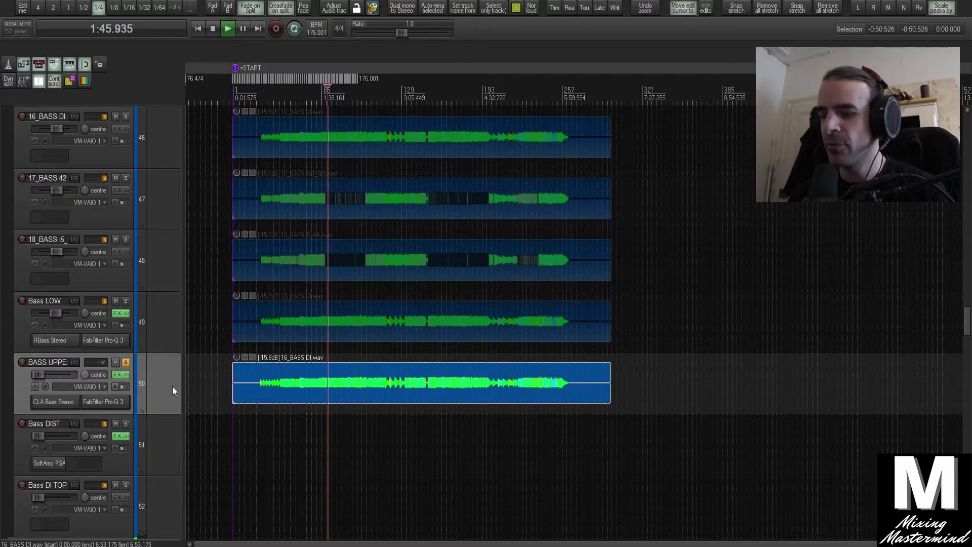
pyautogui.hotkey('ctrl', 'm')
pyautogui.moveTo(541, 430); pyautogui.dragTo(543, 395)
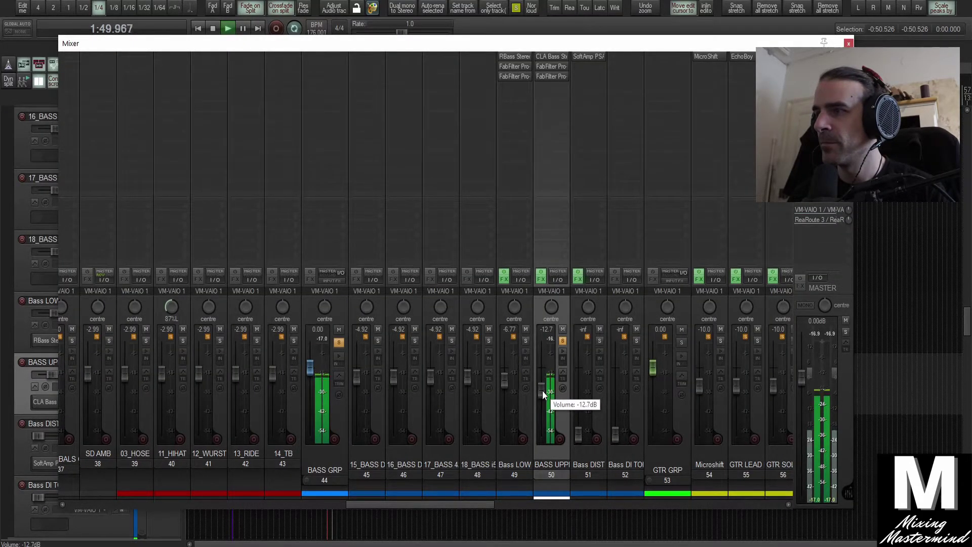
pyautogui.click(550, 76)
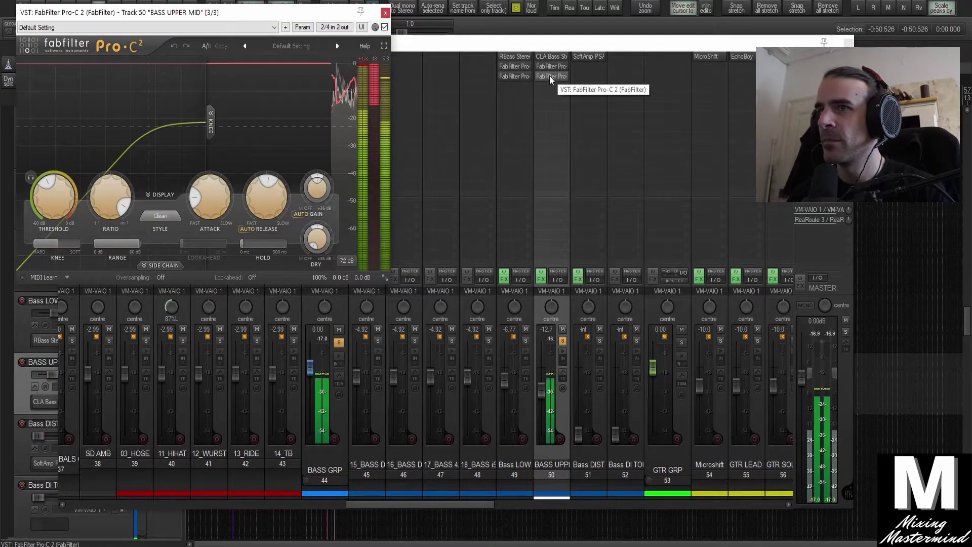
pyautogui.click(549, 75)
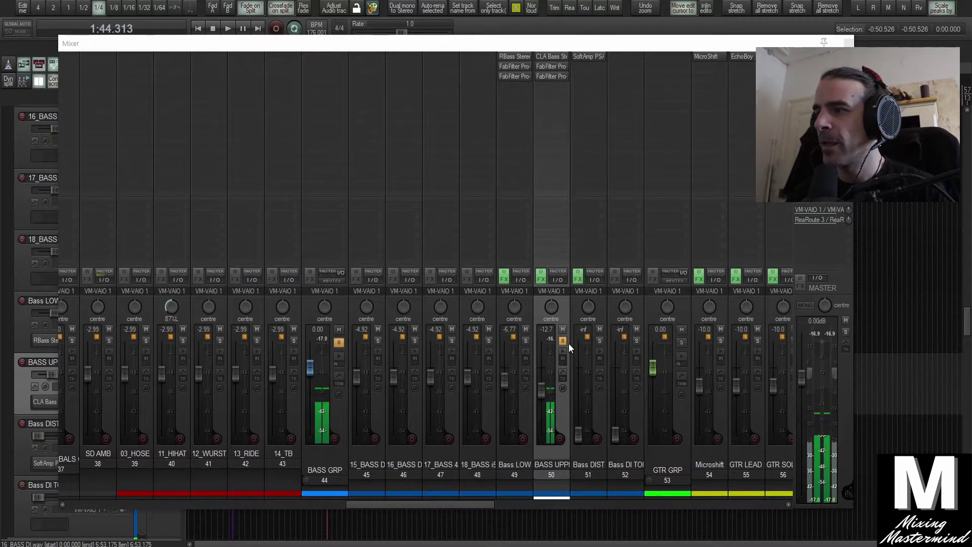
# Unsolo BASS UPPER MID, try blending it into the bass group at about -25 dB, then pull its fader fully down.
pyautogui.moveTo(541, 391); pyautogui.dragTo(544, 446)
pyautogui.press('space')
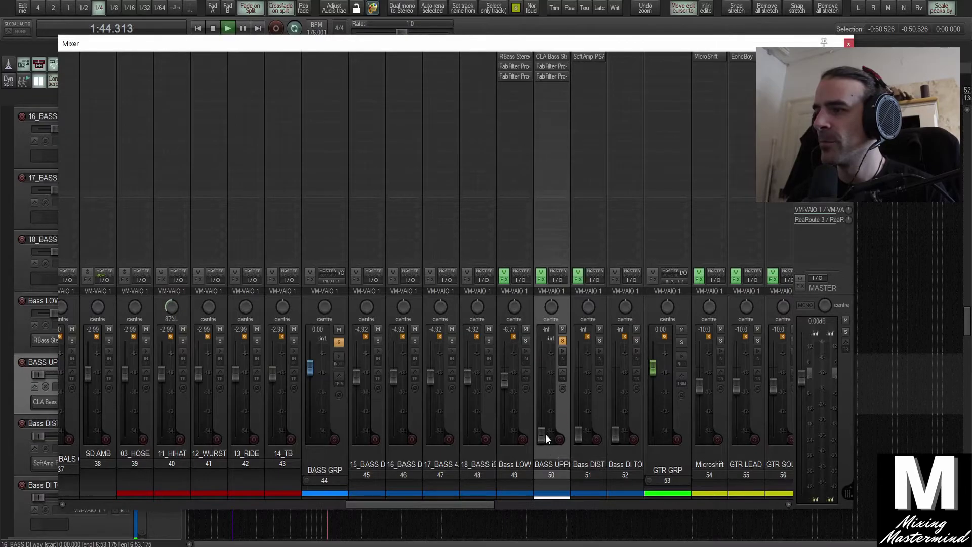
pyautogui.click(563, 341)
pyautogui.moveTo(539, 433); pyautogui.dragTo(546, 406)
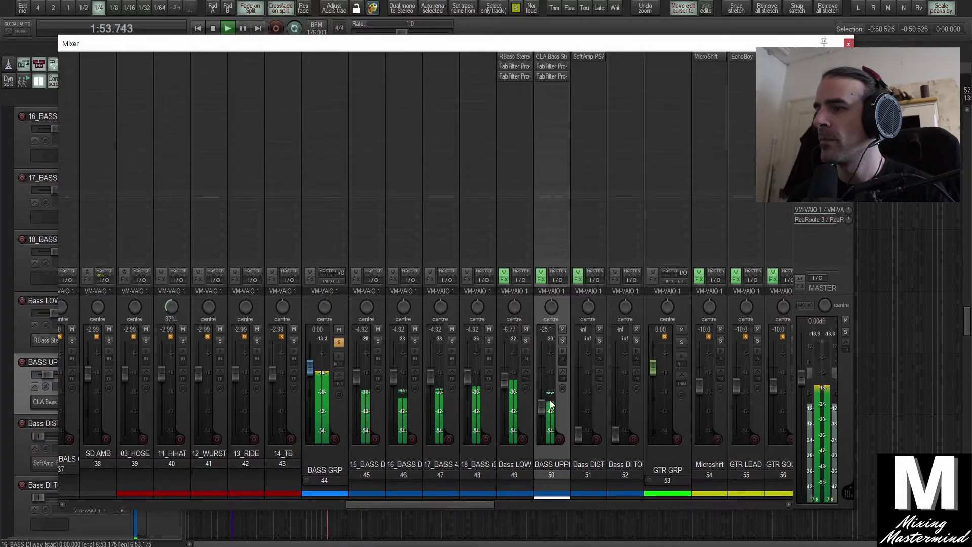
pyautogui.press('space')
pyautogui.moveTo(539, 410); pyautogui.dragTo(541, 436)
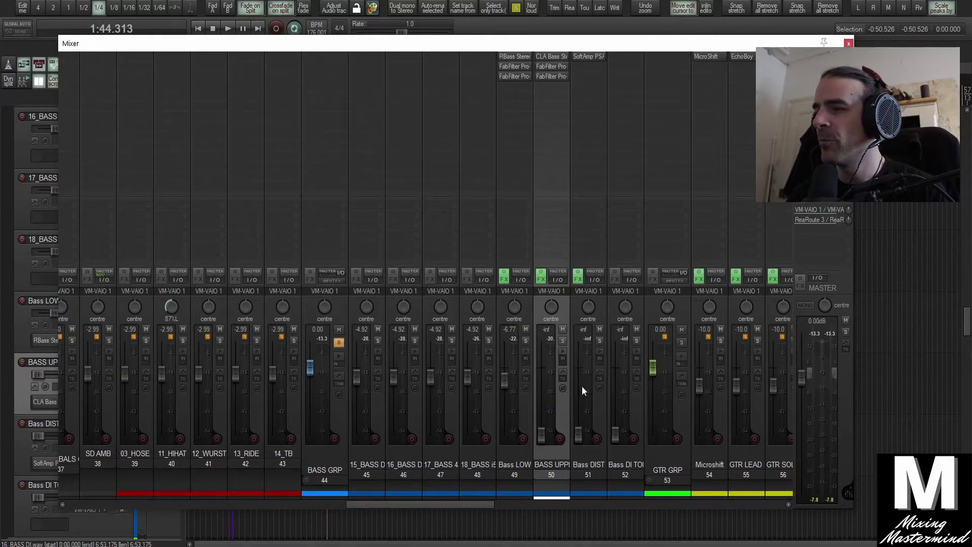
# Open the Bass DIST track's SoftAmp PSA plugin, close the mixer and move the DI item from BASS UPPER MID onto Bass DIST.
pyautogui.click(606, 372)
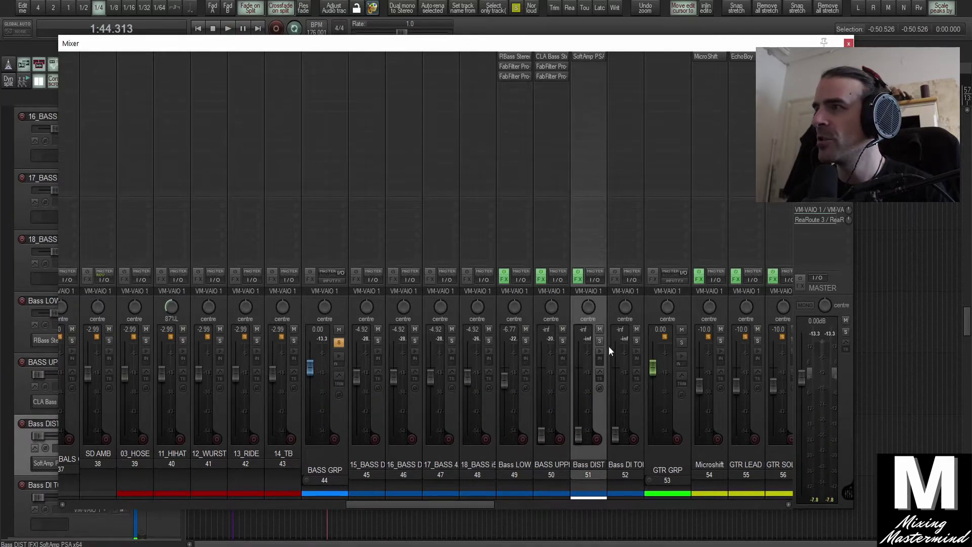
pyautogui.click(582, 60)
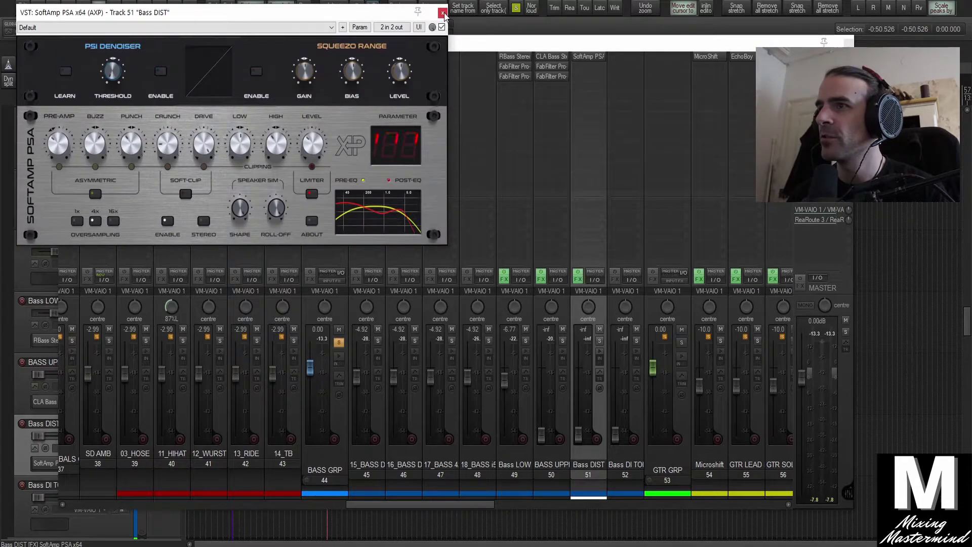
pyautogui.click(848, 43)
pyautogui.moveTo(333, 385); pyautogui.dragTo(349, 441)
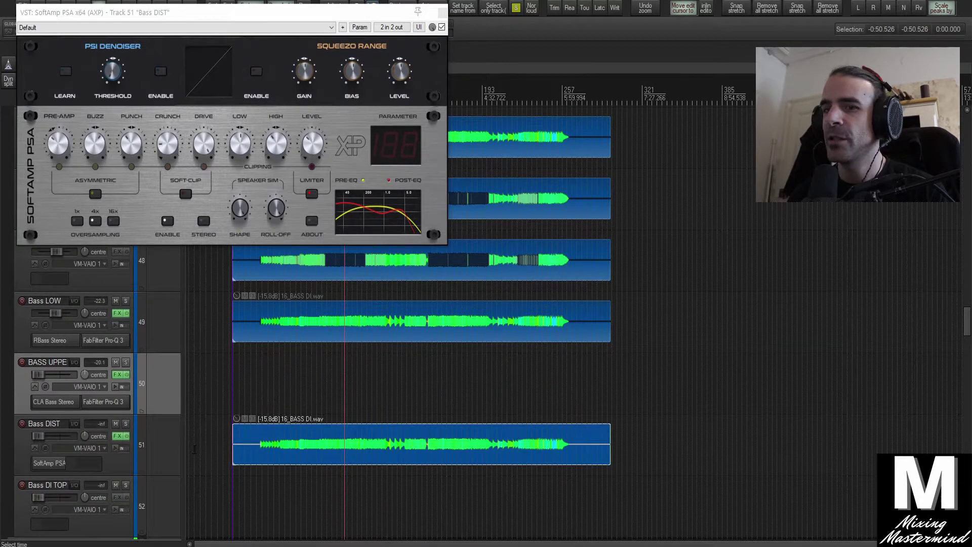
# Solo the Bass DIST track and raise its volume to -11.9 dB during playback.
pyautogui.click(194, 448)
pyautogui.click(126, 424)
pyautogui.moveTo(47, 435); pyautogui.dragTo(58, 437)
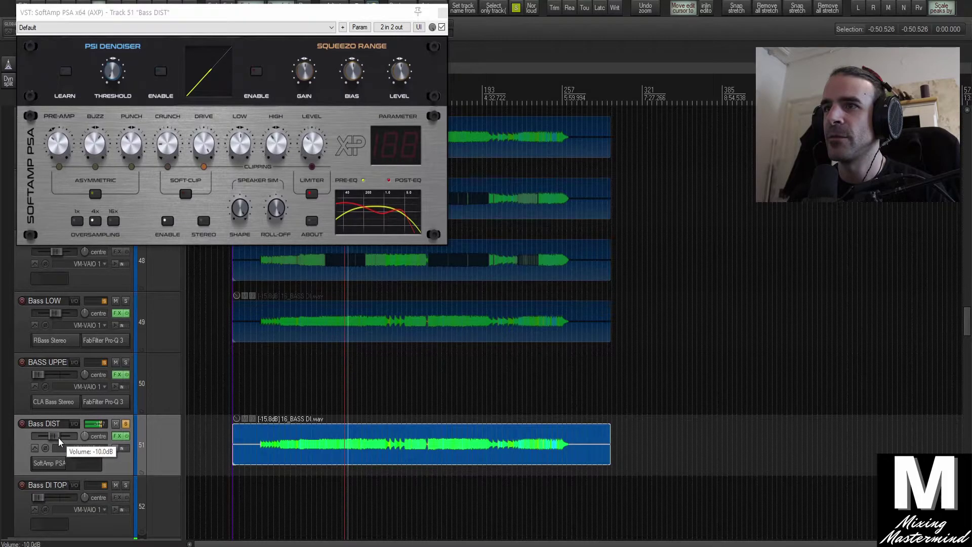
# Set the High control of the SoftAmp PSA plugin to 64 and close the plugin window.
pyautogui.click(230, 160)
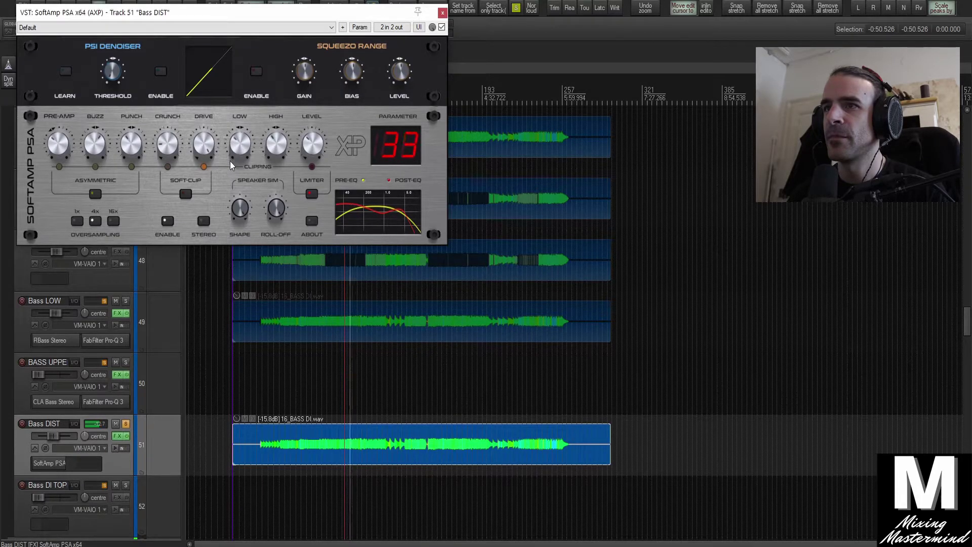
pyautogui.moveTo(284, 139); pyautogui.dragTo(286, 110)
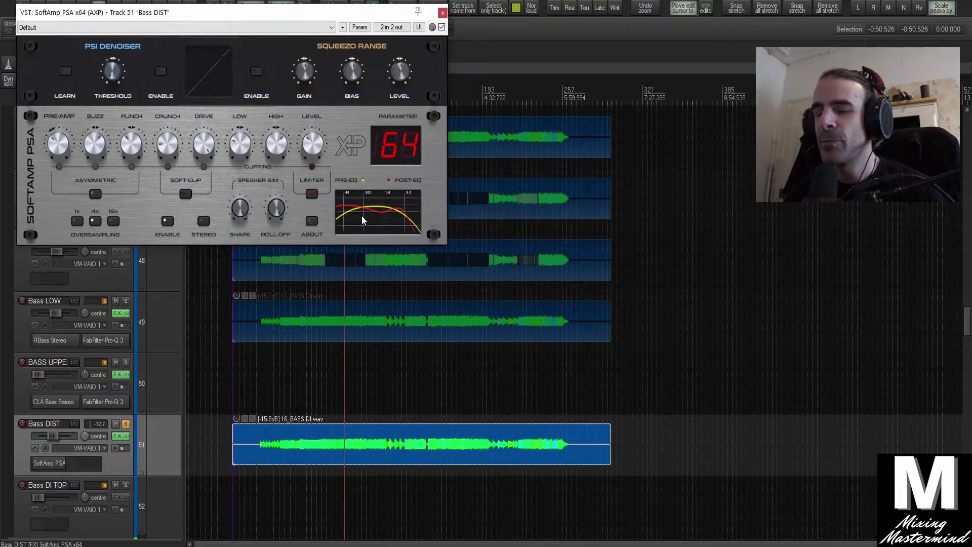
pyautogui.click(443, 13)
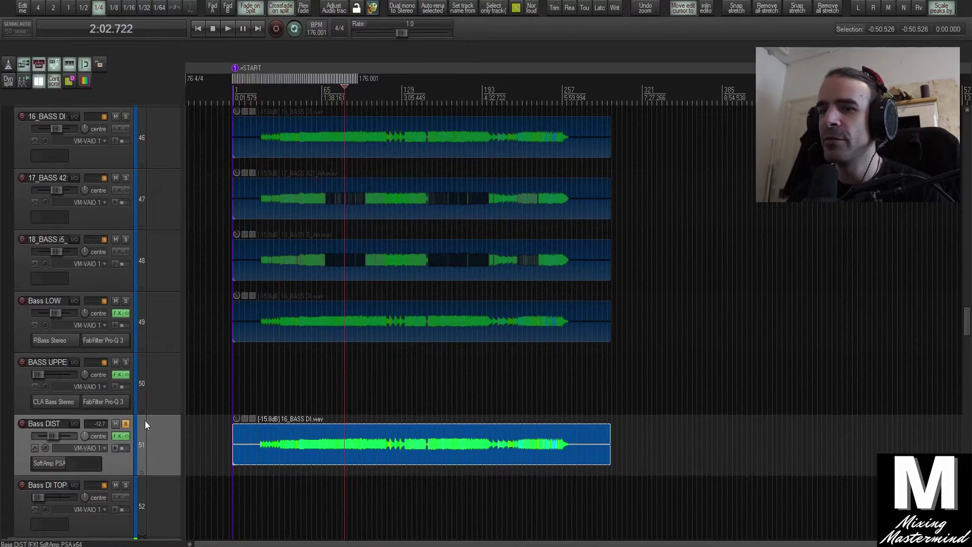
# Show the mixer, unsolo Bass DIST and lower its volume to about -16 dB while the bass group plays.
pyautogui.scroll(1, 149, 411)
pyautogui.scroll(-1, 155, 411)
pyautogui.scroll(3, 177, 453)
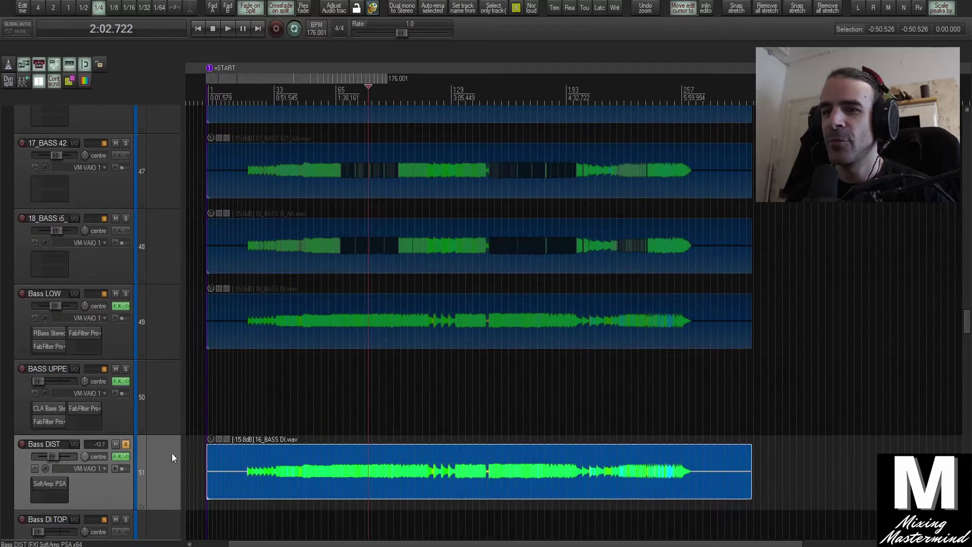
pyautogui.click(167, 397)
pyautogui.click(162, 461)
pyautogui.hotkey('ctrl', 'm')
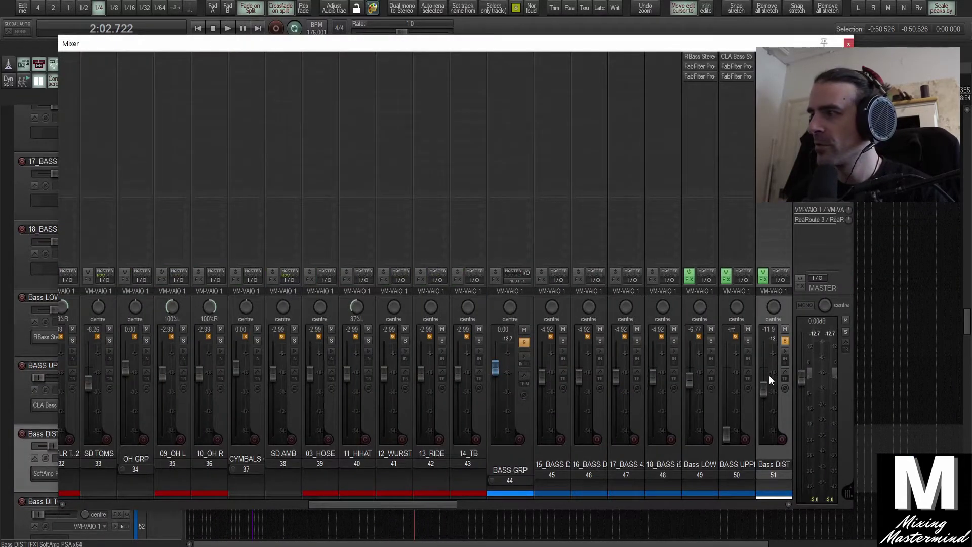
pyautogui.moveTo(763, 388)
pyautogui.mouseDown()
pyautogui.moveTo(763, 434)
pyautogui.moveTo(765, 394)
pyautogui.mouseUp()
pyautogui.press('space')
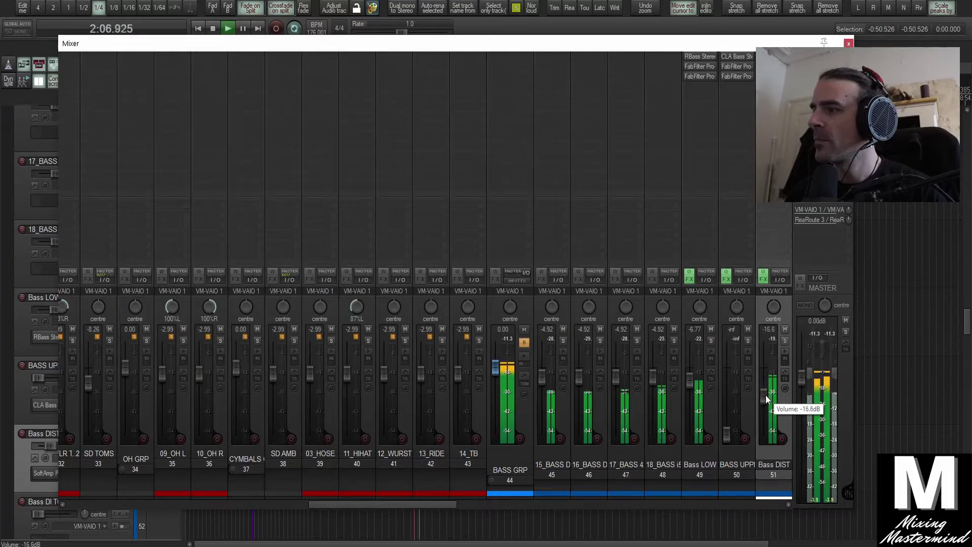
# Check the SoftAmp PSA settings on Bass DIST, then lower the track to -17.4 dB and stop playback.
pyautogui.click(773, 57)
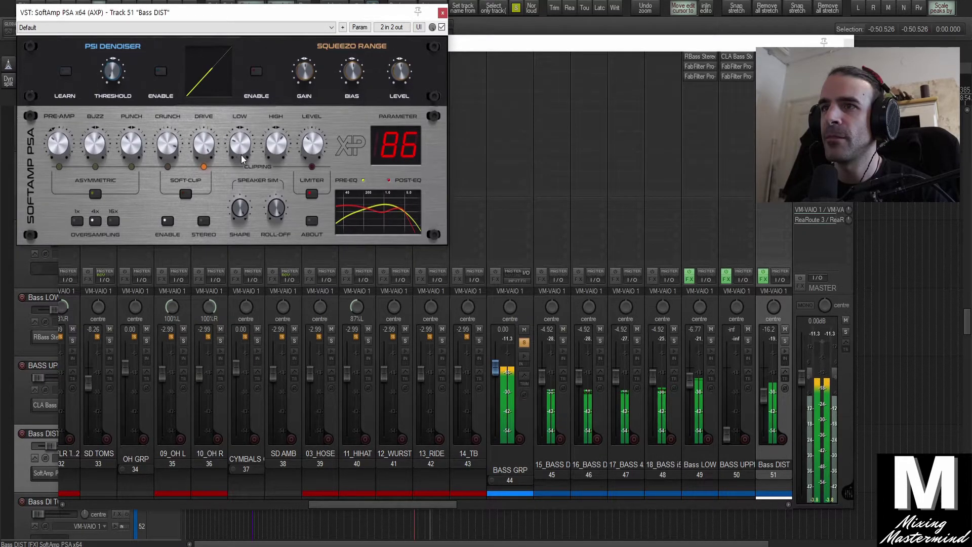
pyautogui.click(442, 13)
pyautogui.moveTo(764, 394); pyautogui.dragTo(763, 397)
pyautogui.moveTo(447, 503); pyautogui.dragTo(493, 506)
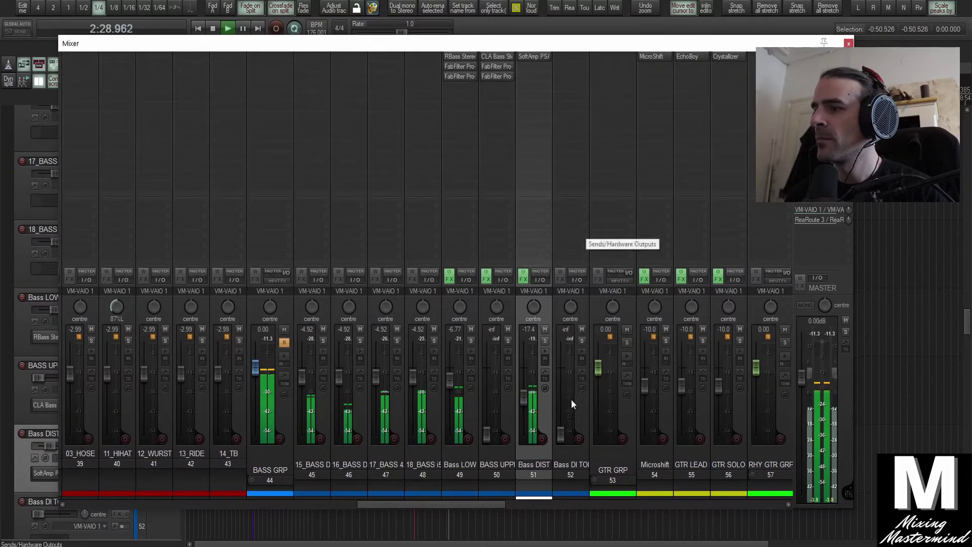
pyautogui.press('space')
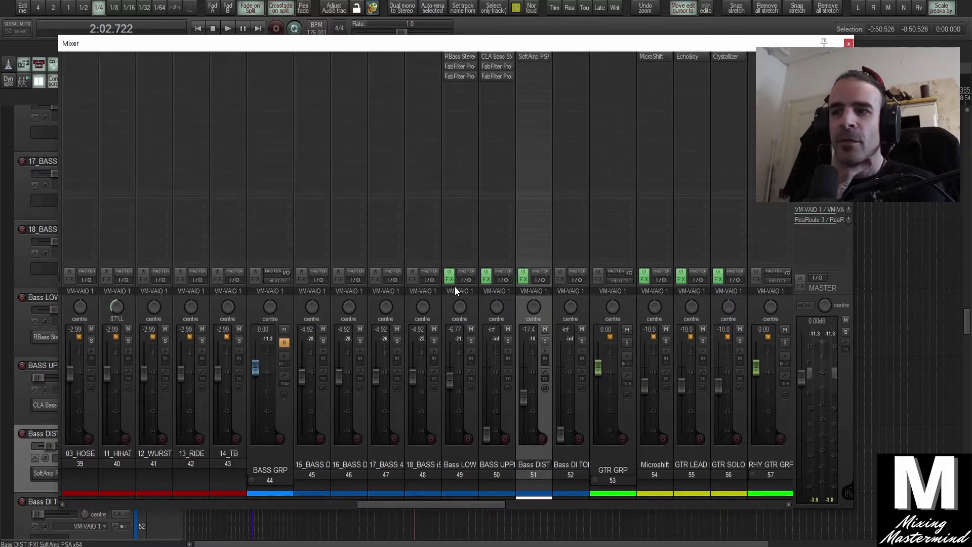
# Inspect the ValhallaSpaceModulator and FabFilter Pro-Q 3 settings on the SYMPHONIC send track.
pyautogui.moveTo(455, 510); pyautogui.dragTo(737, 517)
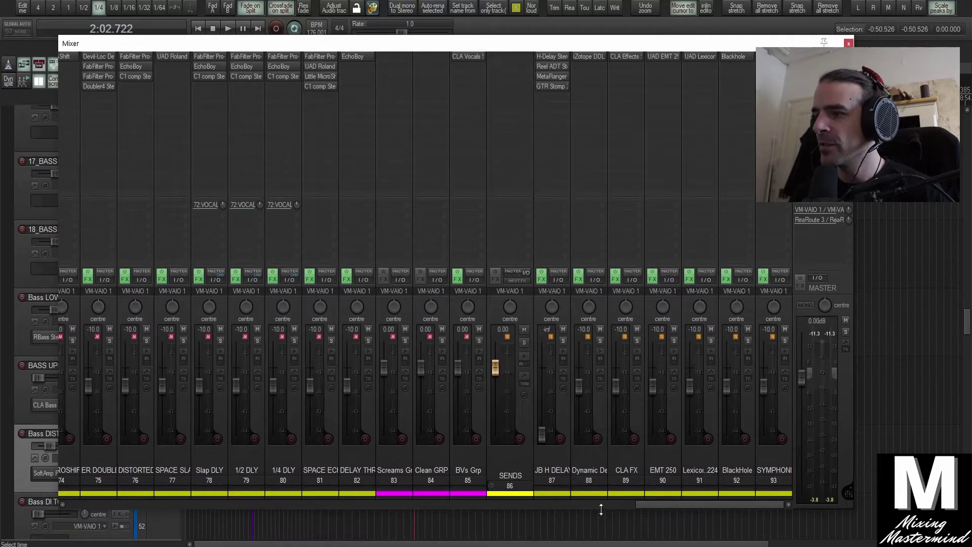
pyautogui.click(785, 423)
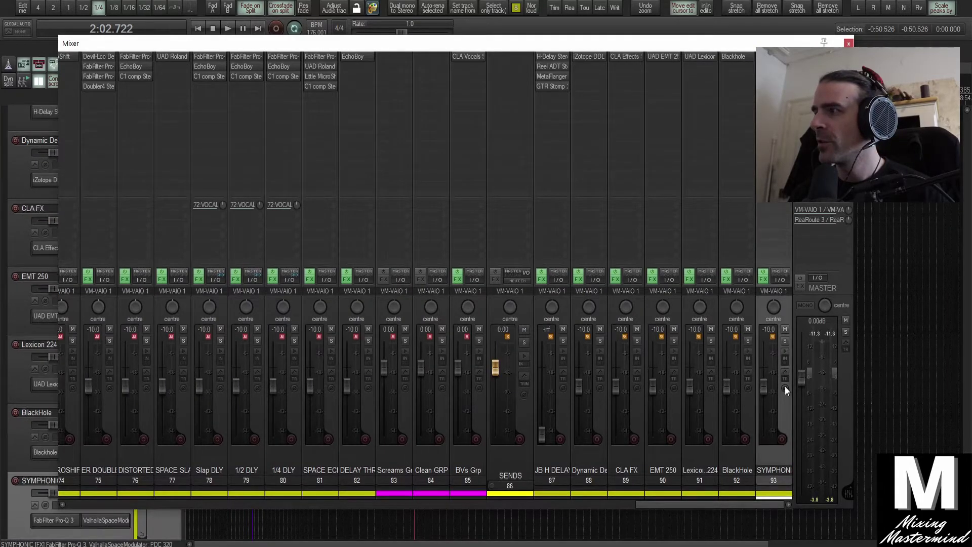
pyautogui.click(773, 66)
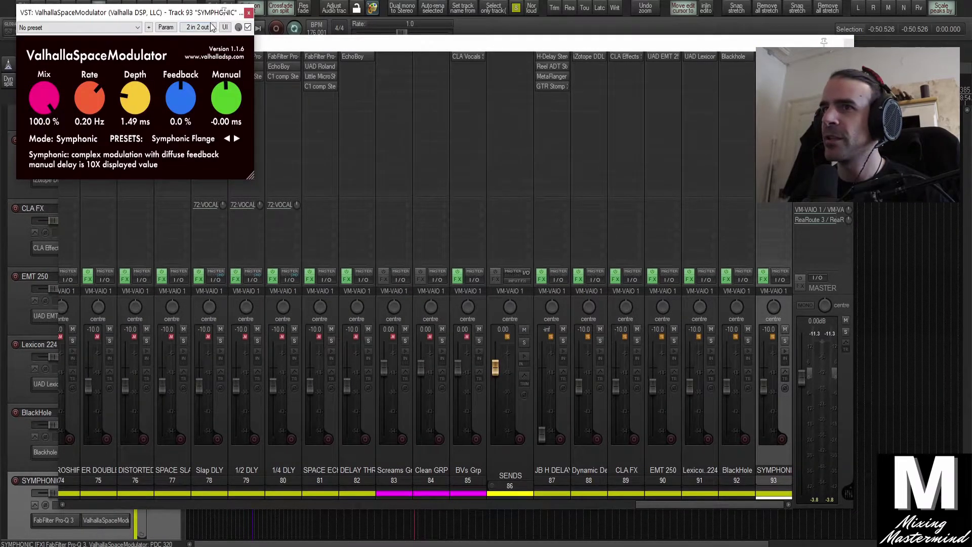
pyautogui.click(250, 12)
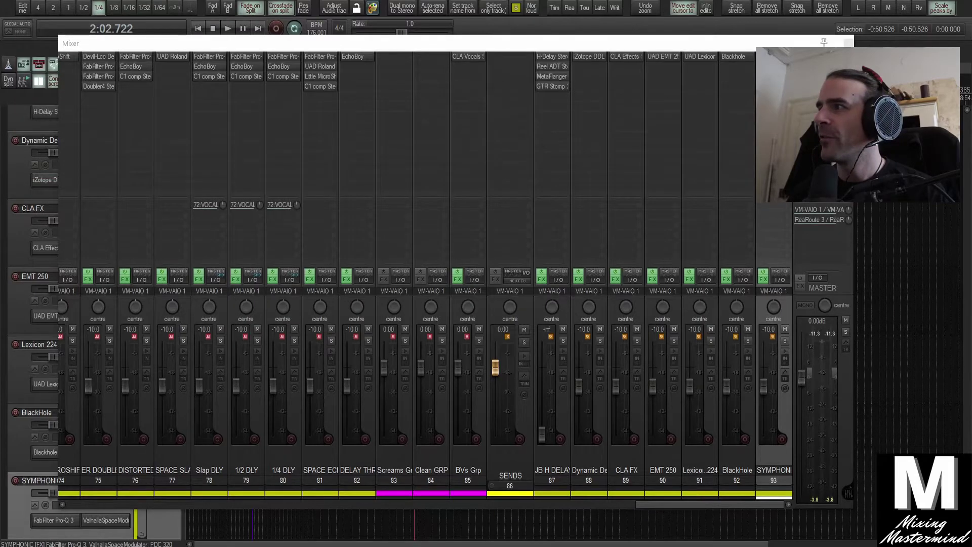
pyautogui.click(774, 56)
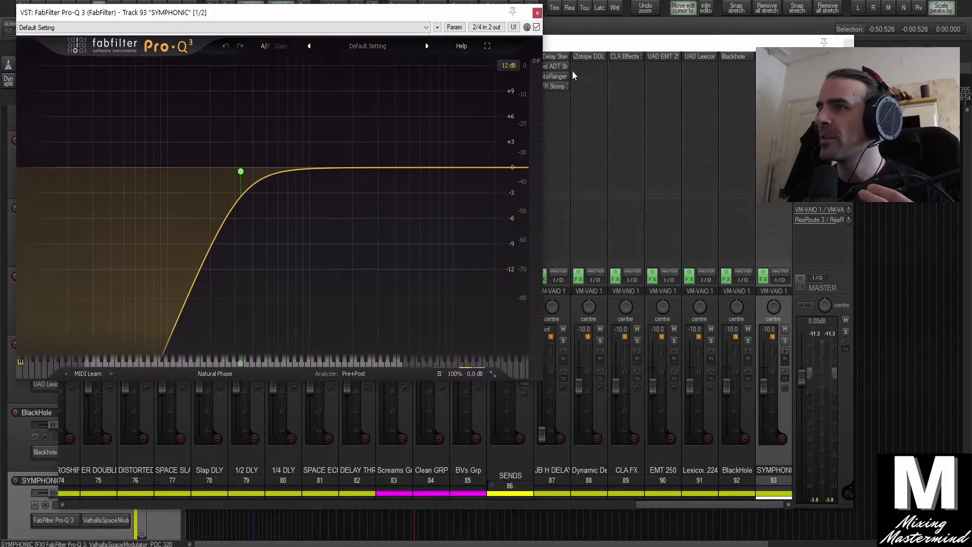
pyautogui.click(537, 12)
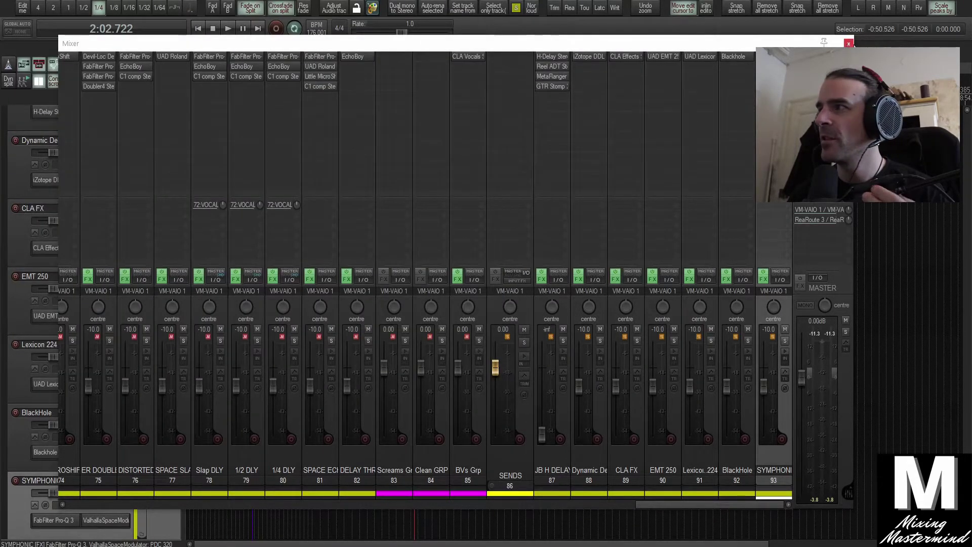
# Close the mixer and add a send from the BASS GRP folder track to track 93 SYMPHONIC.
pyautogui.click(849, 44)
pyautogui.scroll(15, 180, 442)
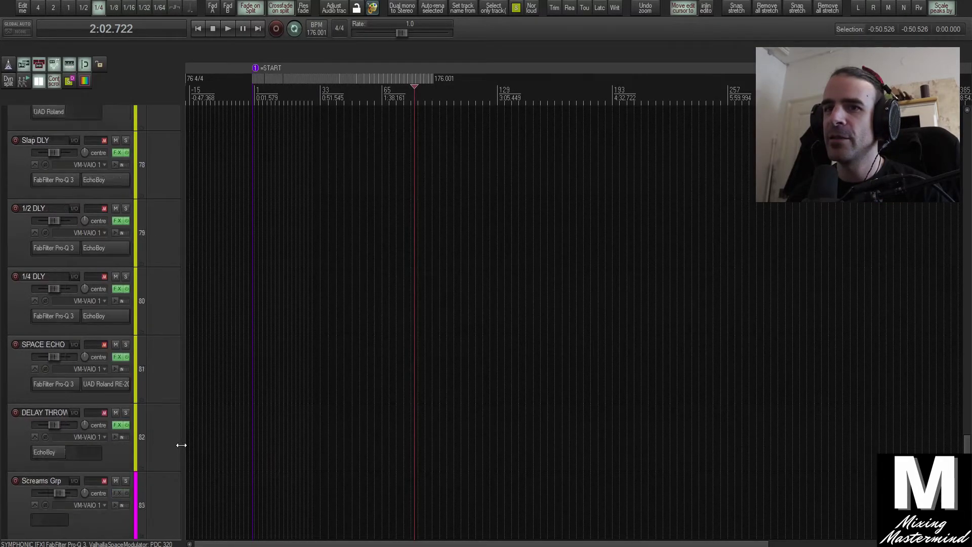
pyautogui.scroll(6, 182, 443)
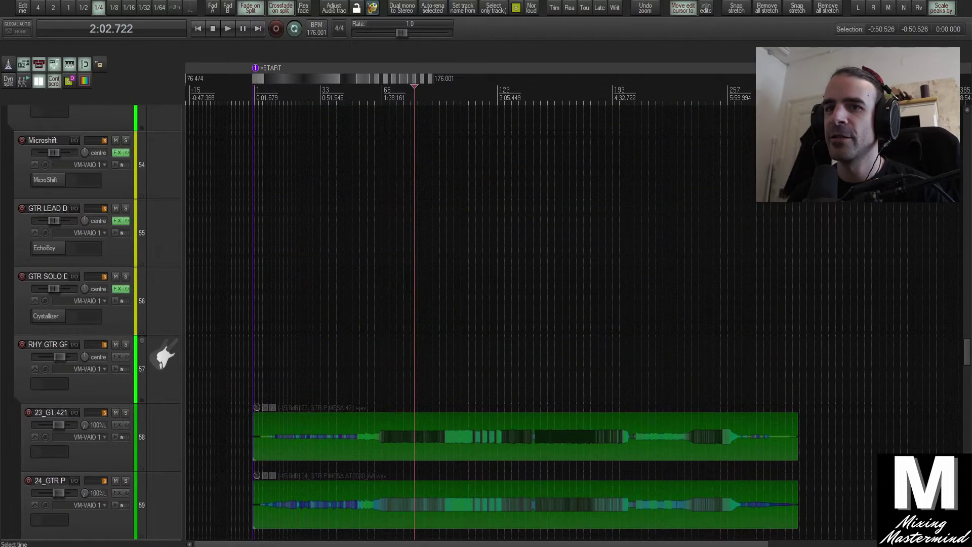
pyautogui.scroll(2, 141, 276)
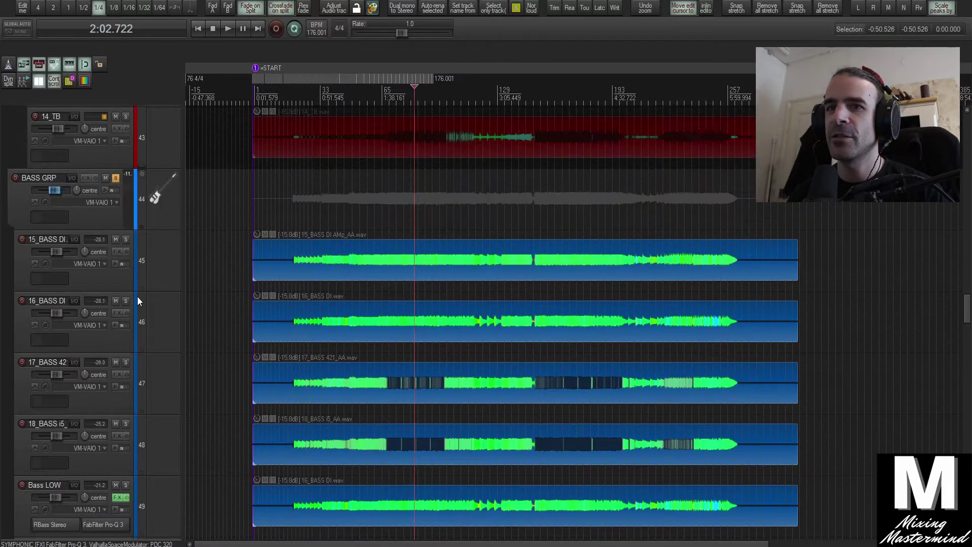
pyautogui.click(154, 202)
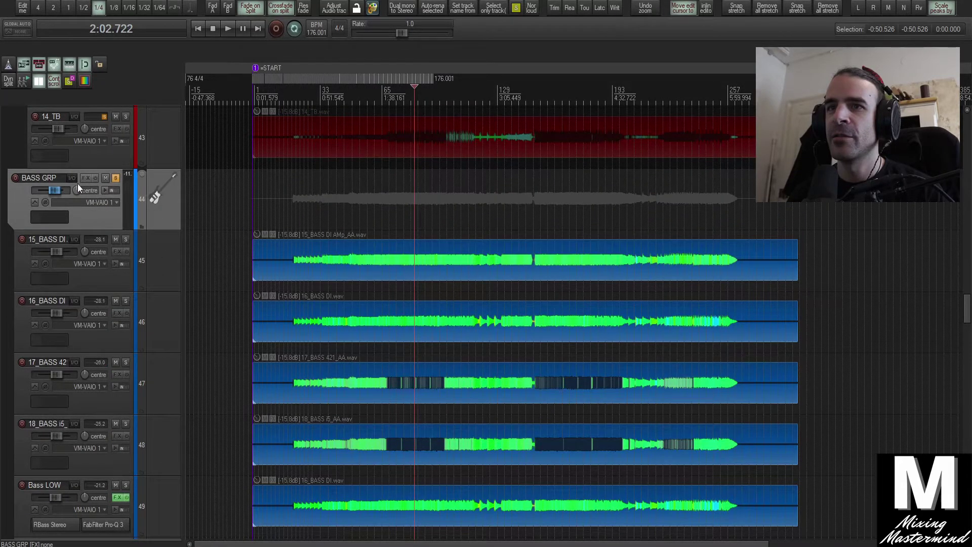
pyautogui.click(72, 178)
pyautogui.click(239, 277)
pyautogui.scroll(-20, 263, 395)
pyautogui.click(259, 487)
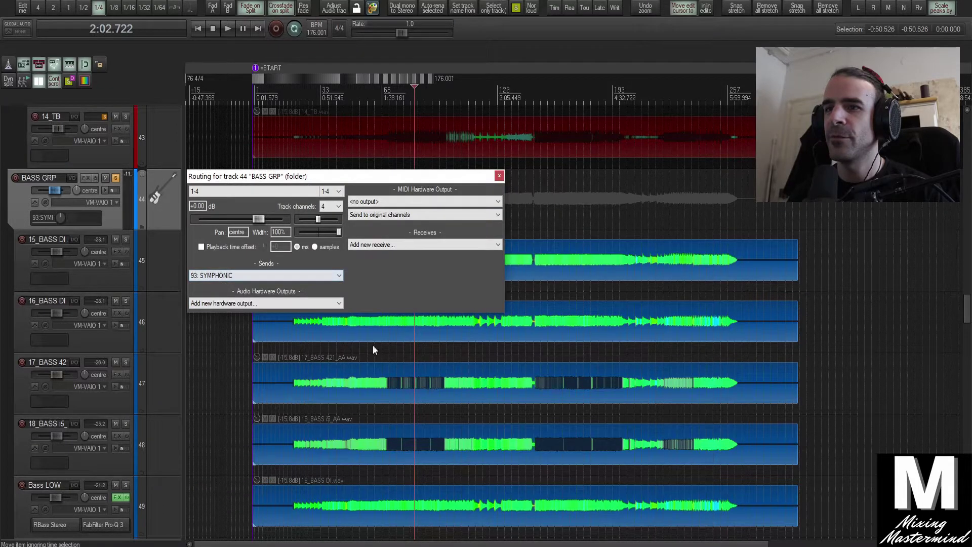
pyautogui.click(499, 176)
# Listen to the soloed bass group with its SYMPHONIC send and review the send and bass channels in the mixer.
pyautogui.press('space')
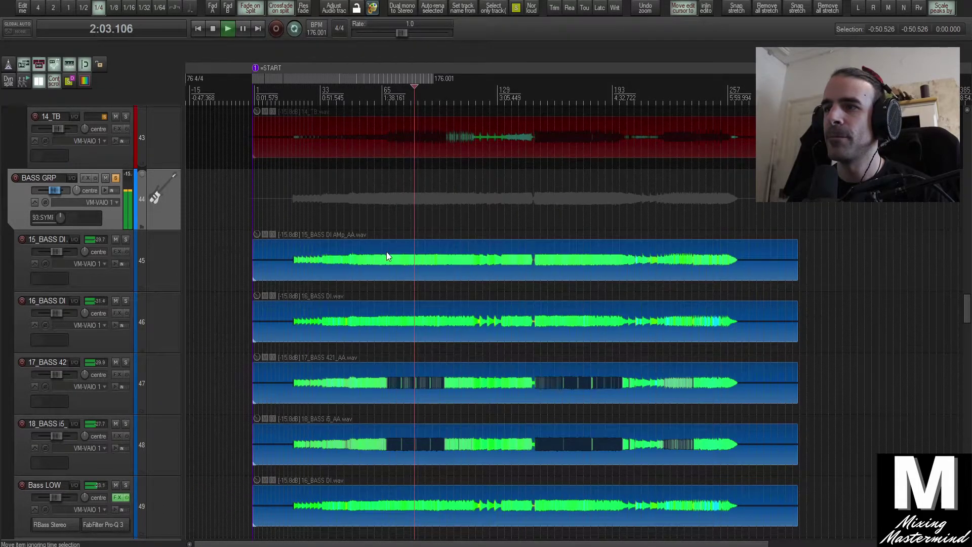
pyautogui.scroll(2, 381, 258)
pyautogui.scroll(-1, 374, 265)
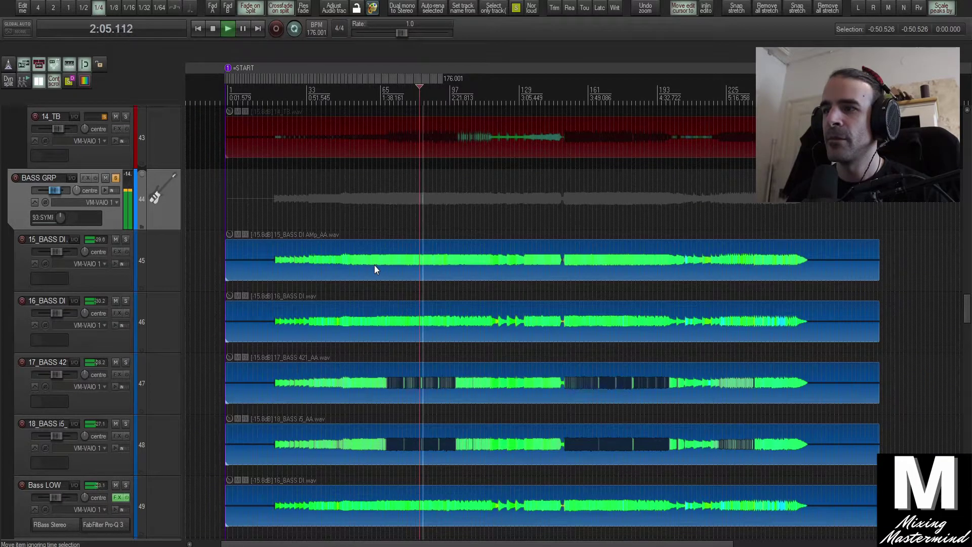
pyautogui.hotkey('ctrl', 'm')
pyautogui.press('space')
pyautogui.moveTo(378, 505); pyautogui.dragTo(761, 515)
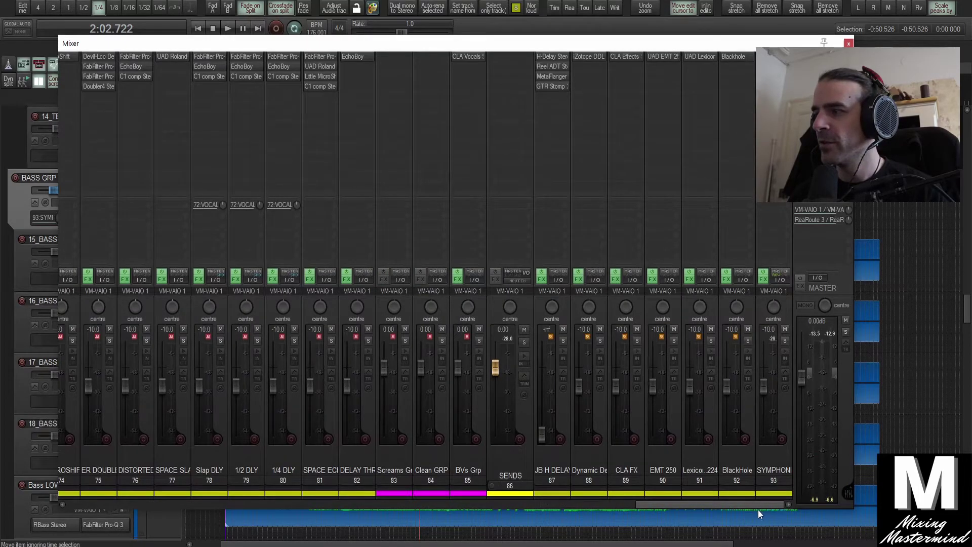
pyautogui.moveTo(674, 503); pyautogui.dragTo(370, 505)
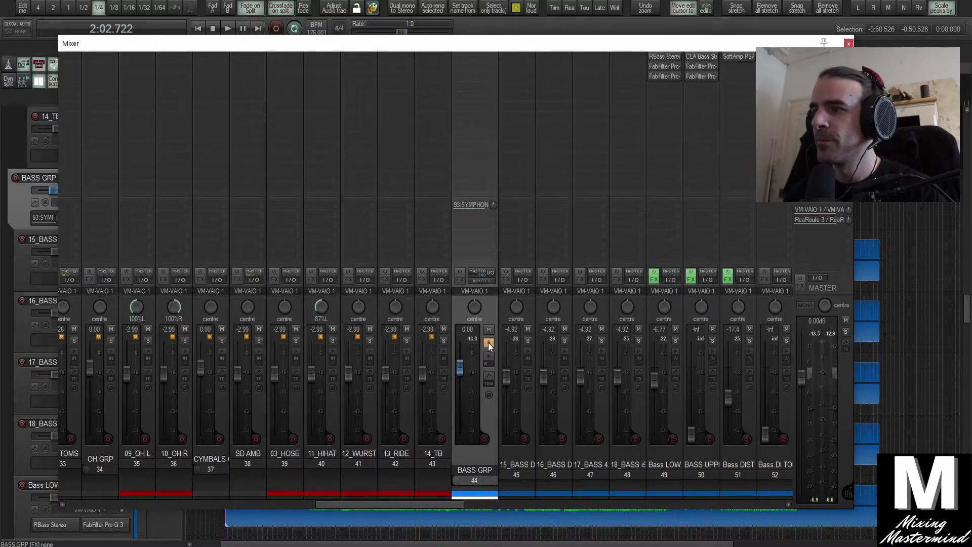
pyautogui.press('space')
pyautogui.moveTo(351, 504); pyautogui.dragTo(384, 506)
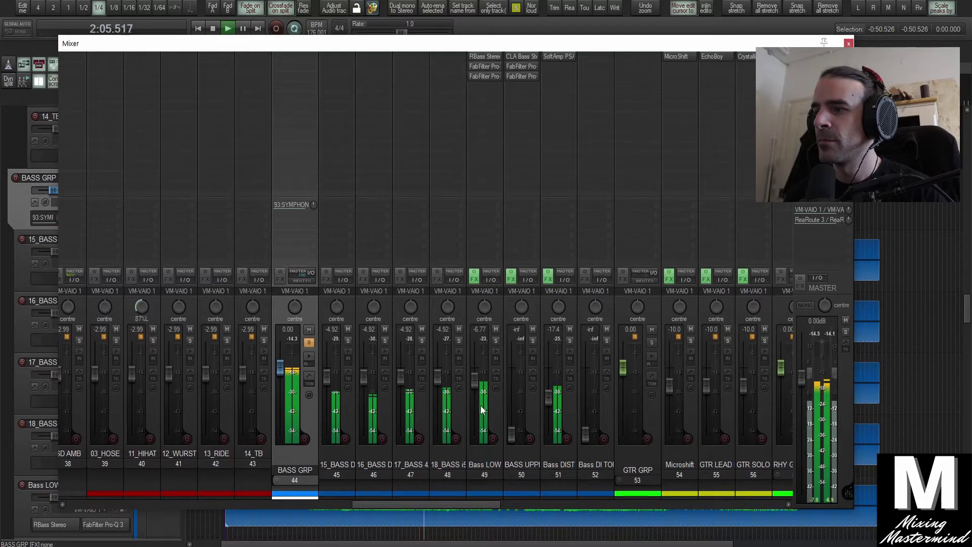
pyautogui.press('space')
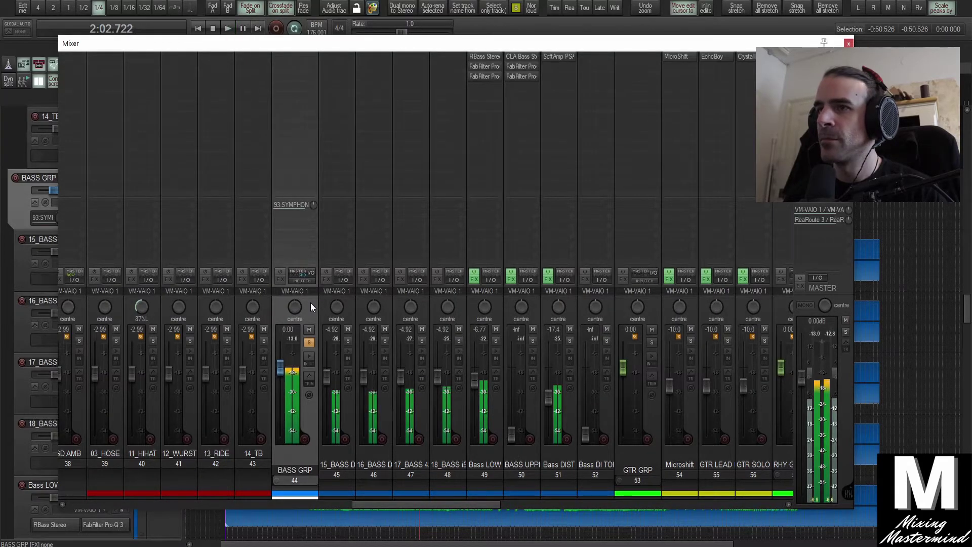
# Insert CLA Bass Stereo on BASS GRP, lower its Output fader and switch off the Pitch section.
pyautogui.click(278, 275)
pyautogui.press('Escape')
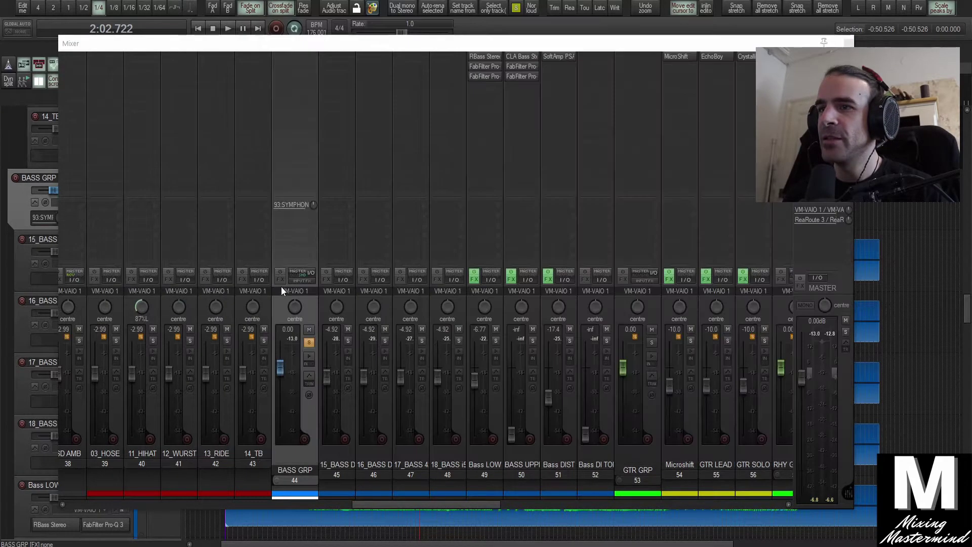
pyautogui.rightClick(282, 284)
pyautogui.moveTo(326, 251)
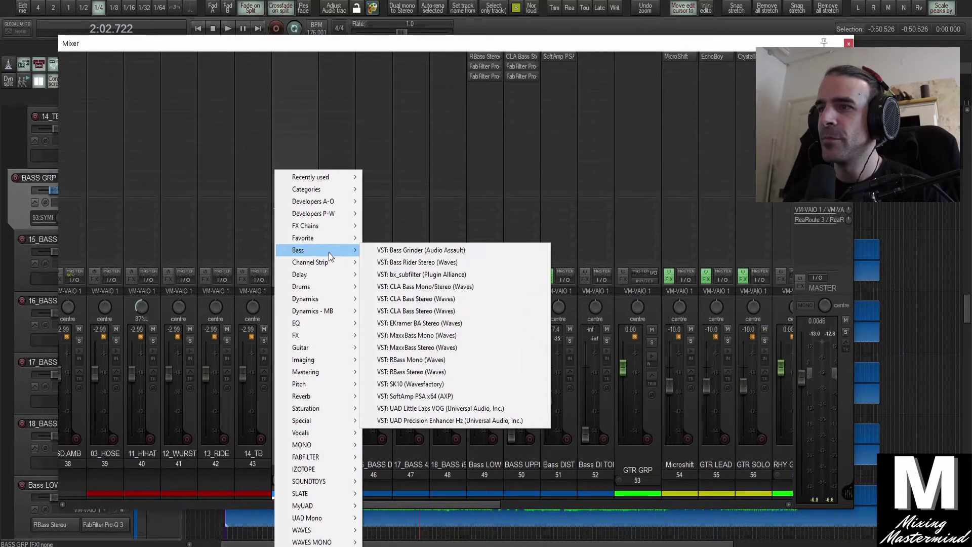
pyautogui.click(440, 311)
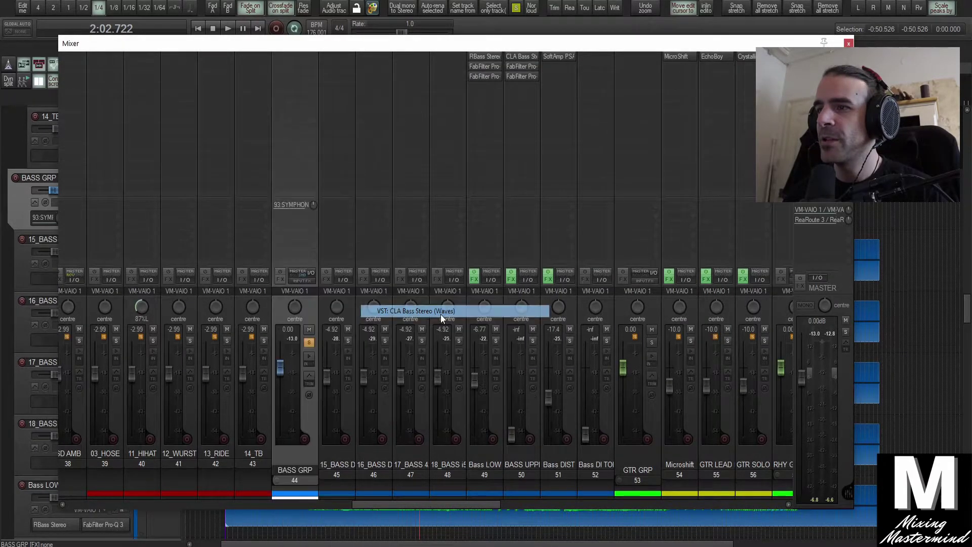
pyautogui.moveTo(357, 209); pyautogui.dragTo(357, 243)
pyautogui.click(287, 133)
# Compare the bass group with CLA Bass bypassed and enabled, review its settings and close the plugin.
pyautogui.click(383, 28)
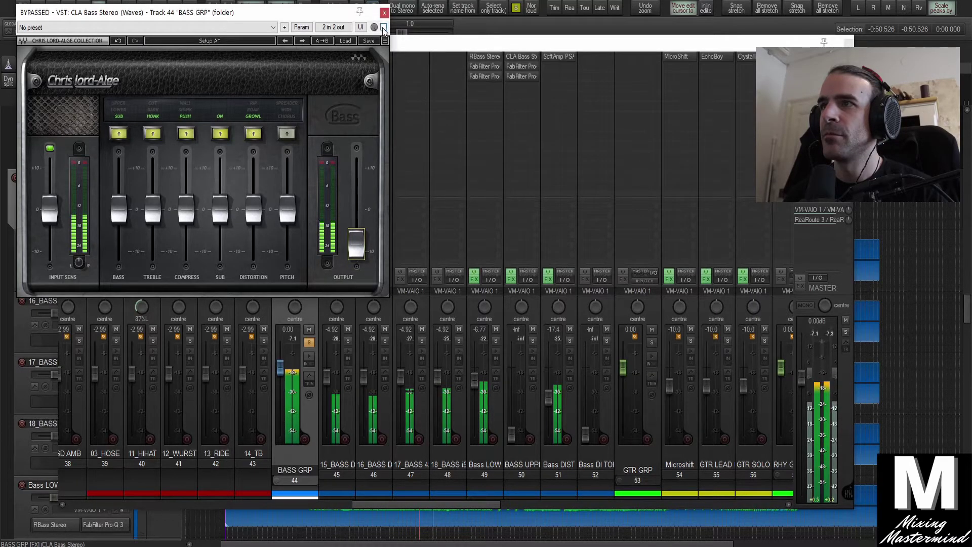
pyautogui.click(383, 27)
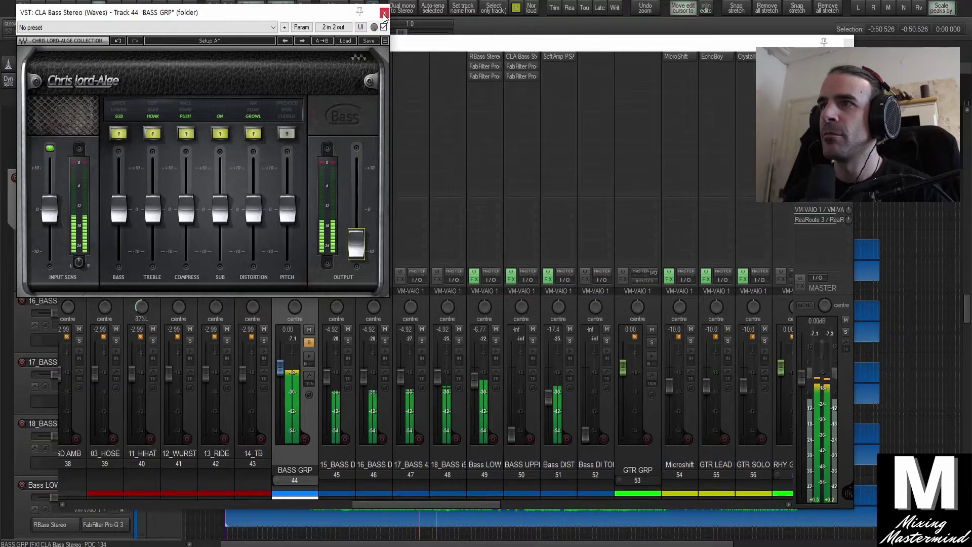
pyautogui.click(384, 12)
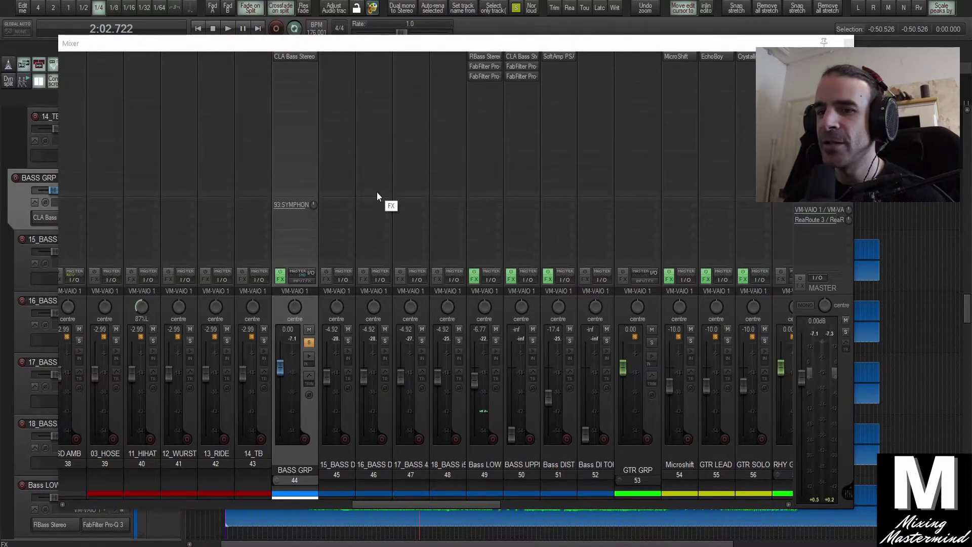
pyautogui.click(302, 59)
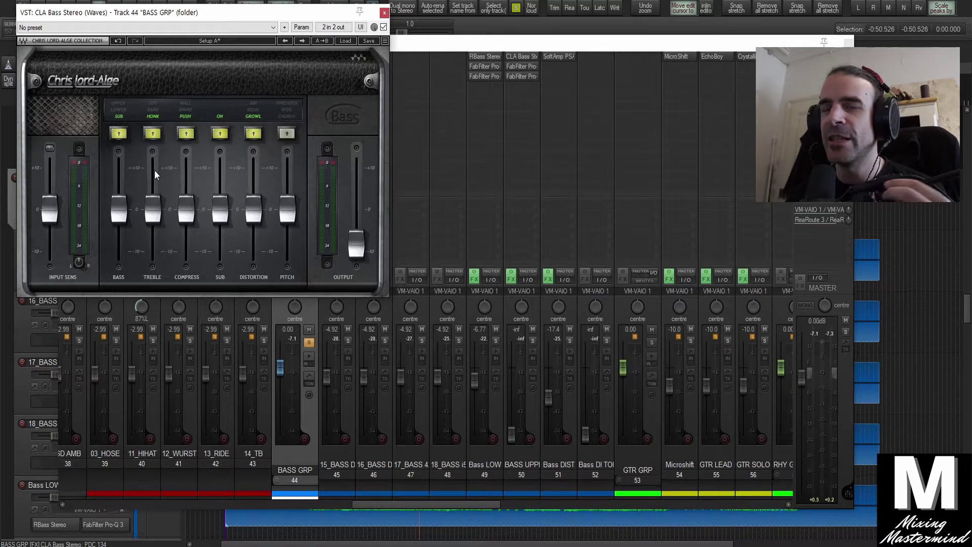
pyautogui.click(385, 14)
# Unsolo BASS GRP and, during full-mix playback, raise bass tracks 15 to 18 to -3.04 dB and Bass LOW to -4.89 dB together.
pyautogui.click(310, 343)
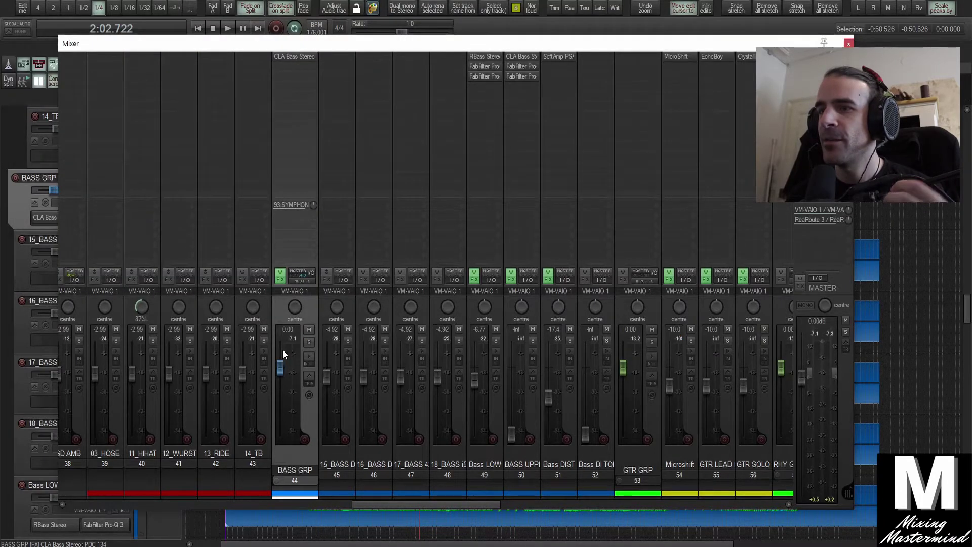
pyautogui.press('space')
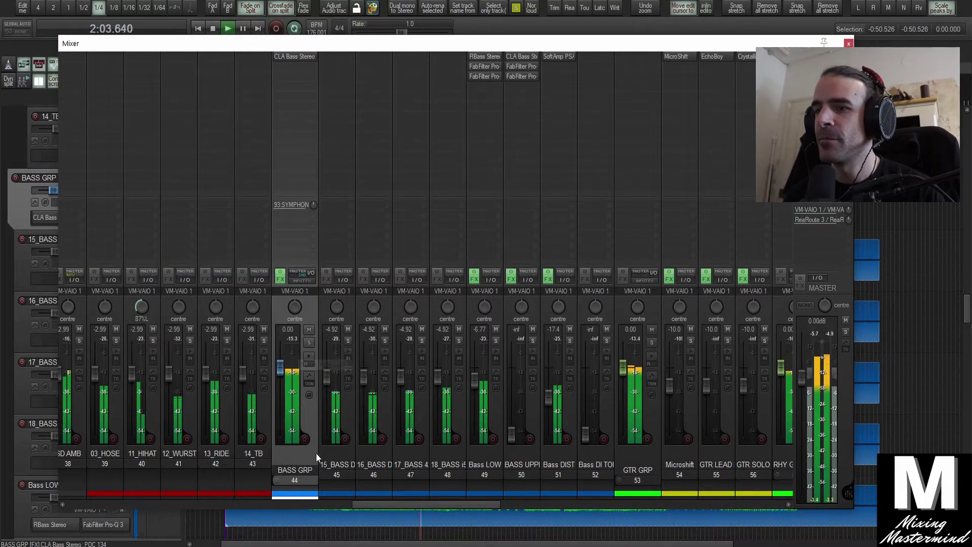
pyautogui.click(468, 415)
pyautogui.keyDown('shift'); pyautogui.click(354, 410); pyautogui.keyUp('shift')
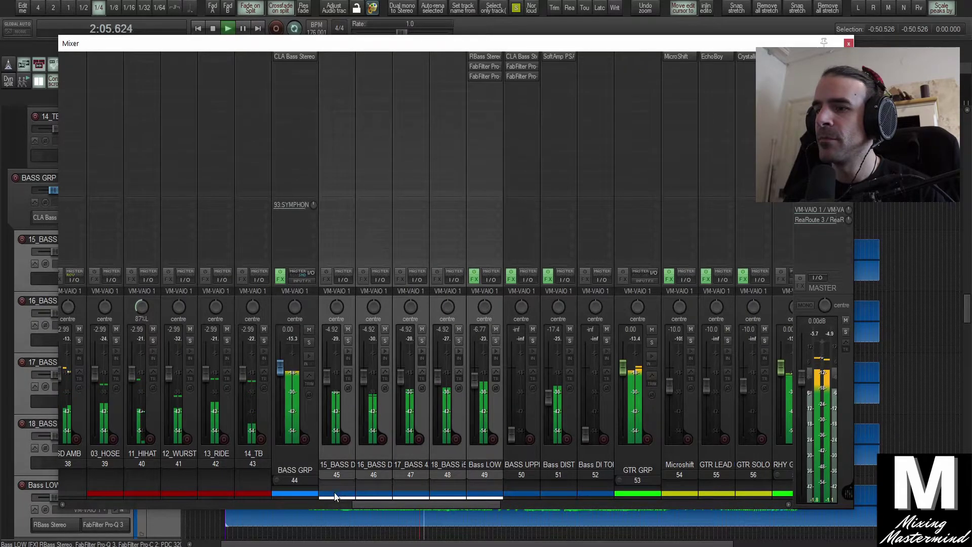
pyautogui.moveTo(366, 502); pyautogui.dragTo(366, 502)
pyautogui.moveTo(369, 391); pyautogui.dragTo(369, 387)
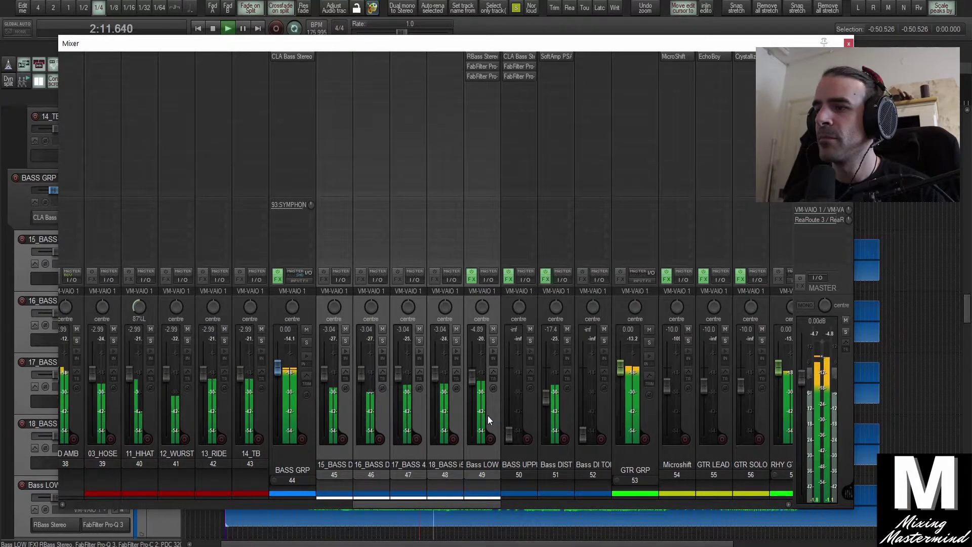
# Reduce the track selection to Bass LOW and set the Bass DIST volume to -13.7 dB.
pyautogui.click(487, 415)
pyautogui.moveTo(546, 384); pyautogui.dragTo(546, 391)
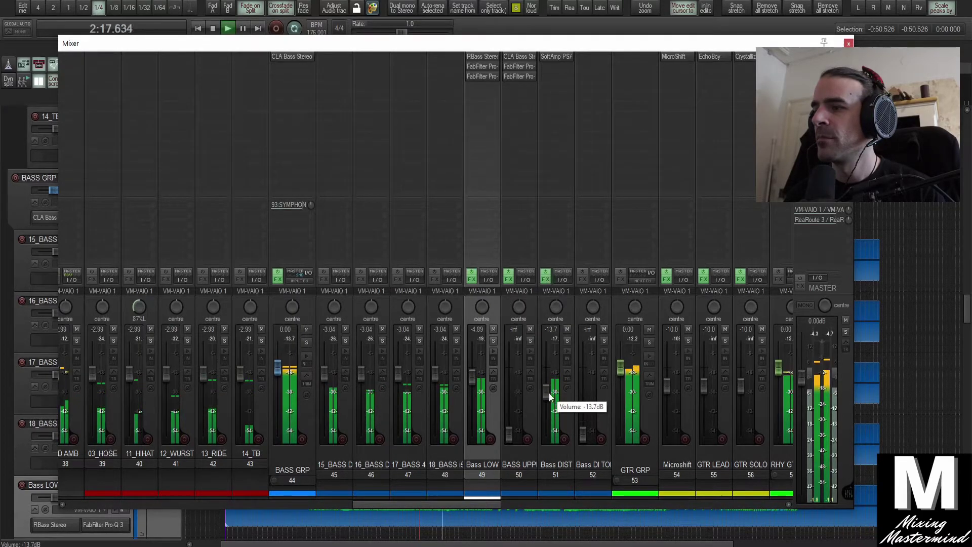
# Solo RHY GTR GRP and play the section to hear the rhythm guitars on their own.
pyautogui.moveTo(442, 506); pyautogui.dragTo(511, 508)
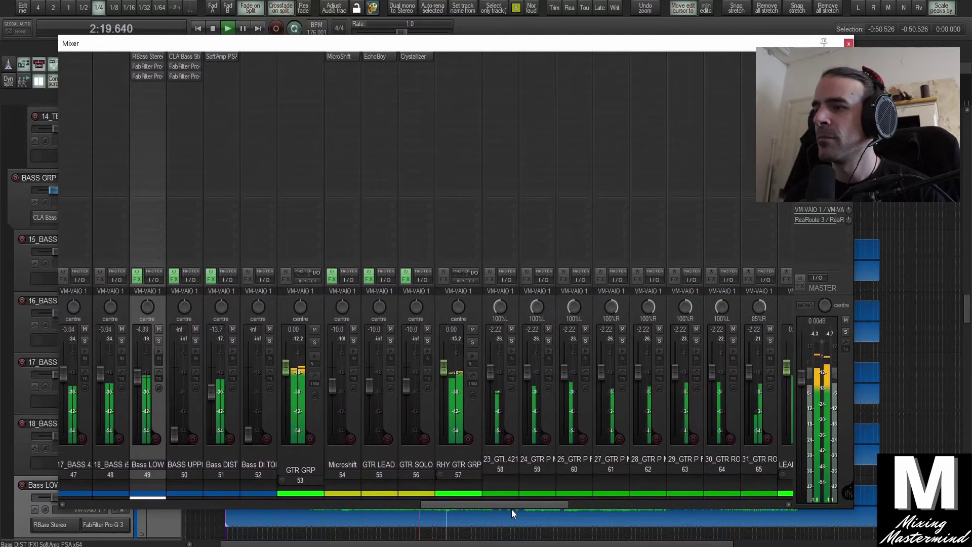
pyautogui.press('space')
pyautogui.click(469, 342)
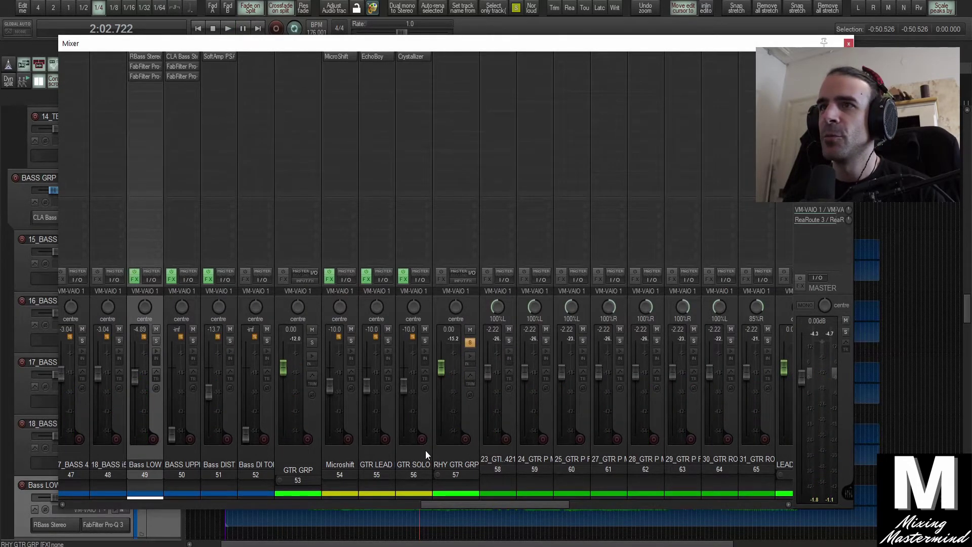
pyautogui.scroll(-1, 421, 451)
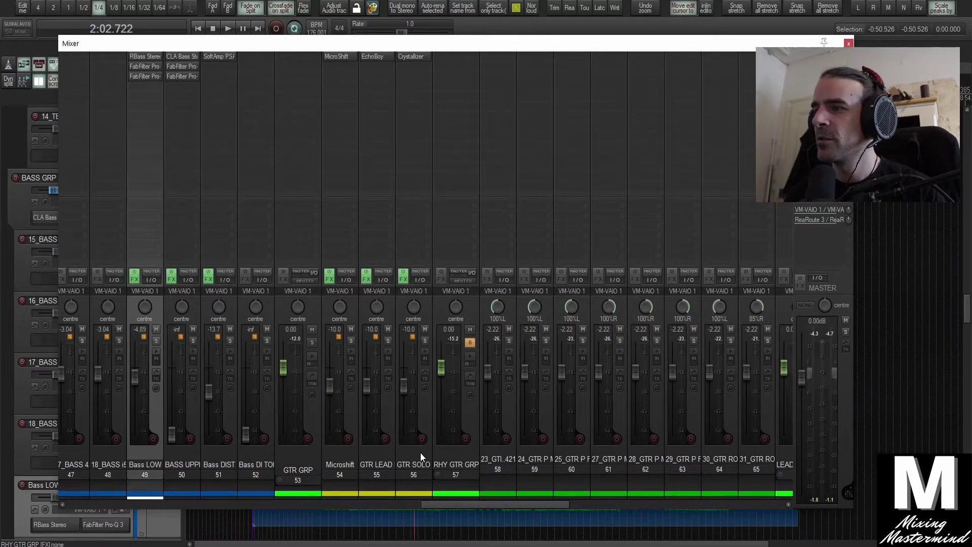
pyautogui.moveTo(439, 503); pyautogui.dragTo(475, 505)
pyautogui.press('space')
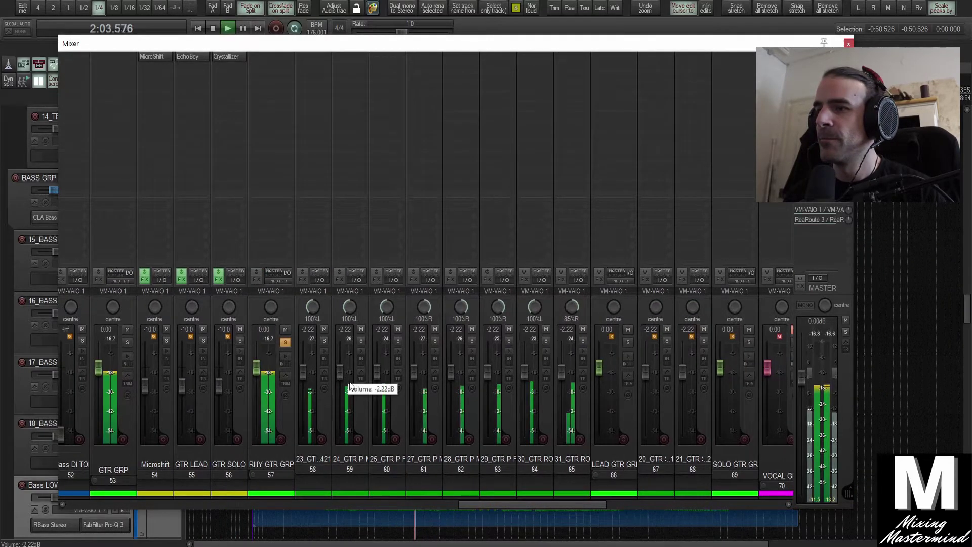
# Pan the 31_GTR ROOM R track to 100%R and solo both guitar room tracks, 30 and 31, during playback.
pyautogui.click(581, 411)
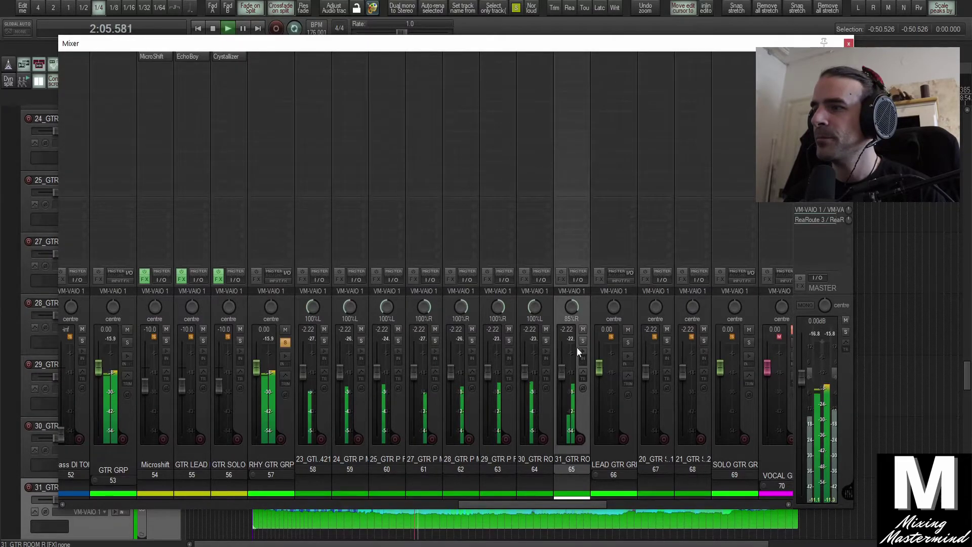
pyautogui.moveTo(577, 308); pyautogui.dragTo(576, 303)
pyautogui.keyDown('ctrl'); pyautogui.click(550, 349); pyautogui.keyUp('ctrl')
pyautogui.click(546, 341)
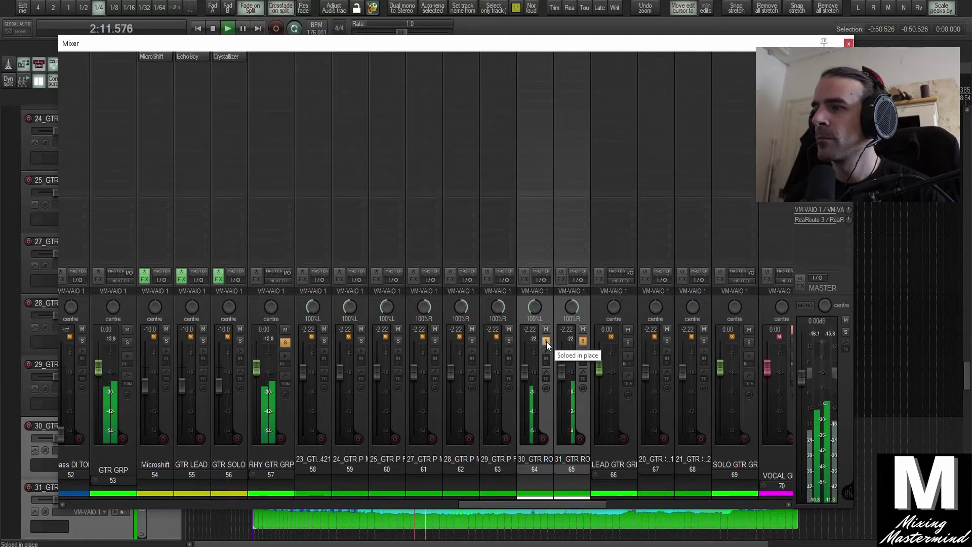
pyautogui.press('space')
# Lower the two guitar room tracks, 30 and 31, together to -9.86 dB.
pyautogui.click(514, 420)
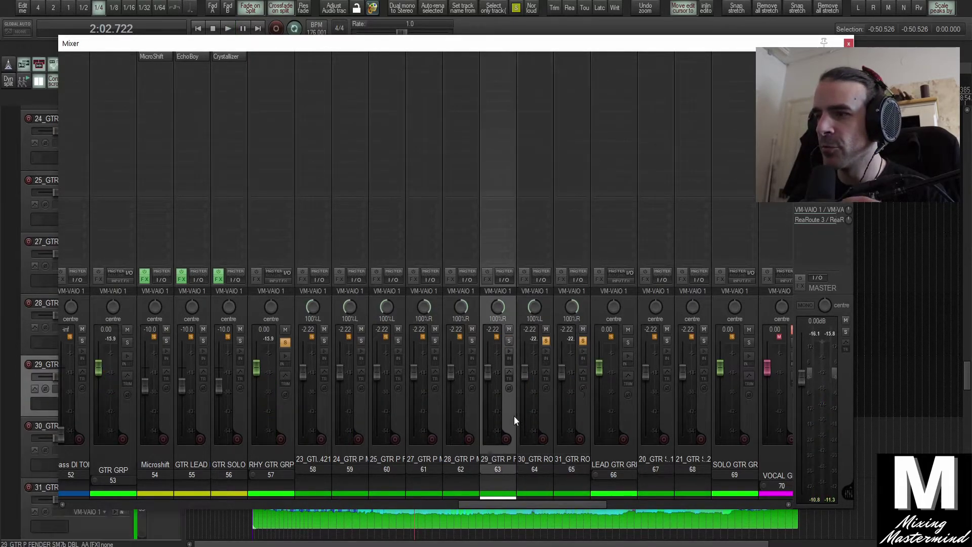
pyautogui.keyDown('shift'); pyautogui.click(324, 414); pyautogui.keyUp('shift')
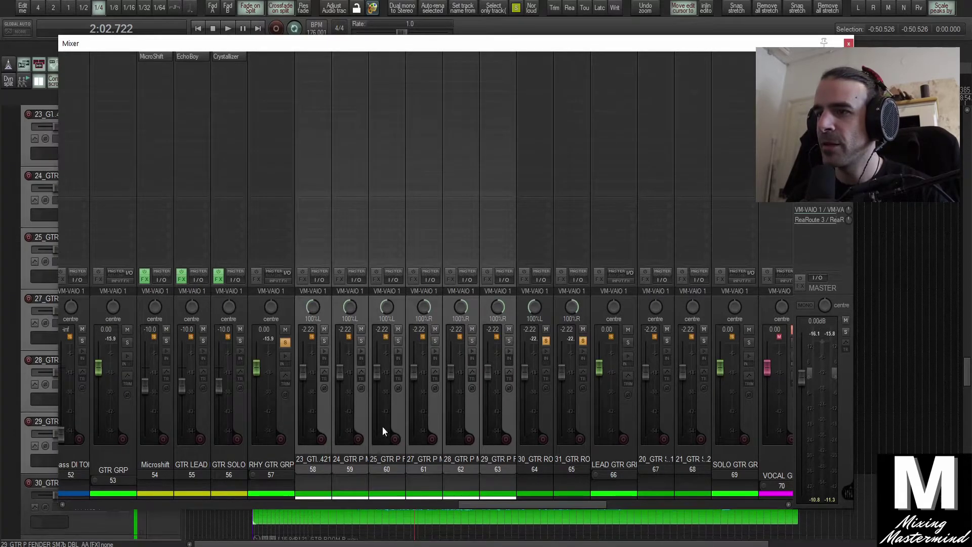
pyautogui.click(542, 414)
pyautogui.keyDown('shift'); pyautogui.click(582, 413); pyautogui.keyUp('shift')
pyautogui.moveTo(561, 372); pyautogui.dragTo(562, 391)
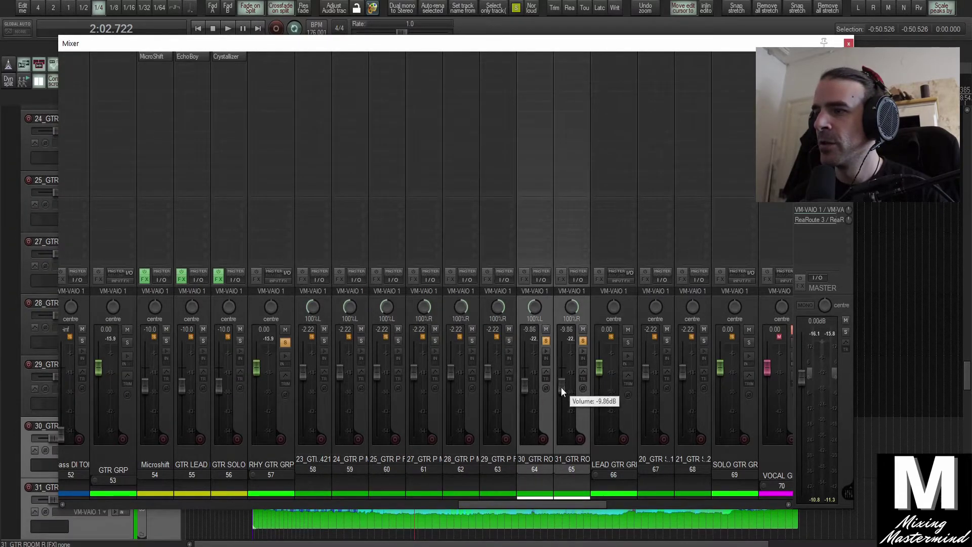
# Solo the close-miked rhythm guitar tracks 23 to 29 alongside the room tracks and listen to the blend.
pyautogui.click(511, 414)
pyautogui.keyDown('shift'); pyautogui.click(323, 399); pyautogui.keyUp('shift')
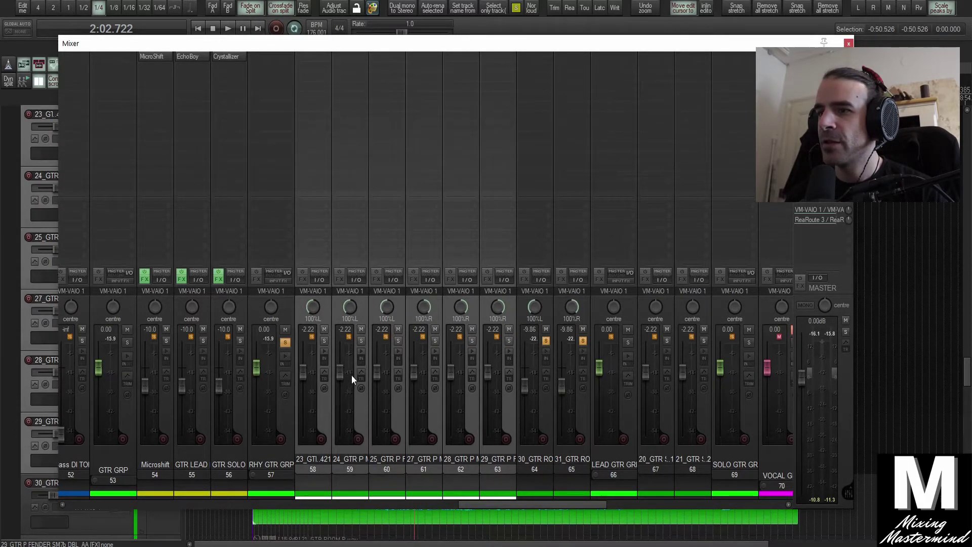
pyautogui.click(361, 340)
pyautogui.press('space')
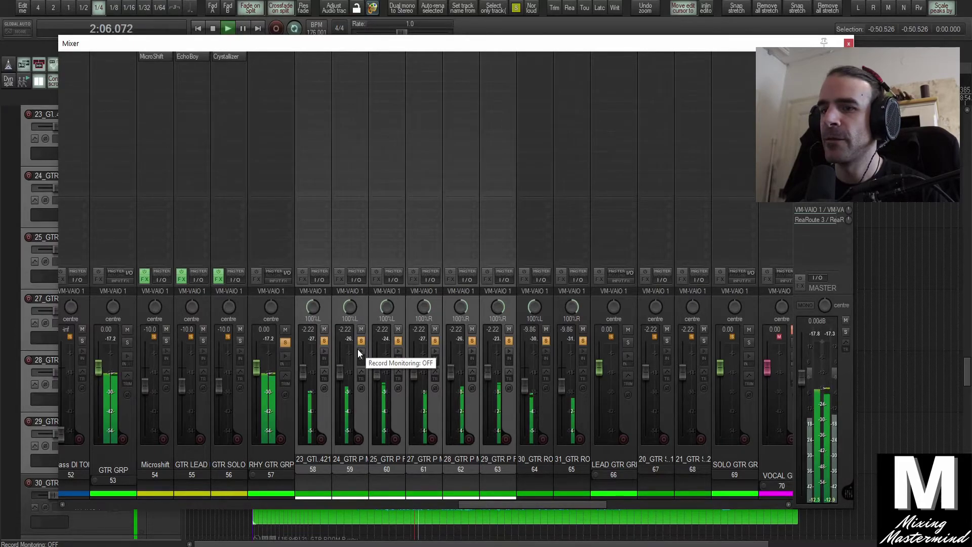
pyautogui.press('space')
# Insert the Scheps 73 Stereo EQ on RHY GTR GRP.
pyautogui.moveTo(477, 503)
pyautogui.mouseDown()
pyautogui.moveTo(672, 520)
pyautogui.moveTo(373, 504)
pyautogui.moveTo(469, 509)
pyautogui.mouseUp()
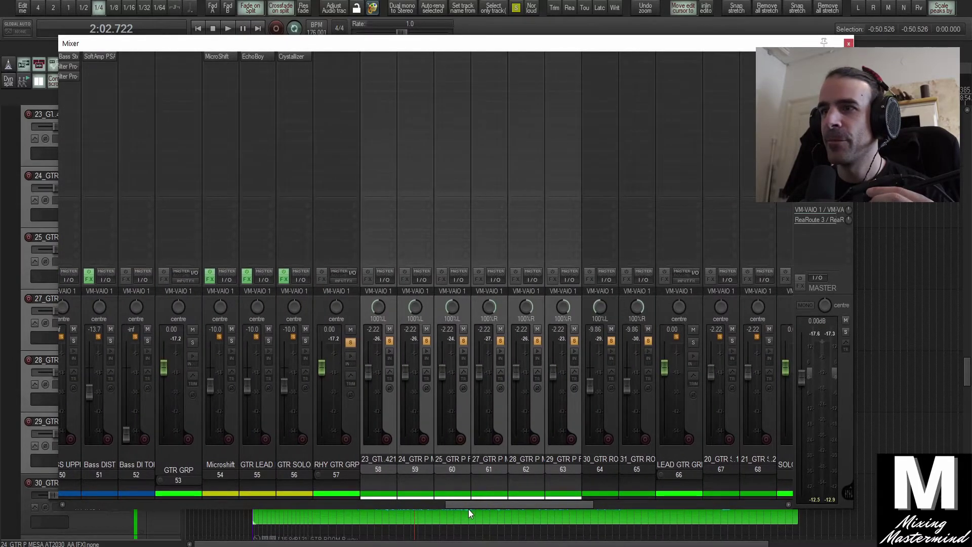
pyautogui.click(352, 314)
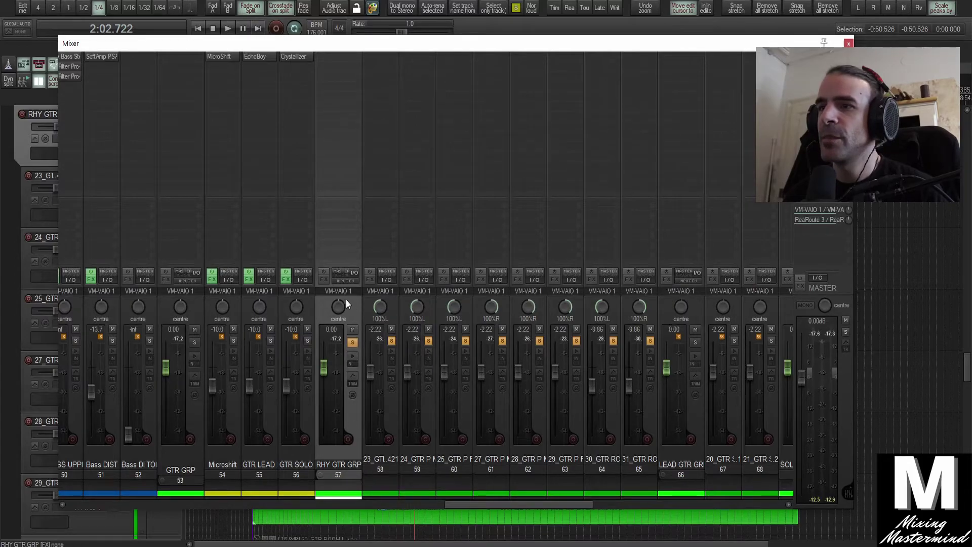
pyautogui.click(325, 280)
pyautogui.moveTo(365, 322)
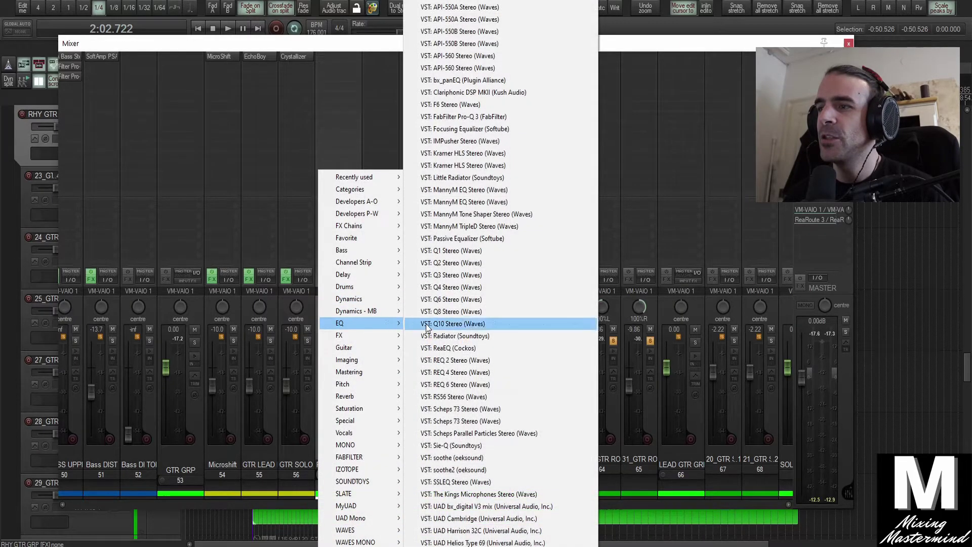
pyautogui.click(474, 409)
pyautogui.moveTo(232, 18); pyautogui.dragTo(348, 15)
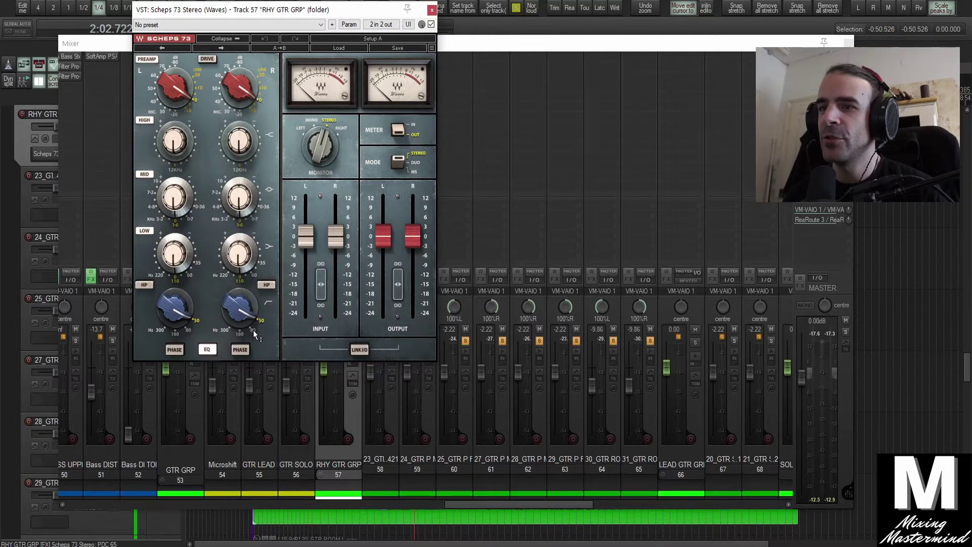
# Set the Scheps 73 high-pass filter to 80 Hz and arrange the windows so the plugin and mixer faders are both accessible.
pyautogui.click(266, 286)
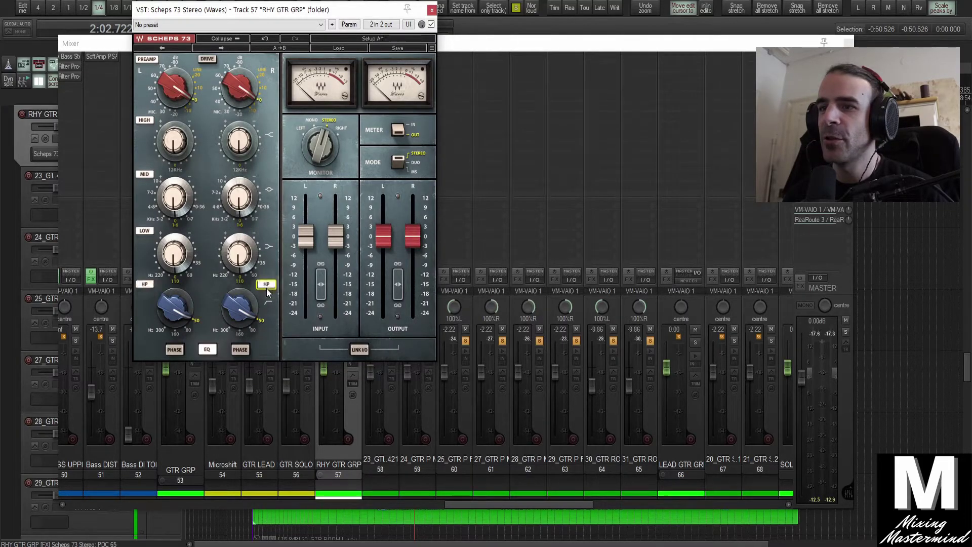
pyautogui.click(251, 332)
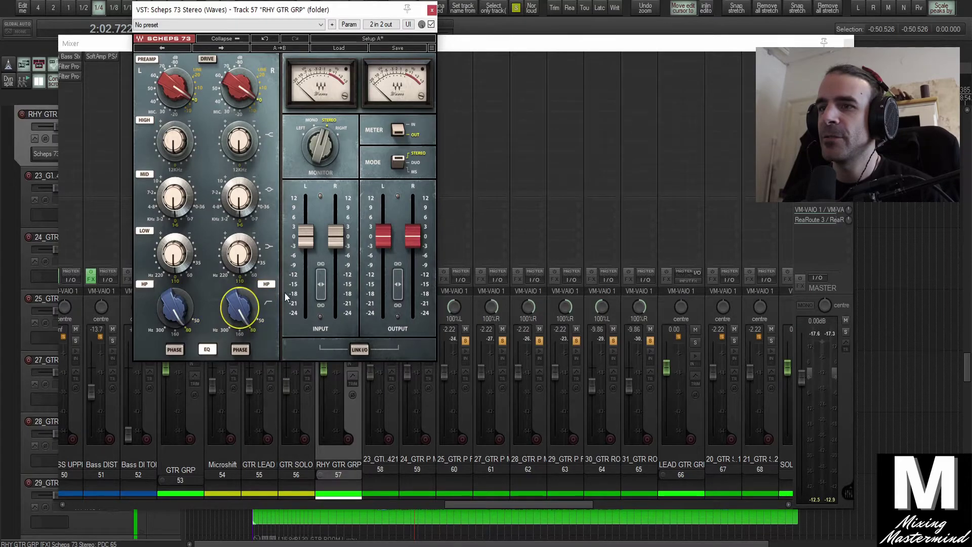
pyautogui.moveTo(355, 22); pyautogui.dragTo(467, 34)
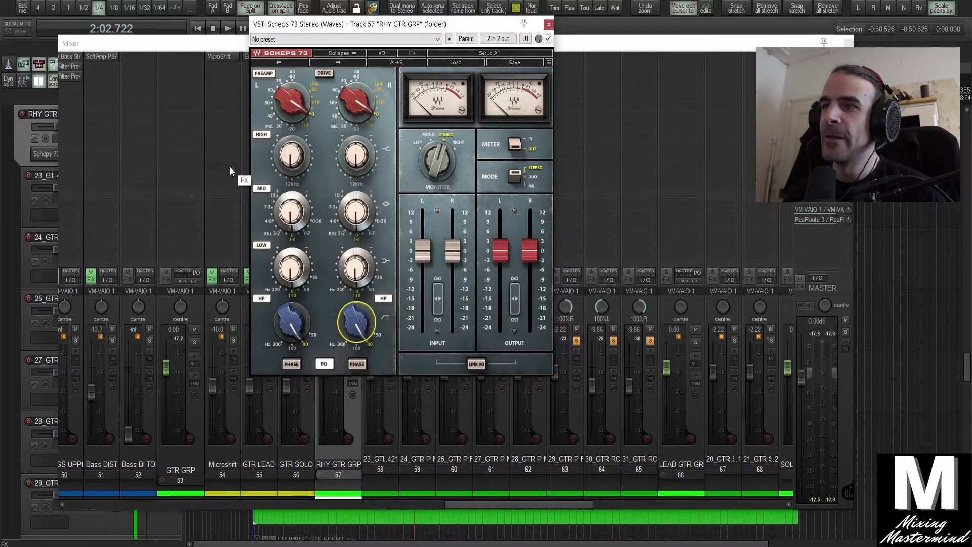
pyautogui.moveTo(438, 28); pyautogui.dragTo(658, 46)
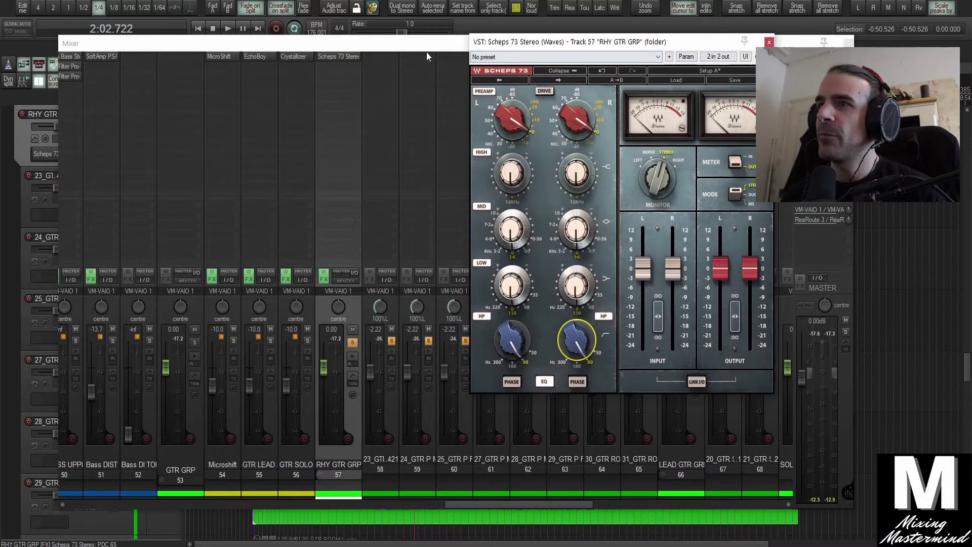
pyautogui.moveTo(409, 48); pyautogui.dragTo(381, 45)
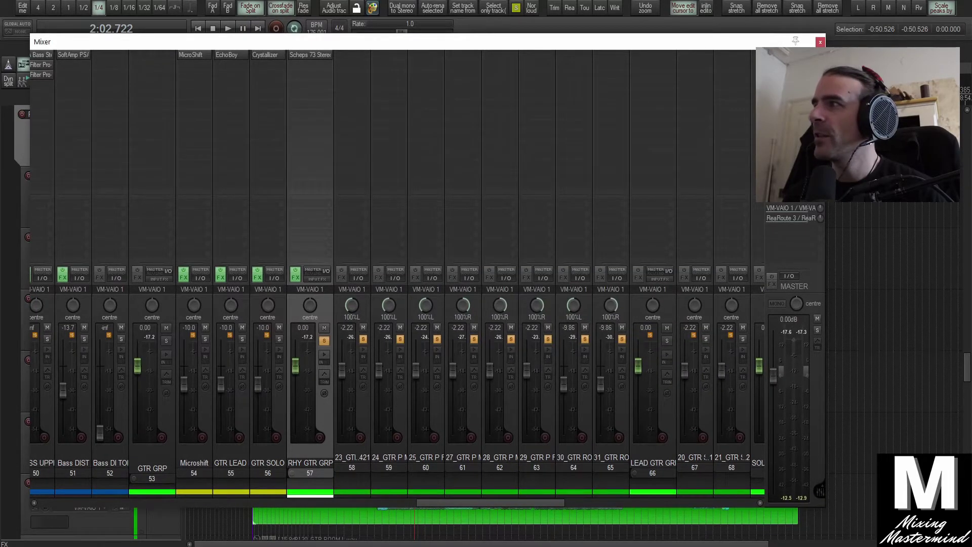
pyautogui.moveTo(753, 43); pyautogui.dragTo(757, 150)
pyautogui.click(621, 41)
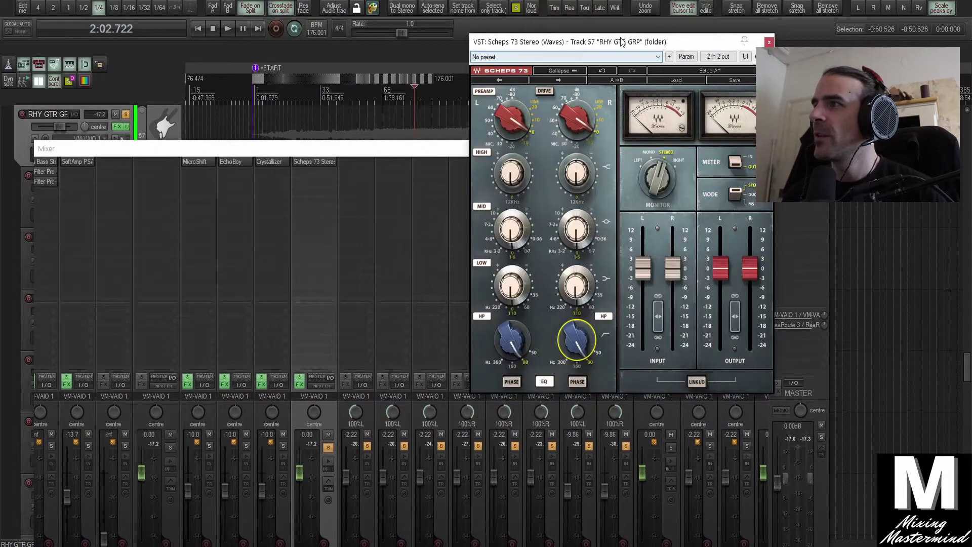
# During playback, unsolo RHY GTR GRP, boost the Scheps 73 mid and high bands in the full mix, and close the plugin.
pyautogui.press('space')
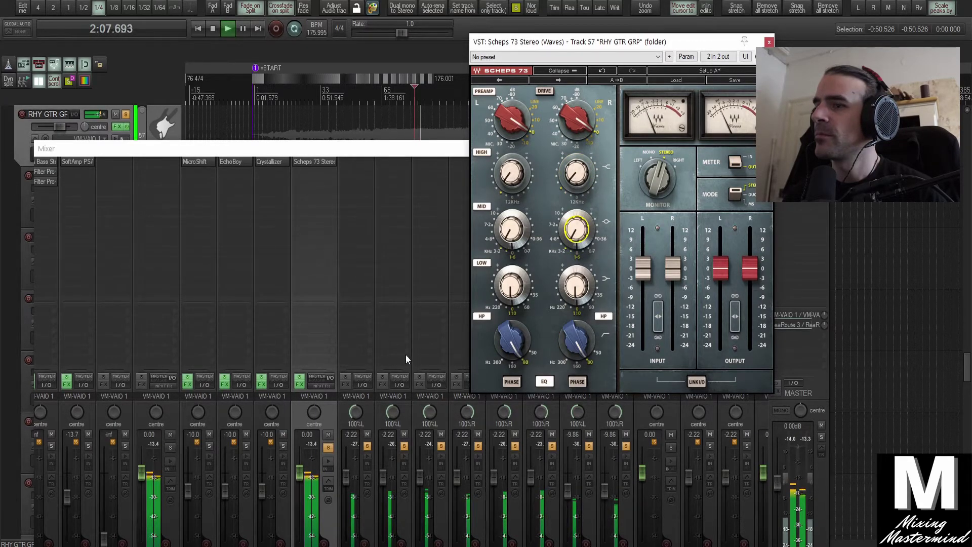
pyautogui.click(335, 474)
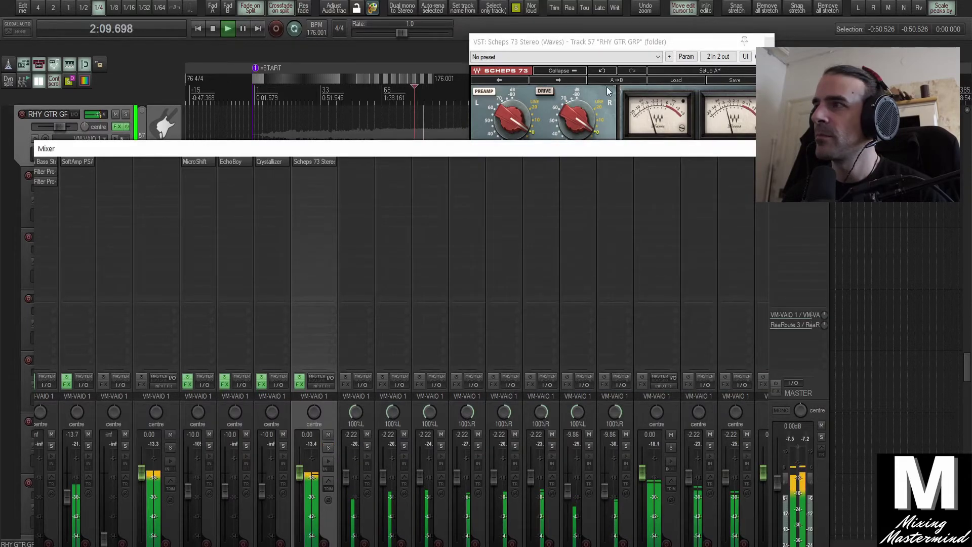
pyautogui.click(603, 43)
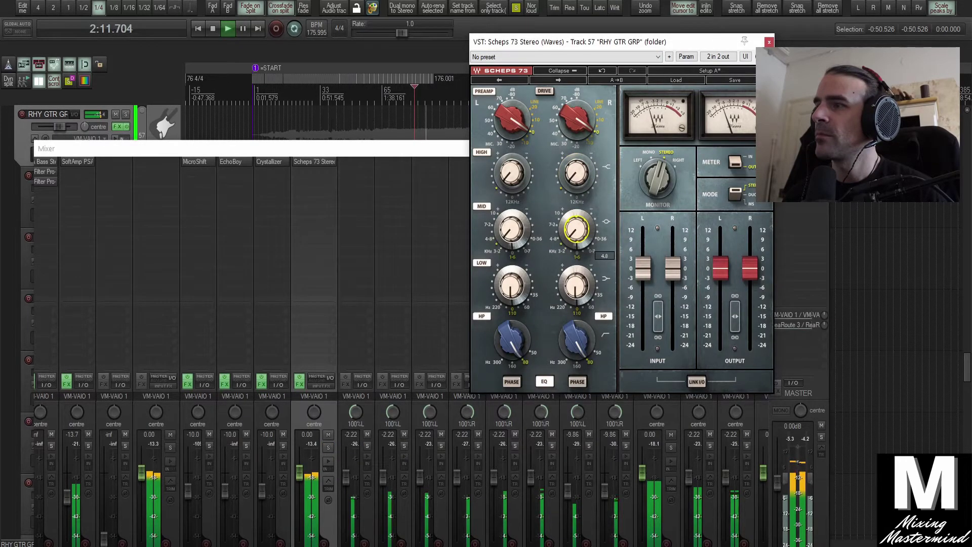
pyautogui.moveTo(576, 230); pyautogui.dragTo(576, 236)
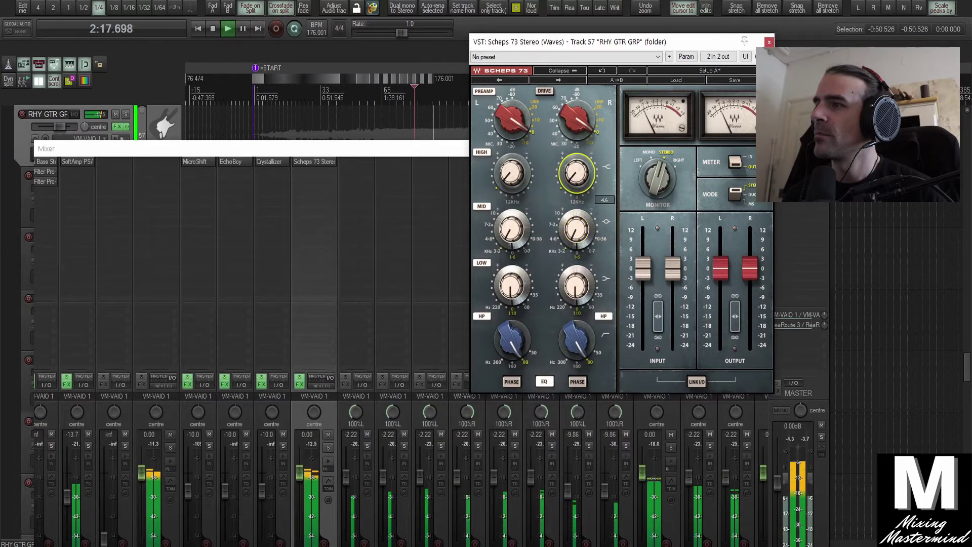
pyautogui.moveTo(577, 173); pyautogui.dragTo(624, 30)
pyautogui.click(768, 43)
# Copy Scheps 73 Stereo from RHY GTR GRP to LEAD GTR GRP, solo the lead group, and check the plugin during playback.
pyautogui.moveTo(462, 487); pyautogui.dragTo(498, 488)
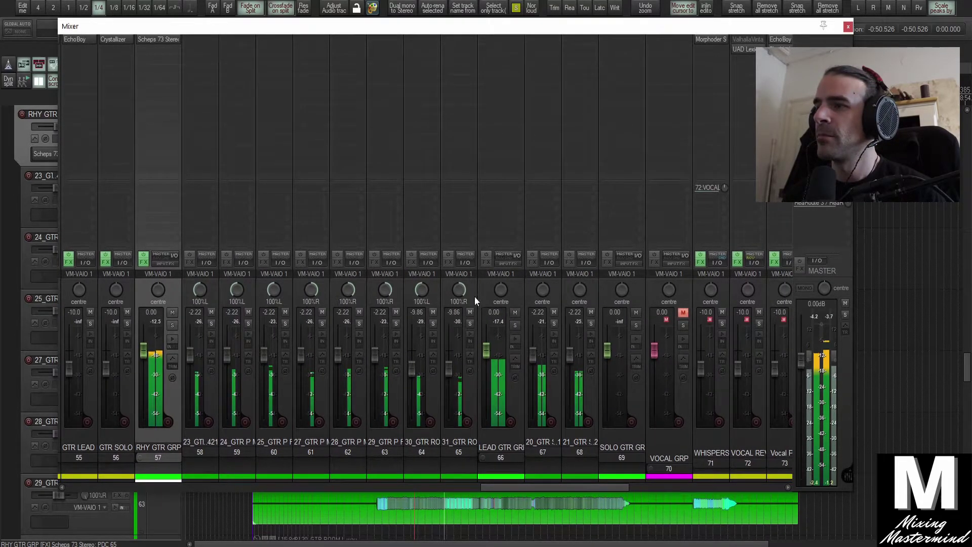
pyautogui.press('space')
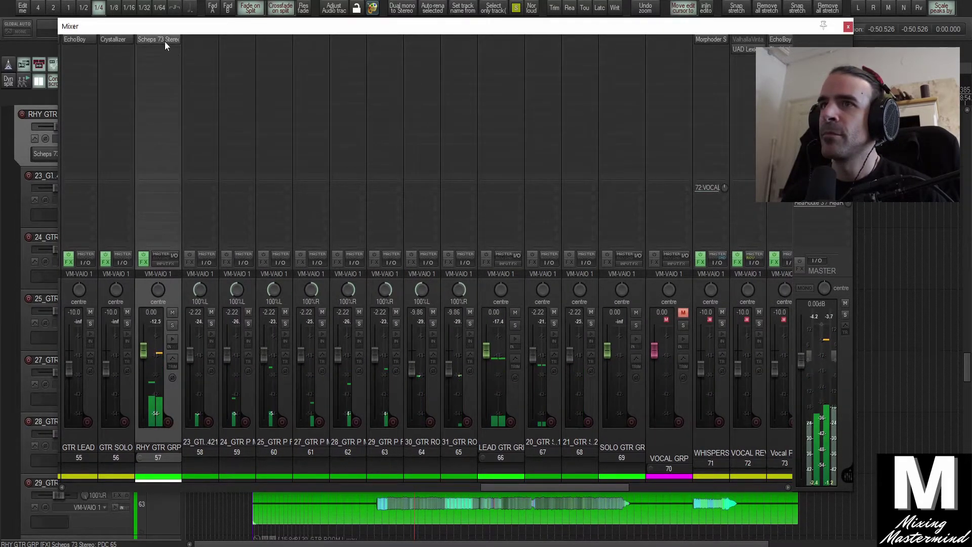
pyautogui.moveTo(507, 40); pyautogui.dragTo(508, 40)
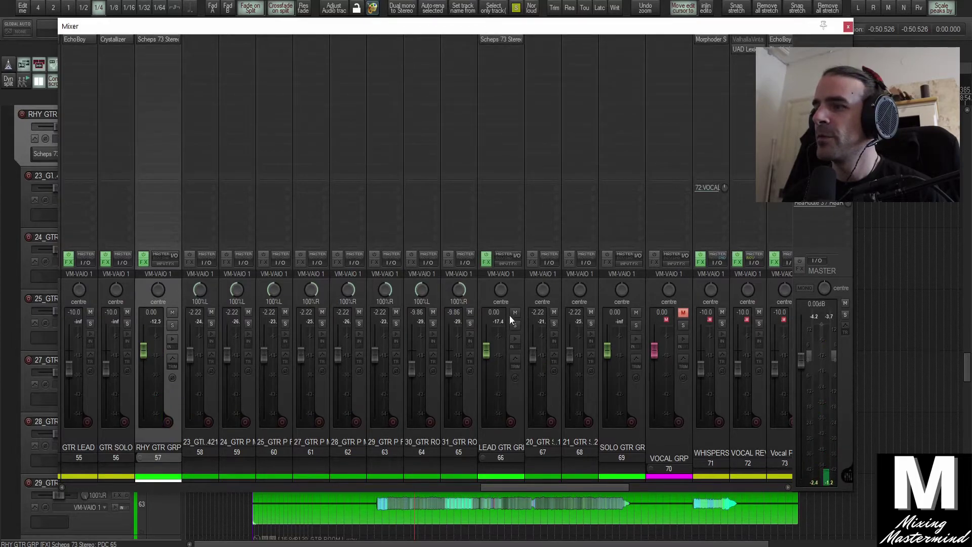
pyautogui.click(514, 324)
pyautogui.press('space')
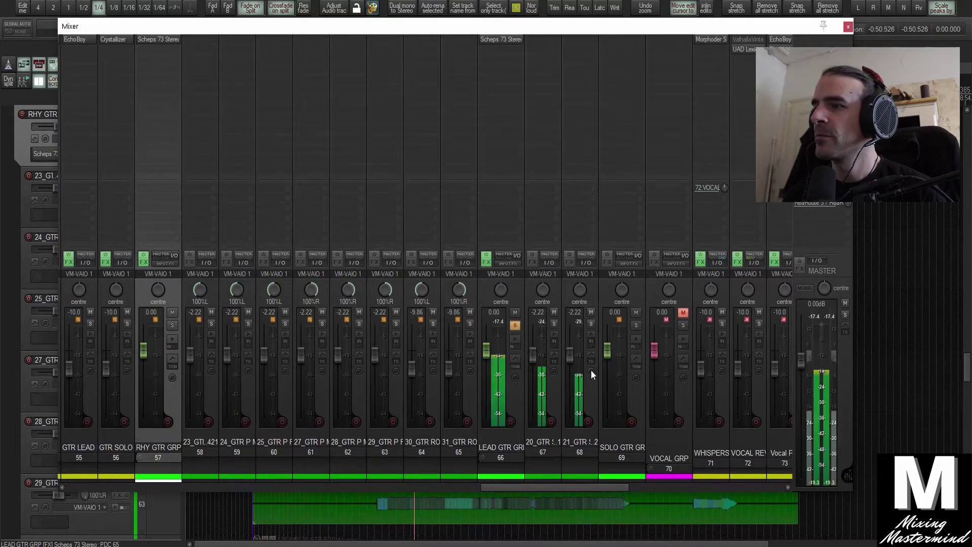
pyautogui.click(500, 41)
pyautogui.click(315, 13)
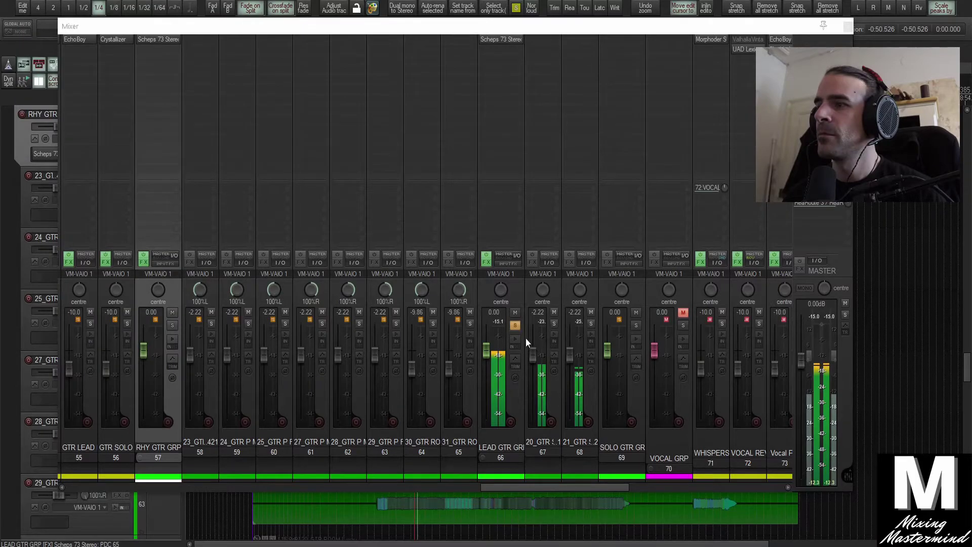
# Unsolo LEAD GTR GRP and add FabFilter Pro-Q 3 with the Filters preset, setting the high cut to about 8371 Hz and raising the low cut.
pyautogui.click(515, 324)
pyautogui.click(513, 287)
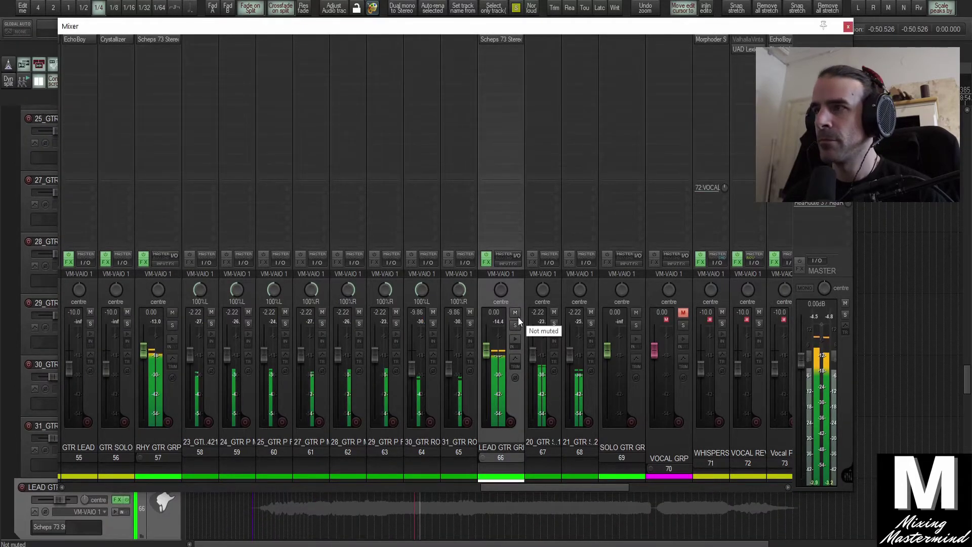
pyautogui.press('q')
pyautogui.moveTo(581, 193); pyautogui.dragTo(541, 199)
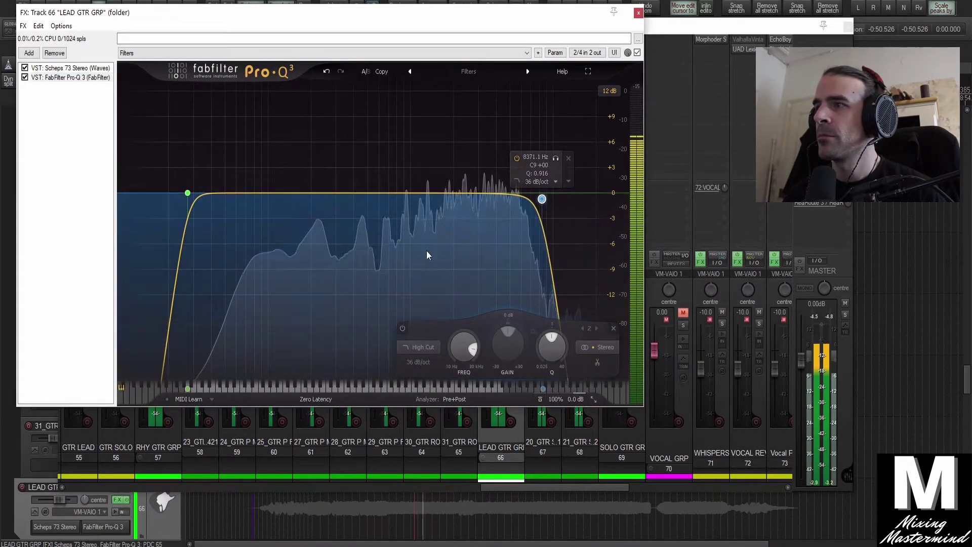
pyautogui.moveTo(188, 193); pyautogui.dragTo(294, 233)
pyautogui.press('Escape')
# Adjust the Scheps 73 output level on LEAD GTR GRP, close the plugin, and select the Microshift track.
pyautogui.click(500, 41)
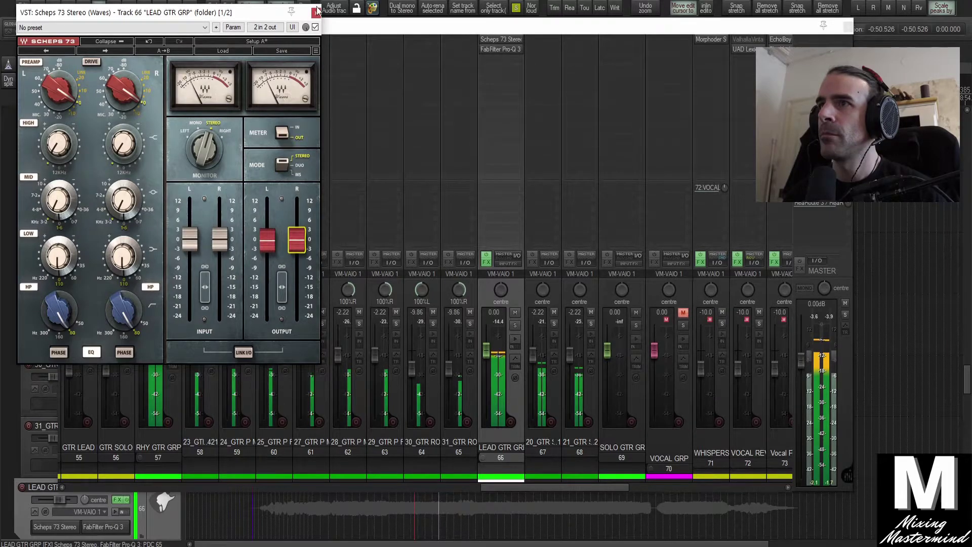
pyautogui.press('Escape')
pyautogui.moveTo(527, 487); pyautogui.dragTo(499, 490)
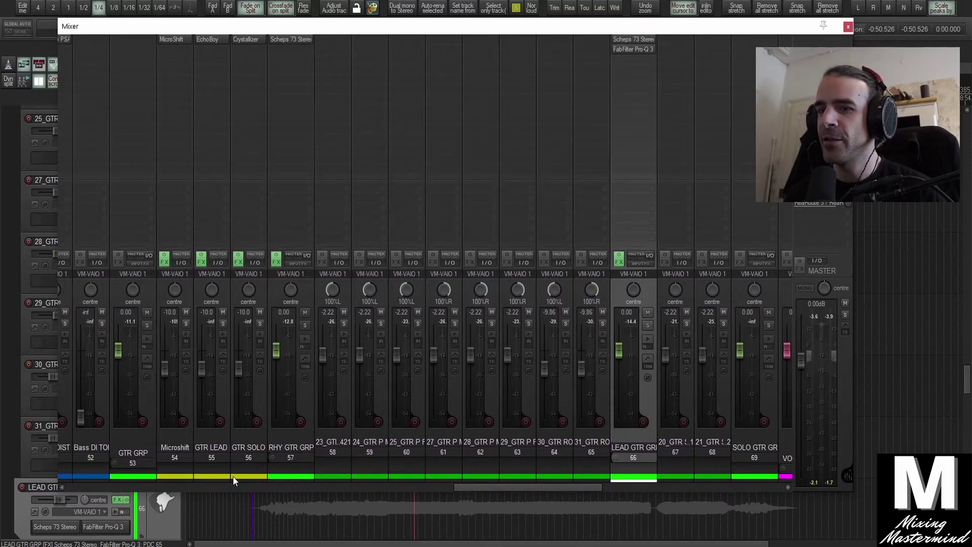
pyautogui.click(185, 447)
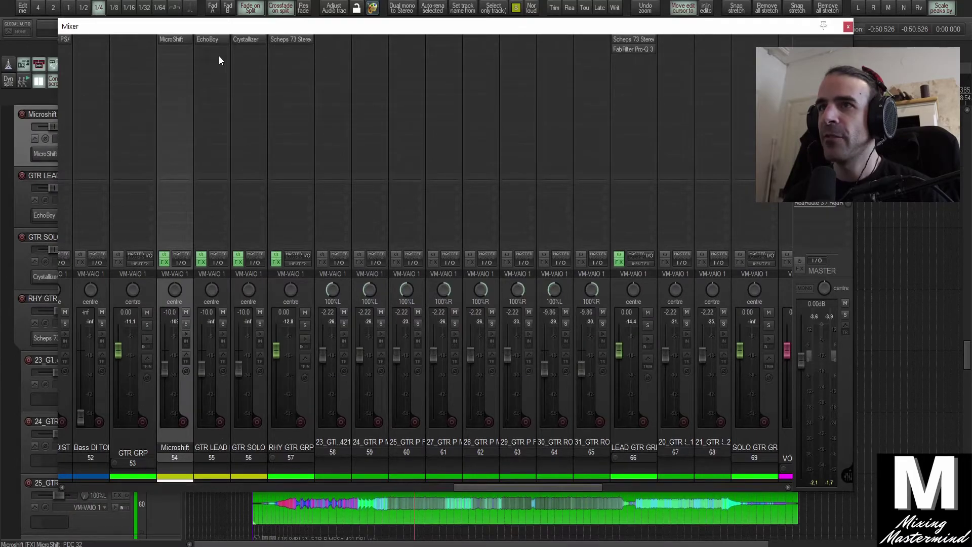
# Check the EchoBoy and Crystallizer effects on the GTR LEAD and GTR SOLO delay tracks.
pyautogui.click(218, 41)
pyautogui.press('Escape')
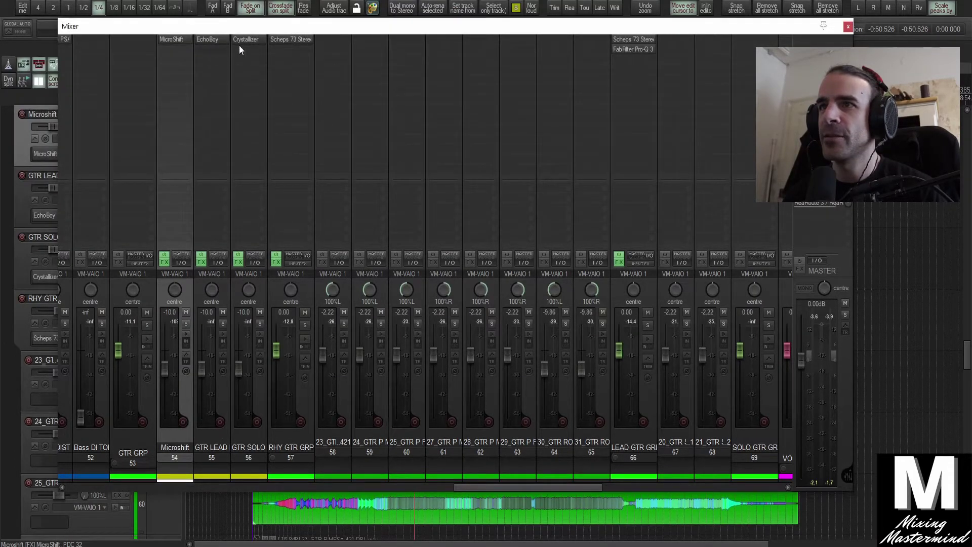
pyautogui.click(236, 40)
pyautogui.press('Escape')
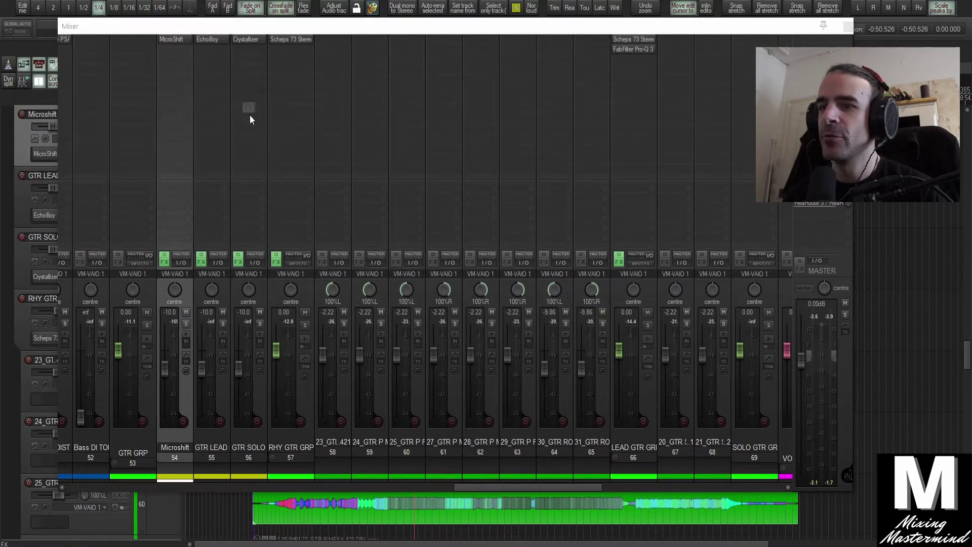
# Create a post-fader send at 0 dB from LEAD GTR GRP to the Microshift track.
pyautogui.click(640, 388)
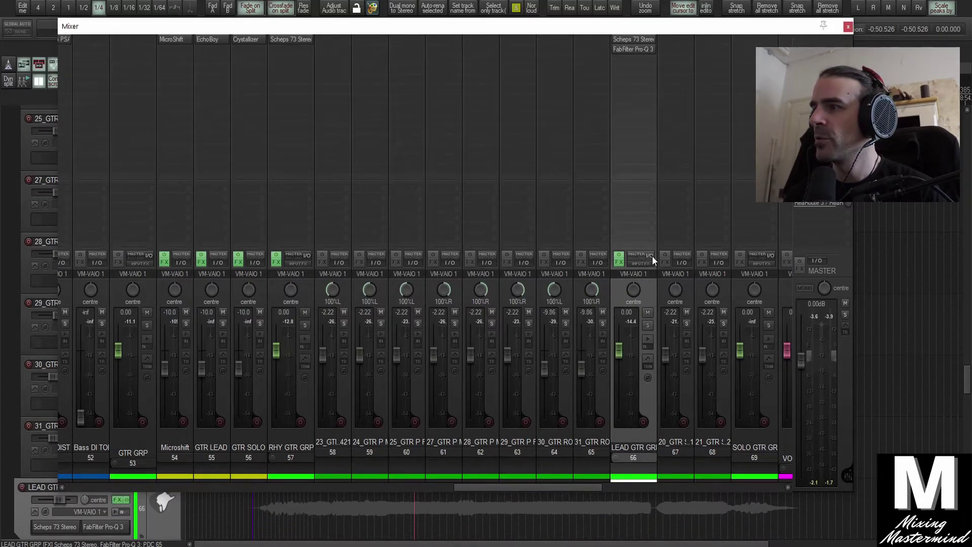
pyautogui.moveTo(197, 263); pyautogui.dragTo(187, 264)
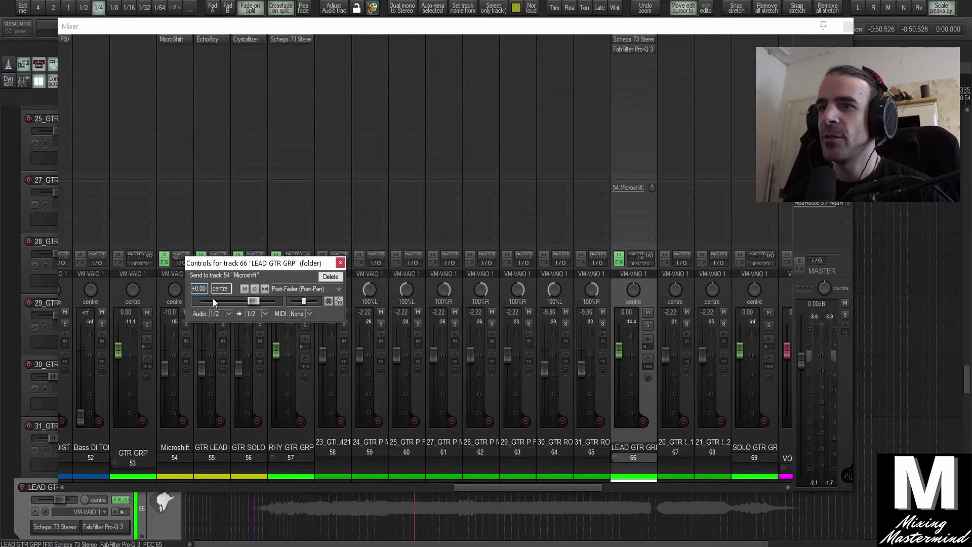
pyautogui.click(341, 264)
# Solo LEAD GTR GRP during playback and compare it with the Microshift send muted and unmuted.
pyautogui.press('space')
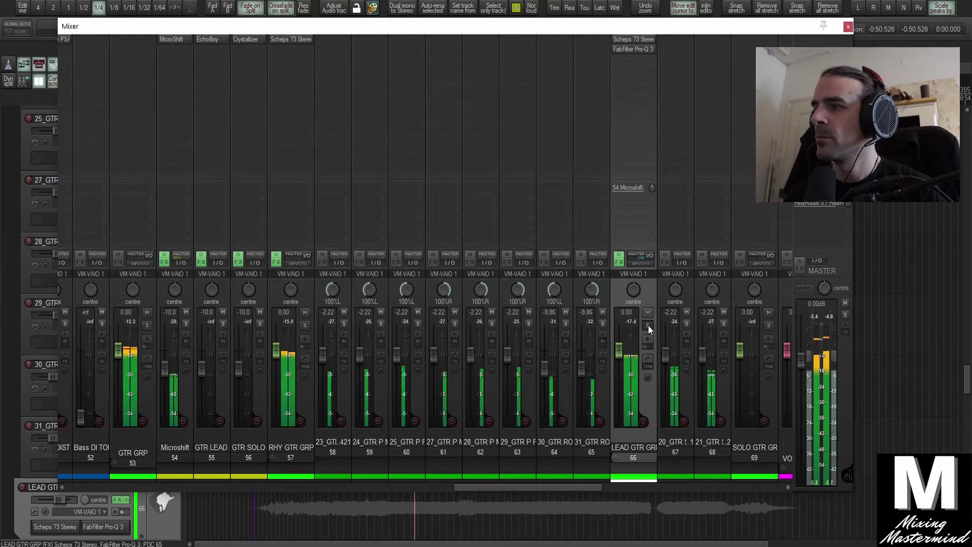
pyautogui.click(648, 325)
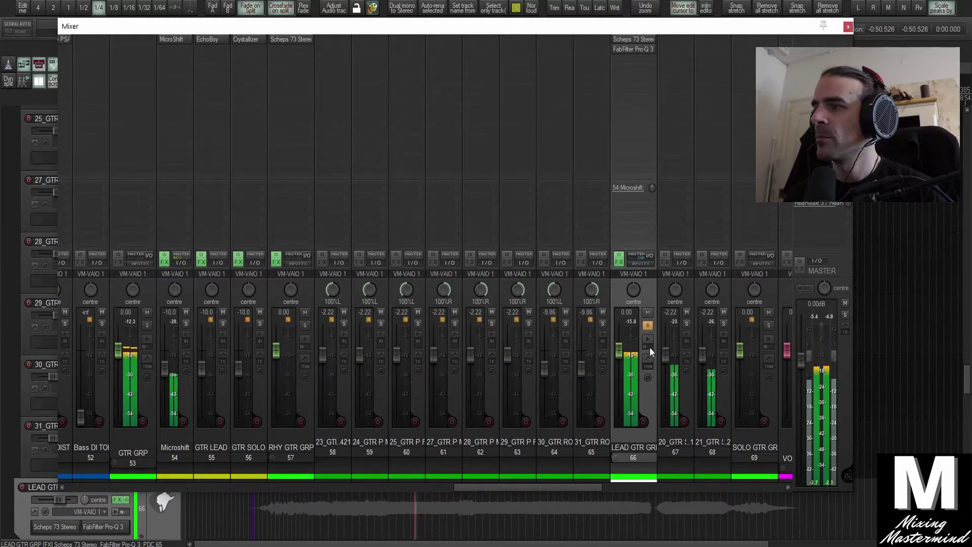
pyautogui.keyDown('shift'); pyautogui.click(633, 187); pyautogui.keyUp('shift')
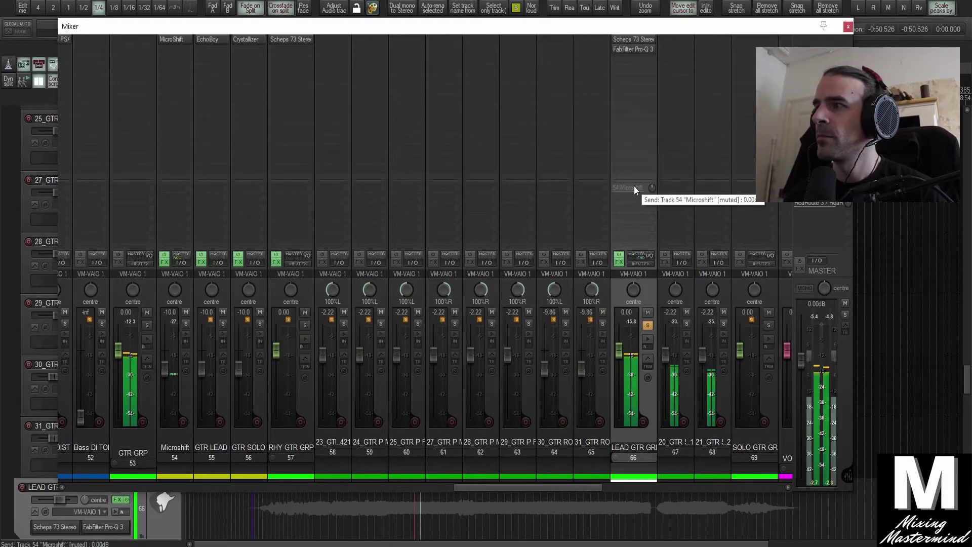
pyautogui.keyDown('shift'); pyautogui.click(633, 187); pyautogui.keyUp('shift')
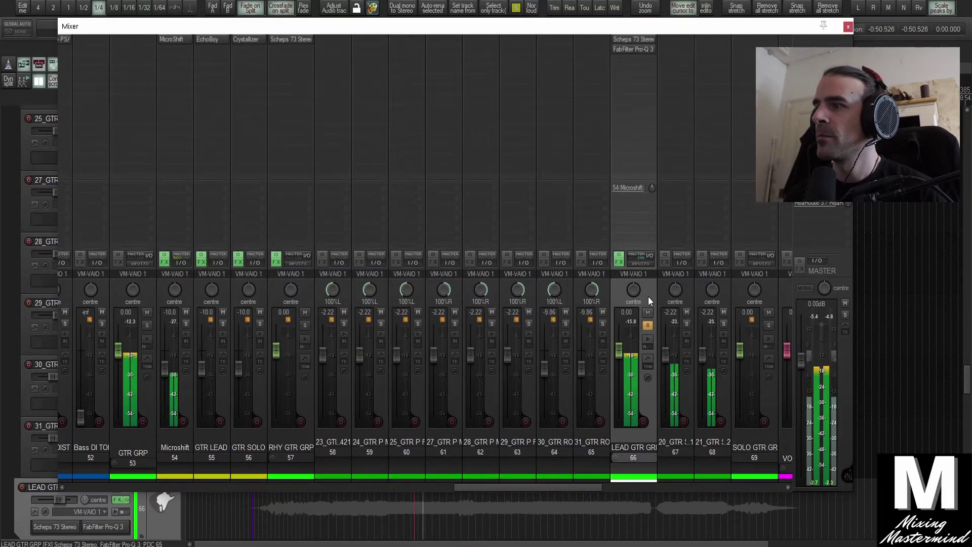
pyautogui.press('space')
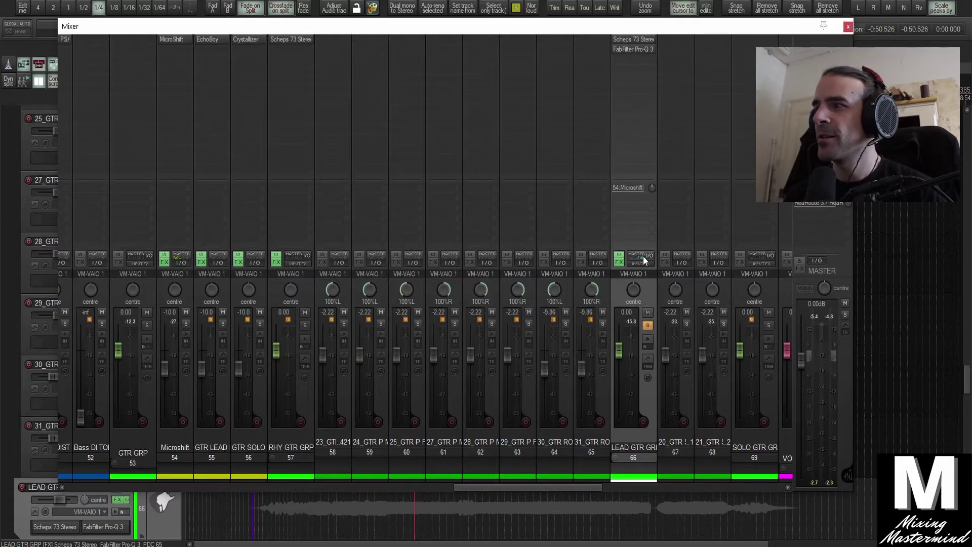
# Create a post-fader send at 0 dB from LEAD GTR GRP to GTR SOLO DELAY and unsolo the lead group during playback.
pyautogui.moveTo(259, 259); pyautogui.dragTo(260, 261)
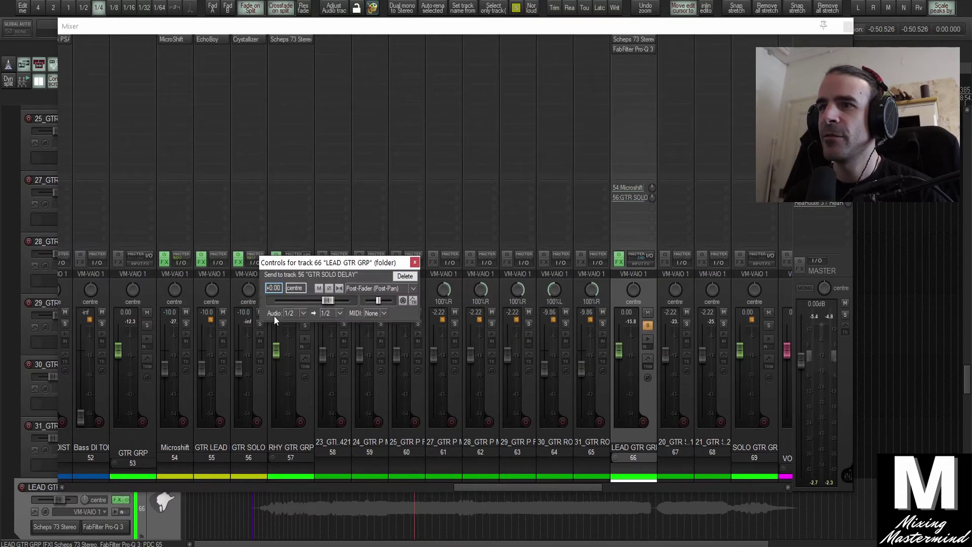
pyautogui.click(415, 263)
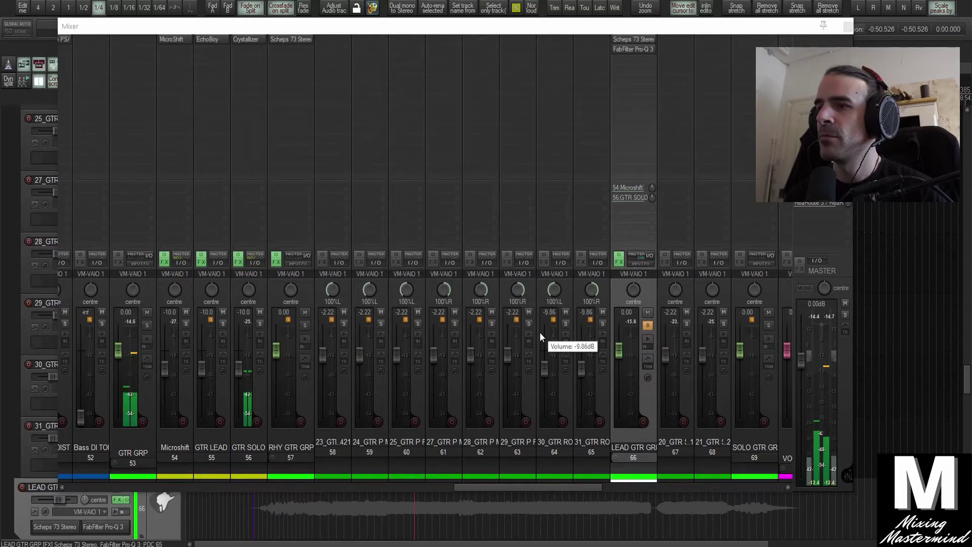
pyautogui.click(648, 324)
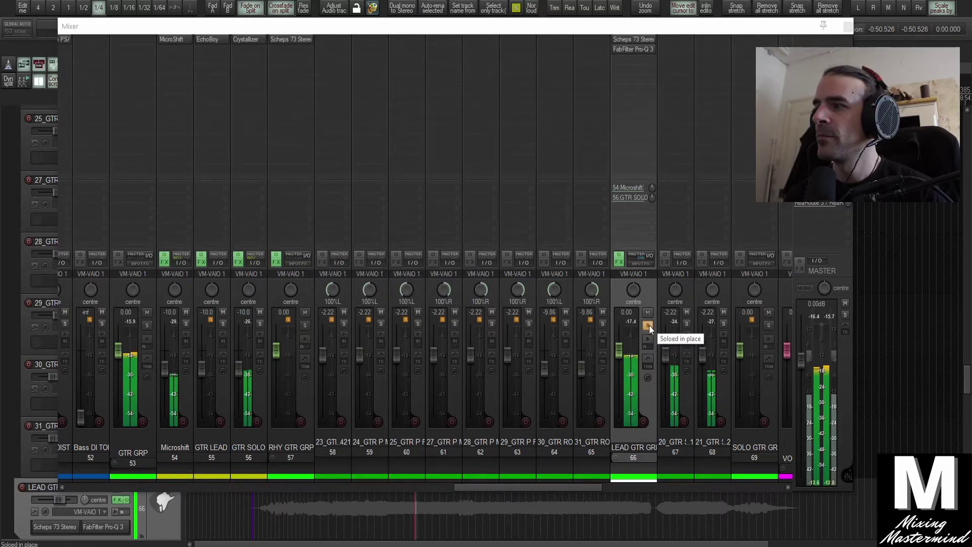
# Select lead guitar tracks 20_GTR and 21_GTR together and raise their volume to -1.98 dB.
pyautogui.moveTo(555, 485); pyautogui.dragTo(751, 489)
pyautogui.click(568, 399)
pyautogui.keyDown('ctrl'); pyautogui.click(538, 396); pyautogui.keyUp('ctrl')
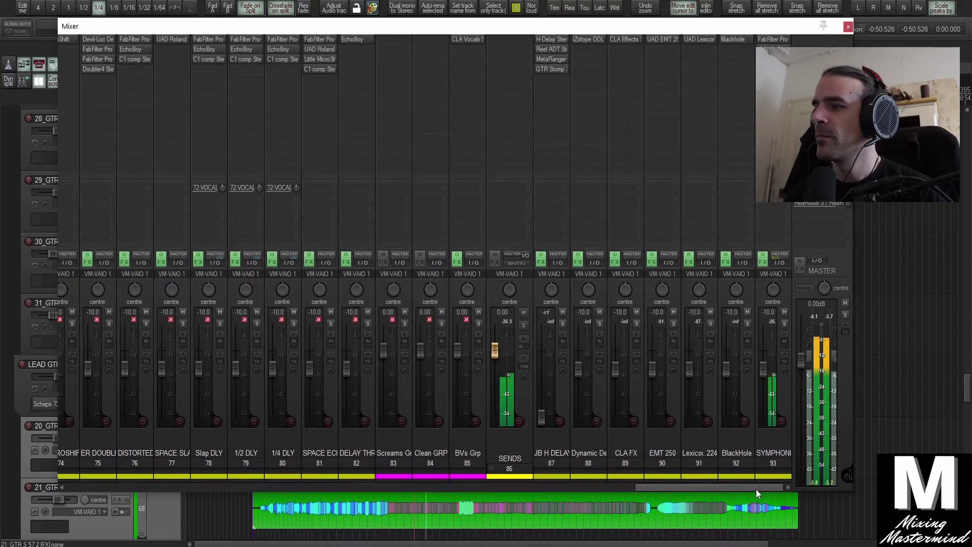
pyautogui.moveTo(751, 489); pyautogui.dragTo(570, 486)
pyautogui.moveTo(502, 354); pyautogui.dragTo(500, 354)
# Try a narrow bell cut around 2.5 kHz in FabFilter Pro-Q 3 on LEAD GTR GRP during playback.
pyautogui.click(429, 49)
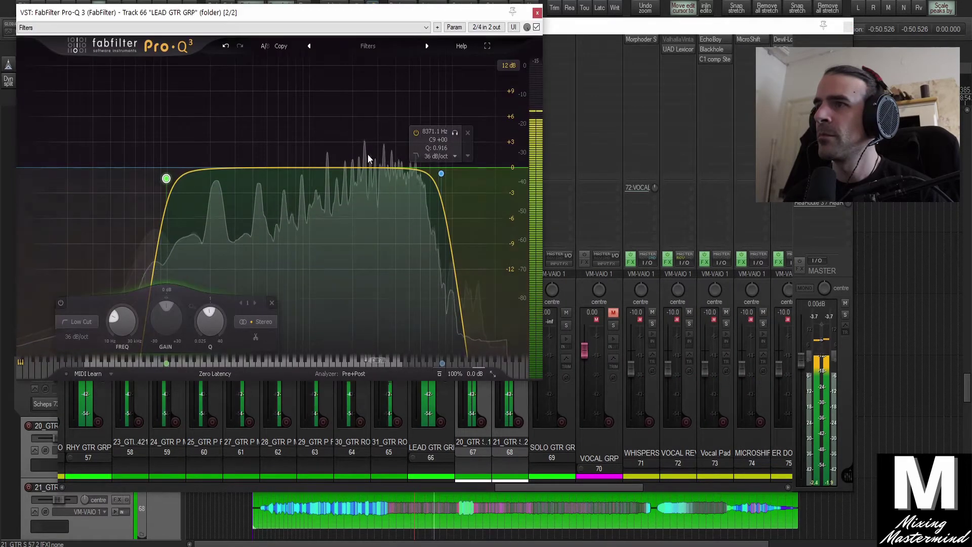
pyautogui.moveTo(370, 168); pyautogui.dragTo(371, 83)
pyautogui.moveTo(372, 121); pyautogui.dragTo(366, 227)
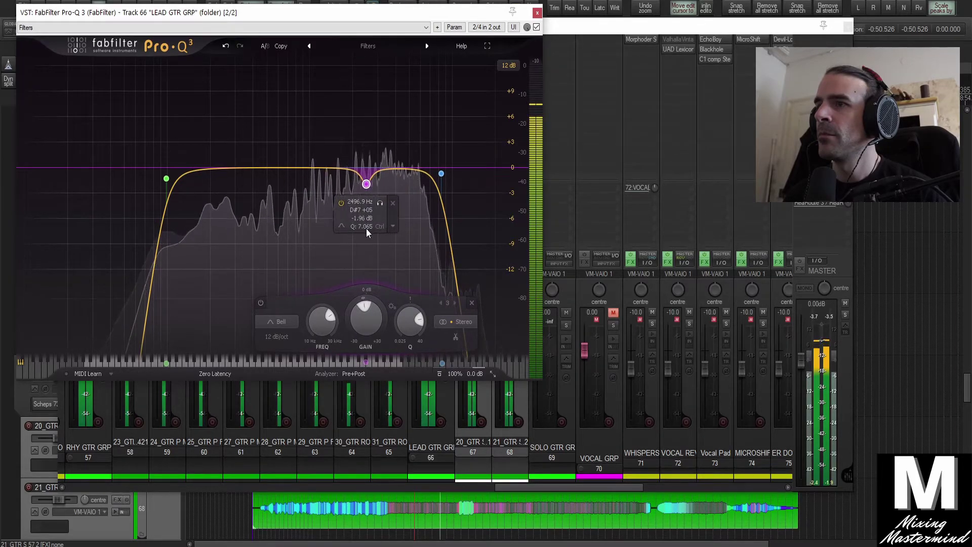
pyautogui.click(471, 302)
pyautogui.click(537, 12)
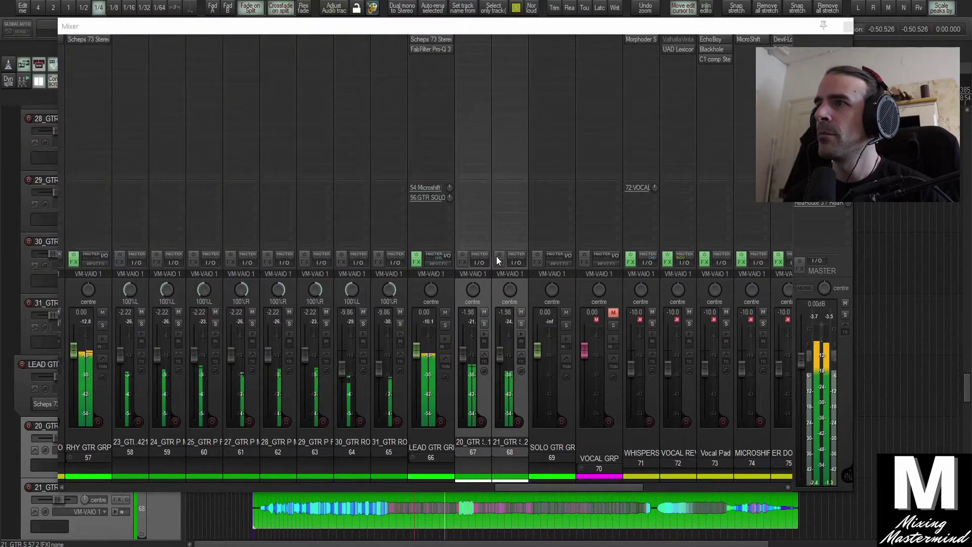
# Add soothe2 to LEAD GTR GRP and set its band 3 to 4 kHz with 0.9 dB sensitivity during playback.
pyautogui.rightClick(420, 265)
pyautogui.moveTo(432, 323)
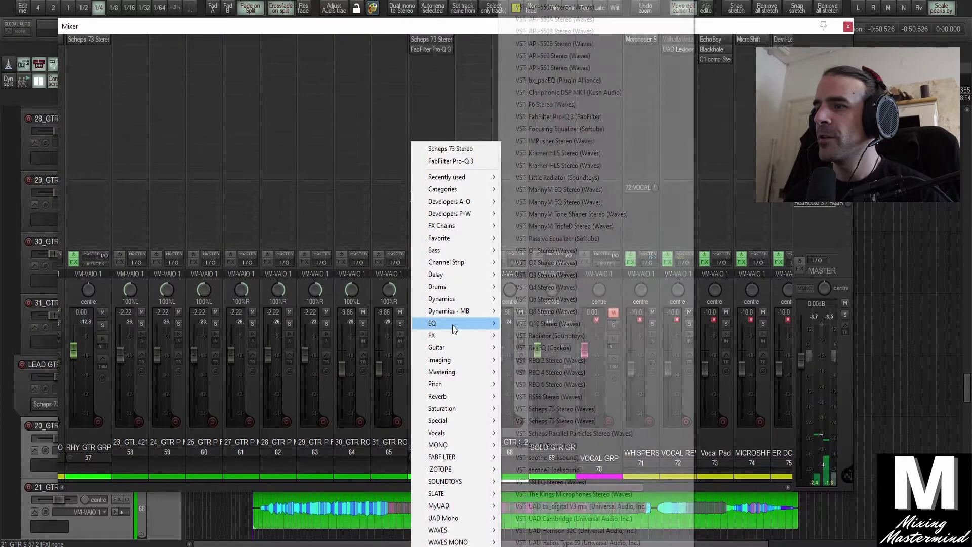
pyautogui.click(572, 470)
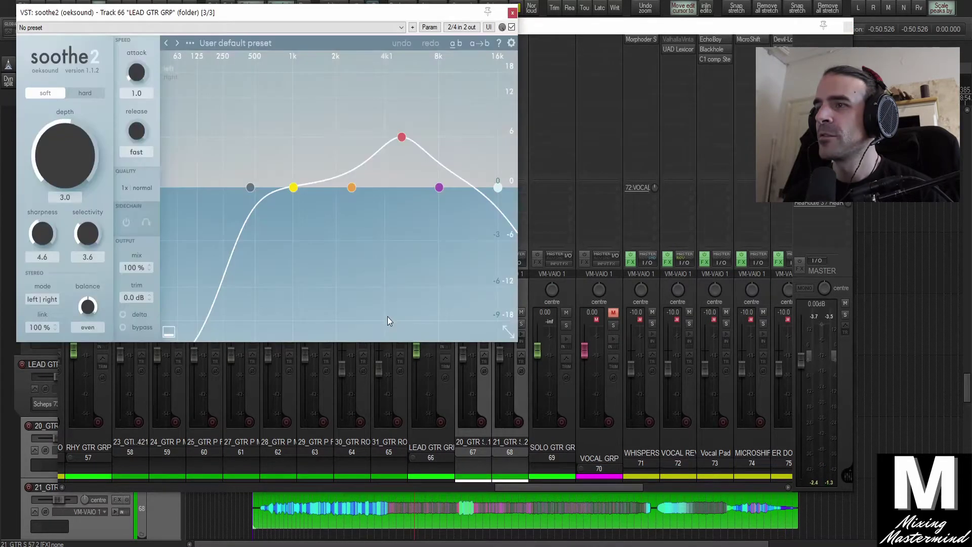
pyautogui.press('space')
pyautogui.moveTo(381, 168); pyautogui.dragTo(383, 186)
# Set the soothe2 sharpness to 6.6 and depth to 1.4, close the plugin, and stop playback.
pyautogui.moveTo(42, 233); pyautogui.dragTo(40, 205)
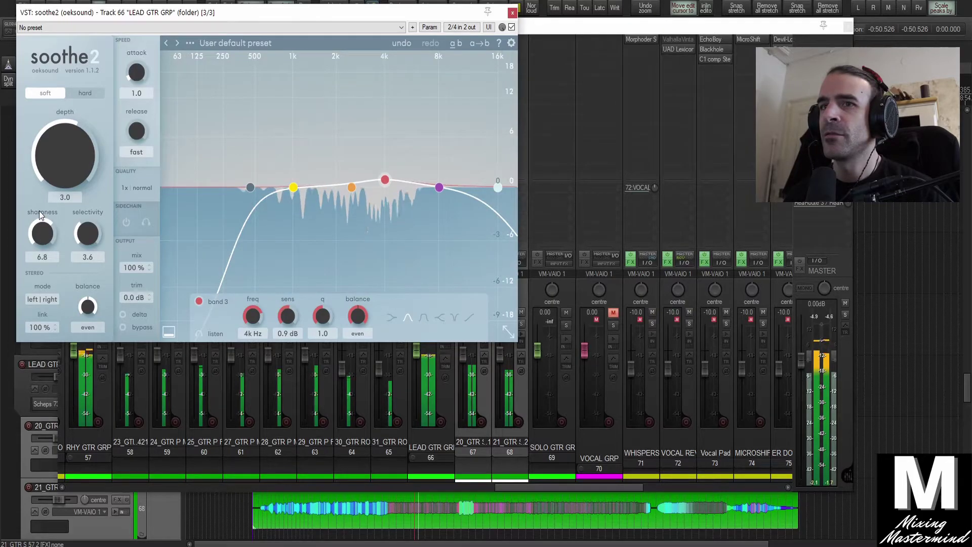
pyautogui.moveTo(60, 162); pyautogui.dragTo(60, 174)
pyautogui.moveTo(44, 236); pyautogui.dragTo(42, 242)
pyautogui.moveTo(59, 178); pyautogui.dragTo(59, 174)
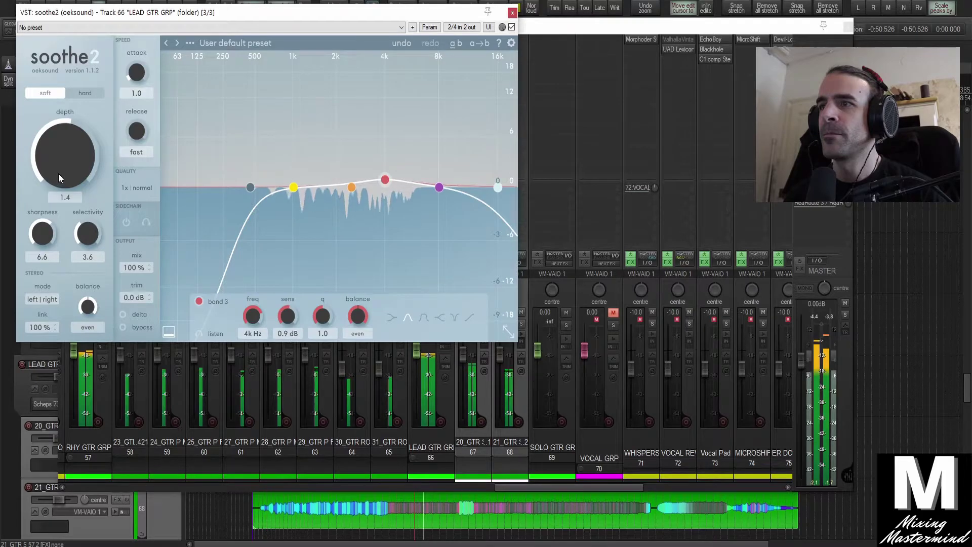
pyautogui.click(512, 12)
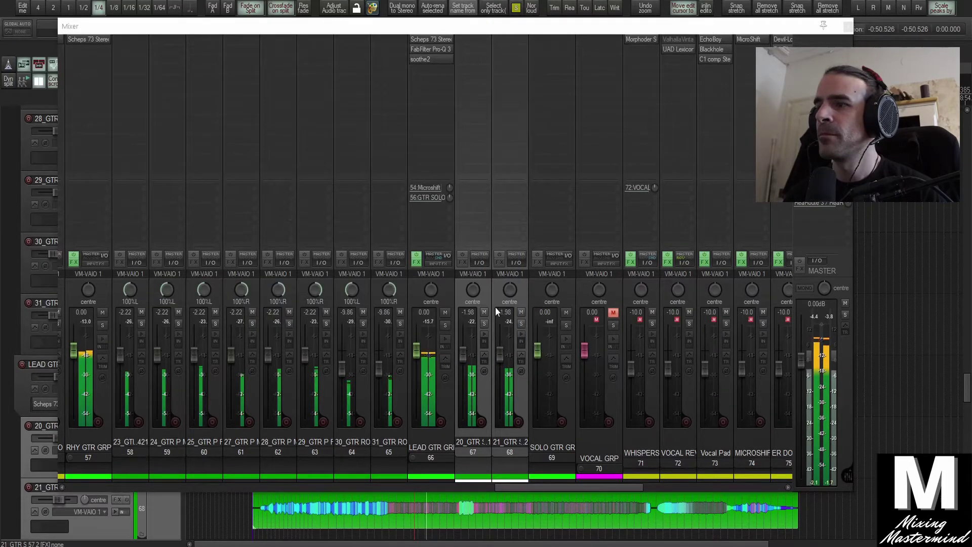
pyautogui.press('space')
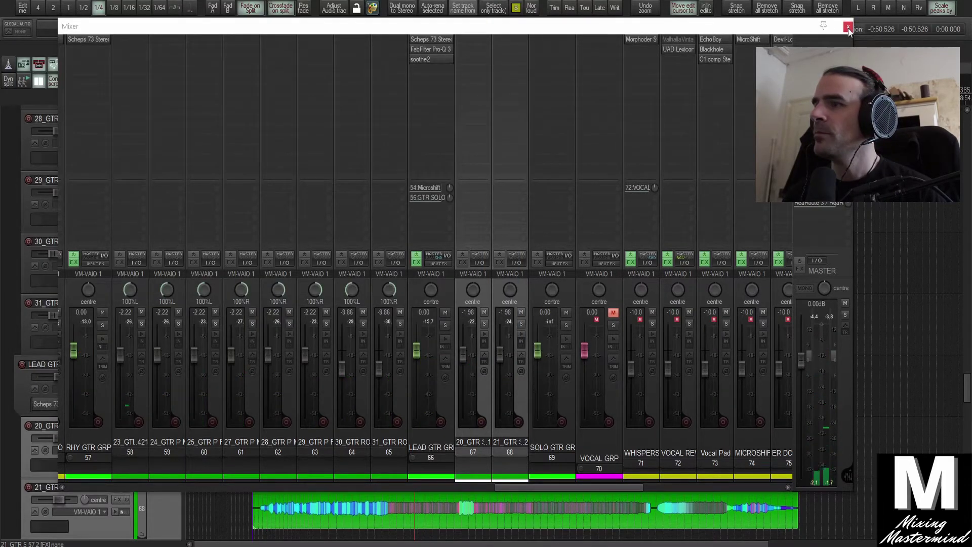
# Close the mixer and review the track layout from the guitars through the drum groups, drum effects and ALL DRUMS track.
pyautogui.click(848, 28)
pyautogui.scroll(-3, 300, 390)
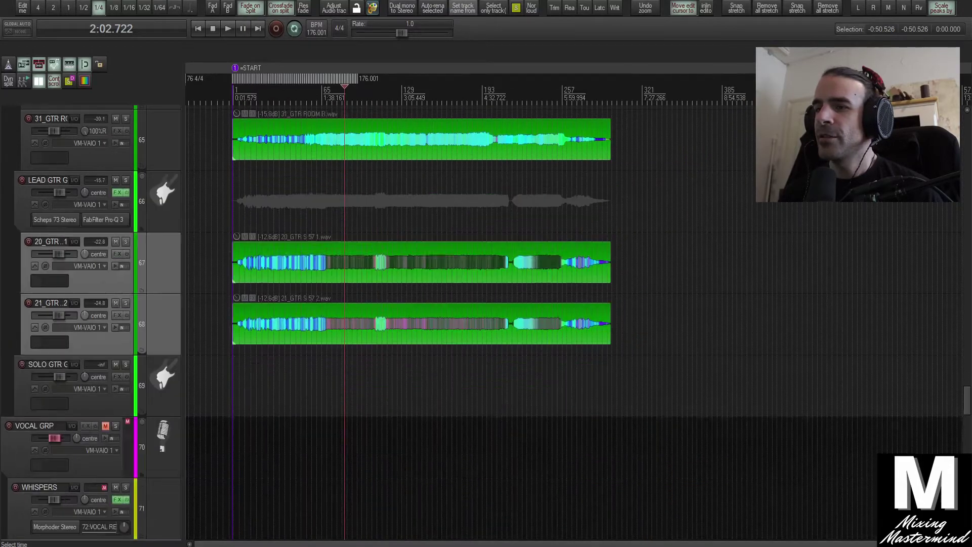
pyautogui.scroll(15, 300, 389)
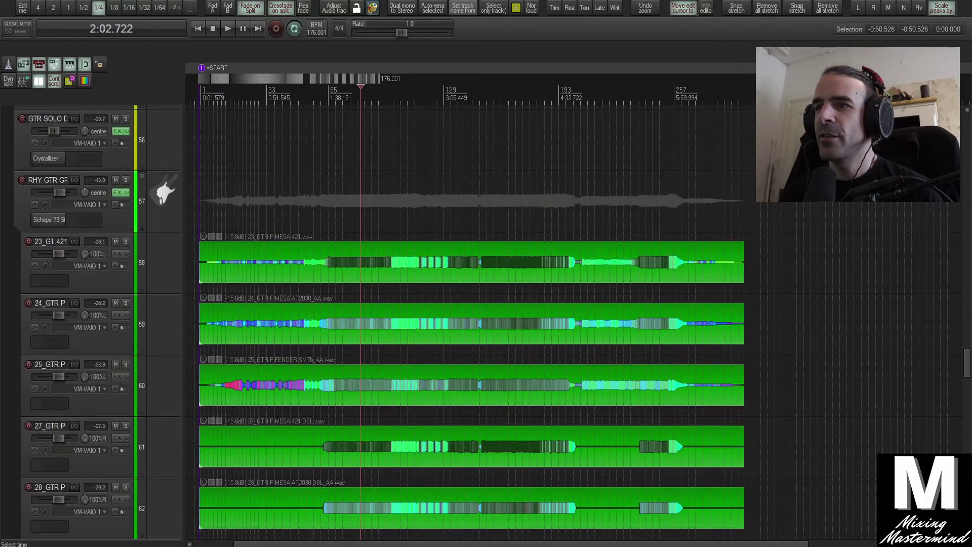
pyautogui.scroll(20, 303, 405)
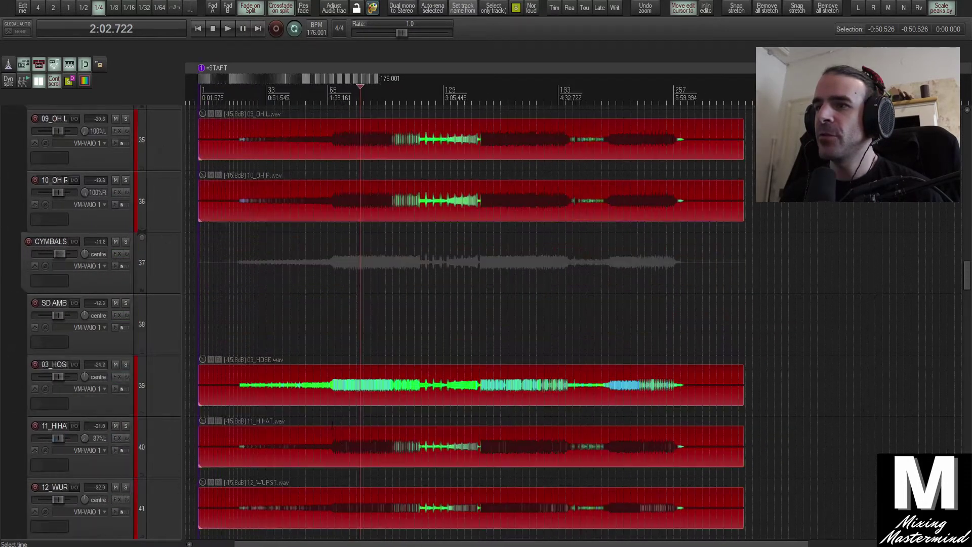
pyautogui.scroll(6, 330, 428)
pyautogui.click(157, 321)
pyautogui.scroll(5, 168, 326)
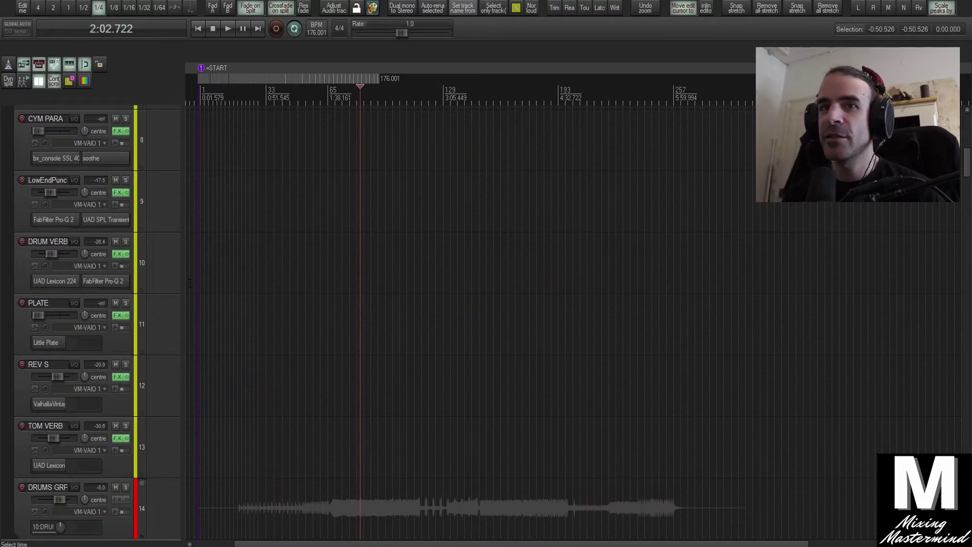
pyautogui.scroll(8, 175, 303)
pyautogui.click(171, 253)
pyautogui.scroll(-3, 162, 348)
pyautogui.scroll(-20, 162, 347)
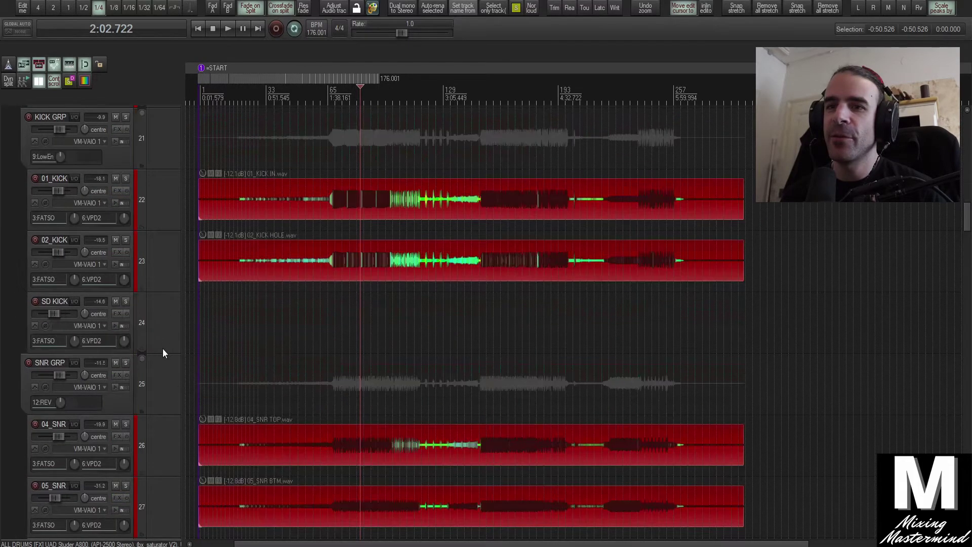
pyautogui.scroll(-20, 163, 354)
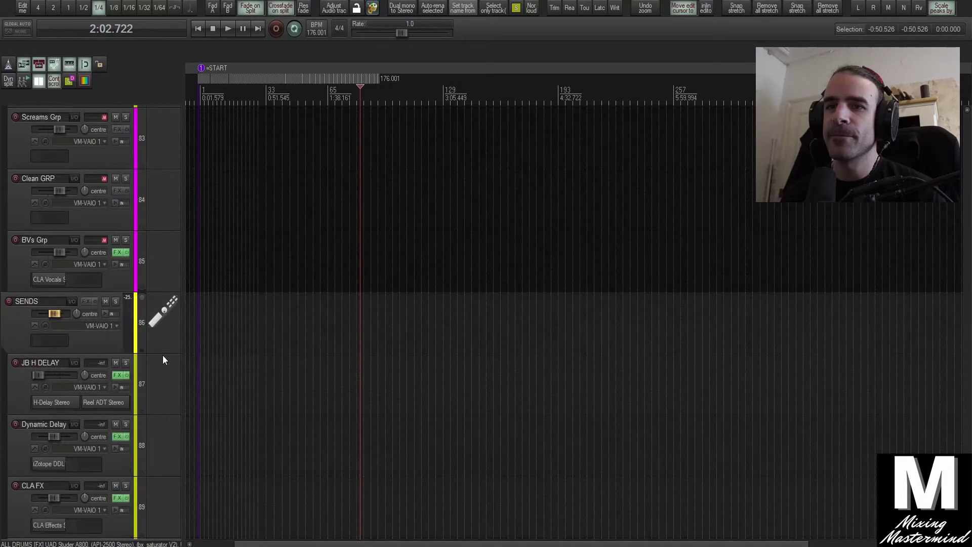
# Review the effect tracks in the SENDS folder, selecting Lexicon 224 and EMT 250, and reopen the mixer.
pyautogui.click(169, 326)
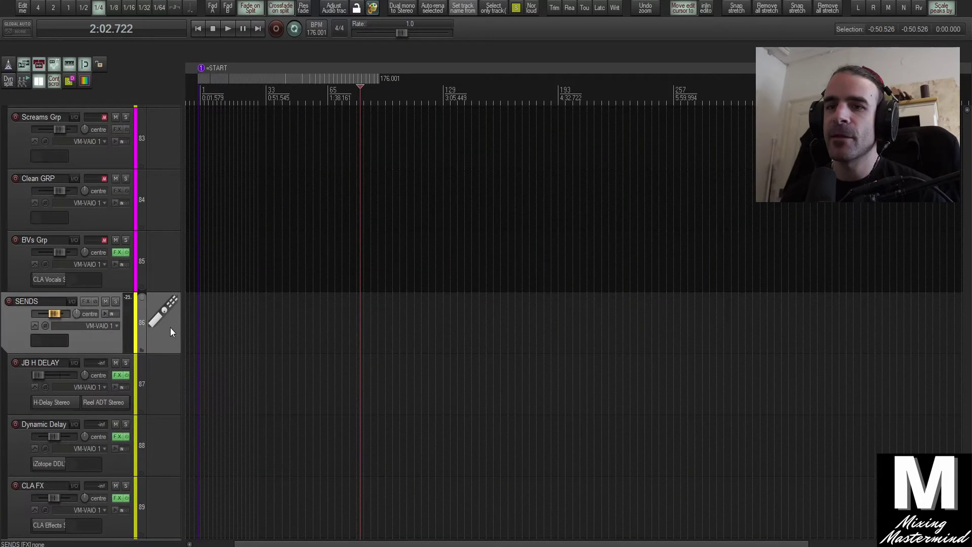
pyautogui.scroll(-4, 171, 378)
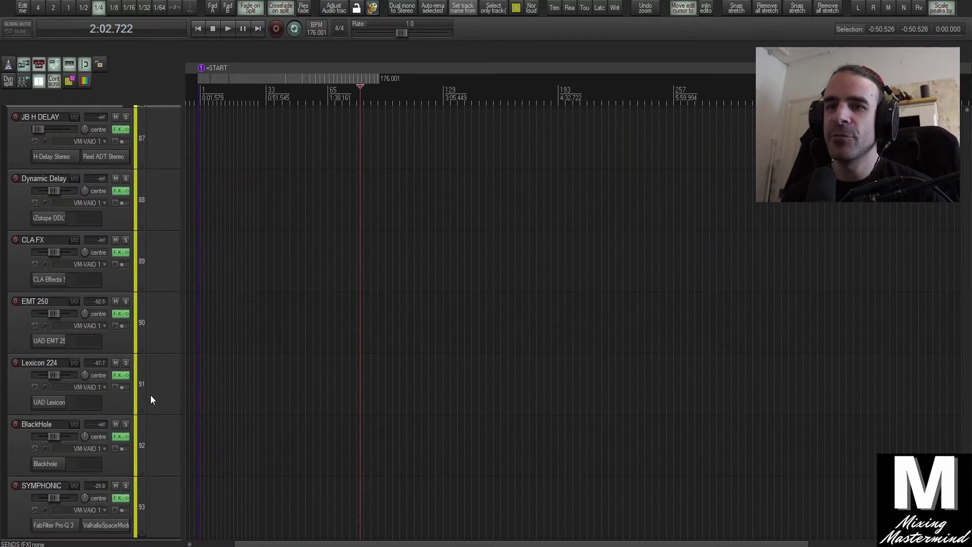
pyautogui.click(151, 395)
pyautogui.scroll(-1, 164, 455)
pyautogui.click(168, 404)
pyautogui.click(162, 363)
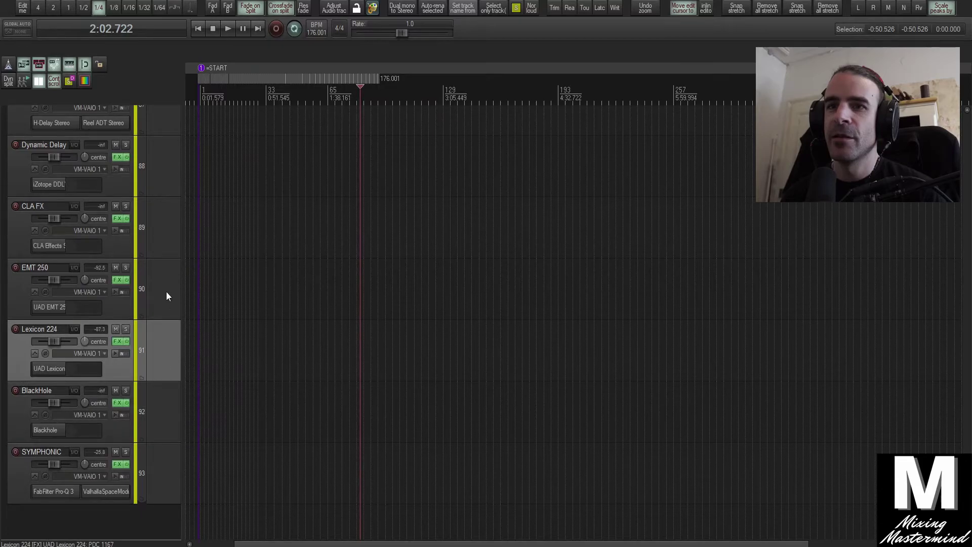
pyautogui.click(167, 292)
pyautogui.scroll(1, 175, 313)
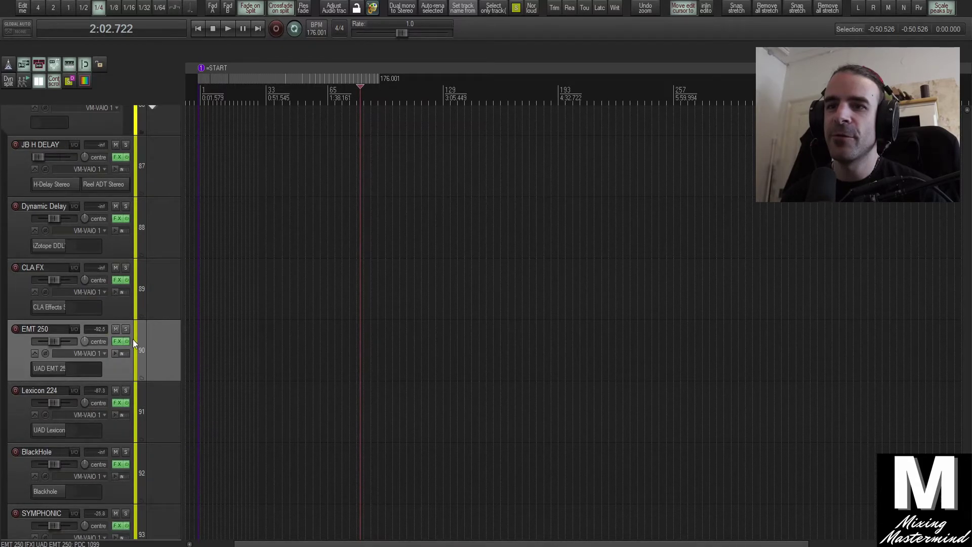
pyautogui.click(117, 342)
pyautogui.click(116, 341)
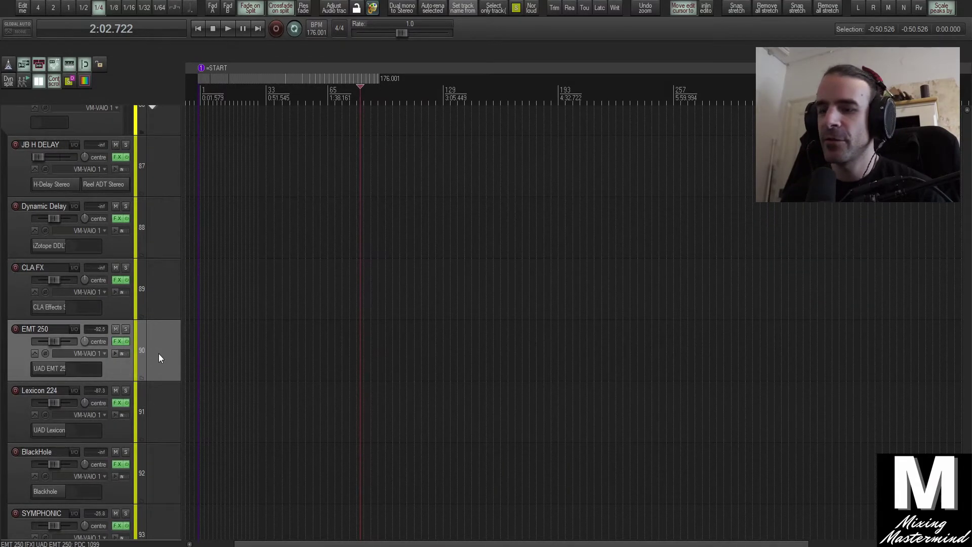
pyautogui.hotkey('ctrl', 'm')
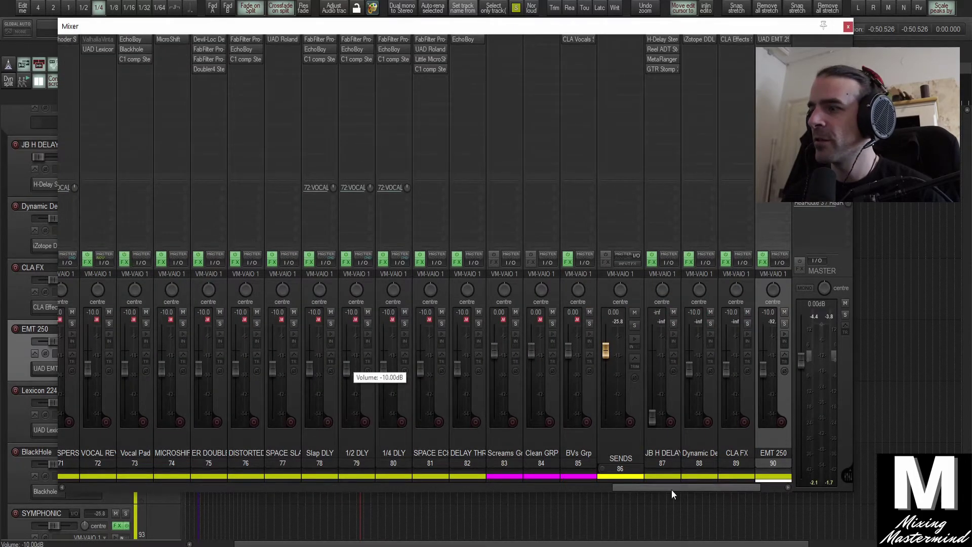
pyautogui.moveTo(672, 488); pyautogui.dragTo(558, 499)
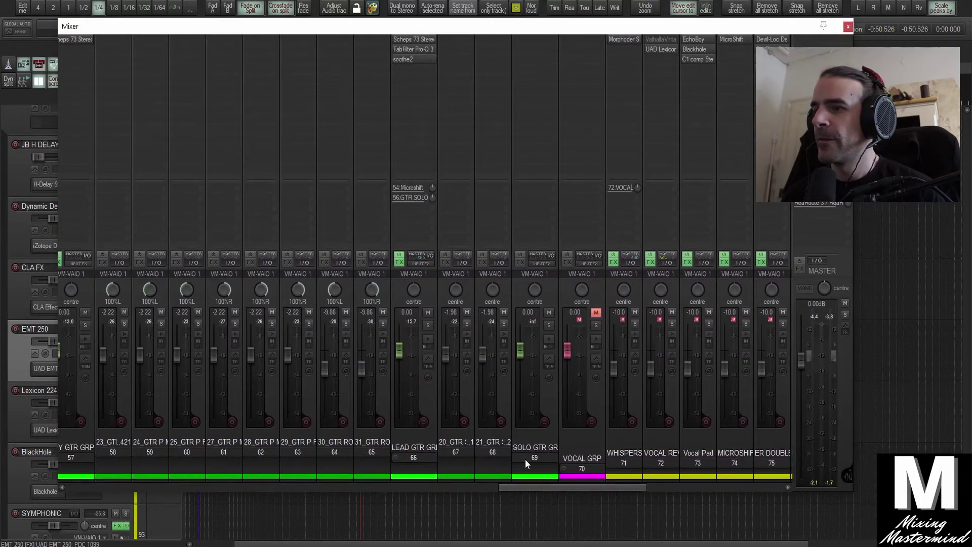
# Add a send from LEAD GTR GRP to the EMT 250 track and close its routing window.
pyautogui.click(408, 207)
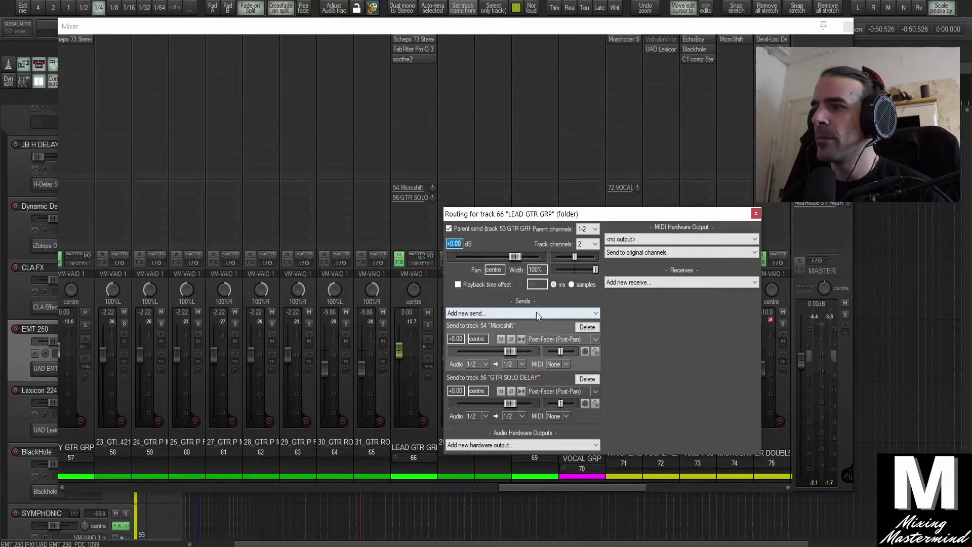
pyautogui.click(539, 314)
pyautogui.moveTo(599, 341); pyautogui.dragTo(596, 504)
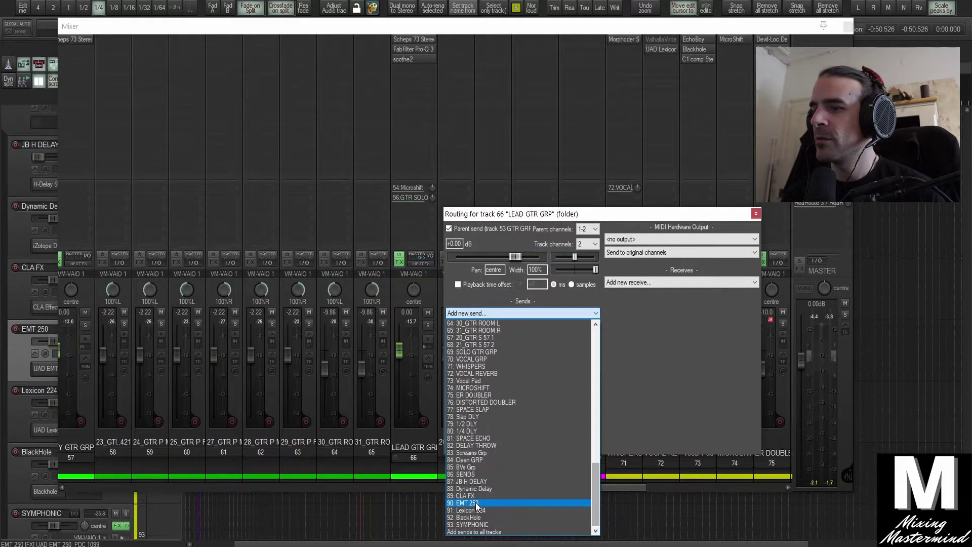
pyautogui.click(557, 502)
pyautogui.click(756, 213)
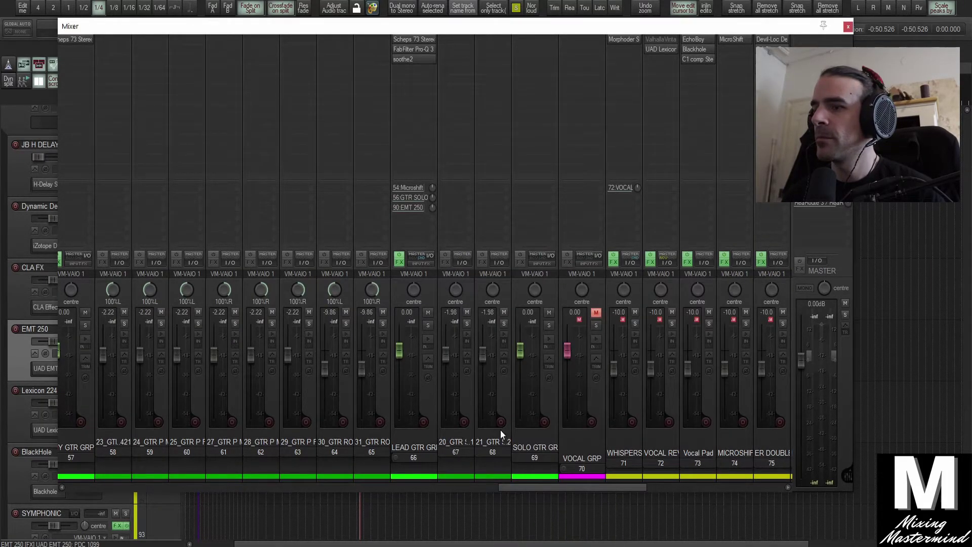
# During playback, briefly audition the EMT 250 return in solo and lower its volume to -10.7 dB.
pyautogui.press('space')
pyautogui.moveTo(536, 487); pyautogui.dragTo(671, 489)
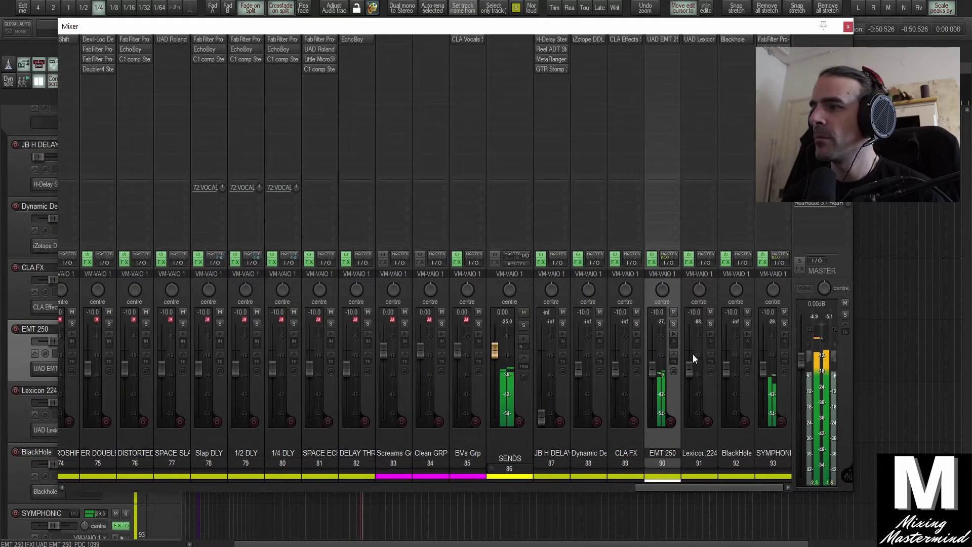
pyautogui.click(673, 323)
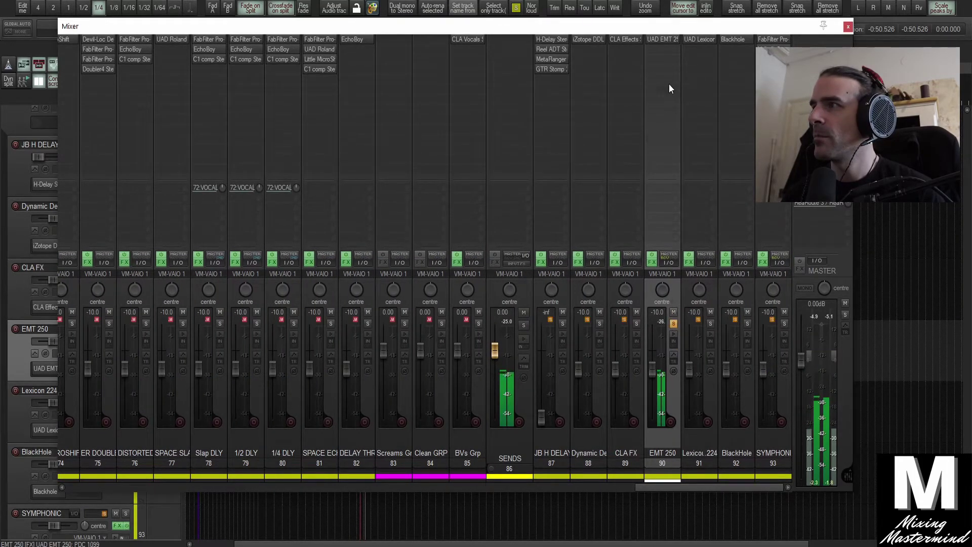
pyautogui.click(674, 324)
pyautogui.moveTo(651, 368); pyautogui.dragTo(650, 370)
# Solo both guitar room tracks (64 and 65), add EMT 250 sends to them, and play them back.
pyautogui.moveTo(665, 486); pyautogui.dragTo(516, 490)
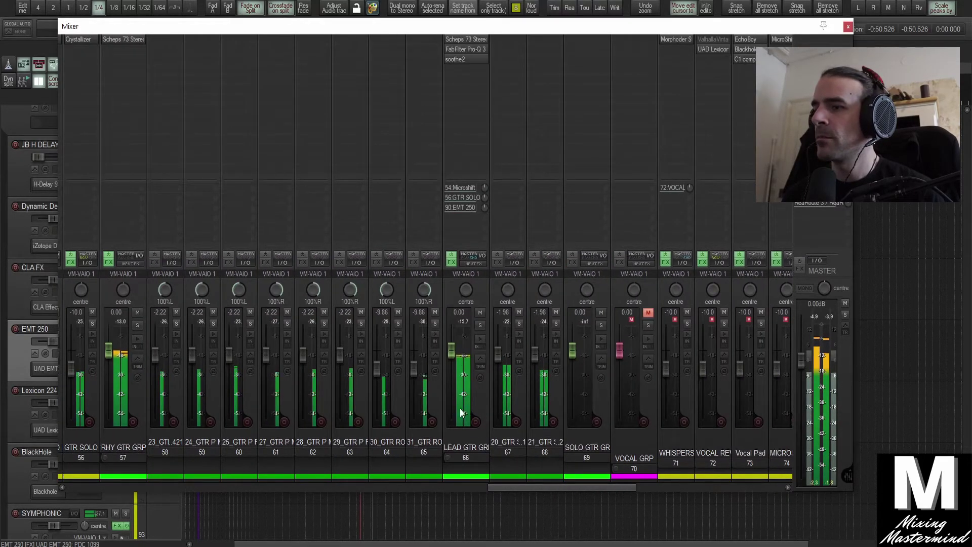
pyautogui.click(433, 394)
pyautogui.keyDown('shift'); pyautogui.click(399, 388); pyautogui.keyUp('shift')
pyautogui.press('space')
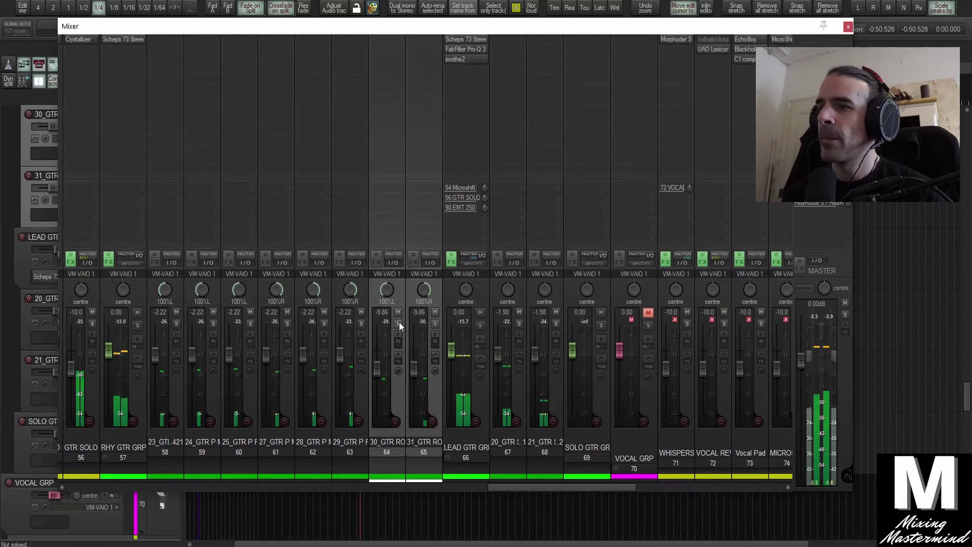
pyautogui.click(399, 321)
pyautogui.press('space')
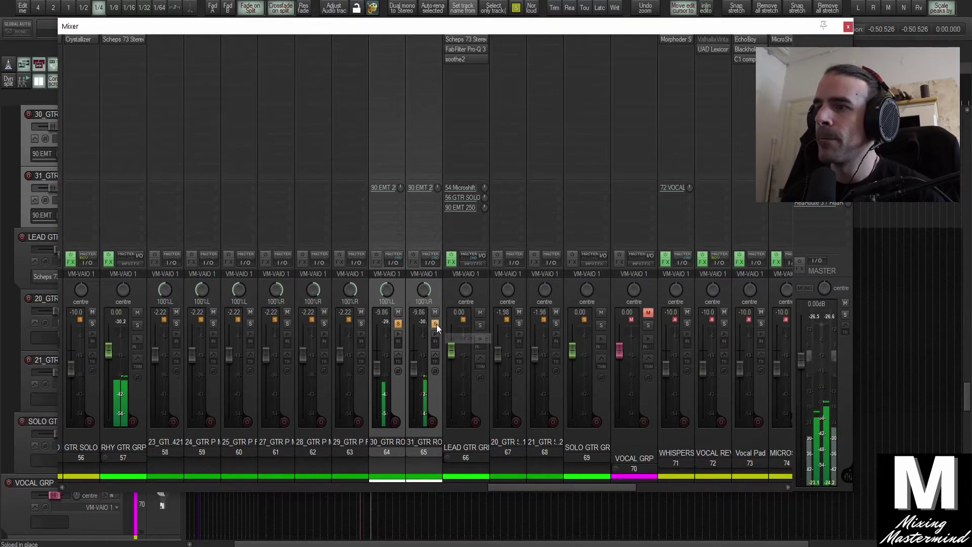
# With EMT 250 soloed, mute the LEAD GTR GRP send to it and raise both guitar room tracks to -4.07 dB.
pyautogui.moveTo(503, 490); pyautogui.dragTo(710, 506)
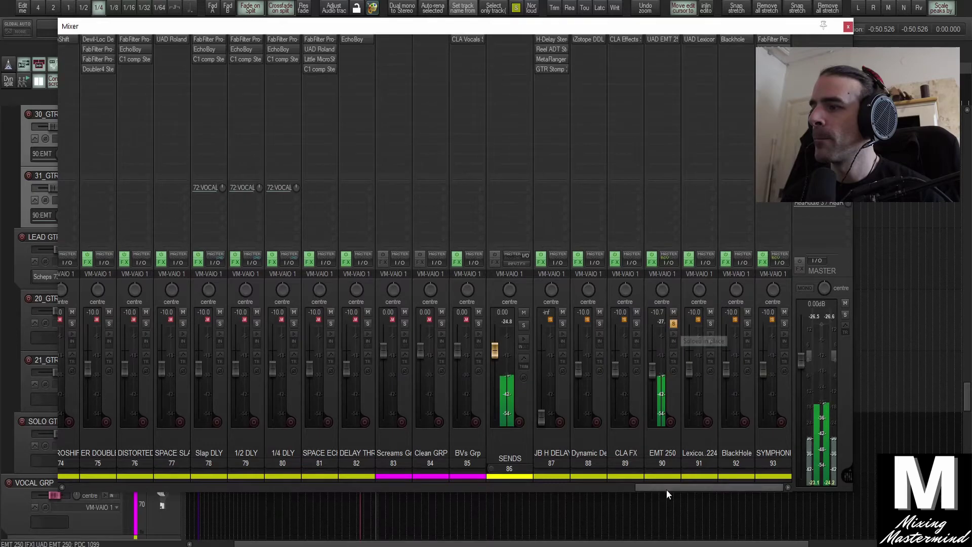
pyautogui.moveTo(668, 486); pyautogui.dragTo(507, 486)
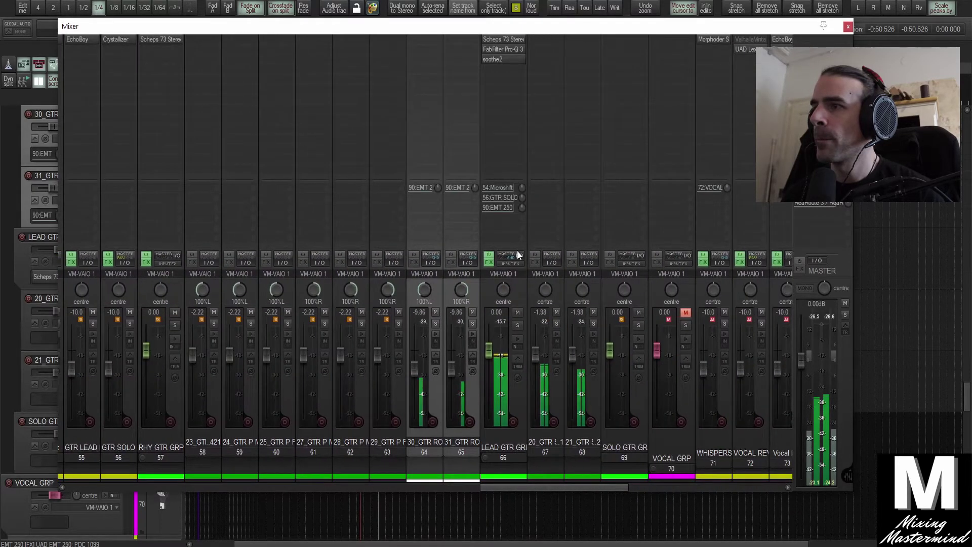
pyautogui.moveTo(450, 369); pyautogui.dragTo(451, 359)
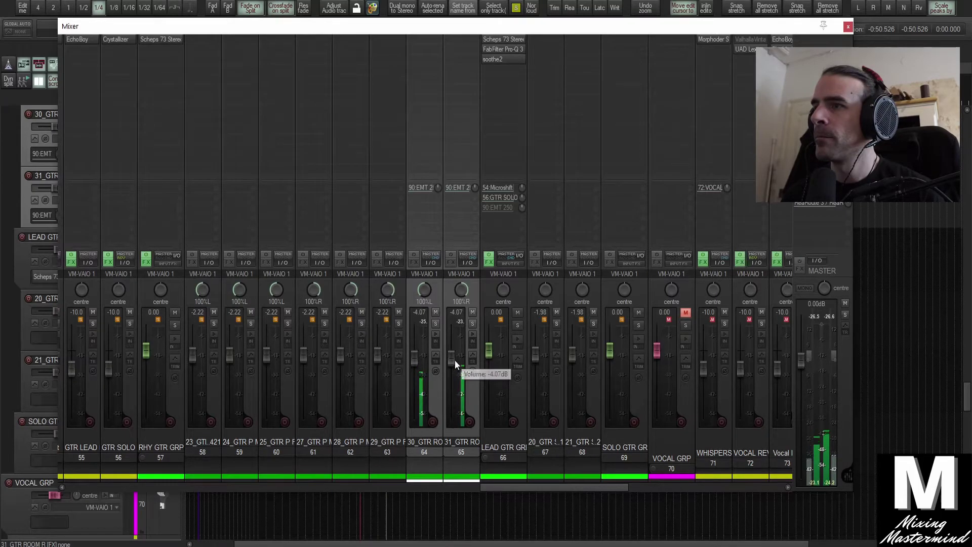
pyautogui.click(456, 187)
pyautogui.click(423, 187)
pyautogui.click(581, 197)
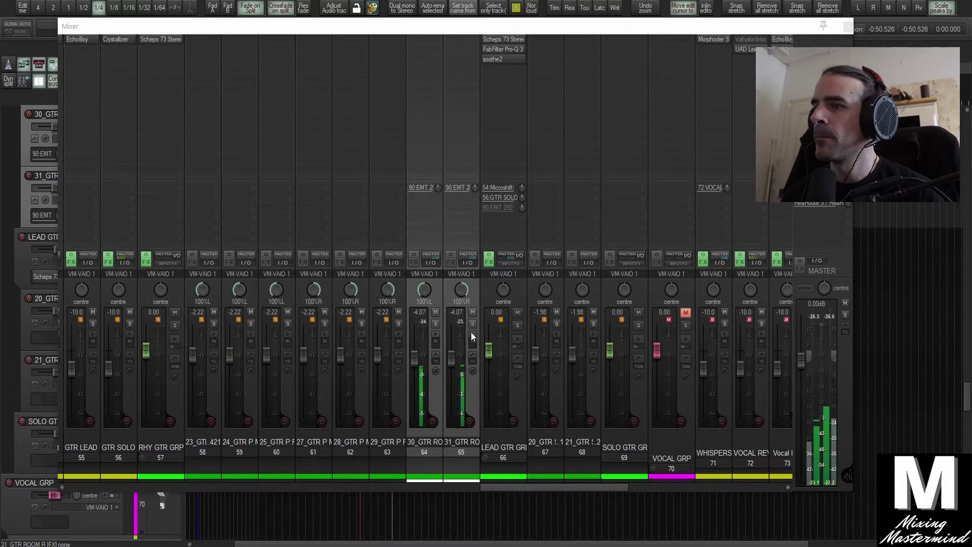
# Unsolo the guitar room tracks and raise both of their volumes to -0.15 dB.
pyautogui.click(472, 324)
pyautogui.click(469, 401)
pyautogui.keyDown('ctrl'); pyautogui.click(434, 393); pyautogui.keyUp('ctrl')
pyautogui.moveTo(452, 357); pyautogui.dragTo(451, 349)
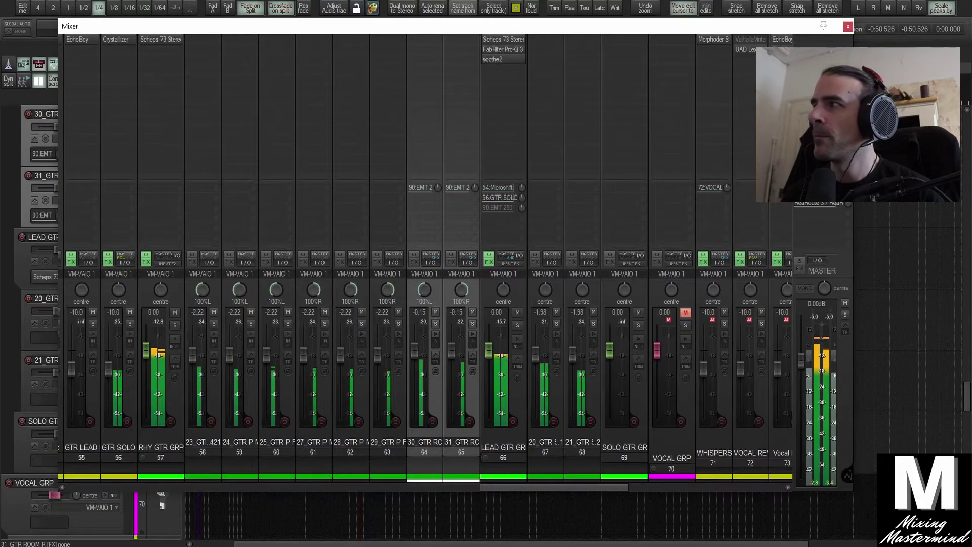
# Close the mixer, try the lead guitar items at -11.9 dB, and raise both guitar room items to -11.7 dB.
pyautogui.click(848, 26)
pyautogui.moveTo(201, 292)
pyautogui.mouseDown()
pyautogui.moveTo(199, 247)
pyautogui.moveTo(199, 288)
pyautogui.mouseUp()
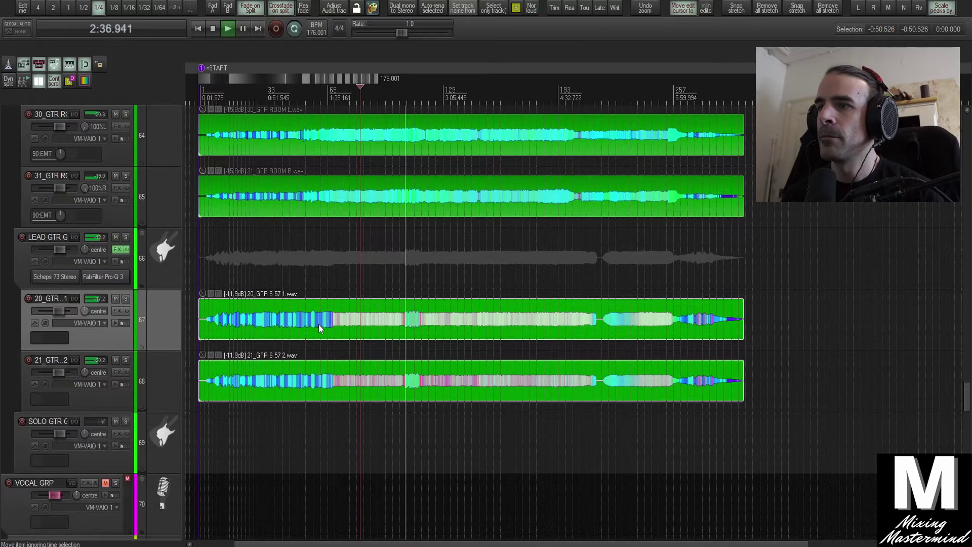
pyautogui.scroll(3, 319, 328)
pyautogui.moveTo(201, 298); pyautogui.dragTo(204, 269)
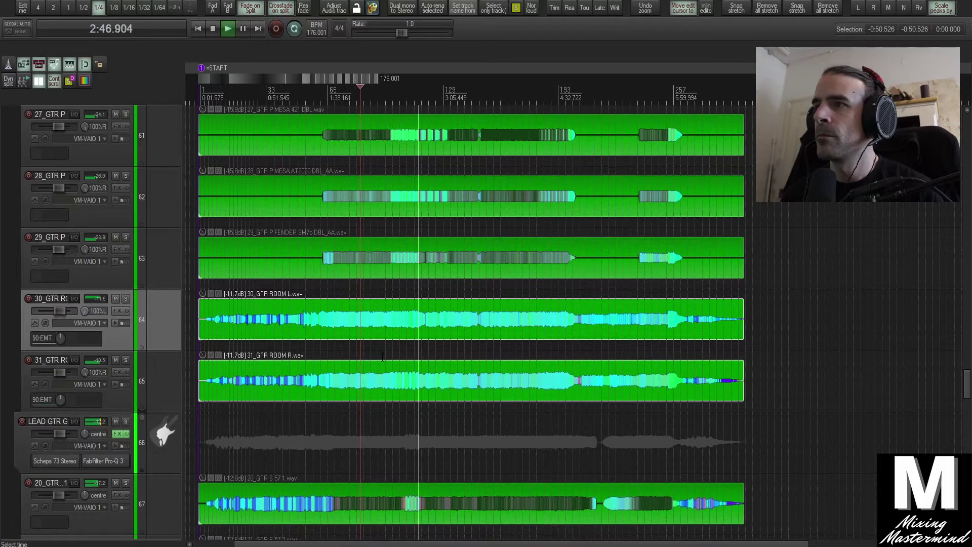
# Listen again from about 0:36 while examining the rhythm, room and lead guitar tracks, and stop playback.
pyautogui.hscroll(-1, 380, 354)
pyautogui.scroll(-15, 416, 389)
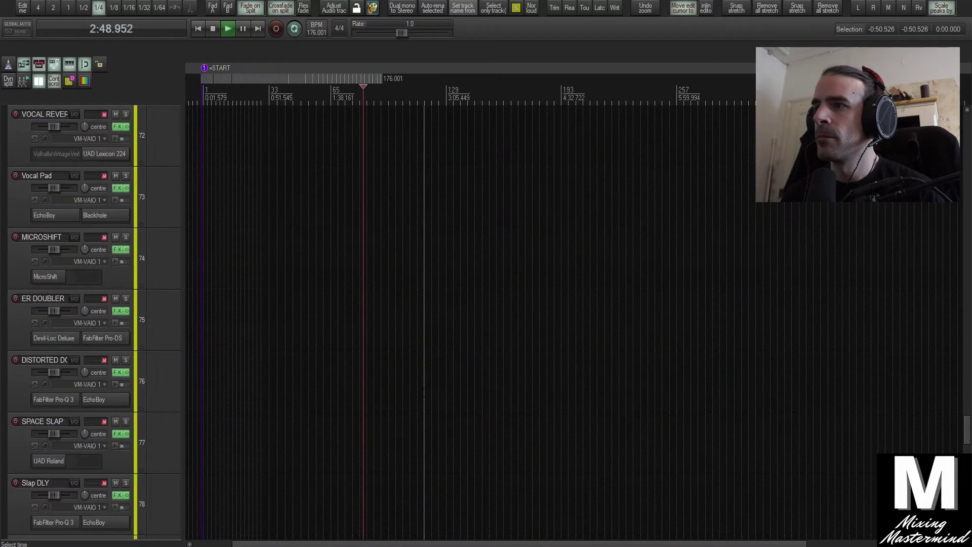
pyautogui.scroll(15, 425, 396)
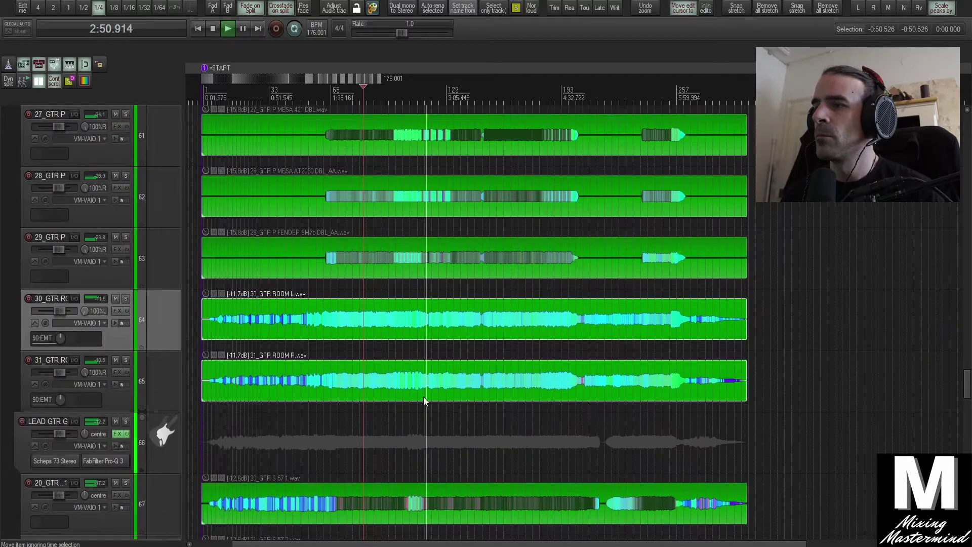
pyautogui.scroll(-2, 424, 399)
pyautogui.scroll(-2, 393, 328)
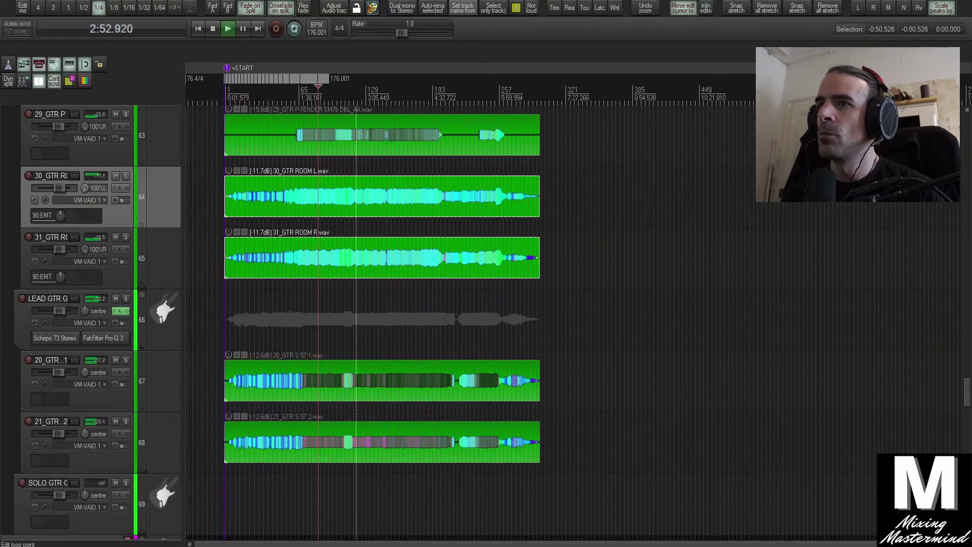
pyautogui.click(251, 263)
pyautogui.scroll(2, 263, 265)
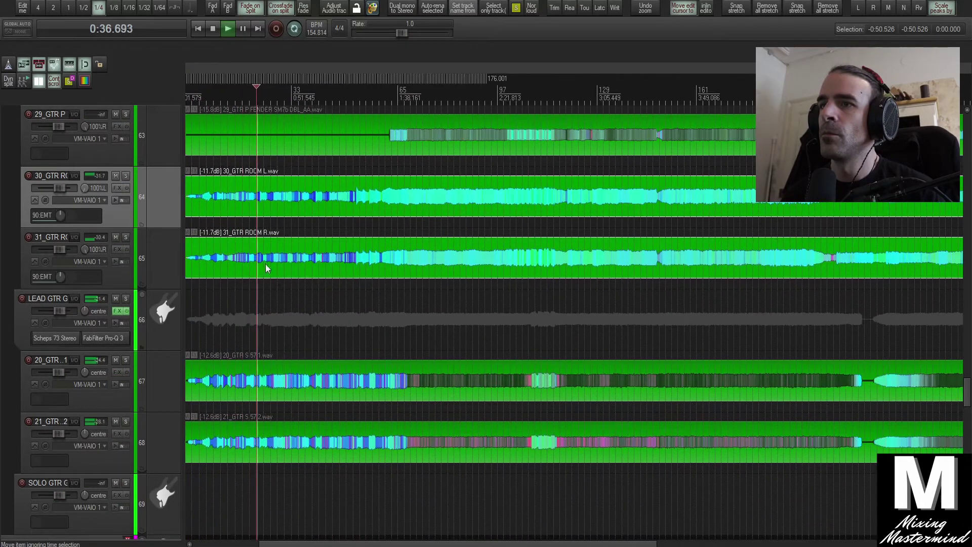
pyautogui.hscroll(-3, 264, 264)
pyautogui.scroll(1, 263, 264)
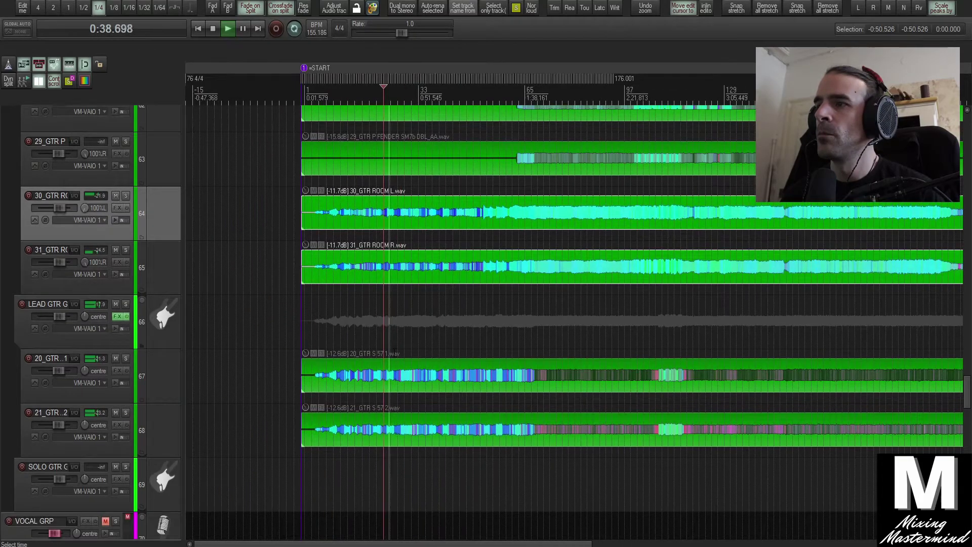
pyautogui.scroll(1, 395, 352)
pyautogui.scroll(-1, 397, 352)
pyautogui.scroll(5, 404, 355)
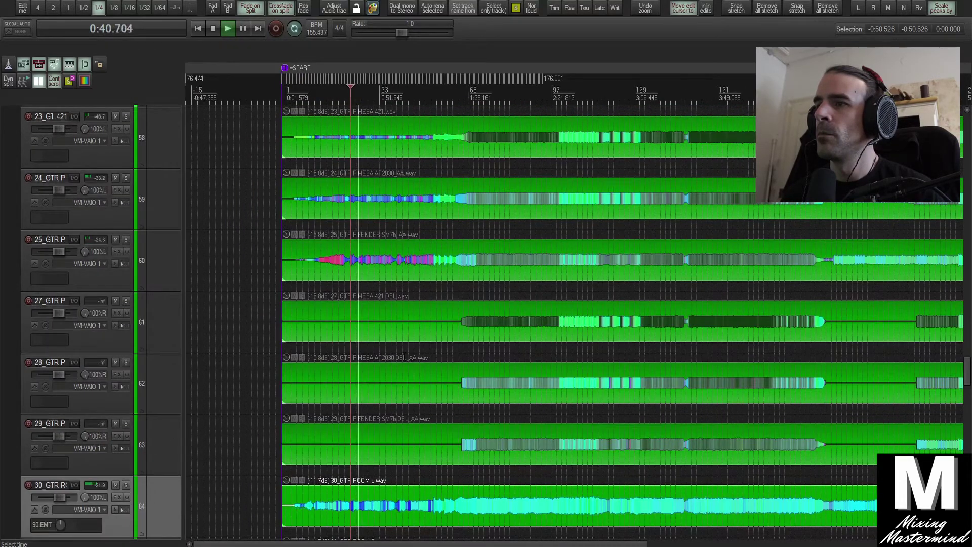
pyautogui.scroll(-3, 405, 356)
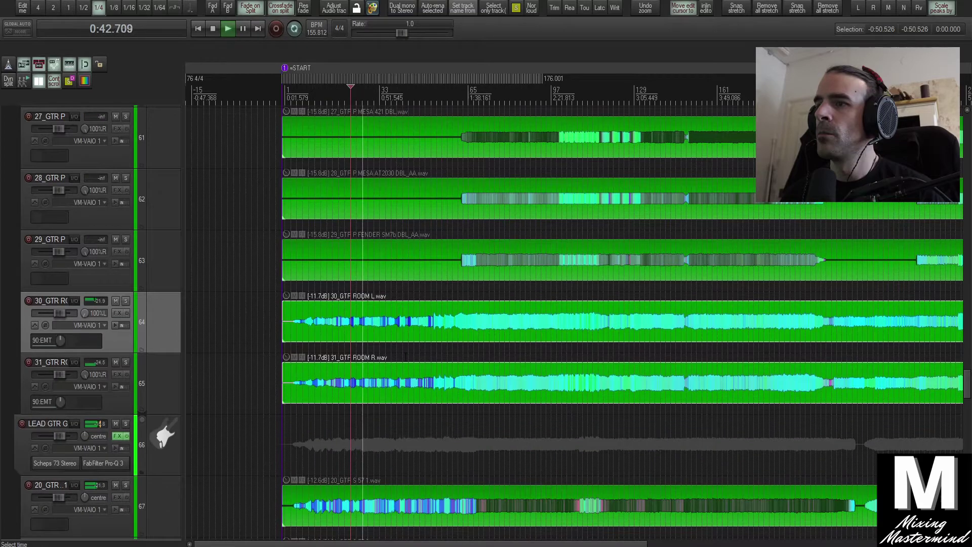
pyautogui.scroll(-3, 405, 356)
pyautogui.scroll(-1, 405, 357)
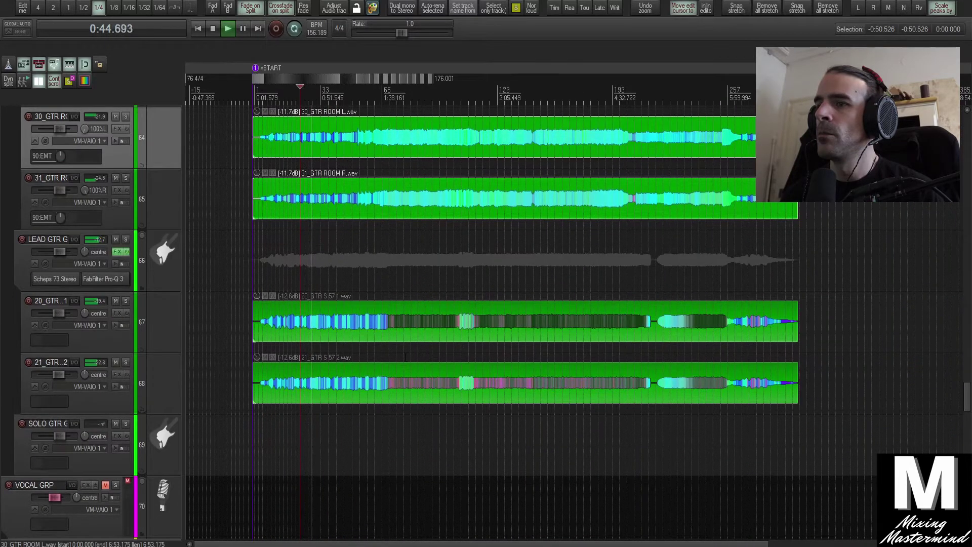
pyautogui.scroll(3, 405, 356)
pyautogui.scroll(2, 390, 364)
pyautogui.press('space')
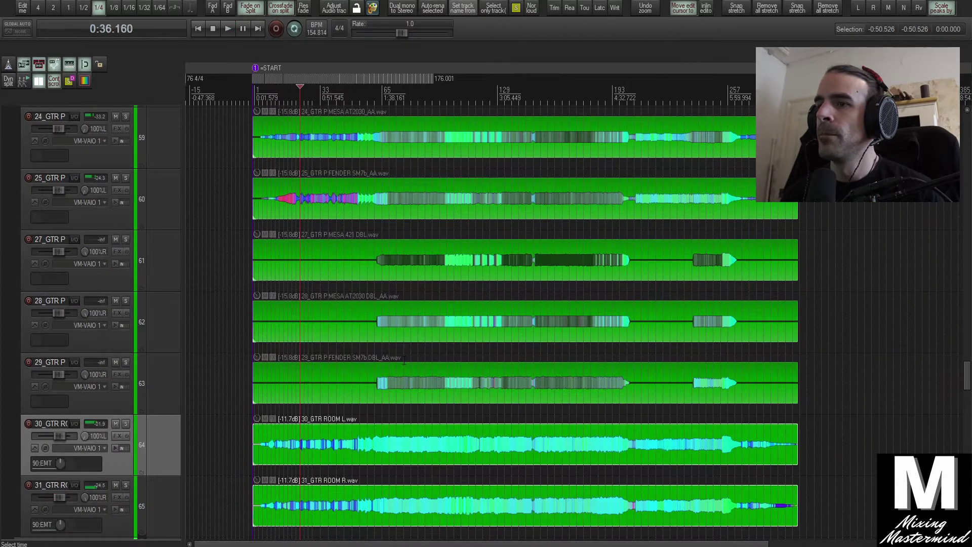
# Examine the rhythm guitar, room and vocal effect tracks and place the edit cursor at 1:49.768.
pyautogui.scroll(4, 375, 373)
pyautogui.scroll(-1, 375, 370)
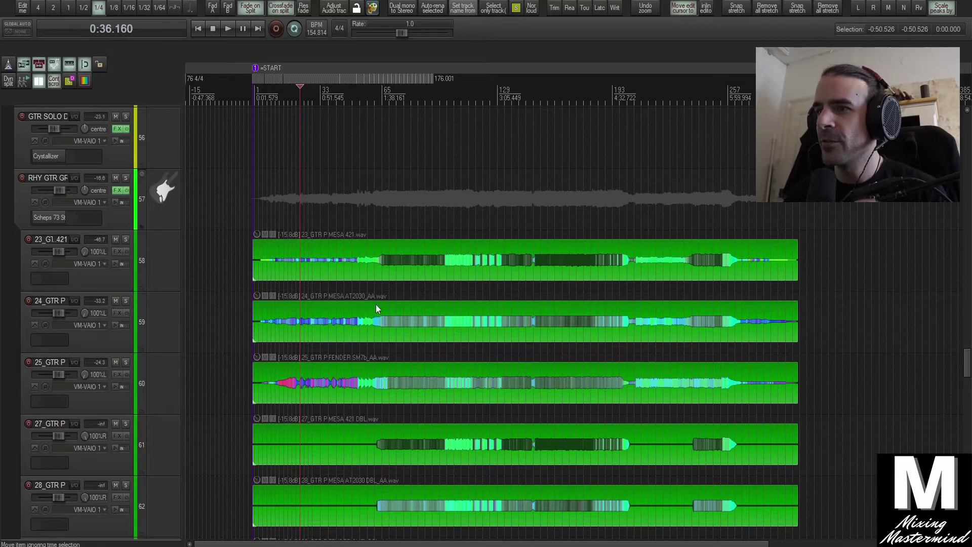
pyautogui.scroll(-3, 374, 314)
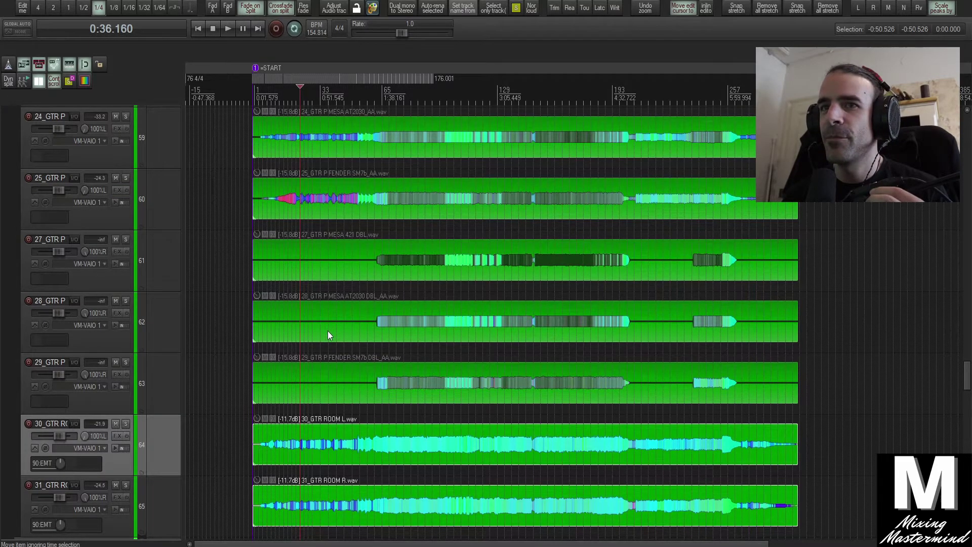
pyautogui.scroll(-5, 327, 331)
pyautogui.scroll(-5, 327, 332)
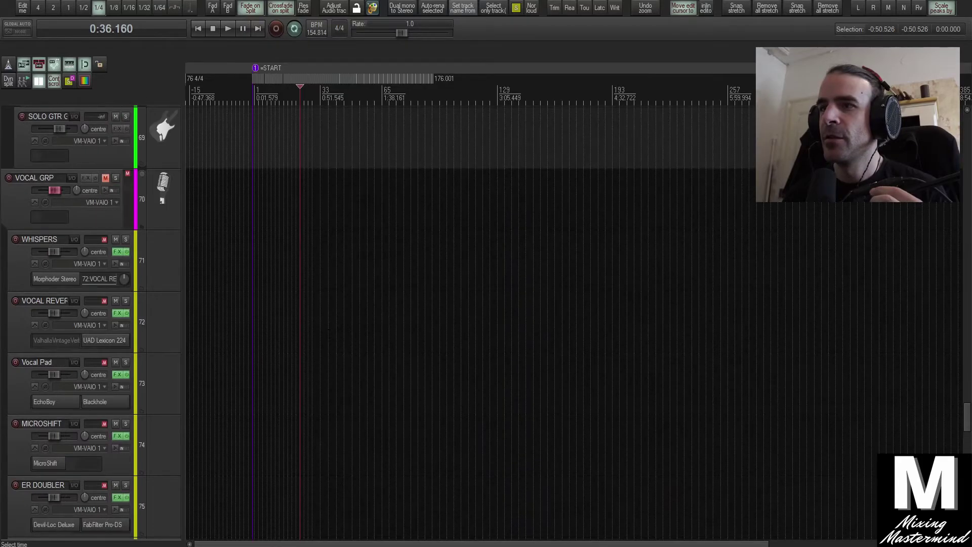
pyautogui.click(329, 333)
pyautogui.scroll(10, 338, 329)
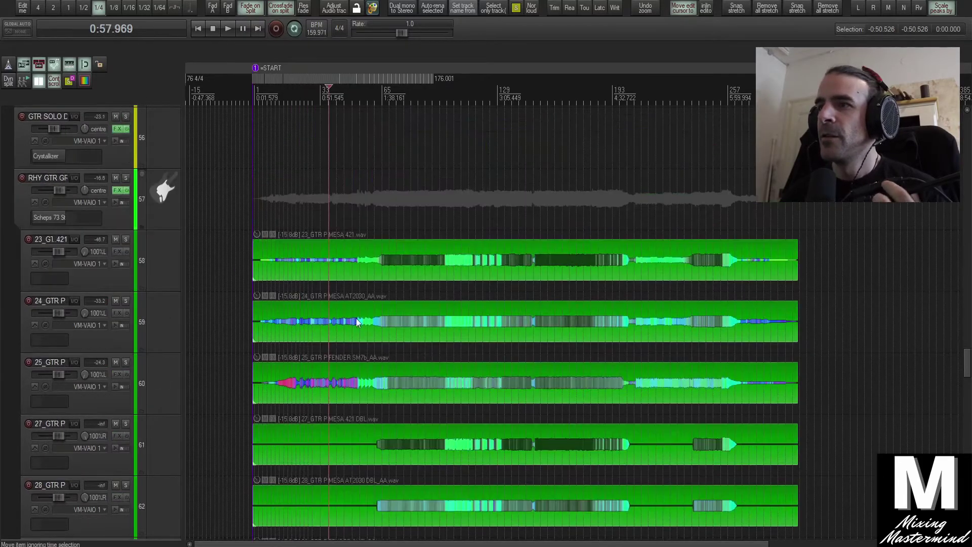
pyautogui.click(375, 181)
pyautogui.click(397, 191)
# Examine the bass, cymbal, overhead, tom, kick and snare tracks with the edit cursor placed at 1:44.995.
pyautogui.scroll(9, 381, 323)
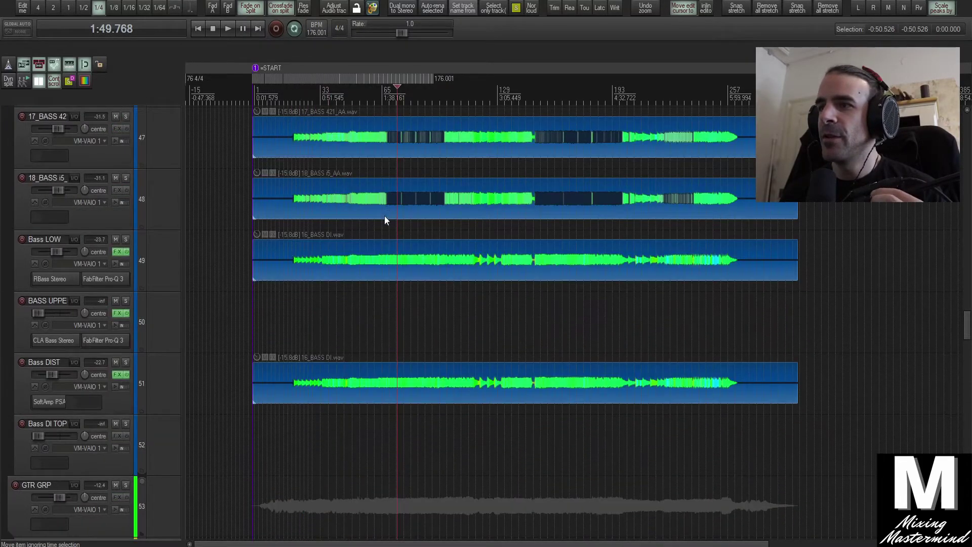
pyautogui.click(373, 253)
pyautogui.scroll(10, 373, 253)
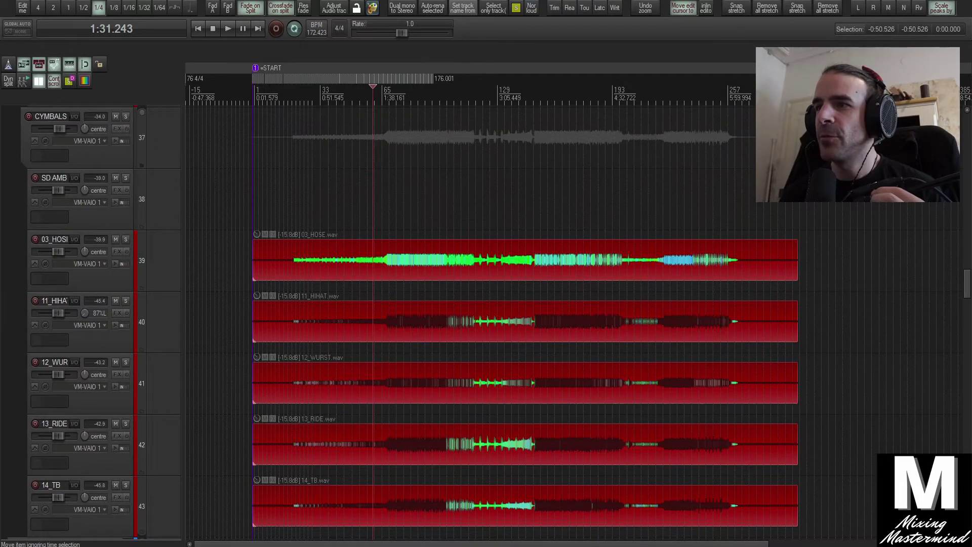
pyautogui.click(391, 196)
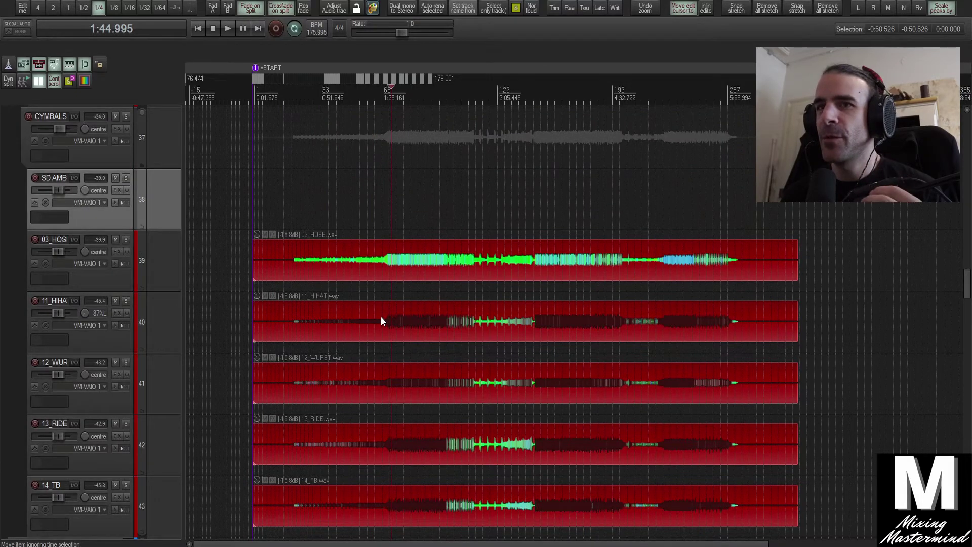
pyautogui.scroll(4, 381, 316)
pyautogui.scroll(3, 378, 321)
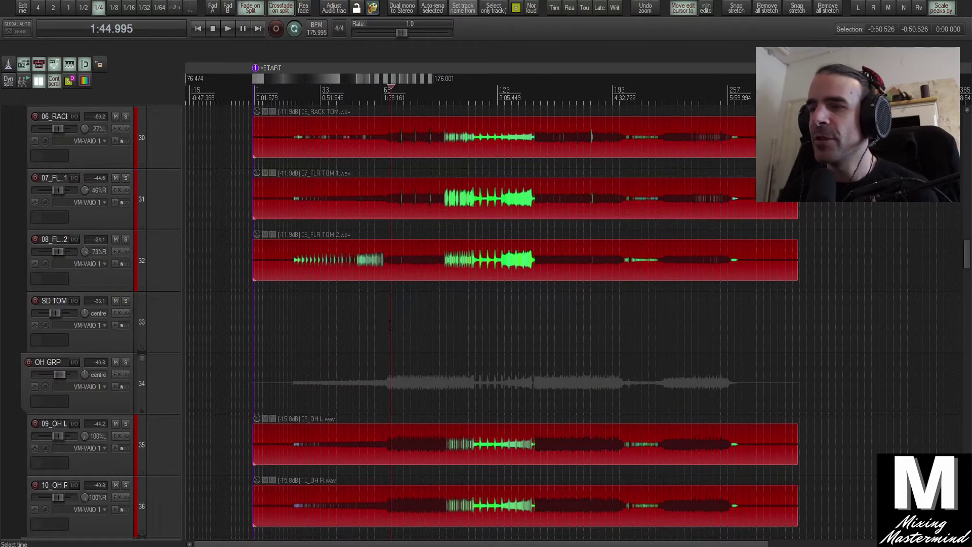
pyautogui.scroll(20, 387, 342)
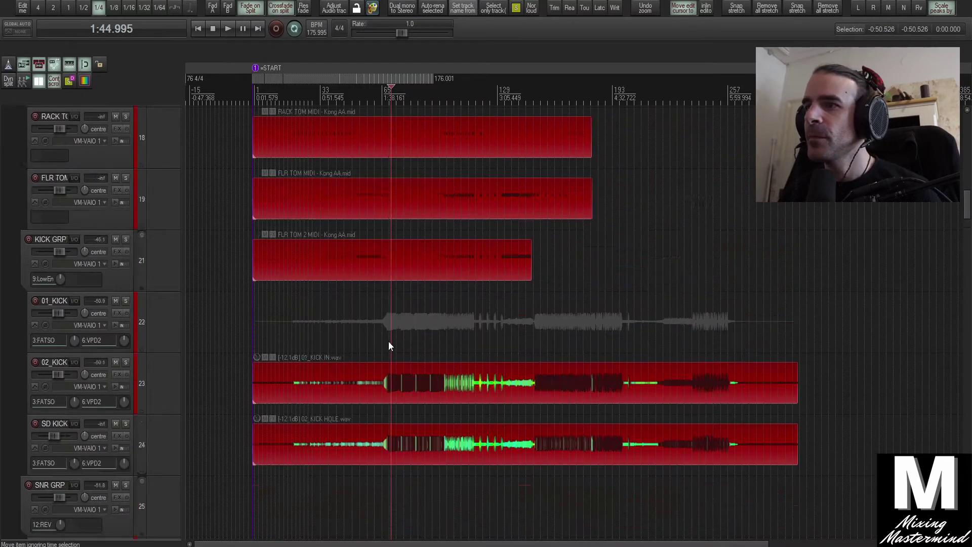
pyautogui.scroll(-14, 393, 345)
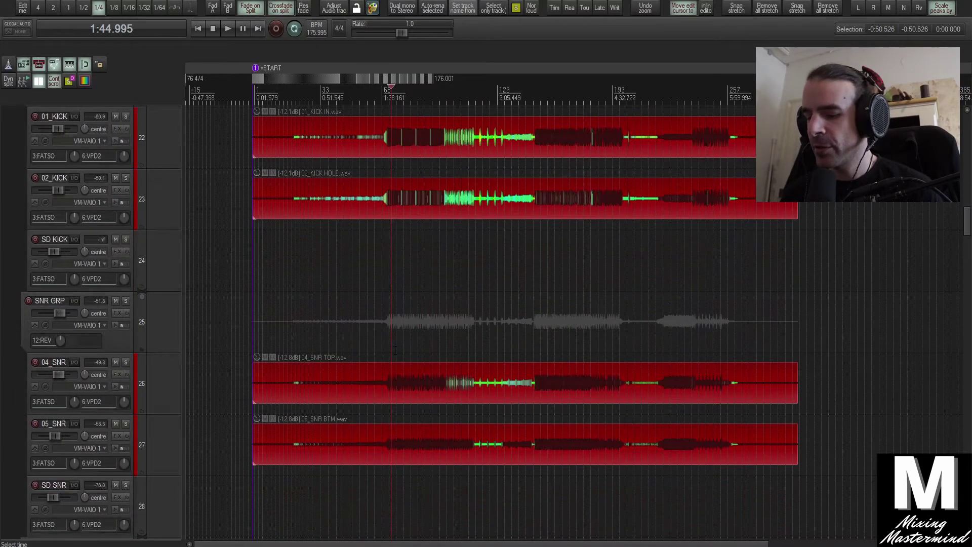
# Open the mixer and load the Basic Master FX chain onto the master track.
pyautogui.hotkey('ctrl', 'm')
pyautogui.rightClick(800, 272)
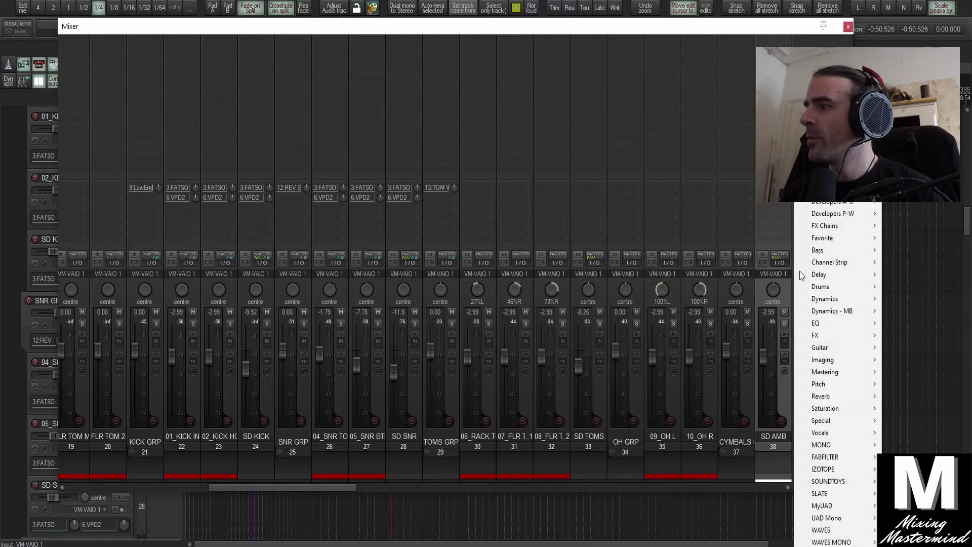
pyautogui.moveTo(830, 224)
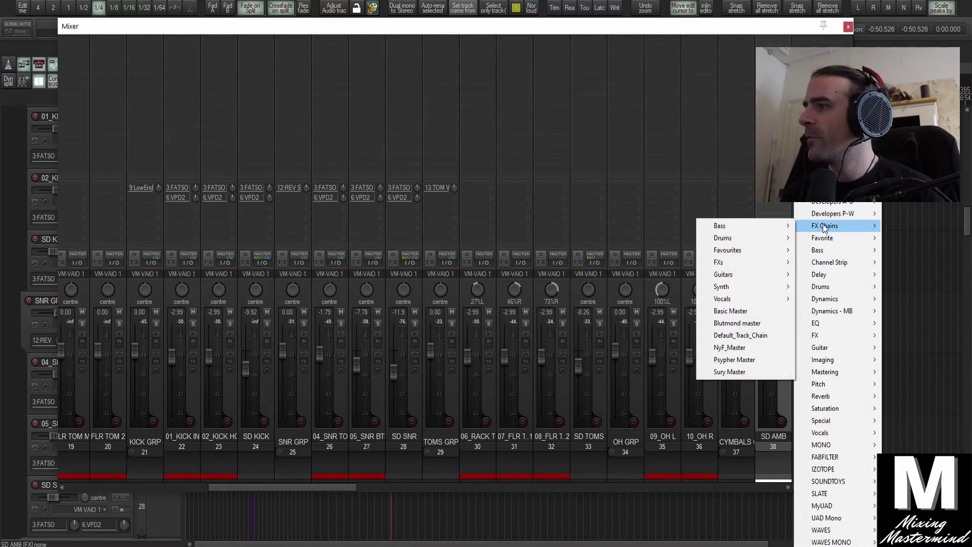
pyautogui.click(748, 312)
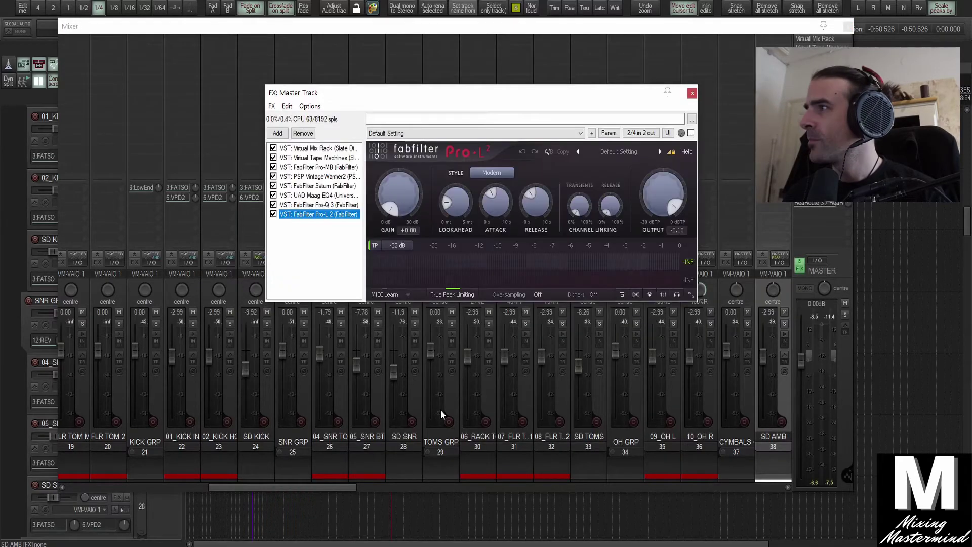
pyautogui.moveTo(448, 102); pyautogui.dragTo(455, 127)
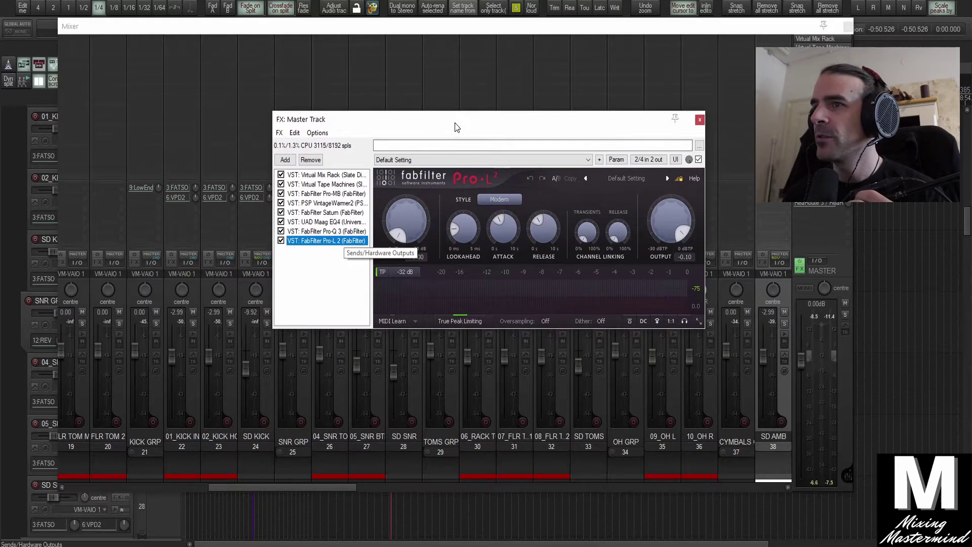
# Load the Mastering Start preset in the master track's Virtual Mix Rack.
pyautogui.click(324, 175)
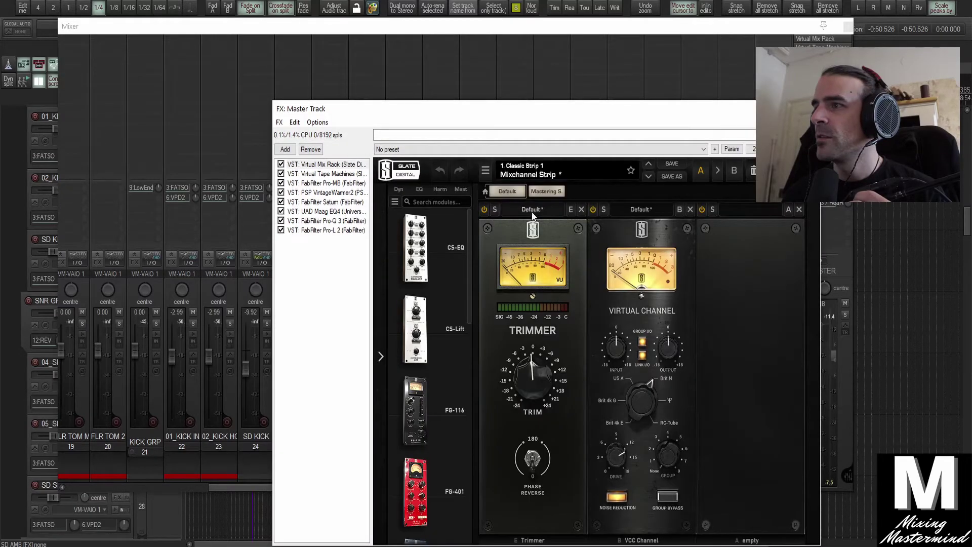
pyautogui.click(543, 192)
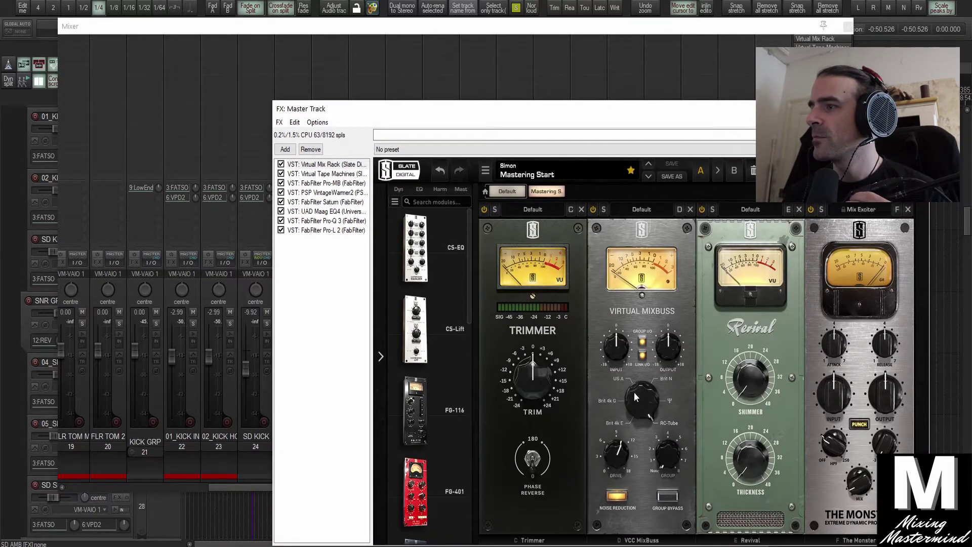
pyautogui.moveTo(640, 109); pyautogui.dragTo(586, 9)
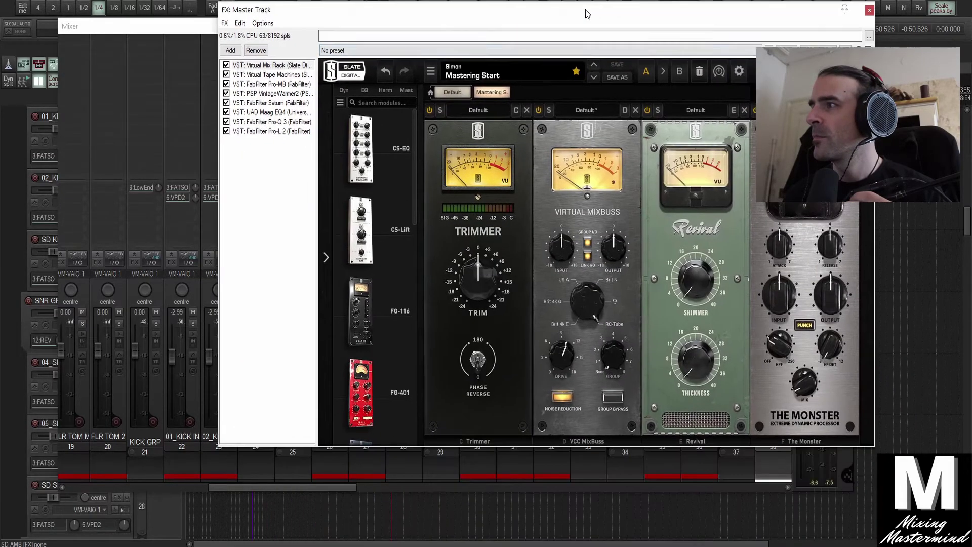
# Examine the rest of the master chain, from Virtual Tape Machines and Pro-MB through VintageWarmer2, Saturn, Maag EQ4 and Pro-Q 3 to Pro-L 2.
pyautogui.click(267, 76)
pyautogui.click(263, 84)
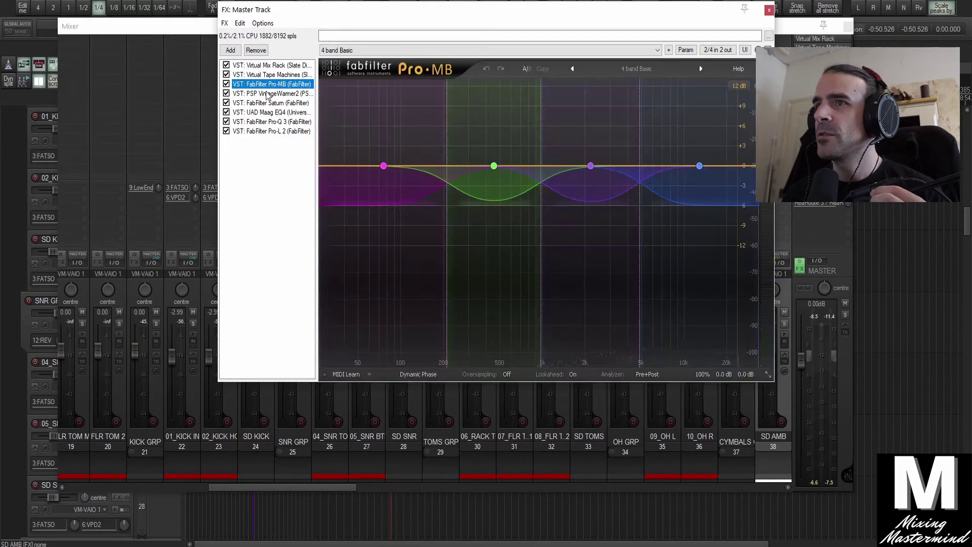
pyautogui.click(267, 93)
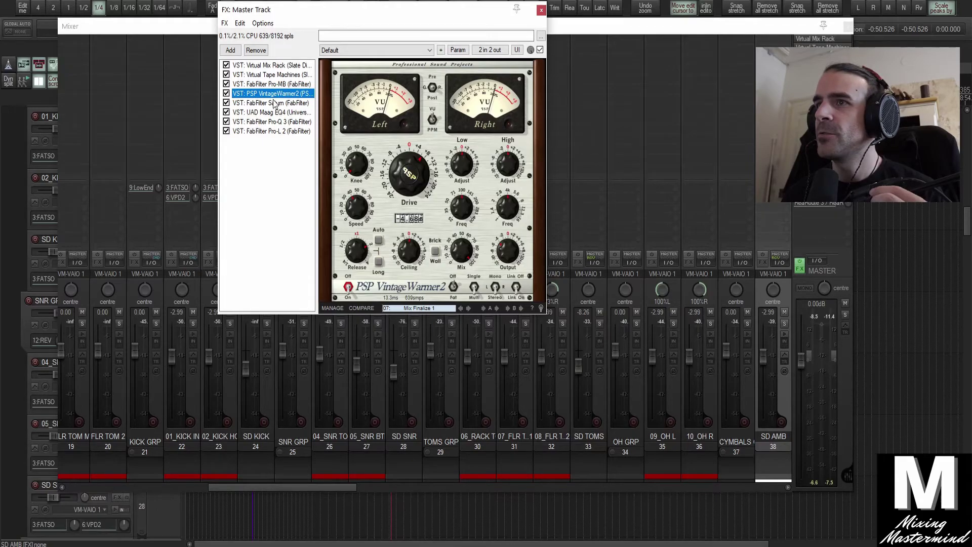
pyautogui.click(275, 104)
pyautogui.click(273, 112)
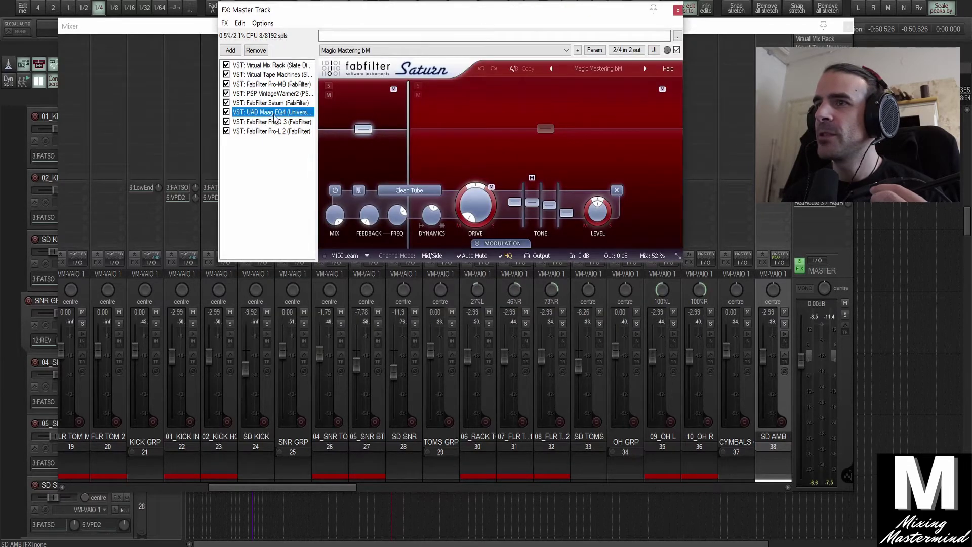
pyautogui.click(273, 122)
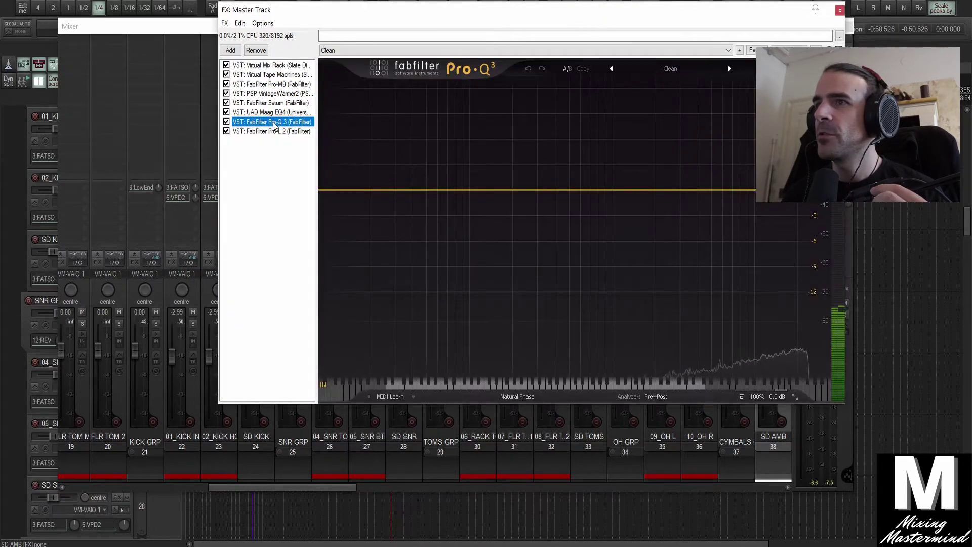
pyautogui.click(267, 131)
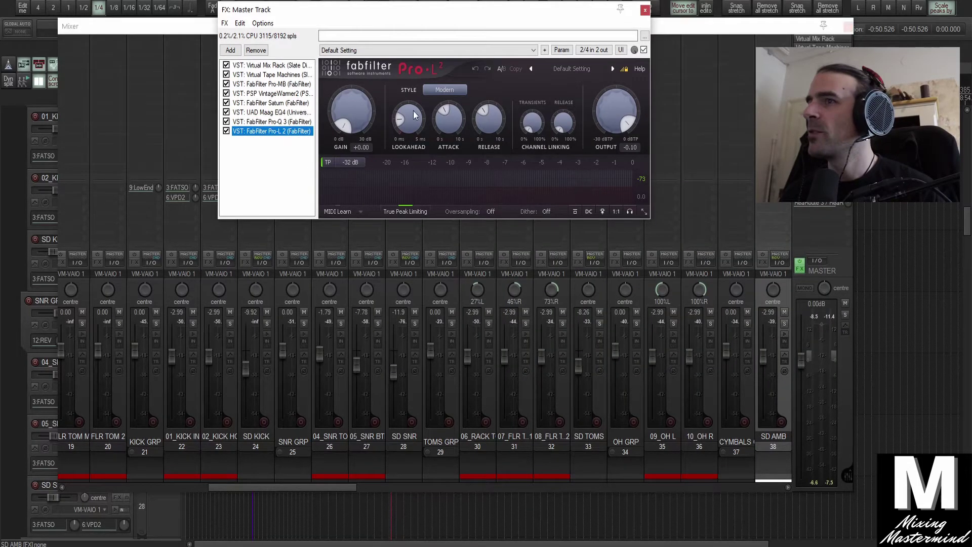
pyautogui.click(347, 104)
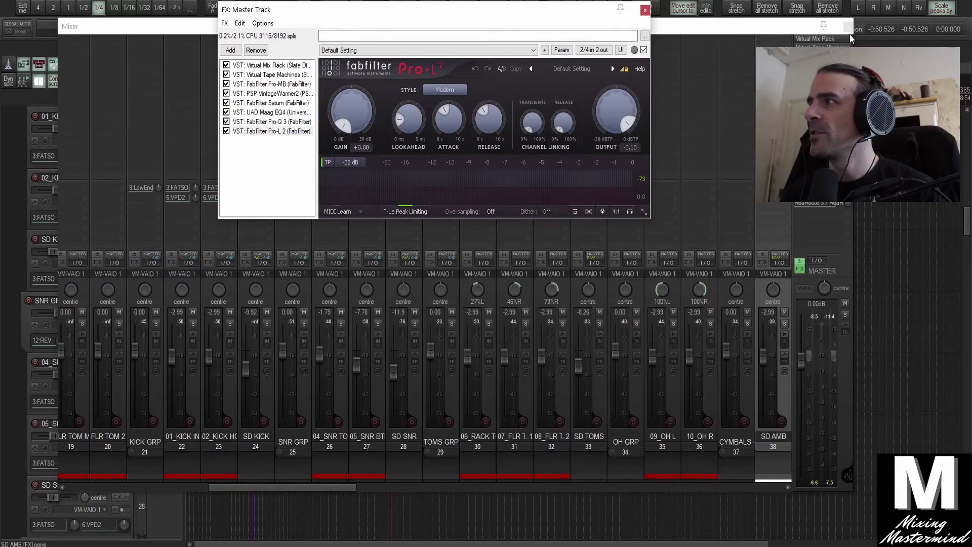
# Play the song from 1:55.222 and compare the master with its effects bypassed and enabled.
pyautogui.click(721, 136)
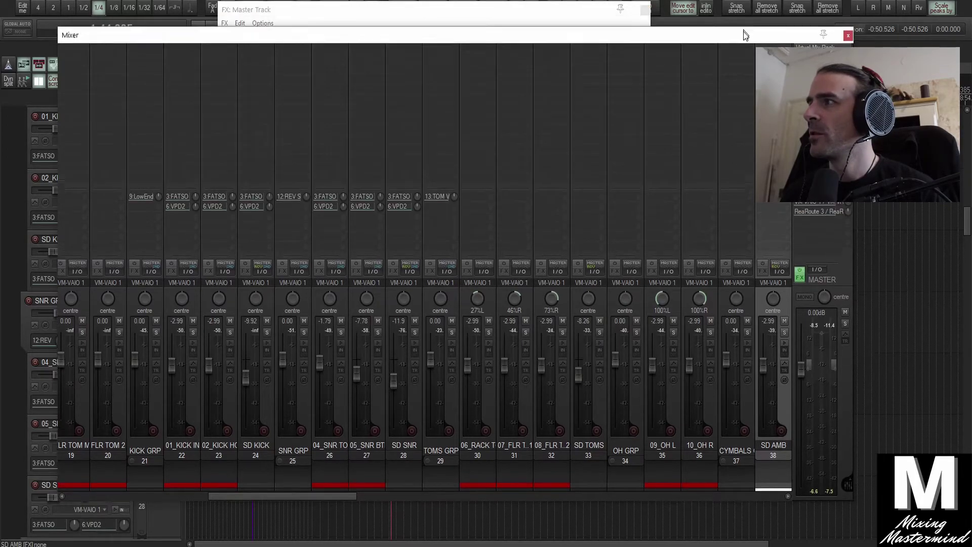
pyautogui.click(851, 49)
pyautogui.moveTo(563, 14); pyautogui.dragTo(672, 201)
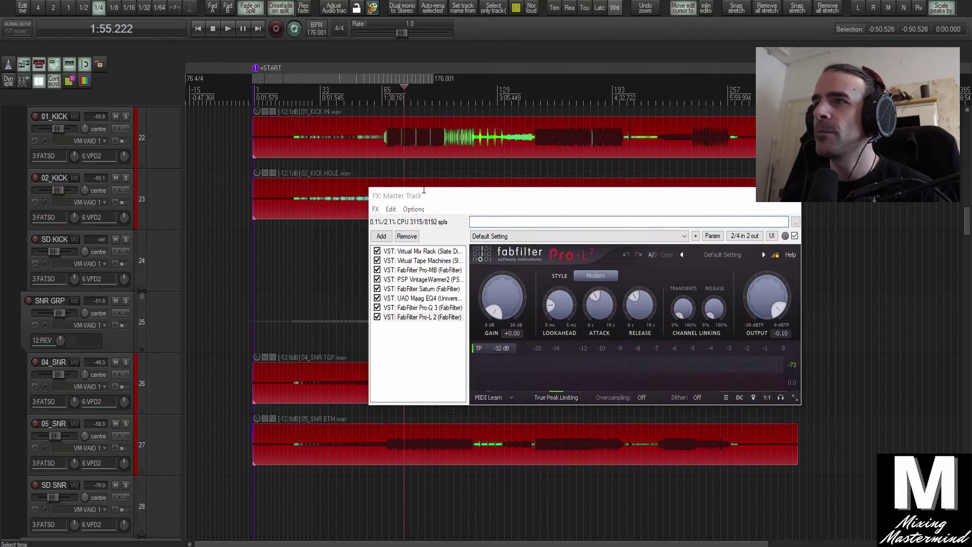
pyautogui.scroll(2, 442, 183)
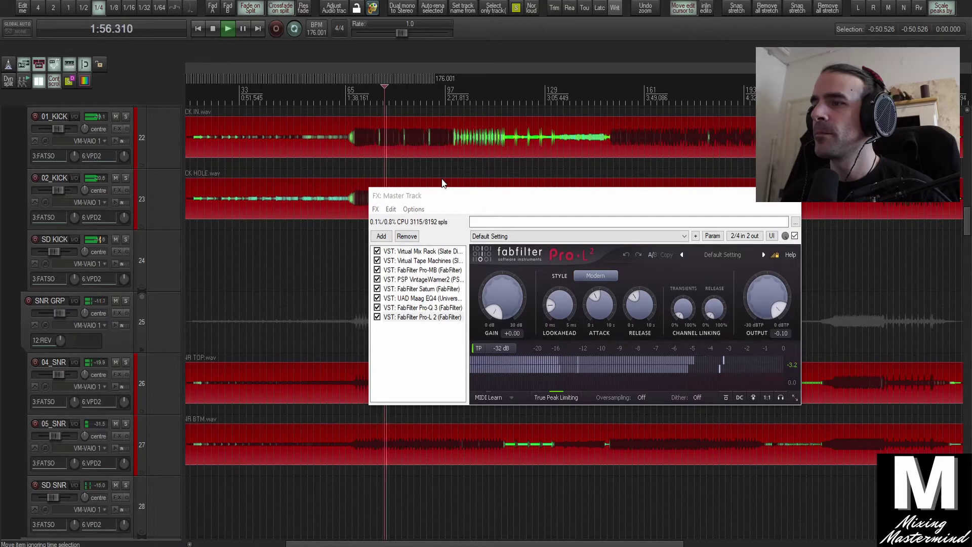
pyautogui.hotkey('ctrl', 'm')
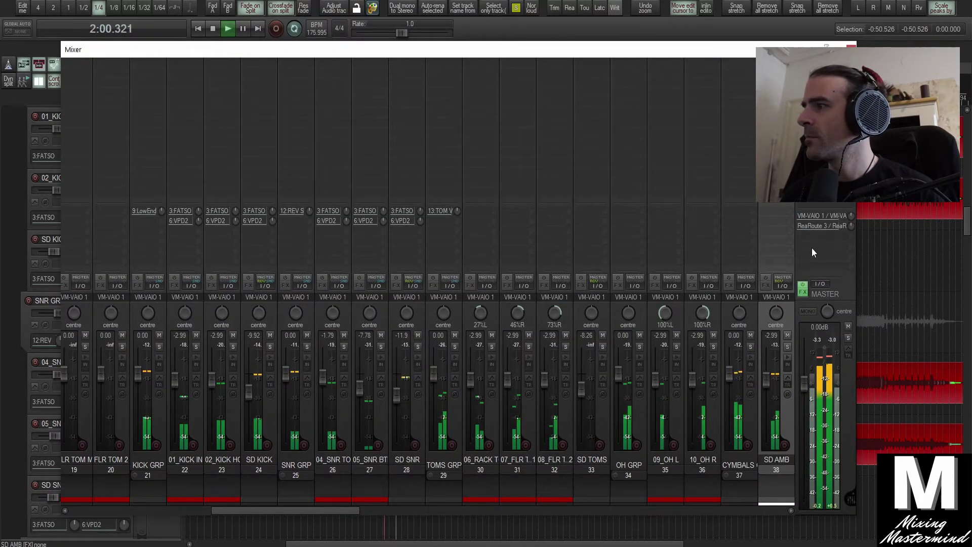
pyautogui.click(803, 286)
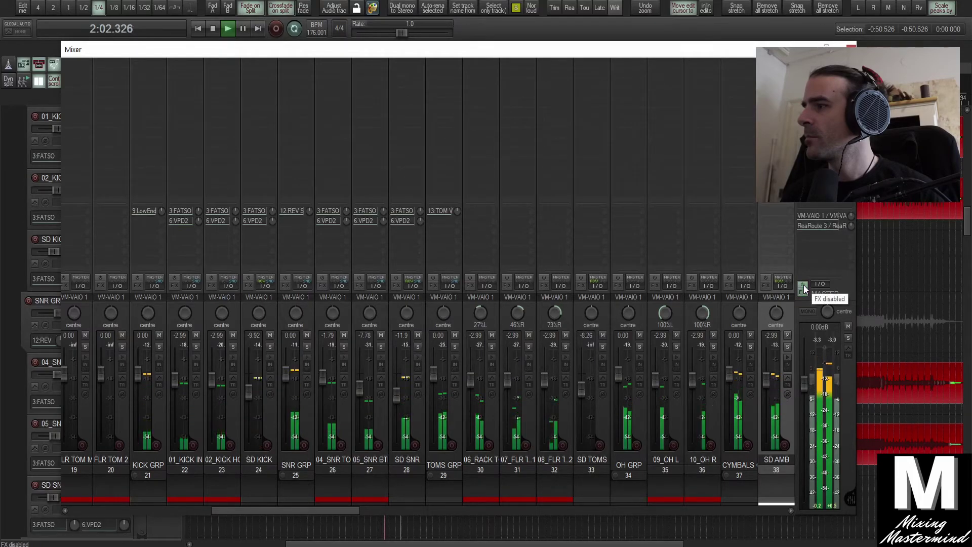
pyautogui.click(804, 286)
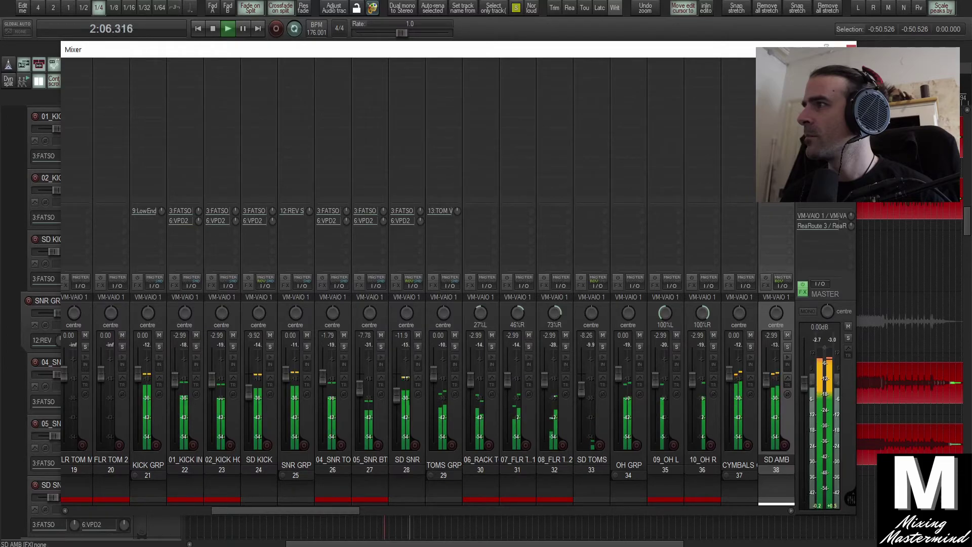
# In the master's Virtual Mix Rack, set the Mixbuss to Brit N with lower input and 9.00 dB drive, and the trim to about -2.10 dB.
pyautogui.click(819, 64)
pyautogui.moveTo(616, 215); pyautogui.dragTo(506, 54)
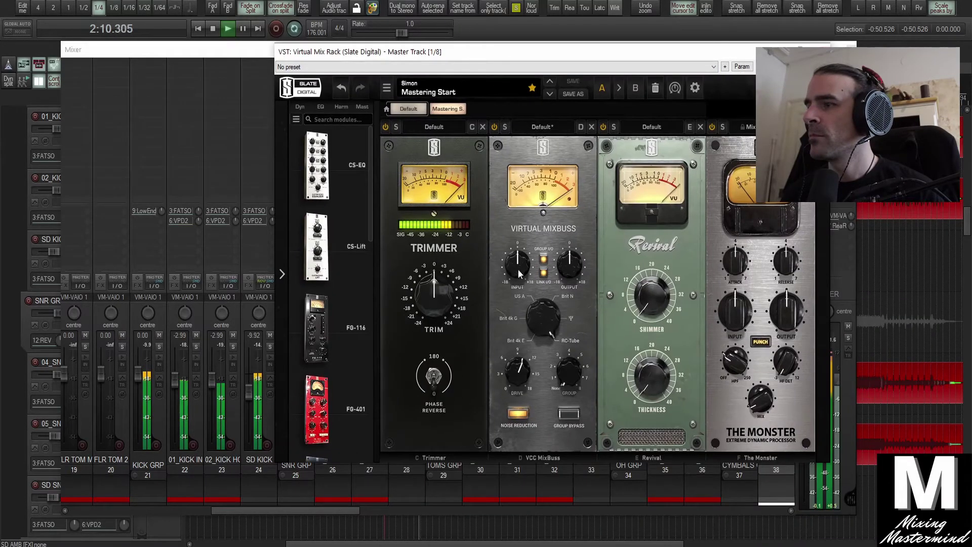
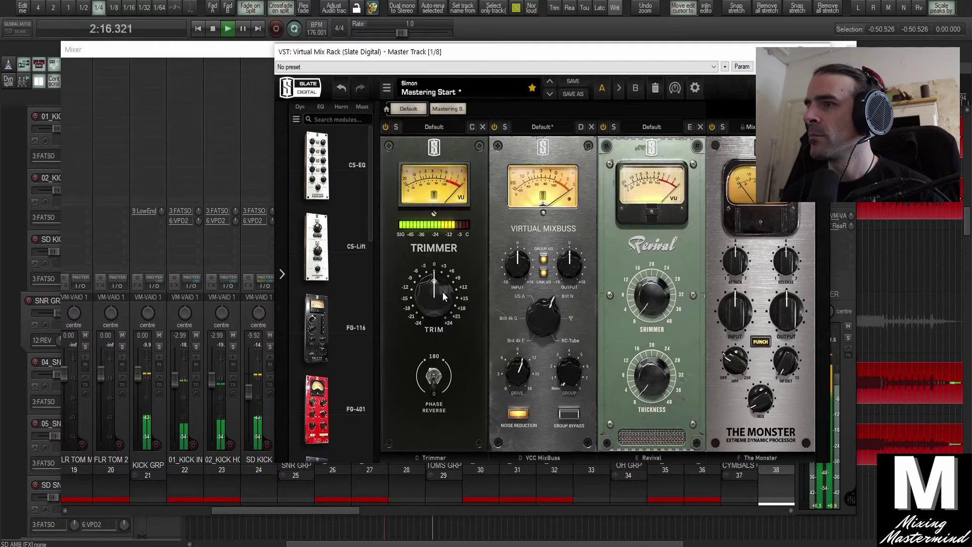
pyautogui.moveTo(433, 294); pyautogui.dragTo(434, 301)
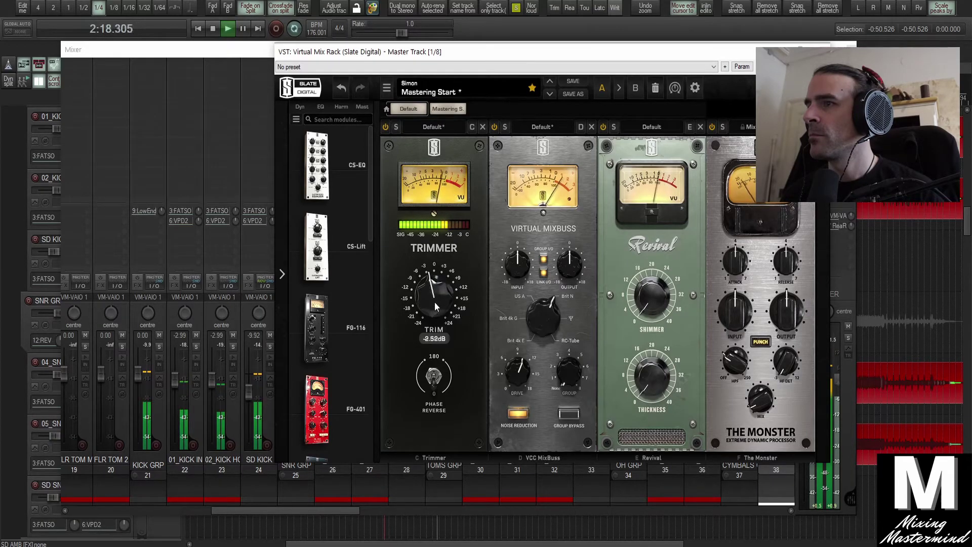
pyautogui.moveTo(521, 265); pyautogui.dragTo(518, 277)
pyautogui.moveTo(442, 302); pyautogui.dragTo(439, 299)
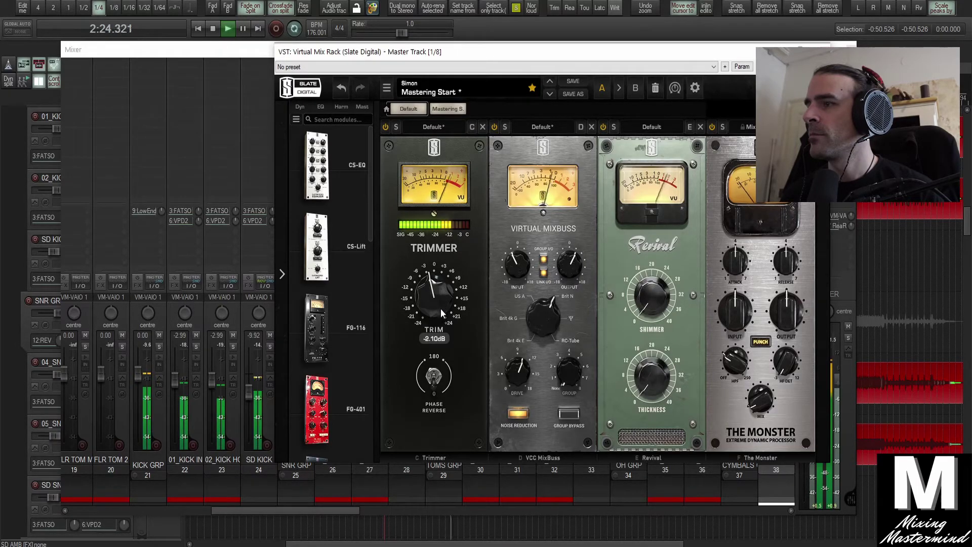
pyautogui.moveTo(518, 372); pyautogui.dragTo(519, 347)
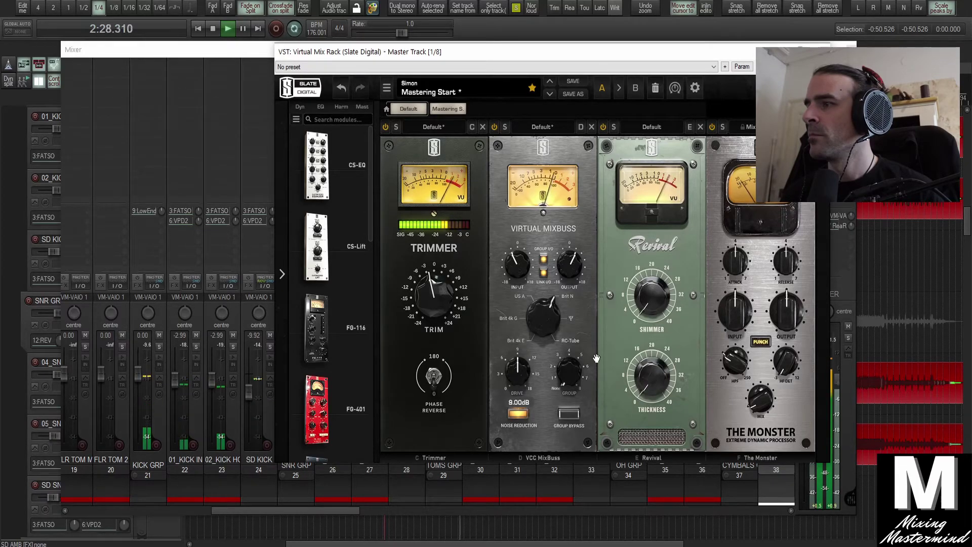
# Set Revival's thickness to about 2.40 and shimmer to about 1.35, and close Virtual Mix Rack.
pyautogui.moveTo(642, 385); pyautogui.dragTo(641, 356)
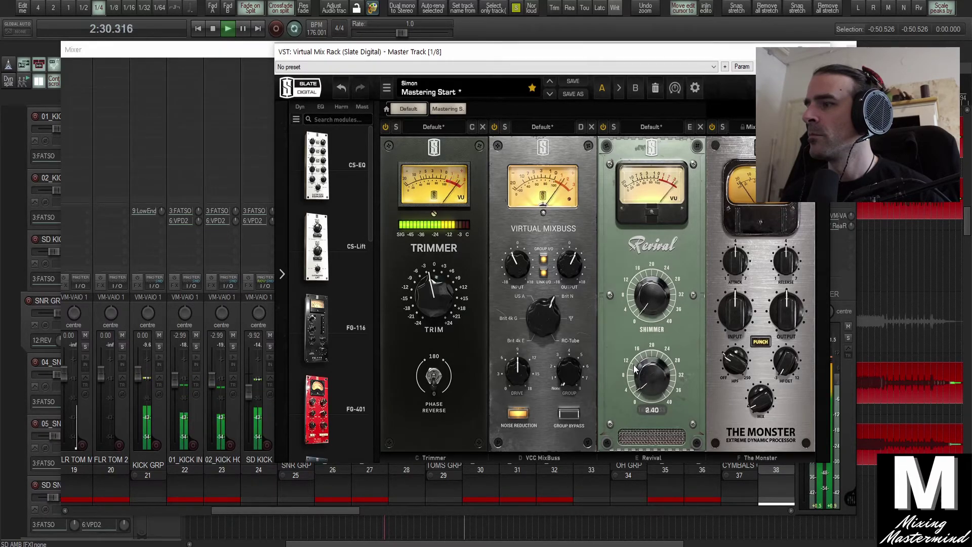
pyautogui.moveTo(649, 296); pyautogui.dragTo(646, 259)
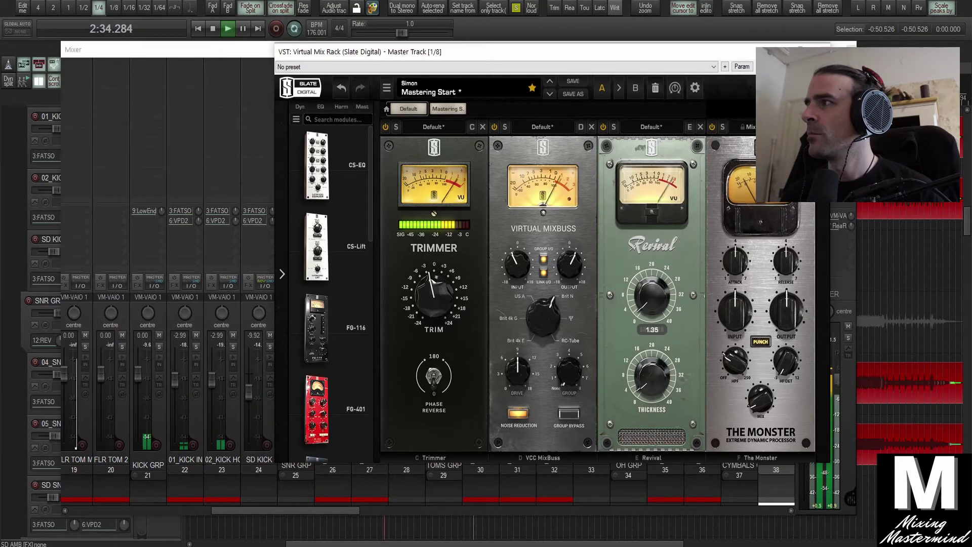
pyautogui.click(826, 48)
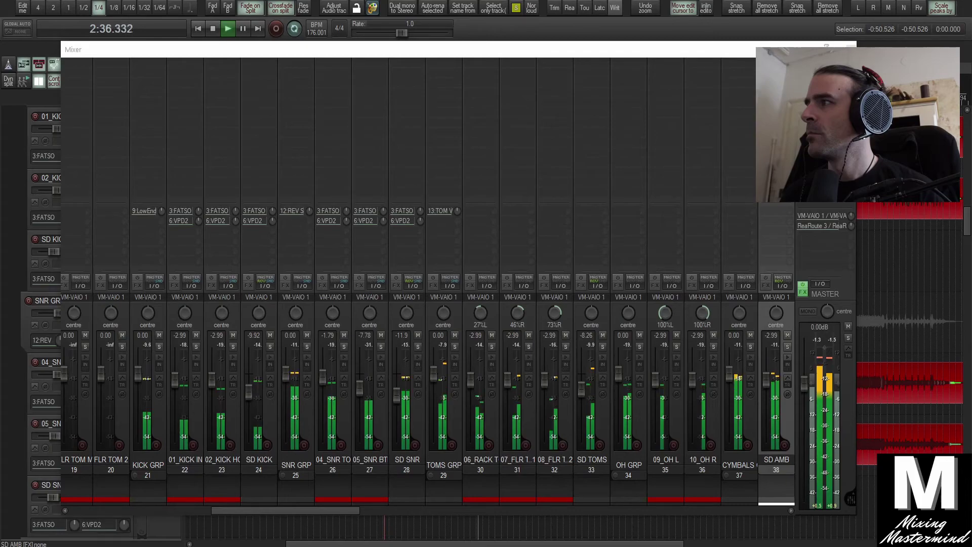
# Check the master's Maag EQ4, add a bell boost of about +4 dB near 519 Hz in Pro-Q 3, and stop playback.
pyautogui.click(821, 115)
pyautogui.click(656, 214)
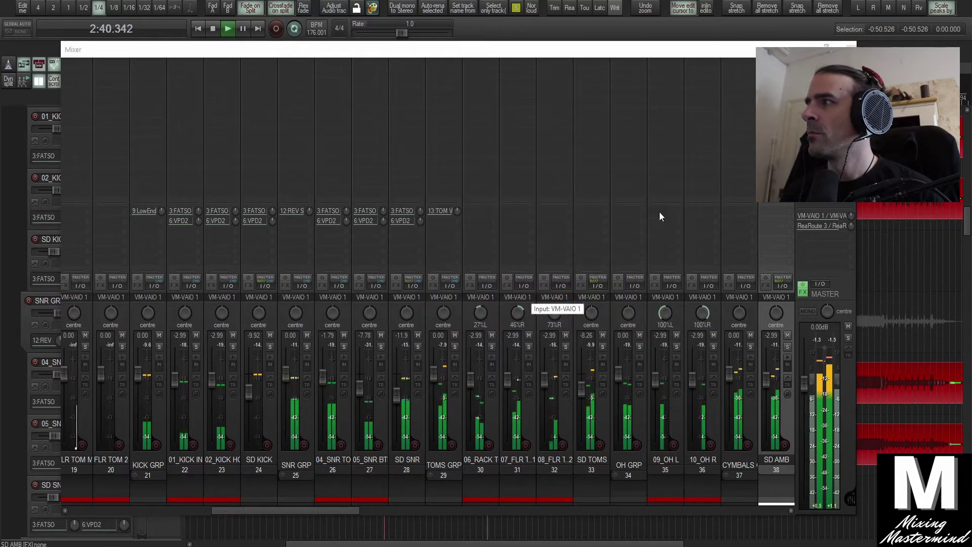
pyautogui.click(821, 125)
pyautogui.moveTo(668, 213); pyautogui.dragTo(621, 84)
pyautogui.moveTo(588, 239); pyautogui.dragTo(590, 209)
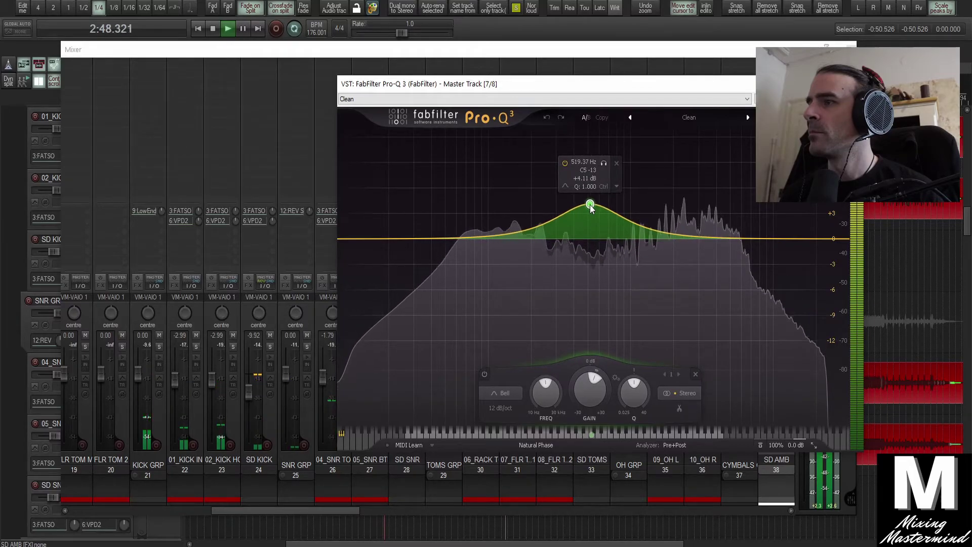
pyautogui.press('space')
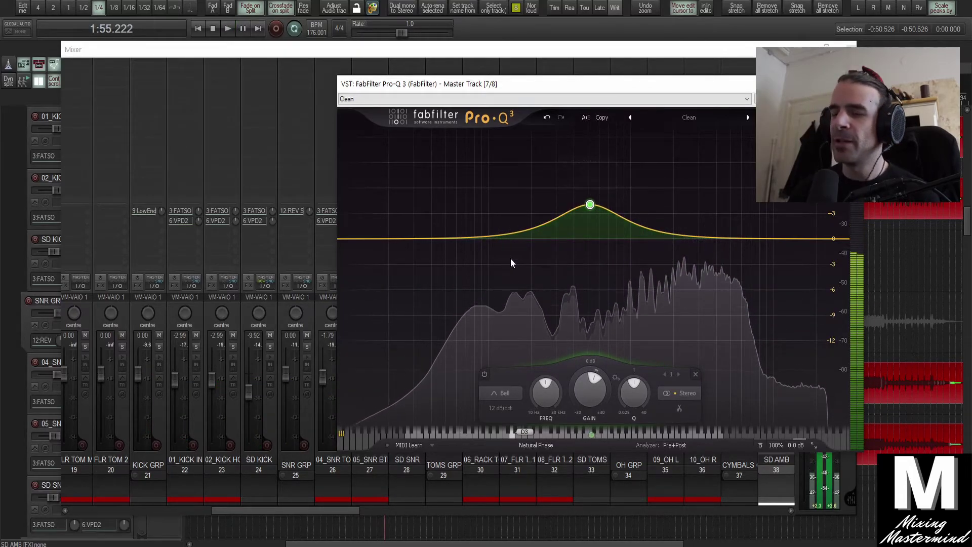
# Reduce the Pro-Q 3 bell boost to about +2.09 dB and shift it to about 550 Hz while playing the song, and stop playback.
pyautogui.moveTo(590, 207)
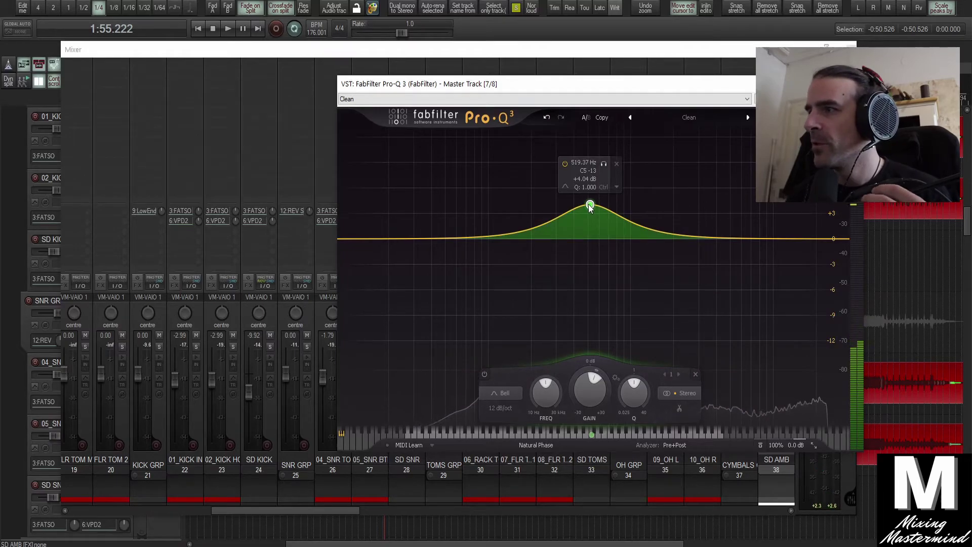
pyautogui.moveTo(590, 207); pyautogui.dragTo(592, 218)
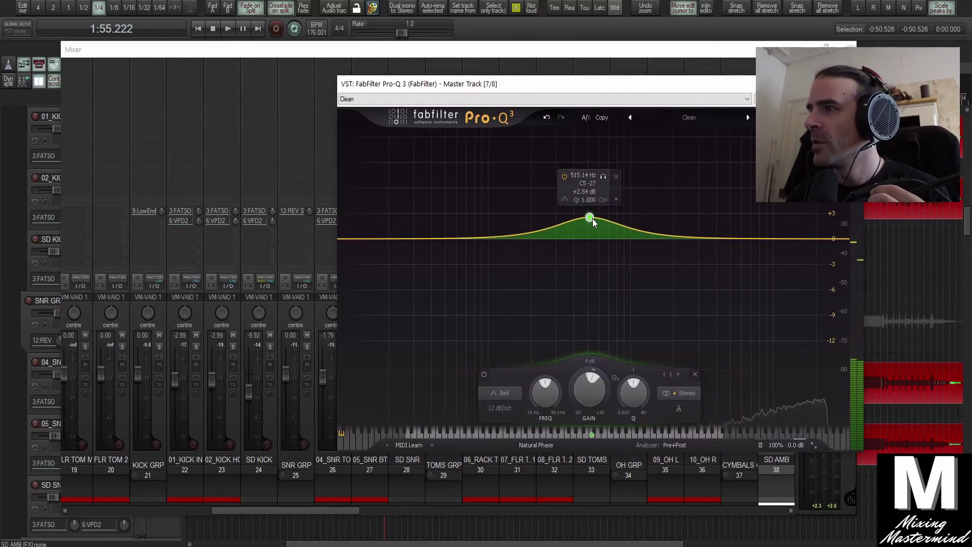
pyautogui.moveTo(761, 85); pyautogui.dragTo(716, 52)
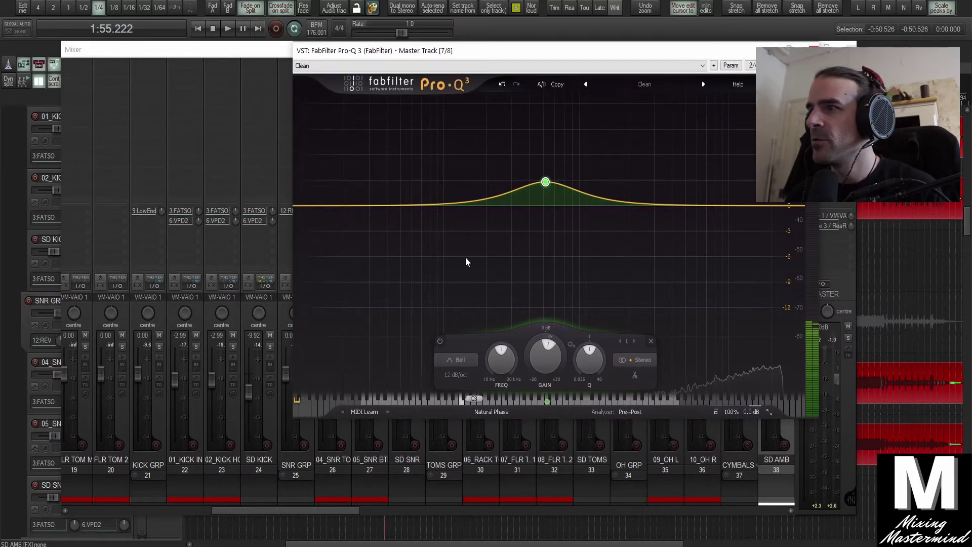
pyautogui.press('space')
pyautogui.moveTo(548, 183)
pyautogui.mouseDown()
pyautogui.moveTo(549, 157)
pyautogui.moveTo(548, 186)
pyautogui.mouseUp()
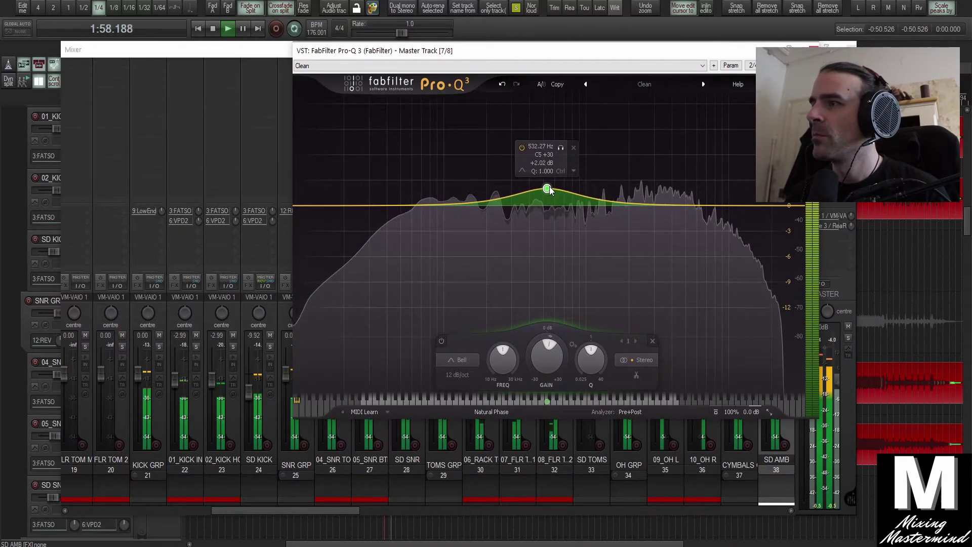
pyautogui.press('space')
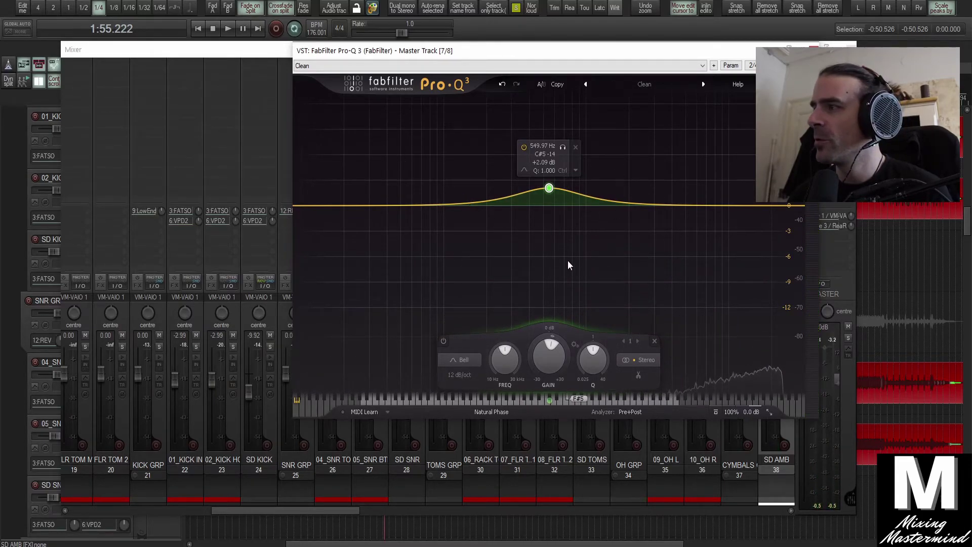
# Shift the master's Pro-Q 3 bell to about 434 Hz at +2.54 dB during playback, compare it bypassed, and close the equalizer and mixer.
pyautogui.press('space')
pyautogui.moveTo(549, 188)
pyautogui.mouseDown()
pyautogui.moveTo(546, 158)
pyautogui.moveTo(533, 184)
pyautogui.moveTo(523, 167)
pyautogui.moveTo(534, 187)
pyautogui.mouseUp()
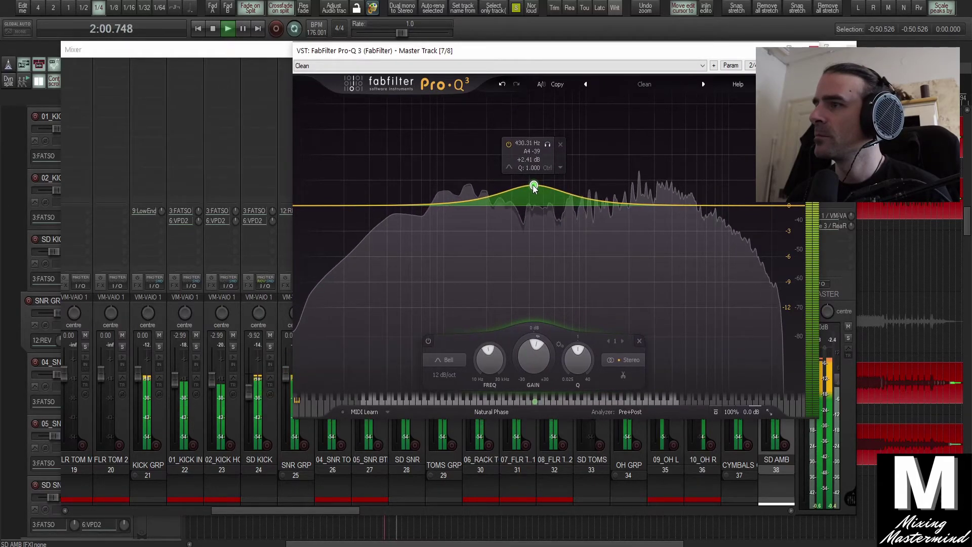
pyautogui.click(428, 340)
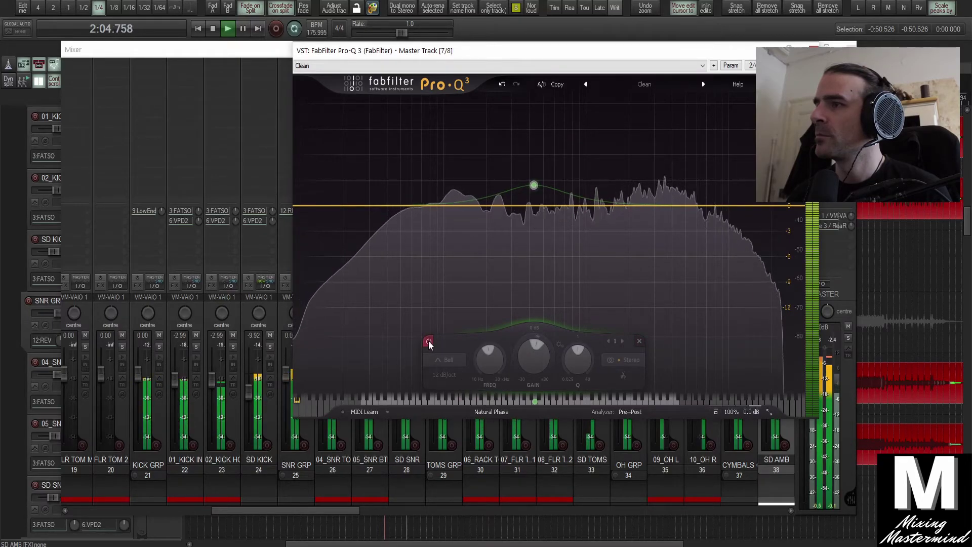
pyautogui.click(428, 340)
pyautogui.moveTo(533, 185); pyautogui.dragTo(534, 187)
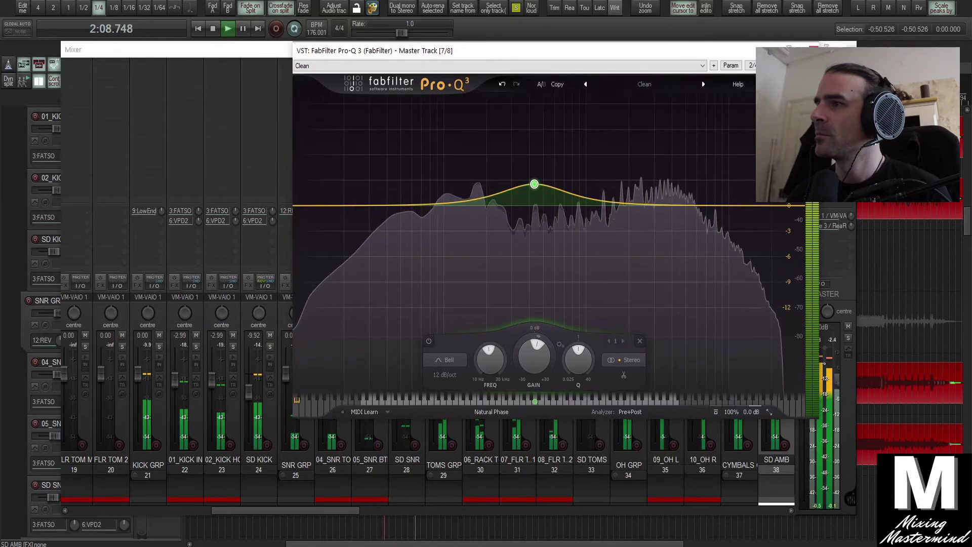
pyautogui.click(813, 50)
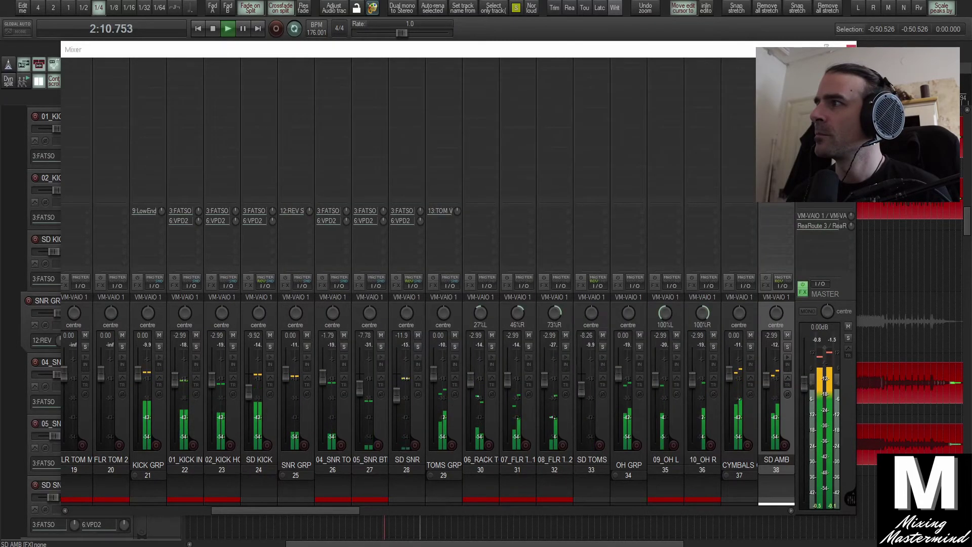
pyautogui.click(851, 49)
pyautogui.click(794, 197)
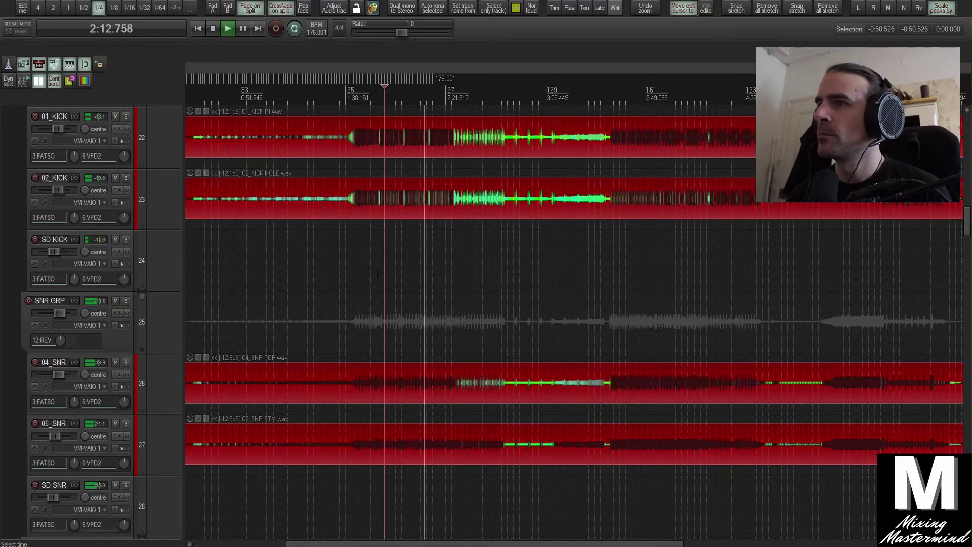
# Stop playback, locate and solo the RHY GTR GRP track, open its effect chain, and play it.
pyautogui.scroll(15, 379, 284)
pyautogui.press('space')
pyautogui.scroll(1, 388, 320)
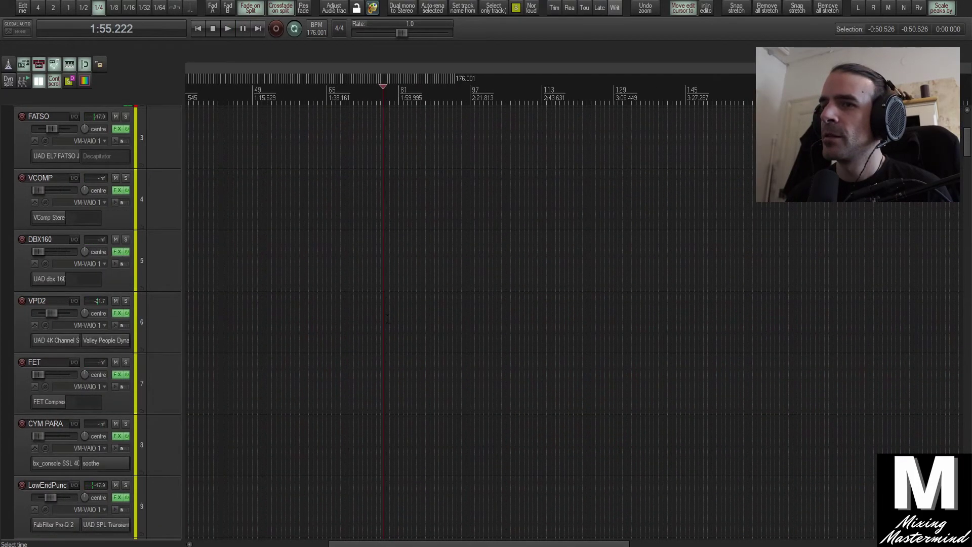
pyautogui.scroll(-20, 388, 319)
pyautogui.scroll(1, 383, 375)
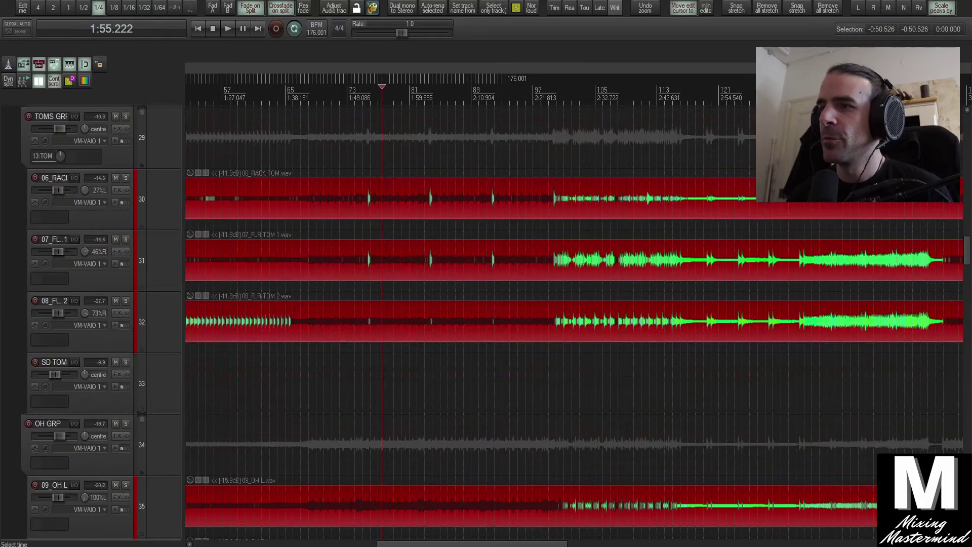
pyautogui.scroll(-20, 384, 384)
pyautogui.scroll(1, 385, 384)
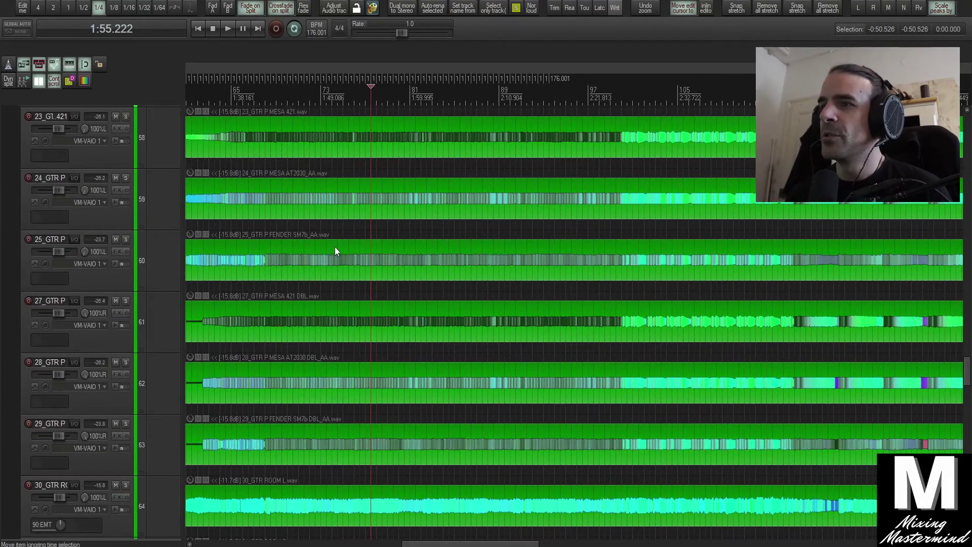
pyautogui.scroll(-2, 363, 384)
pyautogui.scroll(1, 329, 261)
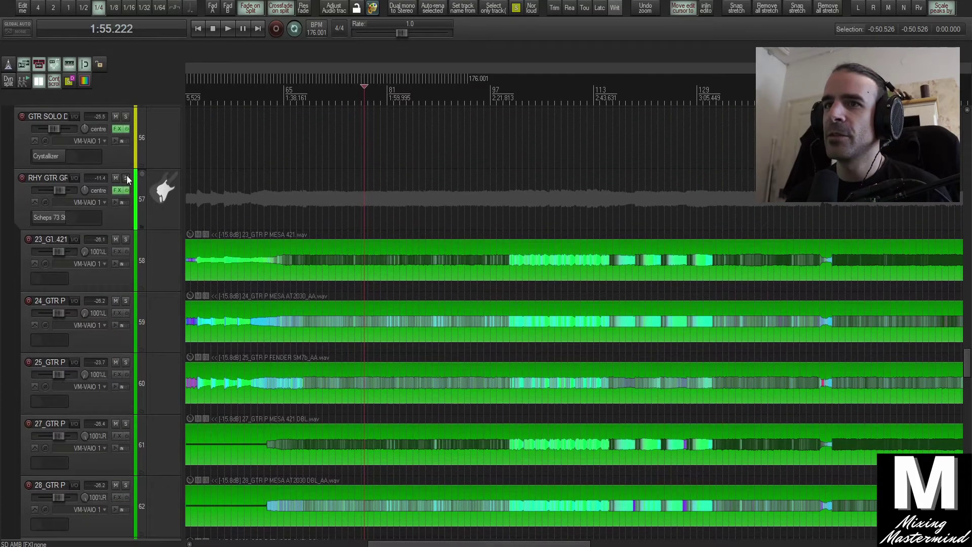
pyautogui.click(126, 178)
pyautogui.click(117, 190)
pyautogui.press('space')
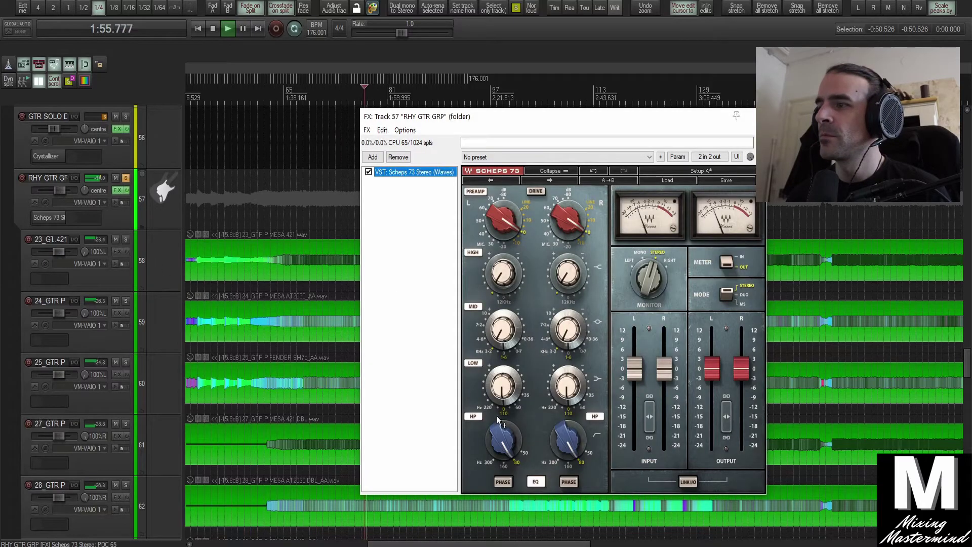
# Add UAD Neve 1081 after Scheps 73 on the rhythm guitar group, adjust its low-mid band during playback, unsolo the group and close the chain.
pyautogui.click(373, 157)
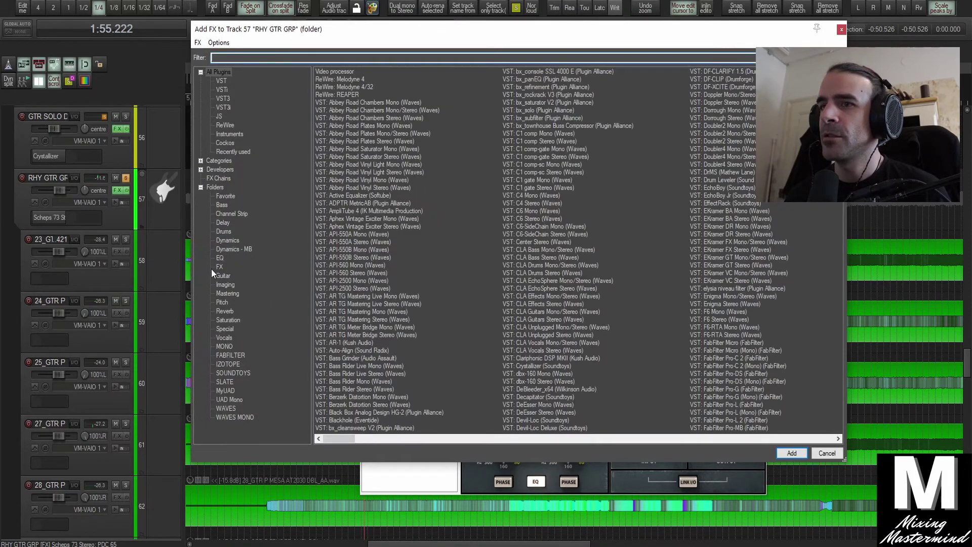
pyautogui.click(221, 257)
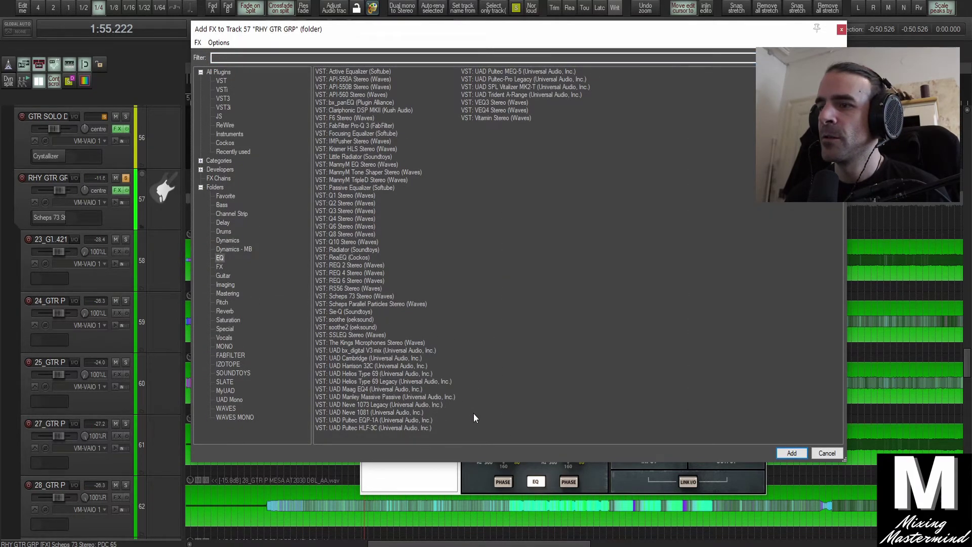
pyautogui.doubleClick(375, 412)
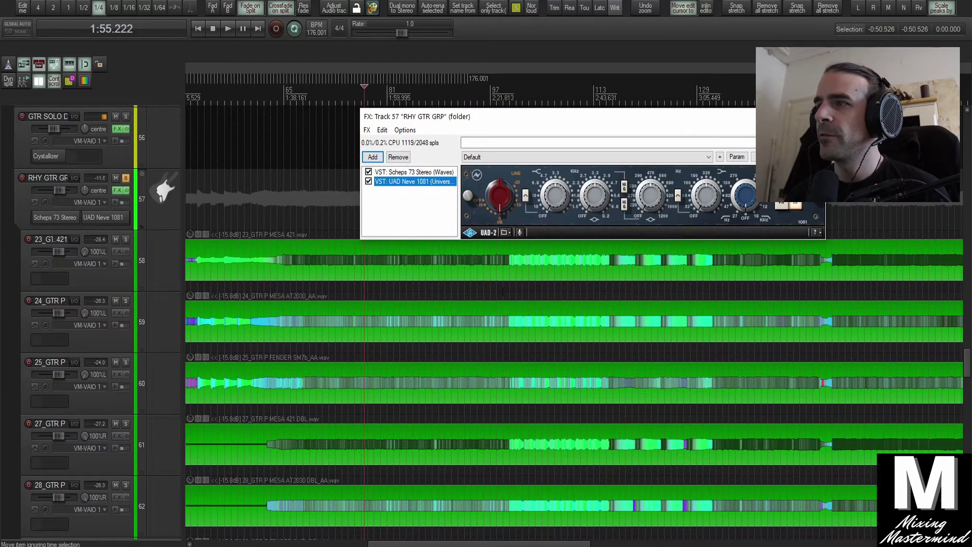
pyautogui.moveTo(612, 118); pyautogui.dragTo(435, 162)
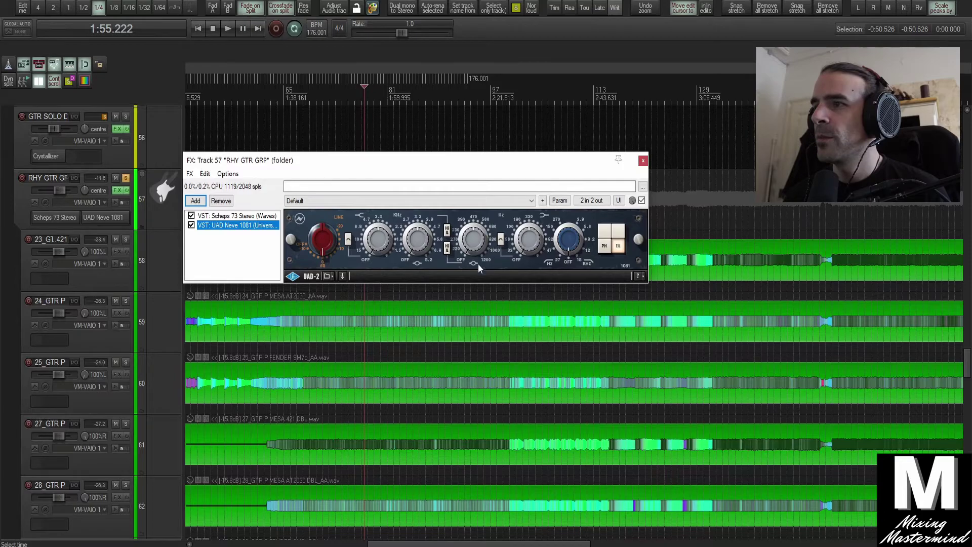
pyautogui.moveTo(462, 243); pyautogui.dragTo(476, 201)
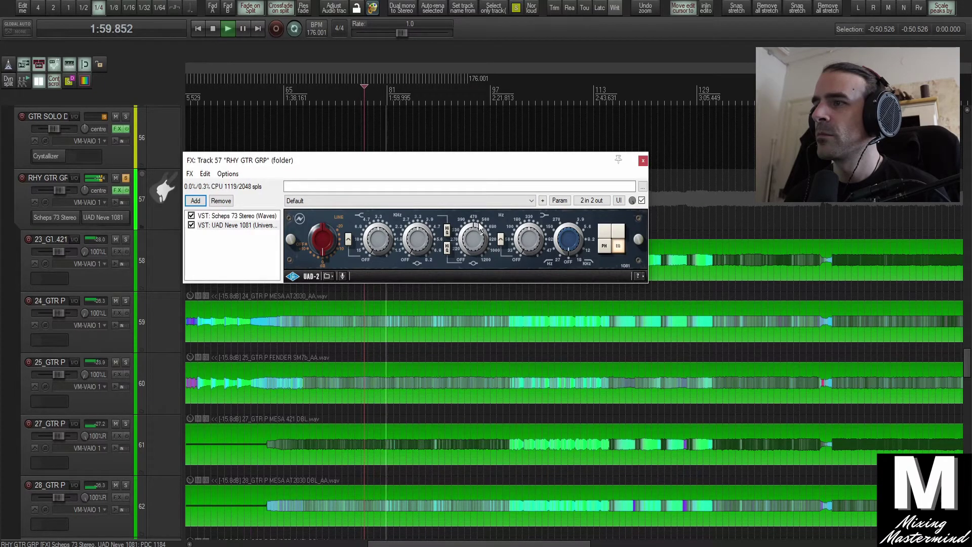
pyautogui.click(228, 258)
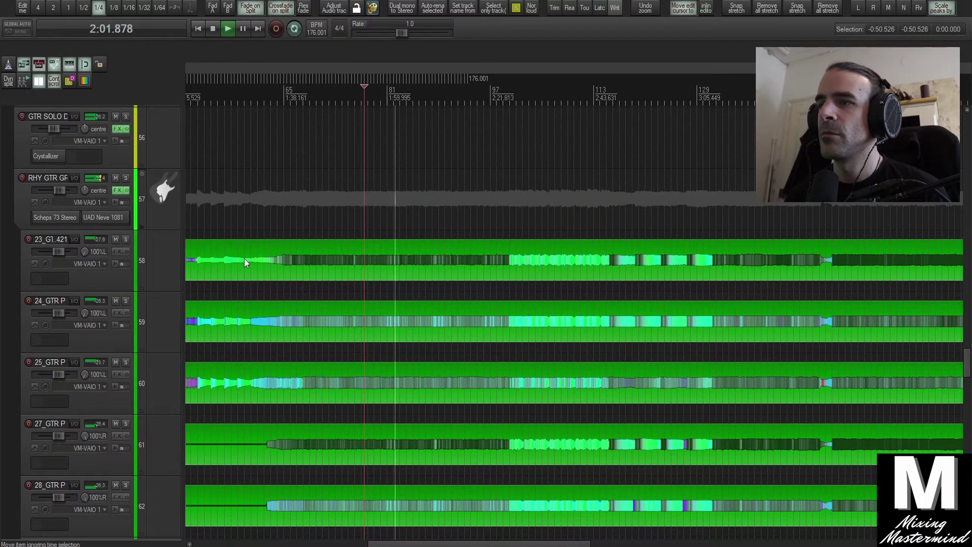
# In the master's Pro-Q 3, compare the bell bypassed, reduce its boost to about +1.11 dB near 441 Hz, and close the equalizer.
pyautogui.scroll(-1, 377, 324)
pyautogui.hotkey('ctrl', 'm')
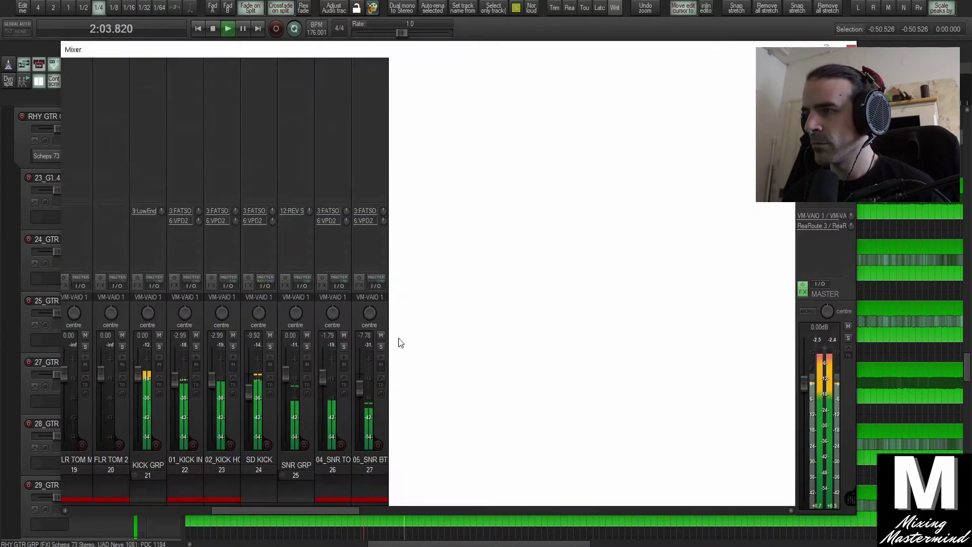
pyautogui.moveTo(484, 510); pyautogui.dragTo(489, 509)
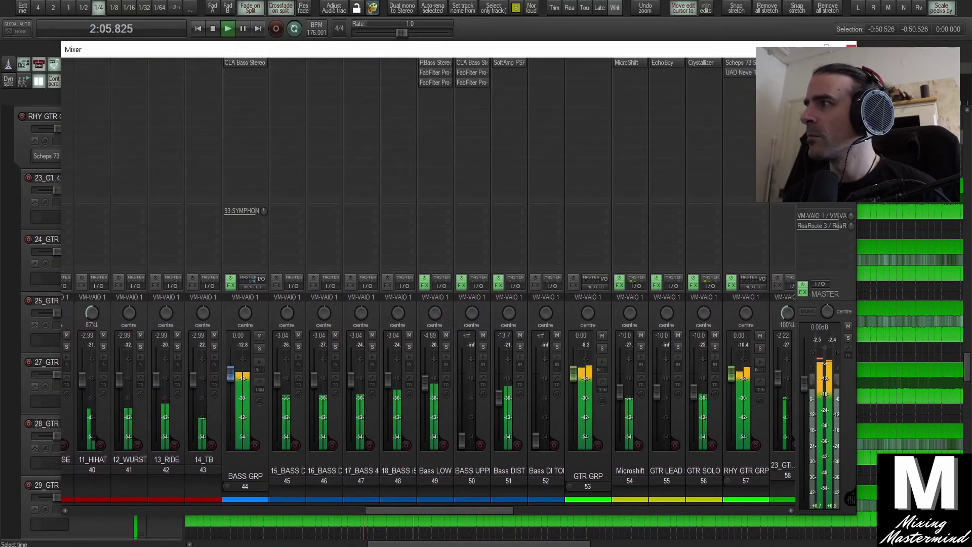
pyautogui.click(820, 123)
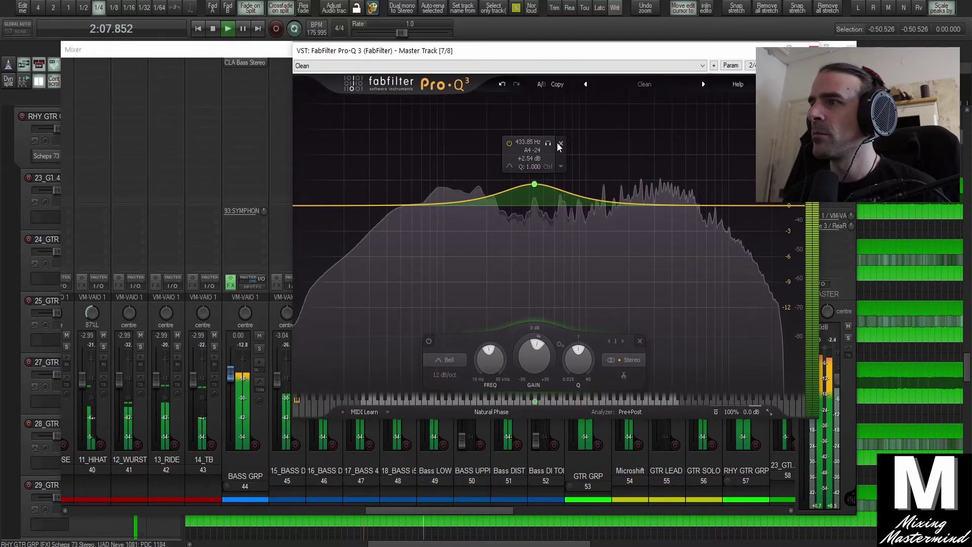
pyautogui.click(509, 144)
pyautogui.click(509, 144)
pyautogui.moveTo(534, 184); pyautogui.dragTo(535, 196)
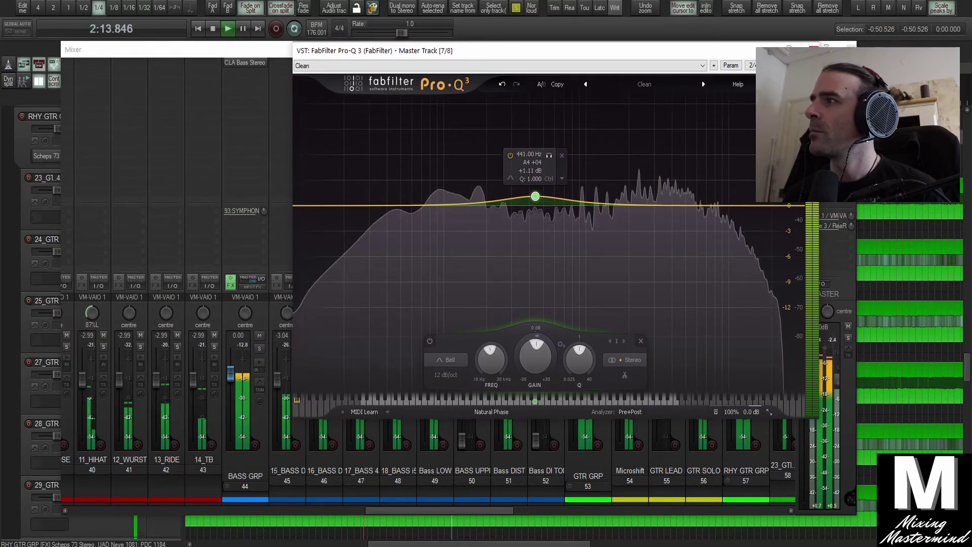
pyautogui.click(813, 50)
# Open the master's Pro-L 2 limiter, raise its gain to about +1.33 dB, and stop playback.
pyautogui.click(820, 133)
pyautogui.moveTo(49, 80)
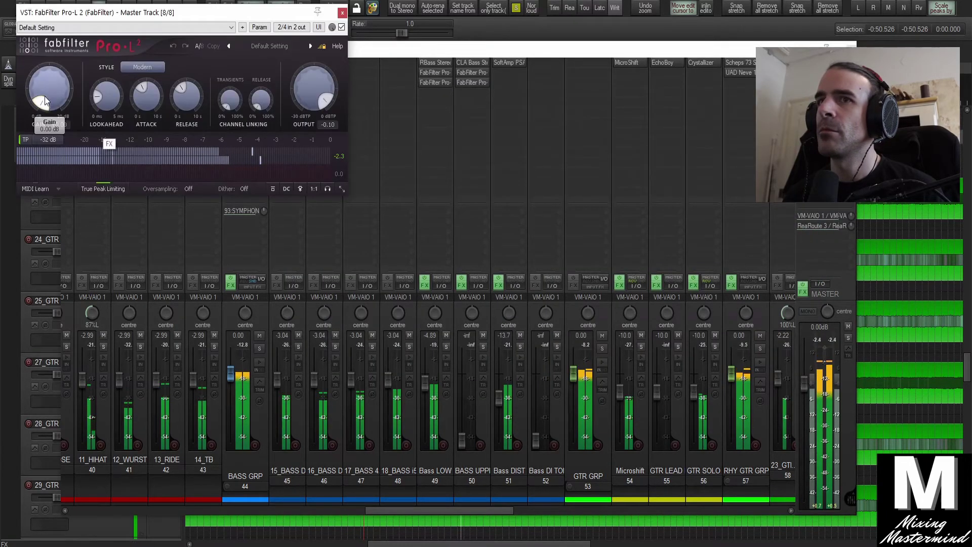
pyautogui.moveTo(140, 10); pyautogui.dragTo(430, 121)
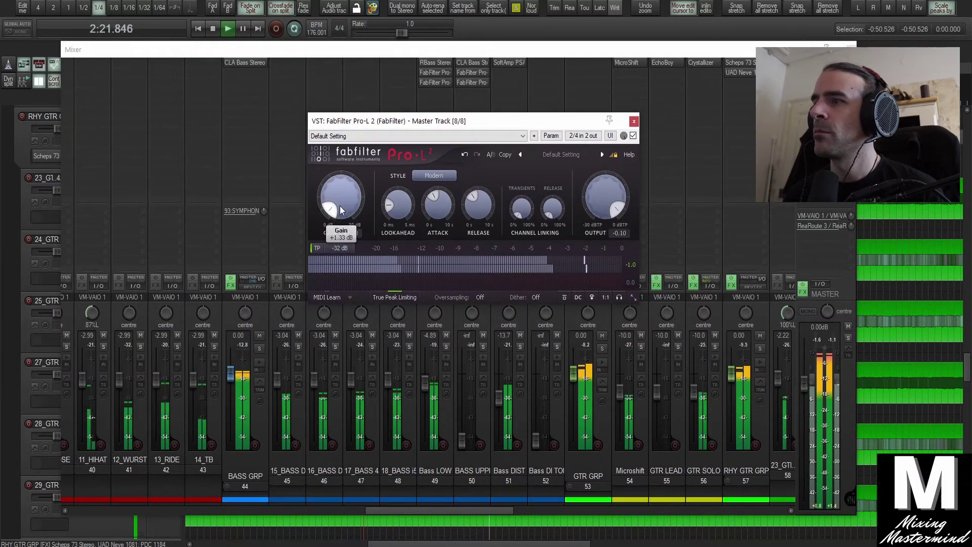
pyautogui.press('space')
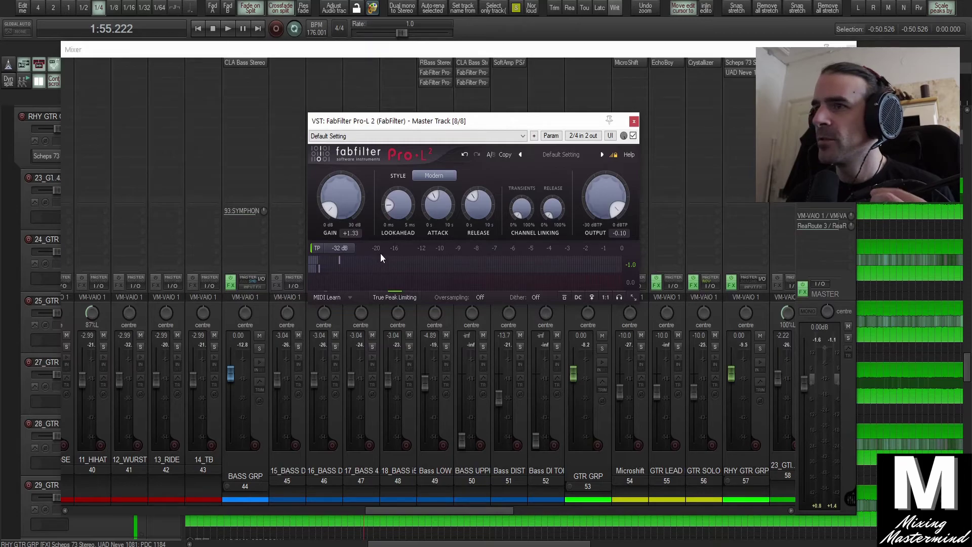
# Raise the Pro-L 2 gain further while replaying the song, and close the limiter and the mixer.
pyautogui.press('space')
pyautogui.moveTo(341, 209); pyautogui.dragTo(342, 163)
pyautogui.click(634, 120)
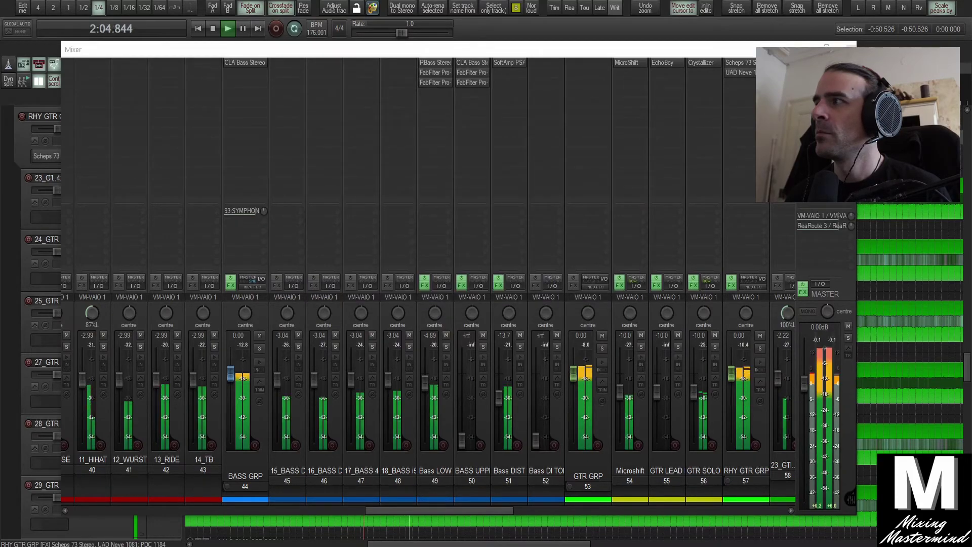
pyautogui.hotkey('ctrl', 'm')
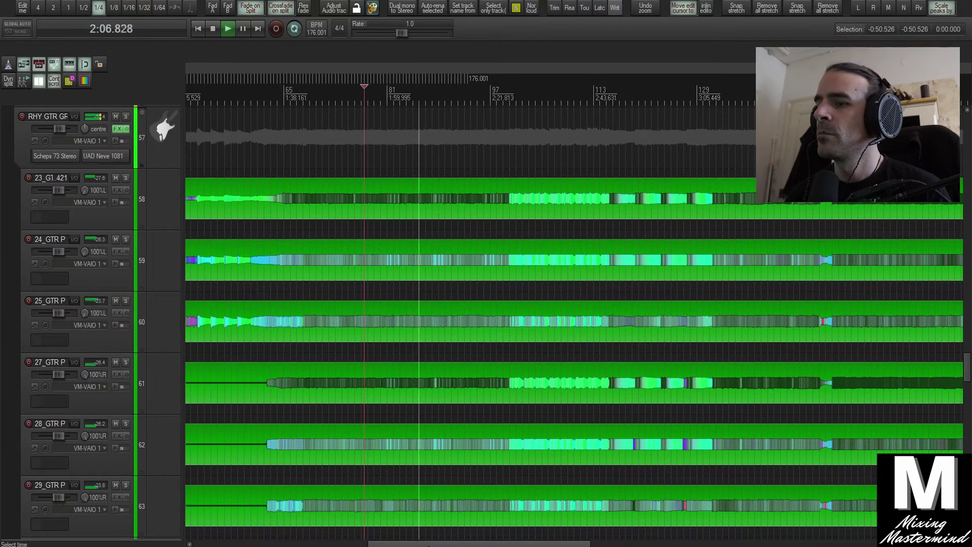
# Listen to the song while looking over the guitar, bass and drum tracks, and stop playback.
pyautogui.scroll(-7, 480, 440)
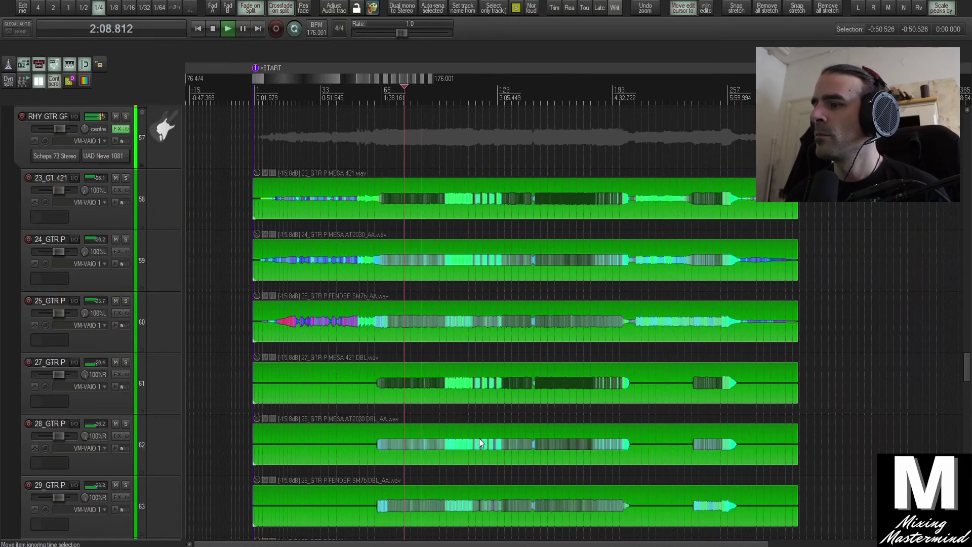
pyautogui.scroll(2, 480, 439)
pyautogui.scroll(-2, 481, 439)
pyautogui.scroll(10, 482, 439)
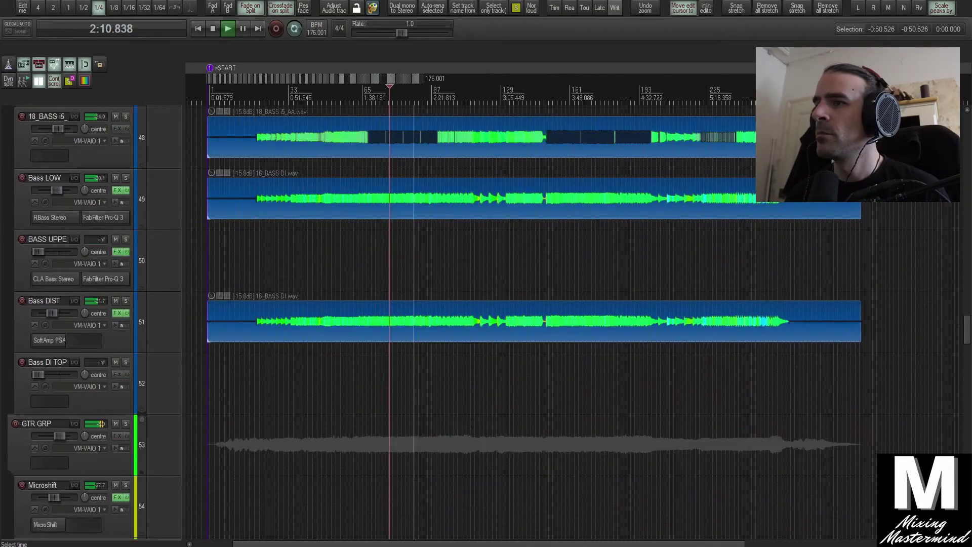
pyautogui.scroll(8, 387, 324)
pyautogui.scroll(-2, 389, 327)
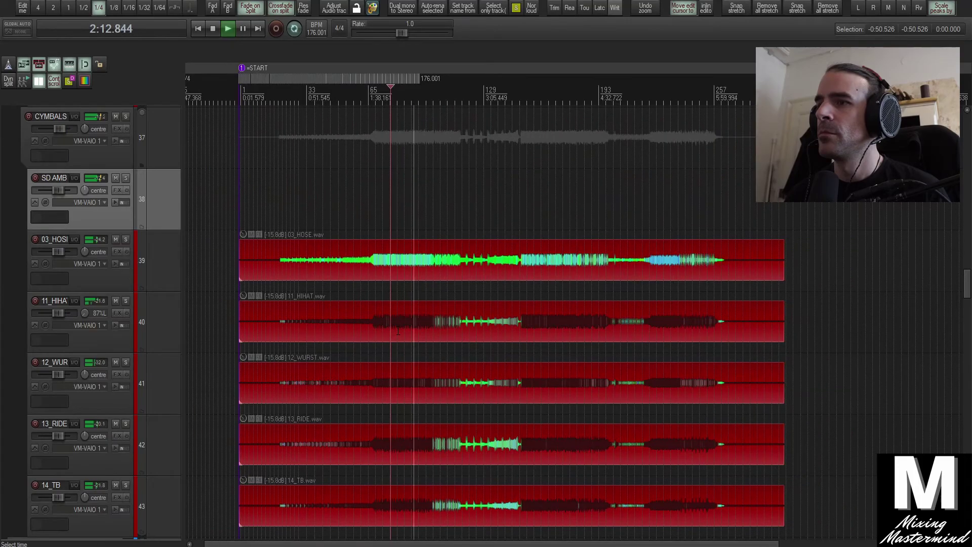
pyautogui.scroll(4, 394, 329)
pyautogui.scroll(3, 405, 331)
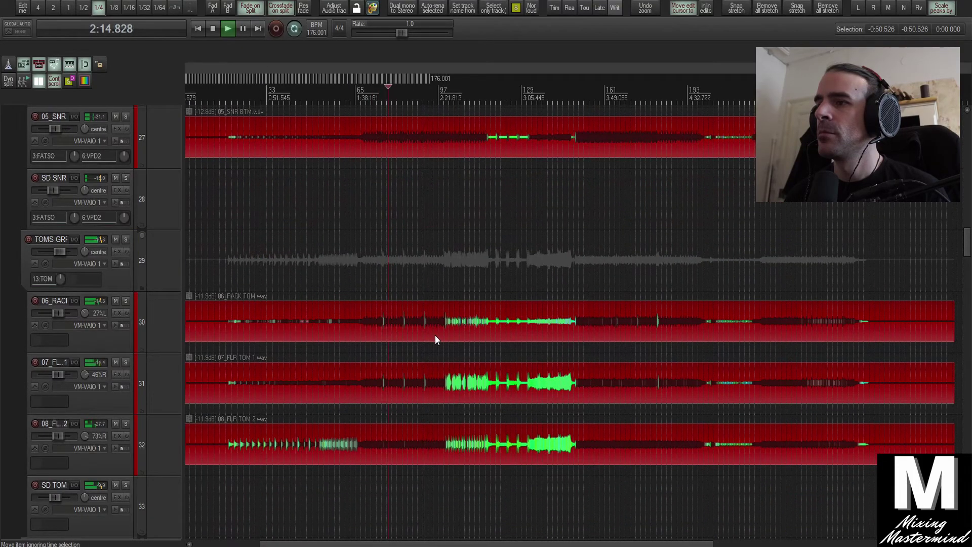
pyautogui.scroll(3, 435, 335)
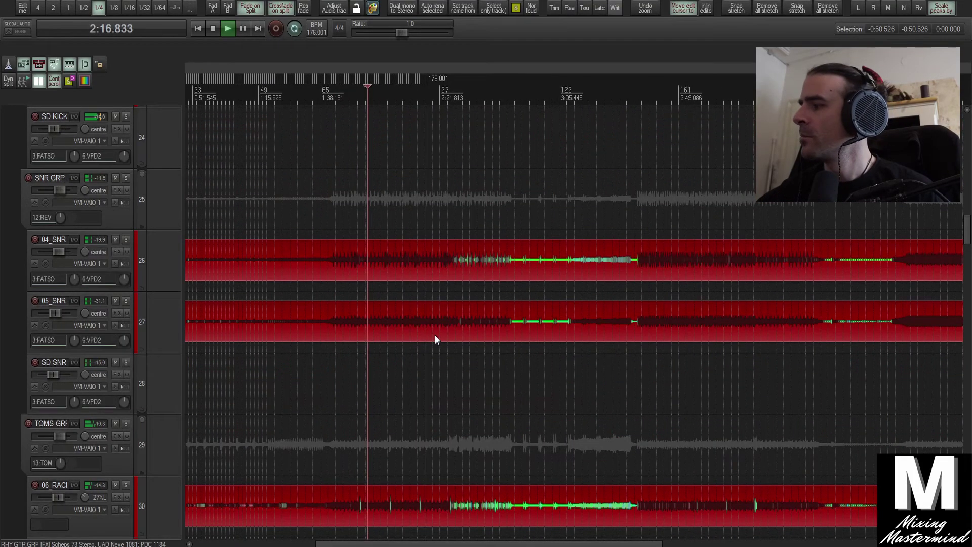
pyautogui.press('space')
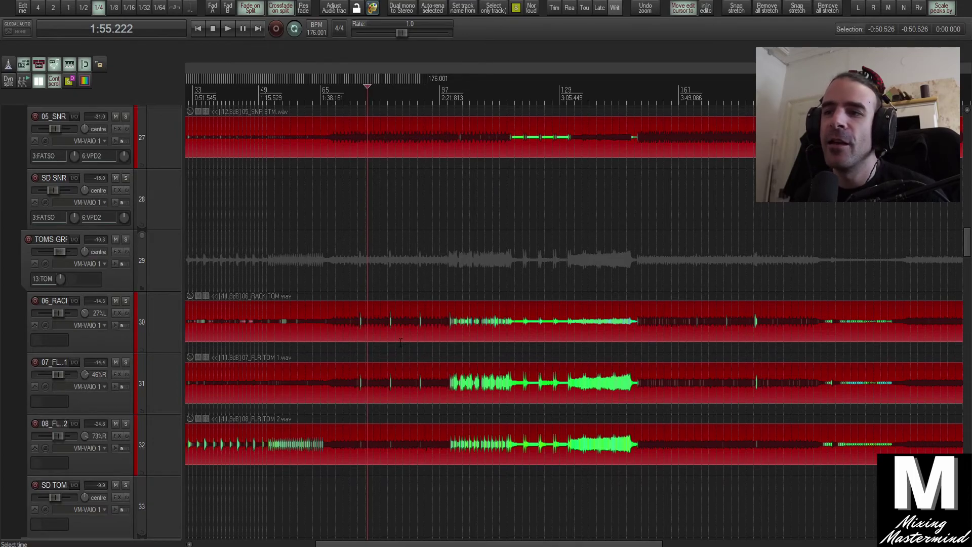
# Look through the whole track list from the toms and cymbals past the guitars to the effect sends.
pyautogui.scroll(-5, 399, 344)
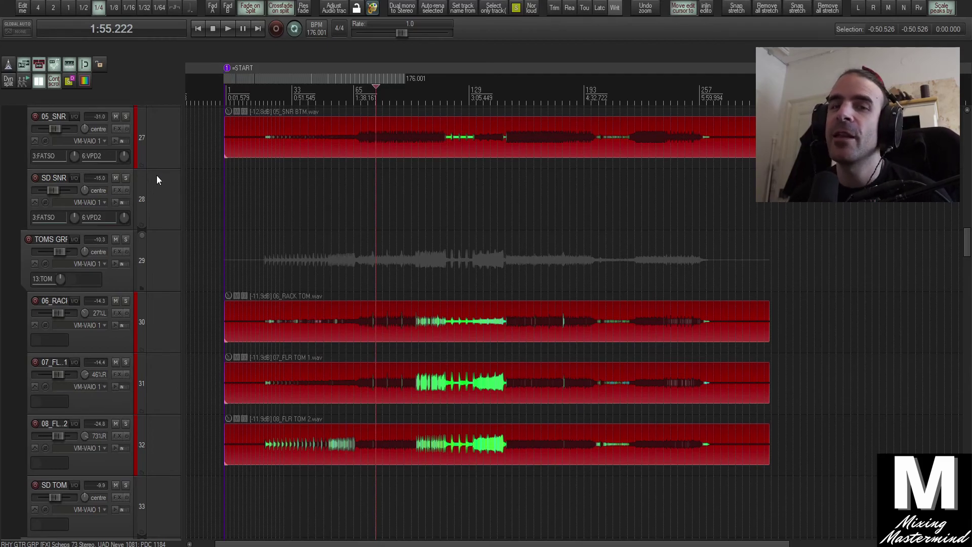
pyautogui.click(165, 336)
pyautogui.scroll(-2, 165, 336)
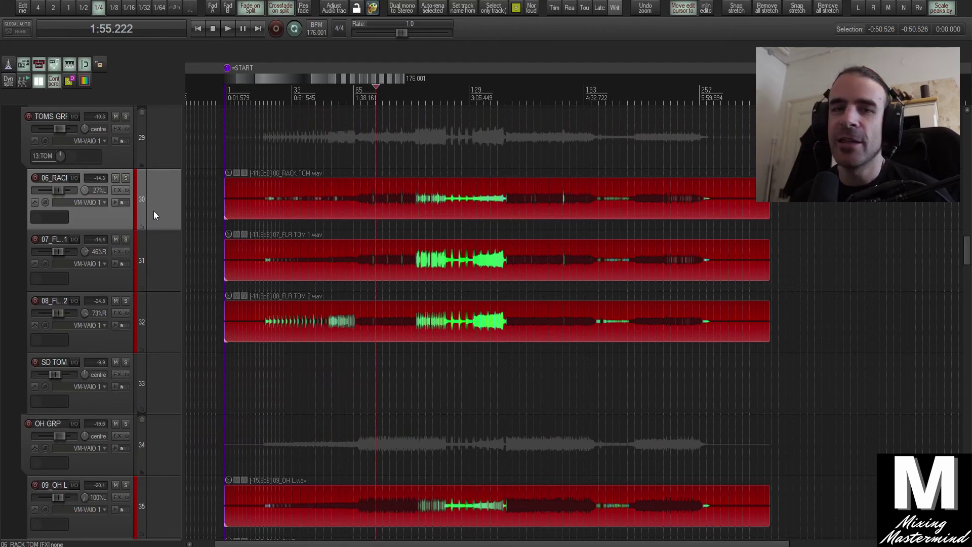
pyautogui.scroll(-15, 166, 337)
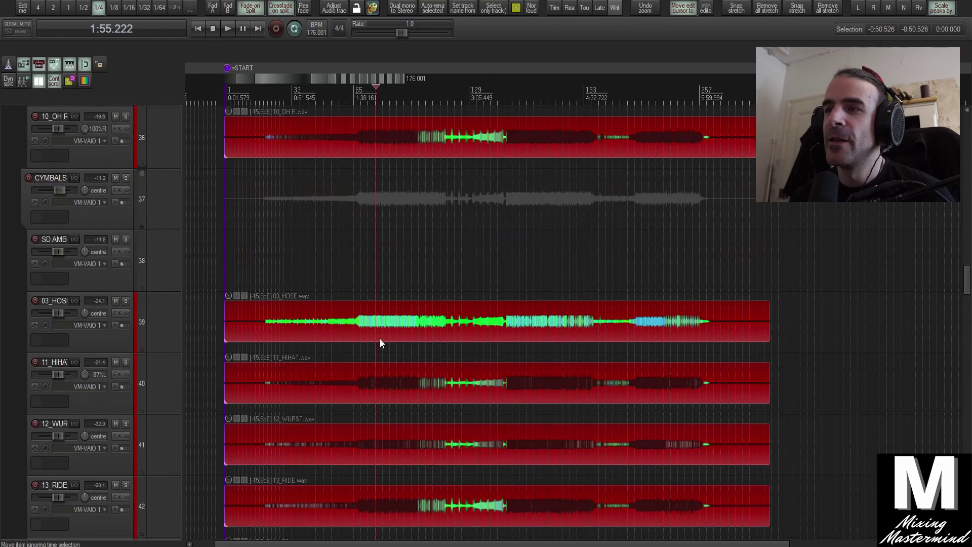
pyautogui.scroll(-17, 162, 358)
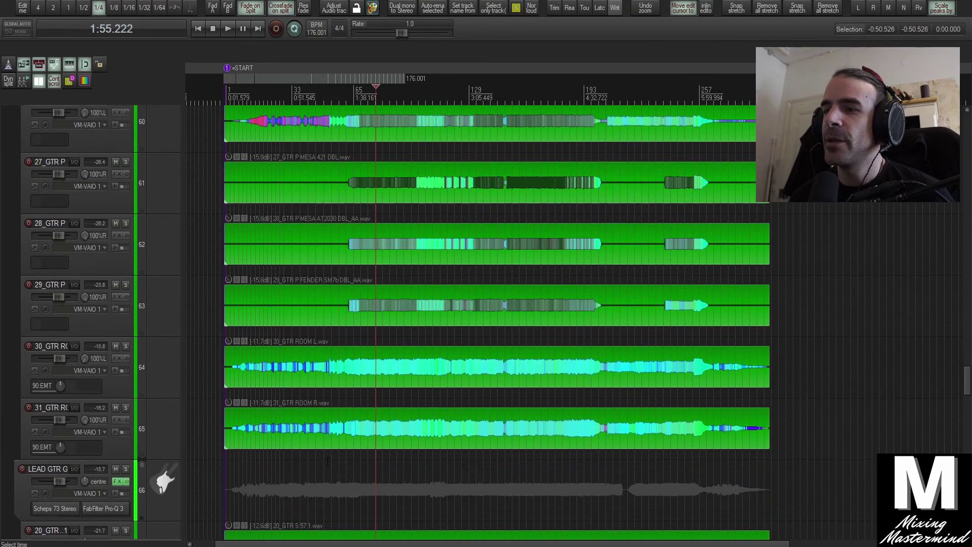
pyautogui.scroll(-18, 310, 481)
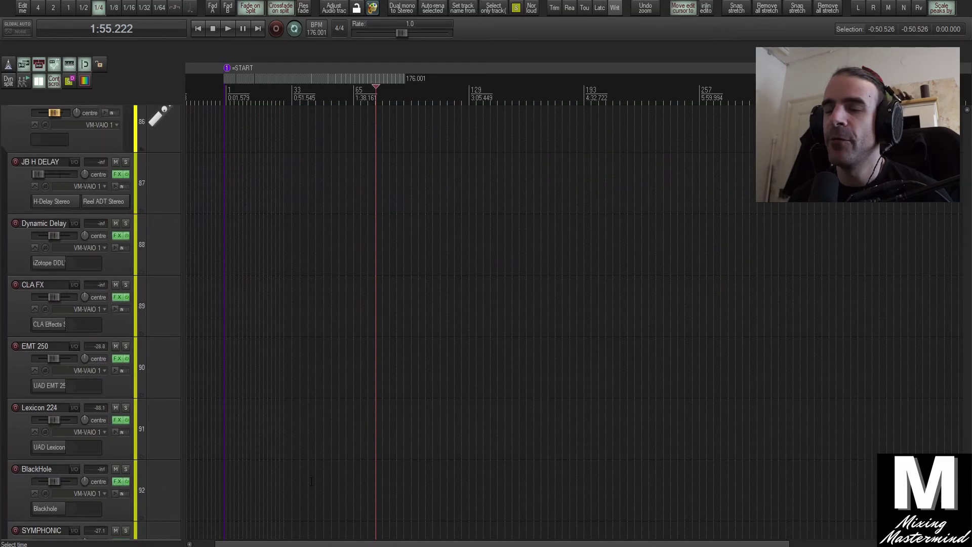
pyautogui.scroll(-3, 309, 483)
# Return the edit cursor to the project start, select the Lexicon 224 track, and reduce the track heights.
pyautogui.press('Home')
pyautogui.scroll(3, 173, 396)
pyautogui.click(157, 351)
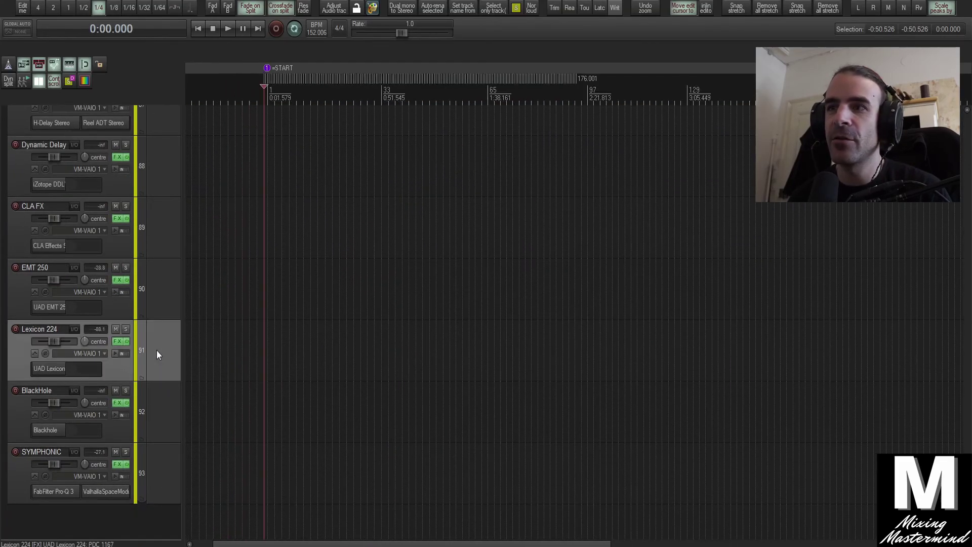
pyautogui.scroll(2, 238, 384)
pyautogui.scroll(4, 316, 433)
pyautogui.scroll(-5, 315, 433)
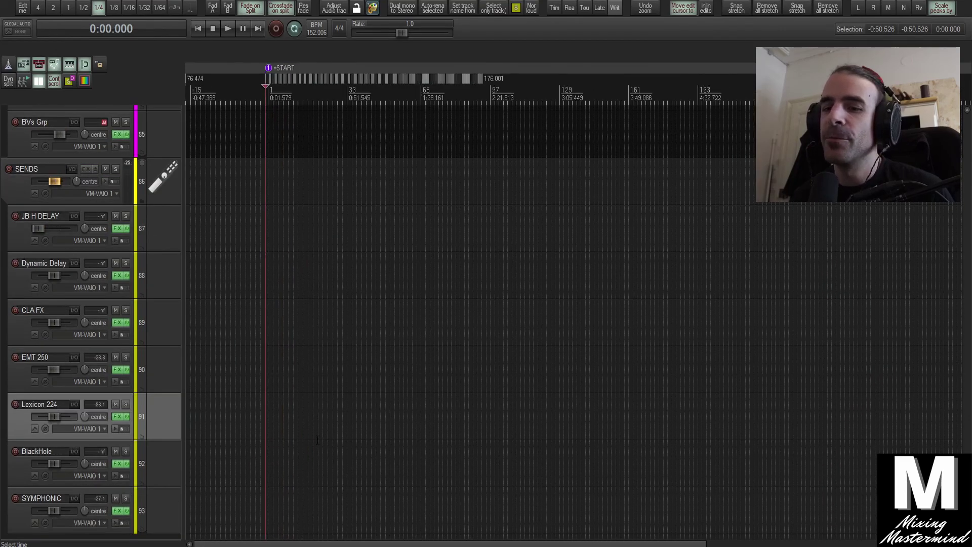